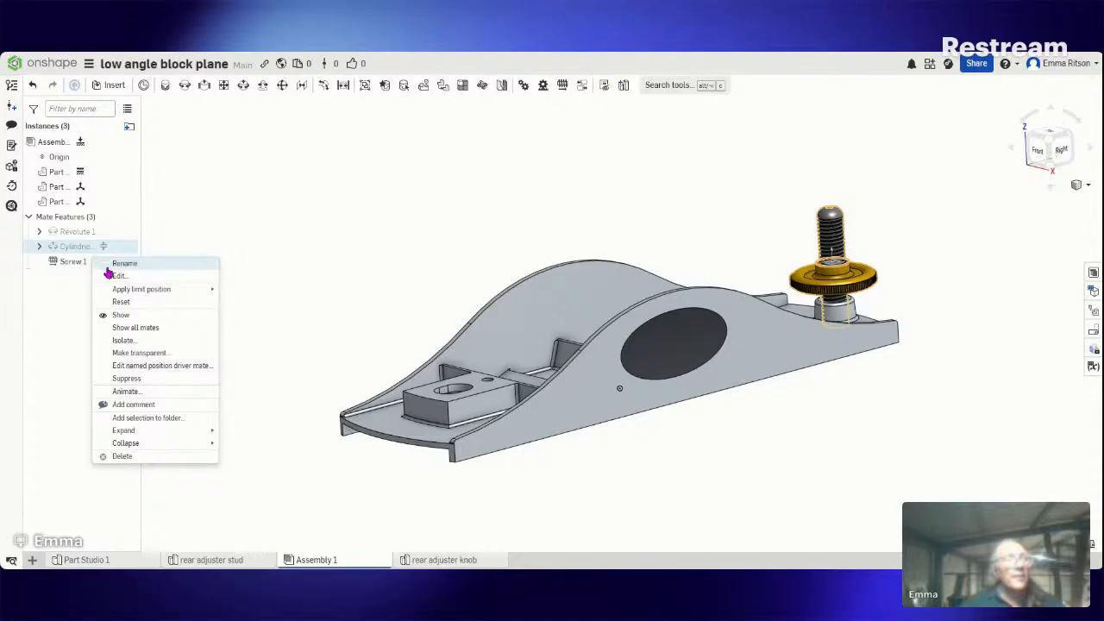
{"action": "left_click", "coordinate": [121, 391]}
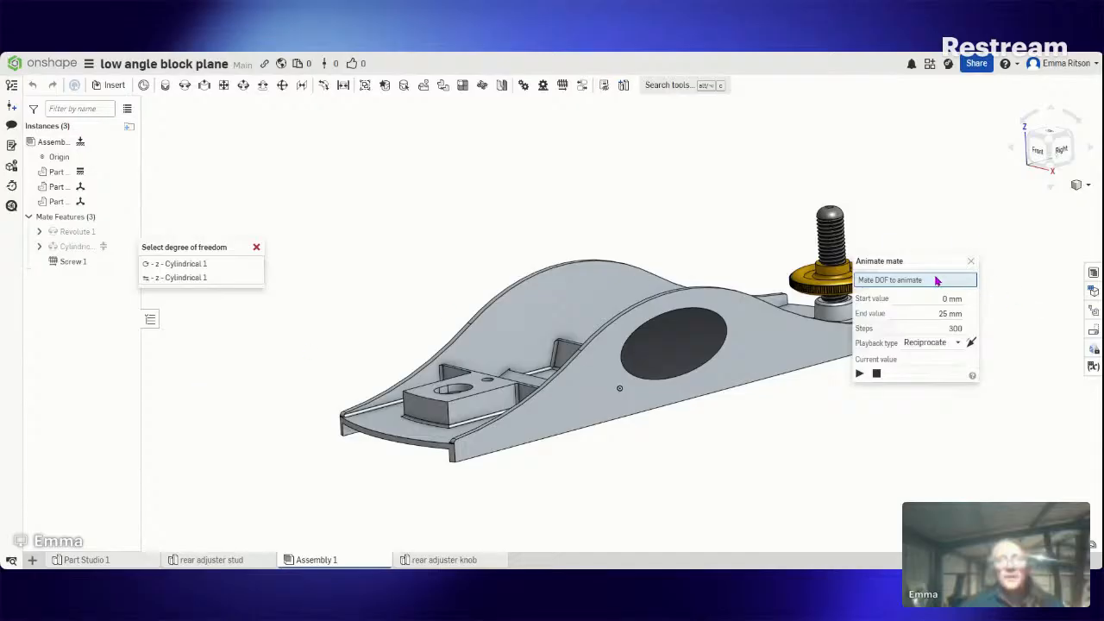
{"action": "left_click_drag", "start_coordinate": [937, 261], "coordinate": [358, 130]}
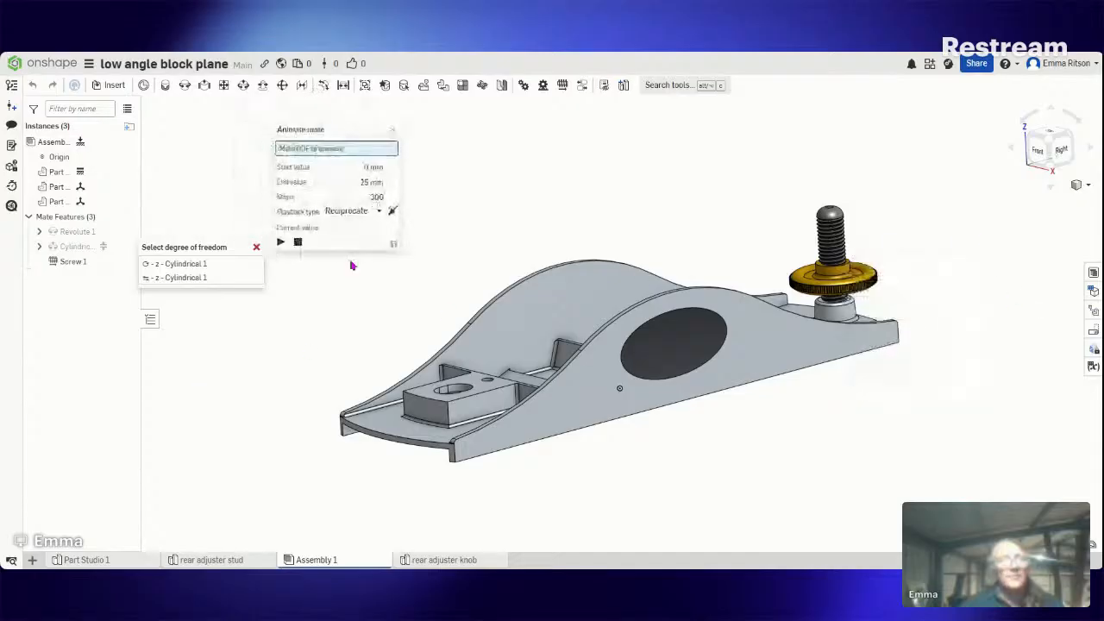
{"action": "left_click", "coordinate": [280, 243]}
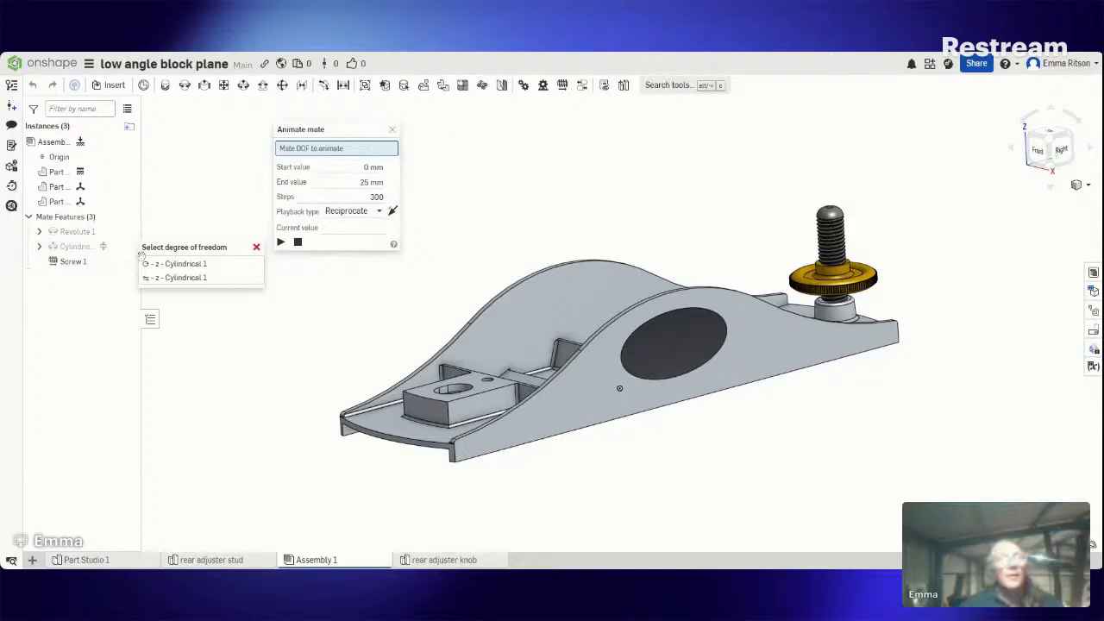
{"action": "mouse_move", "coordinate": [83, 251]}
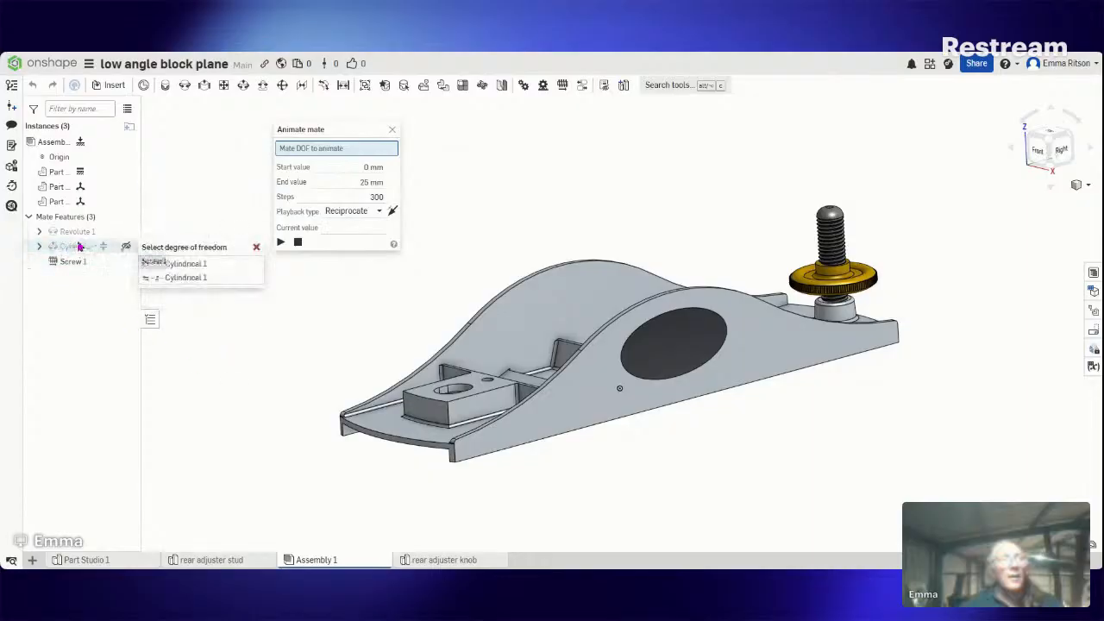
{"action": "left_click", "coordinate": [391, 129]}
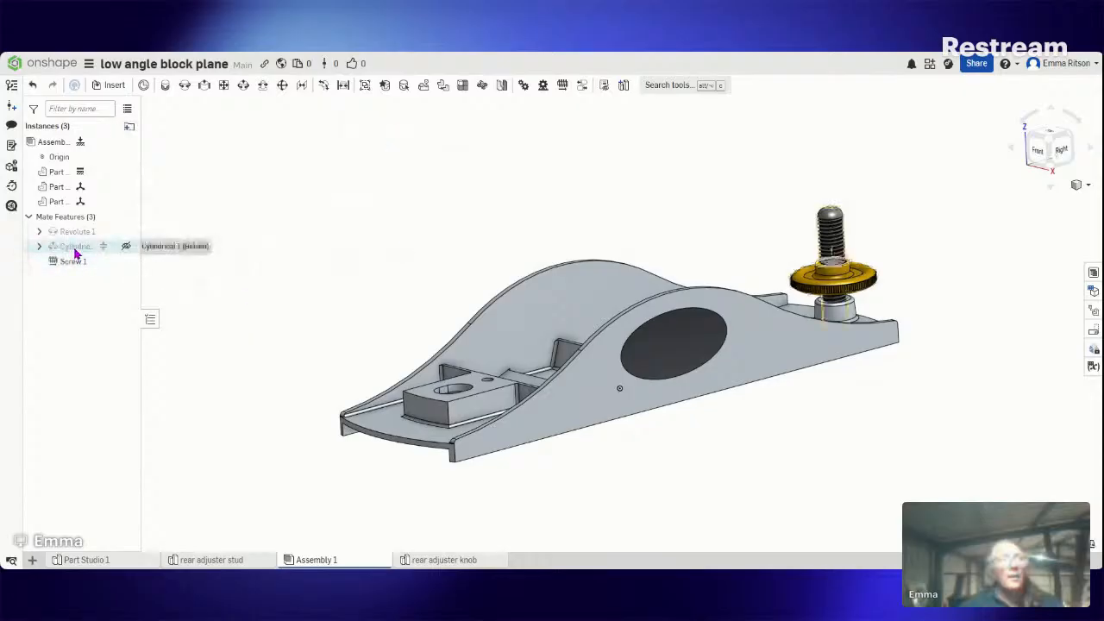
{"action": "right_click", "coordinate": [81, 249]}
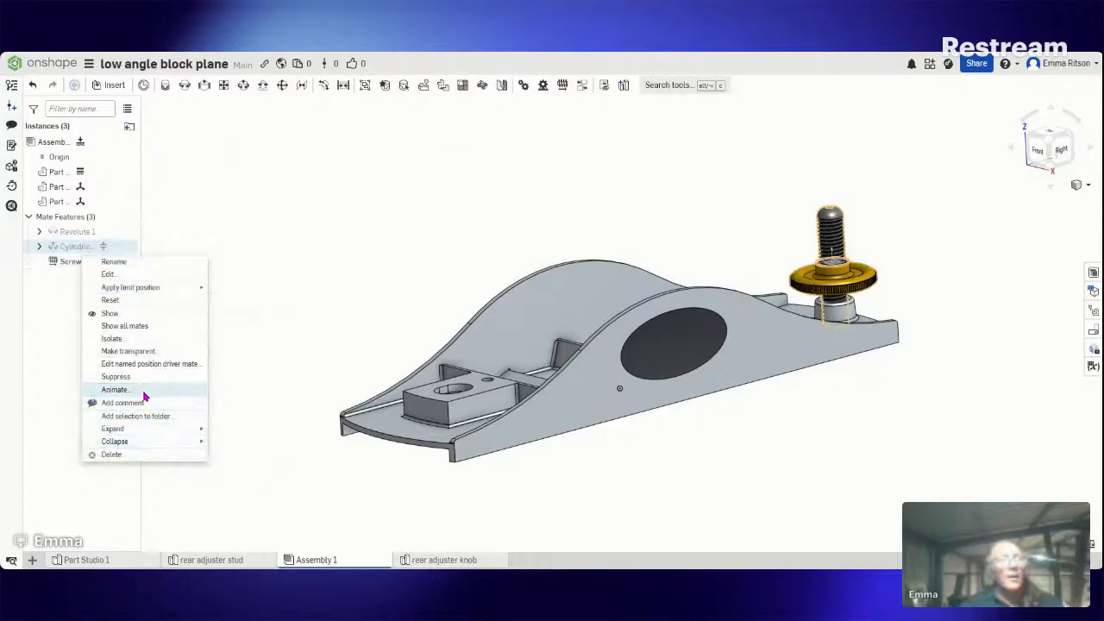
{"action": "left_click", "coordinate": [140, 391]}
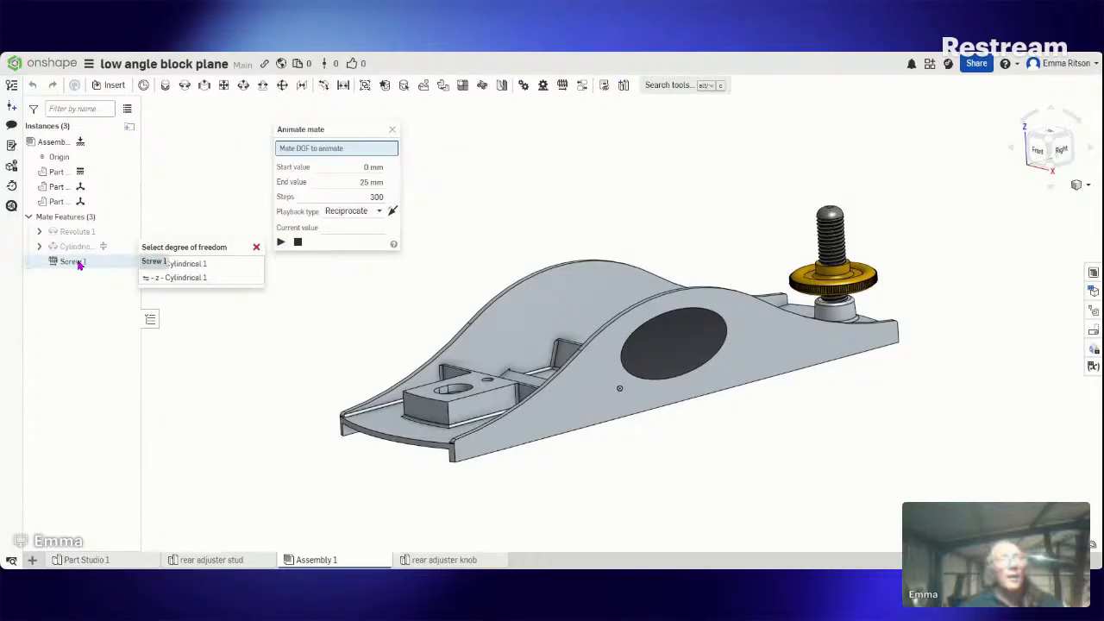
{"action": "mouse_move", "coordinate": [85, 264]}
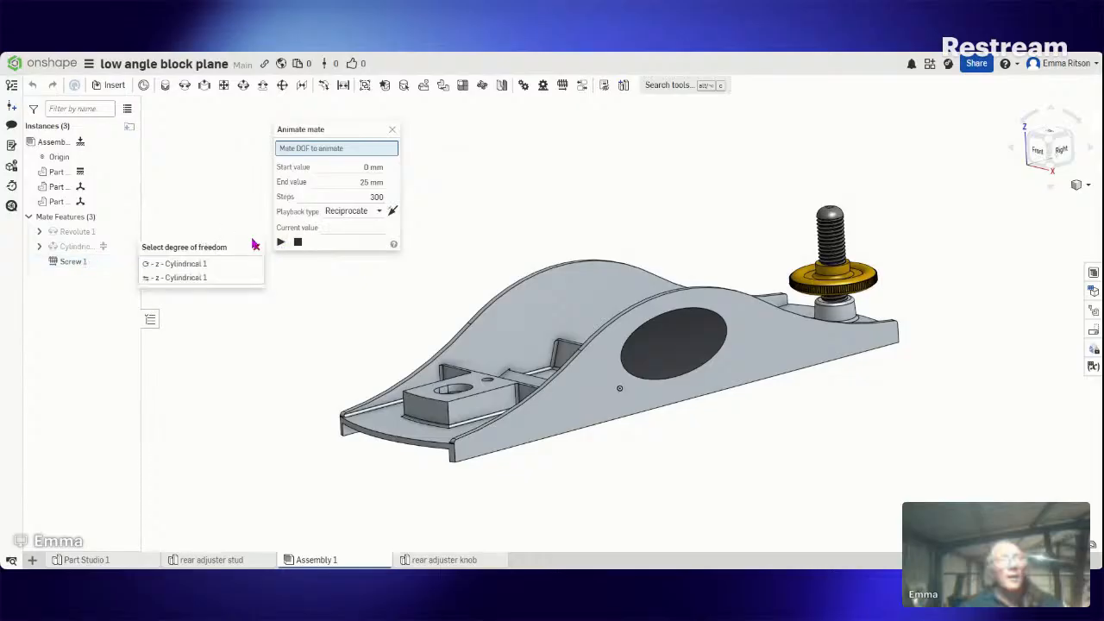
{"action": "left_click", "coordinate": [256, 247]}
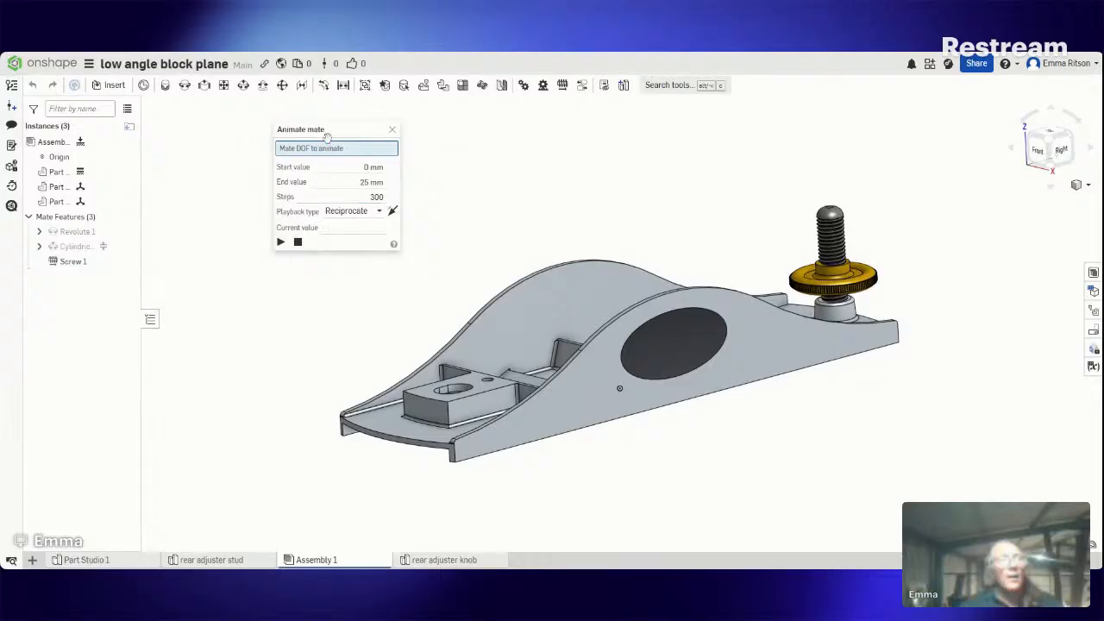
{"action": "left_click", "coordinate": [77, 262]}
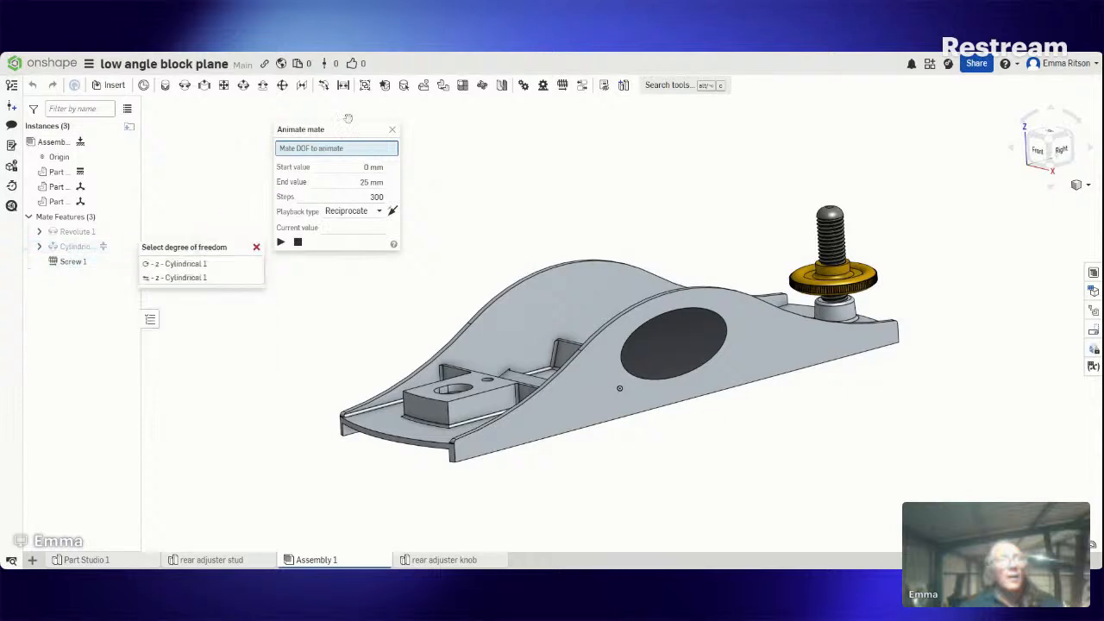
{"action": "left_click", "coordinate": [392, 130]}
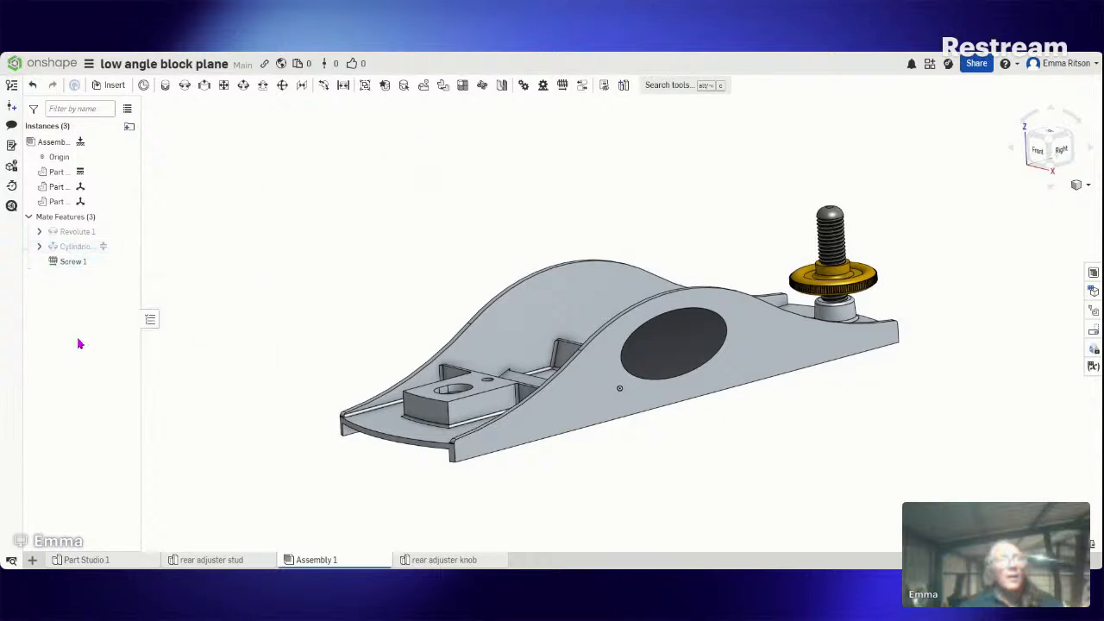
{"action": "right_click", "coordinate": [70, 264]}
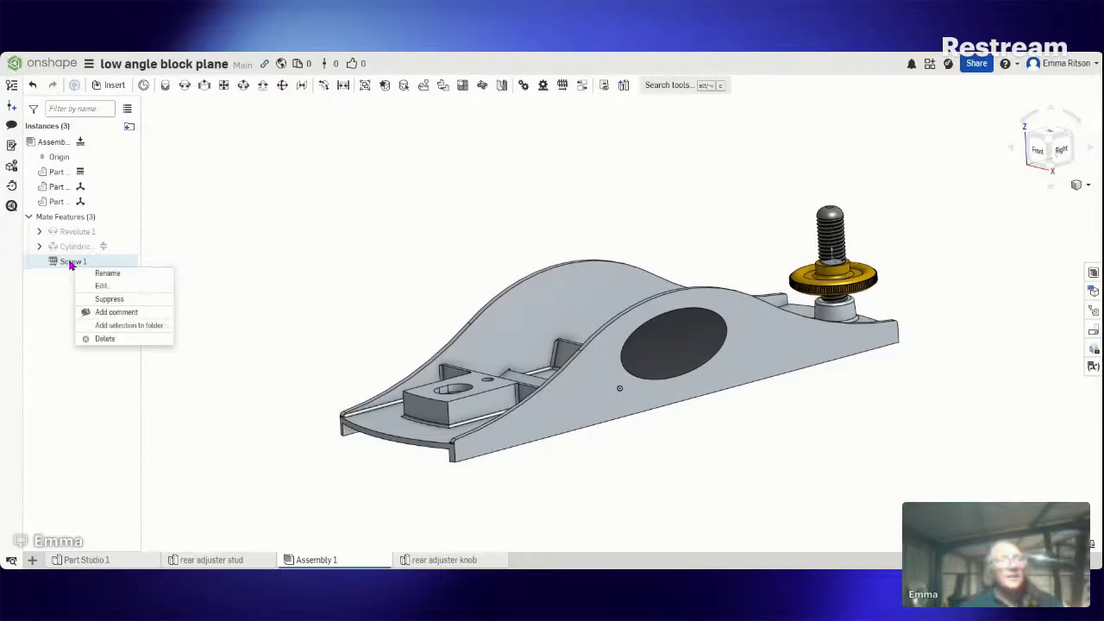
{"action": "left_click", "coordinate": [72, 265]}
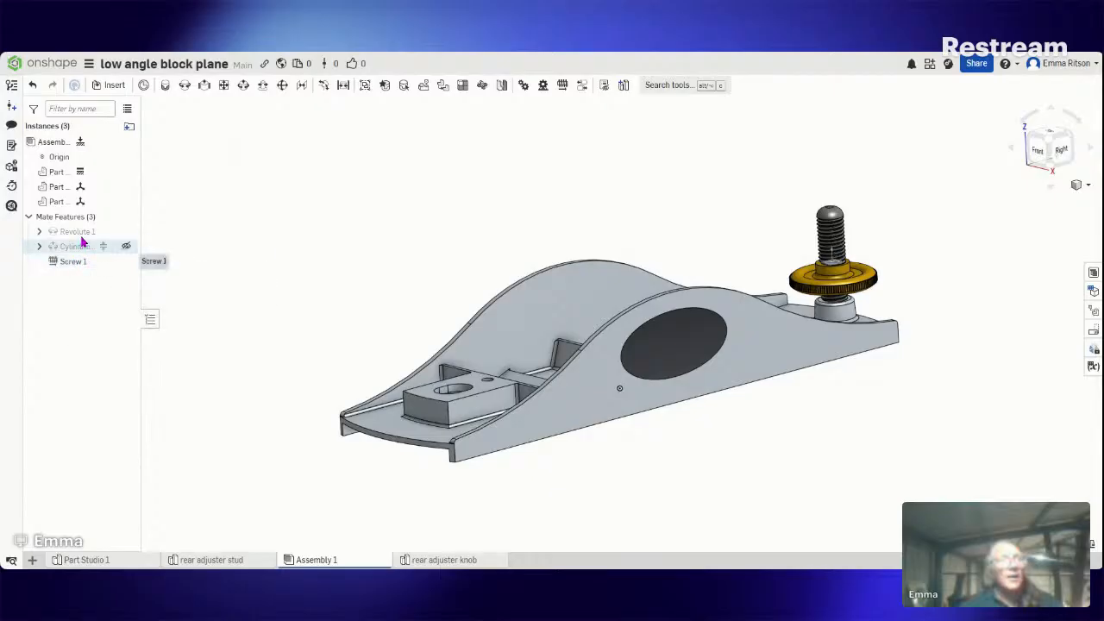
Step: Play the animation of the Revolute 1 mate with reciprocating playback, stop it and close the animation settings
{"action": "right_click", "coordinate": [85, 234]}
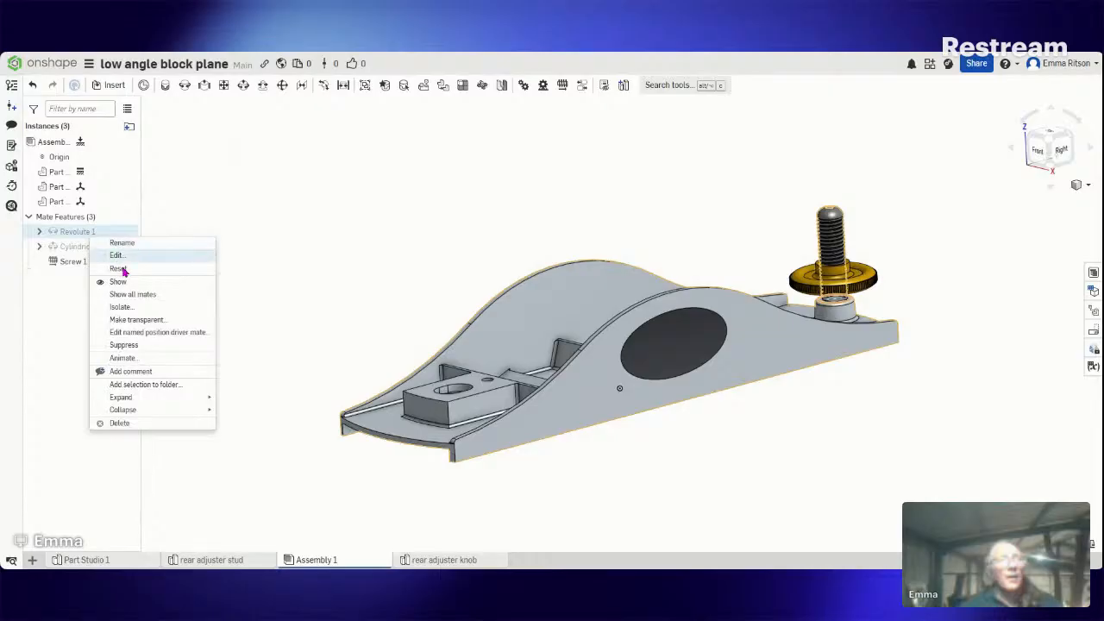
{"action": "left_click", "coordinate": [130, 357]}
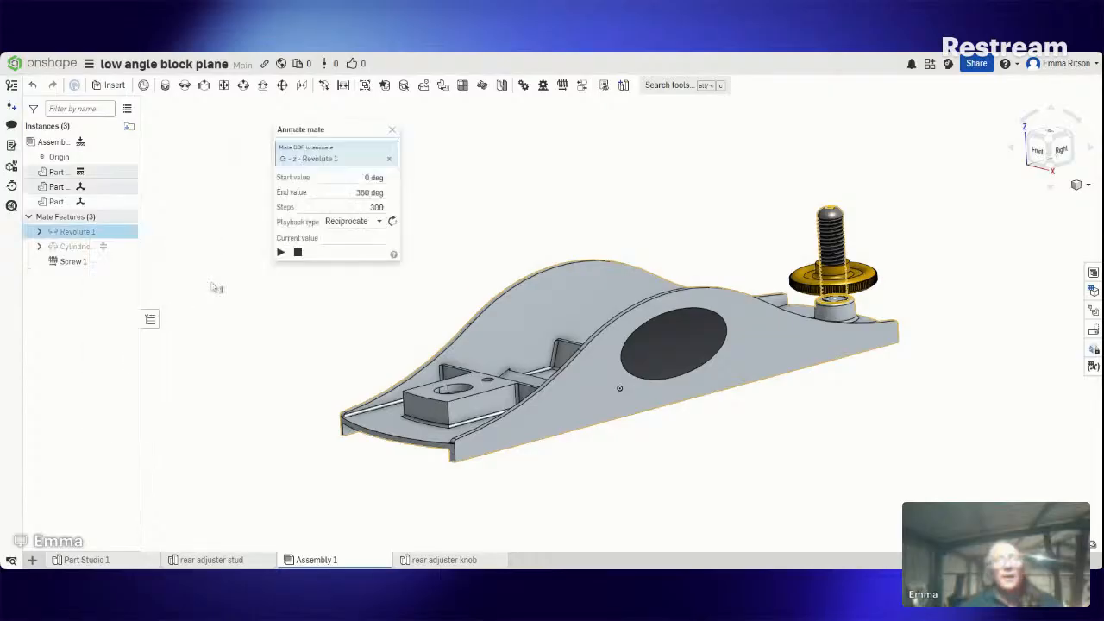
{"action": "left_click", "coordinate": [281, 253]}
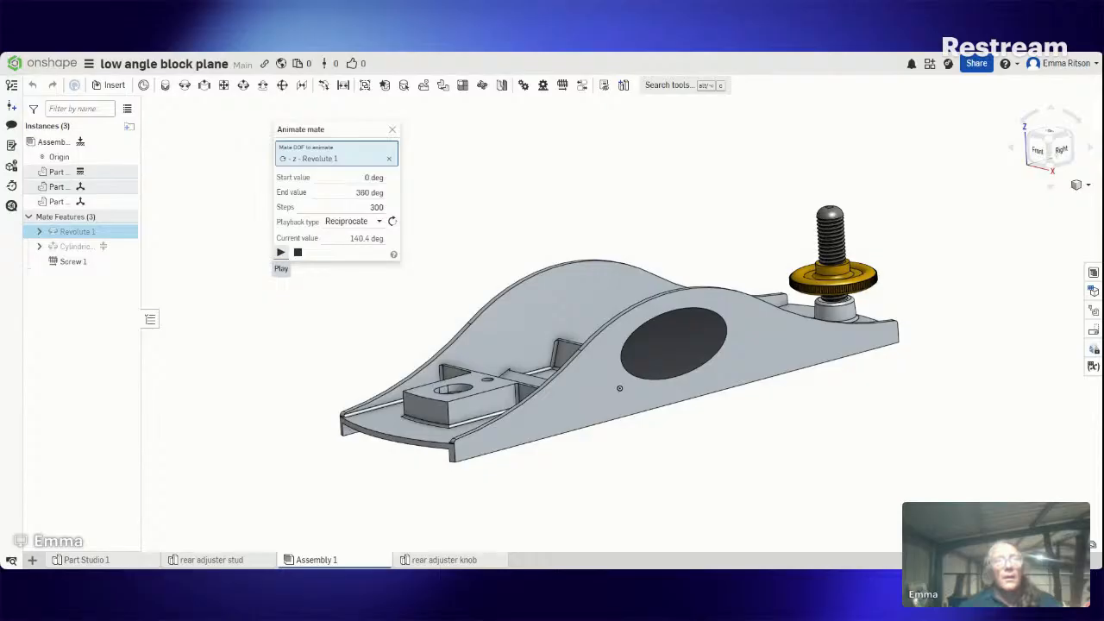
{"action": "left_click", "coordinate": [281, 252]}
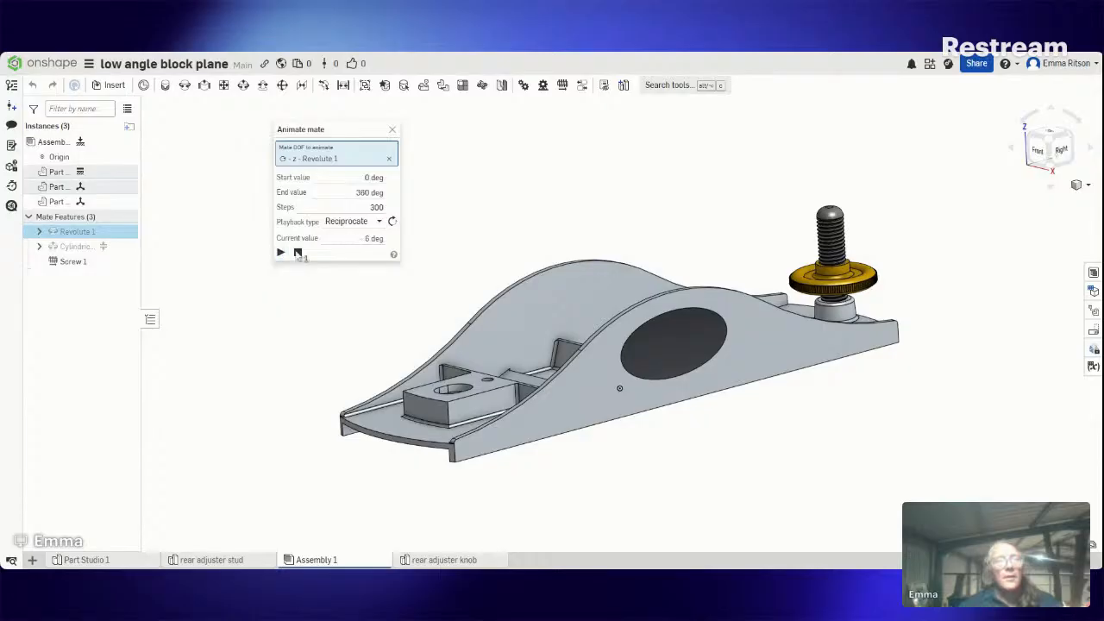
{"action": "left_click", "coordinate": [297, 252]}
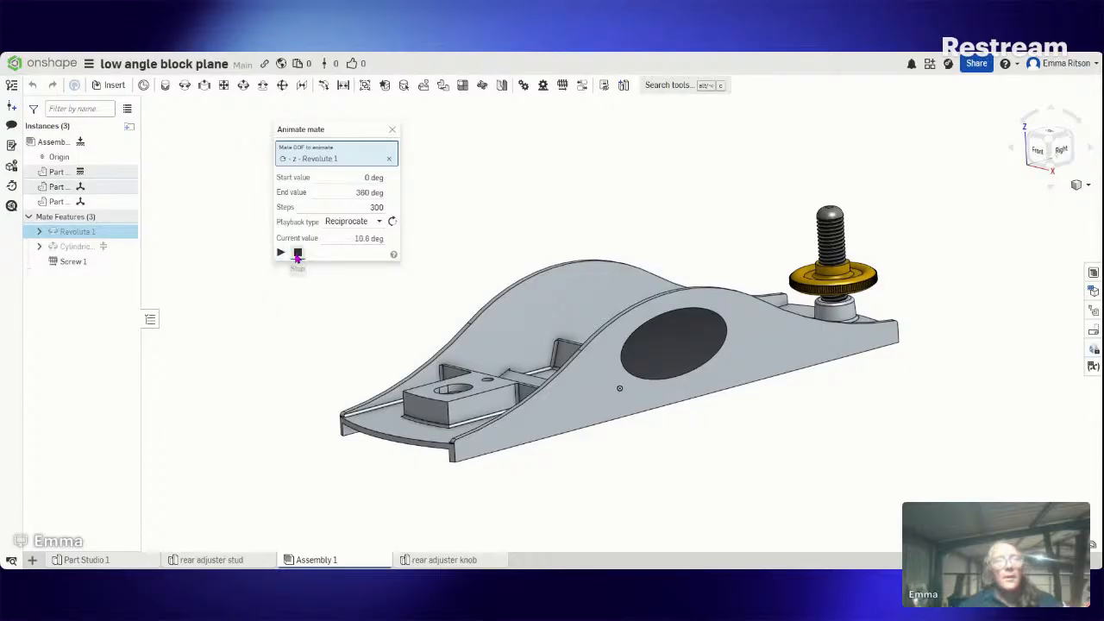
{"action": "left_click", "coordinate": [392, 134]}
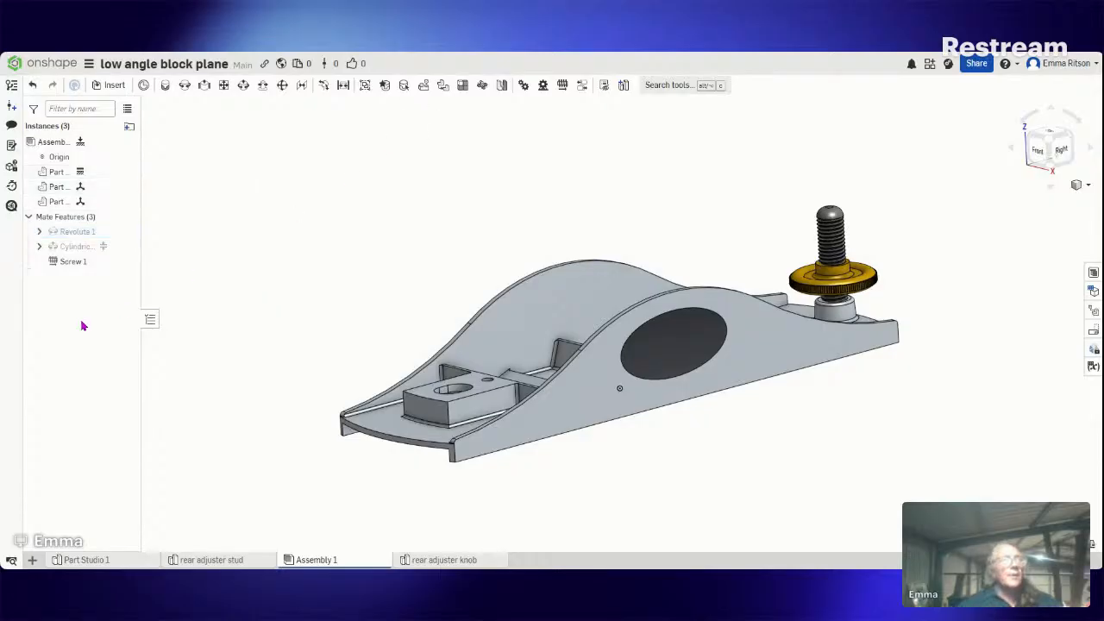
Step: Turn the rear adjuster knob by hand on its stud to test the Screw 1 mate
{"action": "left_click", "coordinate": [72, 262]}
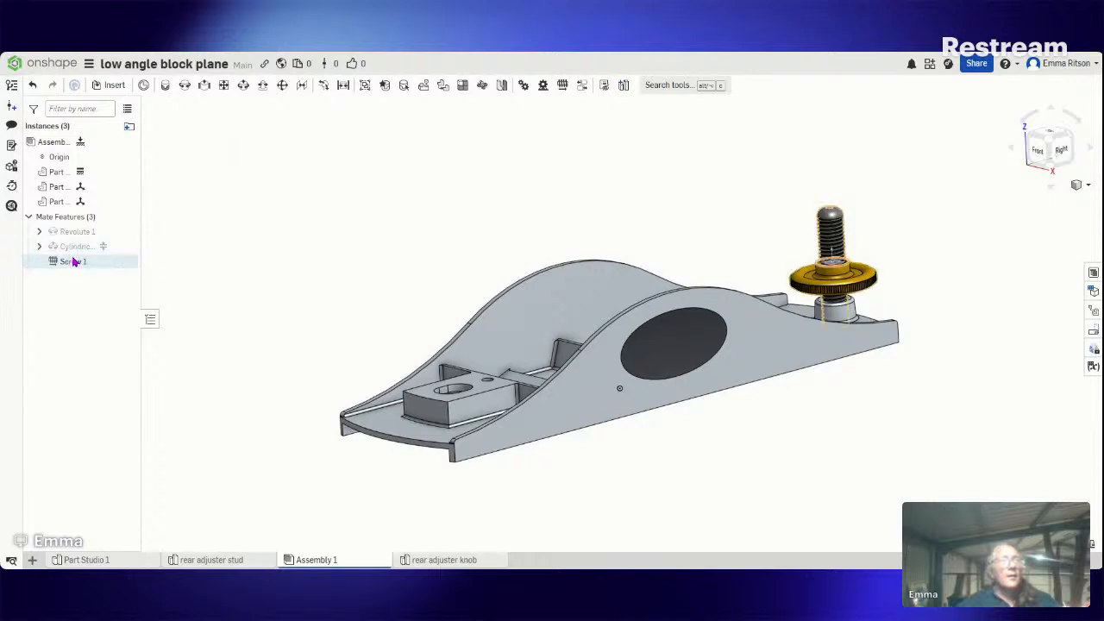
{"action": "left_click_drag", "start_coordinate": [848, 285], "coordinate": [870, 282]}
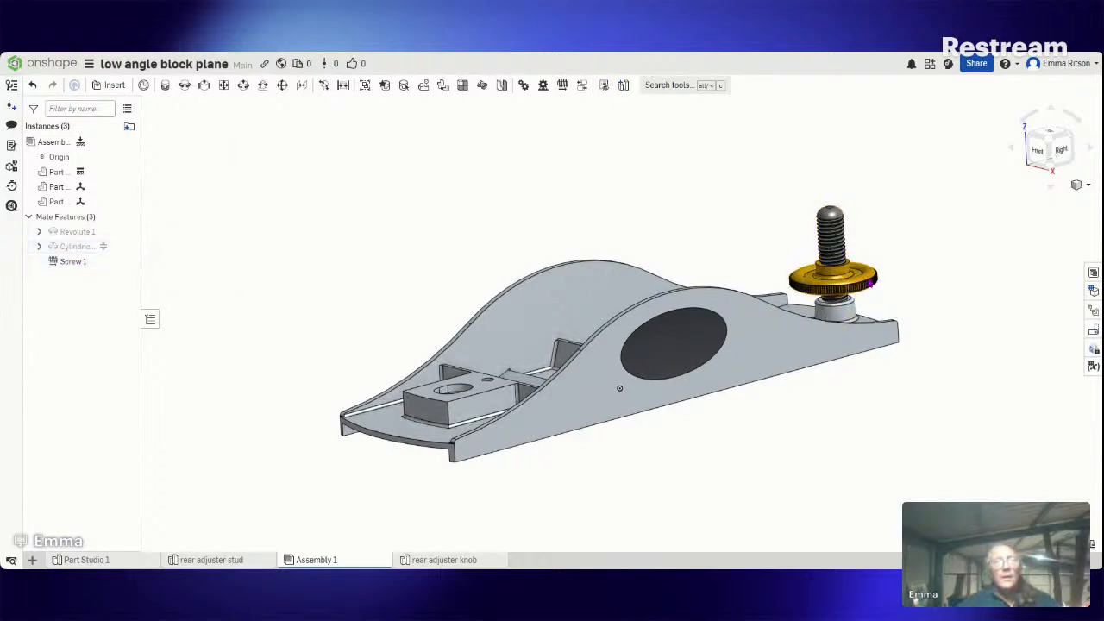
{"action": "left_click_drag", "start_coordinate": [983, 264], "coordinate": [1007, 258]}
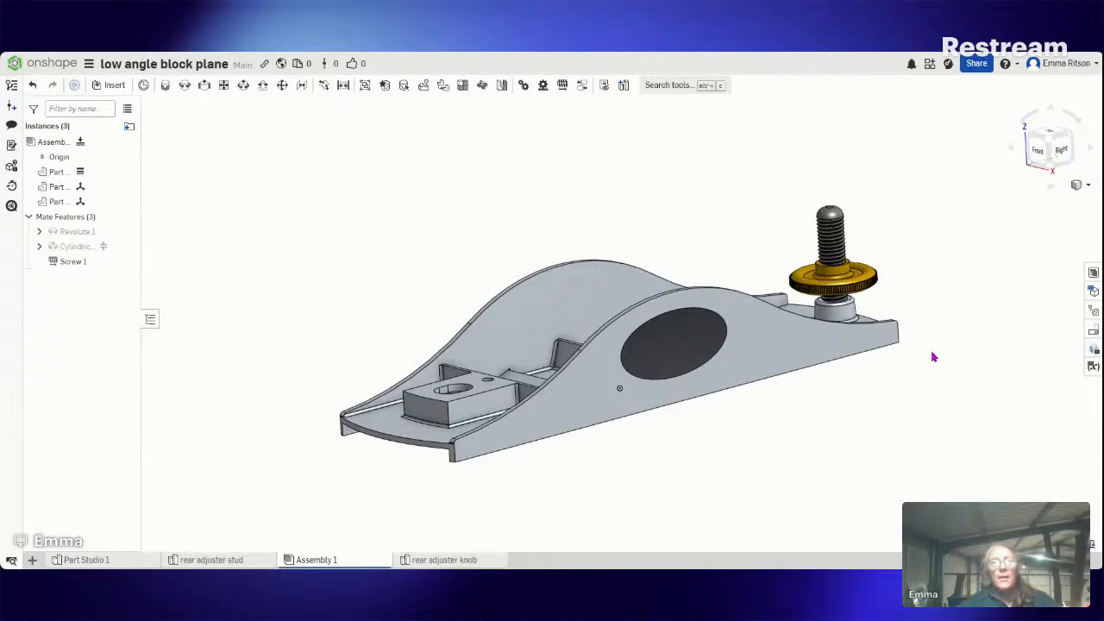
Step: Inspect the plane assembly from behind and above, and select the top face of the threaded centre boss
{"action": "right_click_drag", "start_coordinate": [931, 354], "coordinate": [810, 376]}
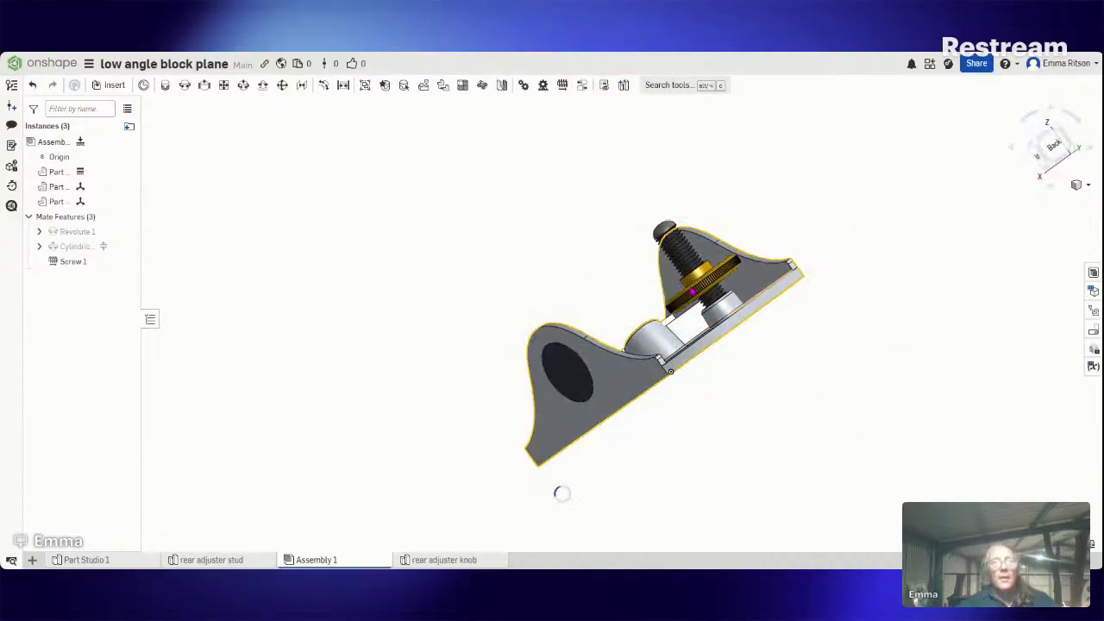
{"action": "right_click_drag", "start_coordinate": [838, 222], "coordinate": [926, 308]}
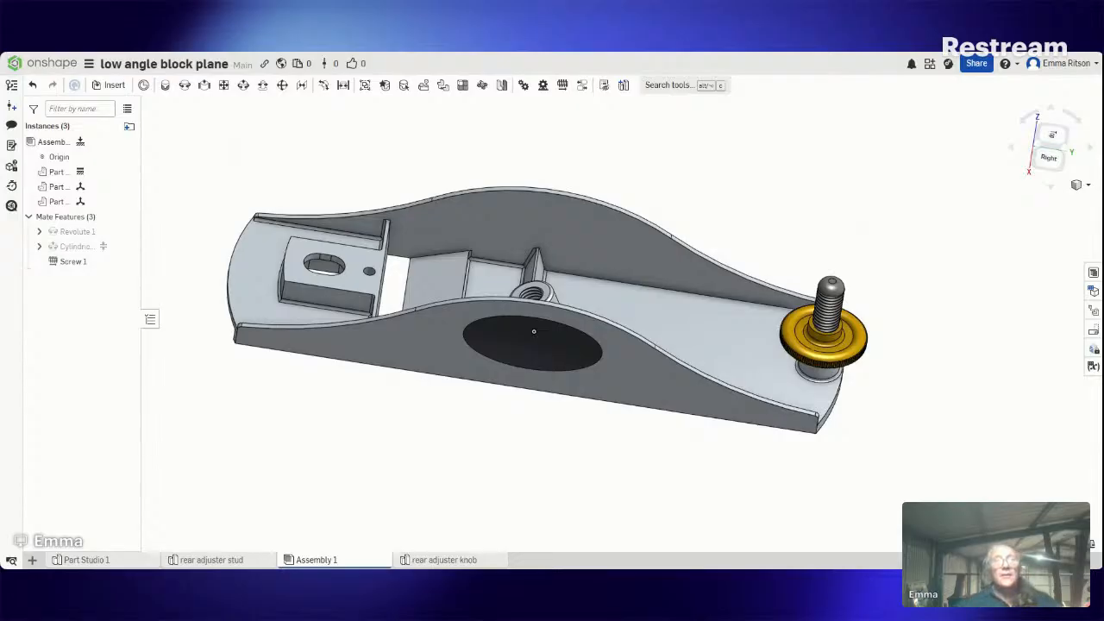
{"action": "right_click_drag", "start_coordinate": [445, 428], "coordinate": [415, 431]}
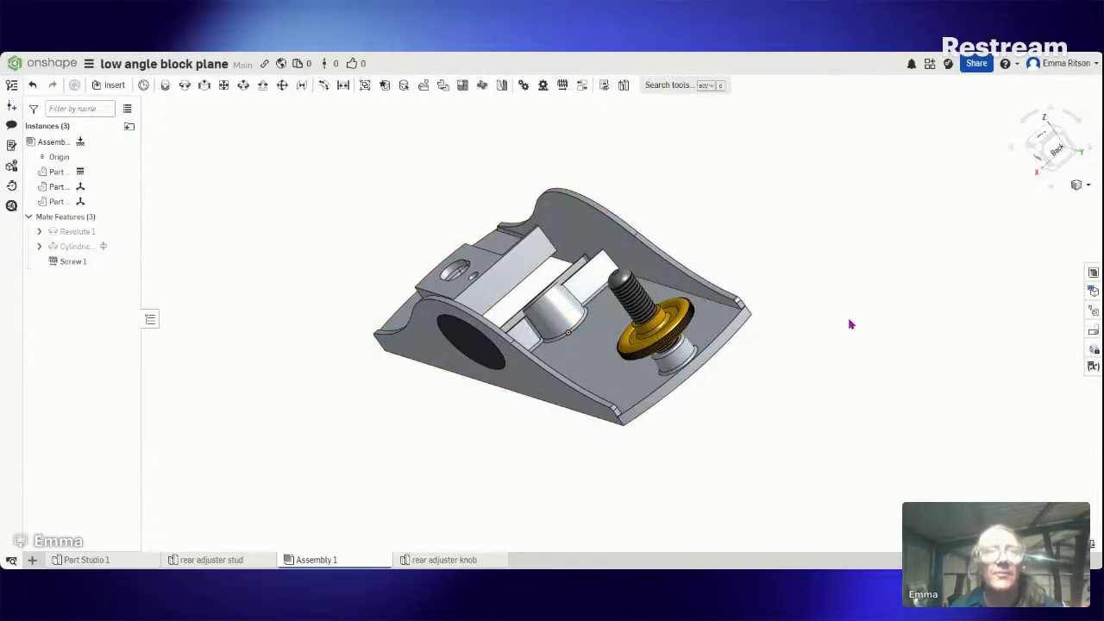
{"action": "right_click_drag", "start_coordinate": [854, 285], "coordinate": [890, 302]}
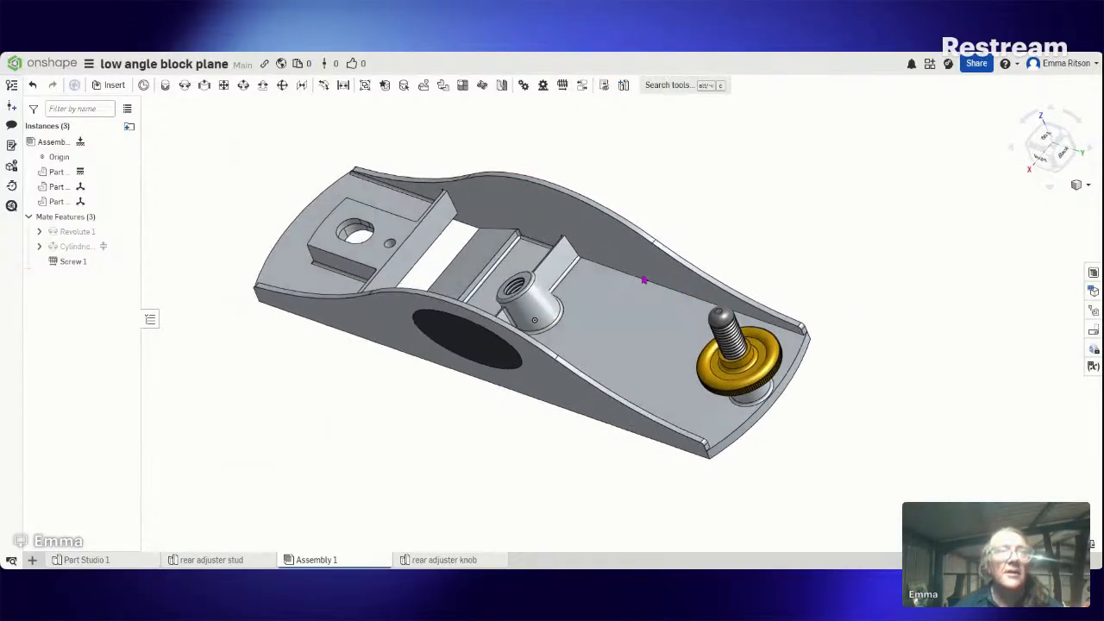
{"action": "left_click", "coordinate": [529, 291]}
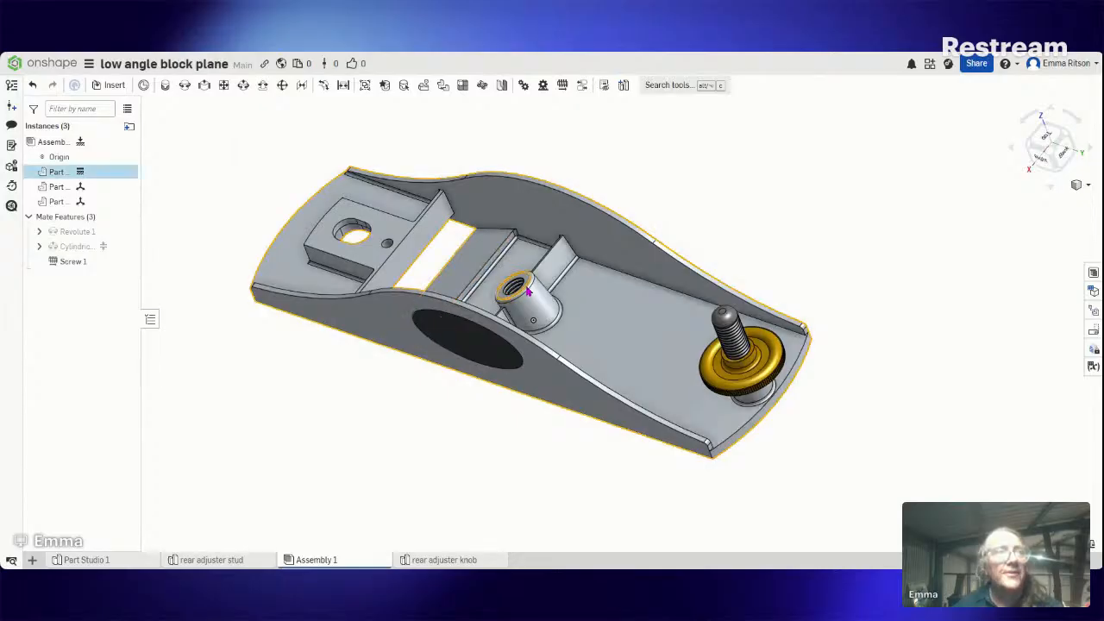
Step: Open Part Studio 1 and rename it as baseplate
{"action": "left_click", "coordinate": [112, 559]}
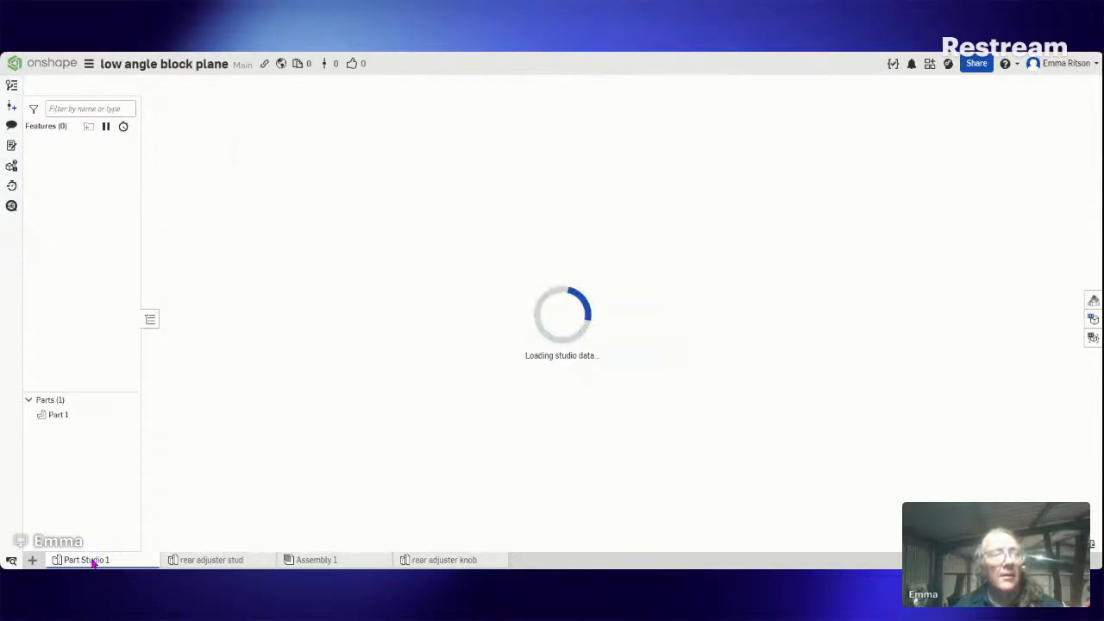
{"action": "right_click", "coordinate": [94, 561]}
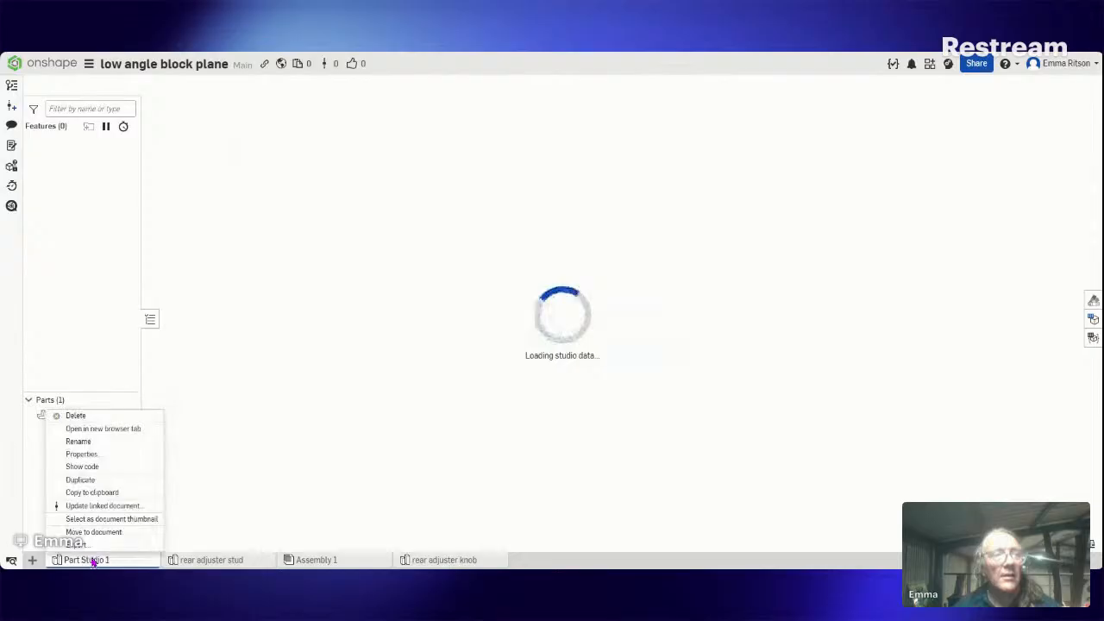
{"action": "left_click", "coordinate": [79, 440]}
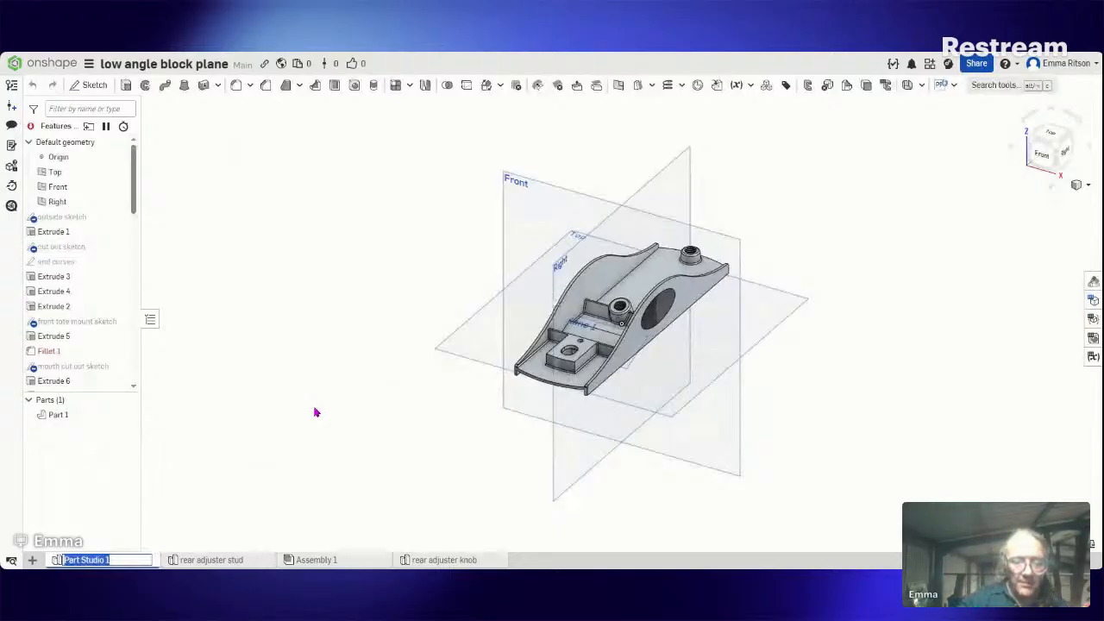
{"action": "type", "text": "base"}
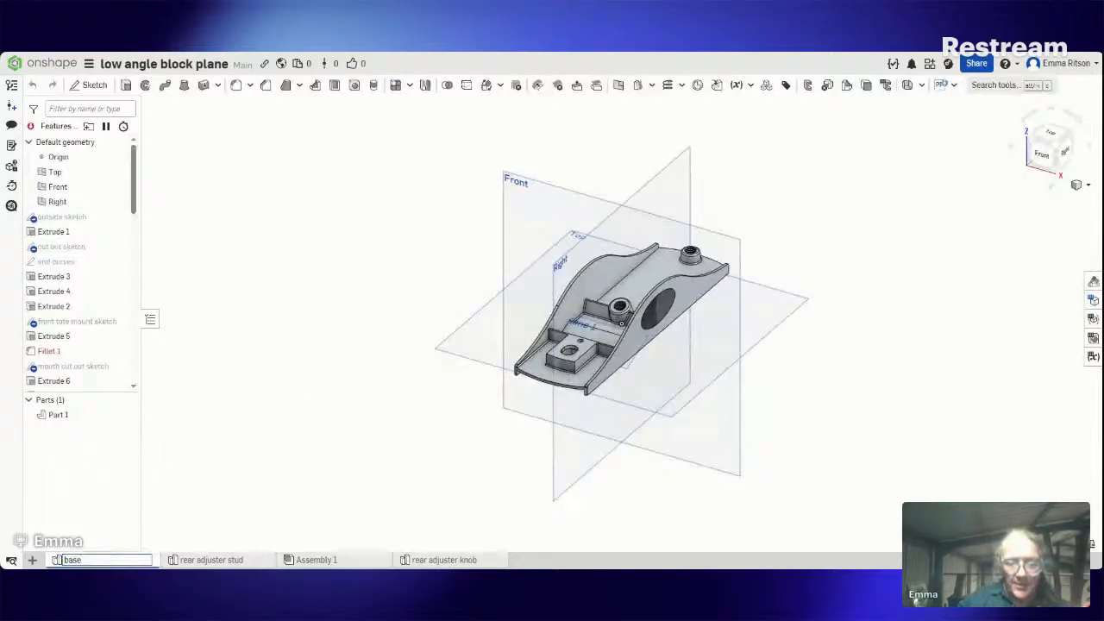
{"action": "type", "text": "plate"}
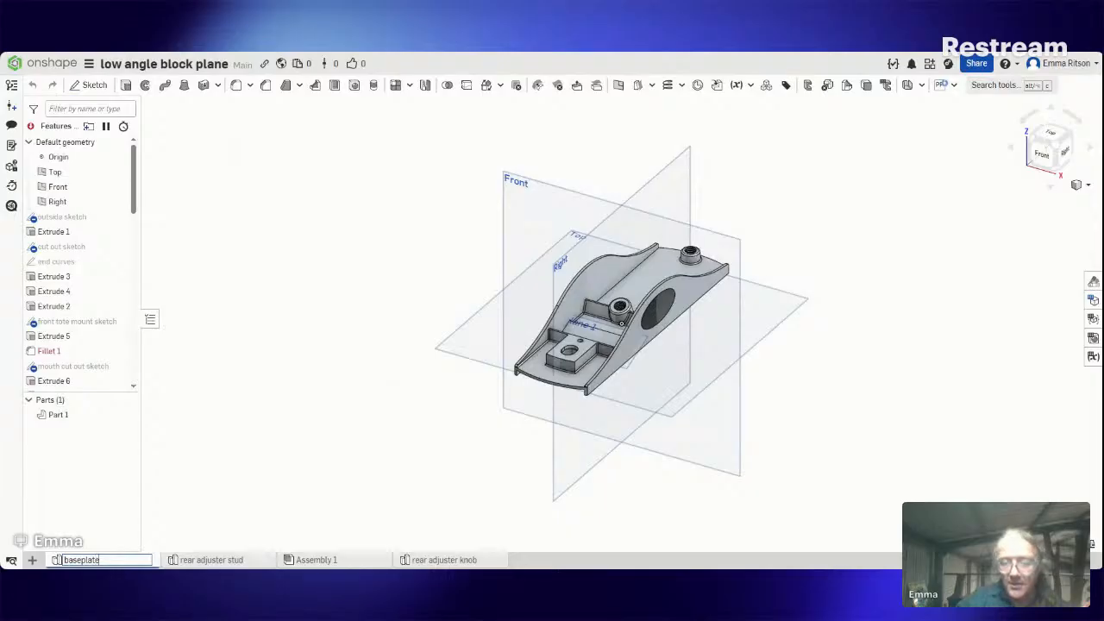
{"action": "key", "text": "Return"}
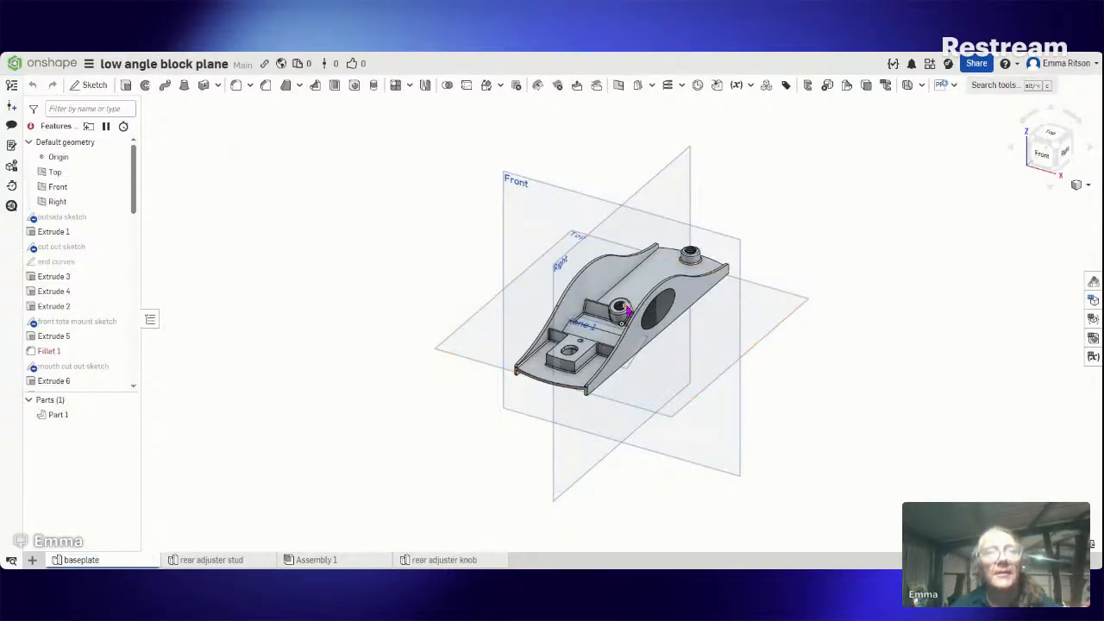
Step: Check the settings of Extrude 10, the centre stud hole cut, and close it without changes
{"action": "scroll", "coordinate": [662, 330], "scroll_direction": "up", "scroll_amount": 2}
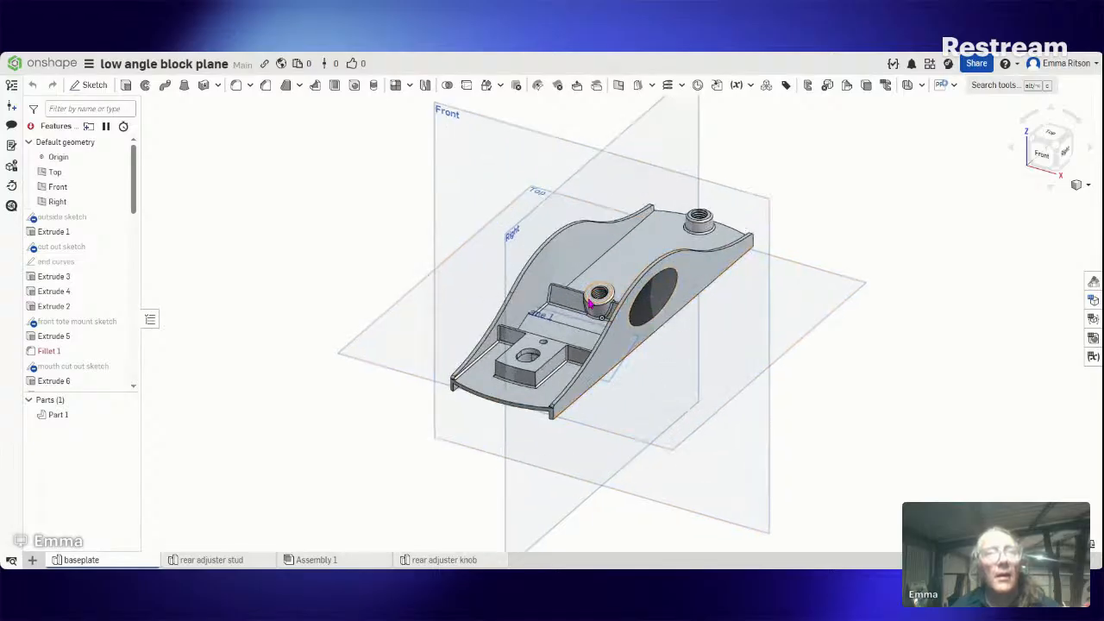
{"action": "left_click", "coordinate": [590, 301]}
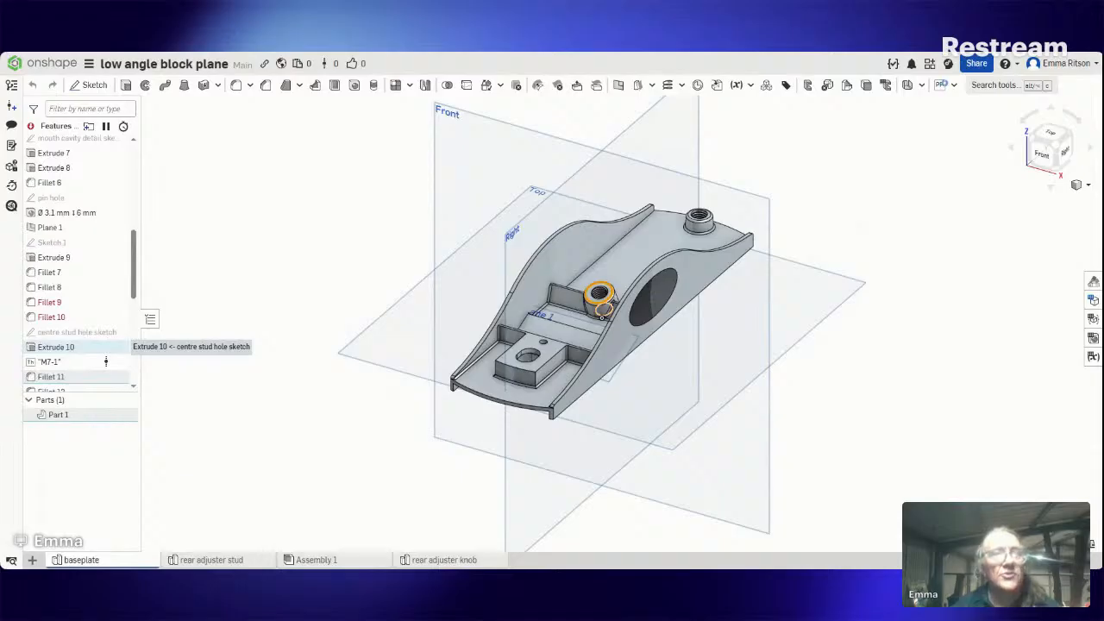
{"action": "right_click", "coordinate": [76, 355]}
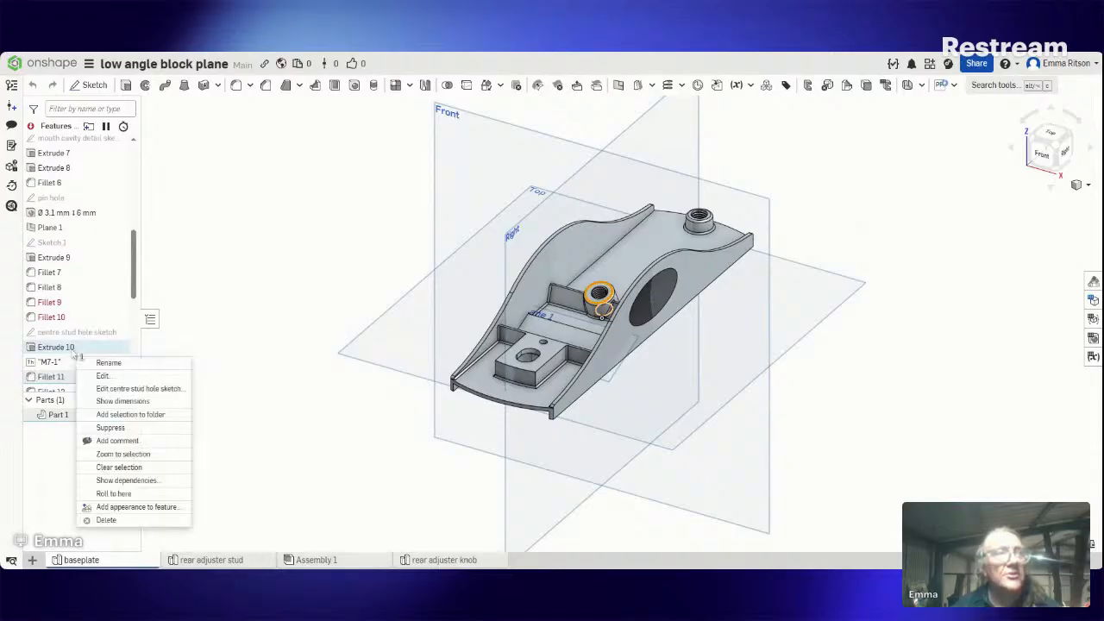
{"action": "left_click", "coordinate": [158, 375]}
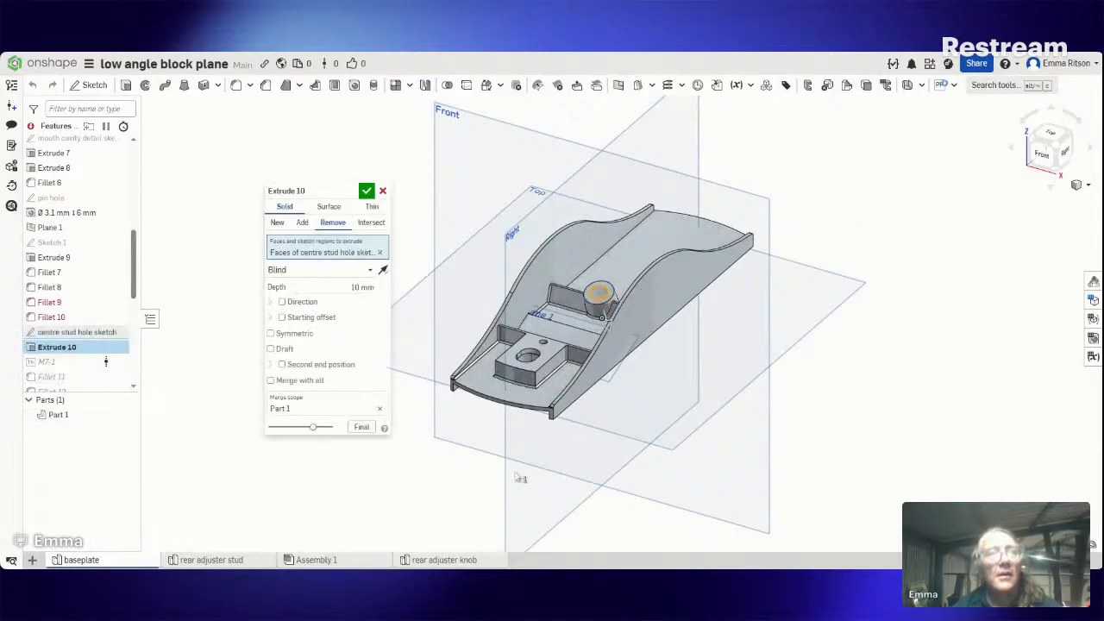
{"action": "right_click_drag", "start_coordinate": [517, 477], "coordinate": [681, 499]}
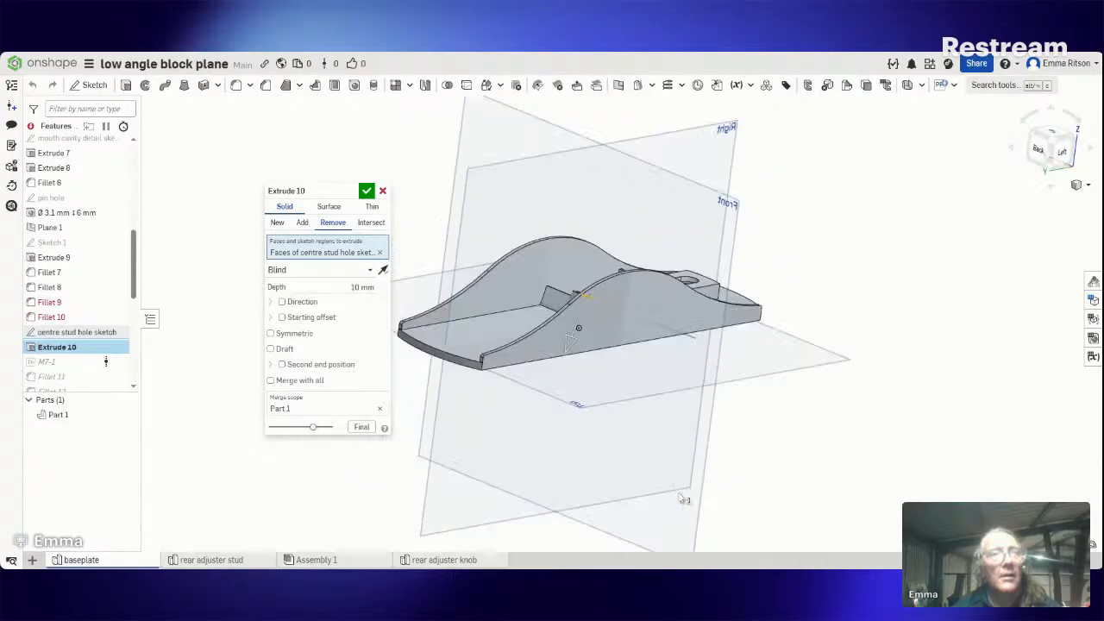
{"action": "left_click", "coordinate": [384, 191]}
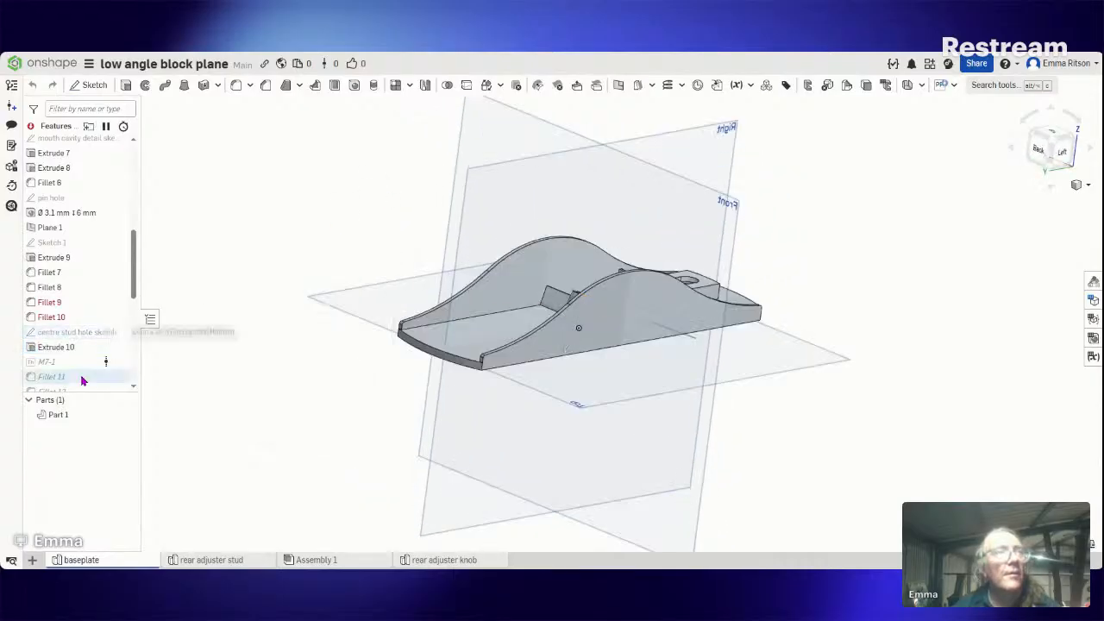
Step: Open Extrude 9, the drafted centre boss extrusion made from Sketch 1, for editing
{"action": "right_click", "coordinate": [77, 261]}
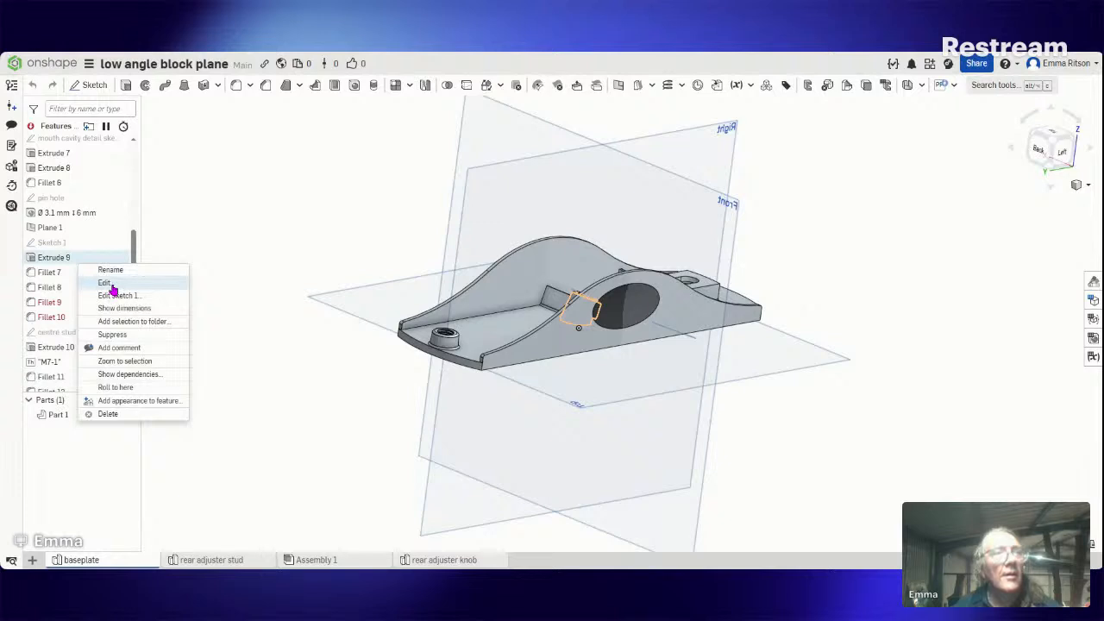
{"action": "left_click", "coordinate": [111, 286]}
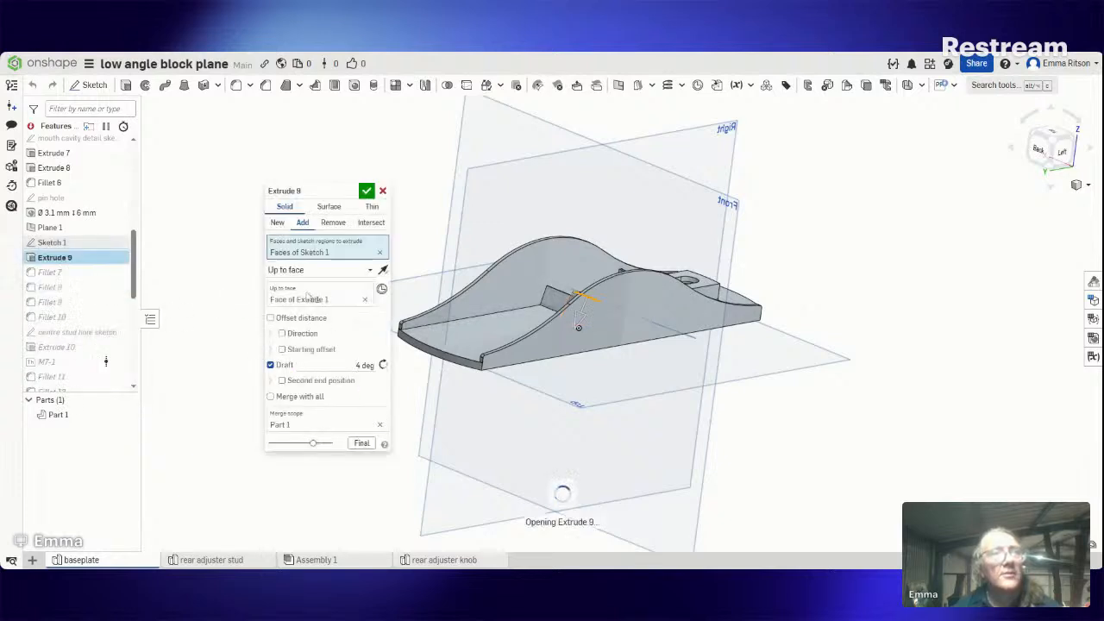
{"action": "right_click_drag", "start_coordinate": [480, 413], "coordinate": [484, 356]}
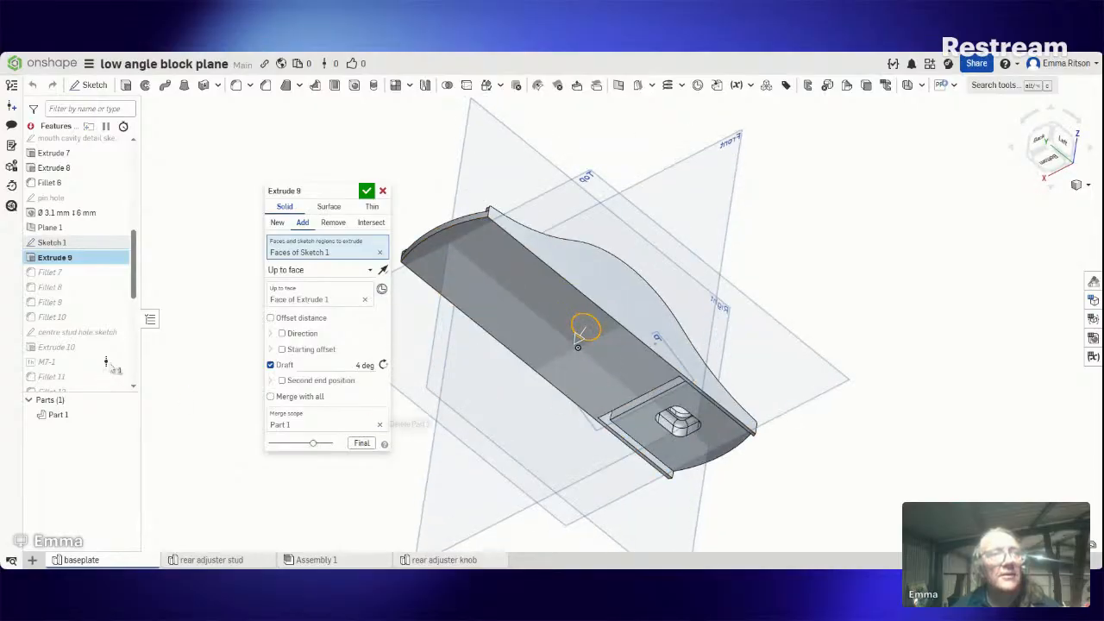
Step: Try a 1.6 mm offset distance from the boss extrusion's end face in both directions, and turn the offset off
{"action": "right_click_drag", "start_coordinate": [206, 333], "coordinate": [202, 352]}
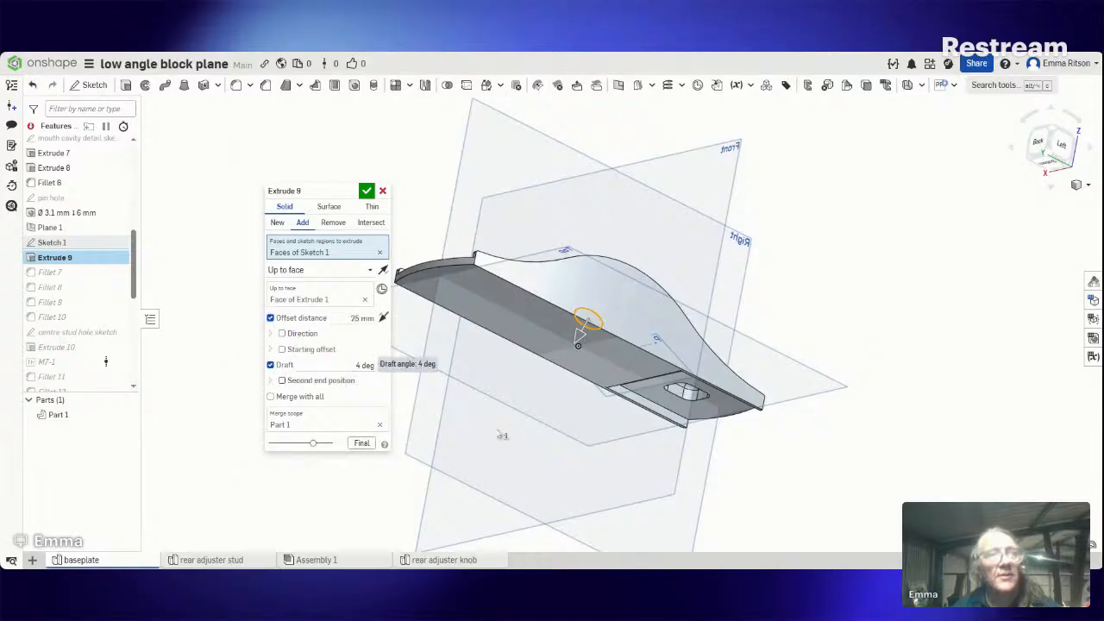
{"action": "right_click_drag", "start_coordinate": [197, 402], "coordinate": [165, 440]}
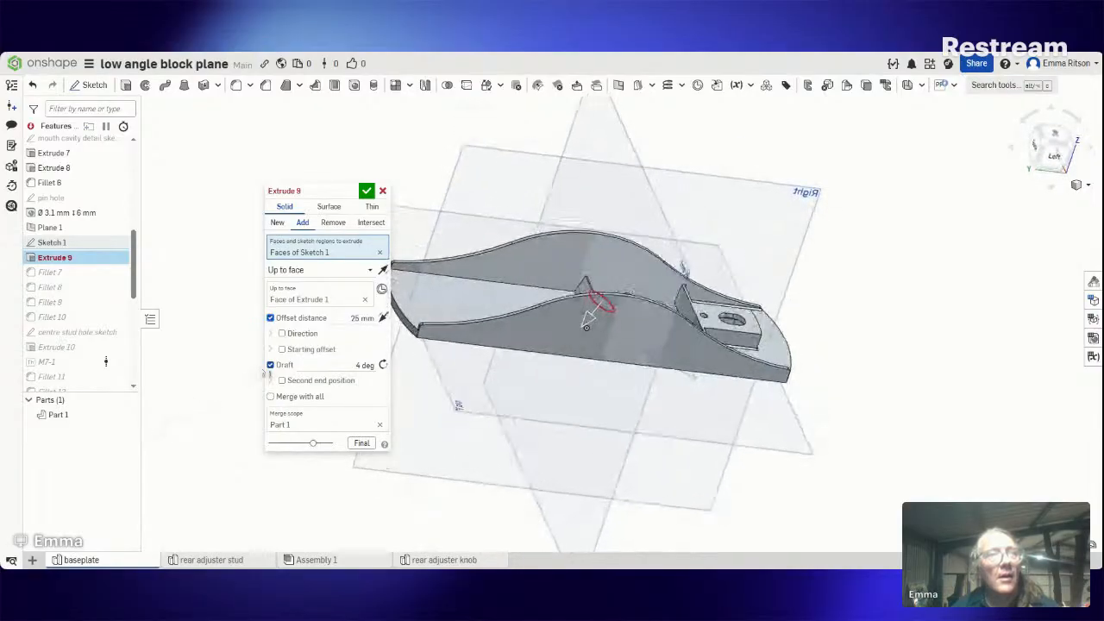
{"action": "left_click", "coordinate": [382, 317]}
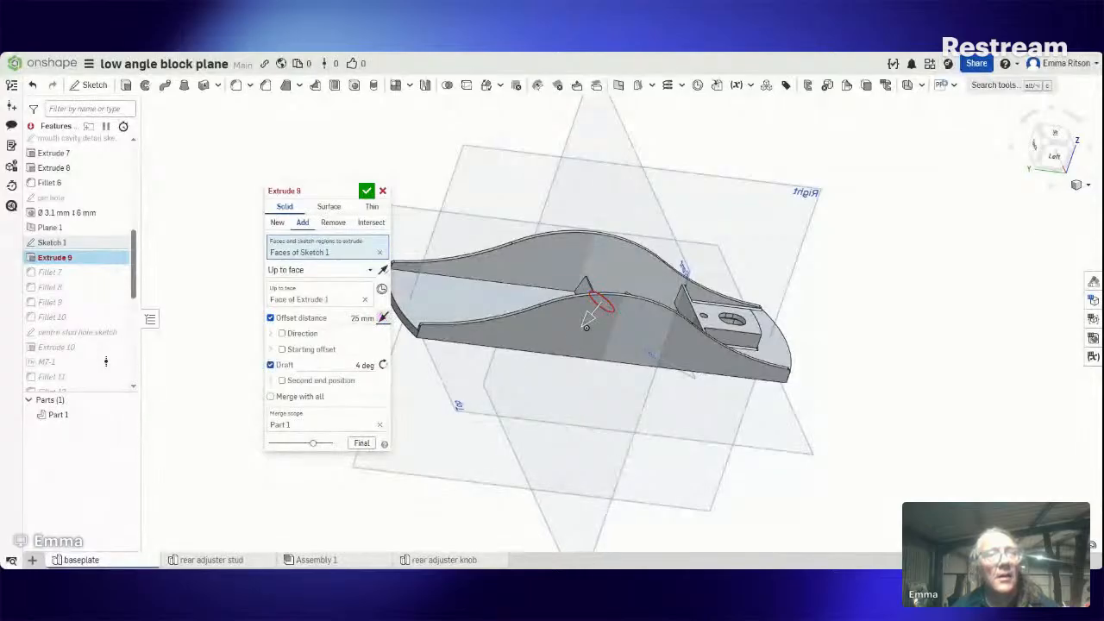
{"action": "left_click", "coordinate": [346, 318]}
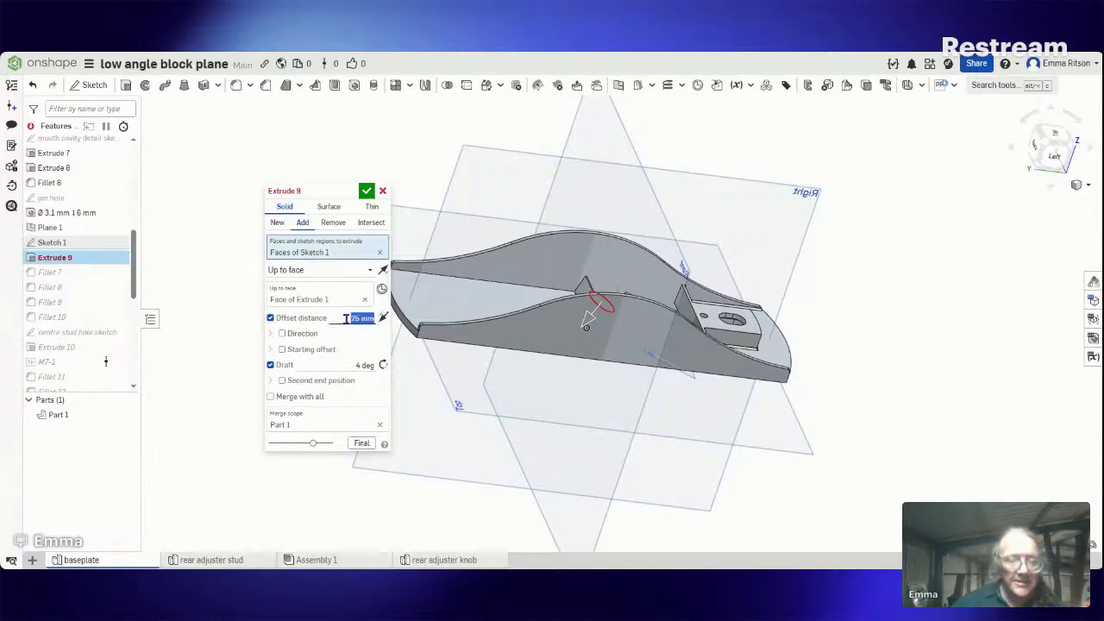
{"action": "type", "text": "1."}
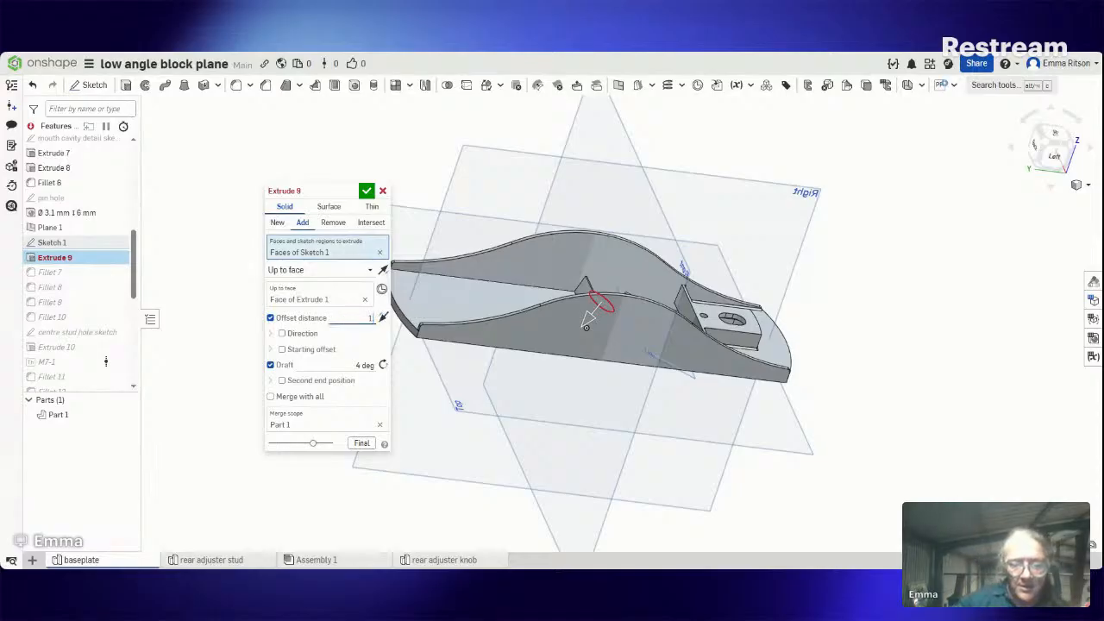
{"action": "type", "text": "8"}
{"action": "key", "text": "Return"}
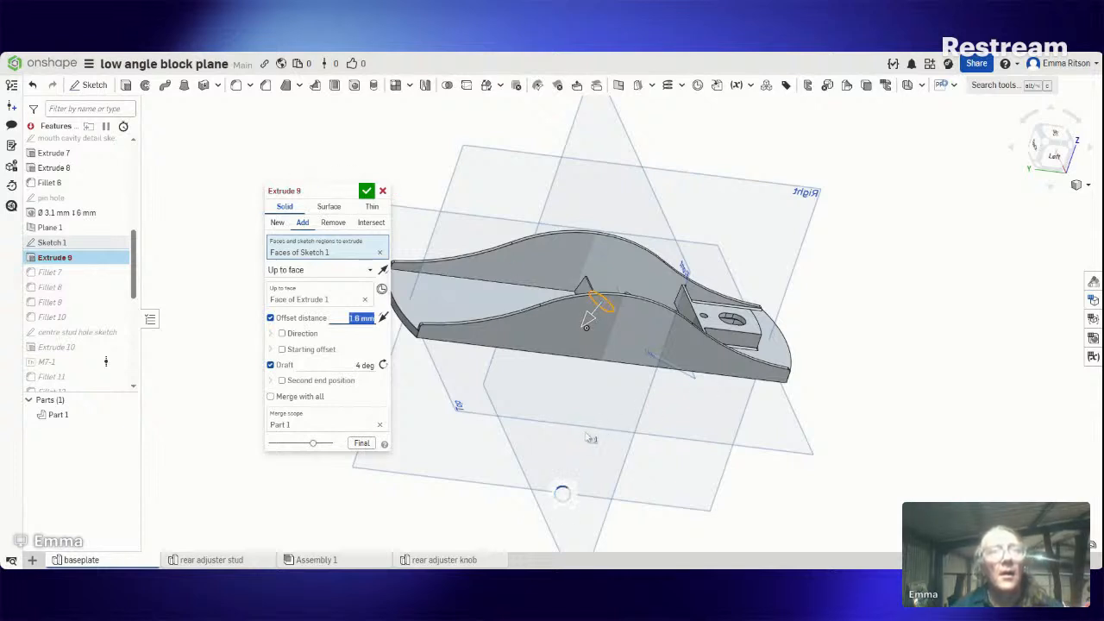
{"action": "right_click_drag", "start_coordinate": [561, 489], "coordinate": [572, 416]}
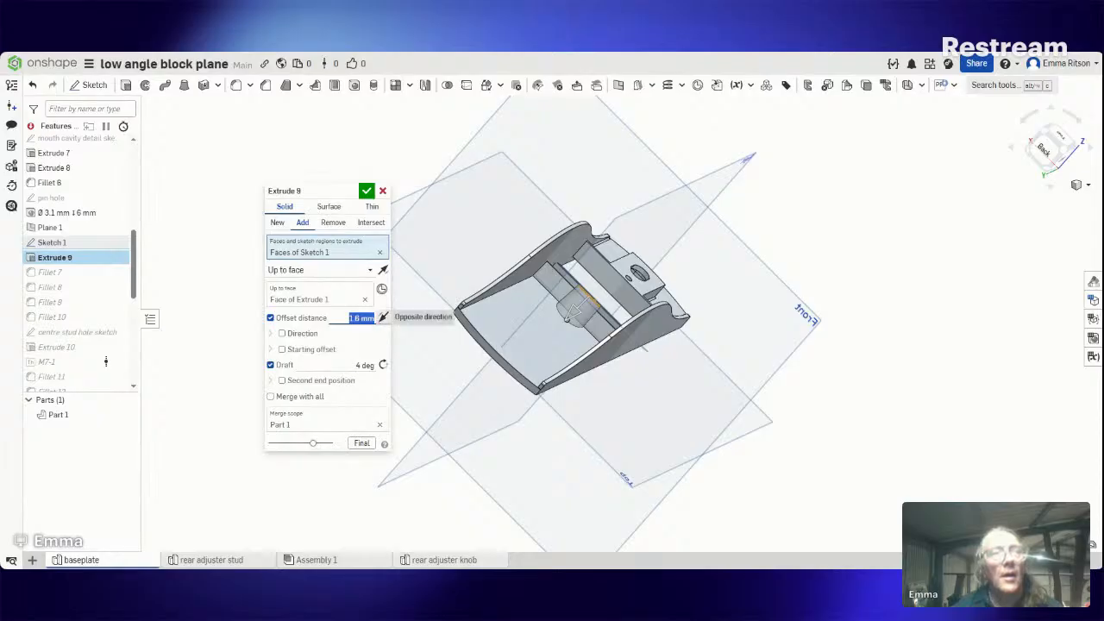
{"action": "left_click", "coordinate": [382, 318]}
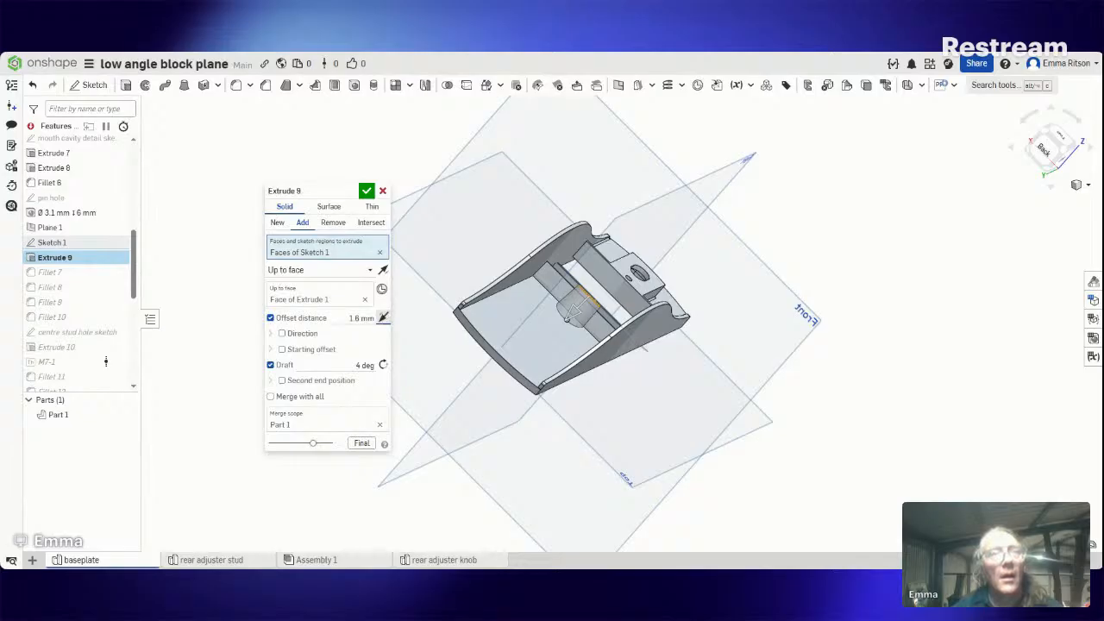
{"action": "left_click", "coordinate": [270, 318]}
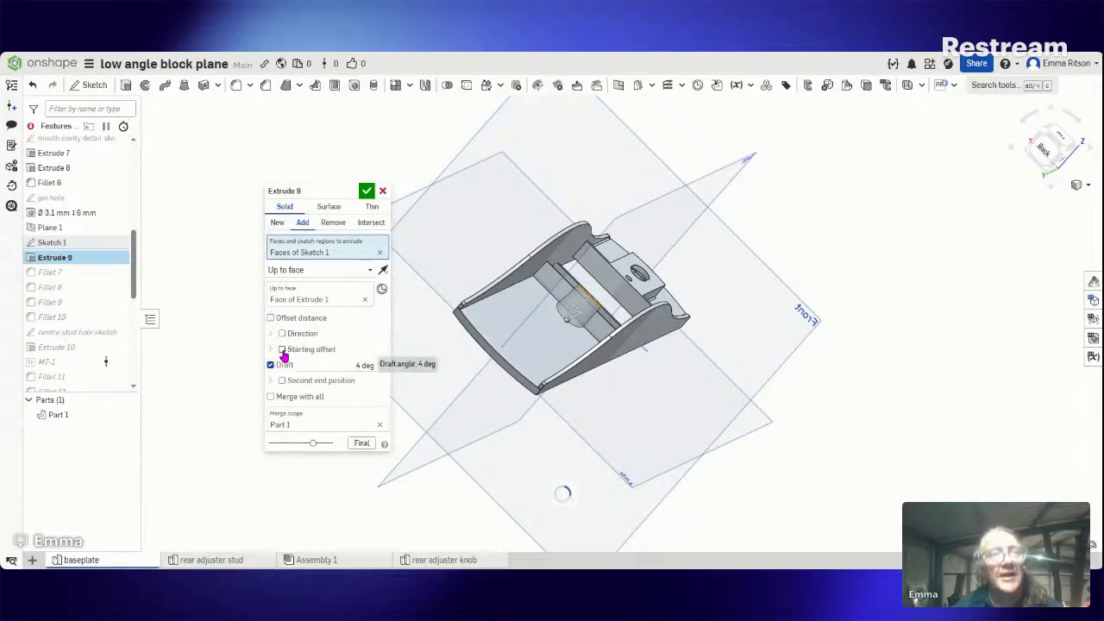
Step: Add a blind starting offset of 1.6 mm in the opposite direction to the centre boss extrusion and accept the edit
{"action": "left_click", "coordinate": [282, 350]}
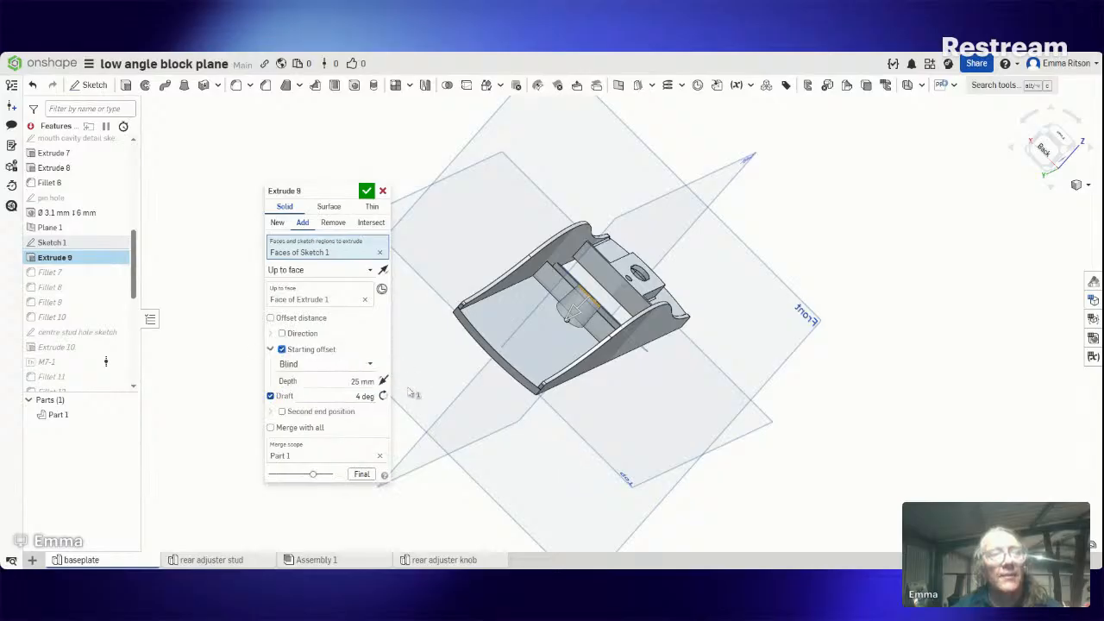
{"action": "left_click", "coordinate": [348, 382]}
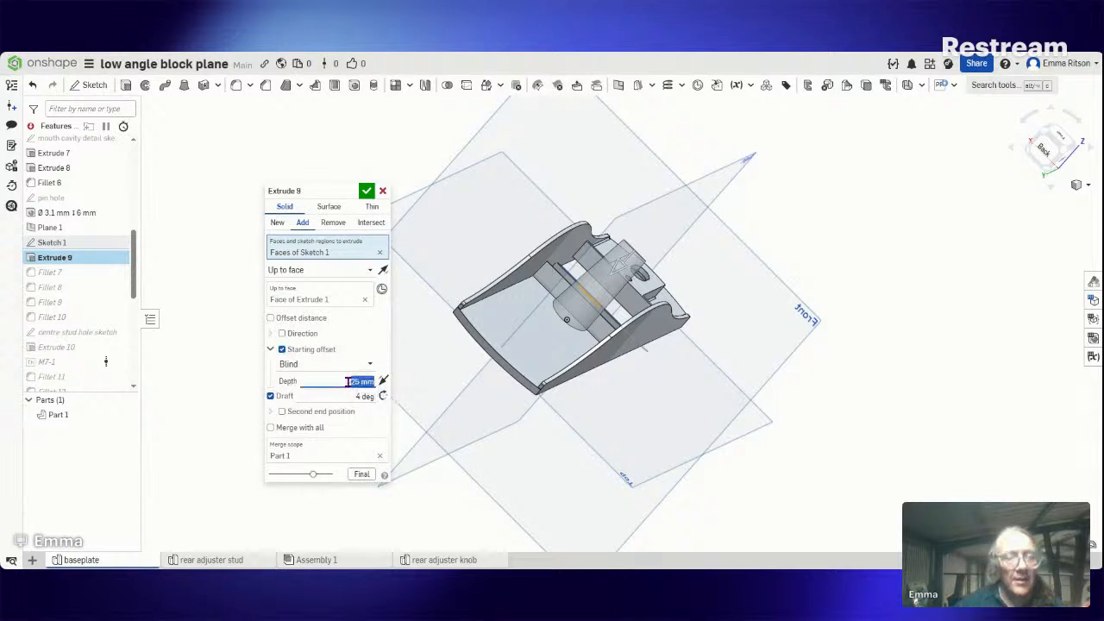
{"action": "type", "text": "1.6"}
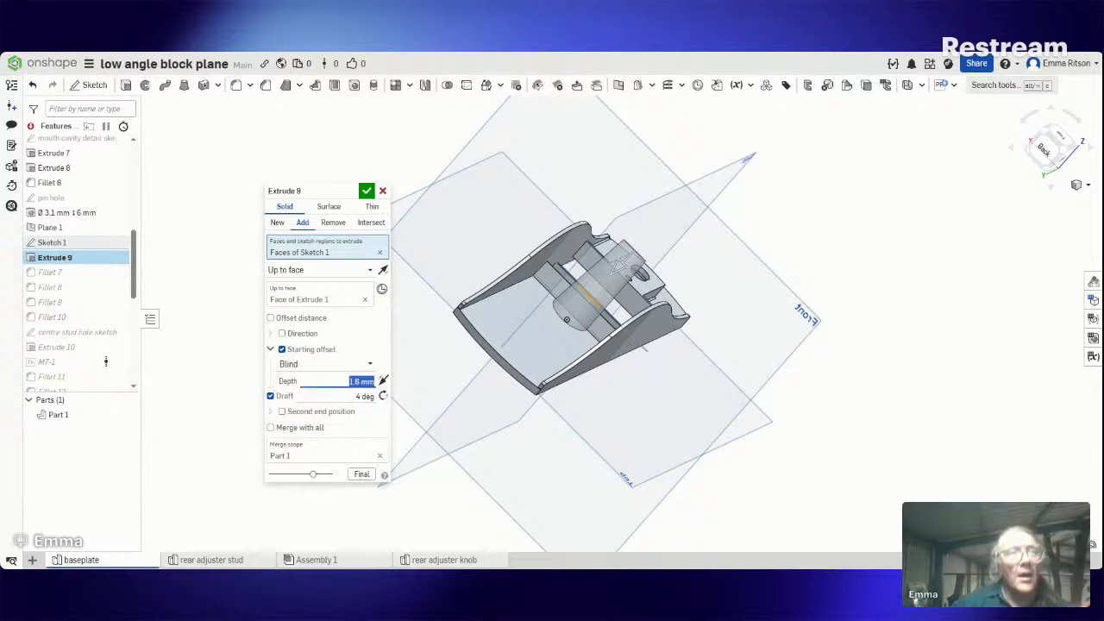
{"action": "left_click", "coordinate": [385, 383]}
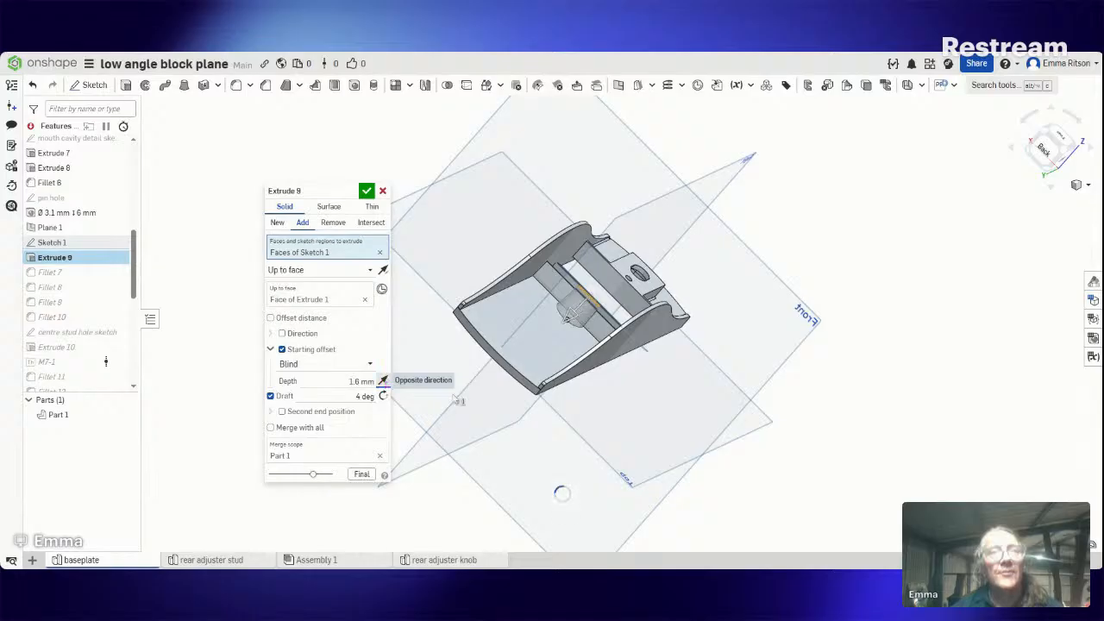
{"action": "key", "text": "Return"}
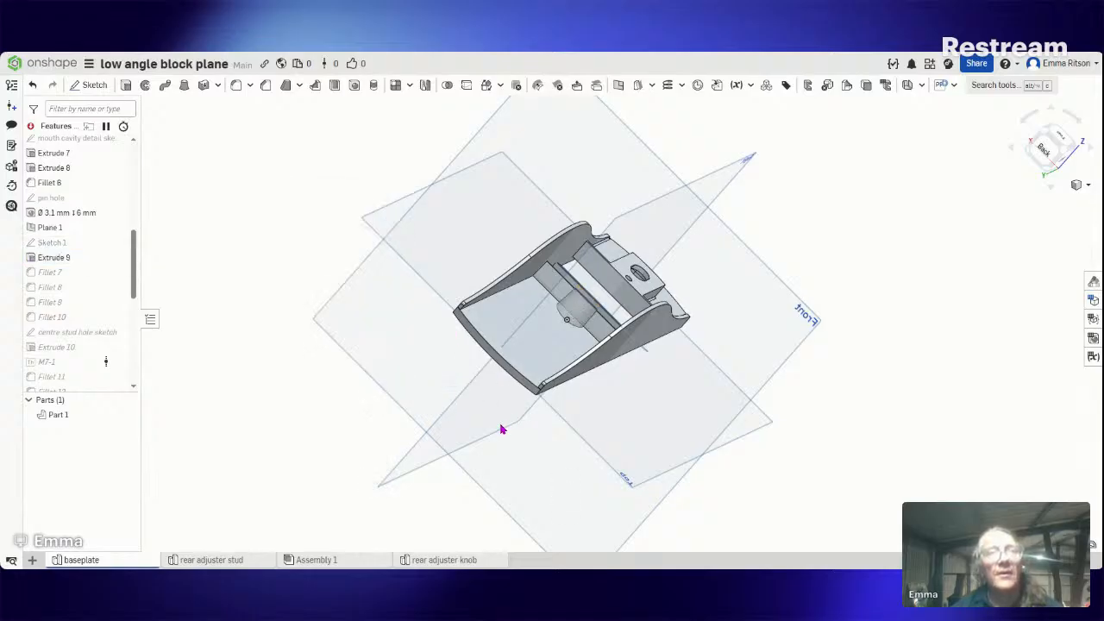
Step: Examine the rebuilt baseplate from several angles, comparing the sloped bed face and Plane 1 with the centre boss
{"action": "right_click_drag", "start_coordinate": [500, 426], "coordinate": [495, 315]}
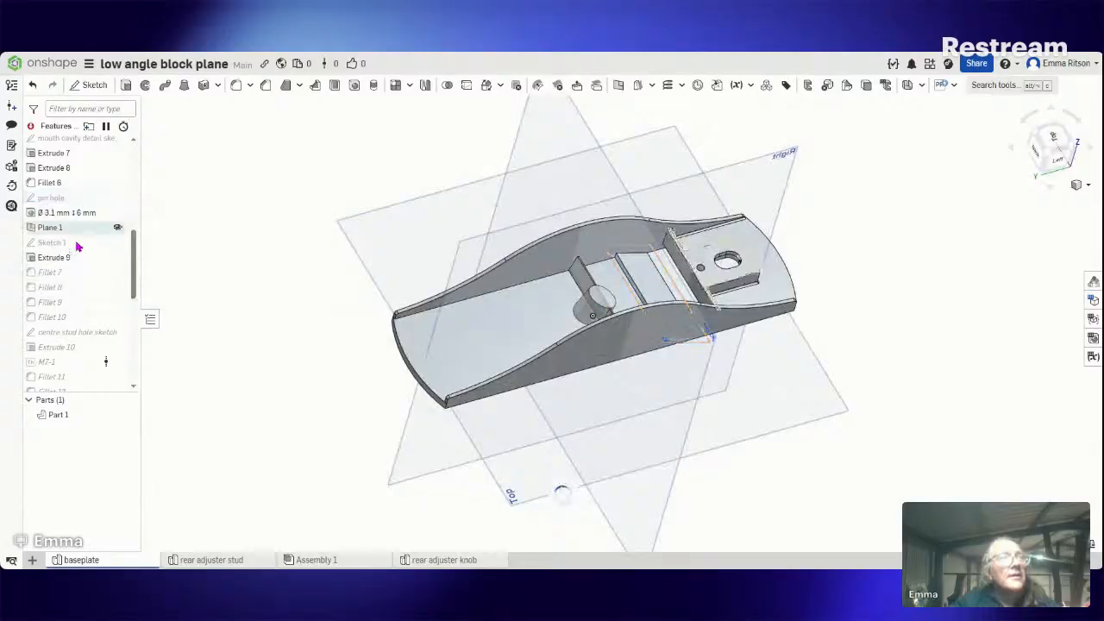
{"action": "mouse_move", "coordinate": [135, 284]}
{"action": "left_mouse_down"}
{"action": "mouse_move", "coordinate": [136, 389]}
{"action": "mouse_move", "coordinate": [131, 299]}
{"action": "mouse_move", "coordinate": [145, 307]}
{"action": "left_mouse_up"}
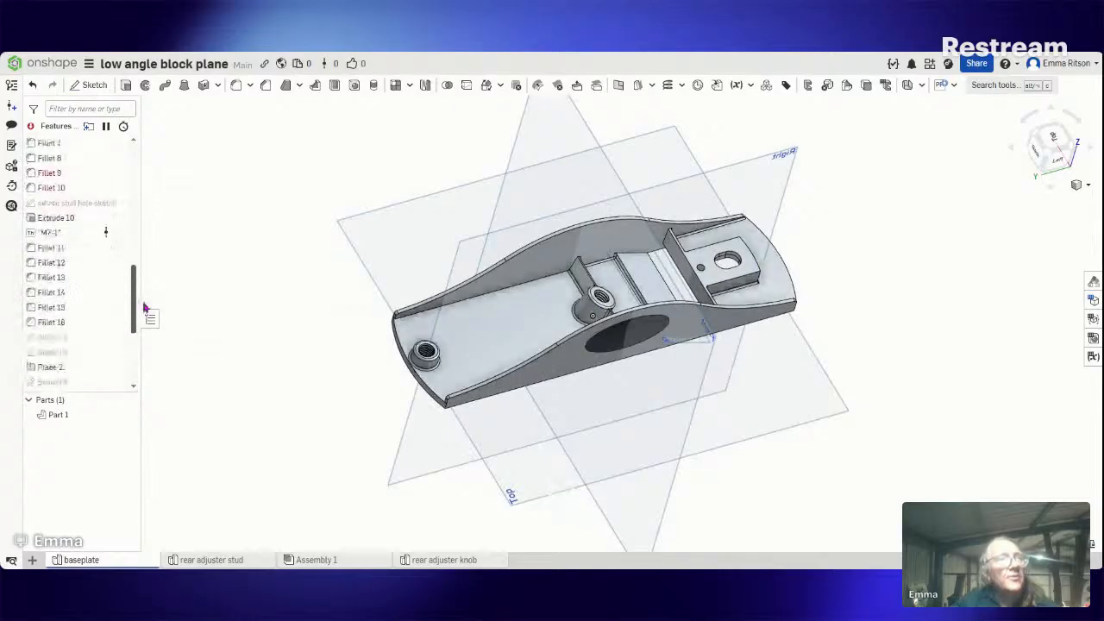
{"action": "mouse_move", "coordinate": [232, 322]}
{"action": "right_mouse_down"}
{"action": "mouse_move", "coordinate": [231, 339]}
{"action": "mouse_move", "coordinate": [241, 313]}
{"action": "mouse_move", "coordinate": [276, 320]}
{"action": "mouse_move", "coordinate": [249, 342]}
{"action": "mouse_move", "coordinate": [247, 320]}
{"action": "mouse_move", "coordinate": [232, 333]}
{"action": "mouse_move", "coordinate": [242, 326]}
{"action": "right_mouse_up"}
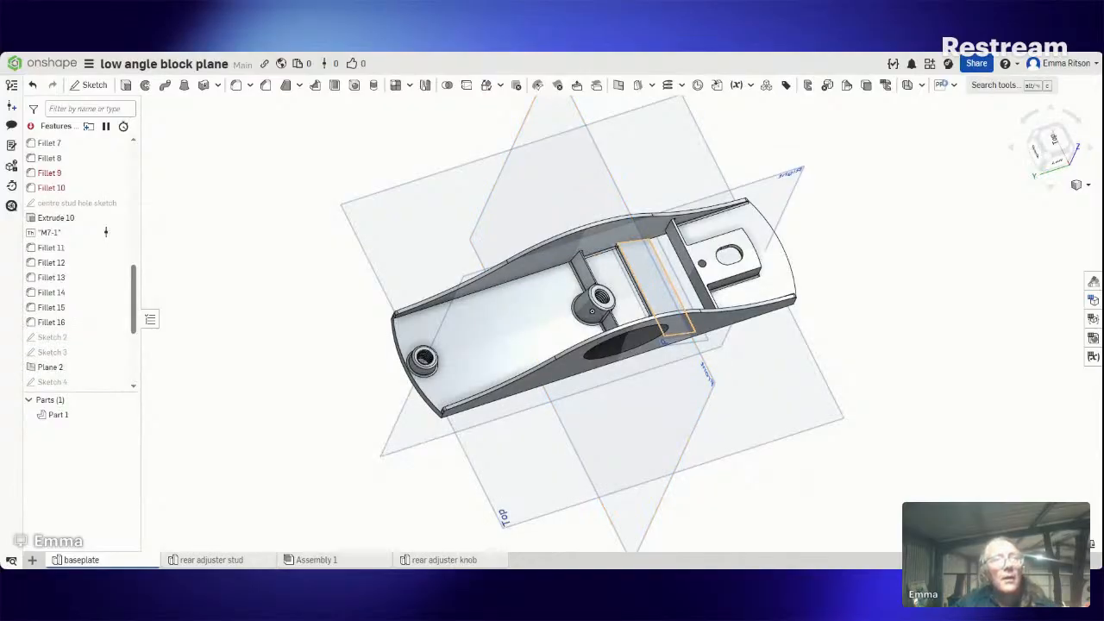
{"action": "left_click", "coordinate": [654, 295]}
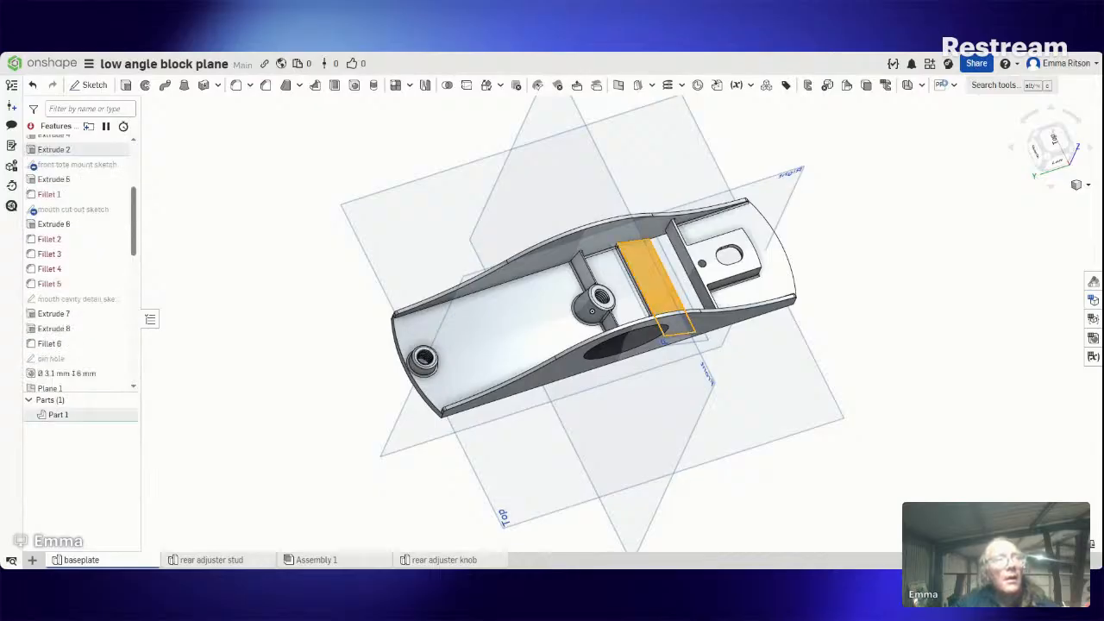
{"action": "left_click", "coordinate": [245, 333]}
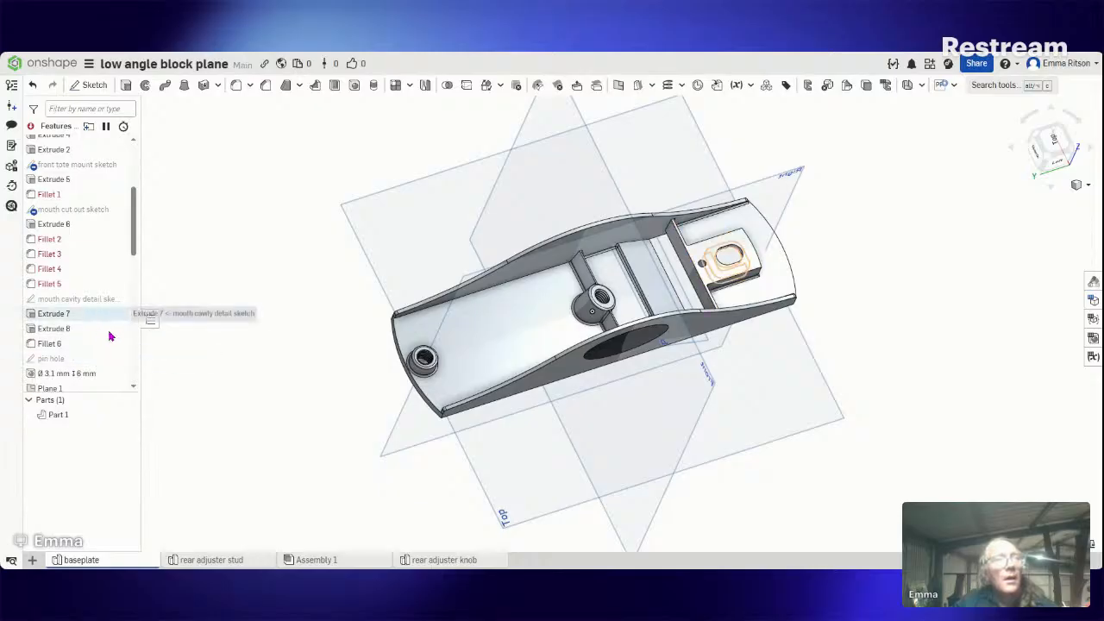
{"action": "left_click", "coordinate": [90, 390]}
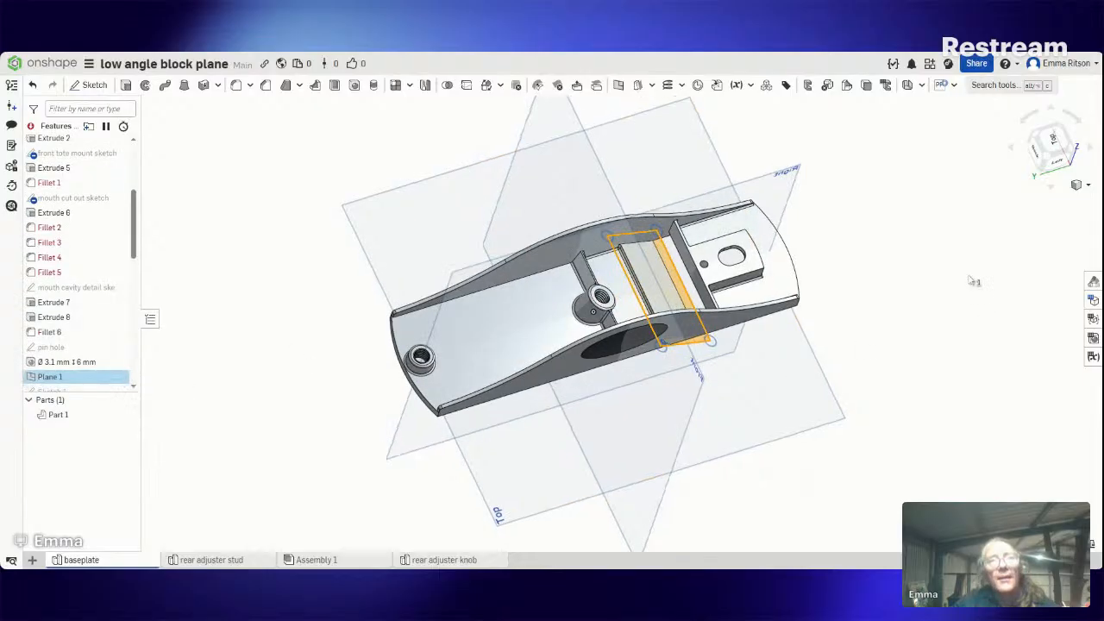
{"action": "right_click_drag", "start_coordinate": [969, 277], "coordinate": [781, 369]}
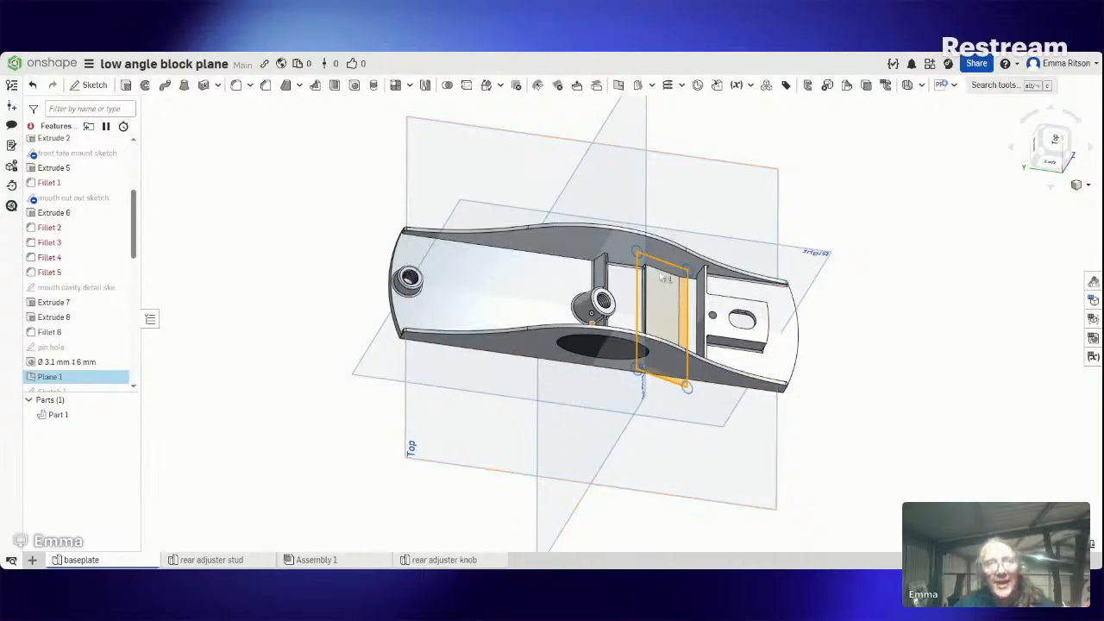
{"action": "right_click_drag", "start_coordinate": [914, 326], "coordinate": [1019, 198]}
{"action": "left_click", "coordinate": [1066, 145]}
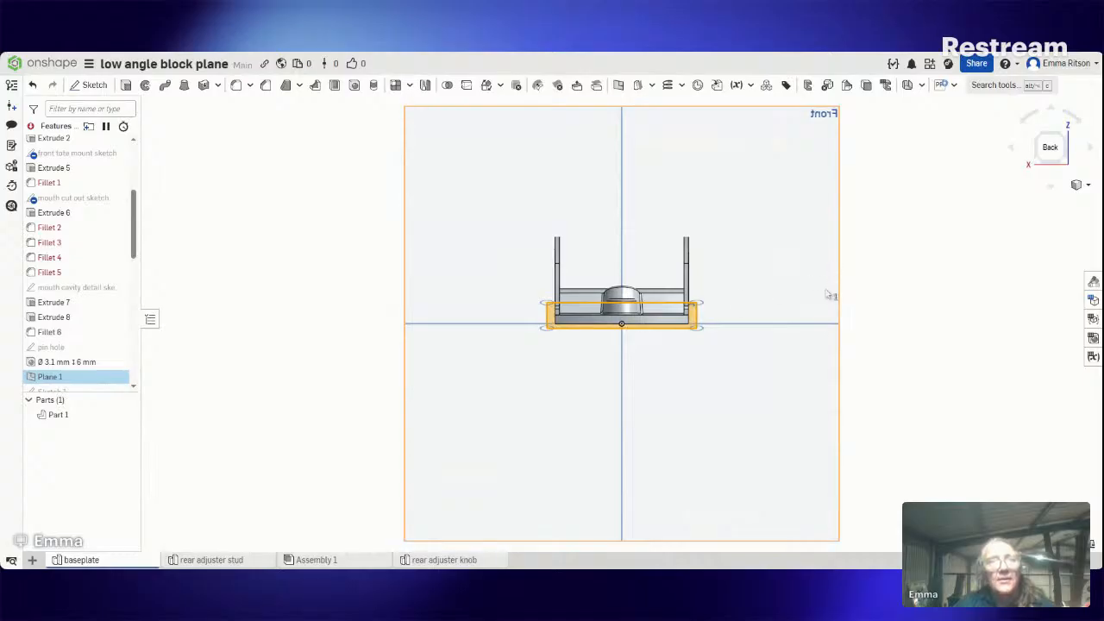
{"action": "mouse_move", "coordinate": [814, 303]}
{"action": "right_mouse_down"}
{"action": "mouse_move", "coordinate": [794, 317]}
{"action": "mouse_move", "coordinate": [808, 323]}
{"action": "right_mouse_up"}
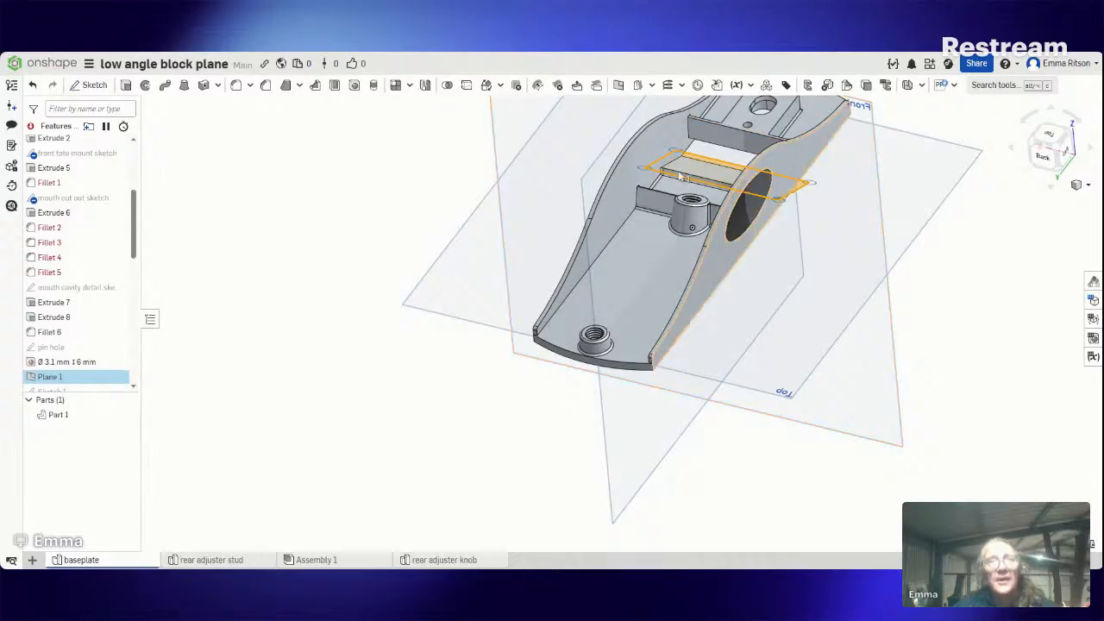
{"action": "right_click_drag", "start_coordinate": [937, 266], "coordinate": [903, 299]}
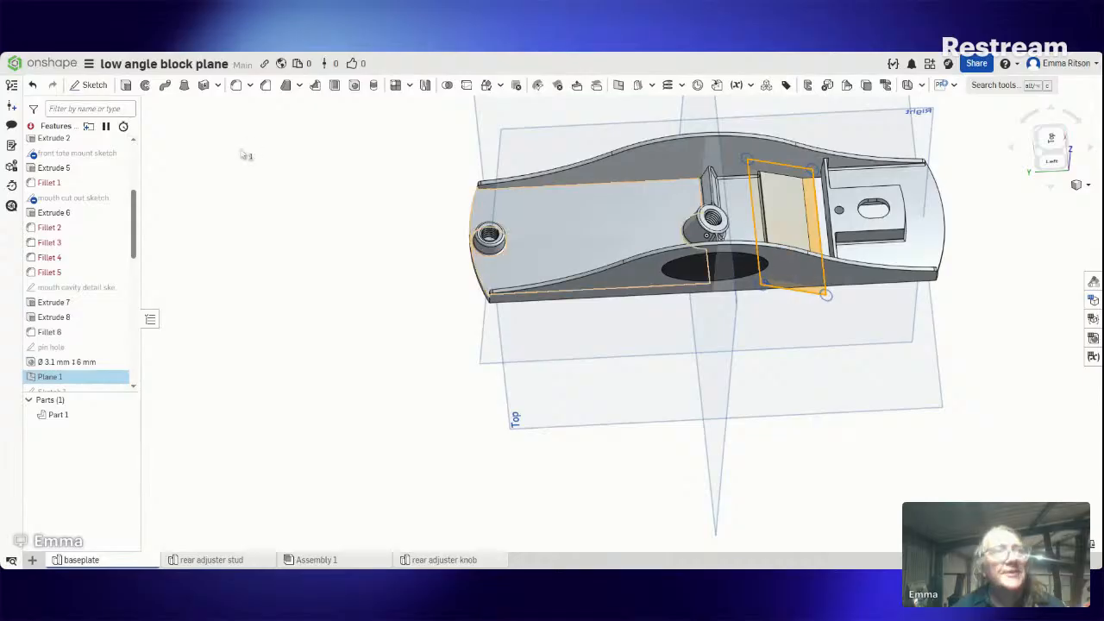
{"action": "left_click", "coordinate": [264, 373]}
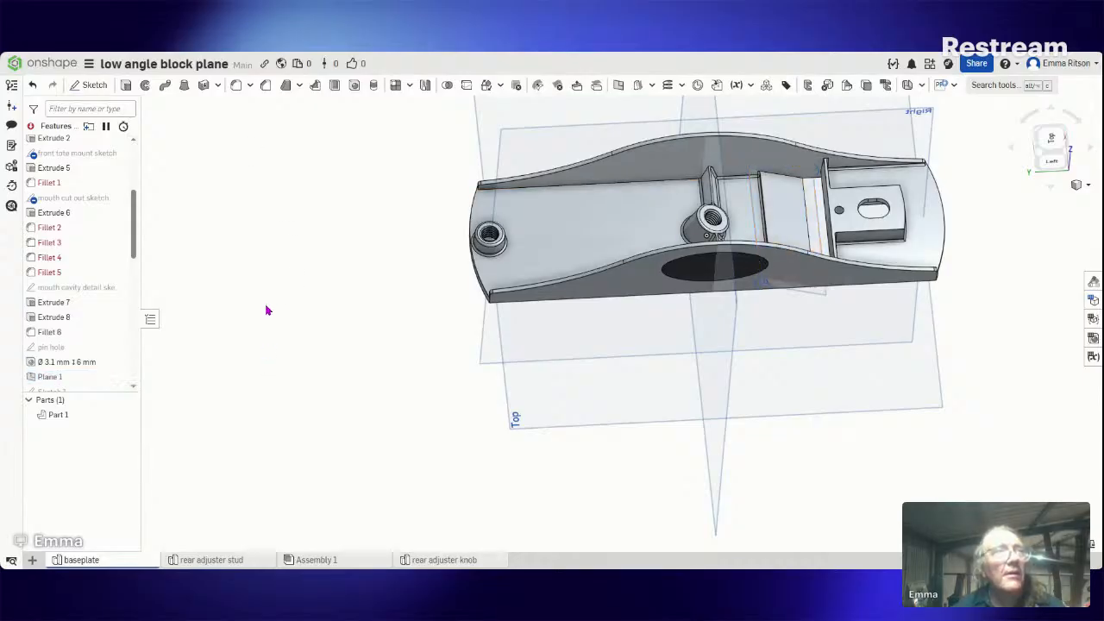
{"action": "left_click", "coordinate": [100, 86]}
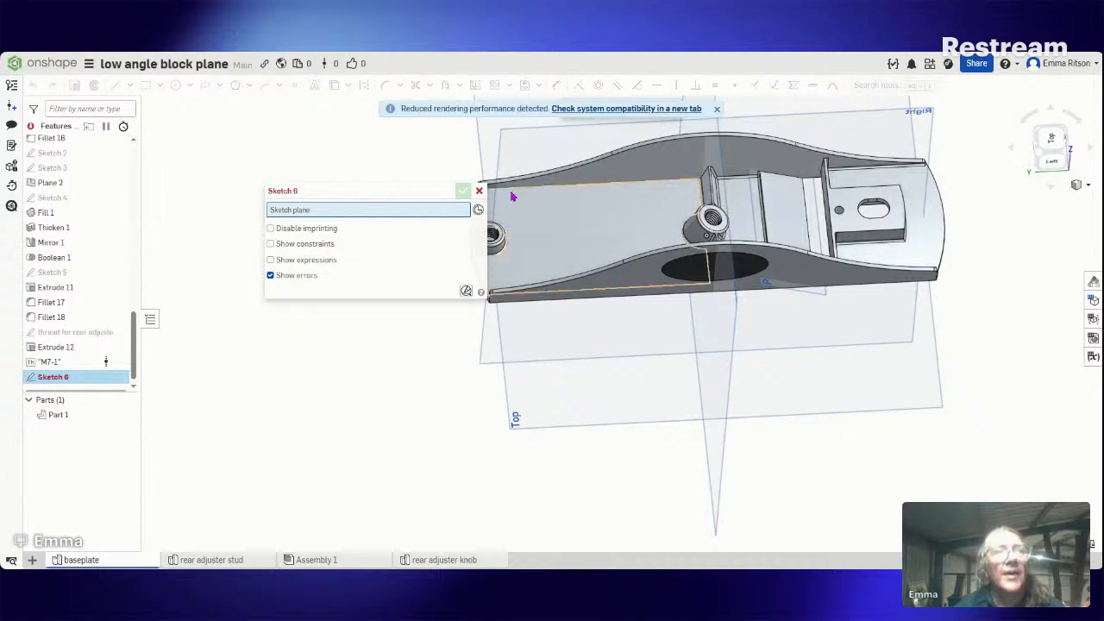
{"action": "left_click", "coordinate": [480, 190]}
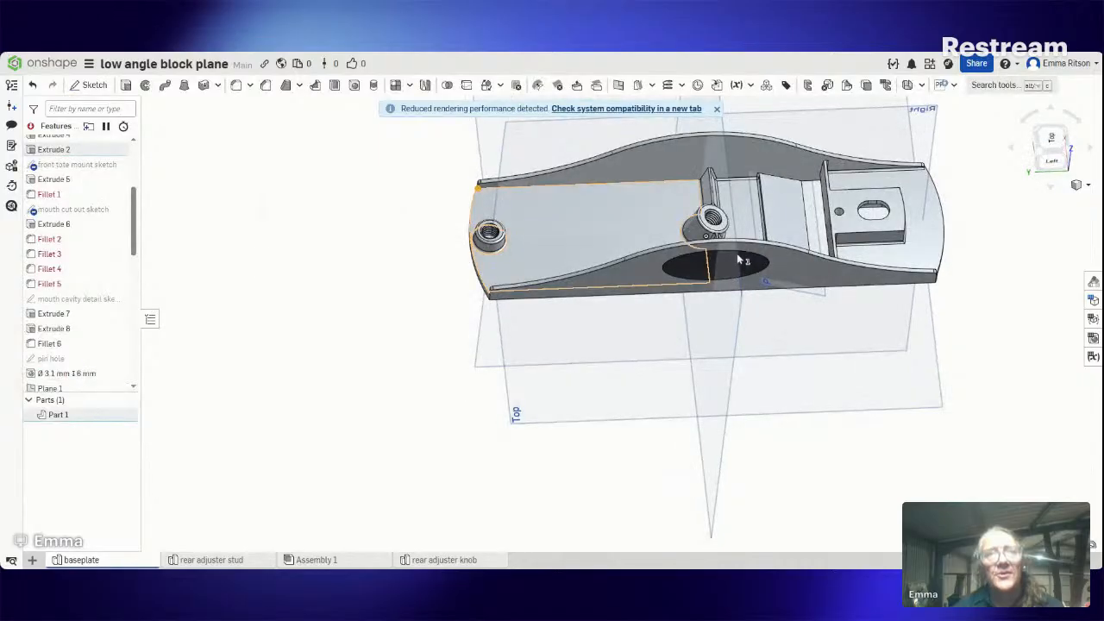
Step: Start a new sketch on the Right plane of the baseplate
{"action": "right_click_drag", "start_coordinate": [765, 281], "coordinate": [705, 248]}
{"action": "right_click_drag", "start_coordinate": [1040, 273], "coordinate": [1029, 293]}
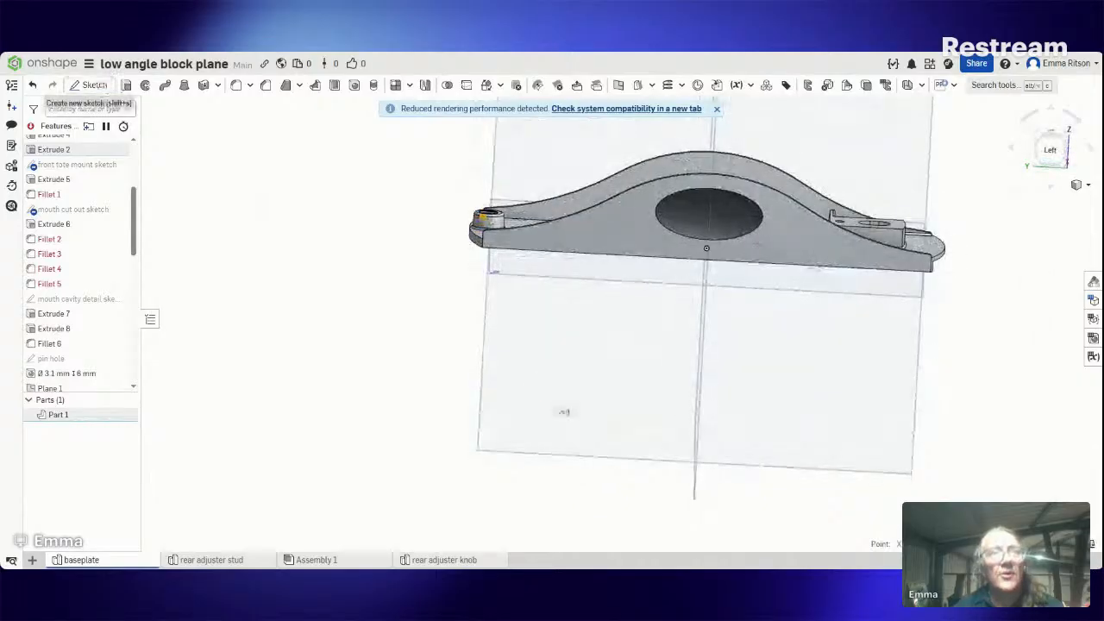
{"action": "key", "text": "shift+s"}
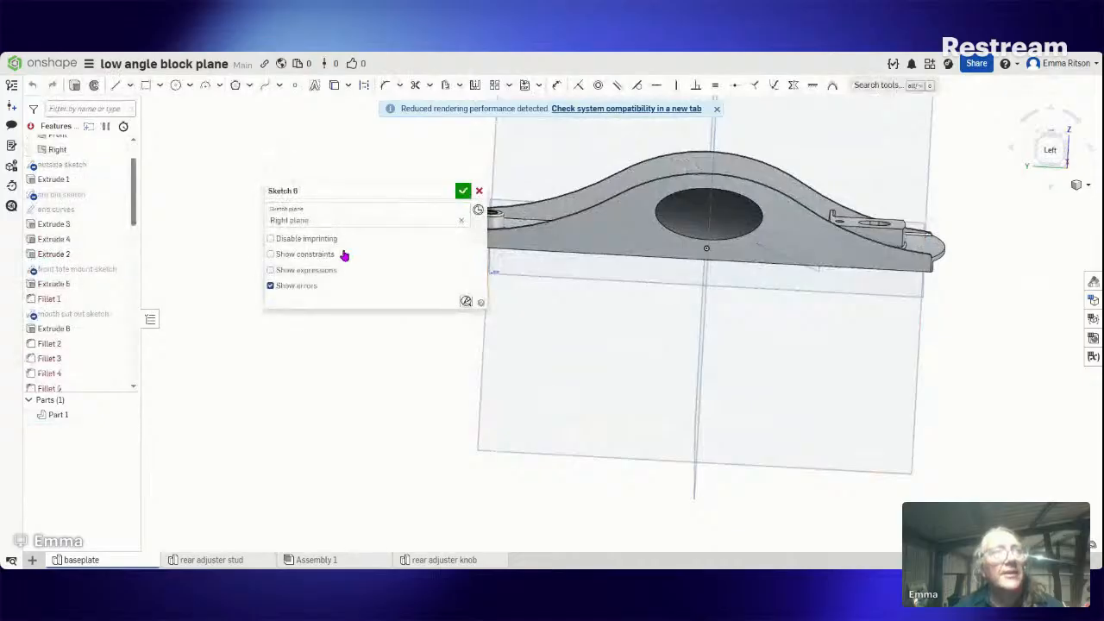
{"action": "left_click", "coordinate": [461, 221]}
{"action": "left_click", "coordinate": [73, 151]}
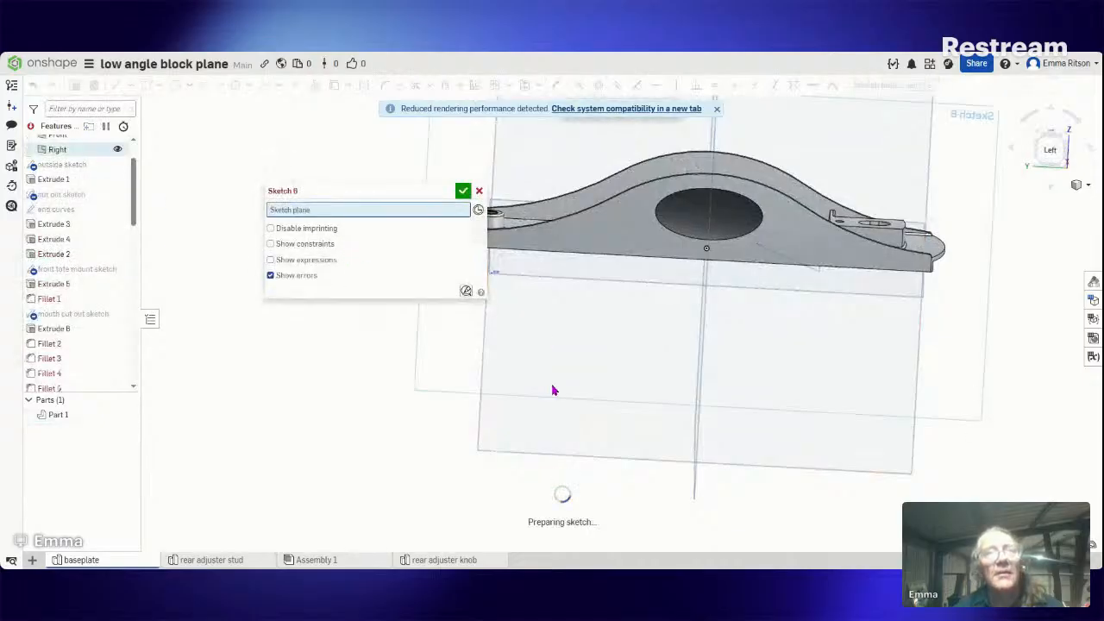
Step: Project the baseplate's bottom edge and sloped bed edge into the sketch, and hide Part 1
{"action": "mouse_move", "coordinate": [611, 399]}
{"action": "right_mouse_down"}
{"action": "mouse_move", "coordinate": [628, 416]}
{"action": "mouse_move", "coordinate": [561, 463]}
{"action": "mouse_move", "coordinate": [554, 451]}
{"action": "mouse_move", "coordinate": [446, 456]}
{"action": "mouse_move", "coordinate": [419, 434]}
{"action": "mouse_move", "coordinate": [387, 461]}
{"action": "mouse_move", "coordinate": [493, 493]}
{"action": "mouse_move", "coordinate": [498, 515]}
{"action": "mouse_move", "coordinate": [485, 530]}
{"action": "right_mouse_up"}
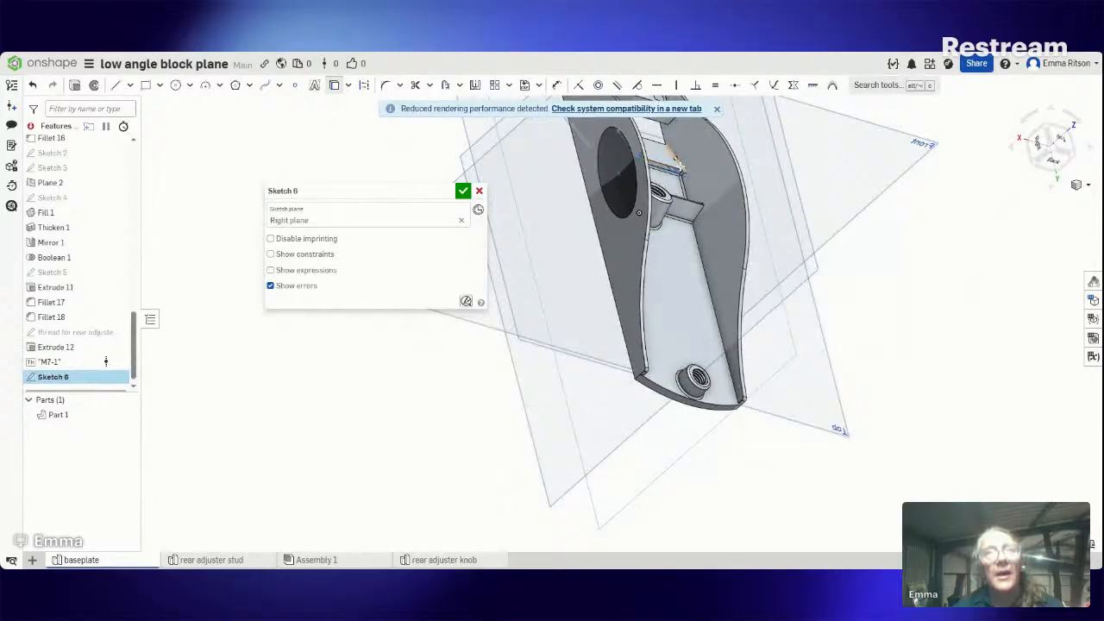
{"action": "scroll", "coordinate": [79, 263], "scroll_direction": "up", "scroll_amount": 6}
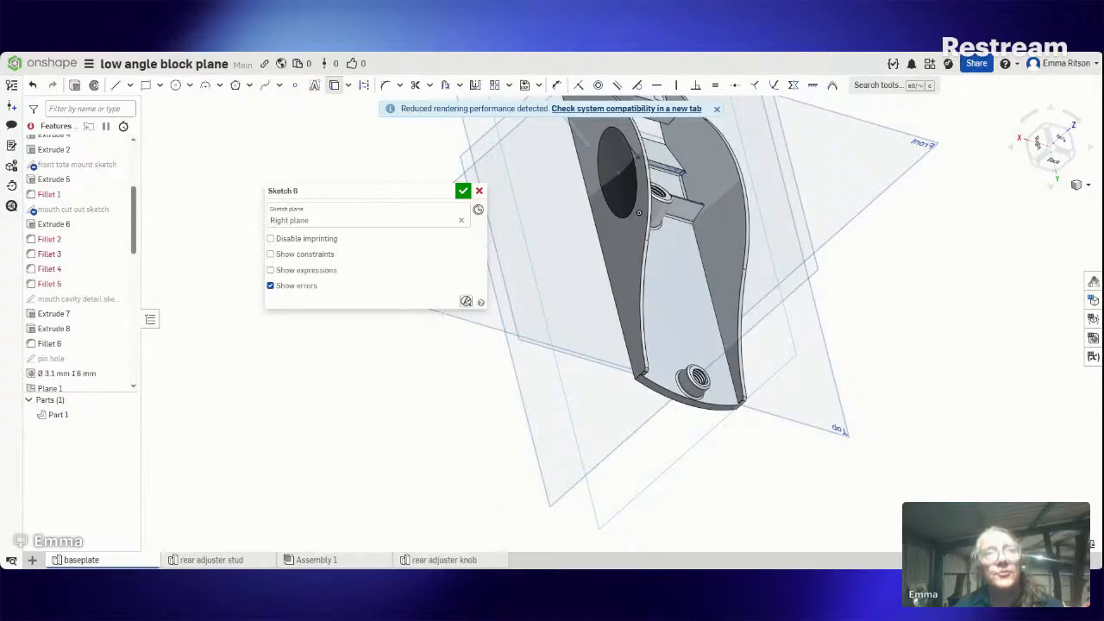
{"action": "mouse_move", "coordinate": [431, 362]}
{"action": "right_mouse_down"}
{"action": "mouse_move", "coordinate": [414, 351]}
{"action": "mouse_move", "coordinate": [431, 352]}
{"action": "right_mouse_up"}
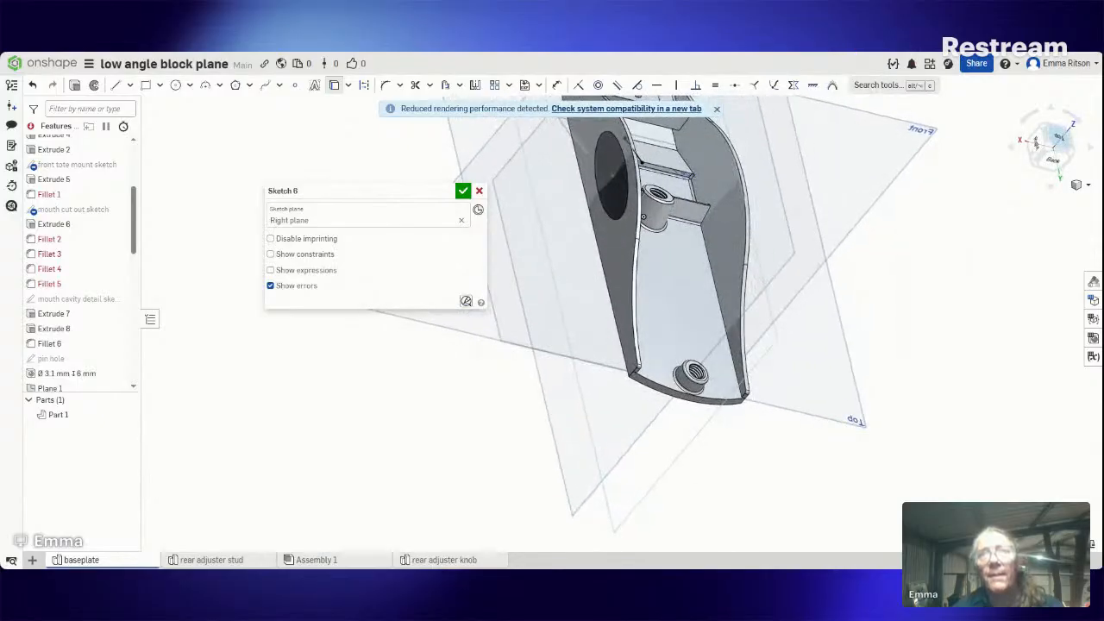
{"action": "left_click", "coordinate": [1037, 144]}
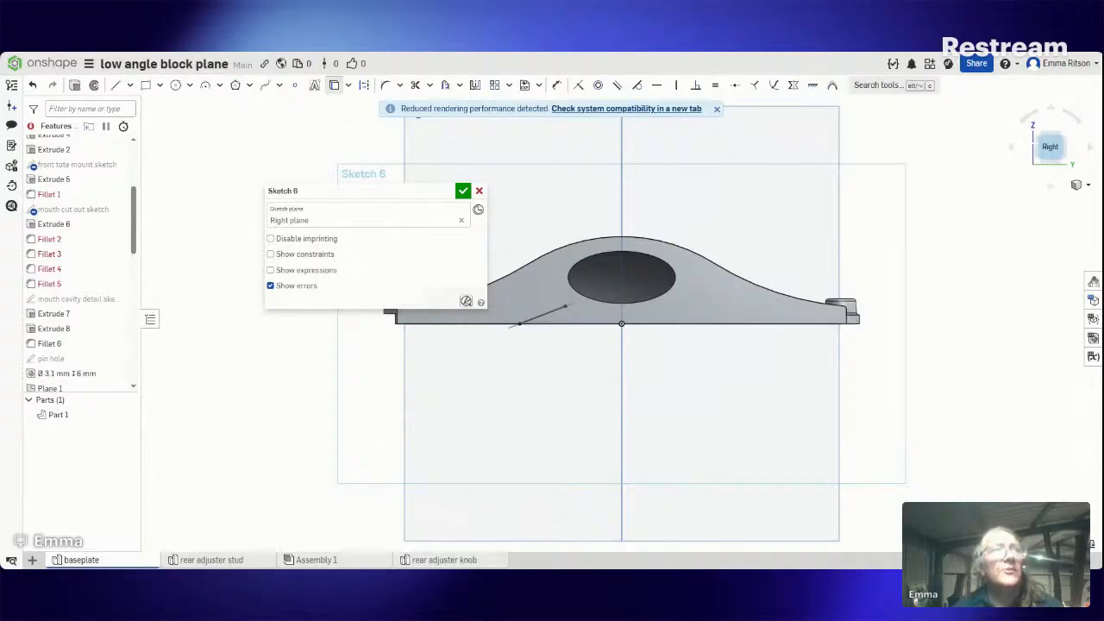
{"action": "scroll", "coordinate": [84, 345], "scroll_direction": "up", "scroll_amount": 1}
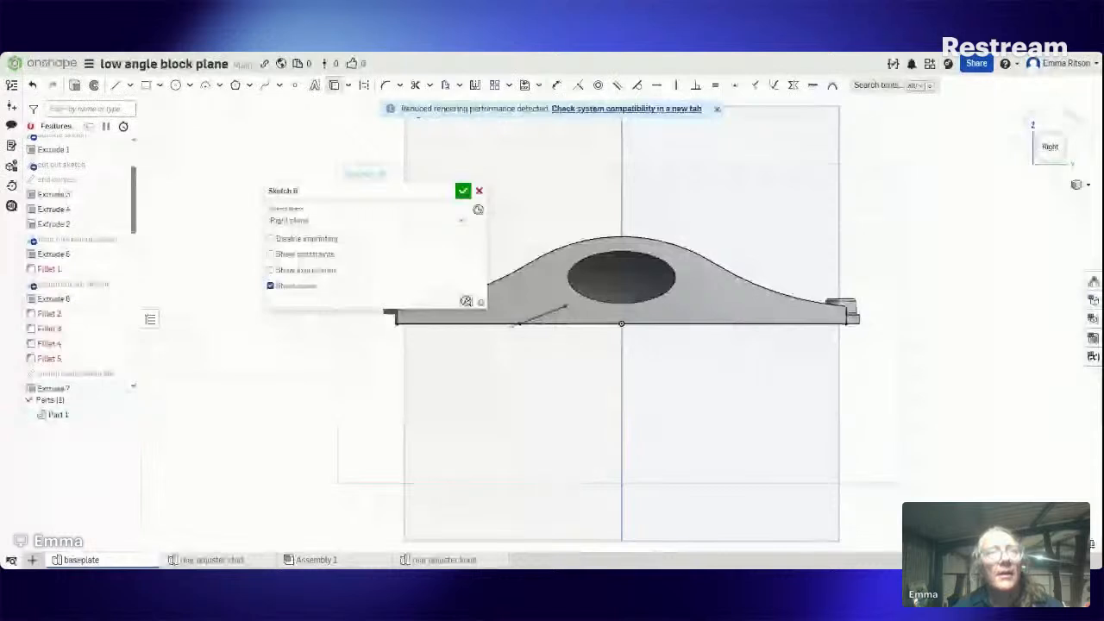
{"action": "left_click", "coordinate": [126, 414]}
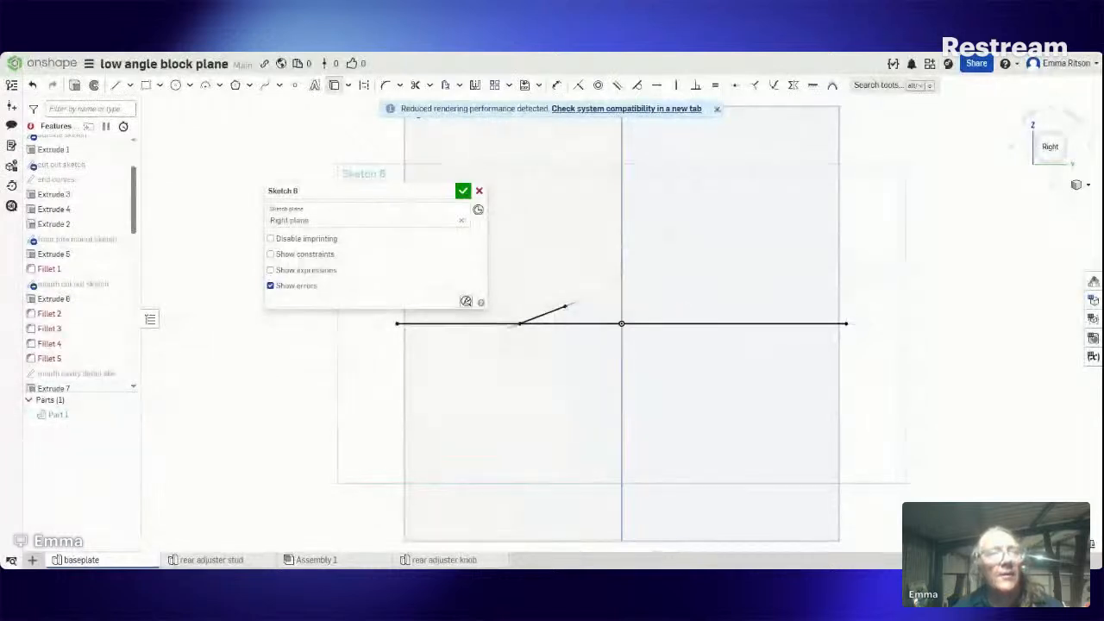
Step: Extend the projected sloped bed line from its upper end, well past the vertical centre plane
{"action": "left_click", "coordinate": [432, 87]}
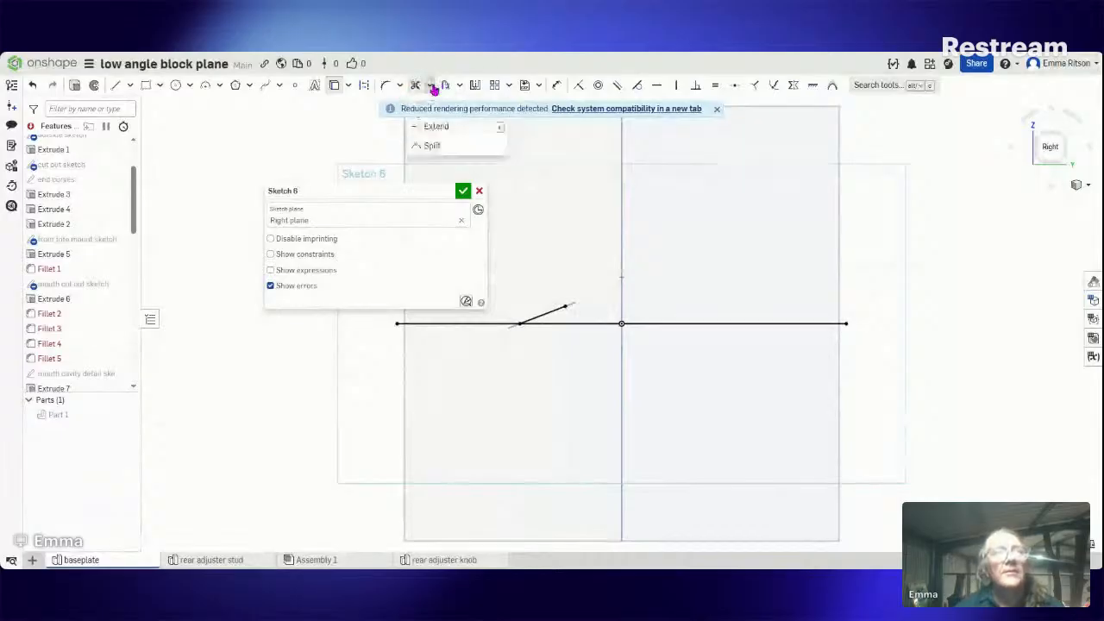
{"action": "left_click", "coordinate": [452, 130]}
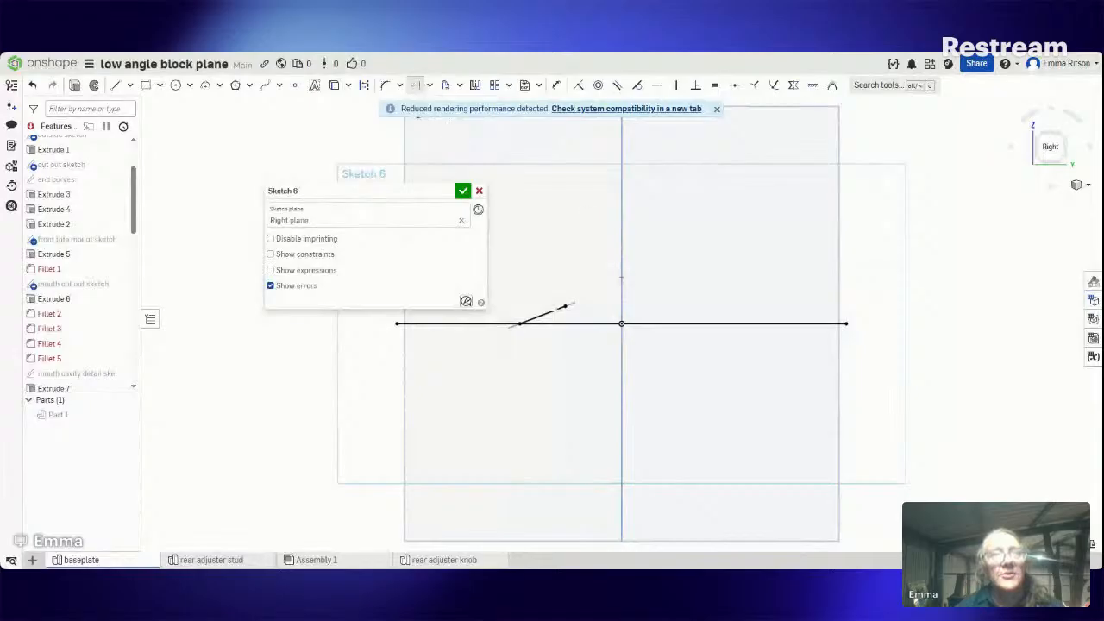
{"action": "left_click", "coordinate": [565, 307]}
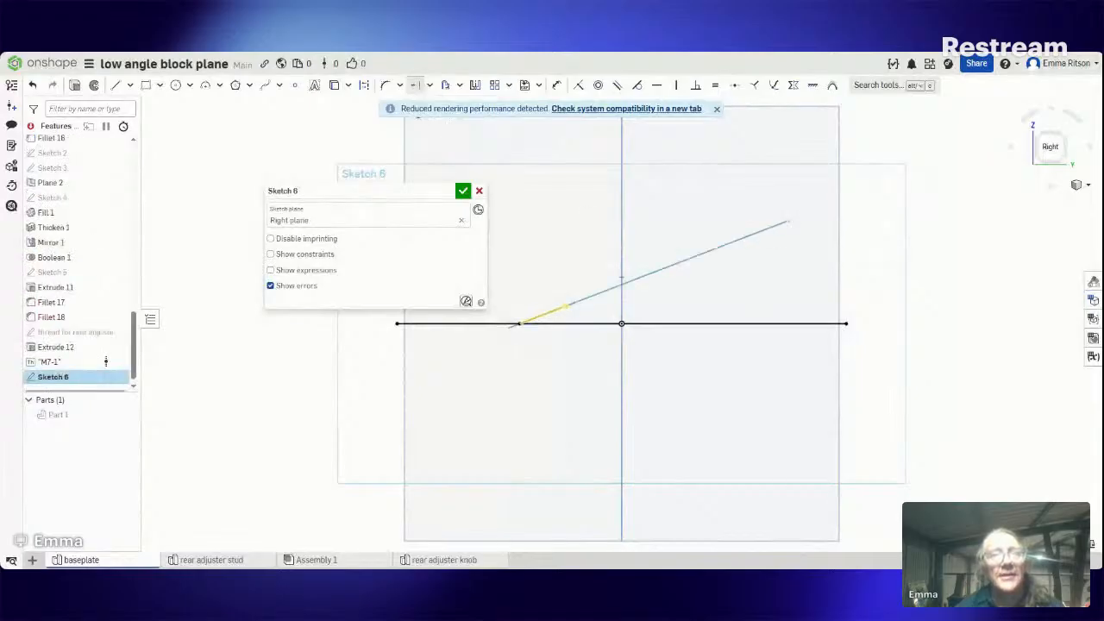
{"action": "left_click", "coordinate": [788, 222]}
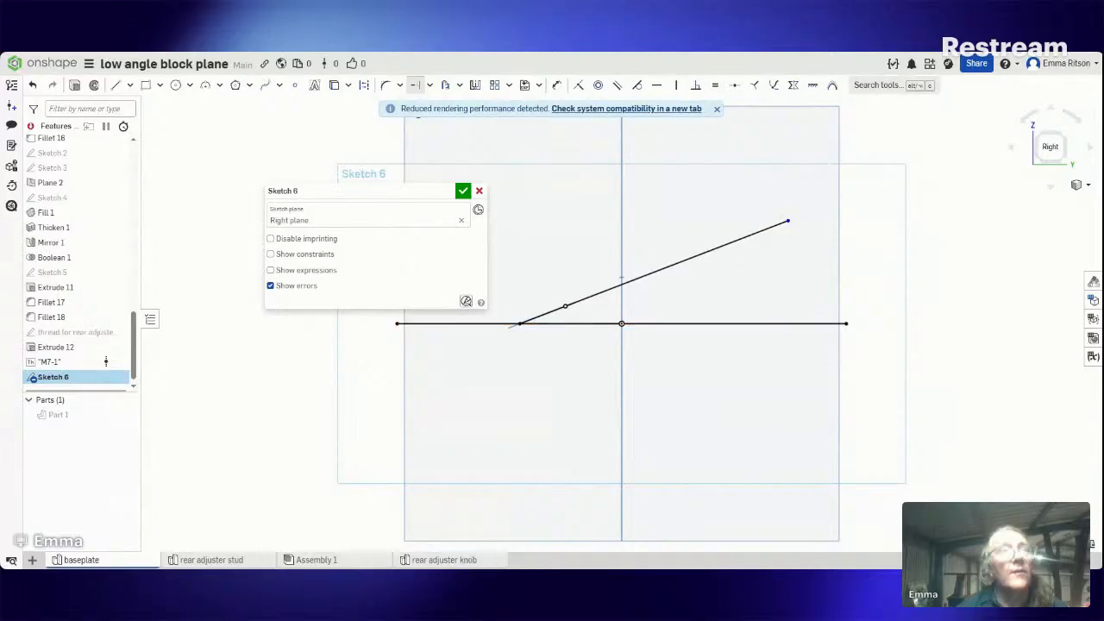
Step: Draw a horizontal construction line about 118 mm long above the base line, crossing the extended bed line
{"action": "left_click", "coordinate": [364, 89]}
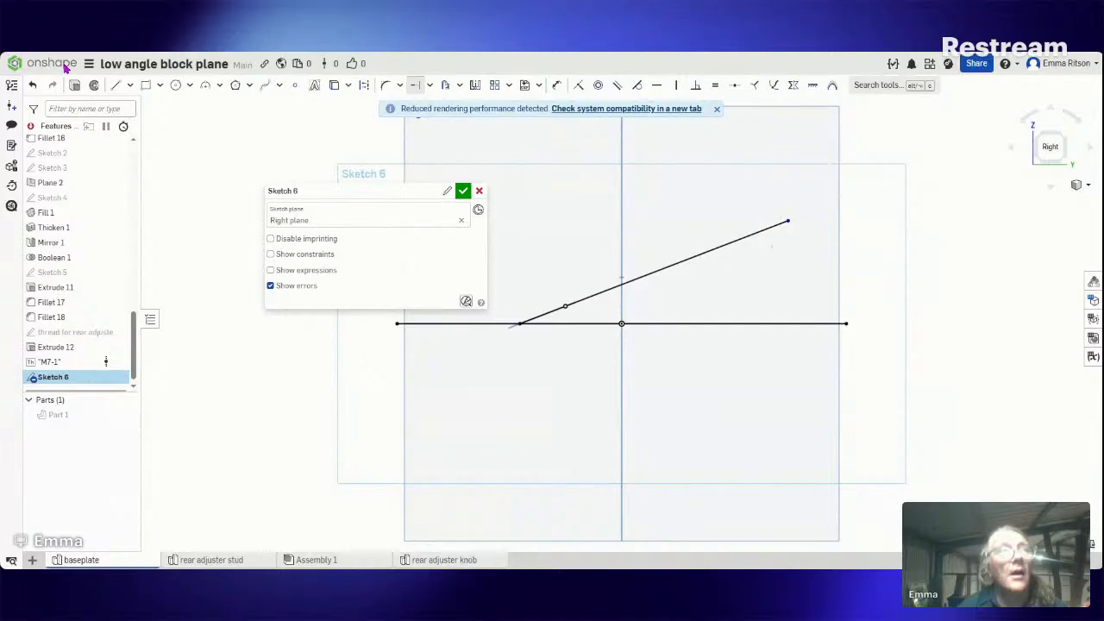
{"action": "left_click", "coordinate": [116, 89]}
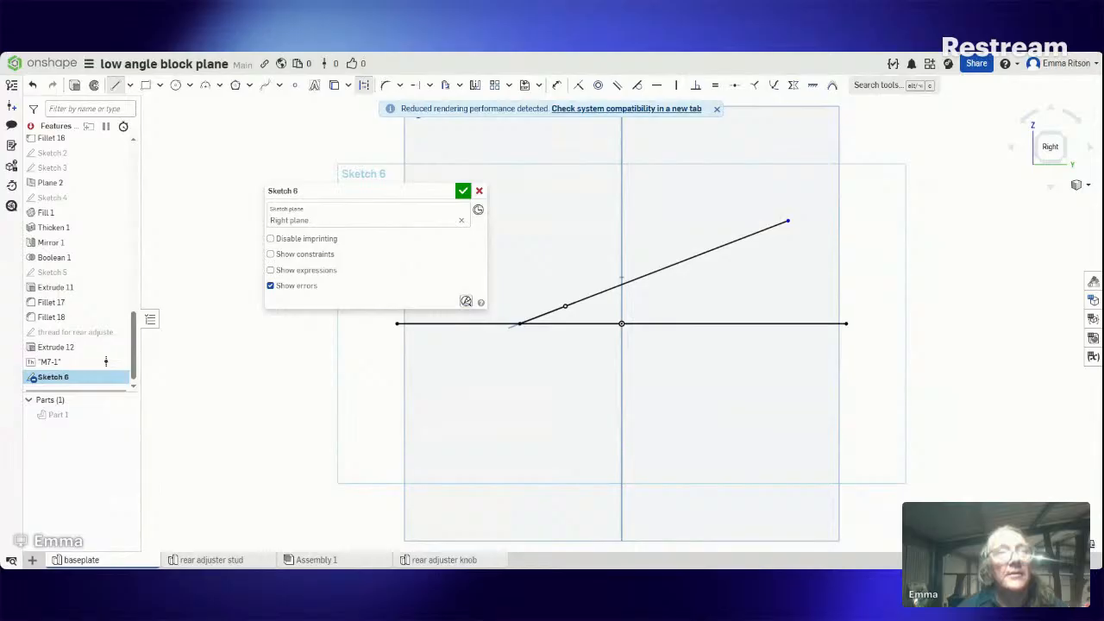
{"action": "left_click", "coordinate": [523, 260]}
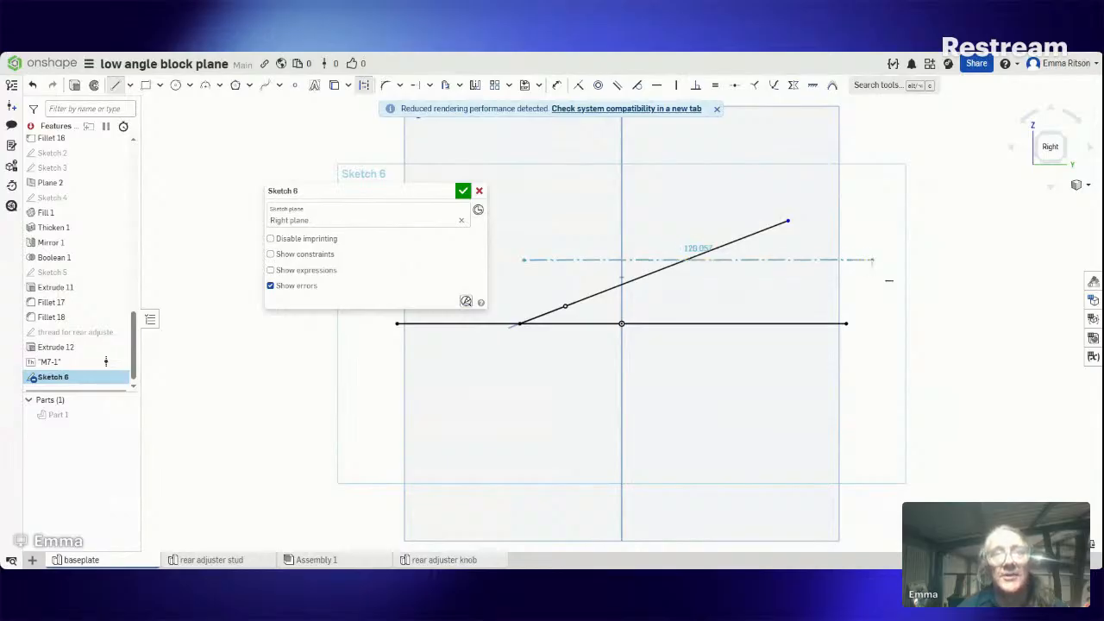
{"action": "left_click", "coordinate": [872, 260]}
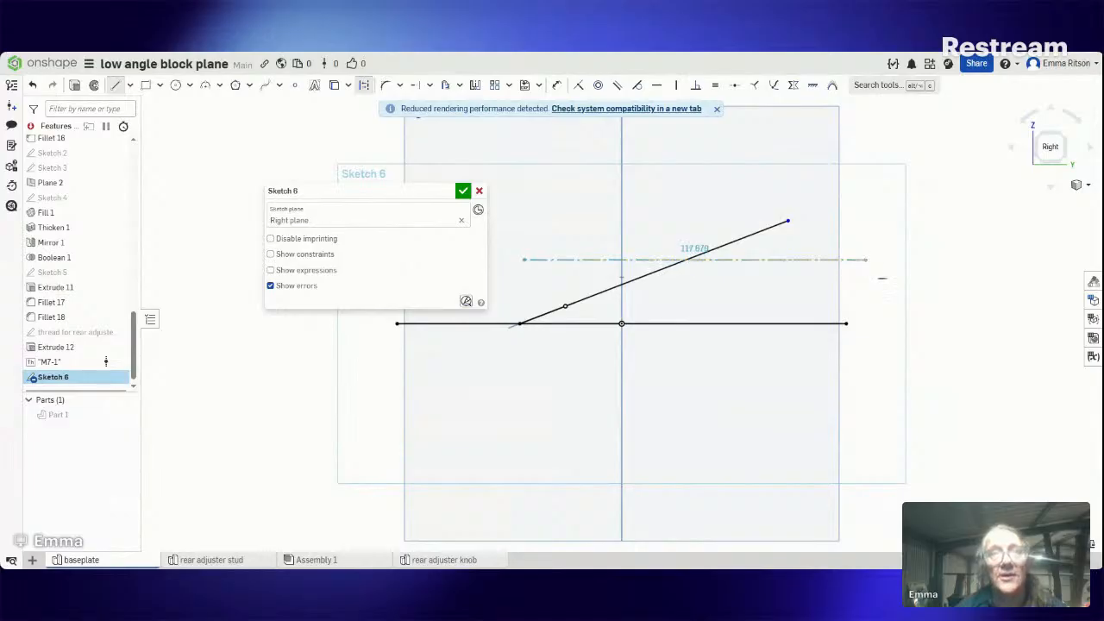
{"action": "left_click", "coordinate": [865, 260]}
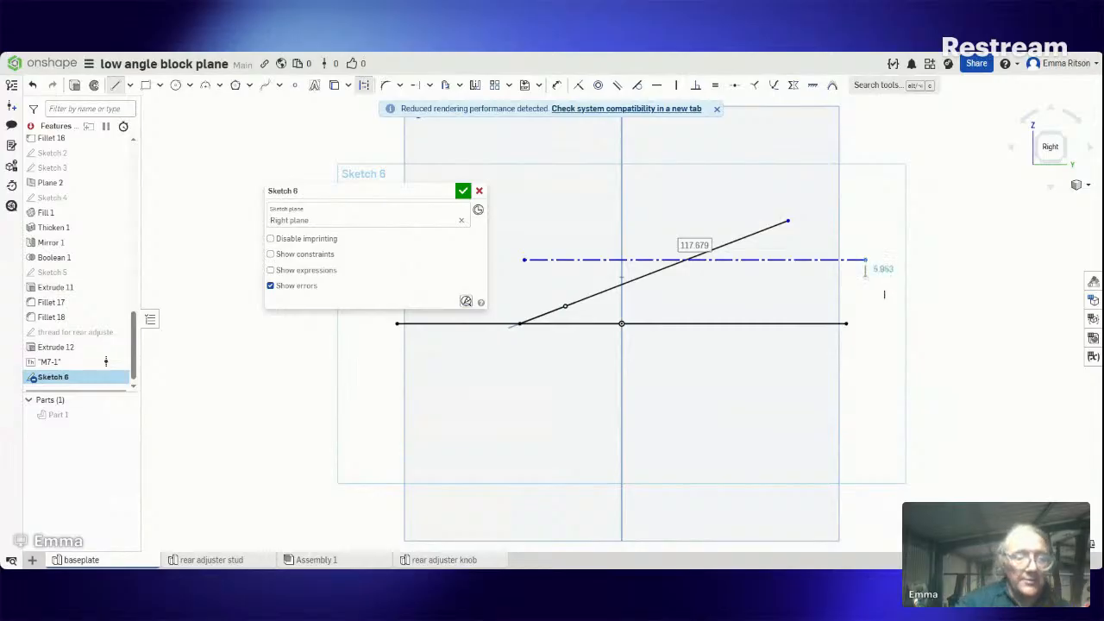
{"action": "key", "text": "Escape"}
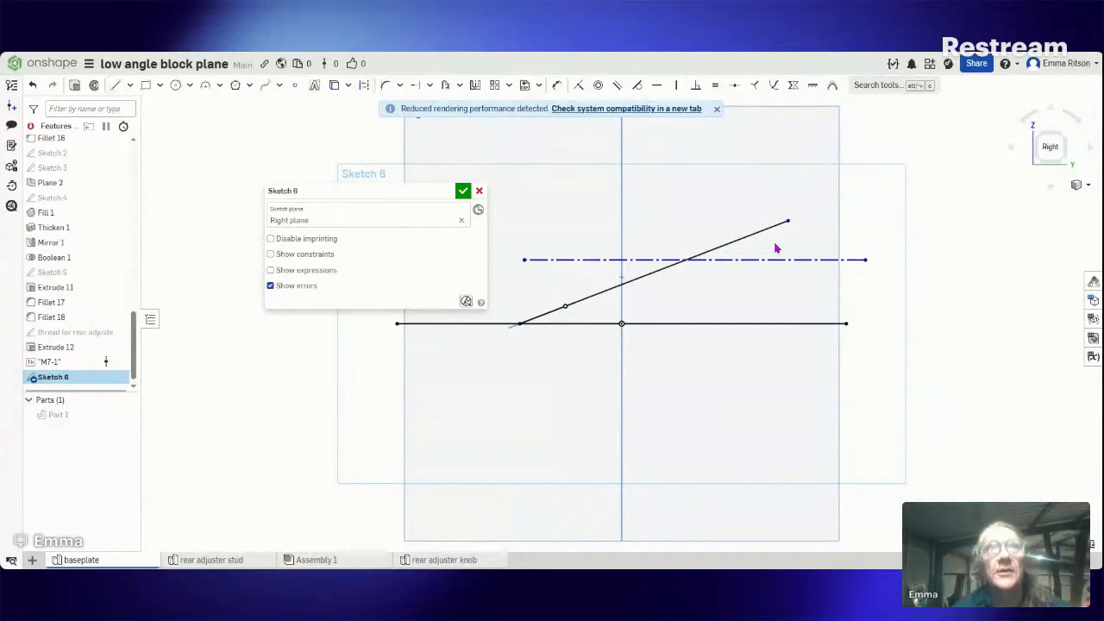
Step: Dimension the construction line's height above the base line as 20 mm
{"action": "left_click", "coordinate": [553, 85]}
{"action": "left_click", "coordinate": [514, 324]}
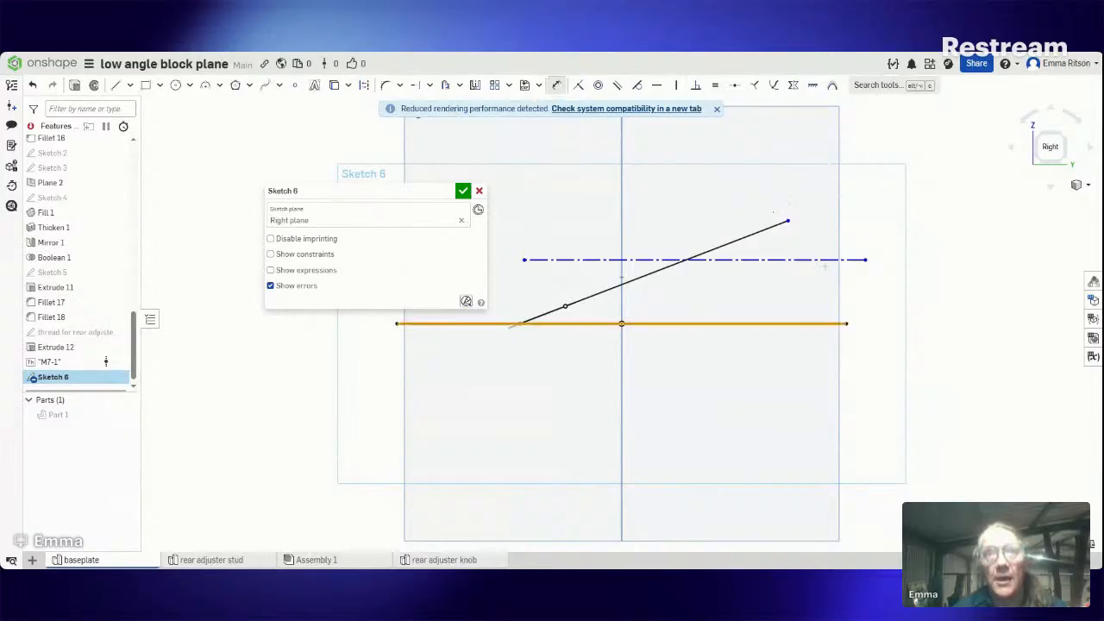
{"action": "left_click", "coordinate": [824, 260]}
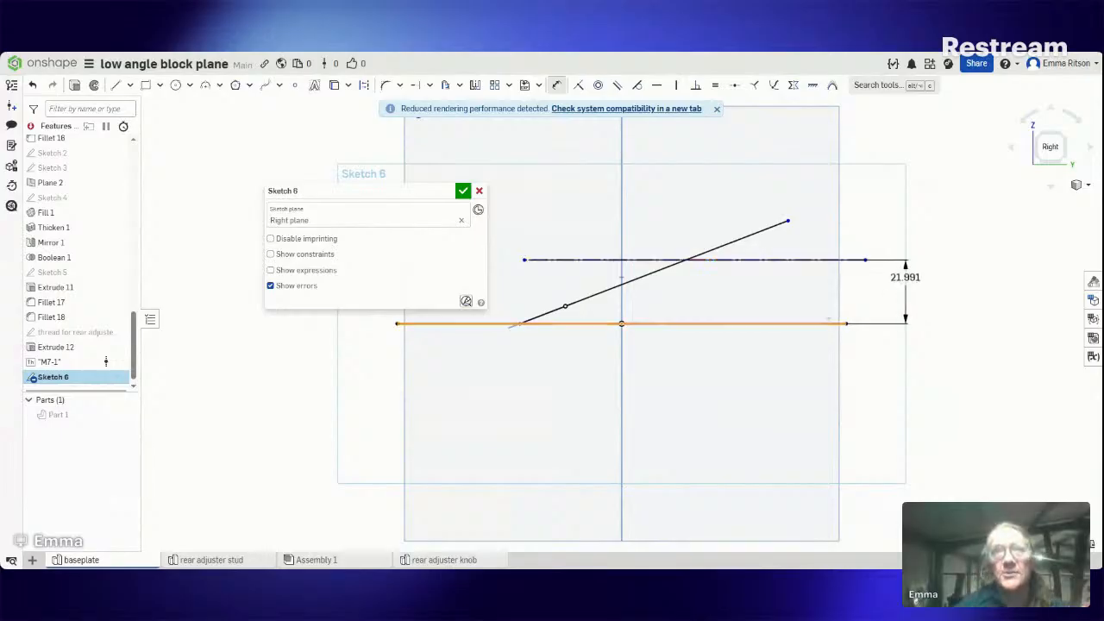
{"action": "left_click", "coordinate": [904, 278]}
{"action": "type", "text": "20"}
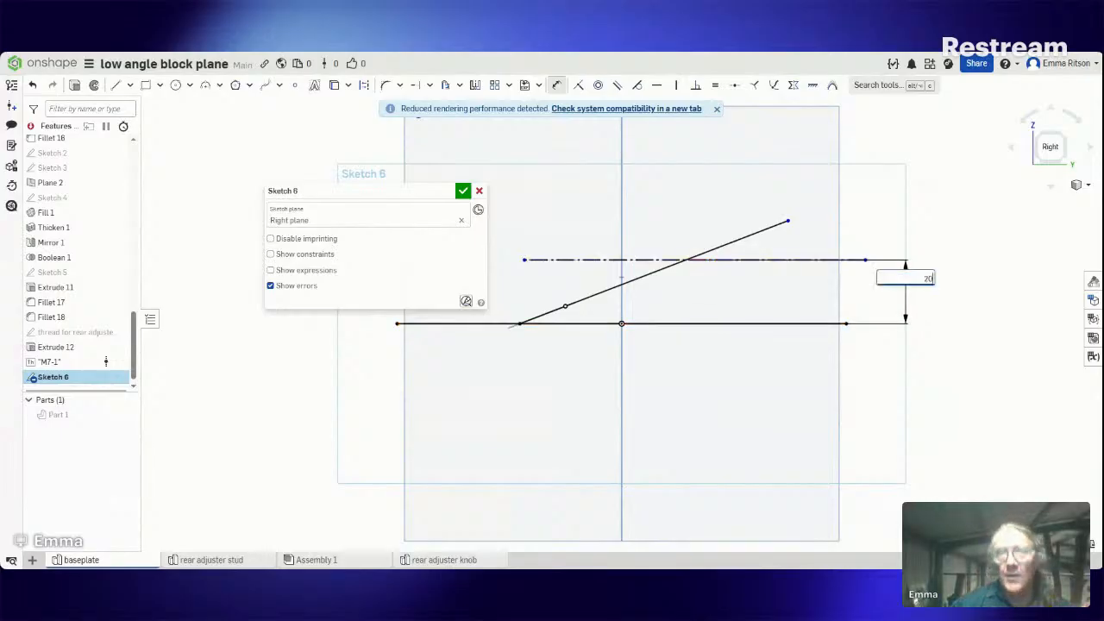
{"action": "key", "text": "Return"}
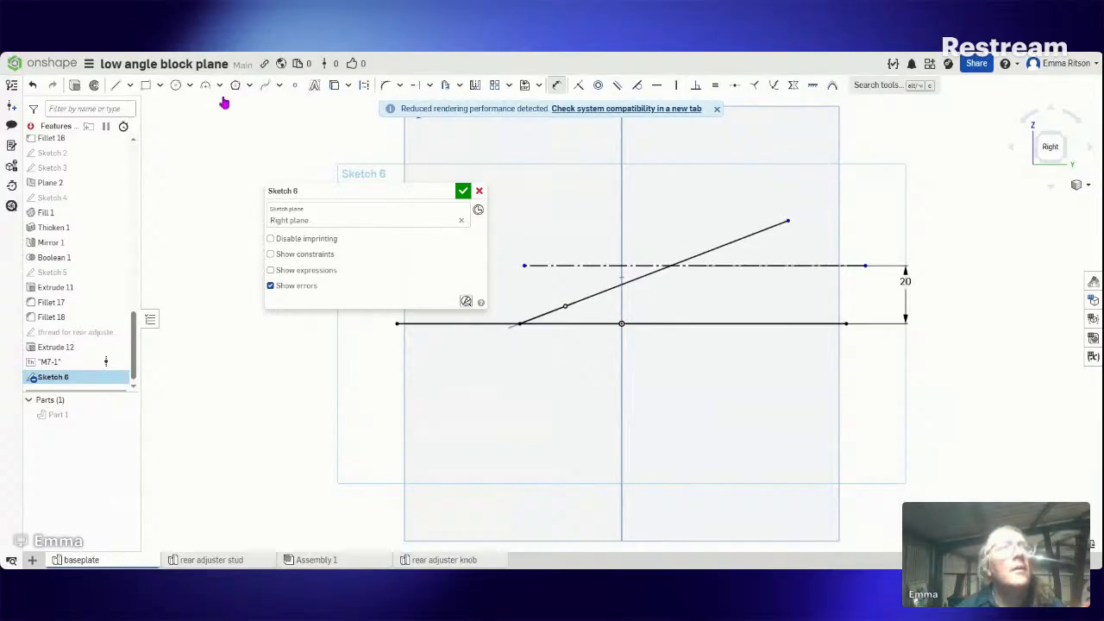
Step: Draw a slightly slanted line about 46 mm long from the bed line's intersection with the construction line down past the base line
{"action": "left_click", "coordinate": [111, 86]}
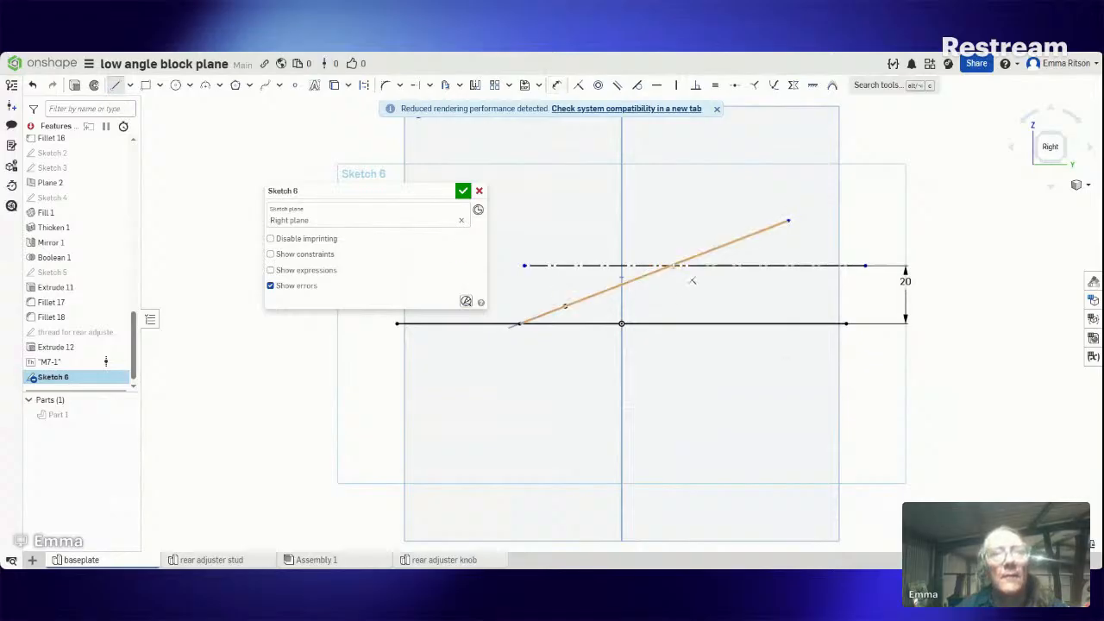
{"action": "left_click", "coordinate": [671, 266]}
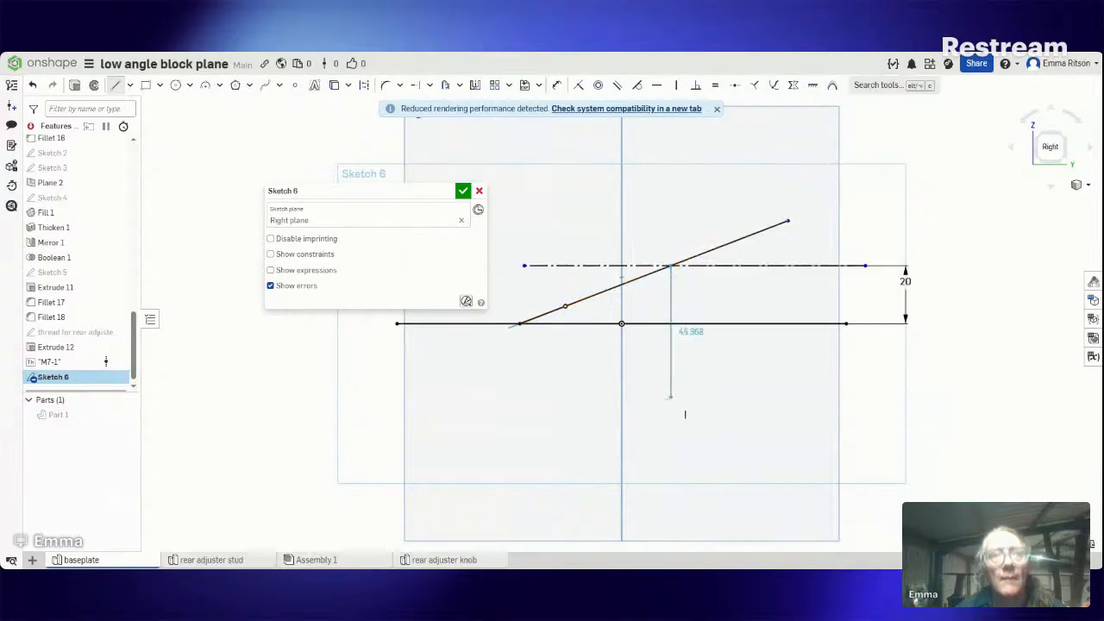
{"action": "left_click", "coordinate": [653, 398]}
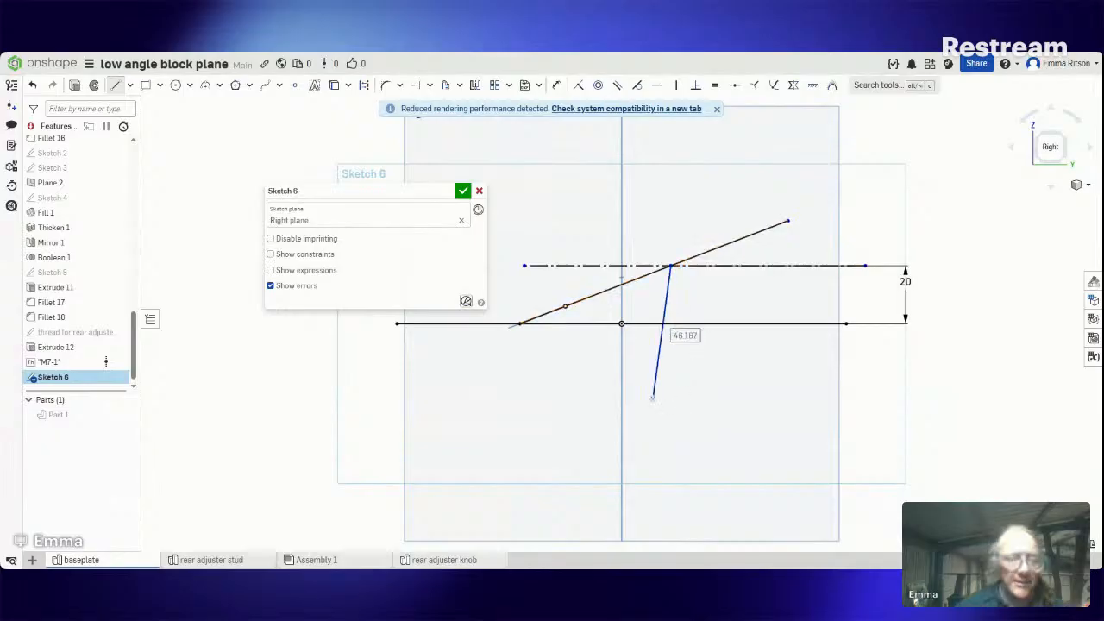
{"action": "key", "text": "Escape"}
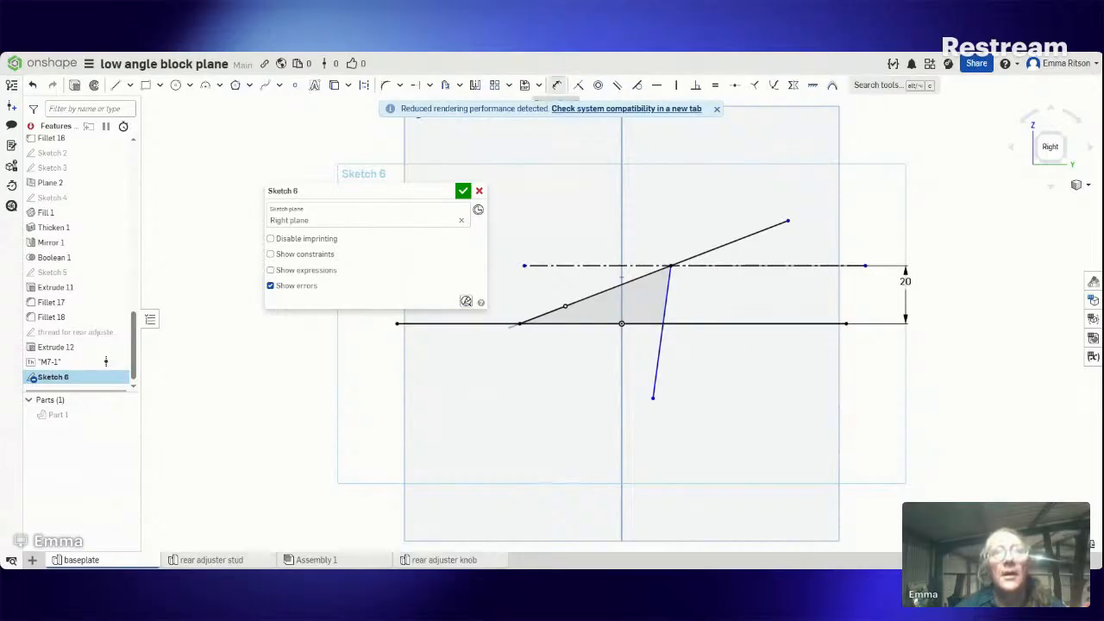
Step: Dimension the angle between the slanted line and the base line as 82°
{"action": "left_click", "coordinate": [703, 324]}
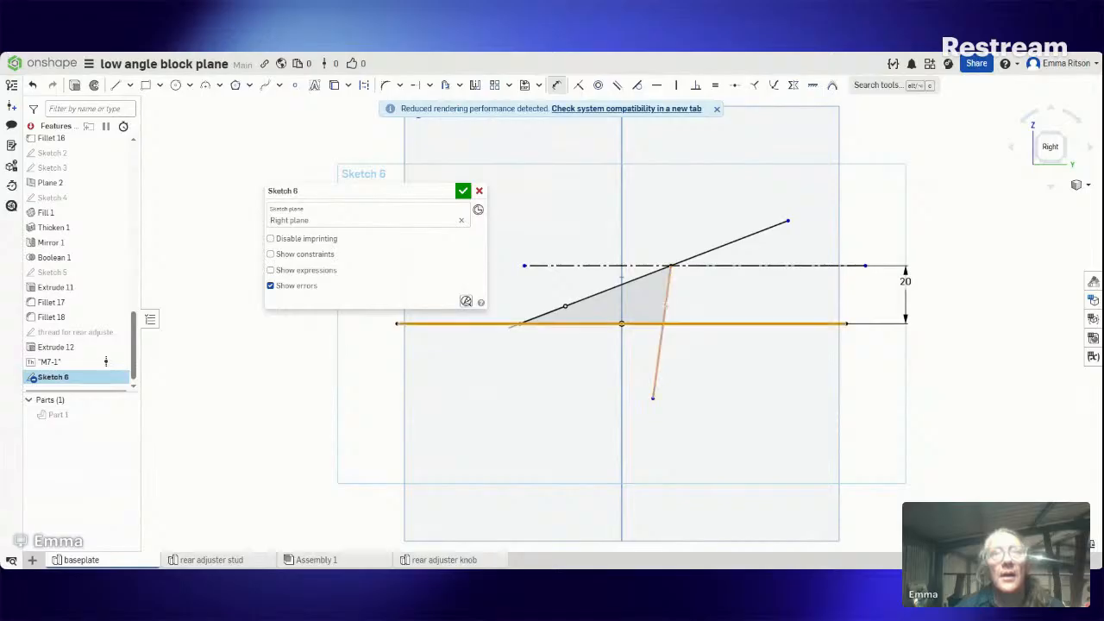
{"action": "left_click", "coordinate": [662, 336]}
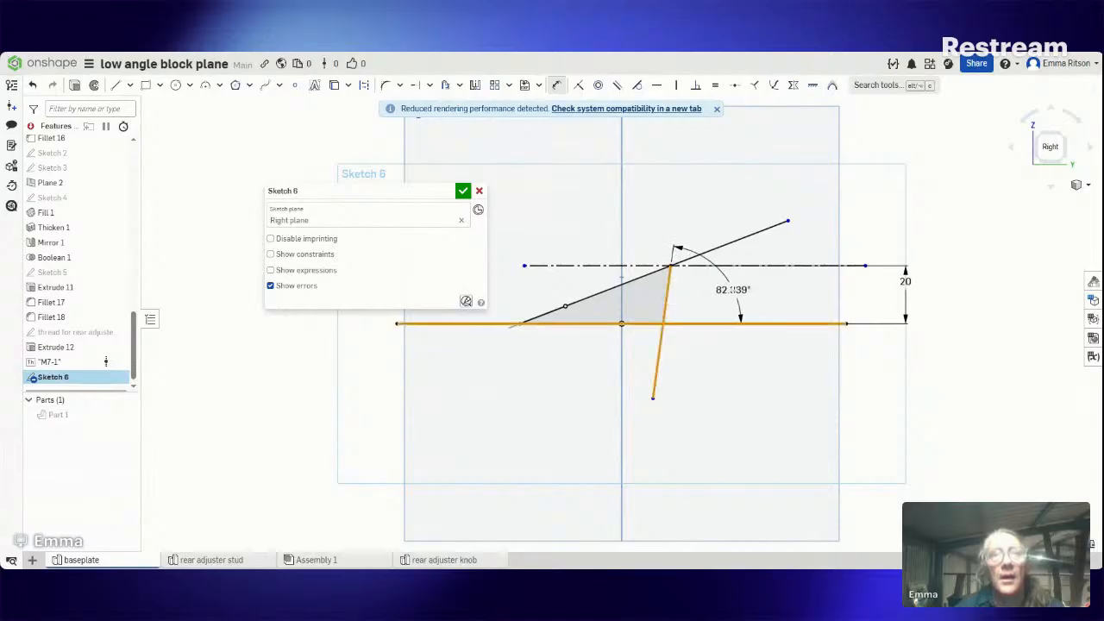
{"action": "left_click", "coordinate": [732, 295]}
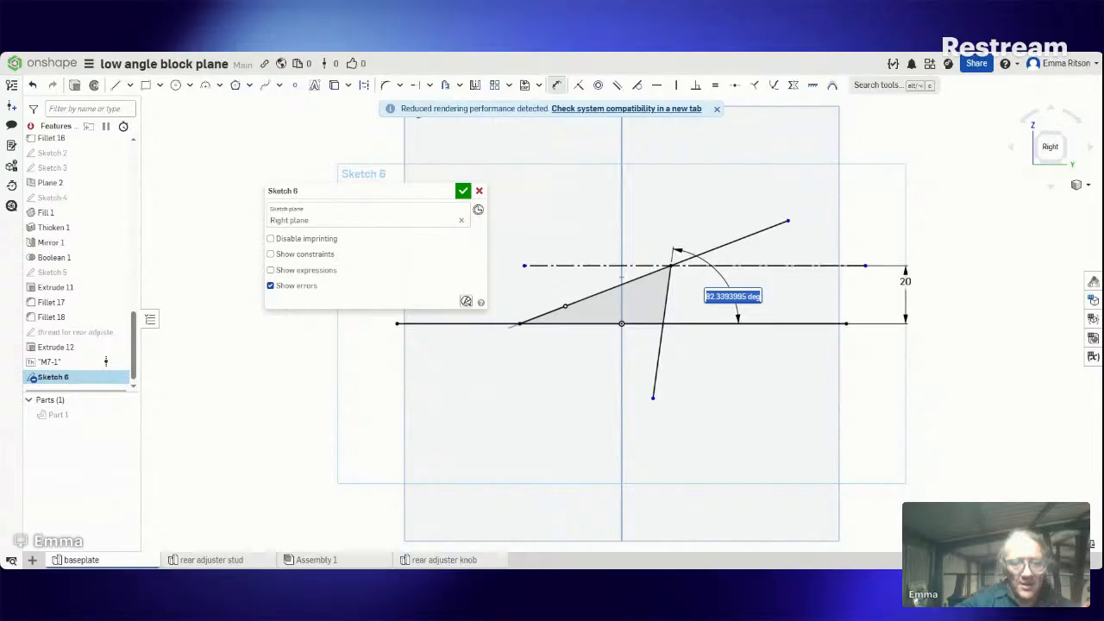
{"action": "type", "text": "82"}
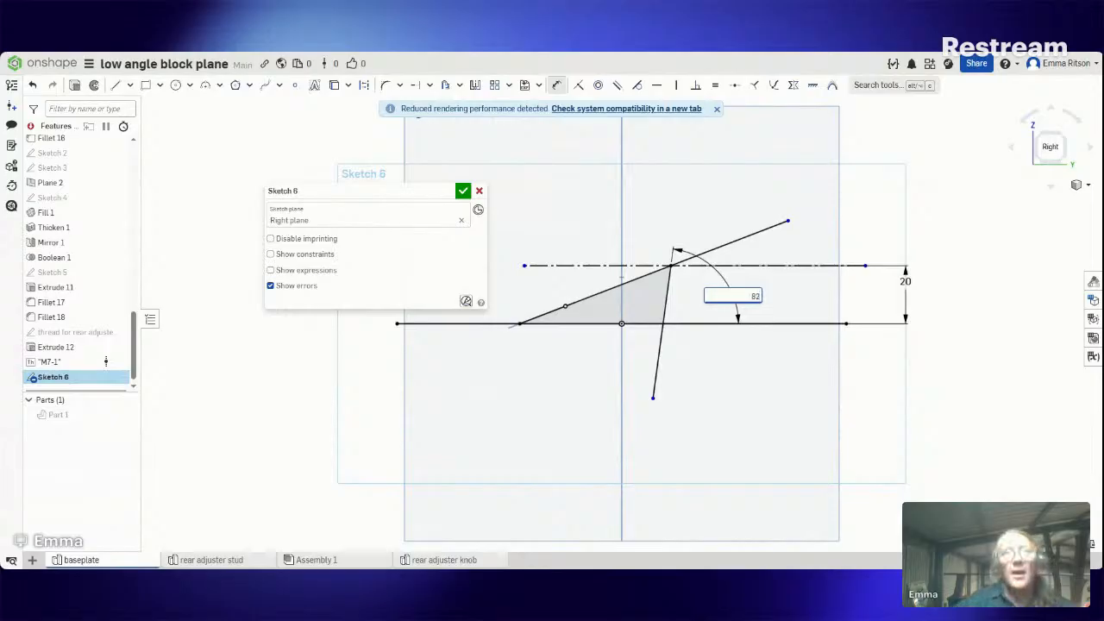
{"action": "key", "text": "Return"}
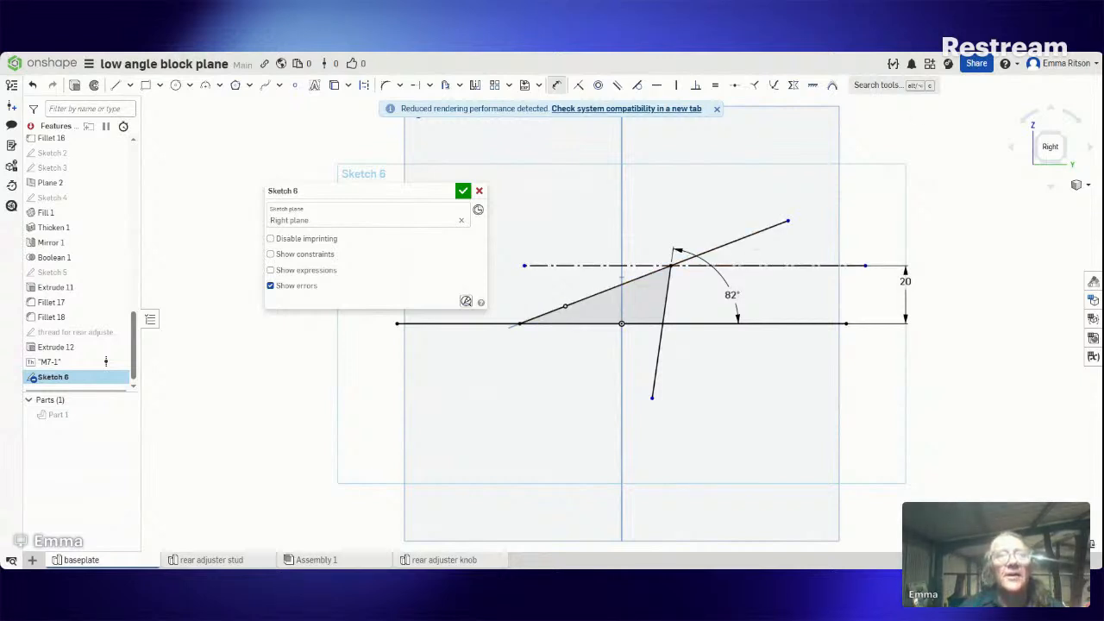
Step: Dimension the bed line's segment from the construction line intersection to its upper end as 8 mm
{"action": "left_click", "coordinate": [557, 85]}
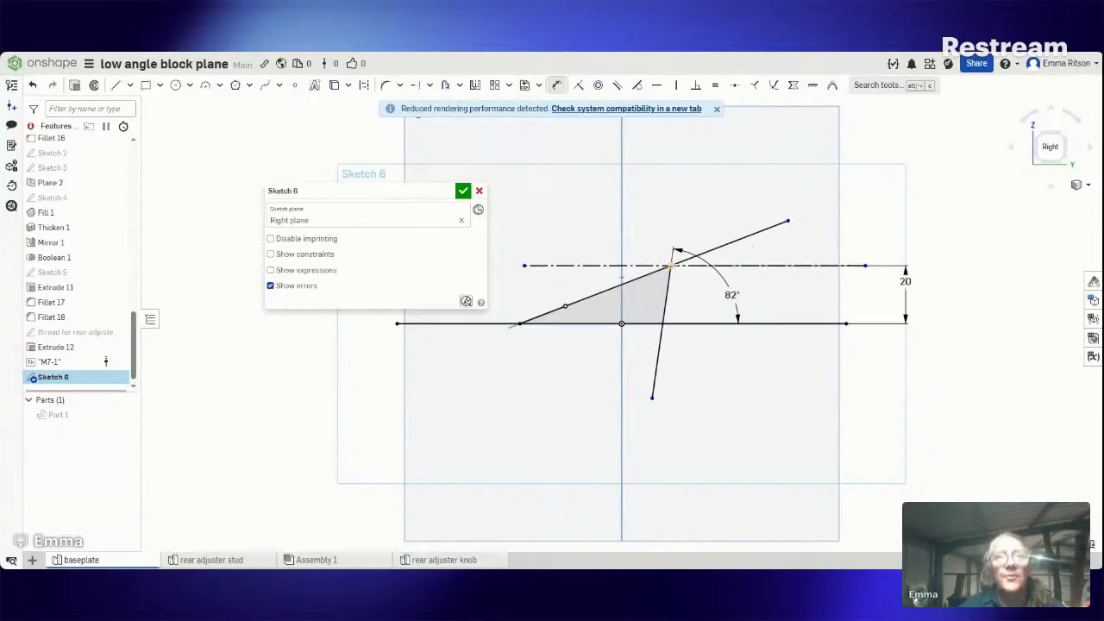
{"action": "left_click", "coordinate": [671, 265]}
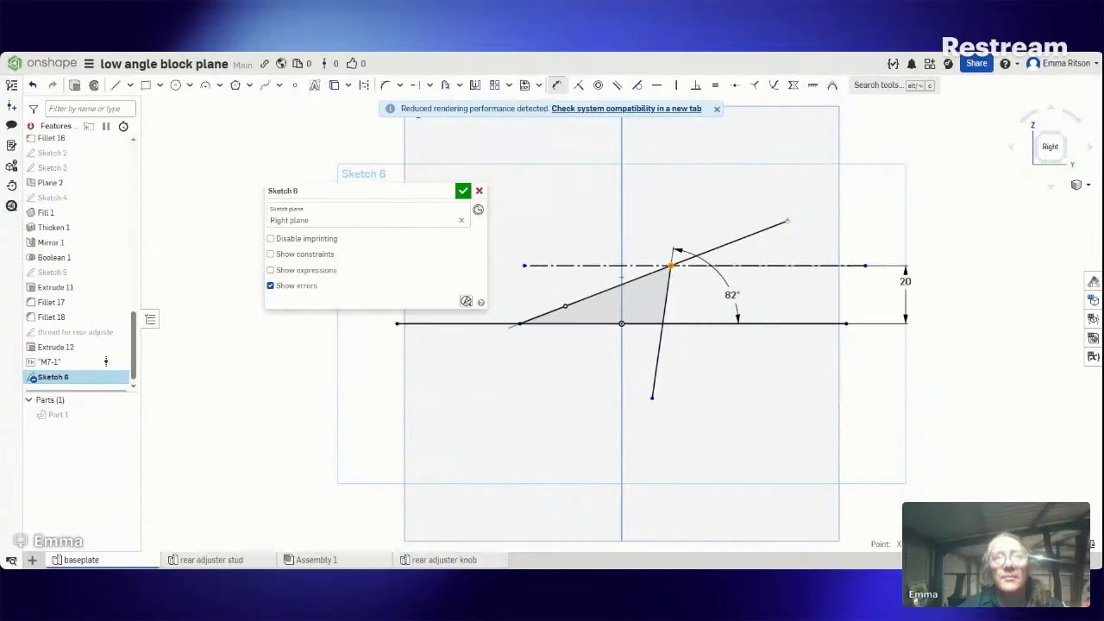
{"action": "left_click", "coordinate": [787, 221]}
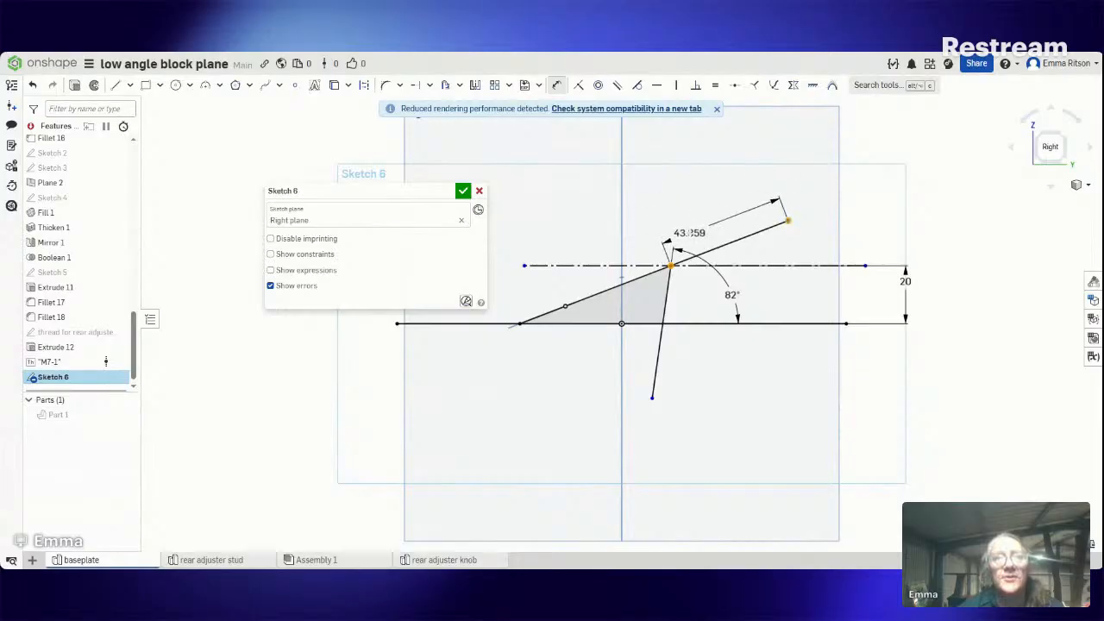
{"action": "left_click", "coordinate": [677, 249]}
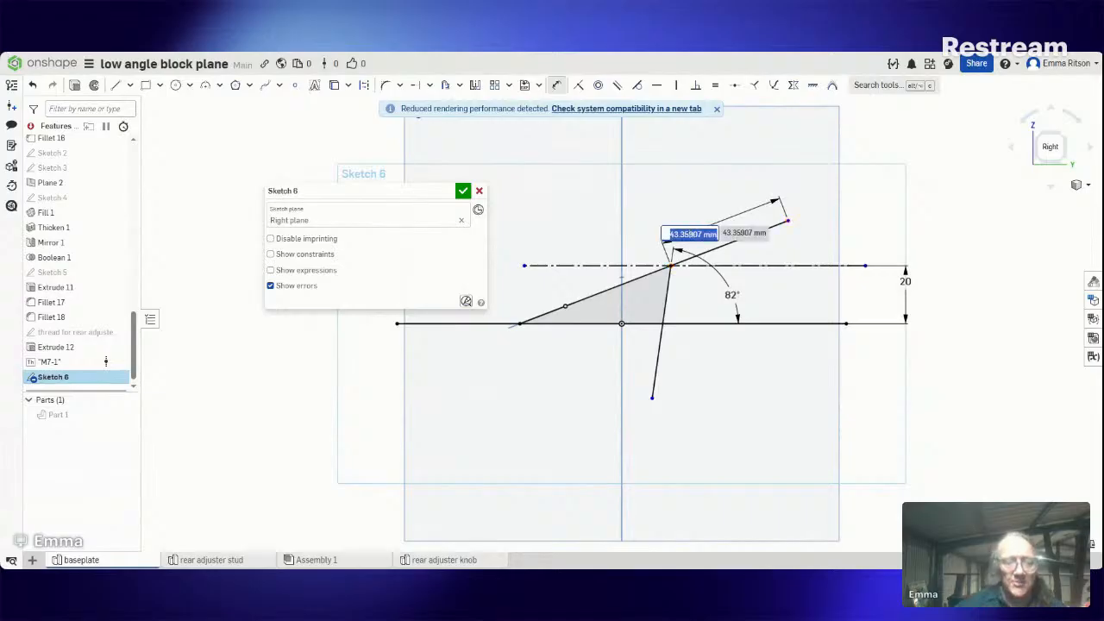
{"action": "key", "text": "Return"}
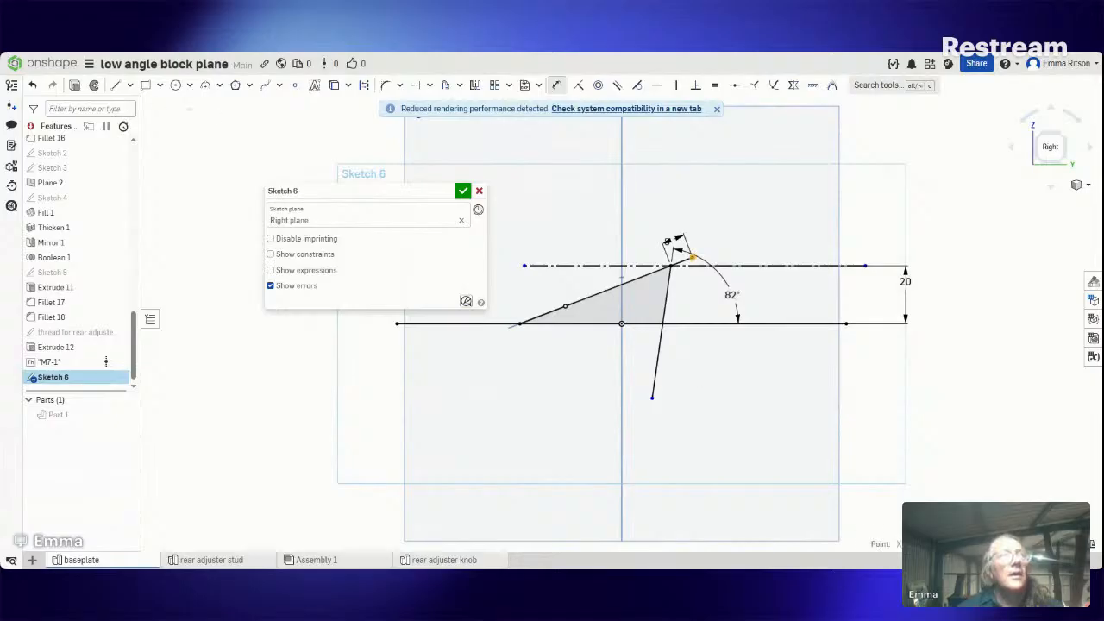
Step: Draw a vertical line about 41 mm long from the bed line's upper end down past the base line
{"action": "left_click", "coordinate": [116, 86]}
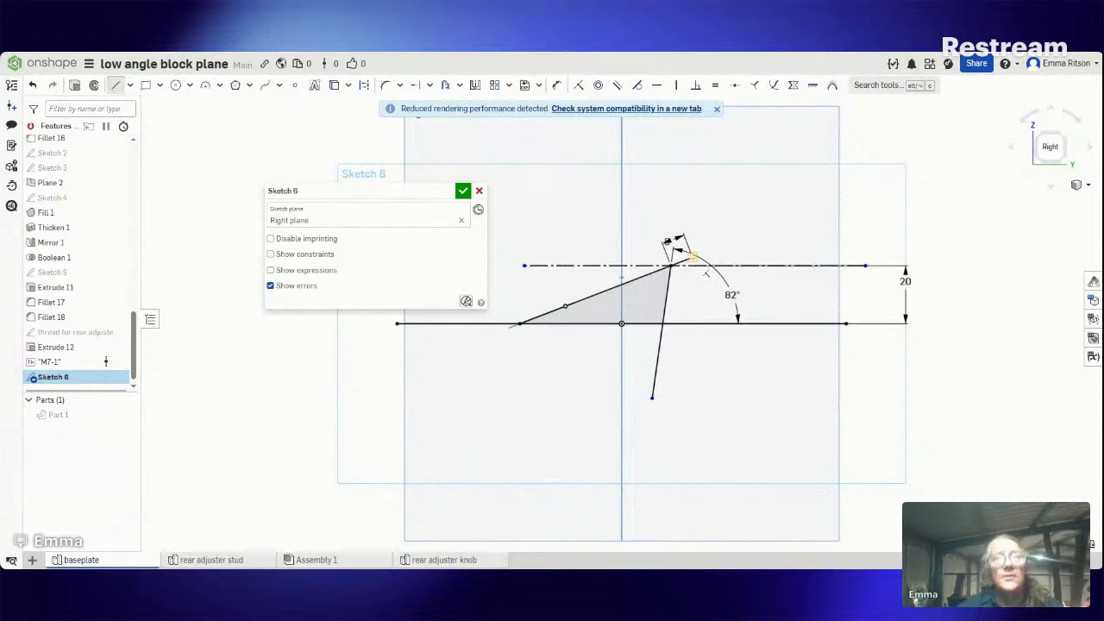
{"action": "left_click", "coordinate": [692, 257]}
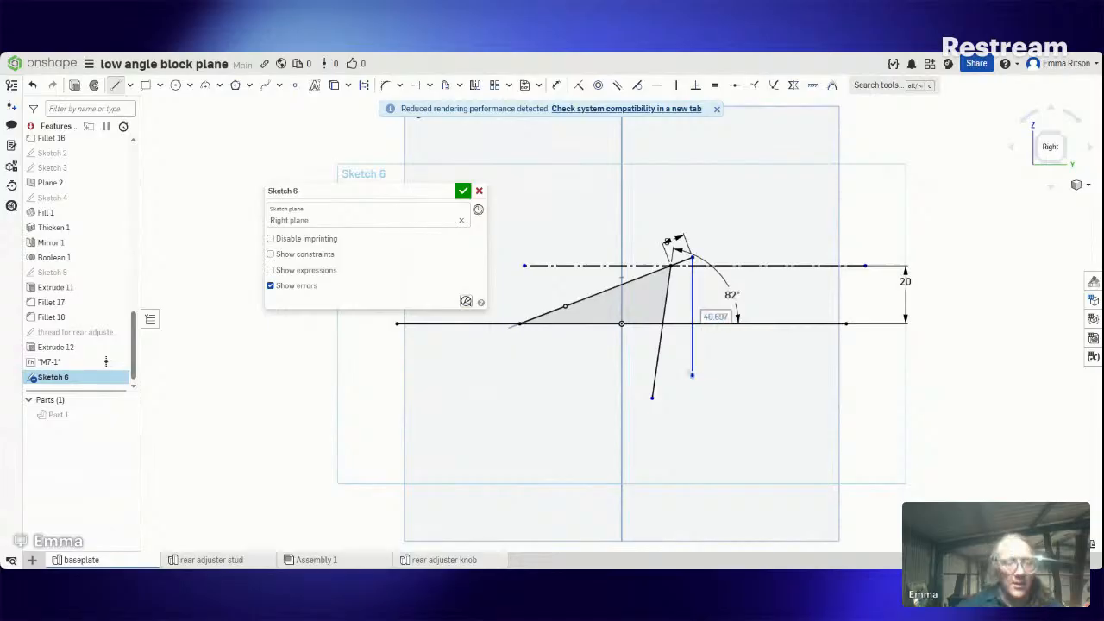
{"action": "left_click", "coordinate": [692, 373]}
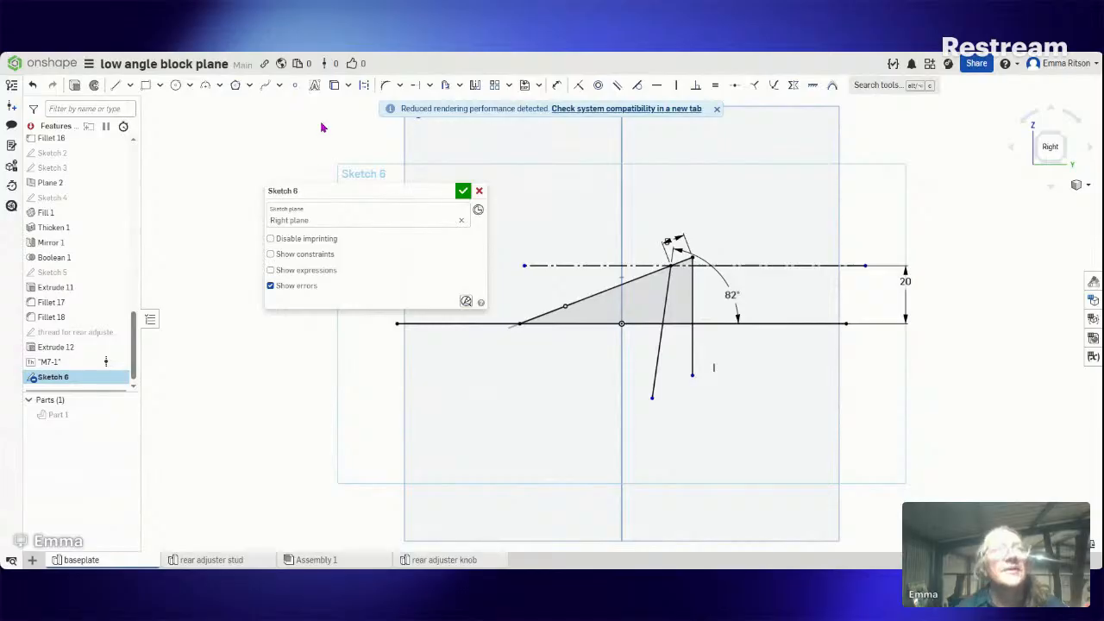
Step: Trim the slanted and vertical lines' overhangs below the base line and the bed line's segment leading up to the slanted line
{"action": "left_click", "coordinate": [415, 84]}
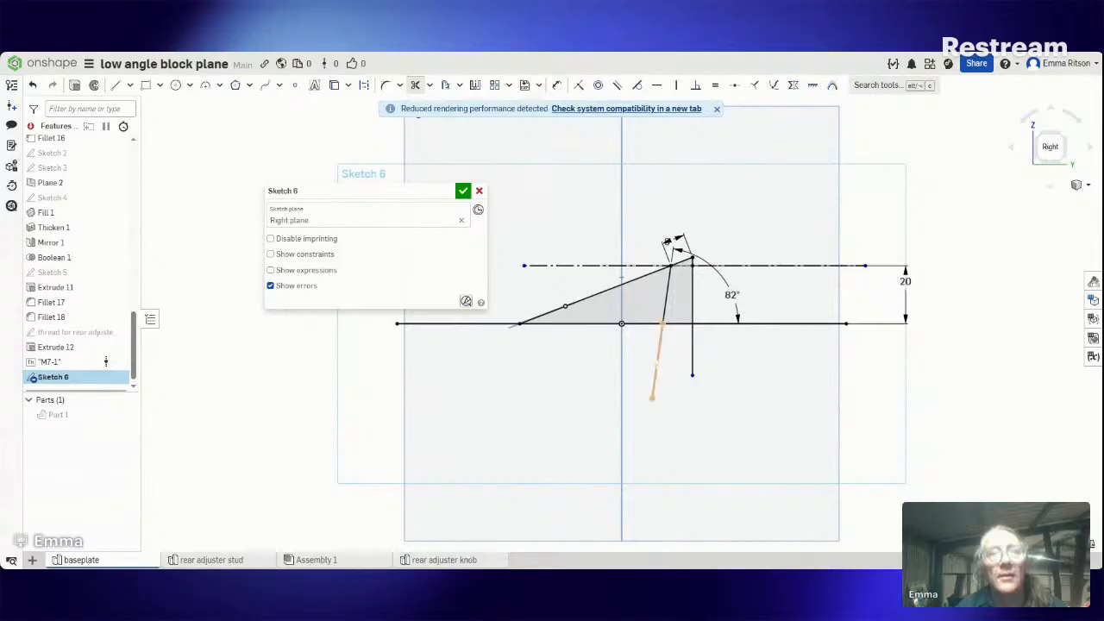
{"action": "left_click", "coordinate": [658, 361]}
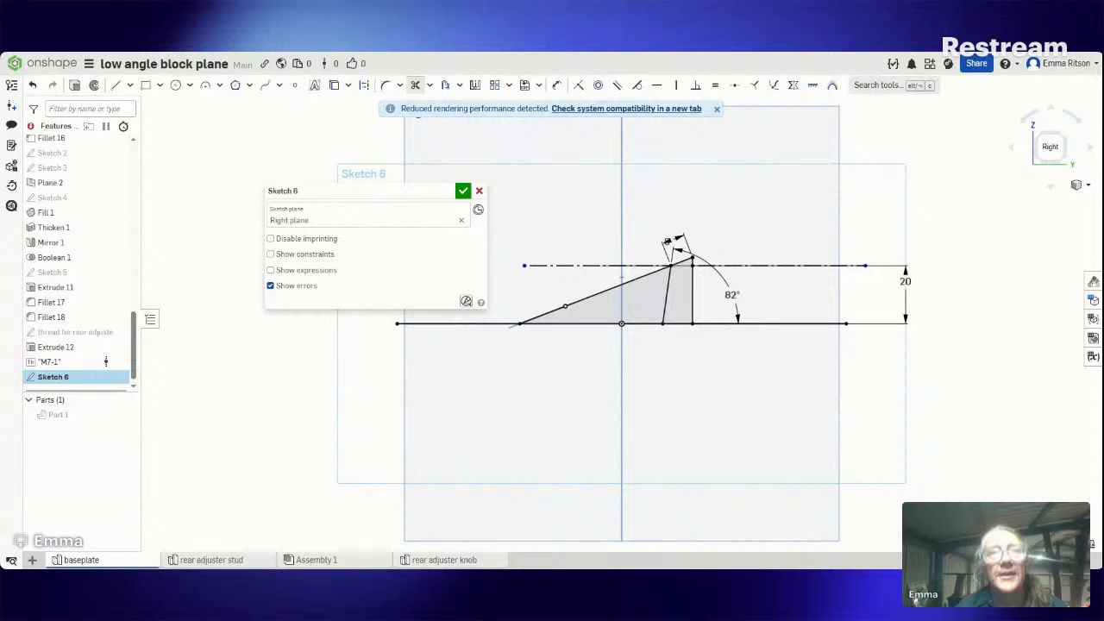
{"action": "left_click", "coordinate": [608, 290]}
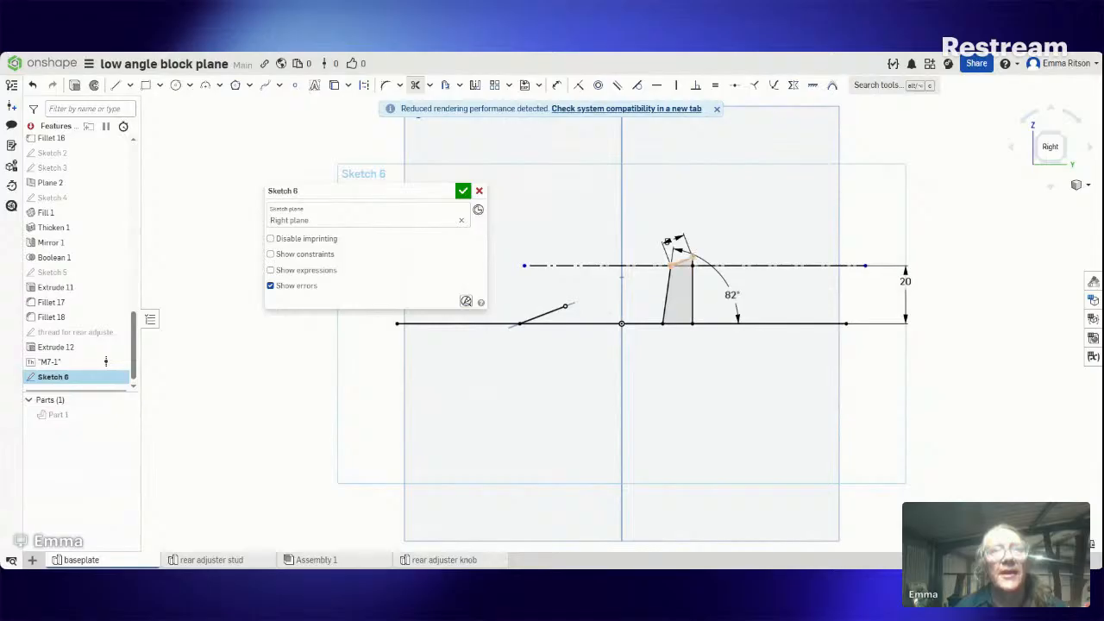
{"action": "left_click", "coordinate": [692, 289]}
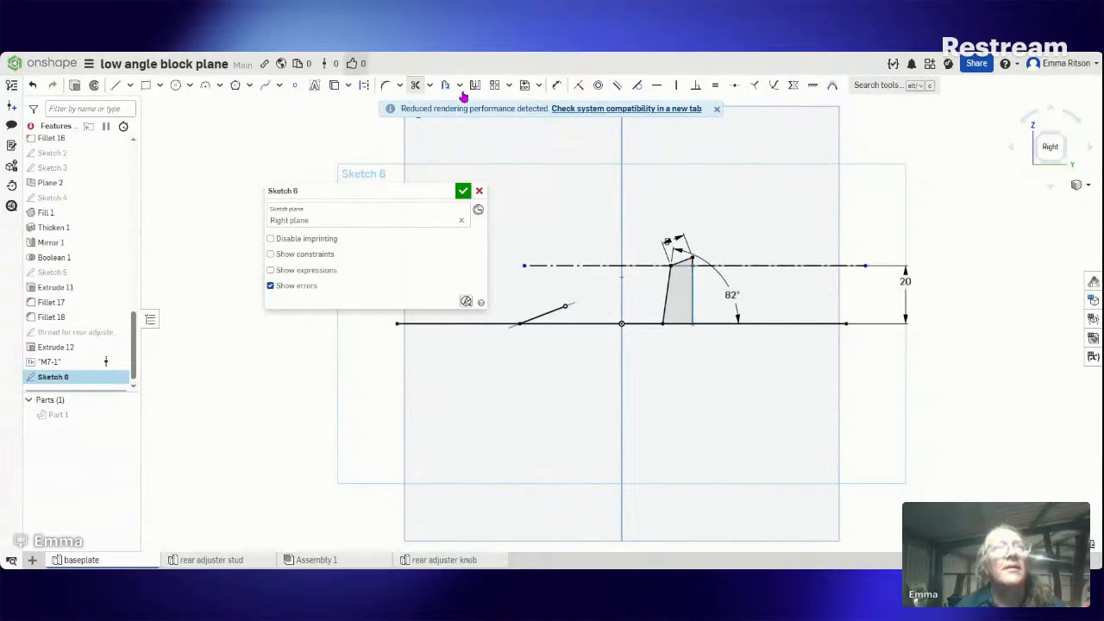
Step: Dimension the angle between the vertical line and the base line as 88° and delete the line's conflicting vertical constraint
{"action": "left_click", "coordinate": [555, 85]}
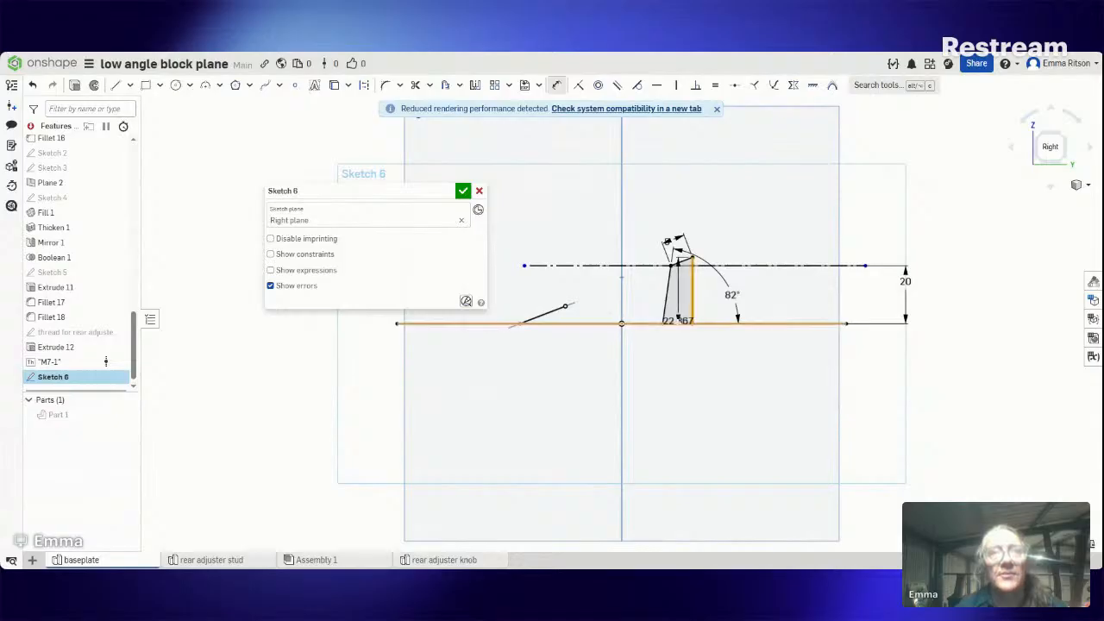
{"action": "left_click", "coordinate": [679, 323]}
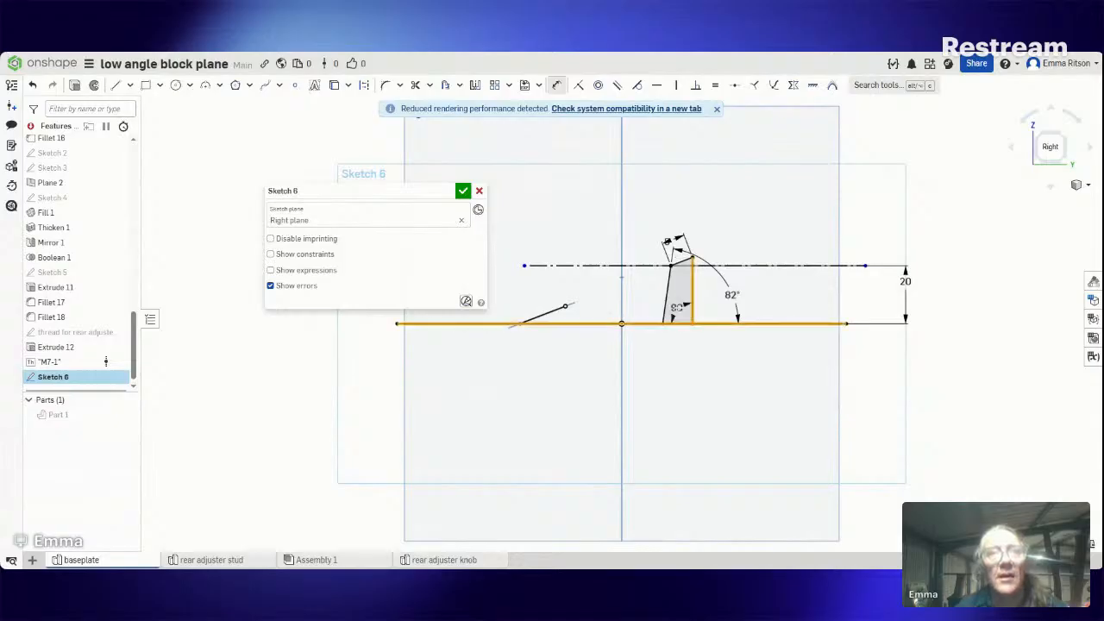
{"action": "left_click", "coordinate": [677, 308]}
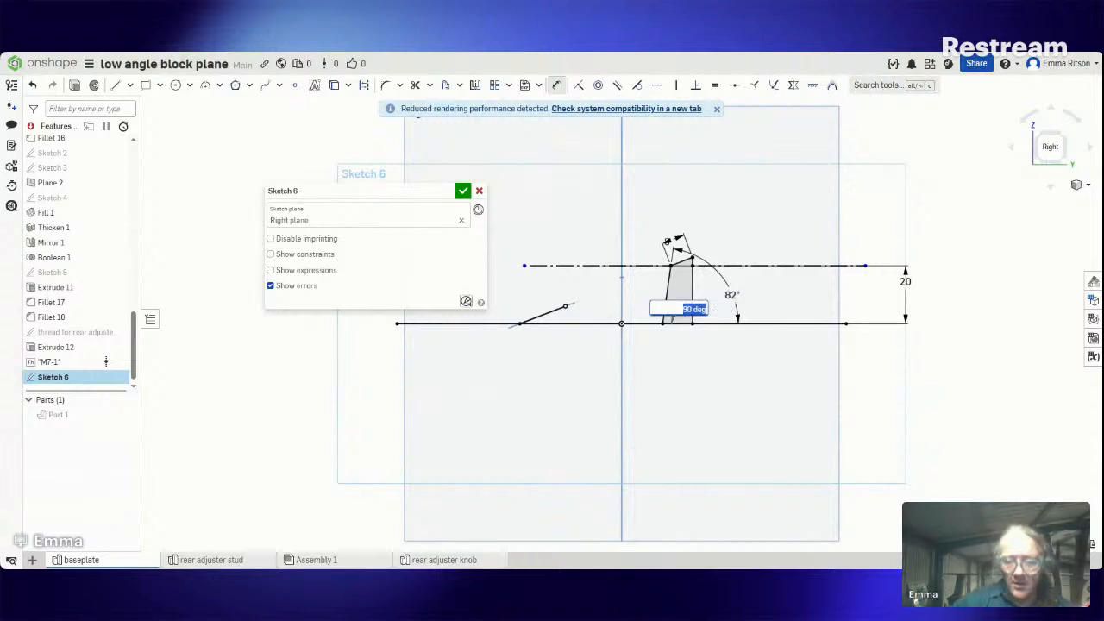
{"action": "key", "text": "Return"}
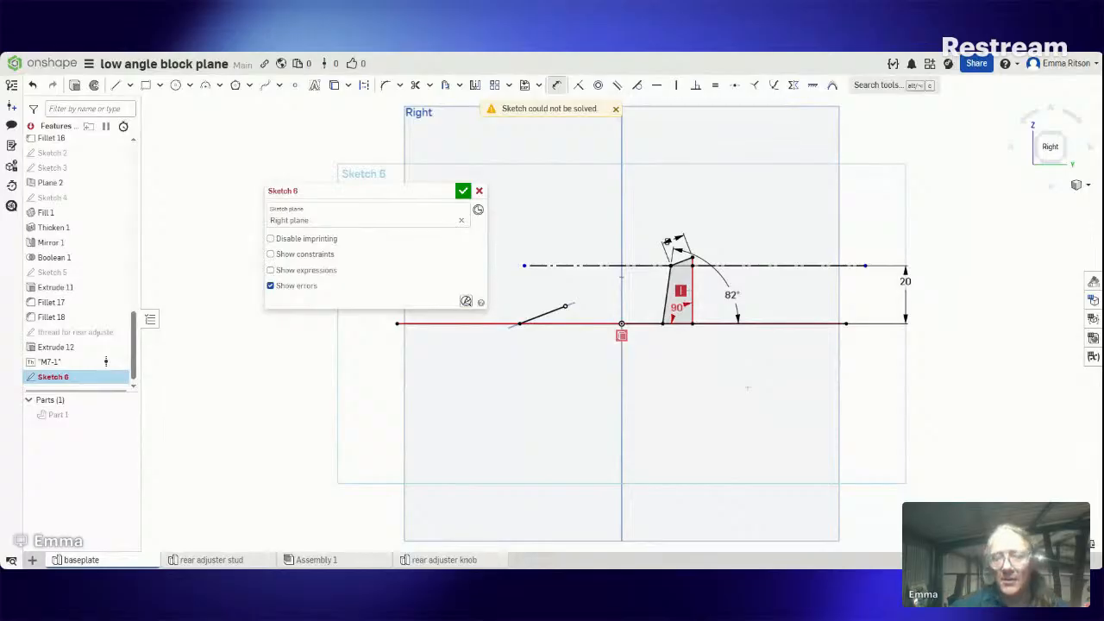
{"action": "key", "text": "Delete"}
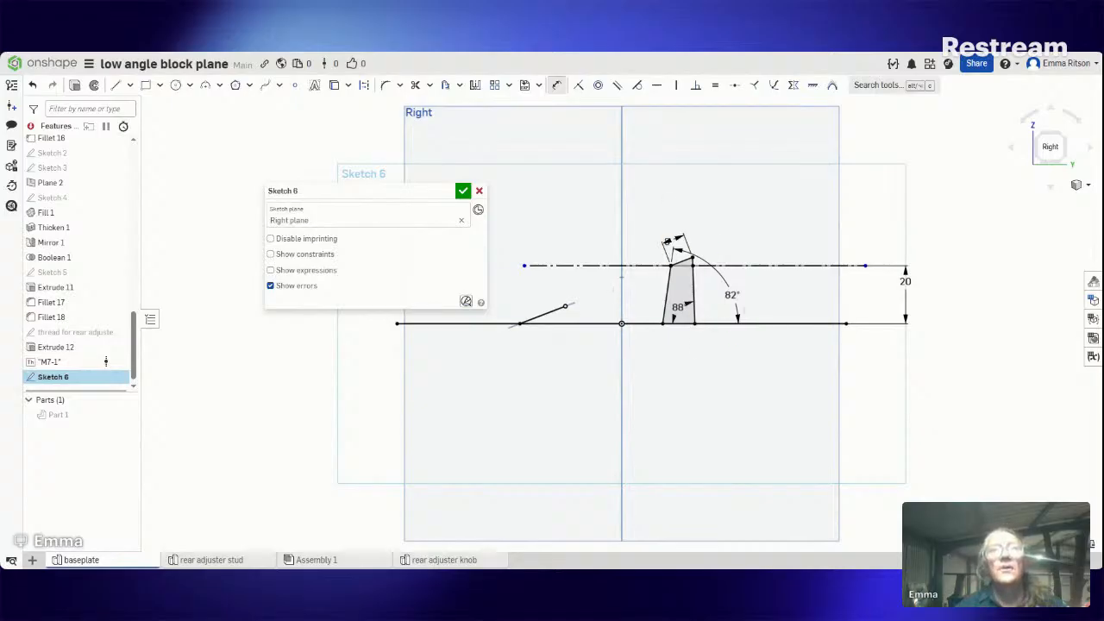
{"action": "scroll", "coordinate": [730, 299], "scroll_direction": "up", "scroll_amount": 3}
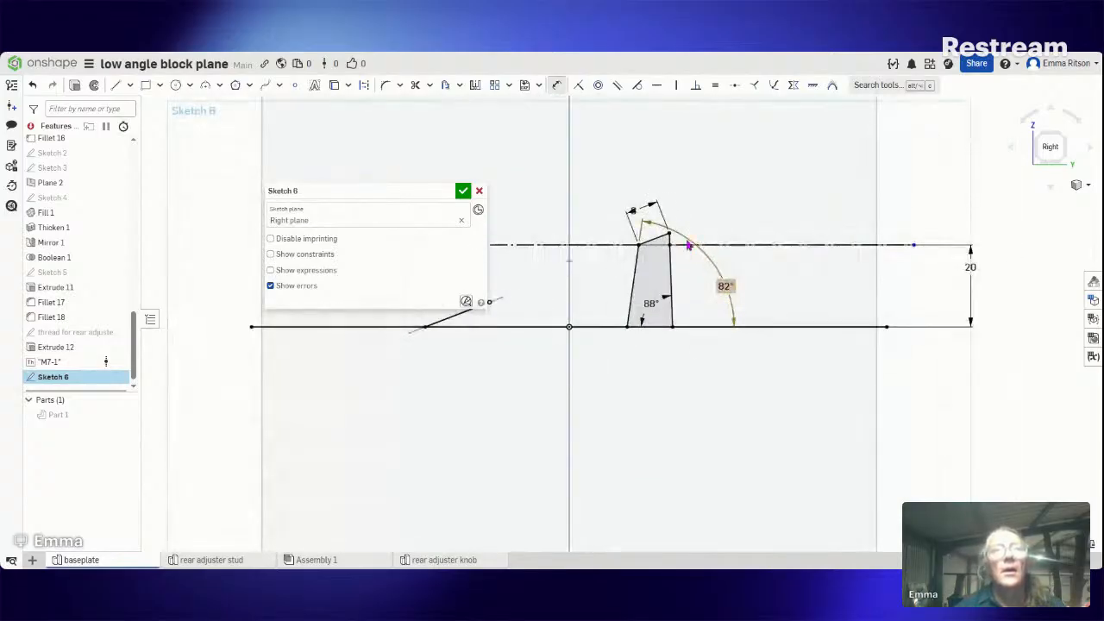
{"action": "scroll", "coordinate": [685, 243], "scroll_direction": "up", "scroll_amount": 2}
{"action": "scroll", "coordinate": [687, 245], "scroll_direction": "up", "scroll_amount": 3}
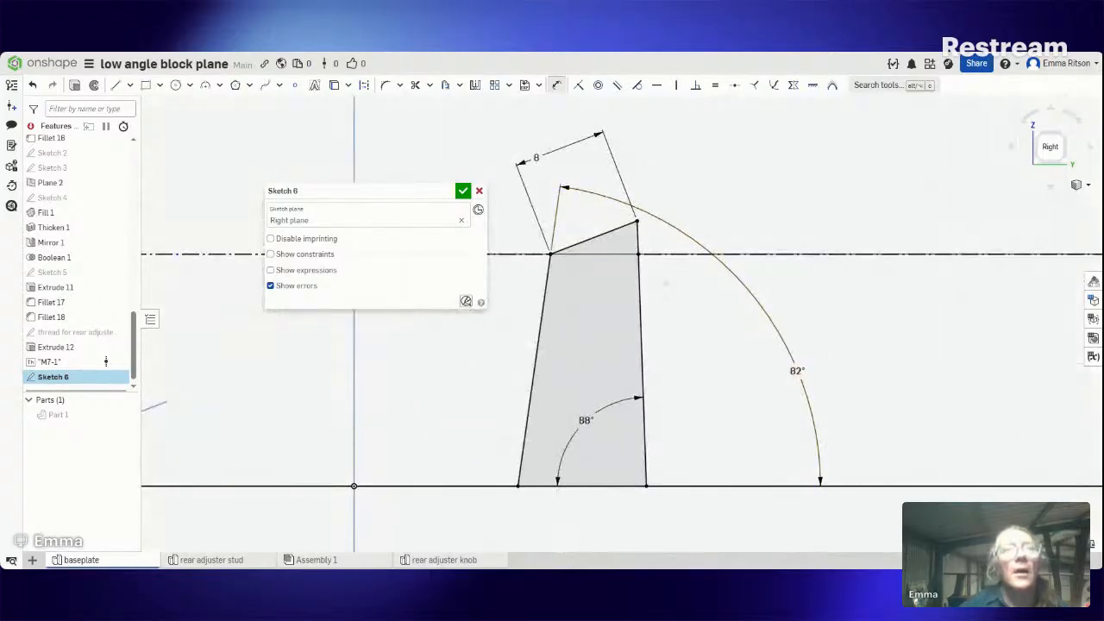
{"action": "left_click", "coordinate": [115, 87]}
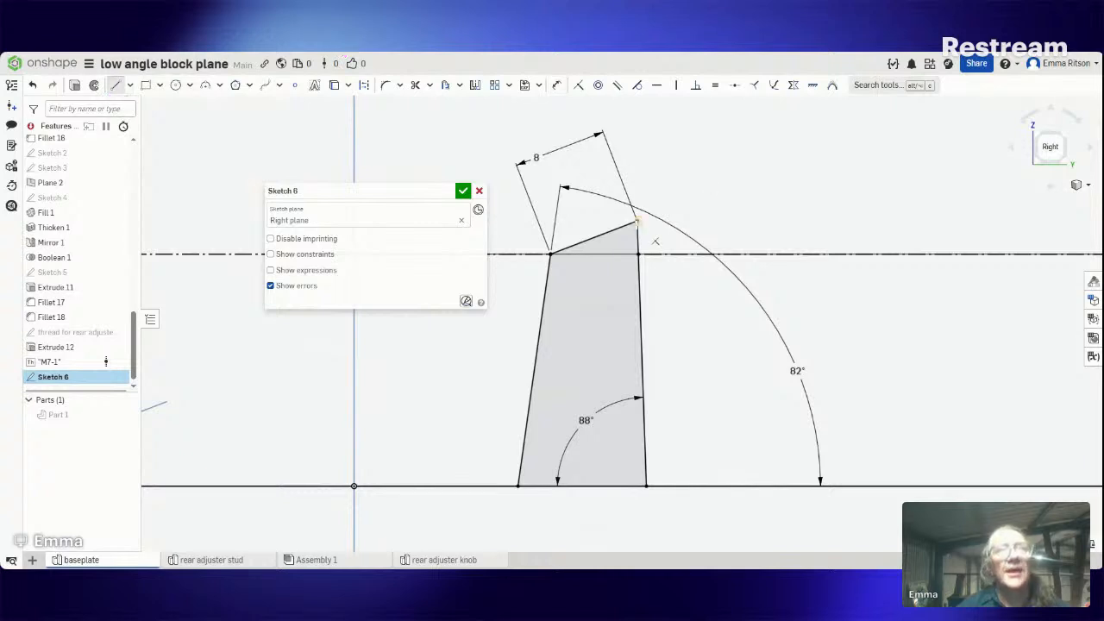
{"action": "left_click", "coordinate": [636, 223]}
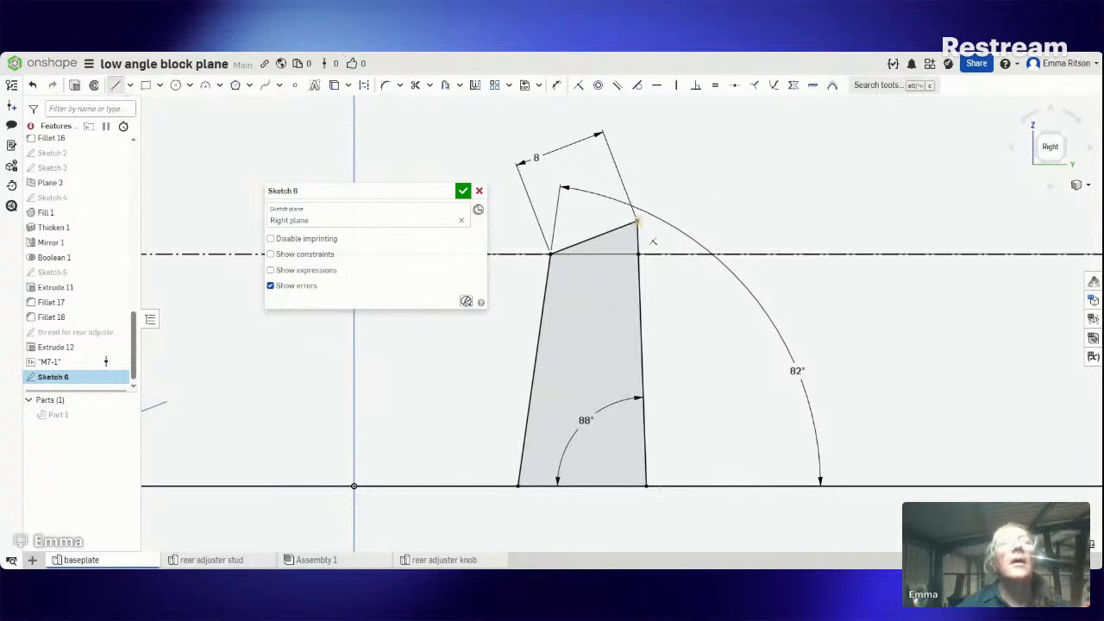
{"action": "left_click", "coordinate": [646, 486]}
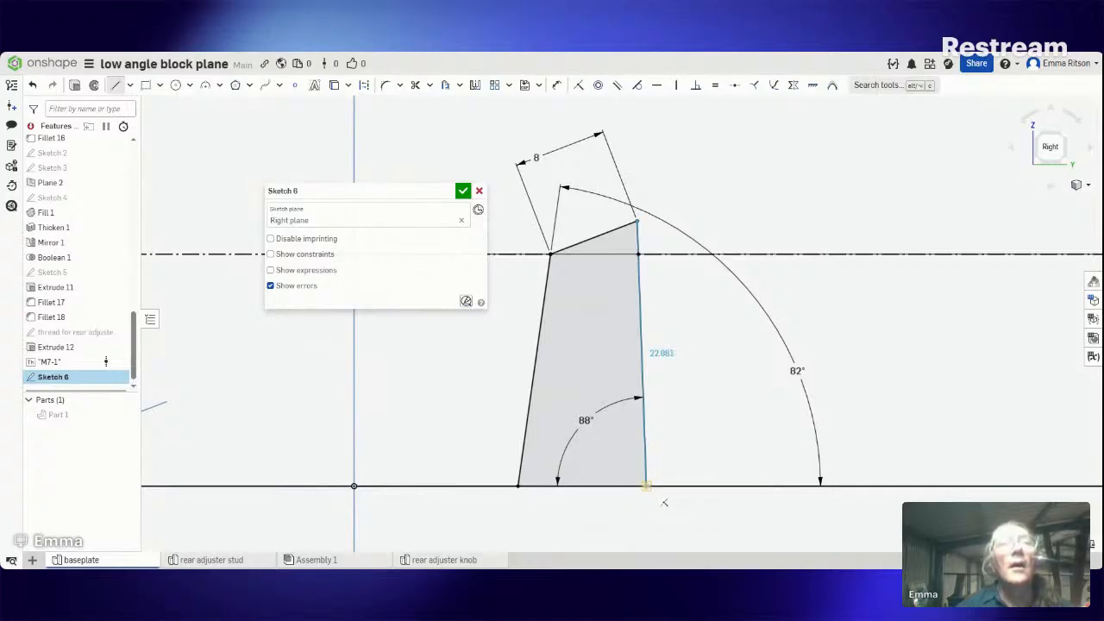
{"action": "left_click", "coordinate": [637, 222]}
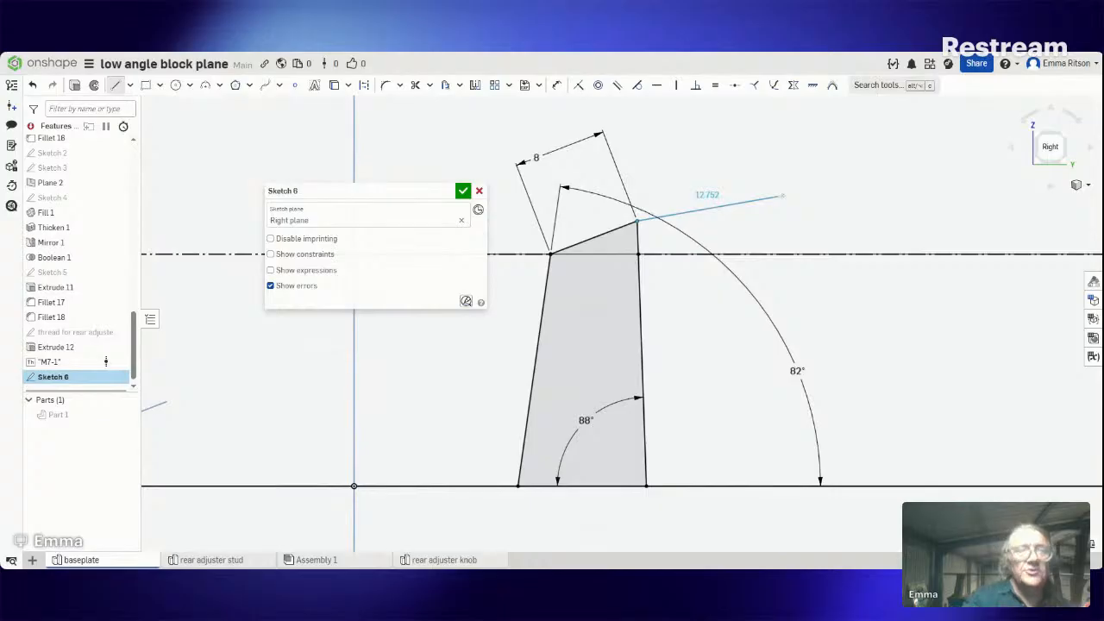
{"action": "key", "text": "Escape"}
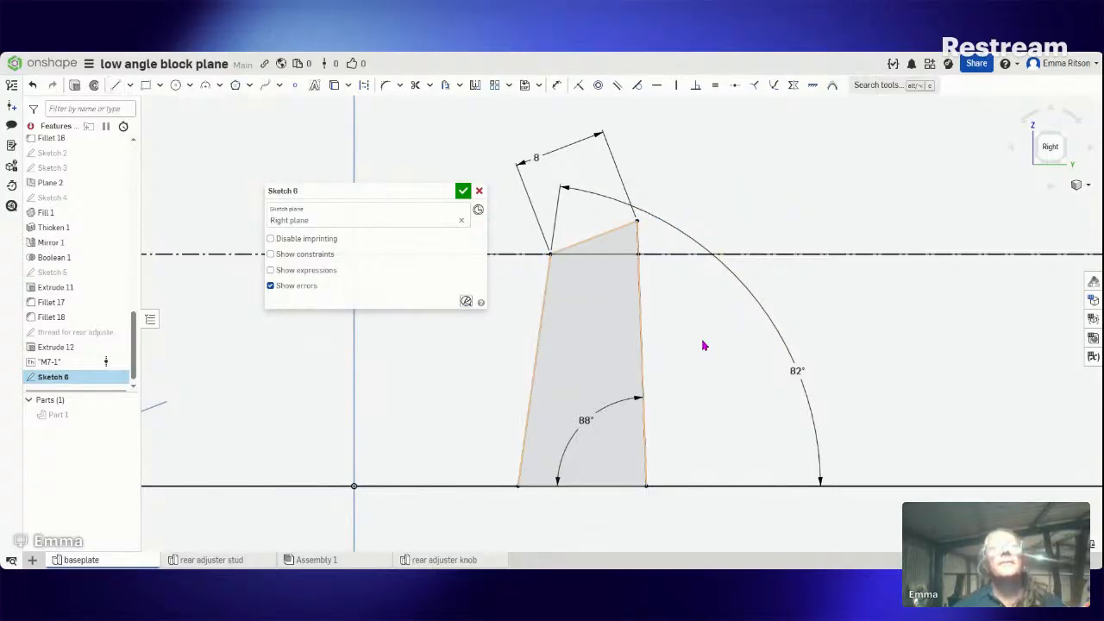
Step: Draw a horizontal construction line about 51 mm long across the closed profile, a little above the base line
{"action": "scroll", "coordinate": [723, 374], "scroll_direction": "down", "scroll_amount": 3}
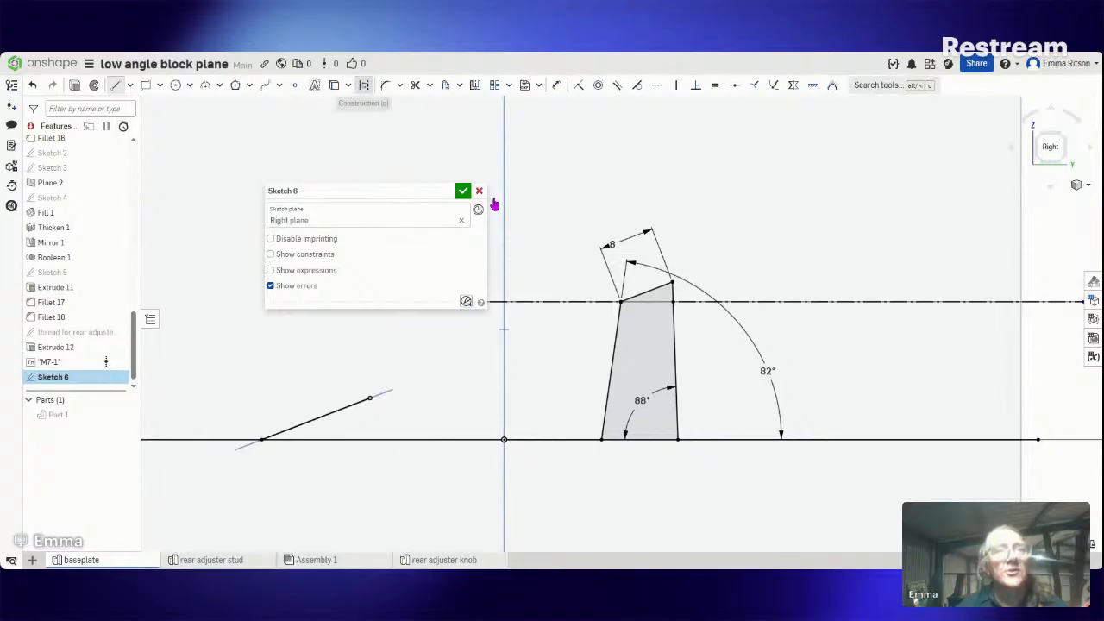
{"action": "left_click", "coordinate": [535, 399]}
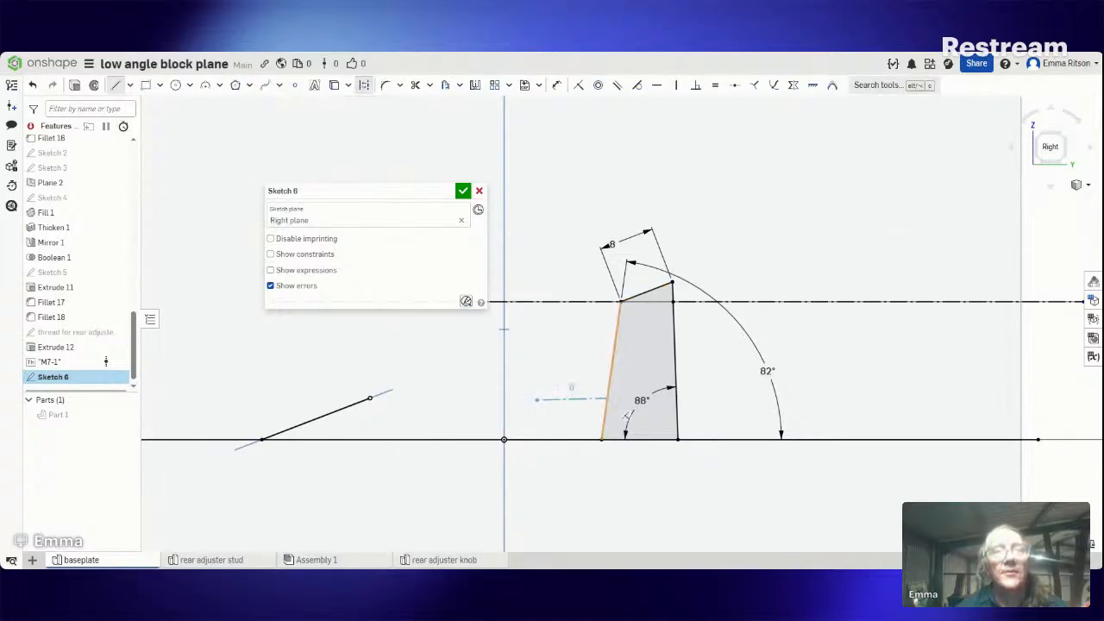
{"action": "left_click", "coordinate": [888, 399]}
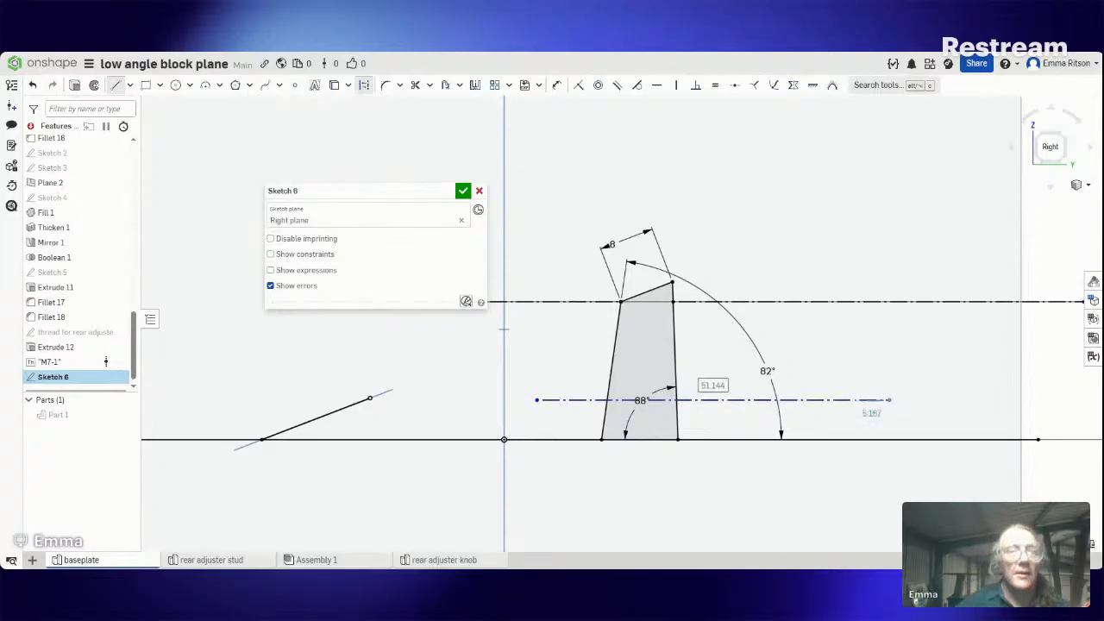
{"action": "key", "text": "Escape"}
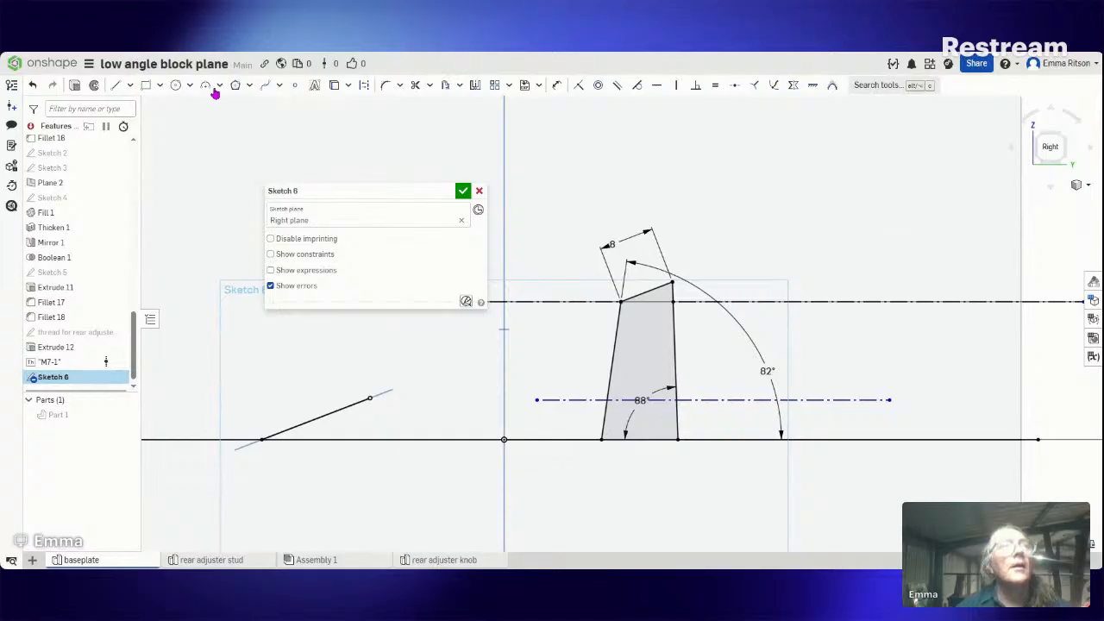
Step: Dimension the lower construction line's height above the base line as 8.5 mm
{"action": "left_click", "coordinate": [555, 85]}
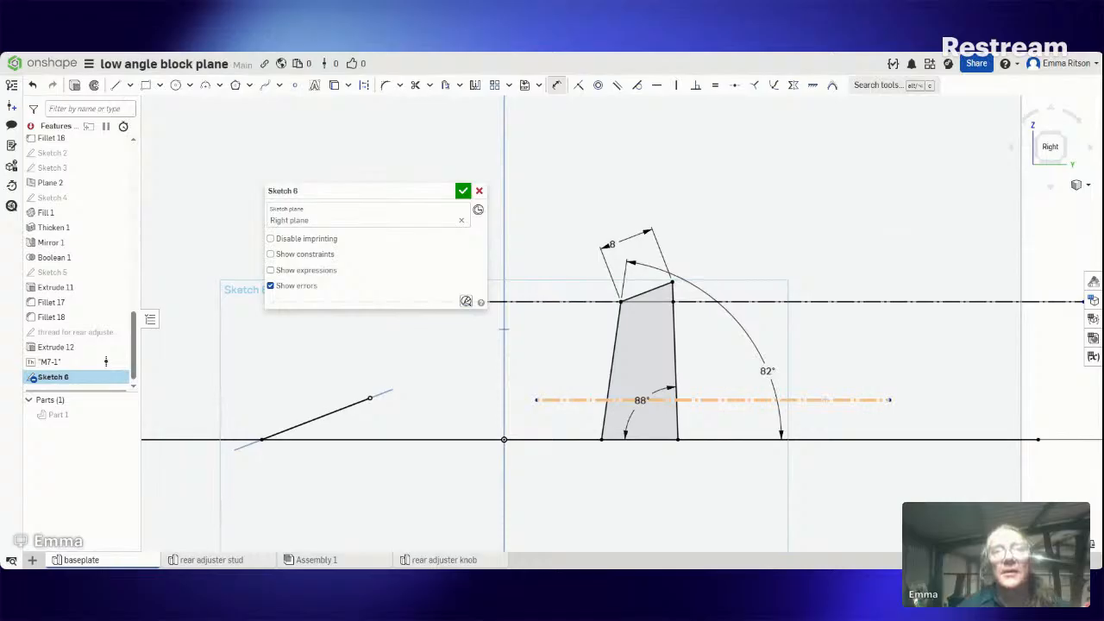
{"action": "left_click", "coordinate": [819, 400]}
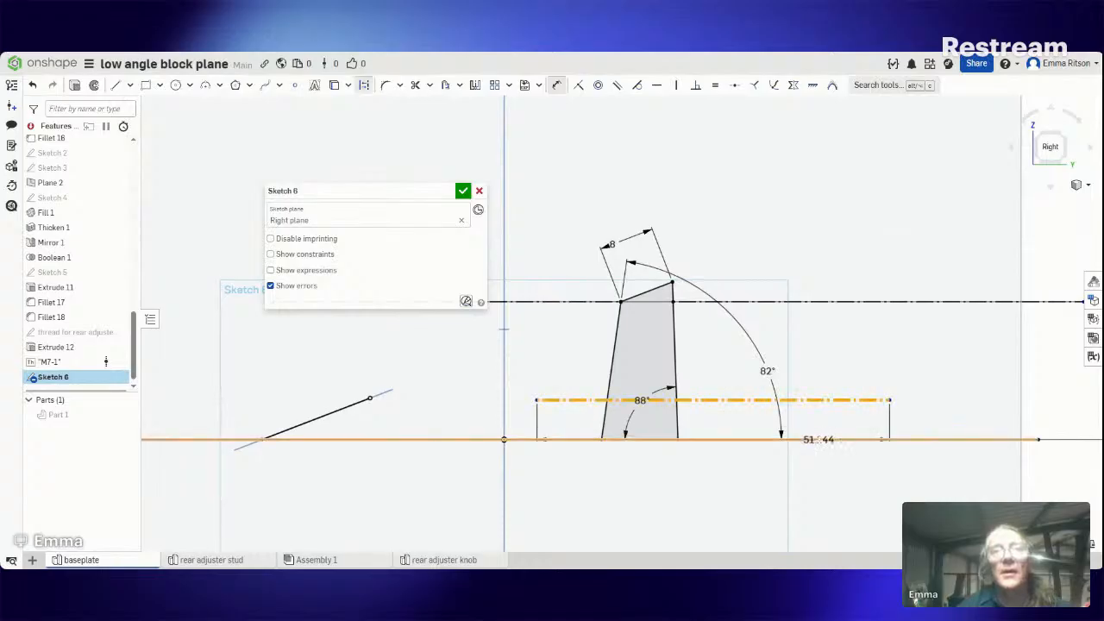
{"action": "left_click", "coordinate": [819, 439]}
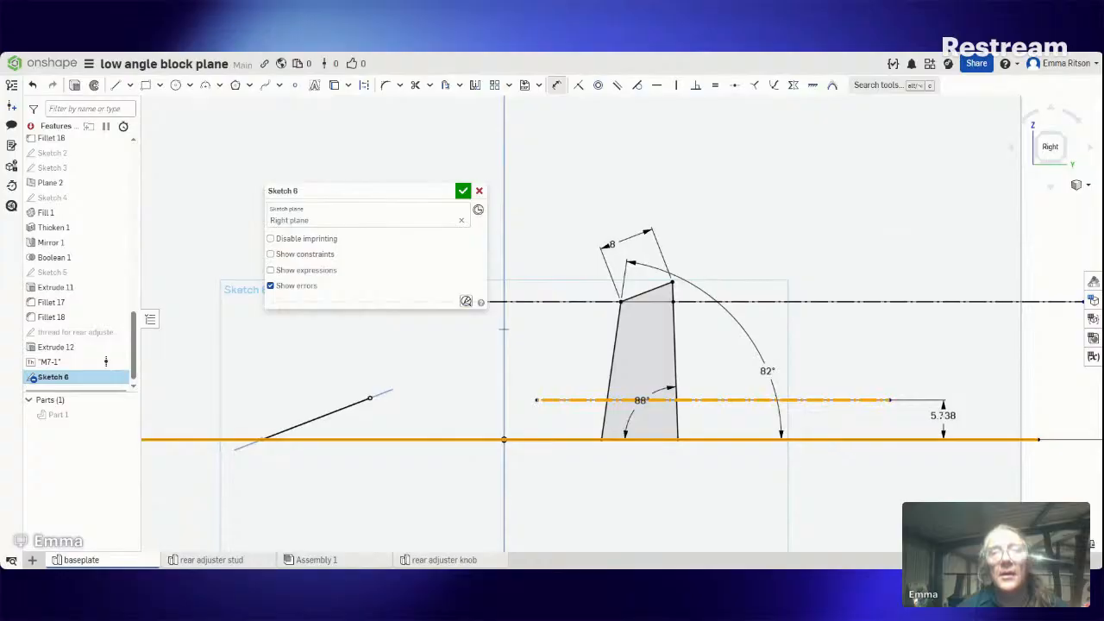
{"action": "left_click", "coordinate": [943, 415]}
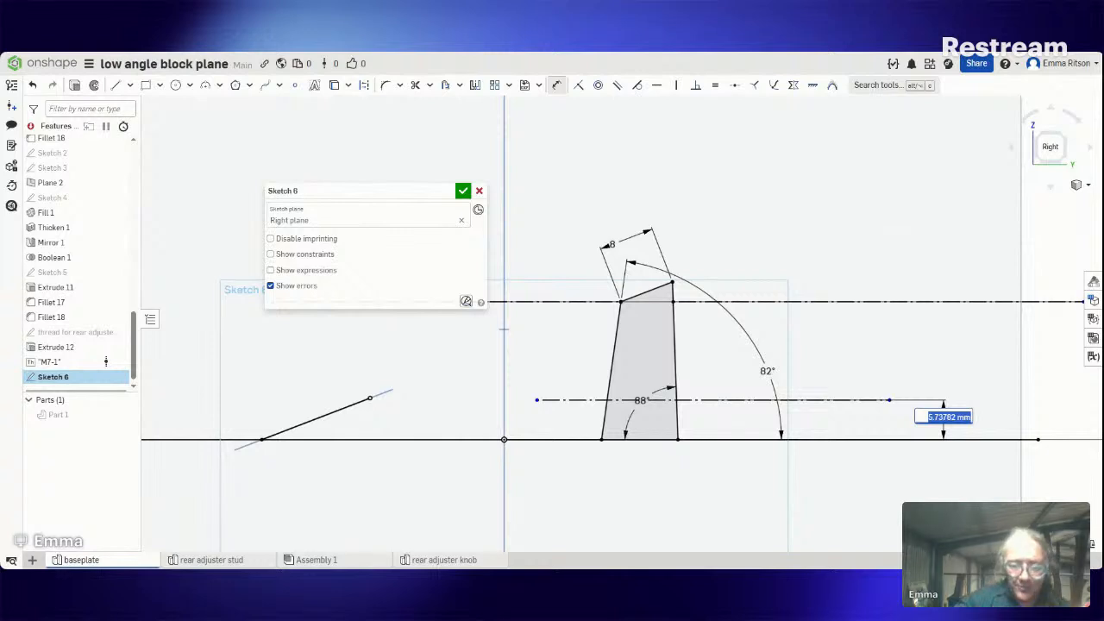
{"action": "type", "text": "8.5"}
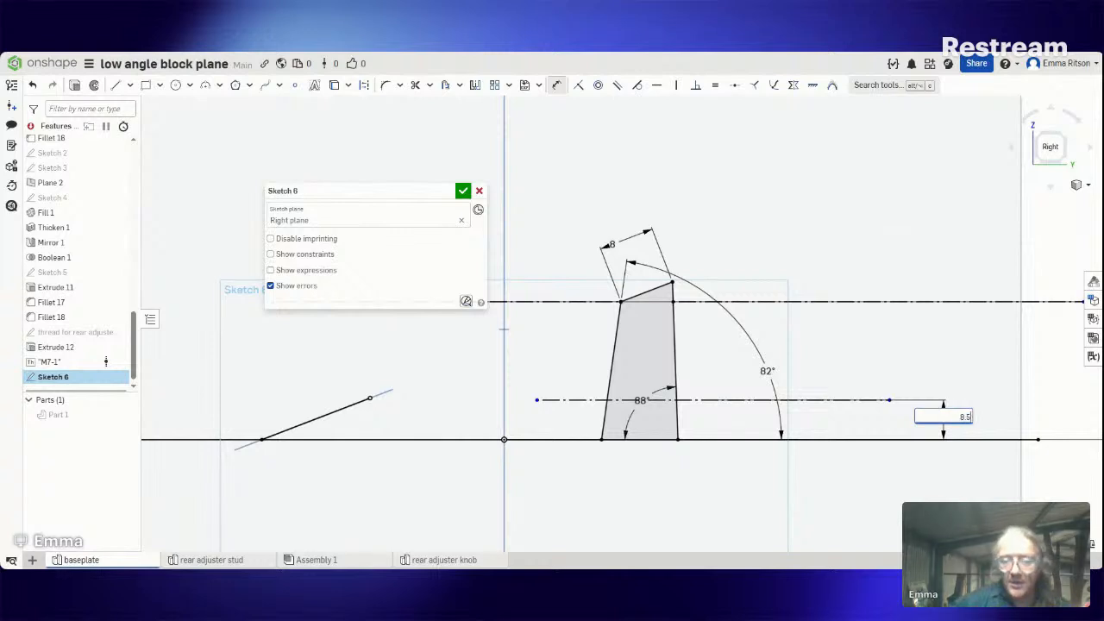
{"action": "key", "text": "Escape"}
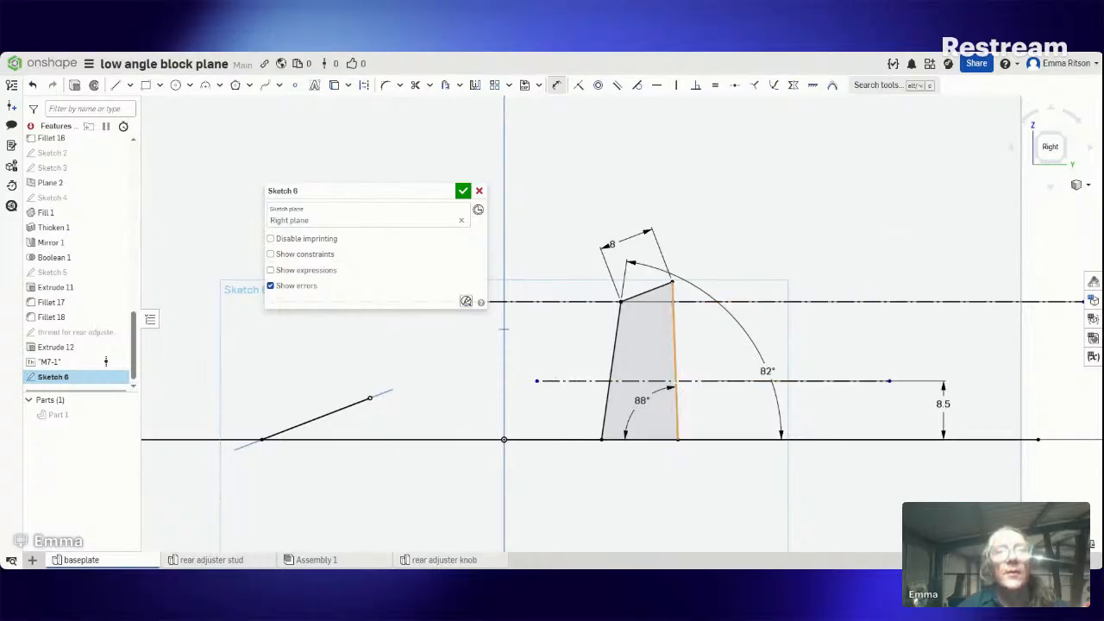
{"action": "left_click", "coordinate": [675, 362]}
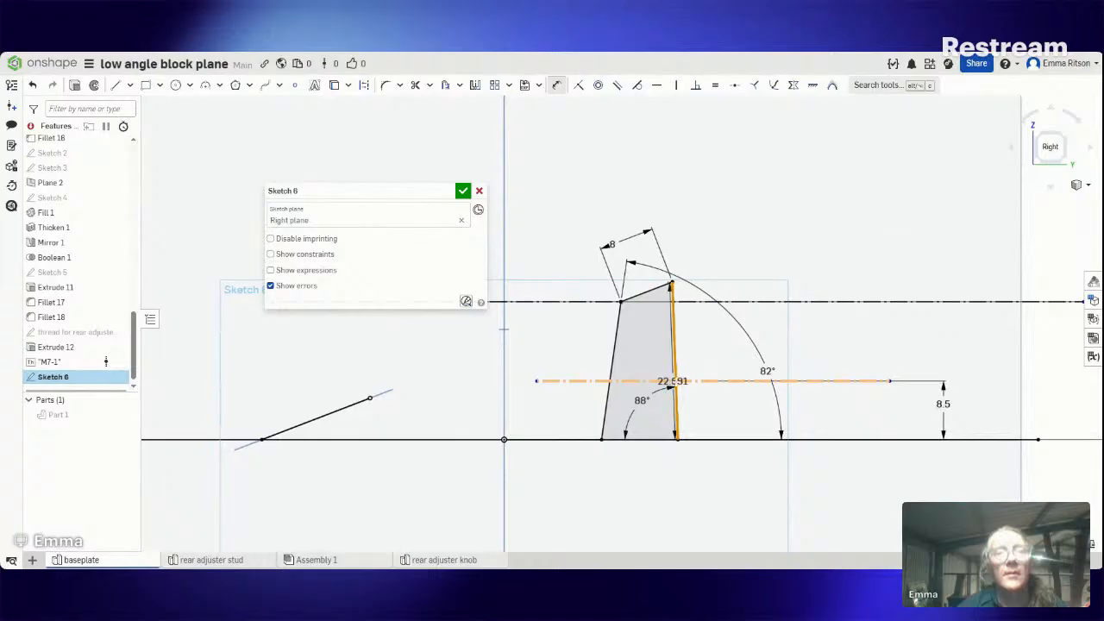
{"action": "key", "text": "Escape"}
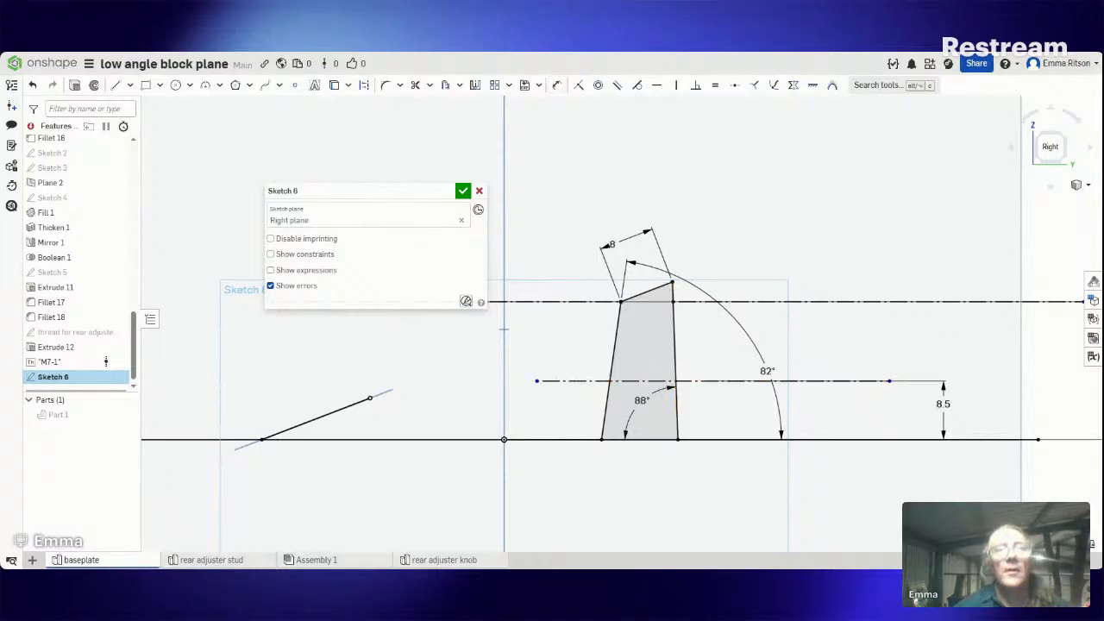
{"action": "left_click", "coordinate": [558, 87]}
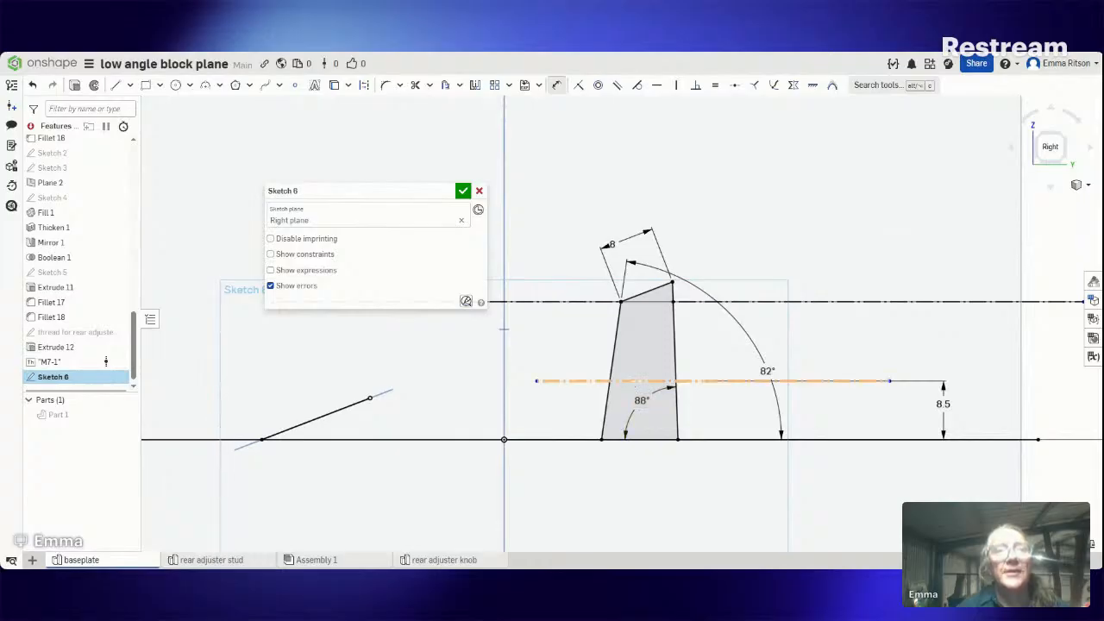
{"action": "left_click", "coordinate": [543, 381]}
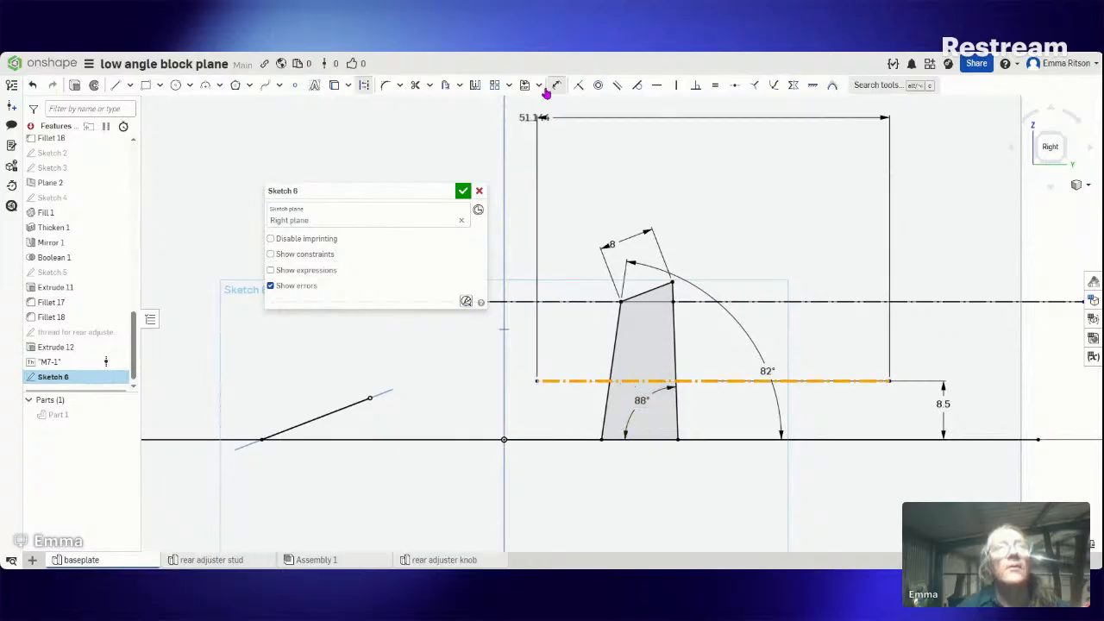
{"action": "left_click", "coordinate": [556, 94]}
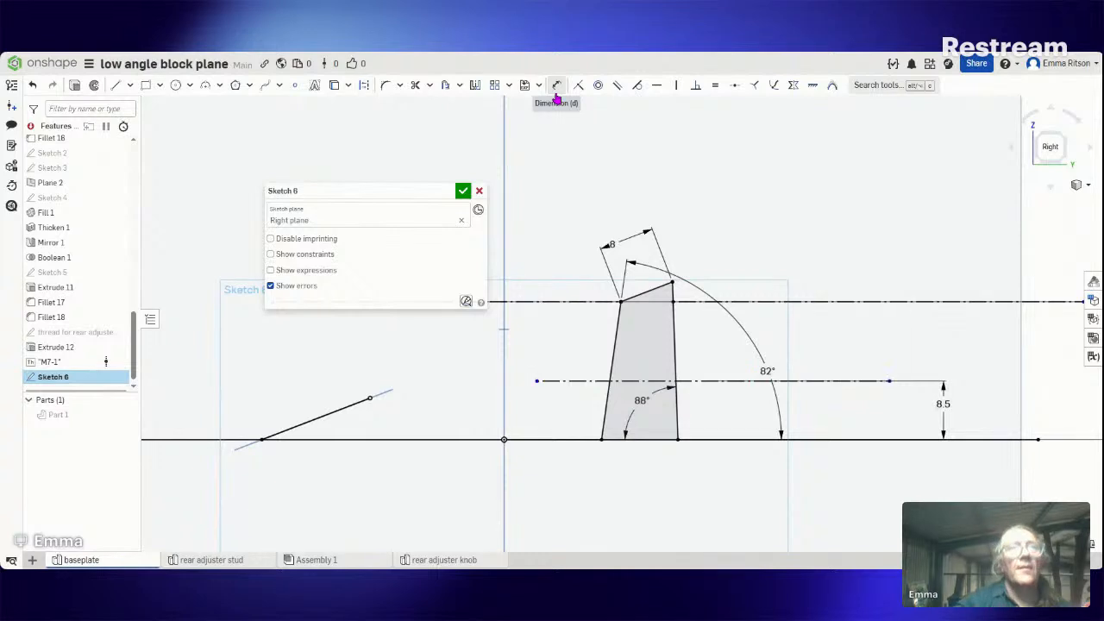
Step: Trim the lower construction line inside the closed profile and dimension the segment beyond the 88° side as 7 mm
{"action": "left_click", "coordinate": [414, 86]}
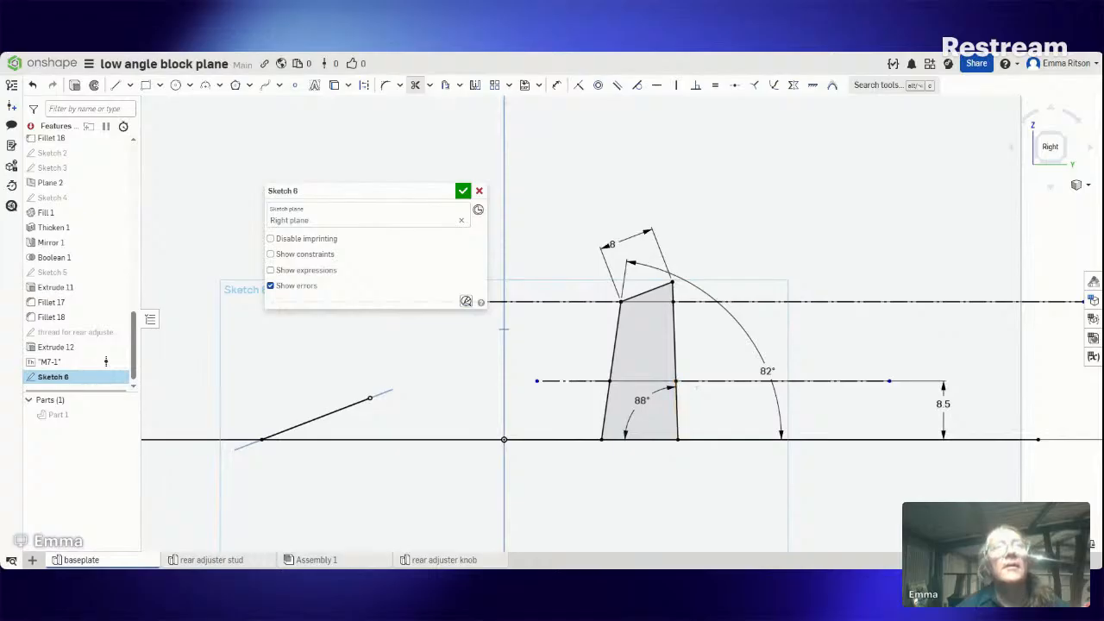
{"action": "left_click", "coordinate": [556, 84]}
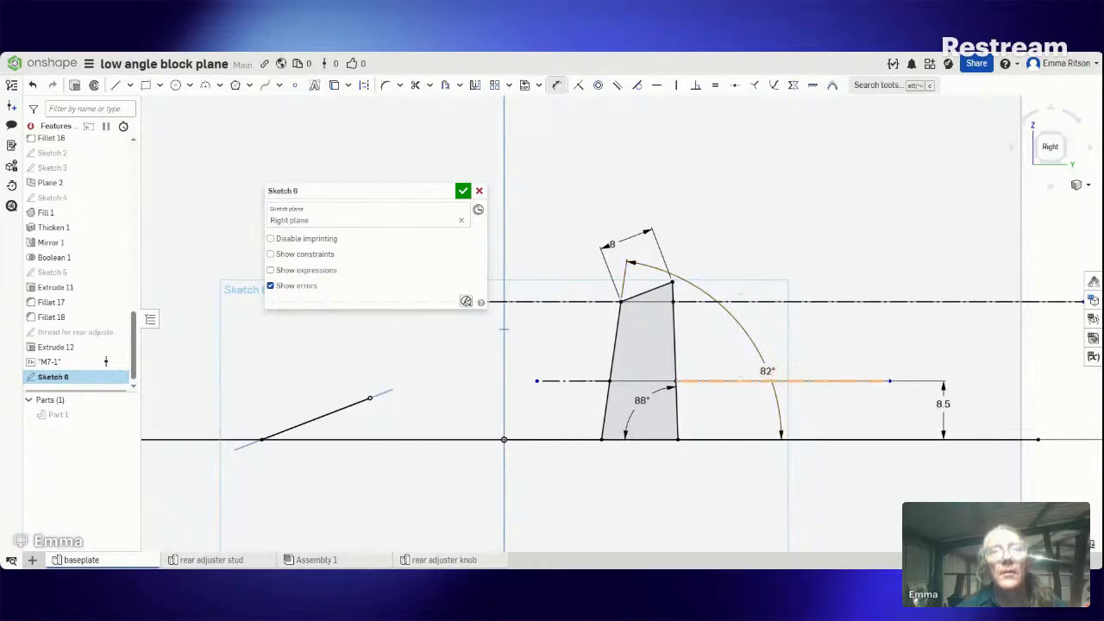
{"action": "left_click", "coordinate": [740, 380]}
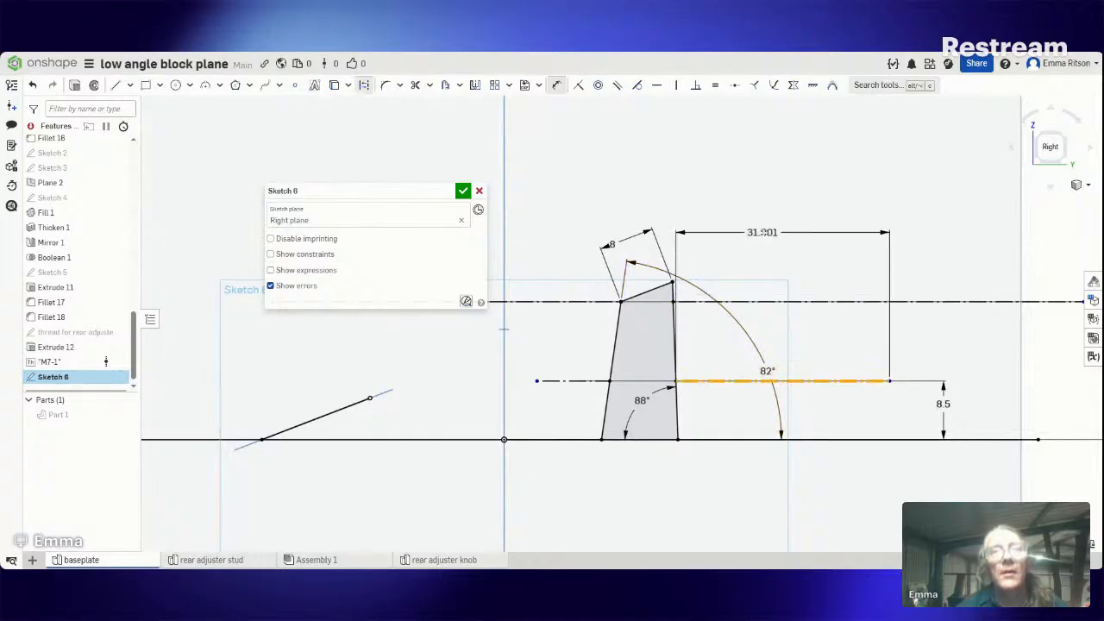
{"action": "left_click", "coordinate": [761, 232]}
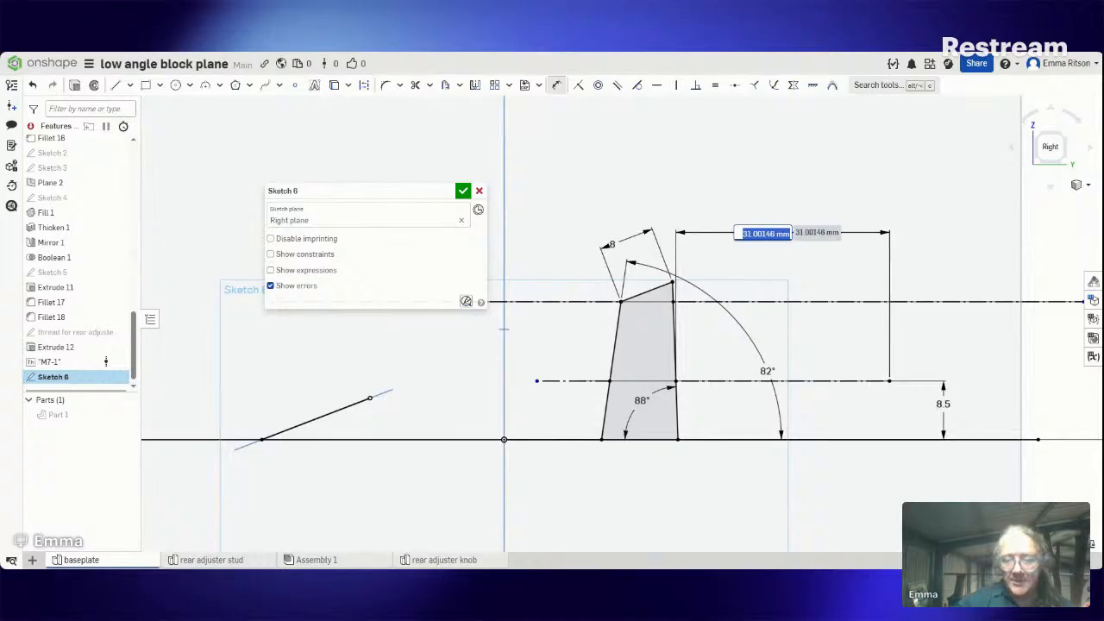
{"action": "type", "text": "7"}
{"action": "key", "text": "Return"}
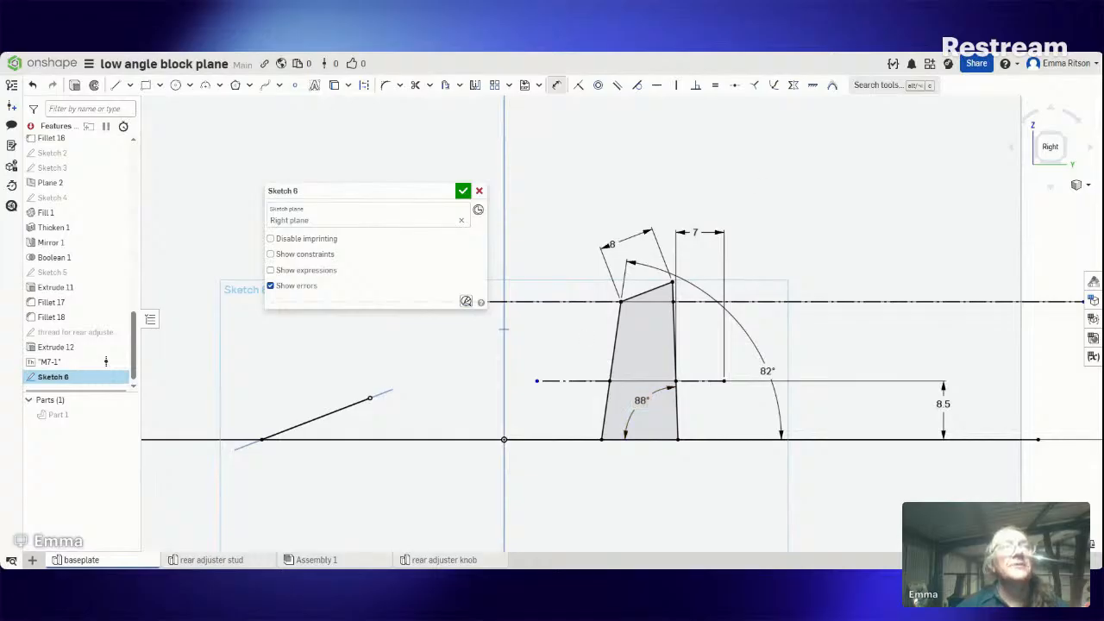
Step: Draw a centre point arc of radius 3.5 mm below the 7 mm segment, centred on its midpoint and ending at its endpoints
{"action": "left_click", "coordinate": [220, 85]}
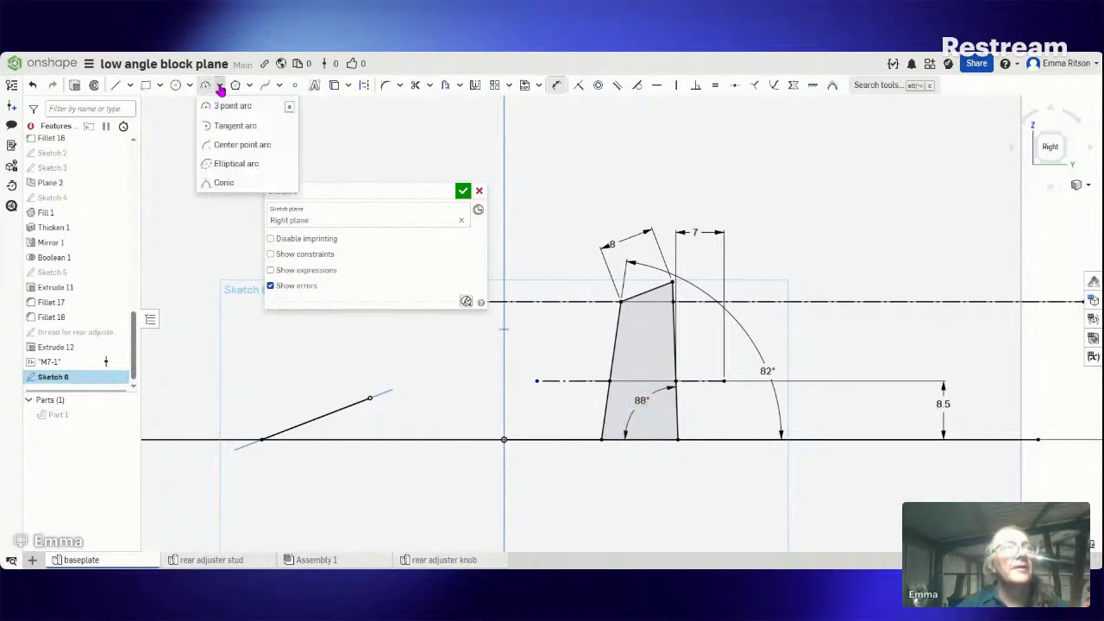
{"action": "left_click", "coordinate": [261, 145]}
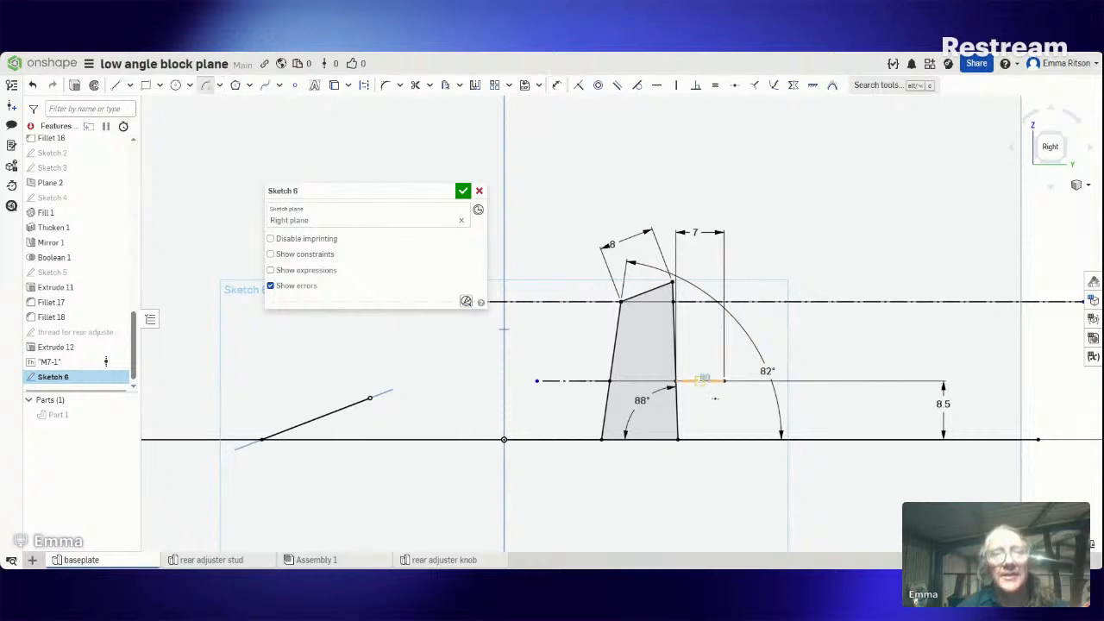
{"action": "left_click", "coordinate": [699, 380]}
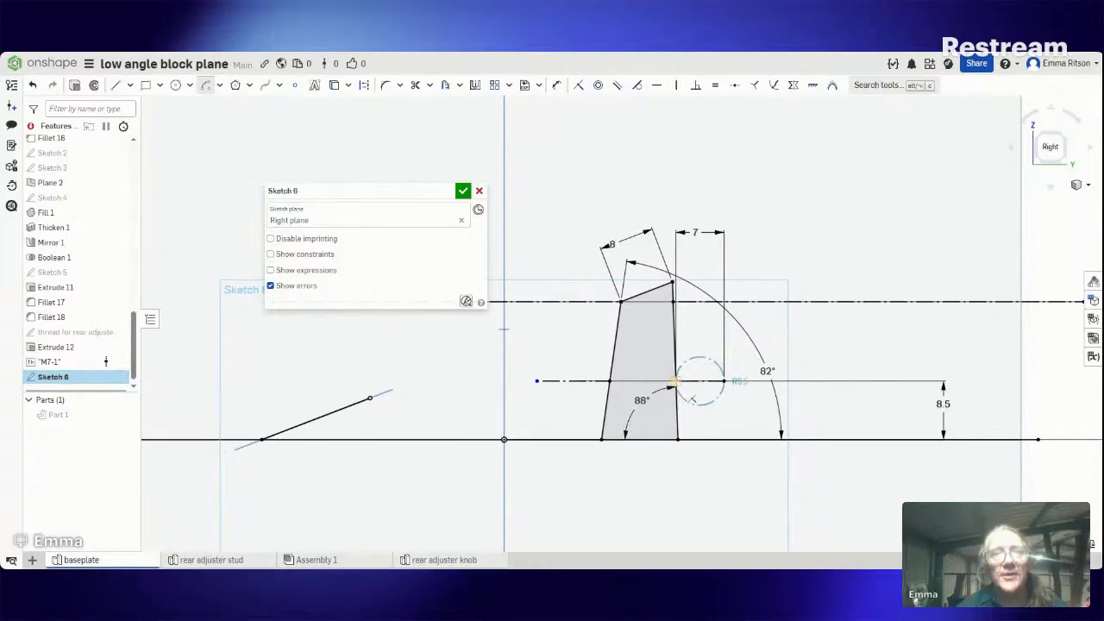
{"action": "left_click", "coordinate": [692, 399]}
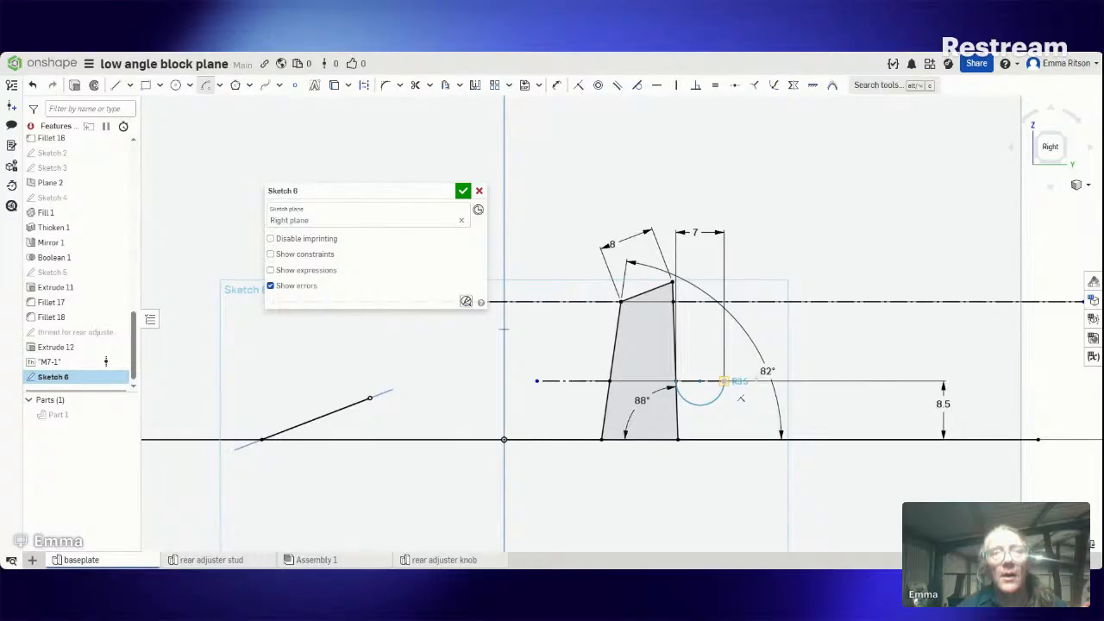
{"action": "left_click", "coordinate": [740, 399]}
{"action": "left_click", "coordinate": [740, 397]}
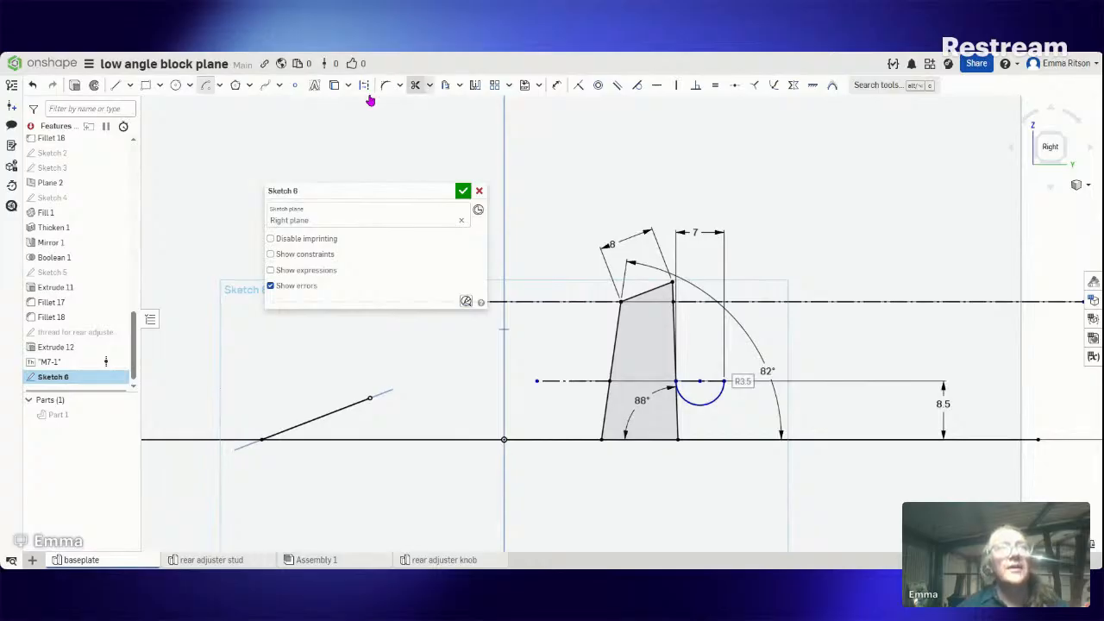
Step: Trim the 88° side line's portion between the arc's start point and the base line
{"action": "left_click", "coordinate": [416, 85]}
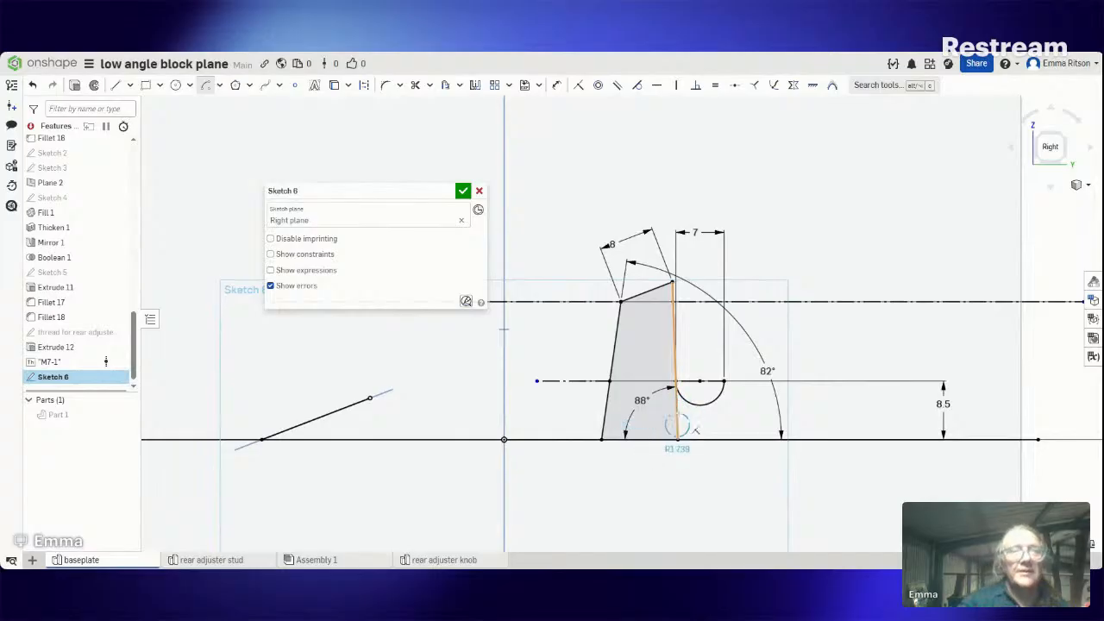
{"action": "key", "text": "grave"}
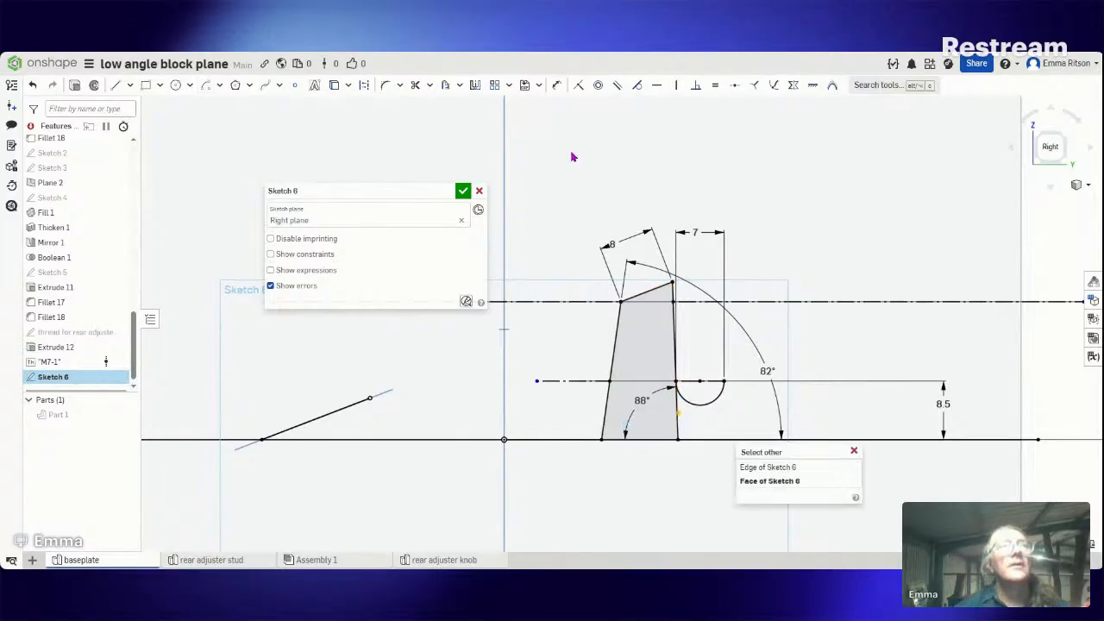
{"action": "left_click", "coordinate": [415, 85]}
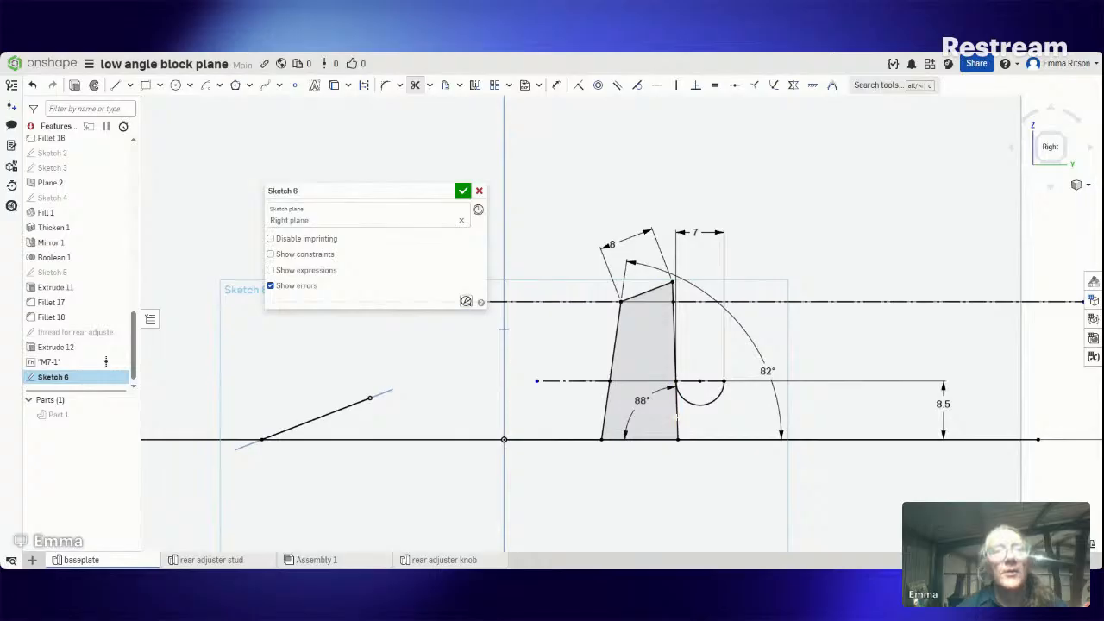
{"action": "left_click", "coordinate": [677, 416]}
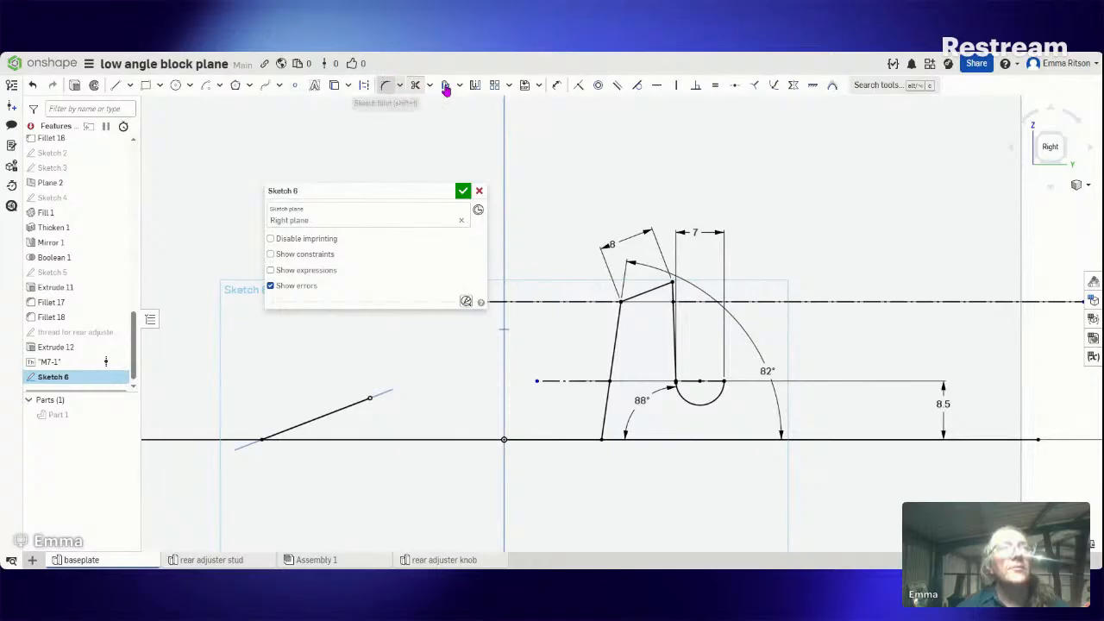
Step: Draw a vertical construction line about 7 mm long upward from the arc's centre
{"action": "left_click", "coordinate": [117, 87]}
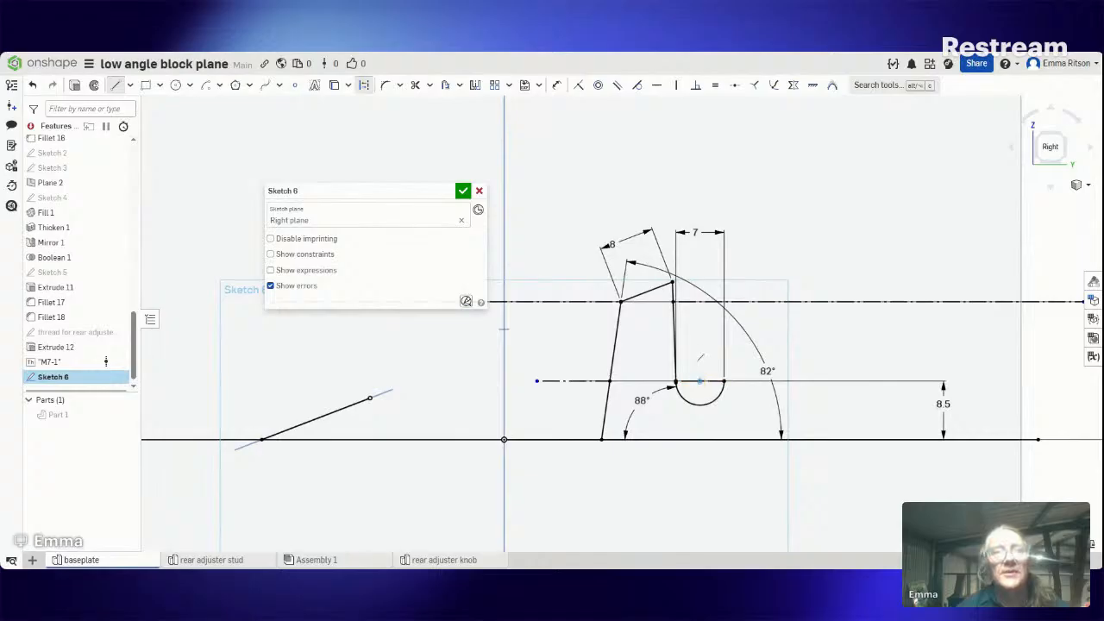
{"action": "left_click", "coordinate": [699, 380]}
{"action": "left_click", "coordinate": [699, 333]}
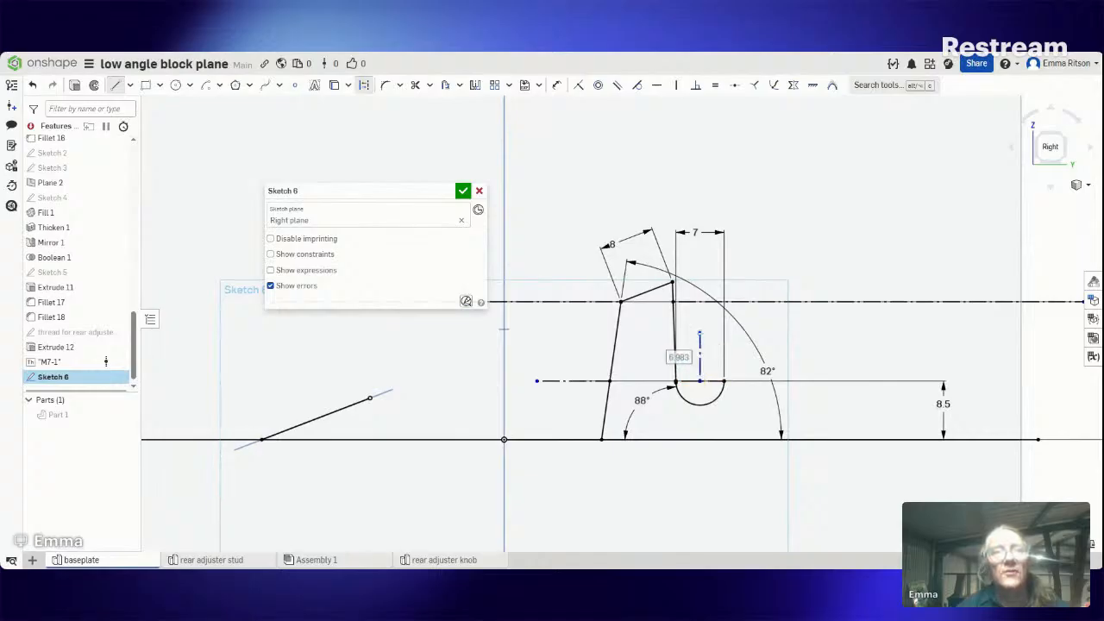
{"action": "key", "text": "Escape"}
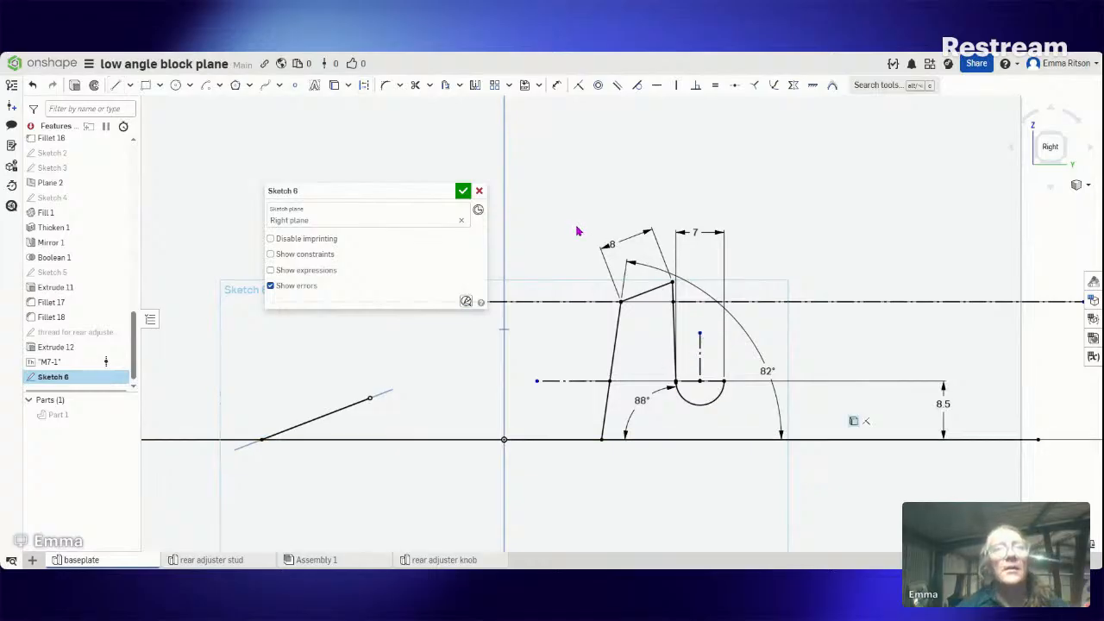
Step: Mirror the 88° side line about the short vertical construction line to form the slot's opposite side
{"action": "left_click", "coordinate": [475, 86]}
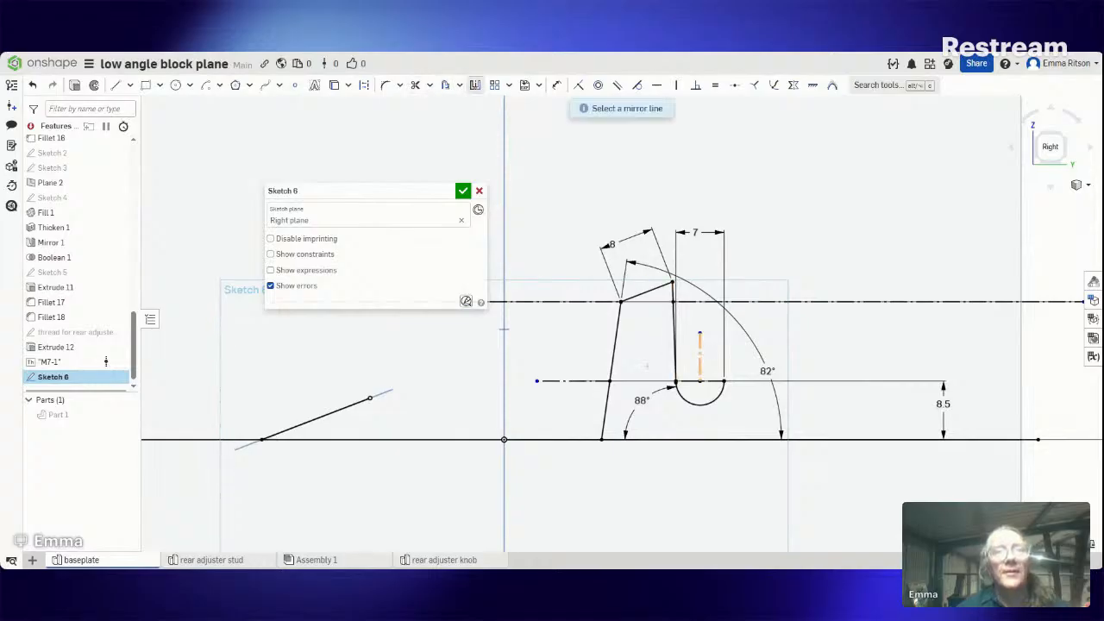
{"action": "left_click", "coordinate": [699, 355]}
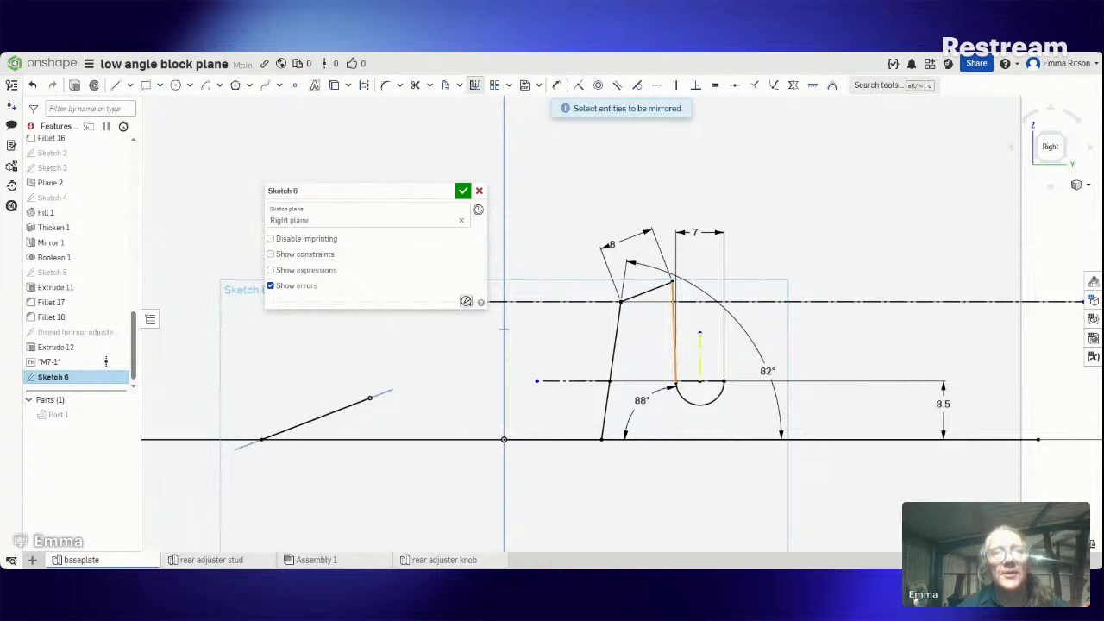
{"action": "left_click", "coordinate": [674, 337]}
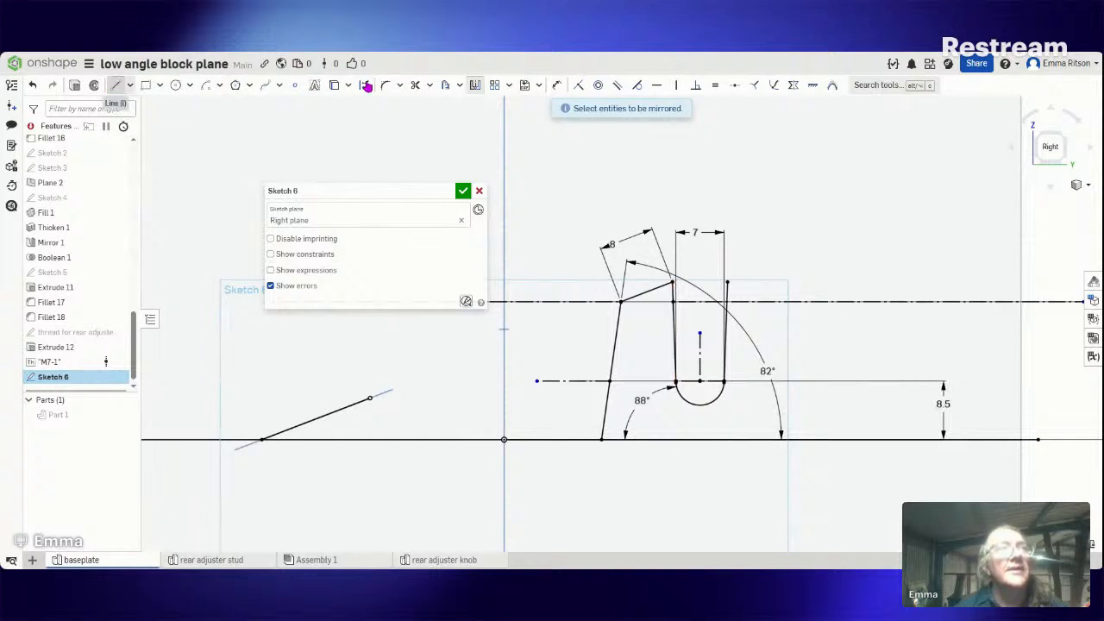
Step: Draw a horizontal construction line about 30 mm long across both slot sides, slightly below the upper construction line
{"action": "left_click", "coordinate": [115, 86]}
{"action": "left_click", "coordinate": [363, 85]}
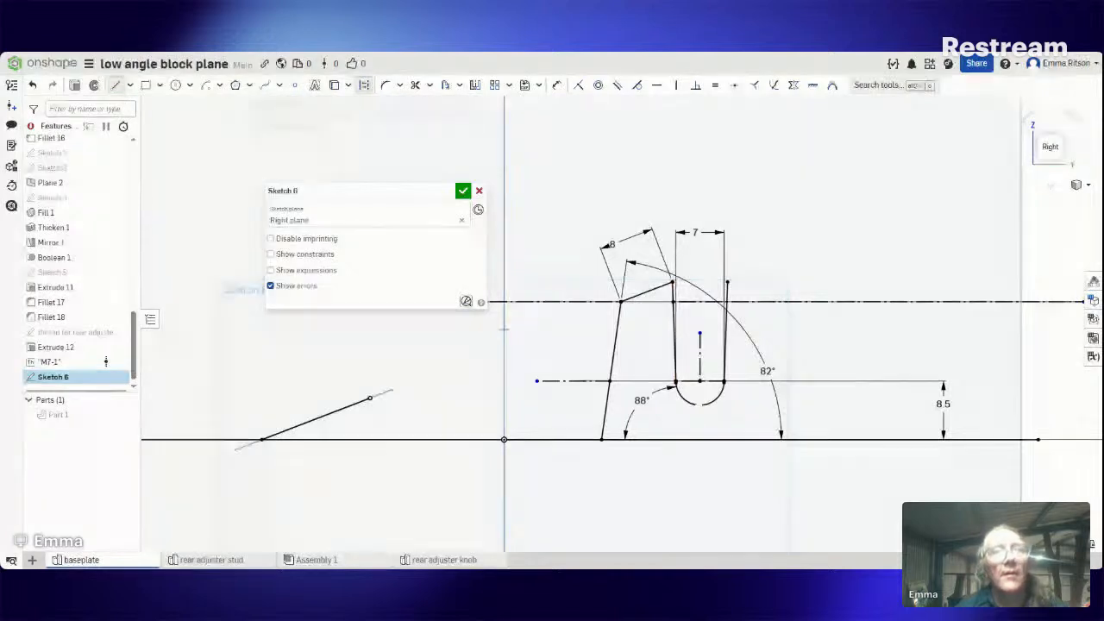
{"action": "left_click", "coordinate": [655, 317]}
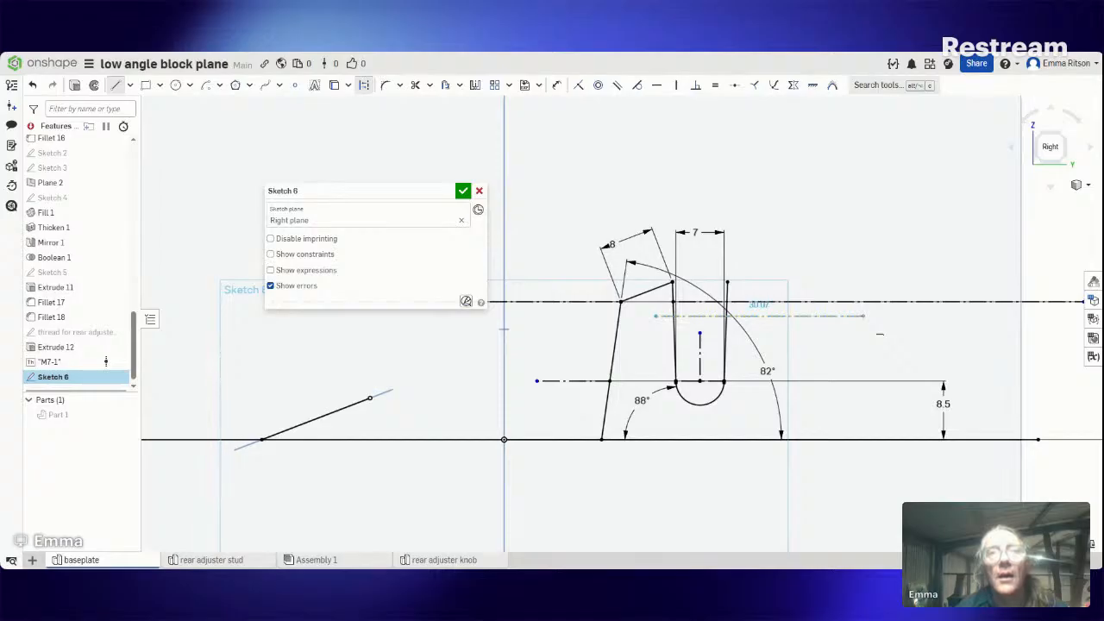
{"action": "left_click", "coordinate": [863, 316]}
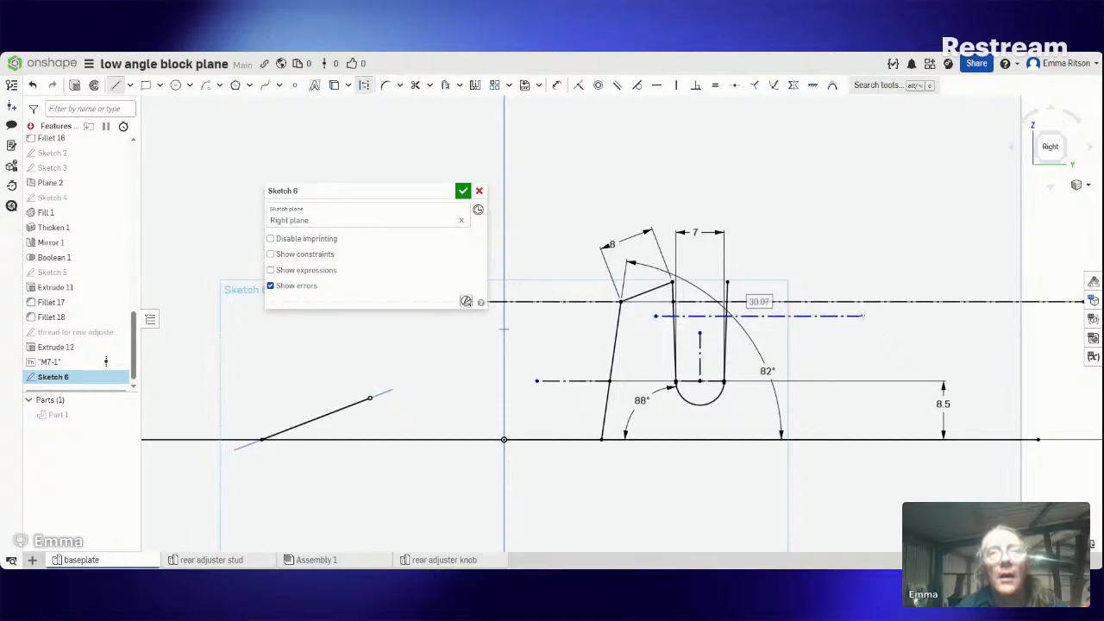
{"action": "key", "text": "Escape"}
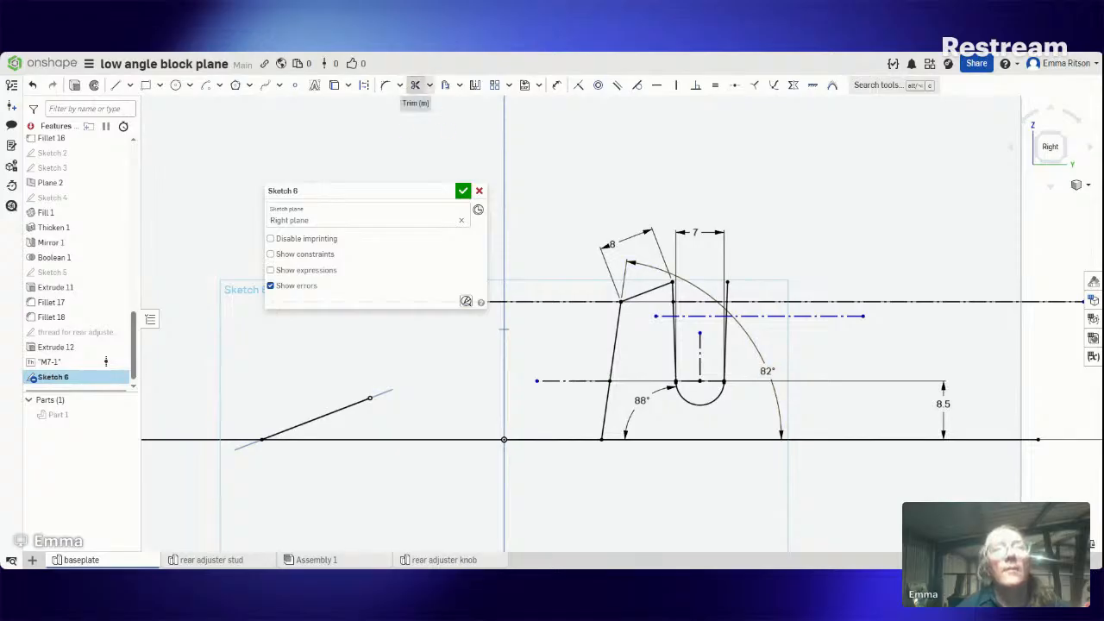
Step: Trim the new construction line's segment inside the slot and its short stub inside the support profile
{"action": "left_click", "coordinate": [415, 85]}
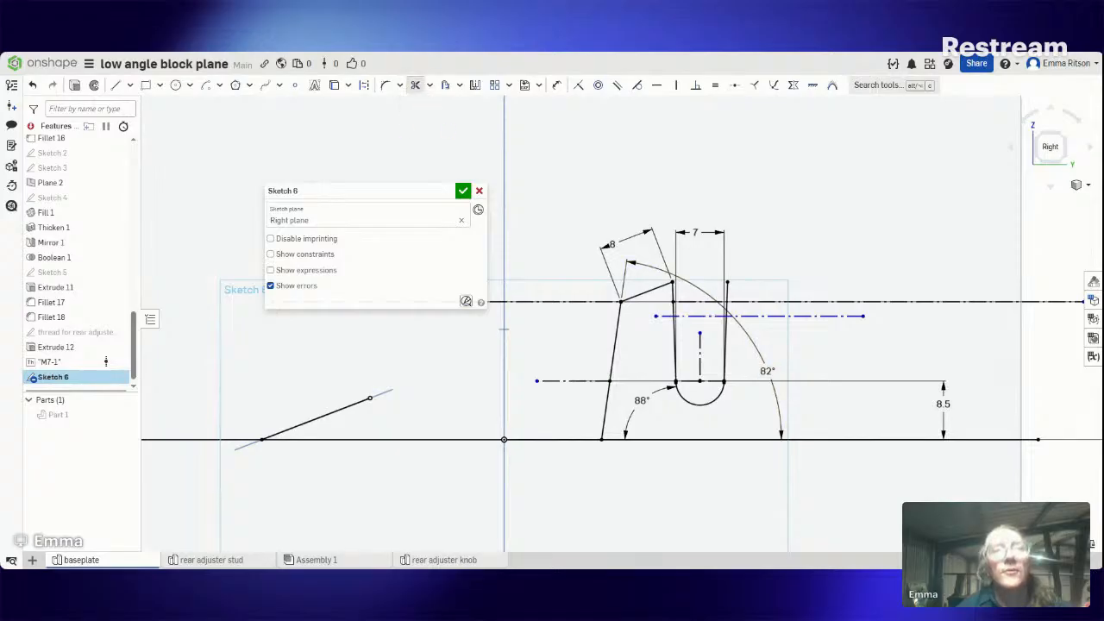
{"action": "left_click", "coordinate": [703, 316]}
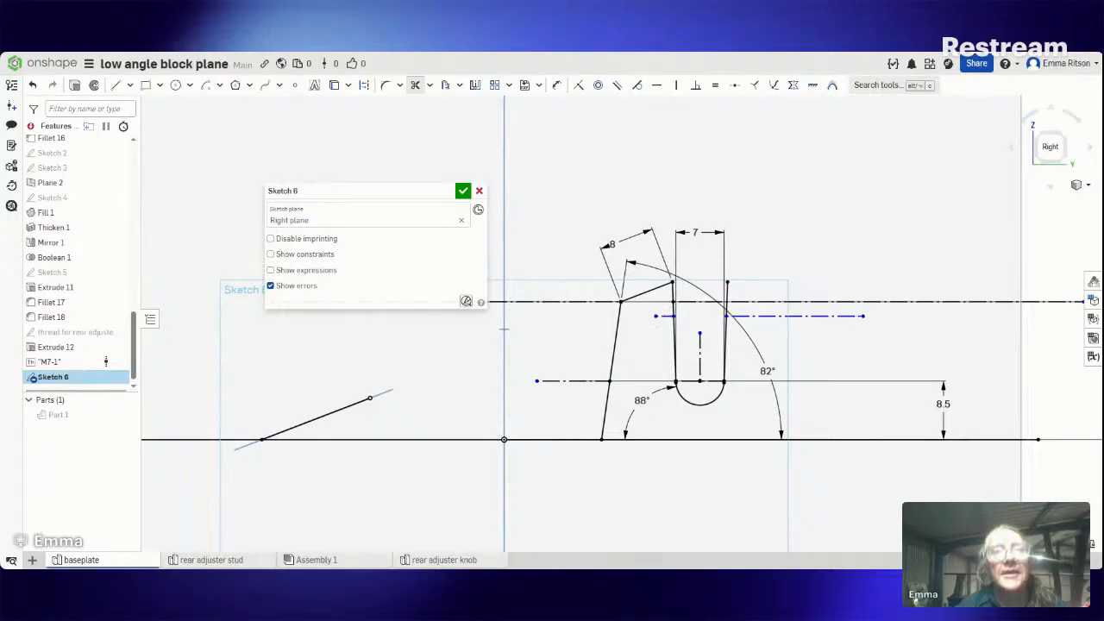
{"action": "left_click", "coordinate": [665, 315]}
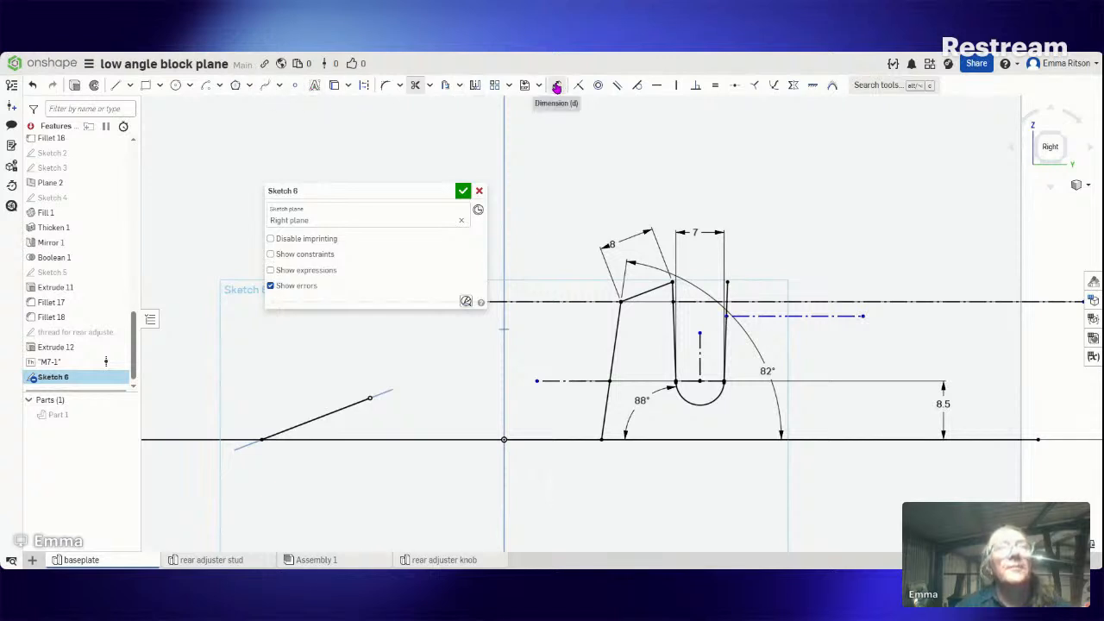
Step: Dimension the short horizontal construction line 4.5 mm below the support profile's highest point
{"action": "left_click", "coordinate": [556, 85]}
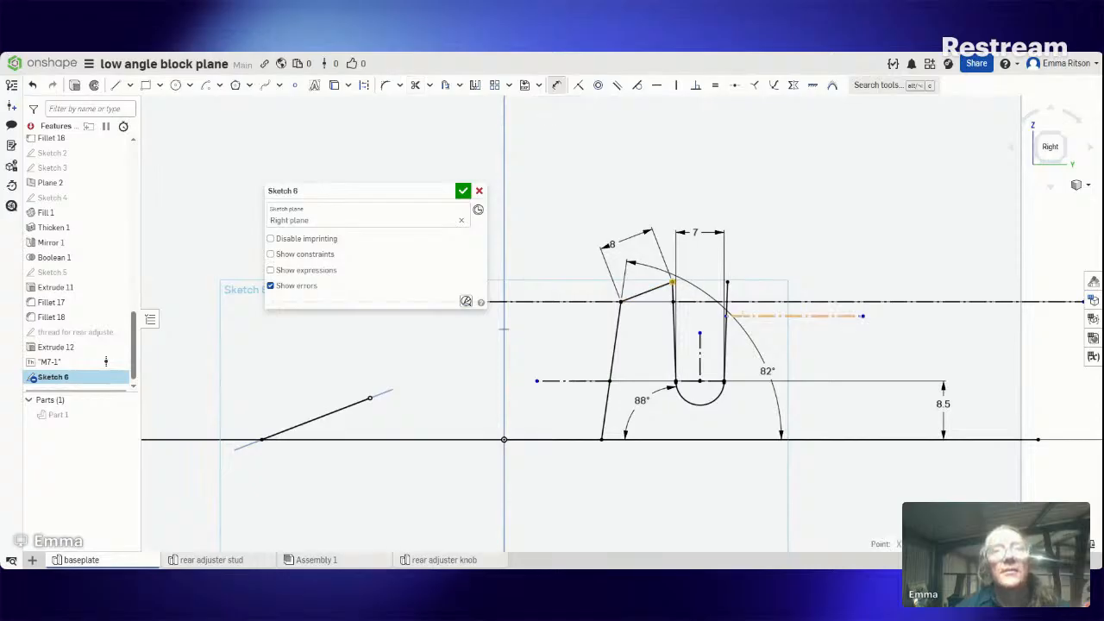
{"action": "left_click", "coordinate": [733, 316]}
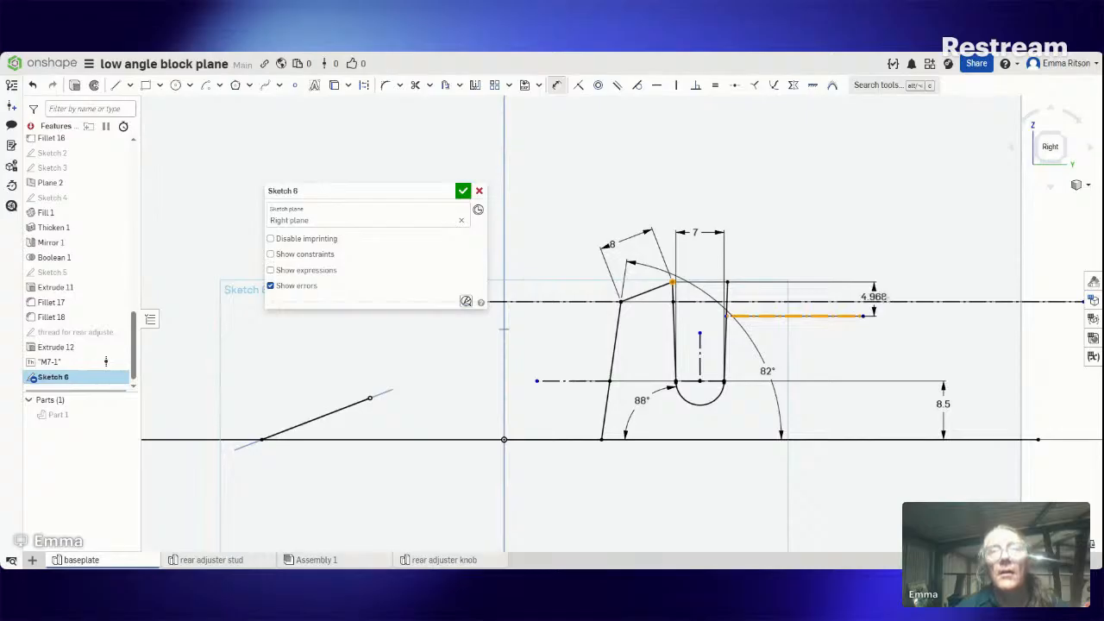
{"action": "left_click", "coordinate": [890, 296]}
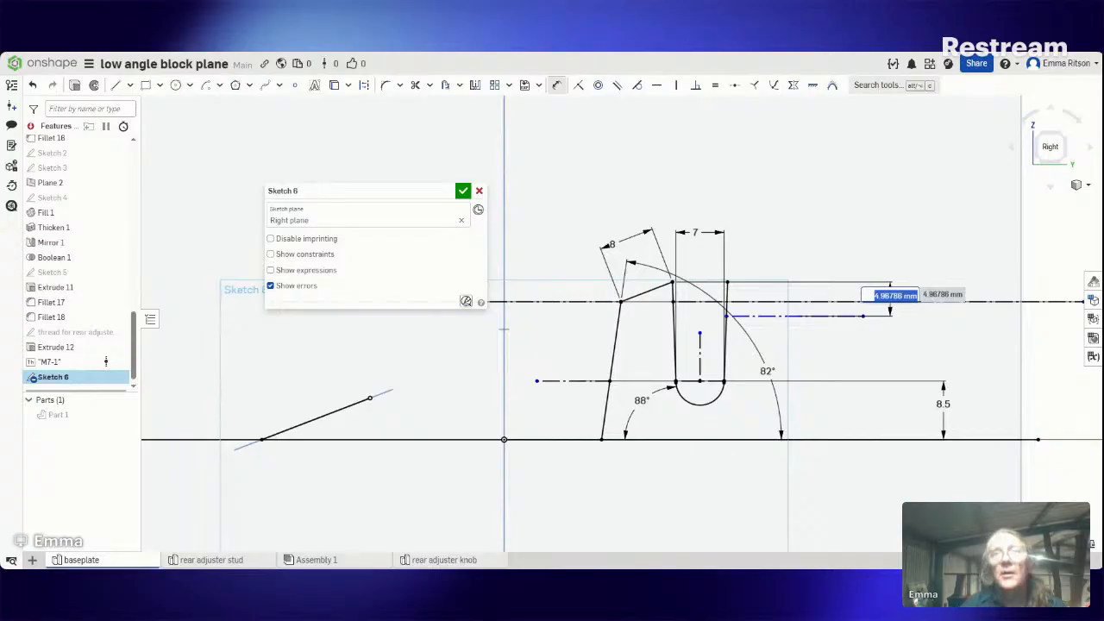
{"action": "type", "text": "4"}
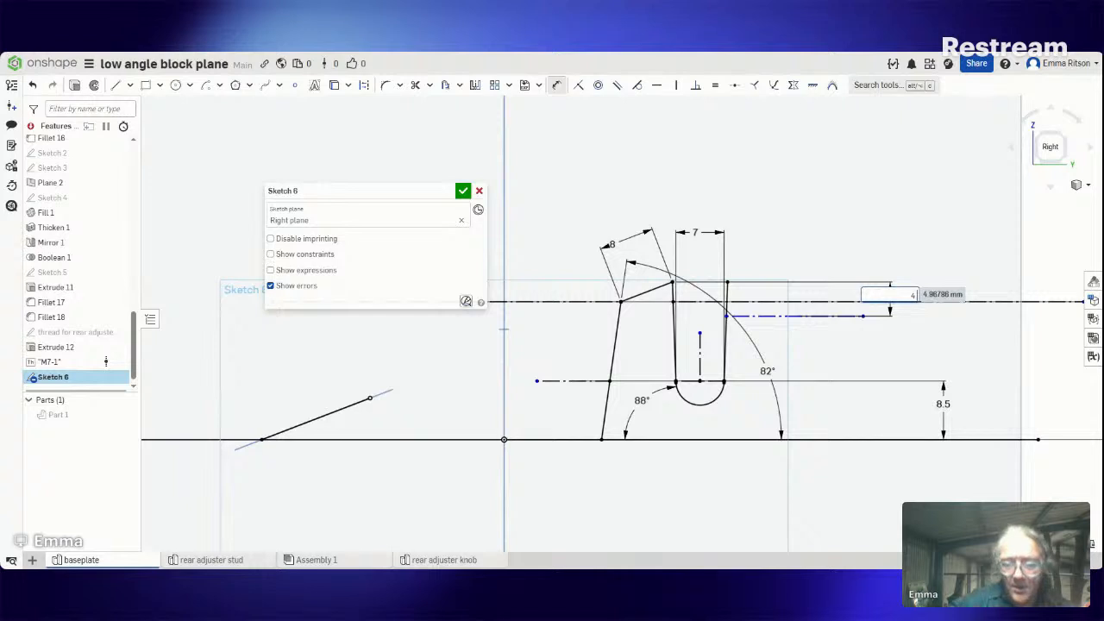
{"action": "type", "text": ".5"}
{"action": "key", "text": "Return"}
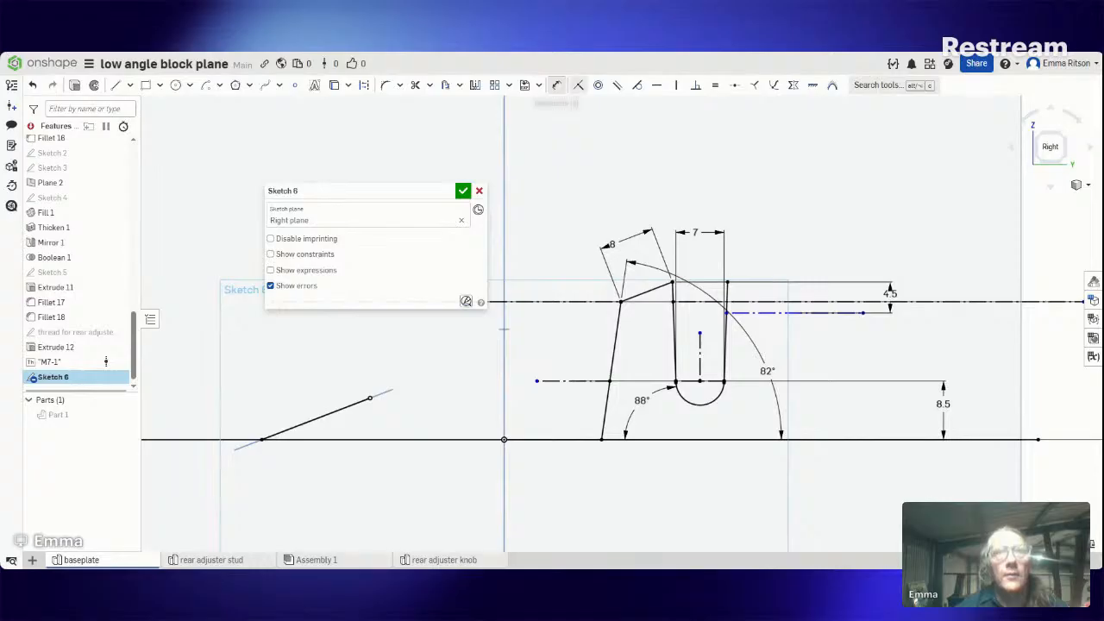
Step: Dimension the length of that horizontal construction line as 4 mm
{"action": "left_click", "coordinate": [825, 313]}
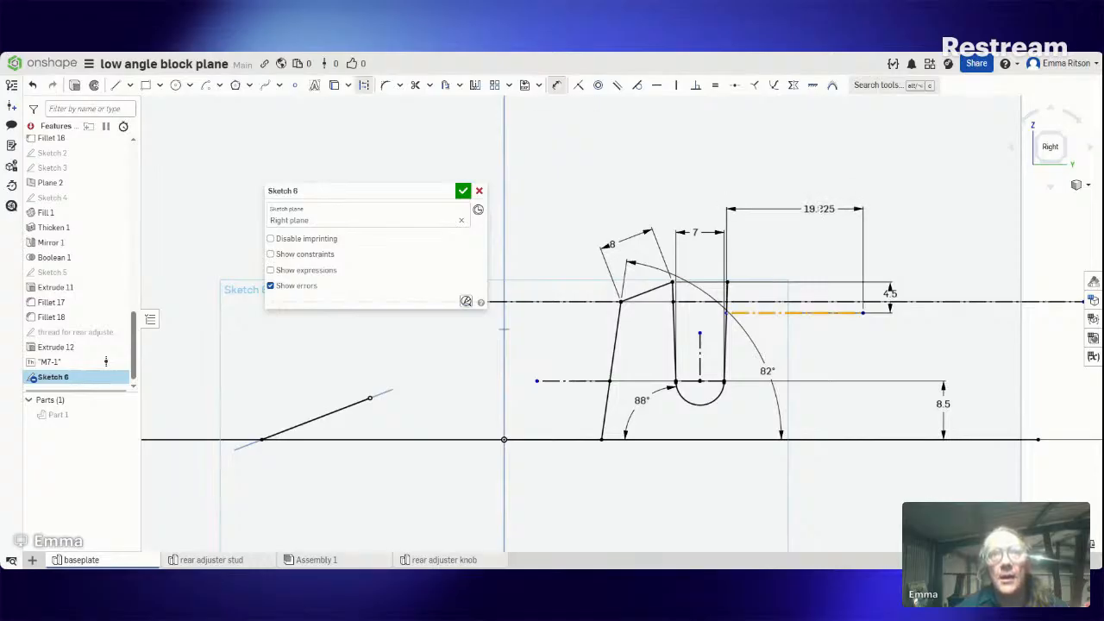
{"action": "left_click", "coordinate": [819, 208]}
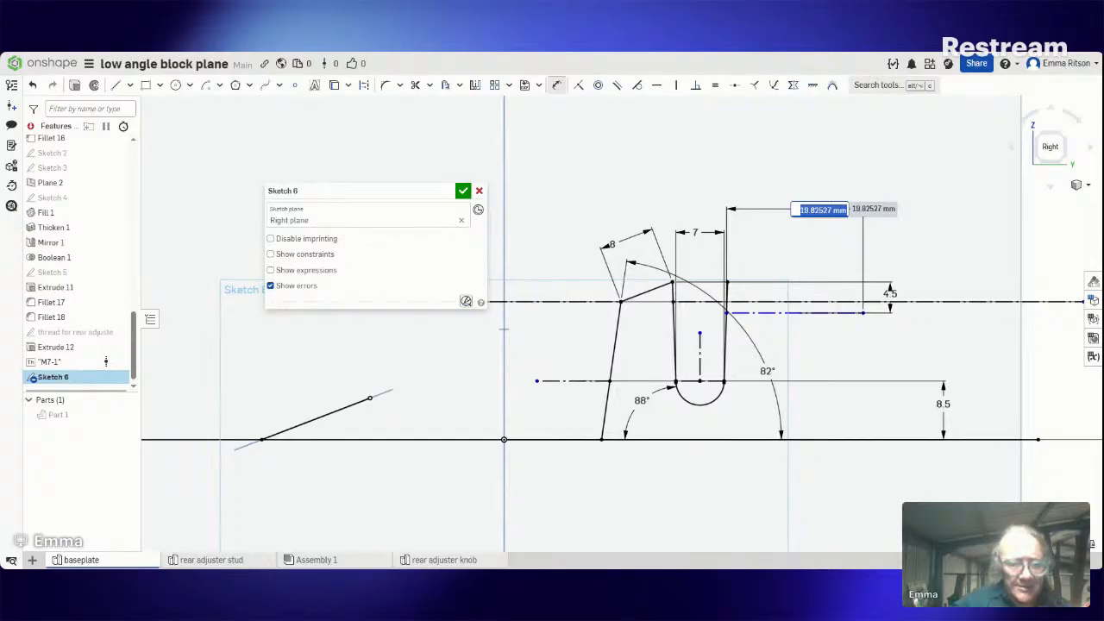
{"action": "key", "text": "Return"}
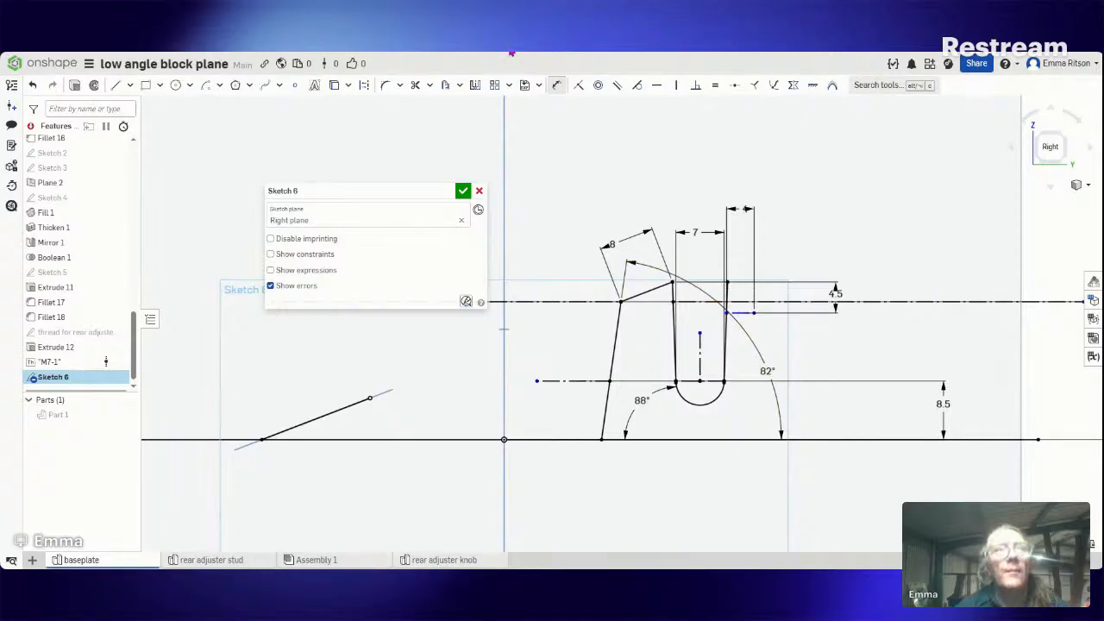
Step: Convert the 4 mm horizontal construction line into regular sketch geometry
{"action": "left_click", "coordinate": [740, 313]}
{"action": "key", "text": "d"}
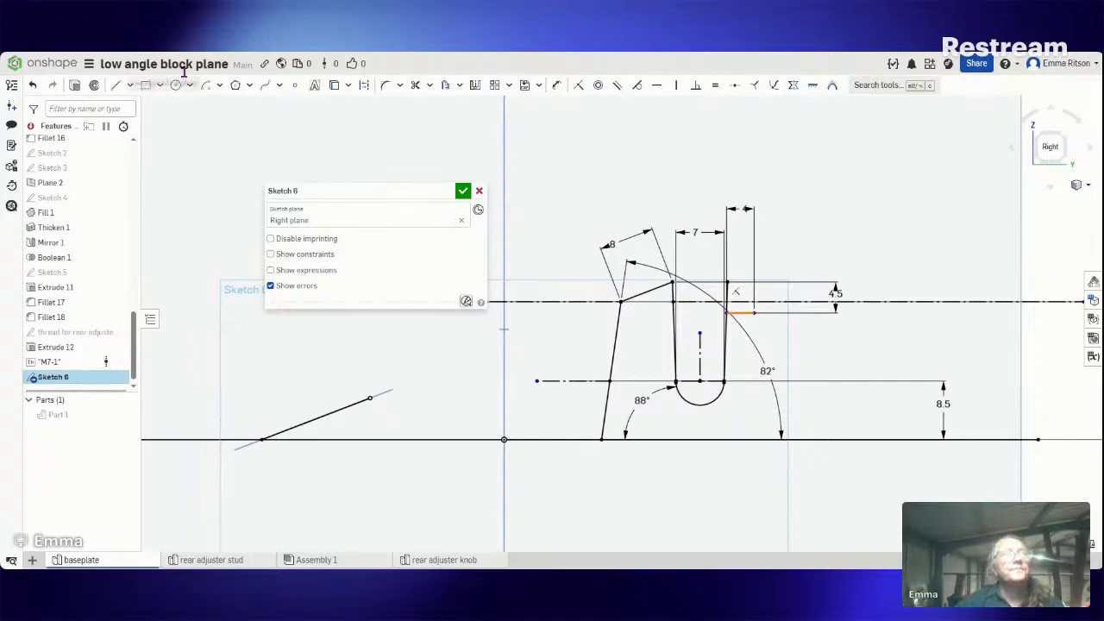
{"action": "left_click", "coordinate": [364, 87]}
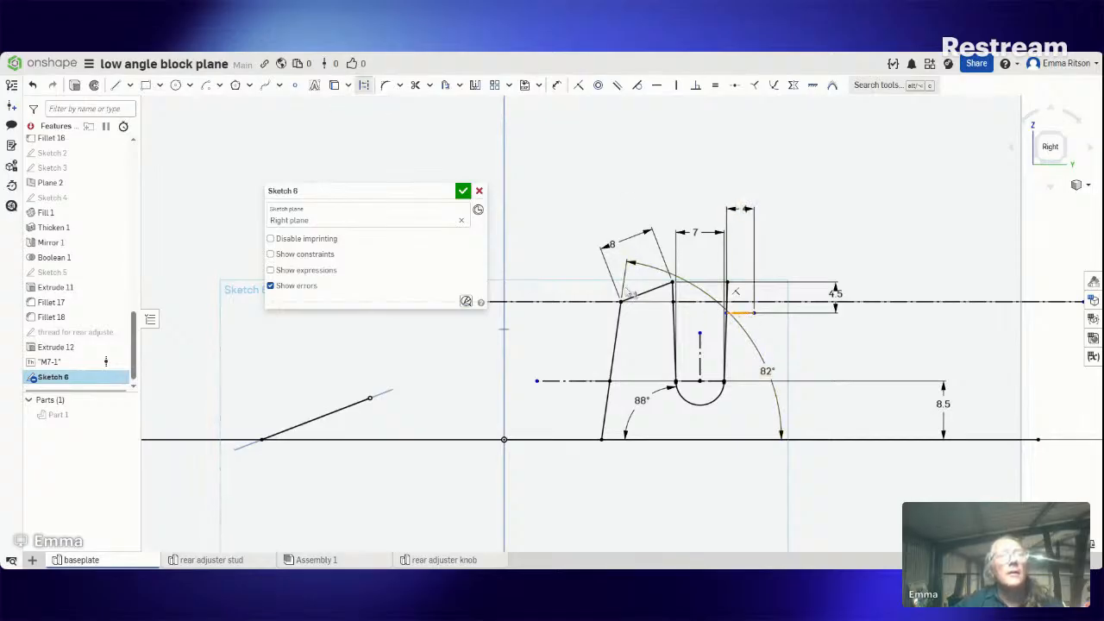
{"action": "left_click", "coordinate": [631, 294]}
{"action": "left_click", "coordinate": [362, 87]}
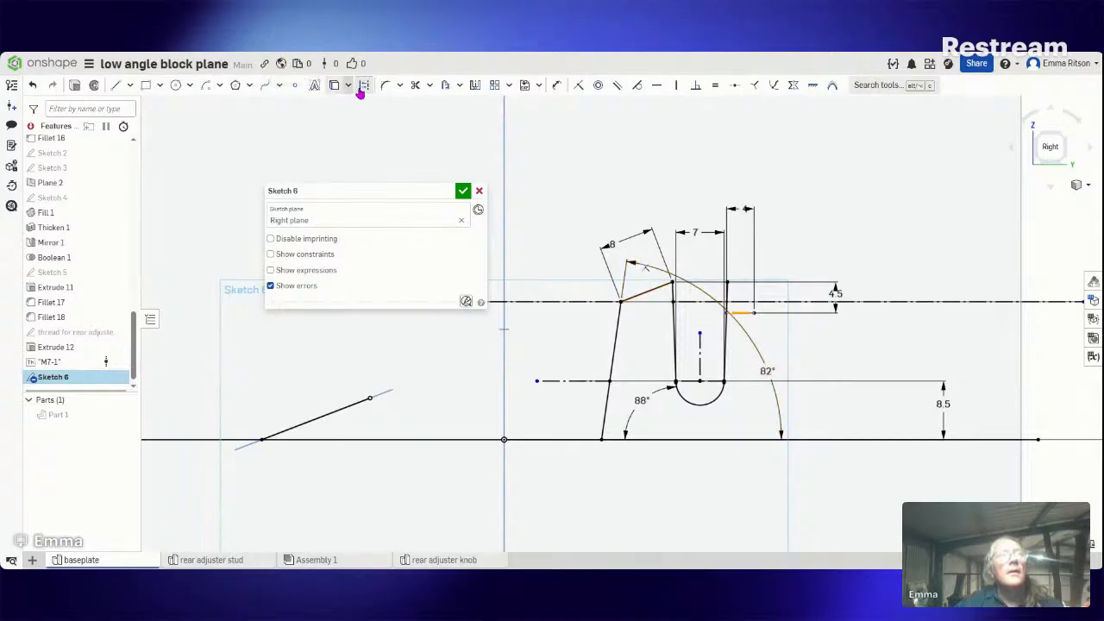
{"action": "left_click", "coordinate": [782, 328]}
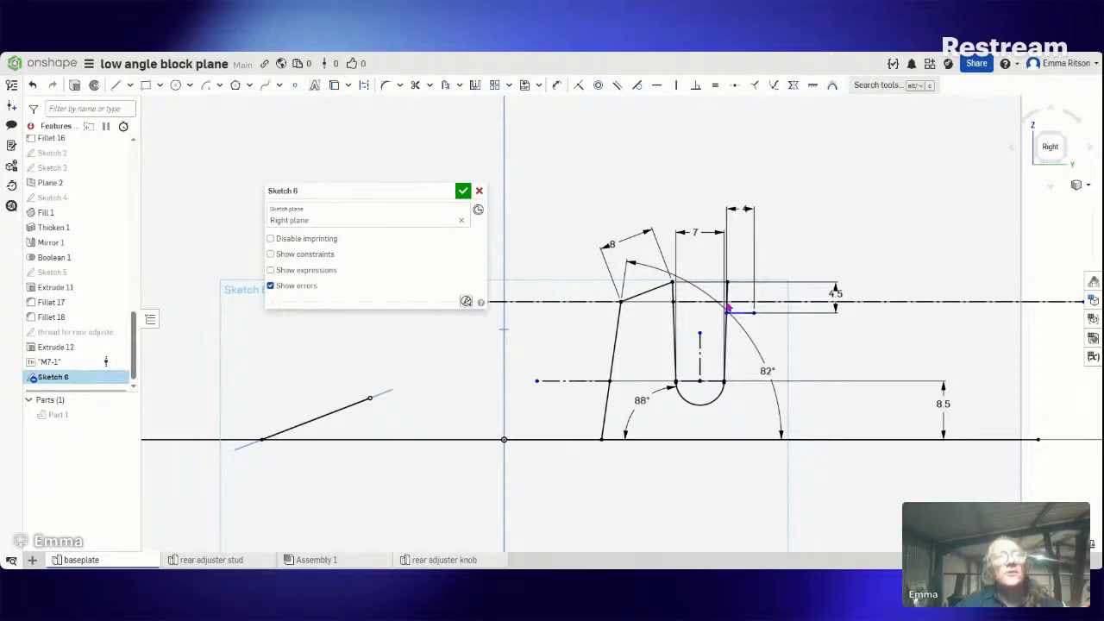
Step: Draw a vertical construction line about 7.2 mm long downward from the midpoint of the 4 mm line
{"action": "left_click", "coordinate": [118, 85]}
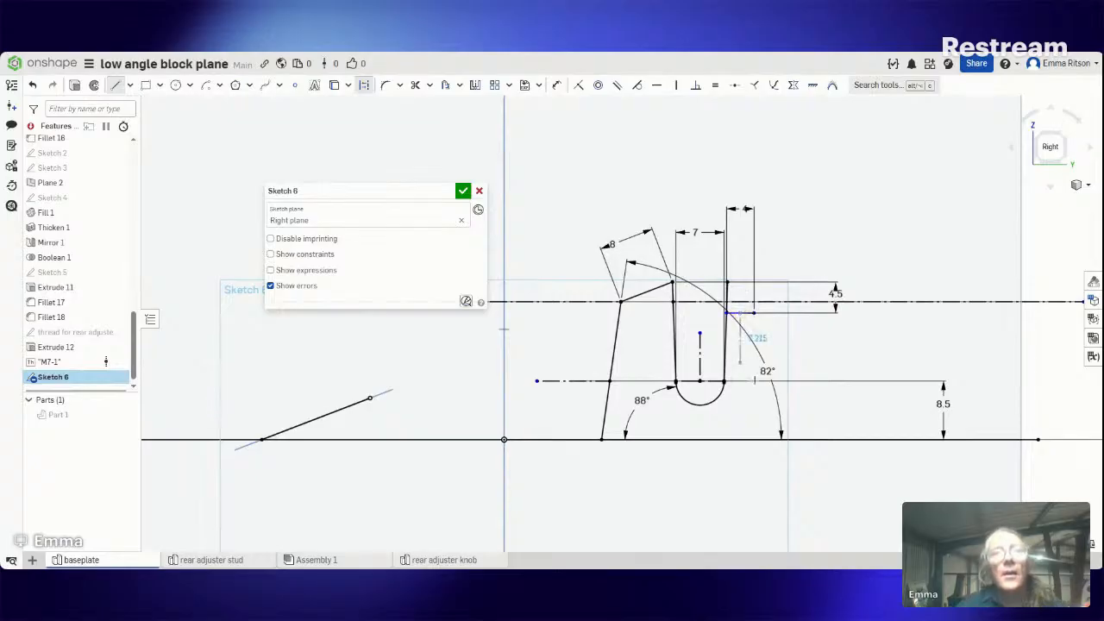
{"action": "left_click", "coordinate": [740, 361]}
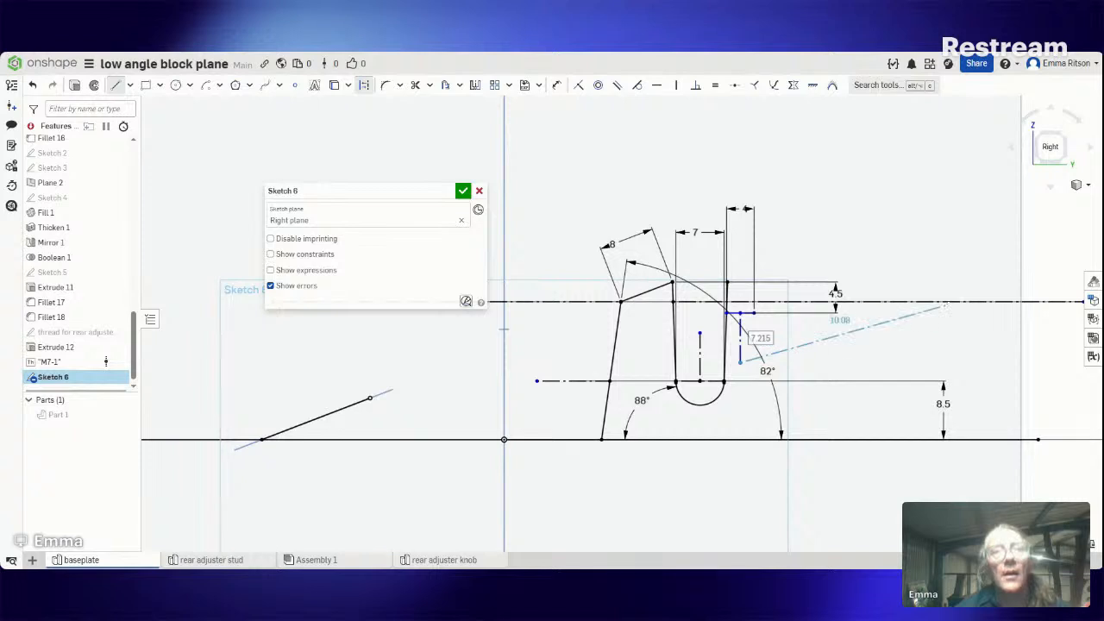
{"action": "key", "text": "Escape"}
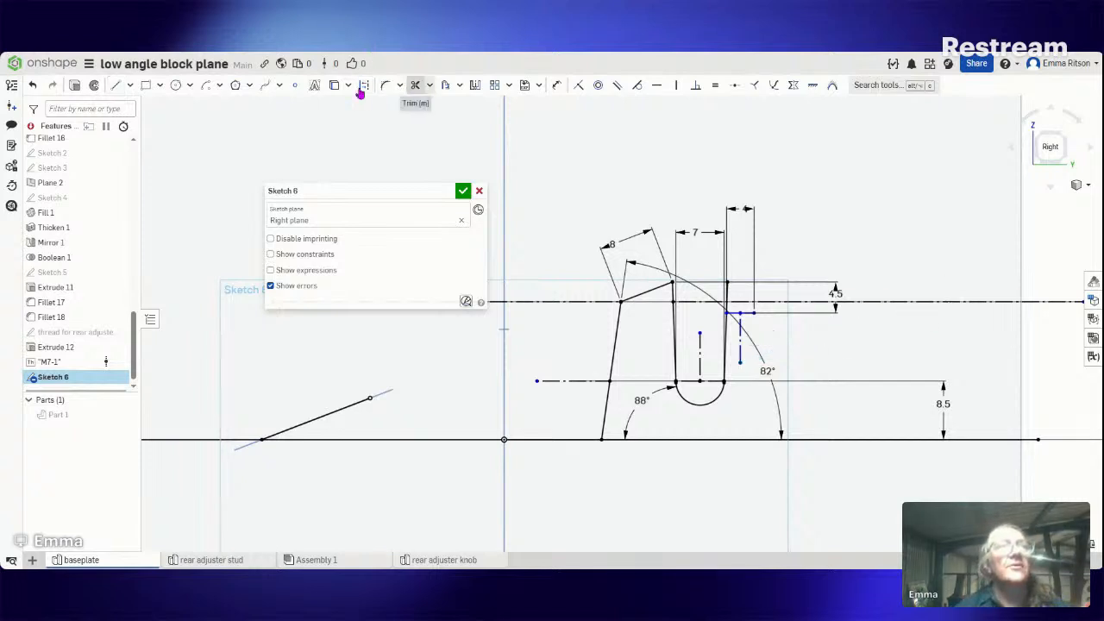
Step: Mirror the slot's side line nearest the 4 mm line about the new vertical construction line to form the short upright's outer side
{"action": "left_click", "coordinate": [474, 85]}
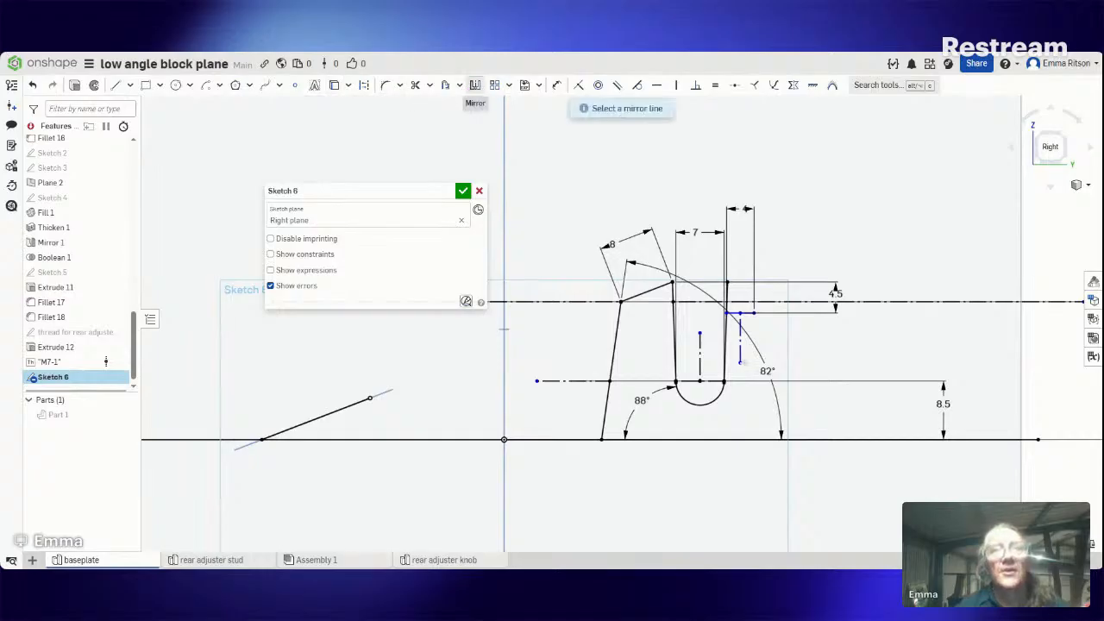
{"action": "left_click", "coordinate": [739, 343]}
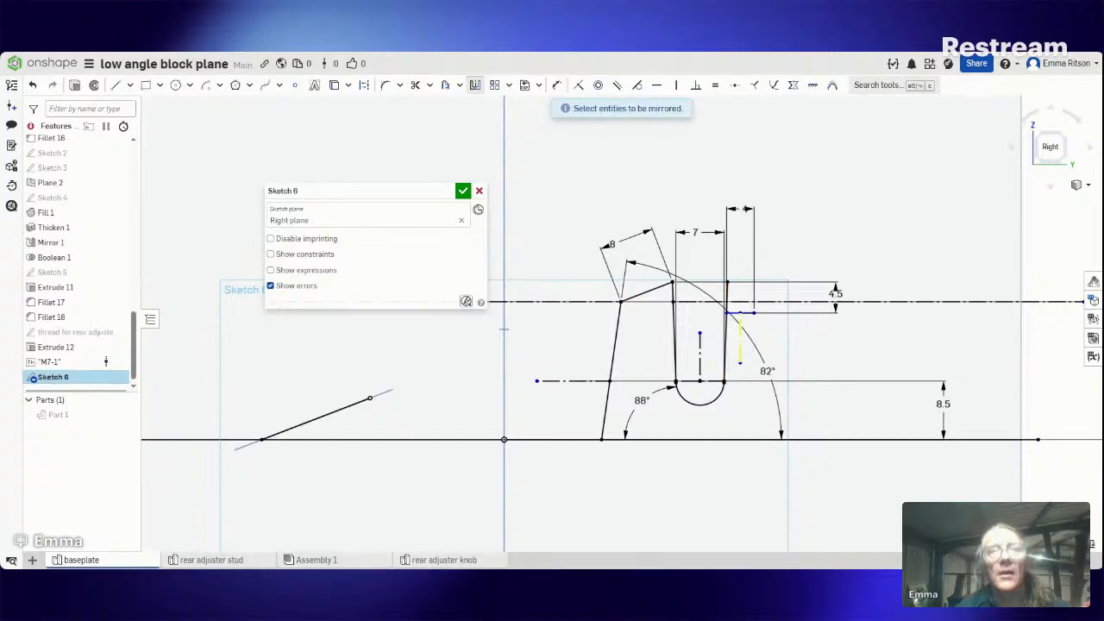
{"action": "left_click", "coordinate": [726, 341]}
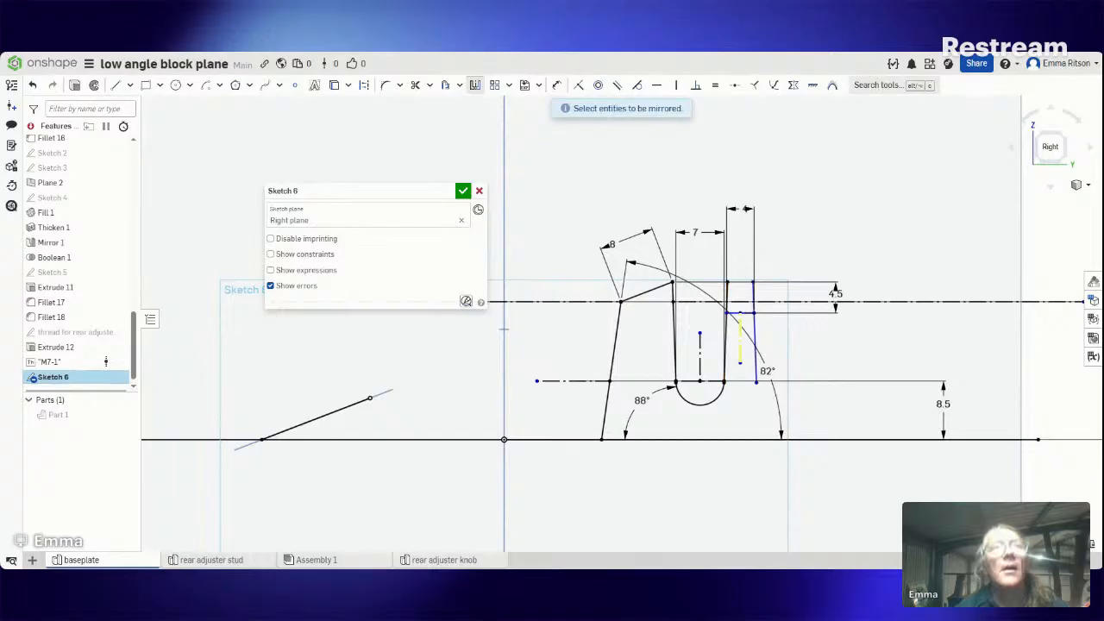
Step: Trim the parts of both short-upright side lines that project above the 4 mm line
{"action": "left_click", "coordinate": [415, 85]}
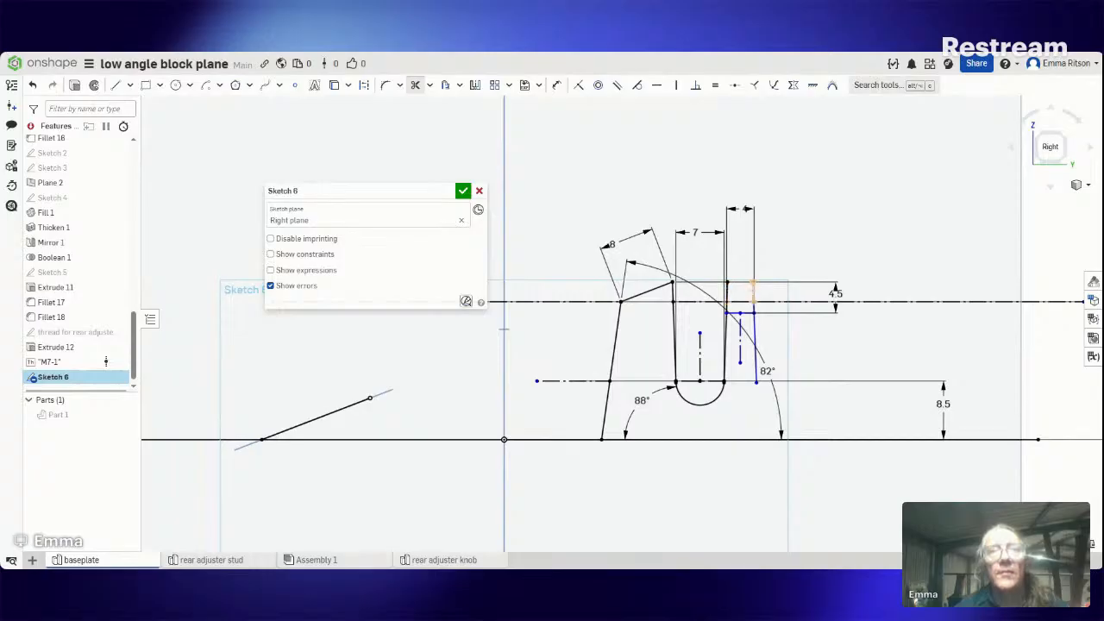
{"action": "left_click", "coordinate": [727, 293]}
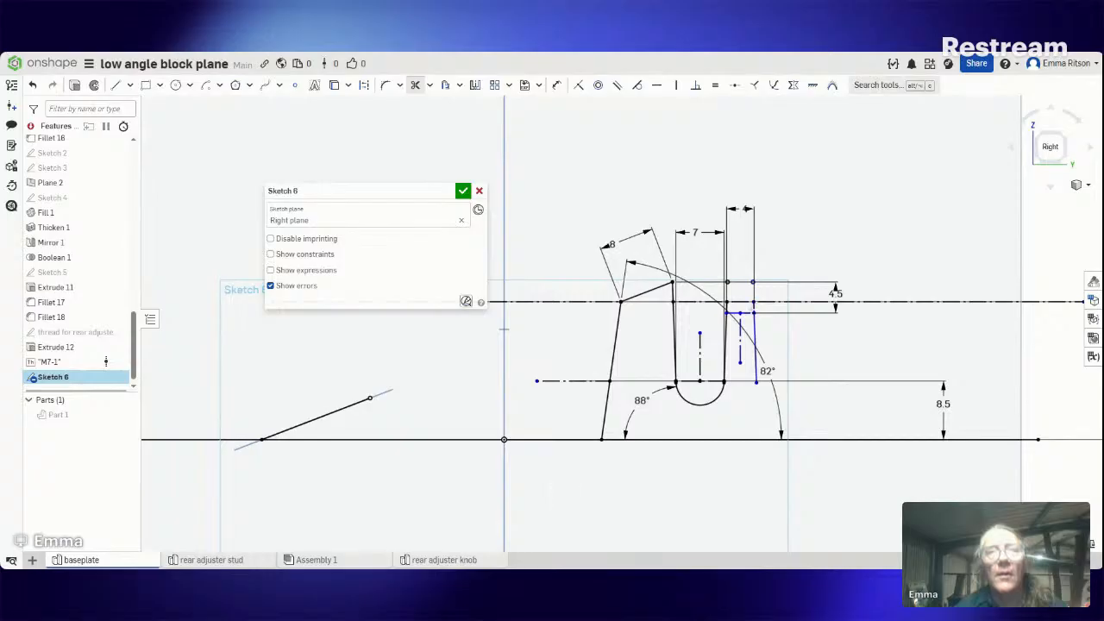
{"action": "left_click", "coordinate": [726, 308]}
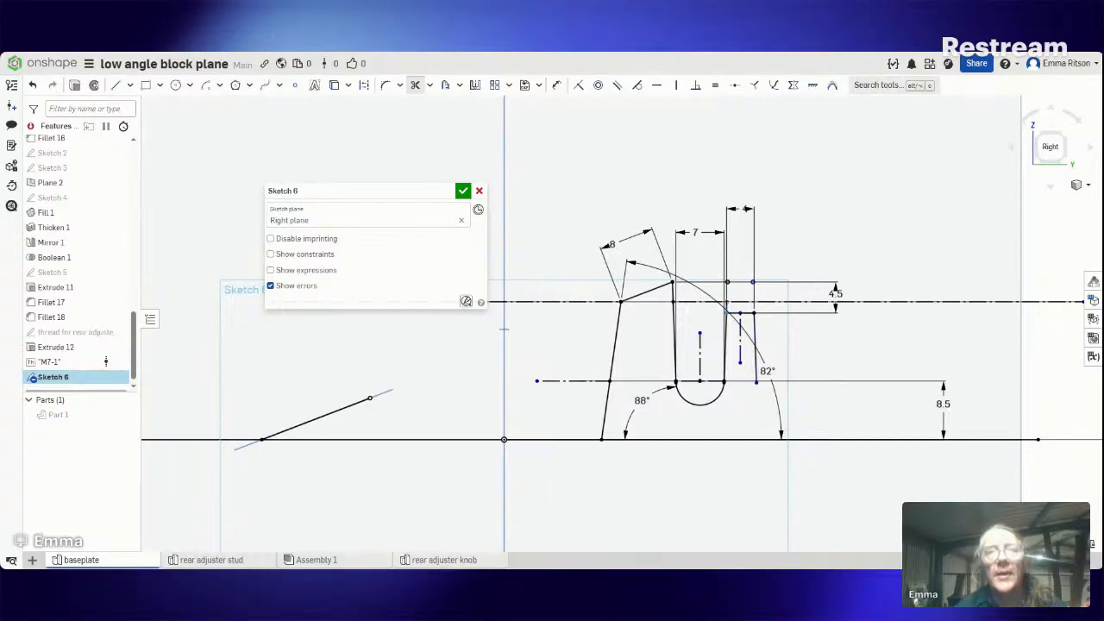
{"action": "left_click", "coordinate": [726, 308]}
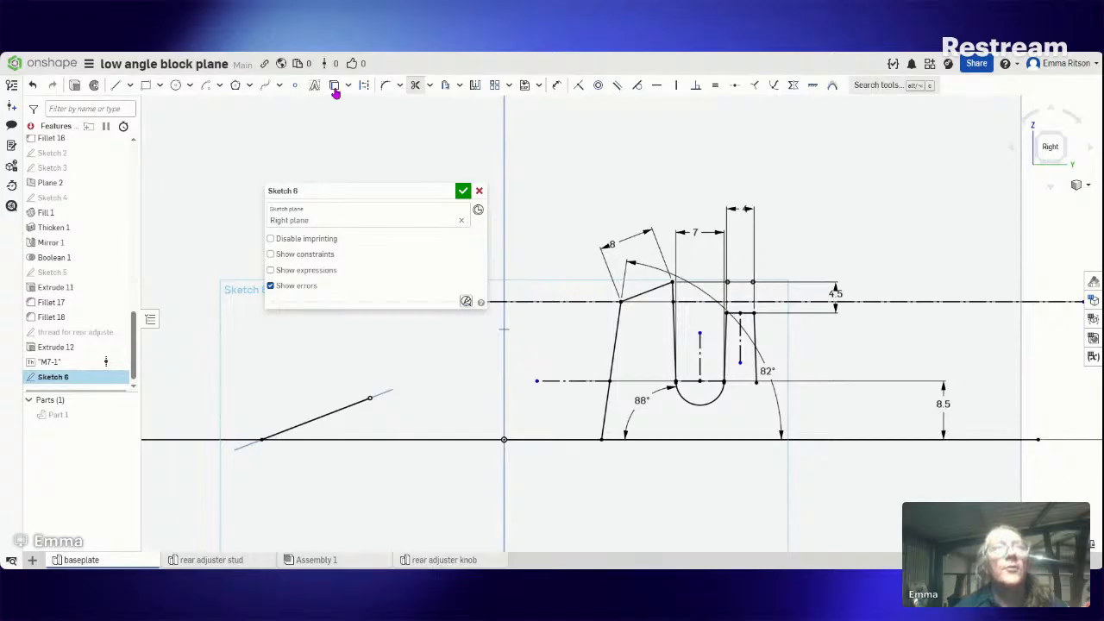
Step: Fillet both upper corners of the short upright with a 1.7 mm radius
{"action": "left_click", "coordinate": [386, 84]}
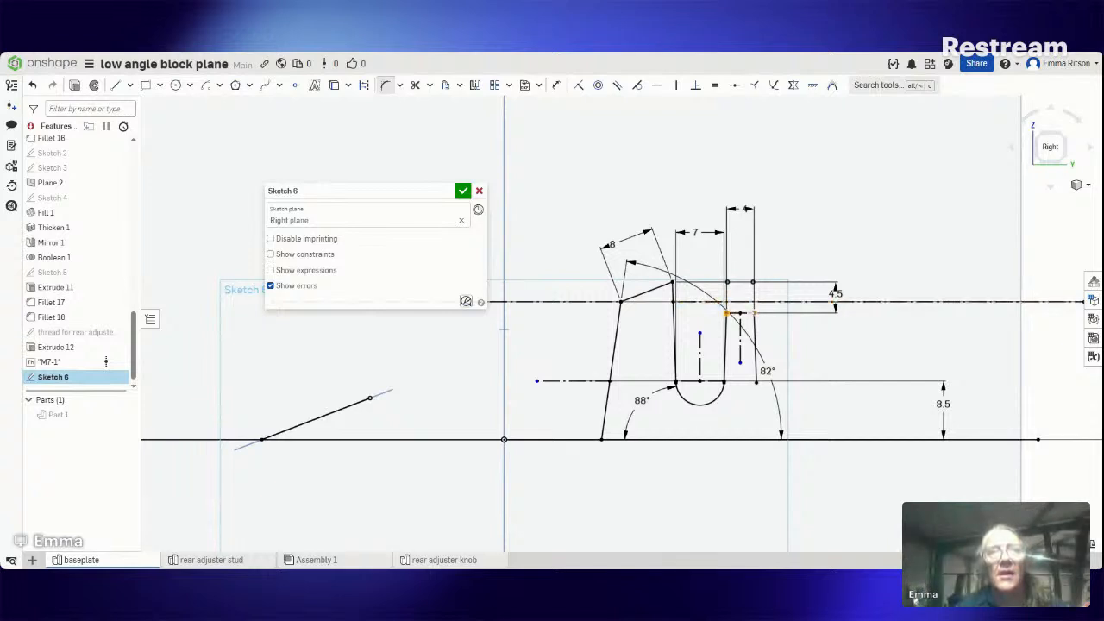
{"action": "left_click", "coordinate": [727, 312]}
{"action": "double_click", "coordinate": [706, 358]}
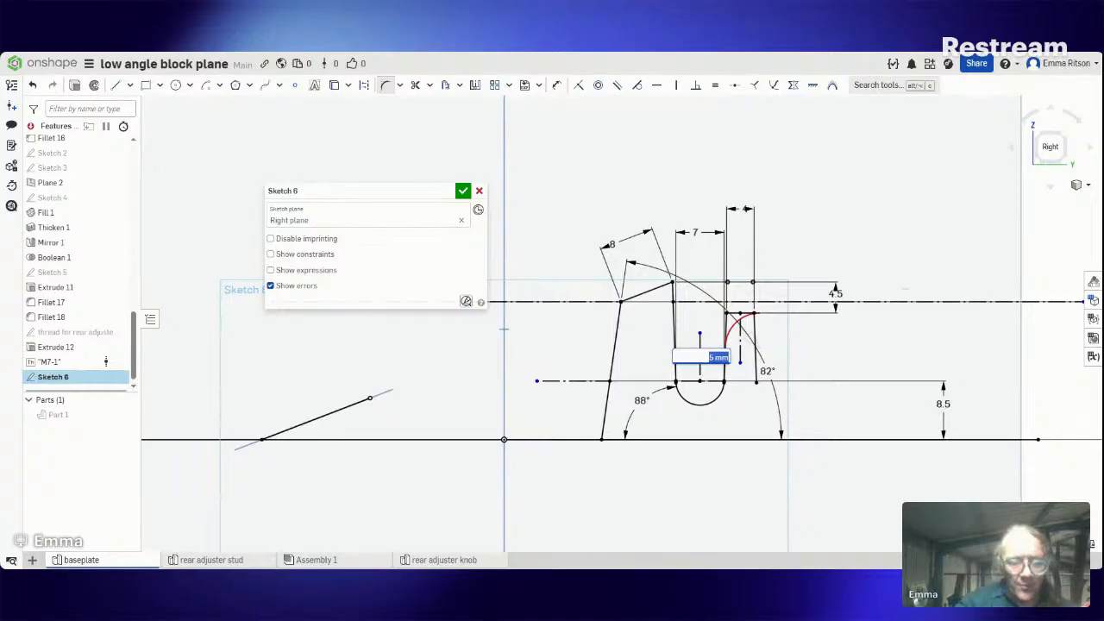
{"action": "type", "text": "1.7"}
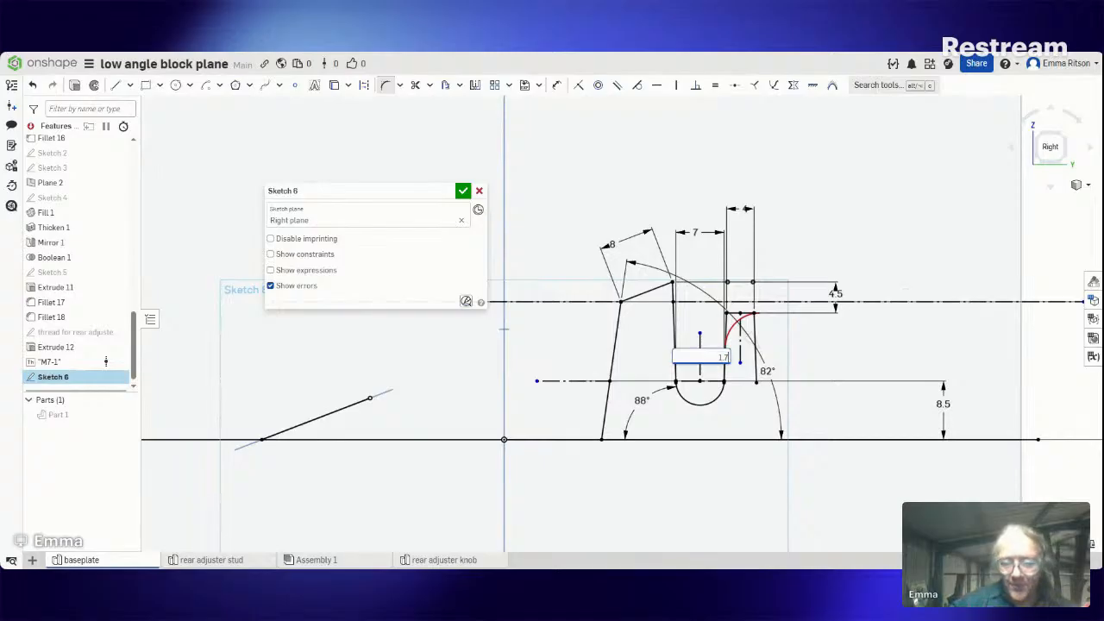
{"action": "key", "text": "Escape"}
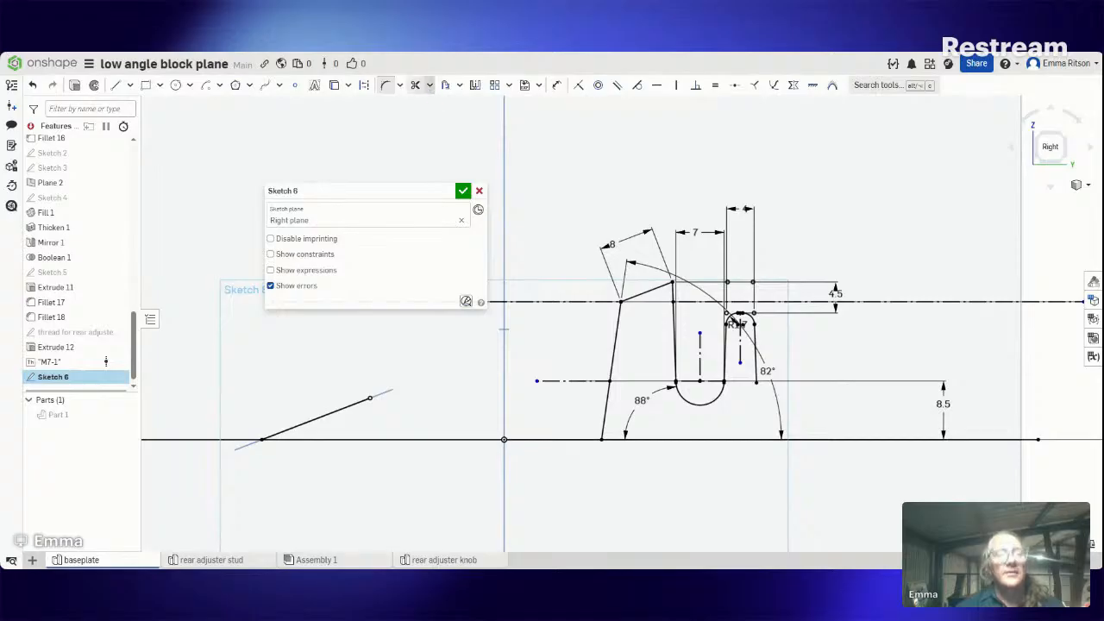
Step: Extend the short upright's outer side line down to the baseline and trim the baseline beyond the profile
{"action": "key", "text": "x"}
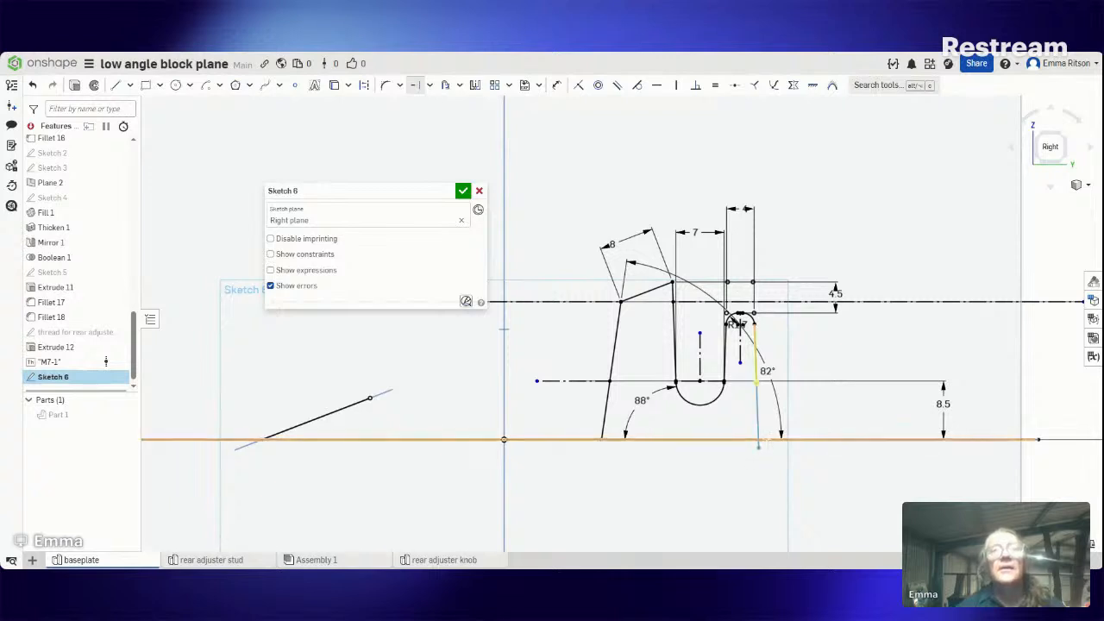
{"action": "left_click", "coordinate": [775, 457]}
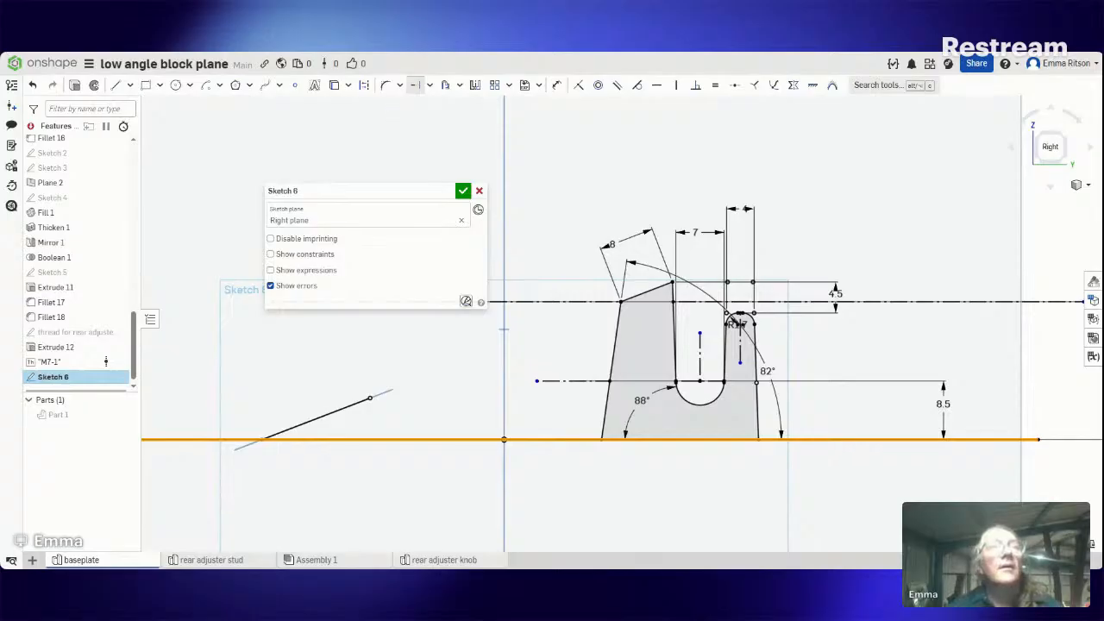
{"action": "key", "text": "m"}
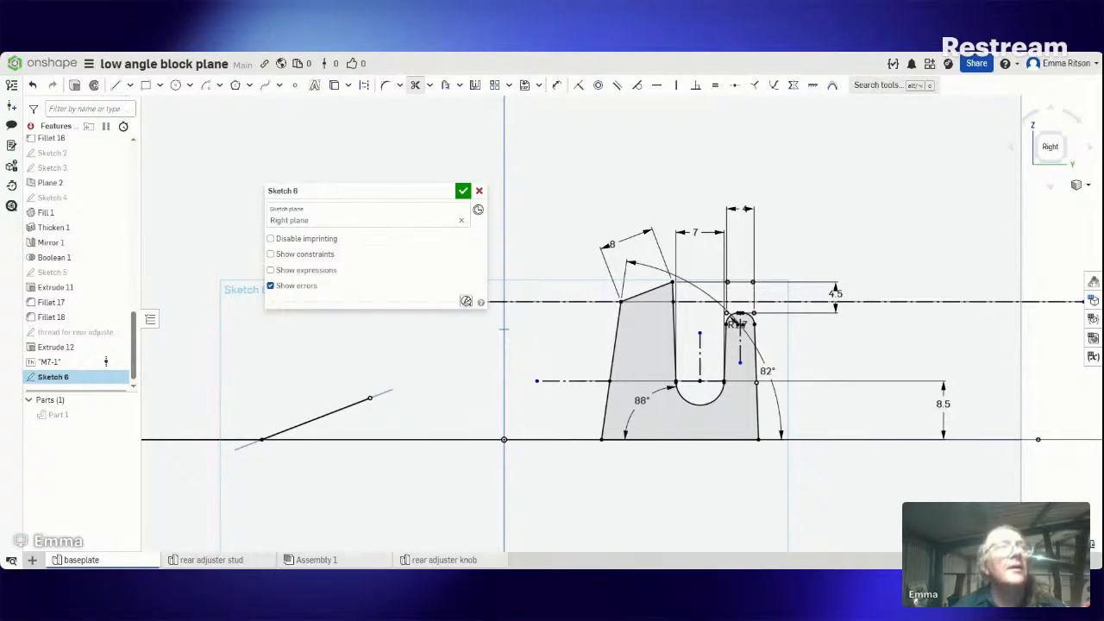
Step: Draw a horizontal construction line about 21.5 mm long across the tall upright, ending inside the slot, between the two existing horizontal construction lines
{"action": "left_click", "coordinate": [117, 87]}
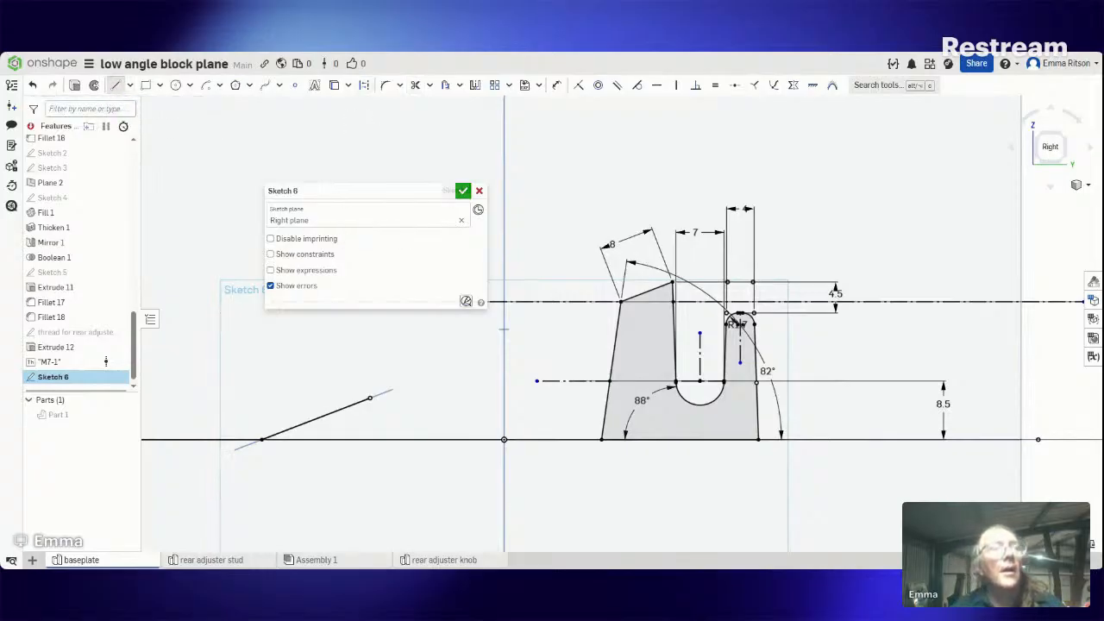
{"action": "left_click", "coordinate": [364, 85]}
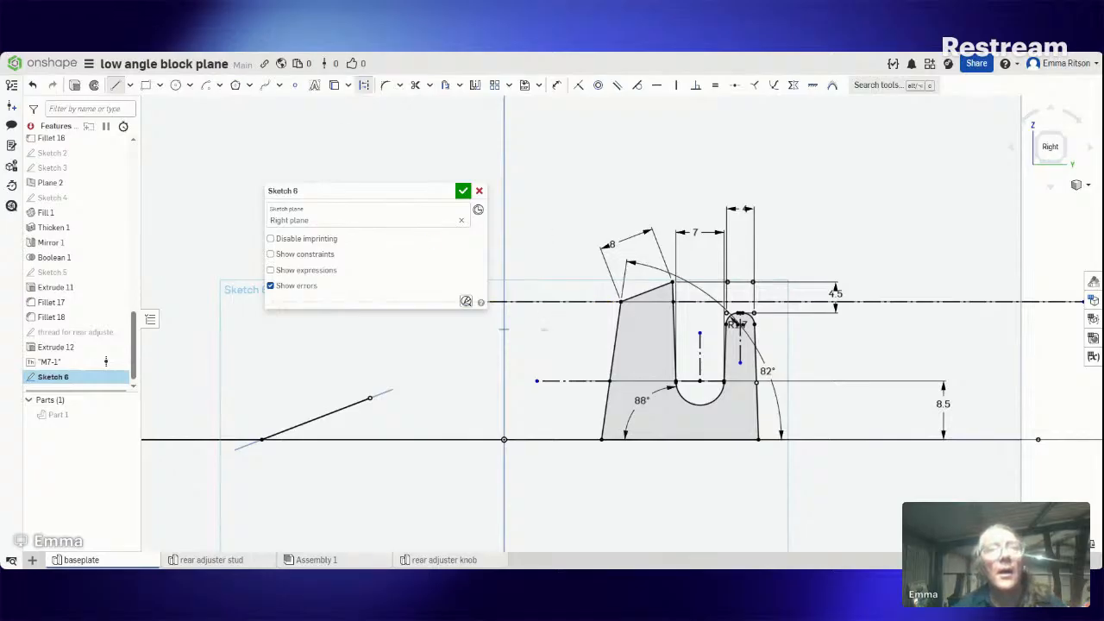
{"action": "left_click", "coordinate": [536, 337]}
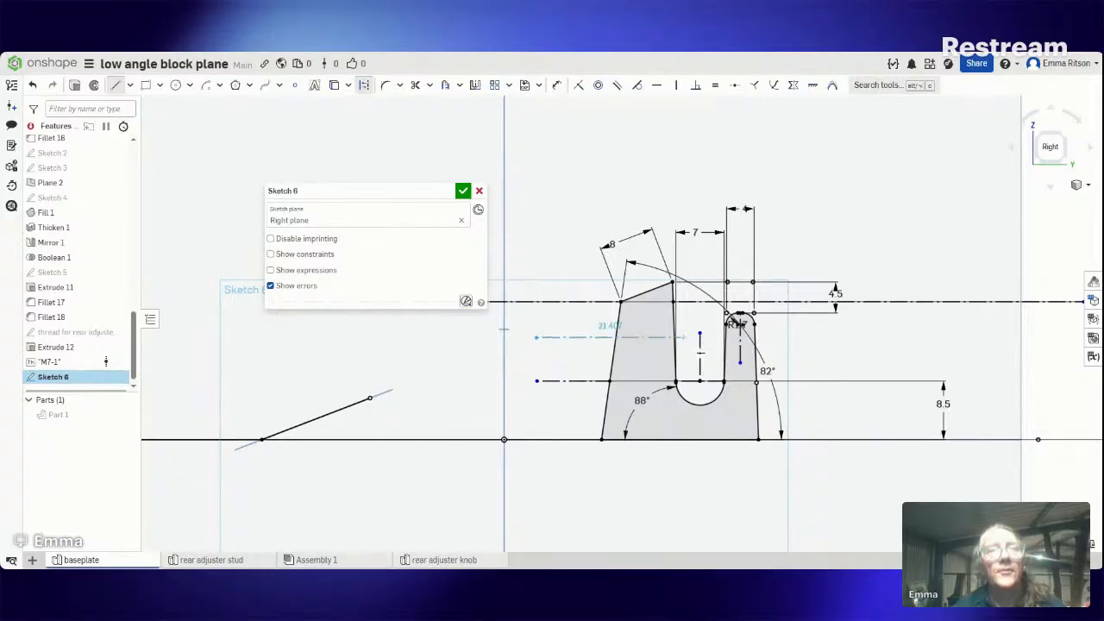
{"action": "left_click", "coordinate": [682, 337]}
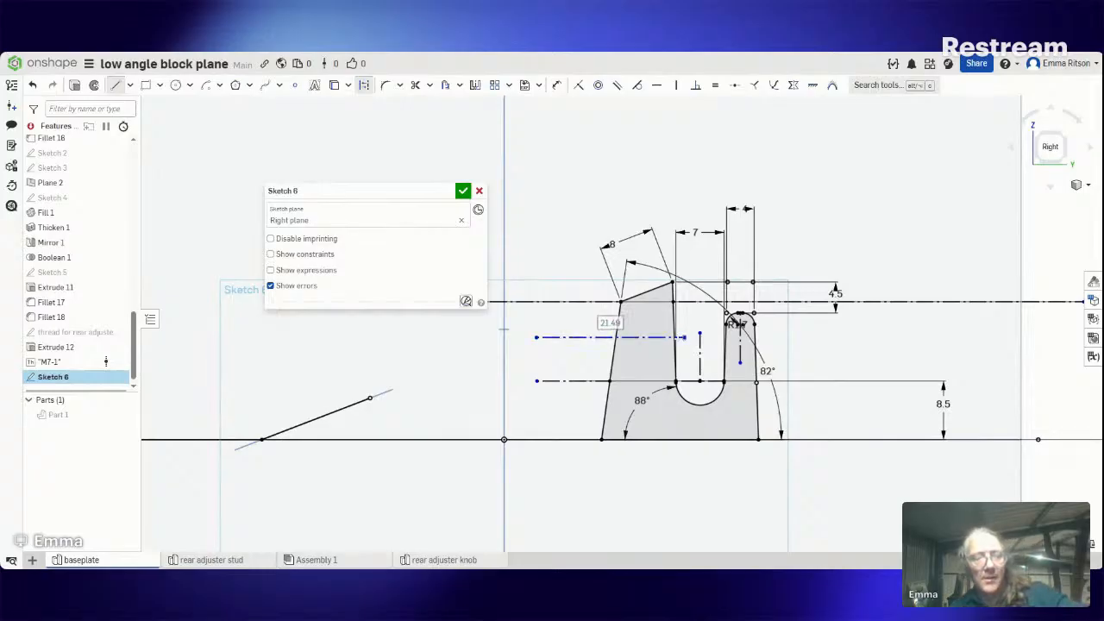
{"action": "key", "text": "Escape"}
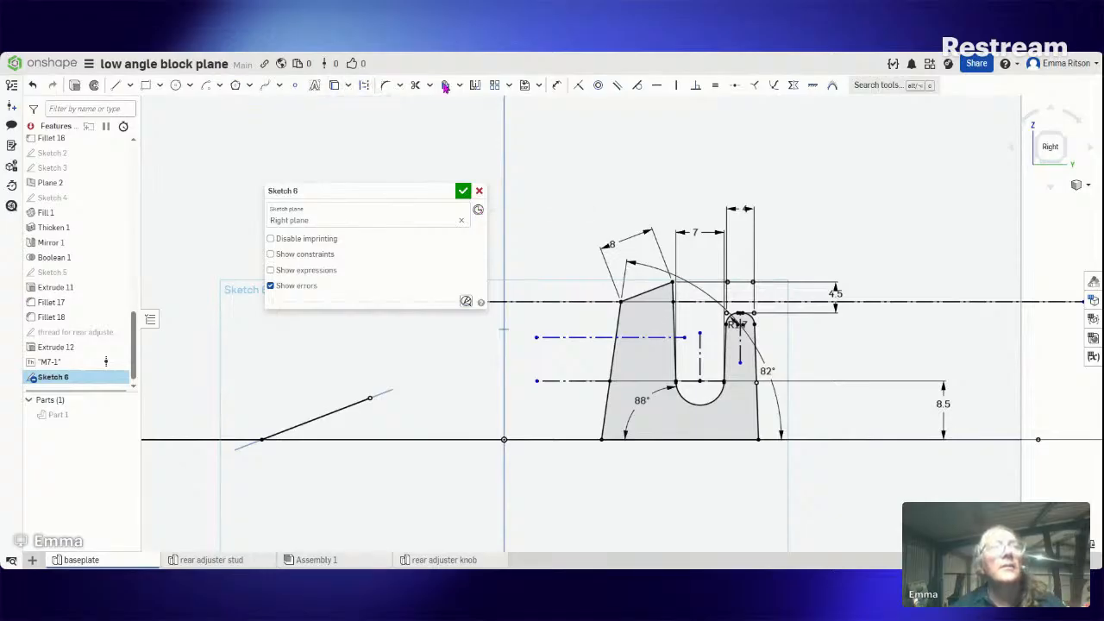
Step: Dimension the new horizontal construction line 4.5 mm below the upper horizontal construction line
{"action": "left_click", "coordinate": [556, 84]}
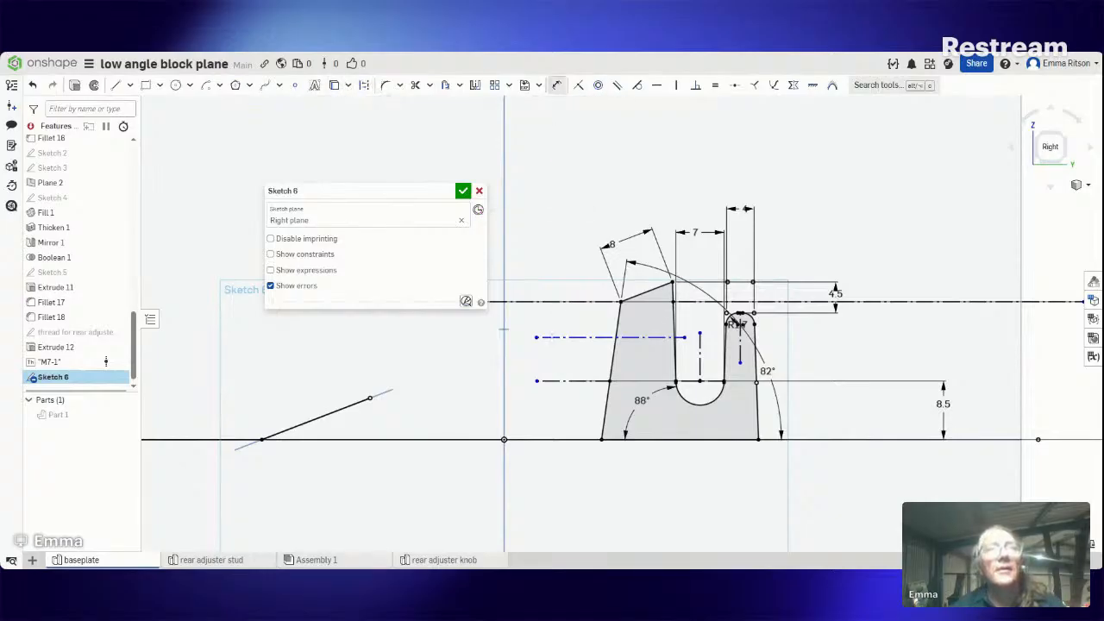
{"action": "left_click", "coordinate": [557, 337]}
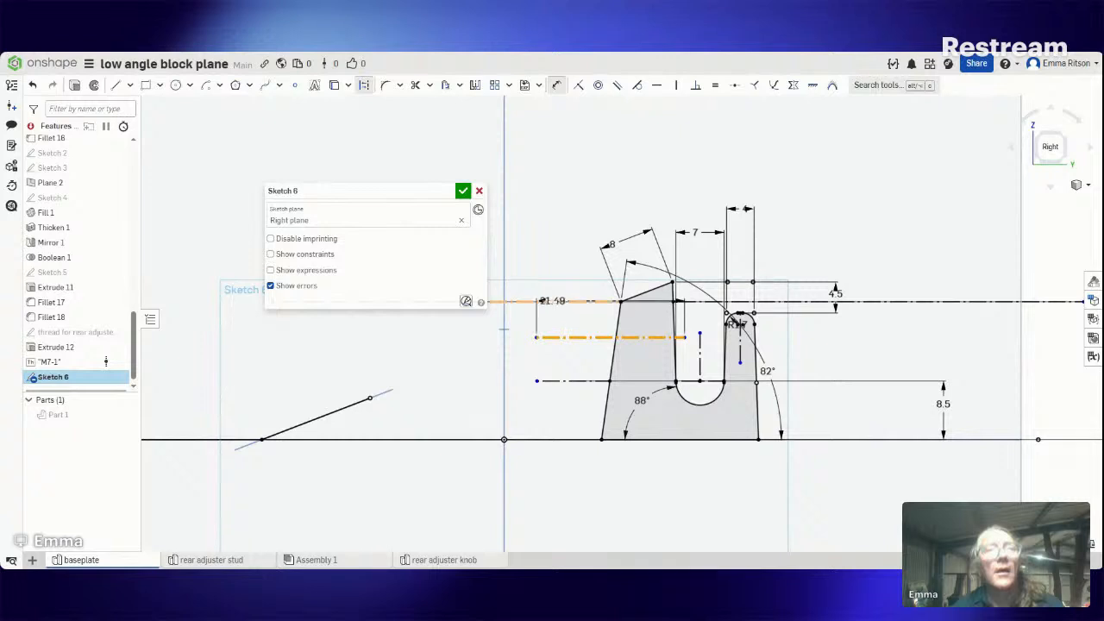
{"action": "left_click", "coordinate": [552, 301]}
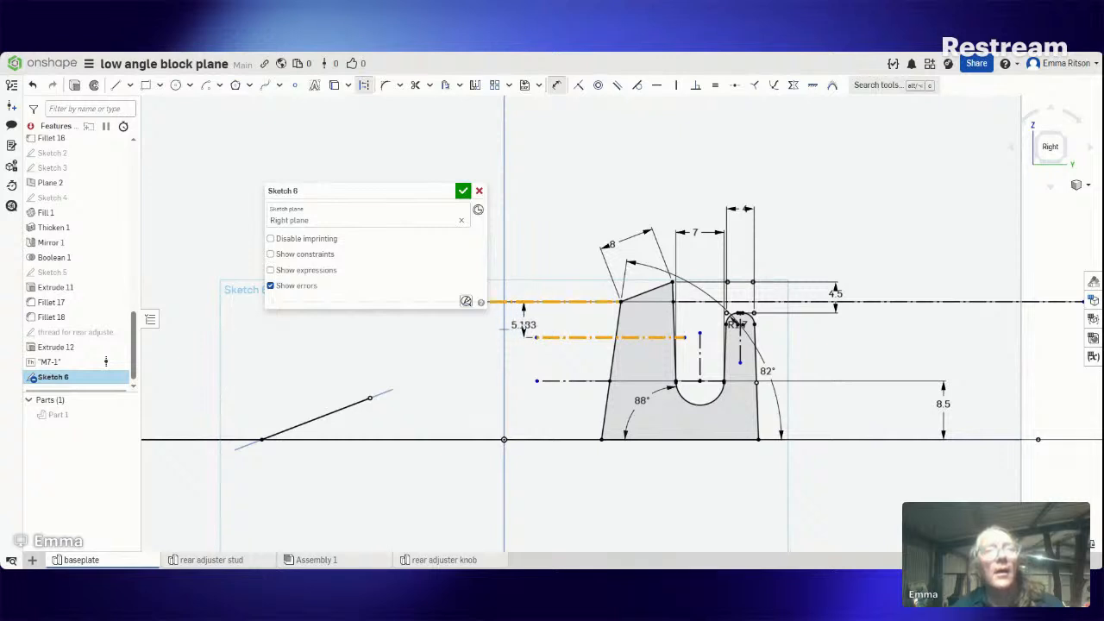
{"action": "left_click", "coordinate": [524, 326]}
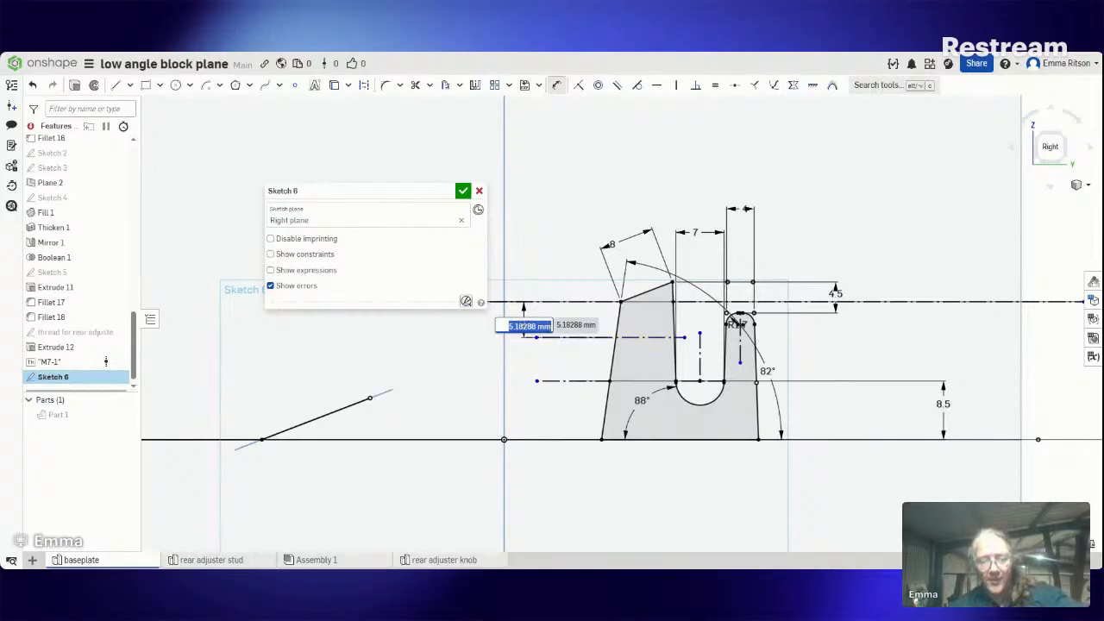
{"action": "type", "text": "4.5"}
{"action": "key", "text": "Return"}
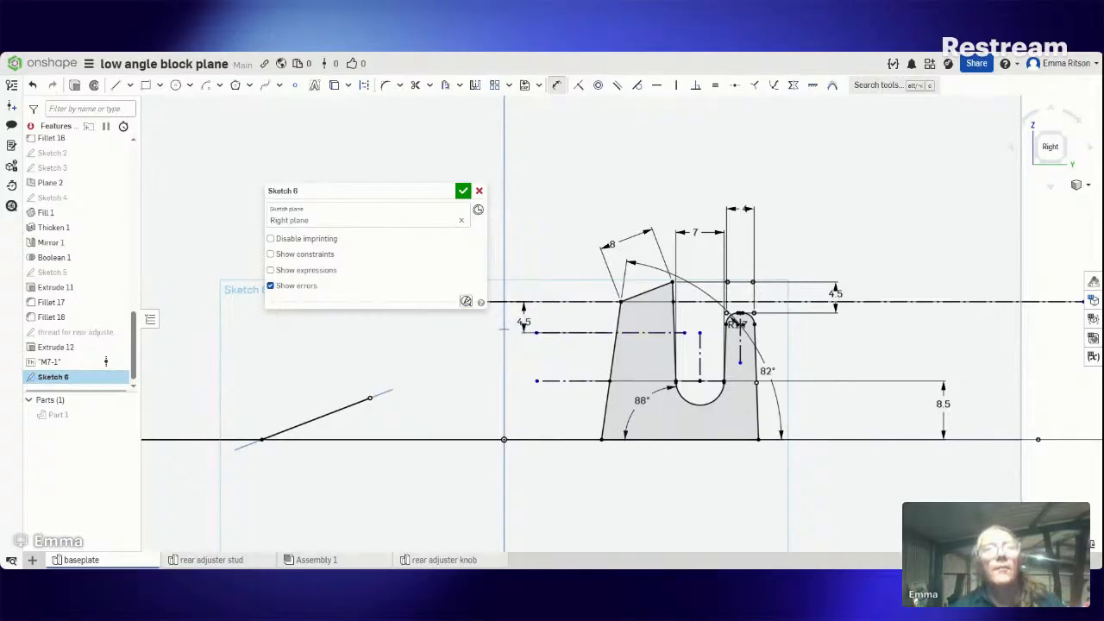
Step: Trim both ends of the new horizontal construction line back to the tall upright's side lines
{"action": "left_click", "coordinate": [415, 86]}
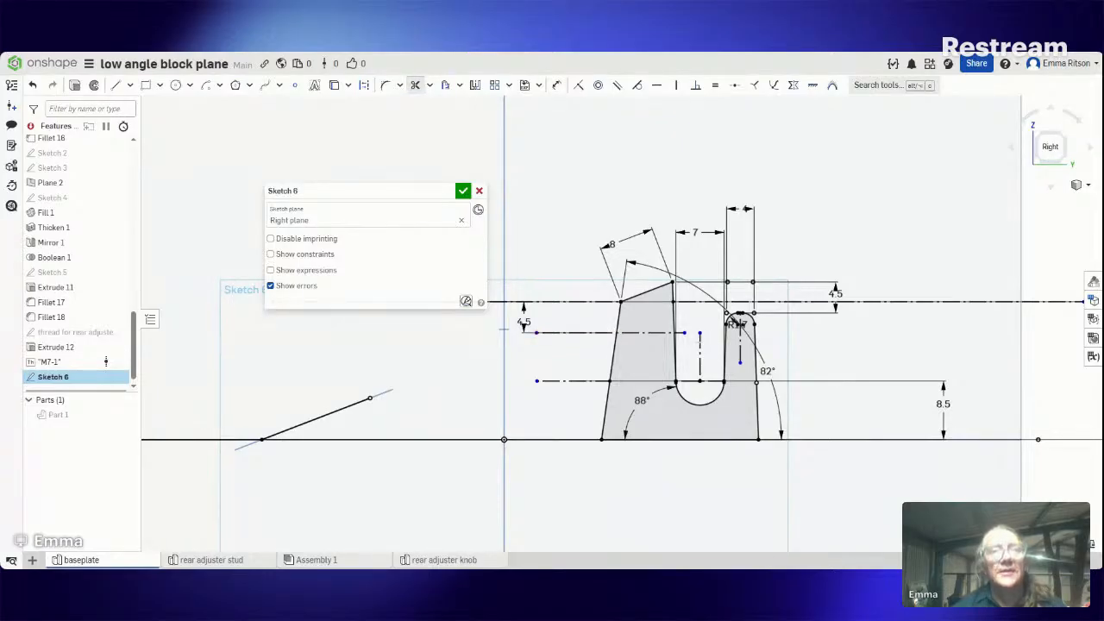
{"action": "left_click", "coordinate": [577, 332]}
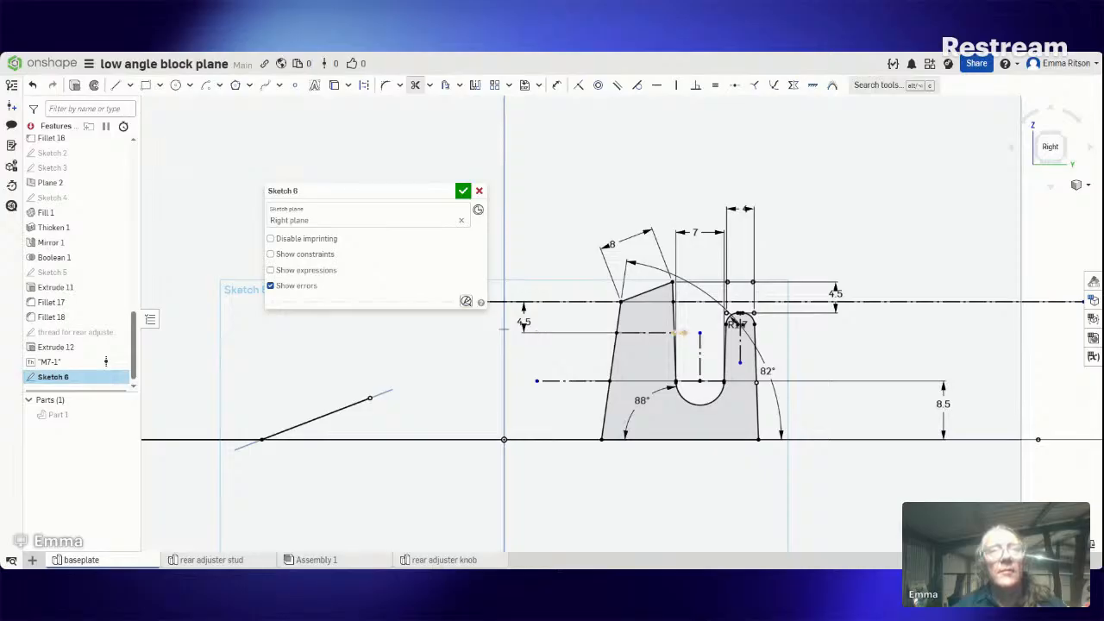
{"action": "left_click", "coordinate": [681, 333]}
Step: Draw a vertical construction line about 4.3 mm long downward from the midpoint of the trimmed construction line in the tall upright
{"action": "left_click", "coordinate": [115, 84]}
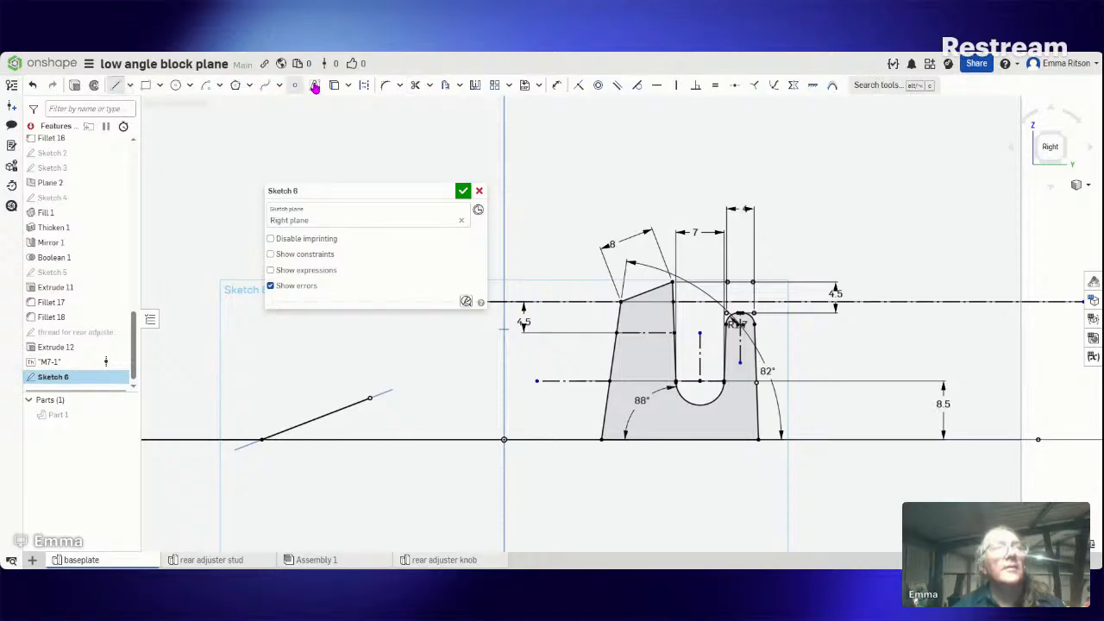
{"action": "left_click", "coordinate": [363, 86]}
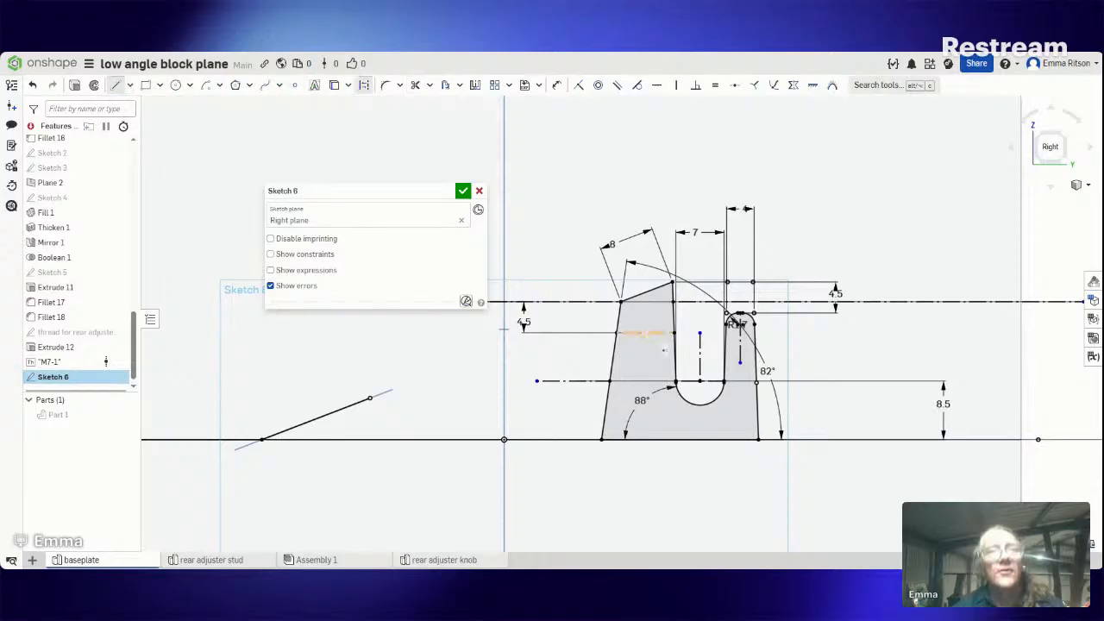
{"action": "left_click", "coordinate": [645, 332]}
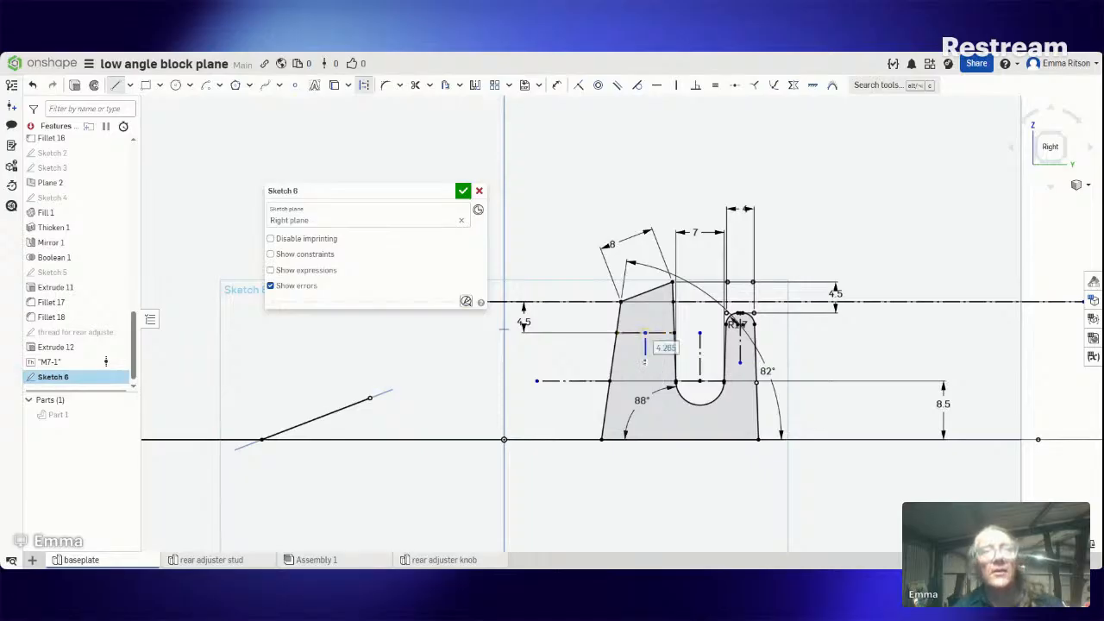
{"action": "left_click", "coordinate": [645, 362]}
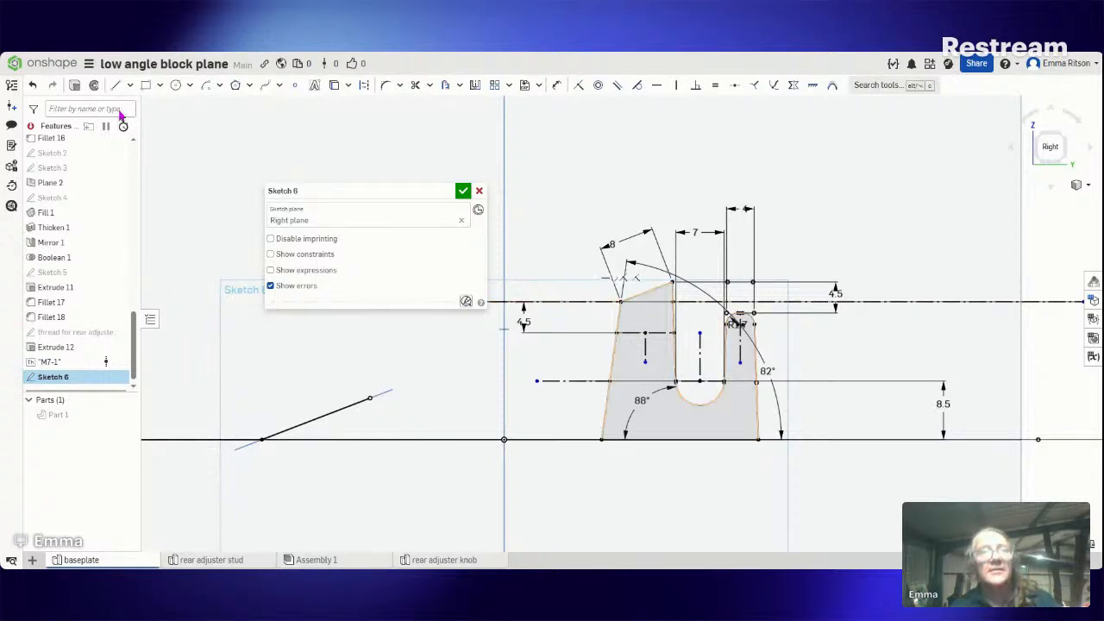
Step: Draw a circle about 5.4 mm in diameter centred on the trimmed construction line's midpoint, and undo its invalid diameter entry
{"action": "left_click", "coordinate": [175, 89]}
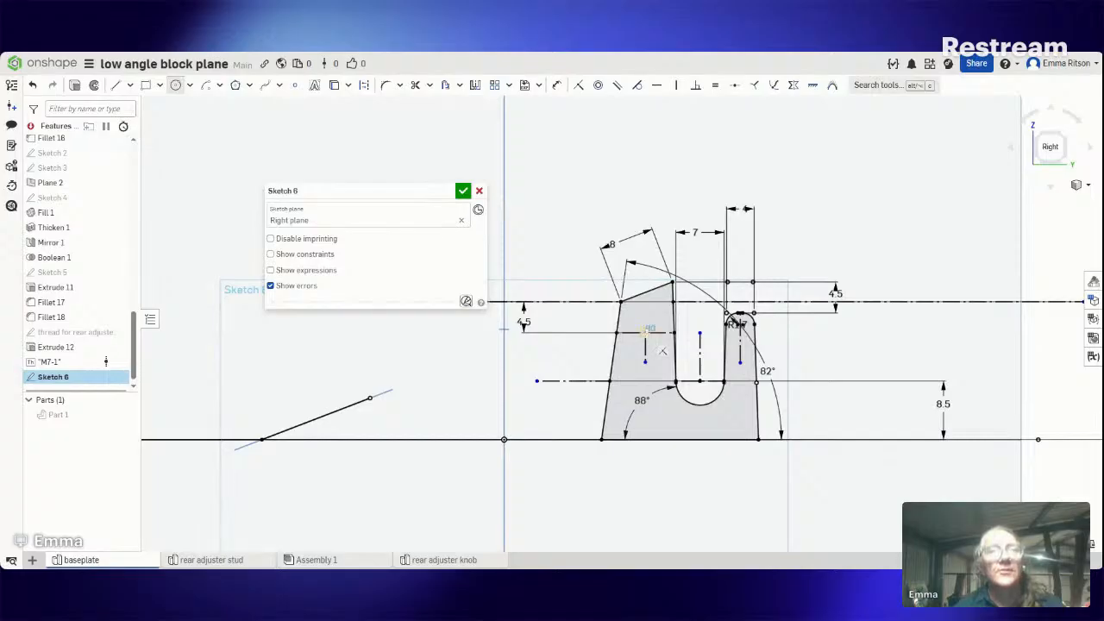
{"action": "left_click", "coordinate": [645, 332]}
{"action": "left_click", "coordinate": [660, 344]}
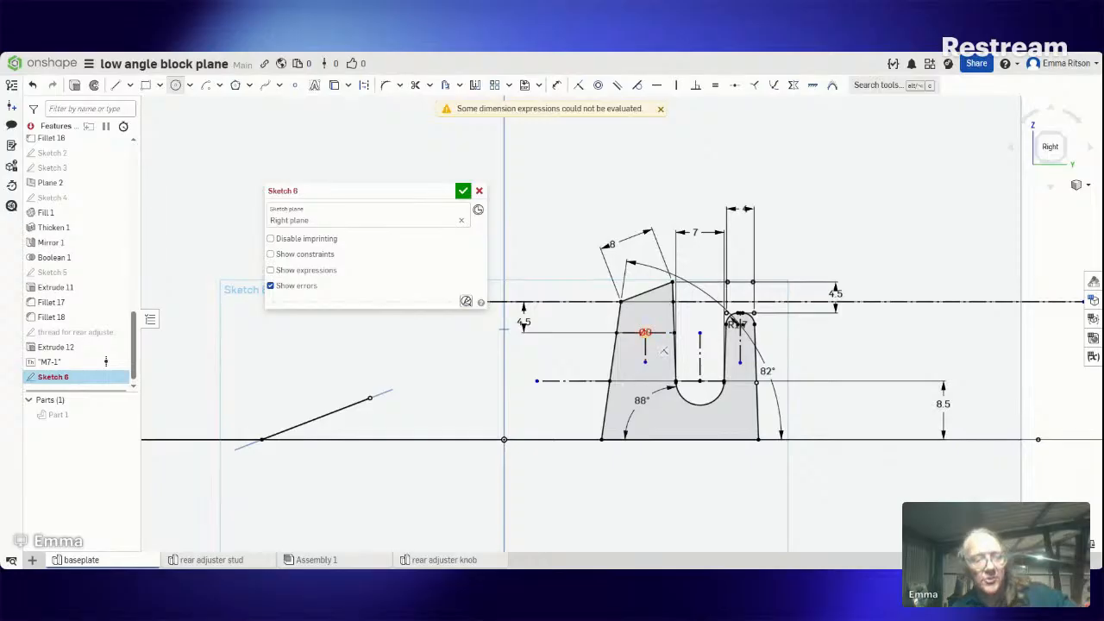
{"action": "key", "text": "Escape"}
{"action": "key", "text": "ctrl+z"}
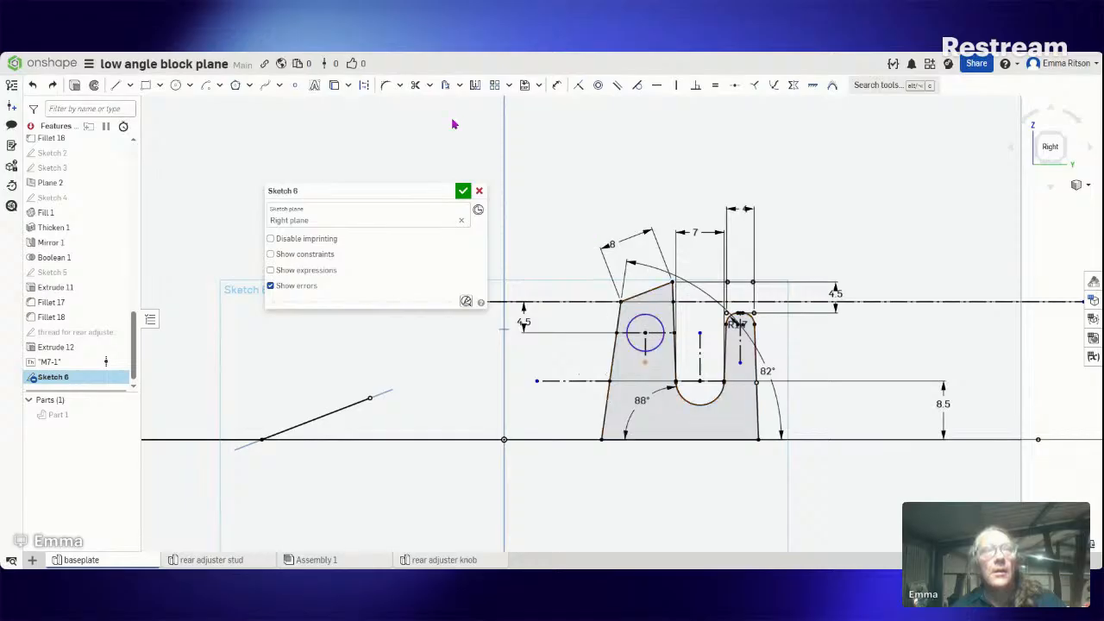
Step: Dimension the circle in the tall upright to a diameter of 3 mm
{"action": "left_click", "coordinate": [557, 84]}
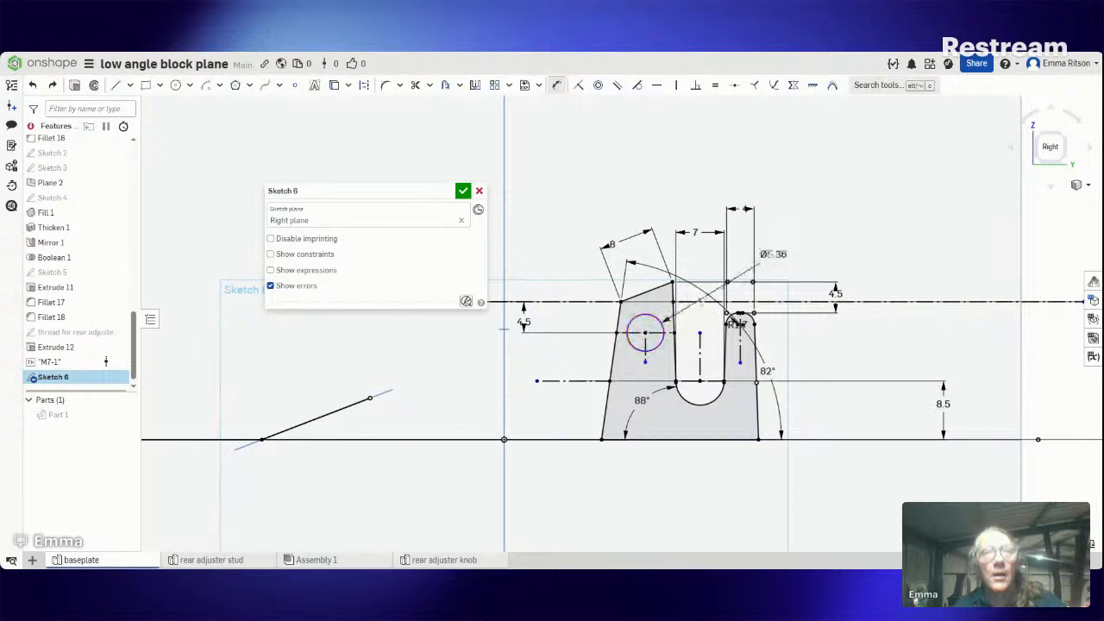
{"action": "left_click", "coordinate": [762, 255]}
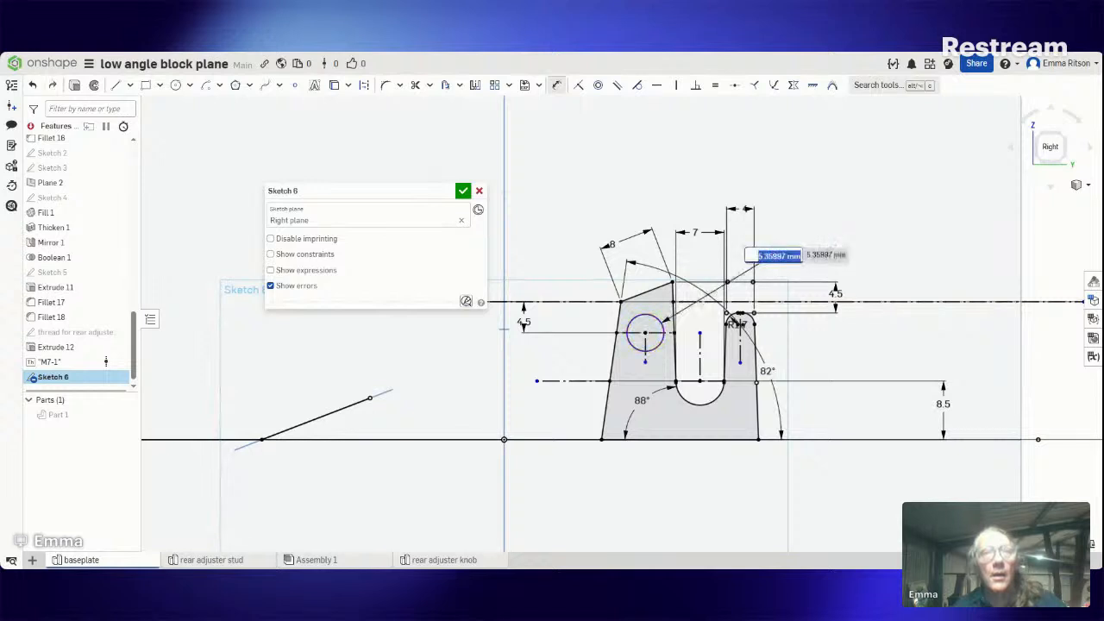
{"action": "type", "text": "3"}
{"action": "key", "text": "Return"}
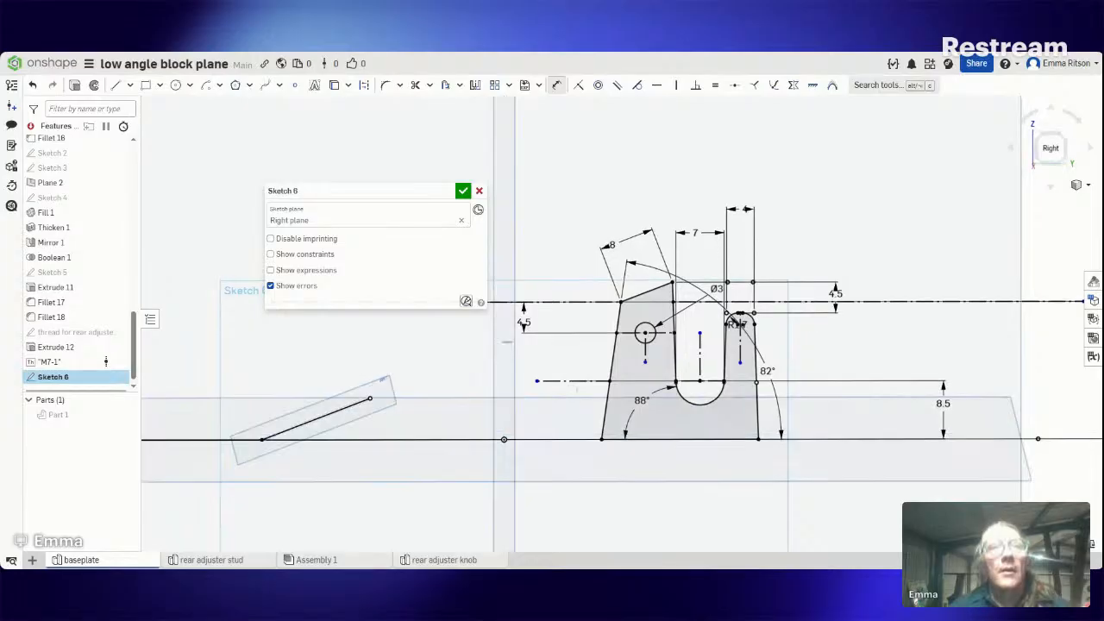
Step: Close the profile sketch and start extruding it as a new solid, trying the Symmetric option before returning to one-sided
{"action": "right_click_drag", "start_coordinate": [507, 341], "coordinate": [310, 358]}
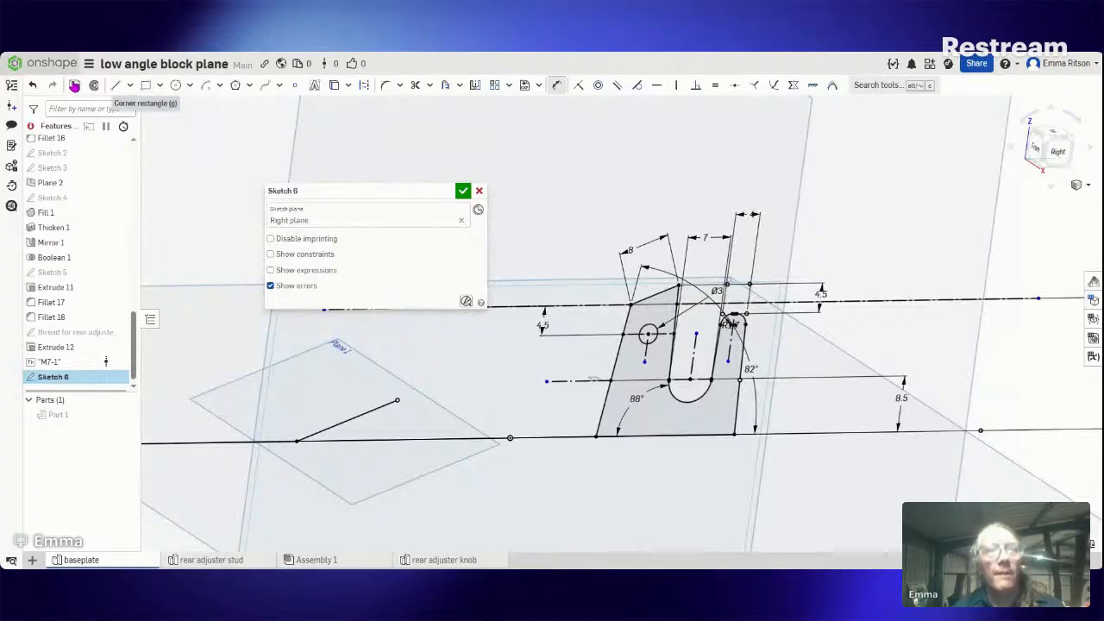
{"action": "left_click", "coordinate": [75, 85]}
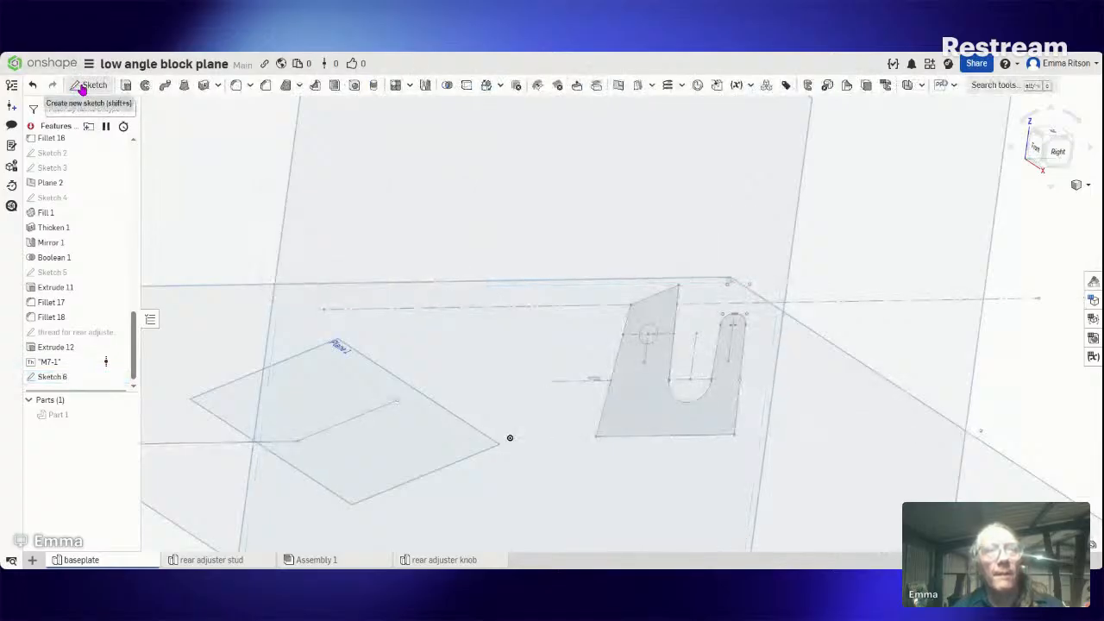
{"action": "key", "text": "shift+e"}
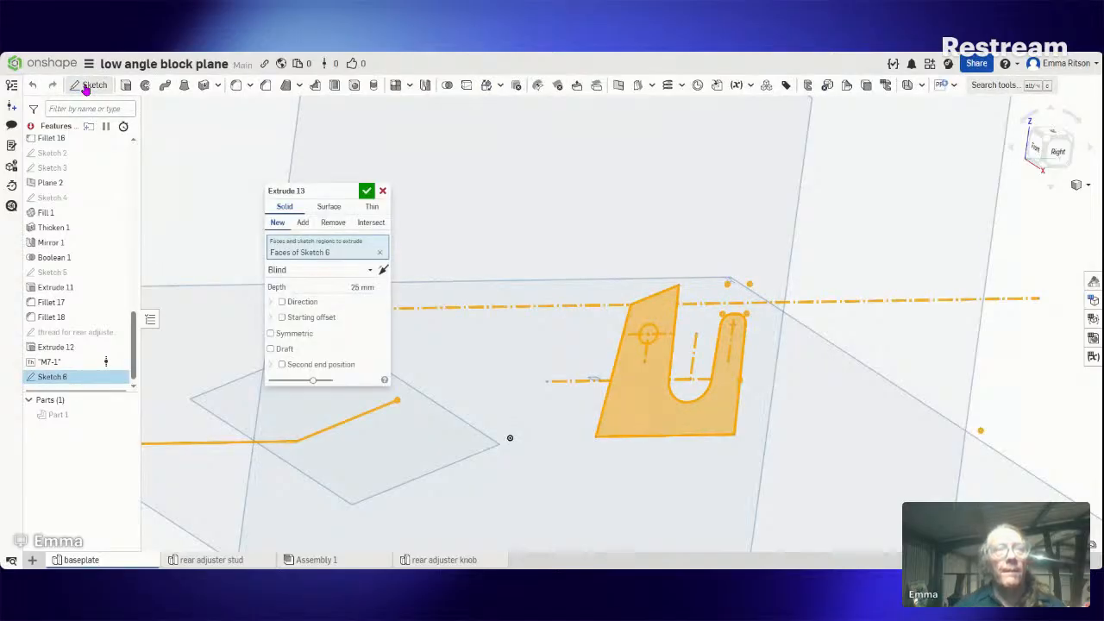
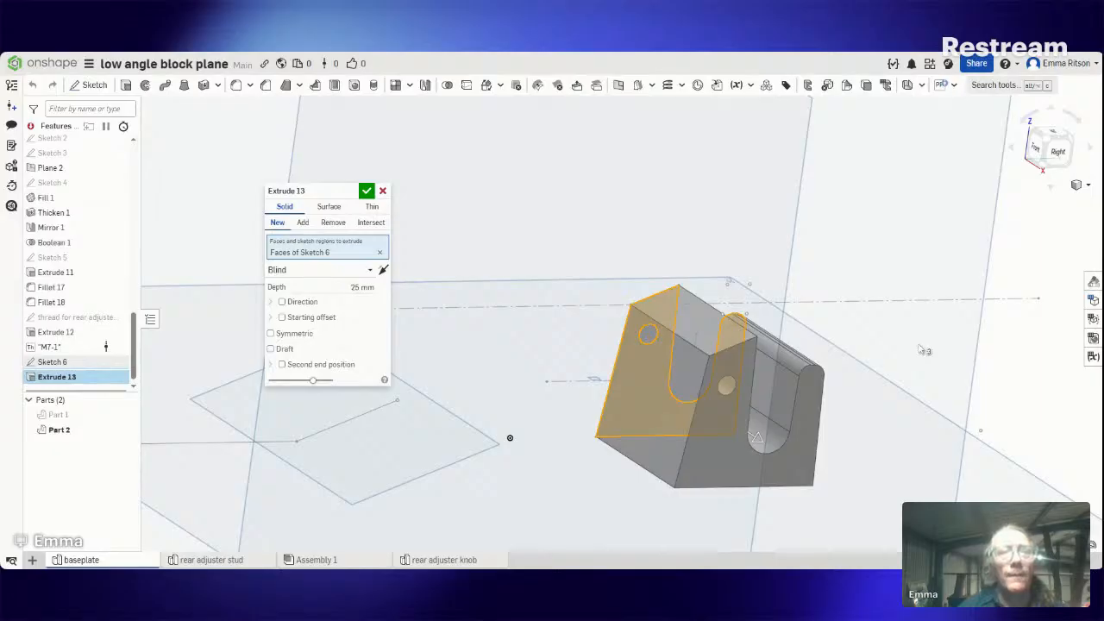
{"action": "right_click_drag", "start_coordinate": [931, 341], "coordinate": [958, 336]}
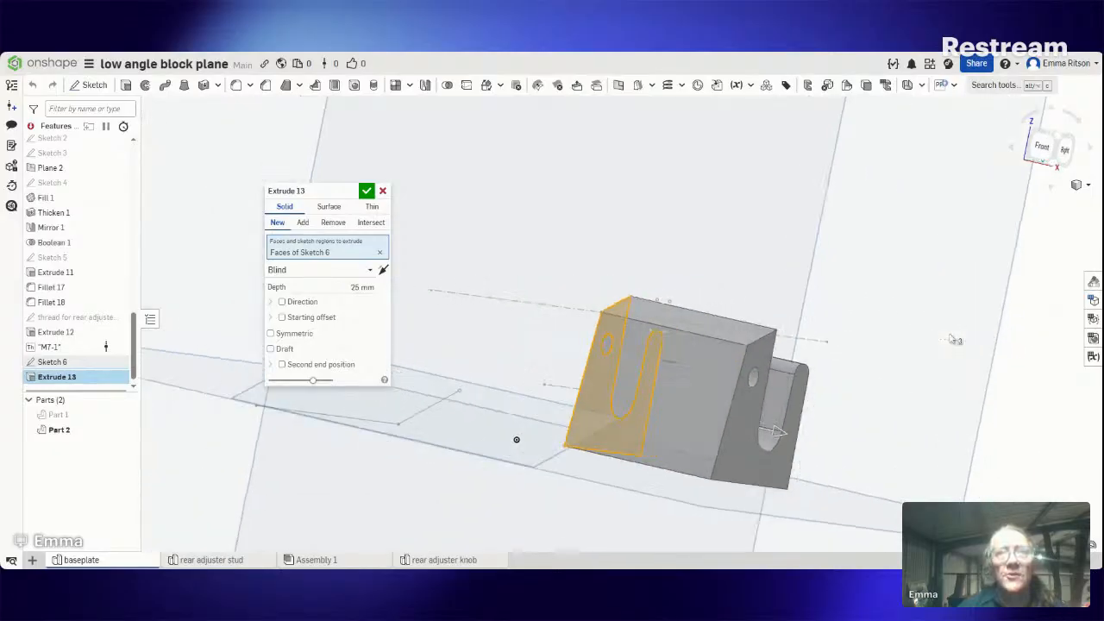
{"action": "left_click", "coordinate": [1043, 147]}
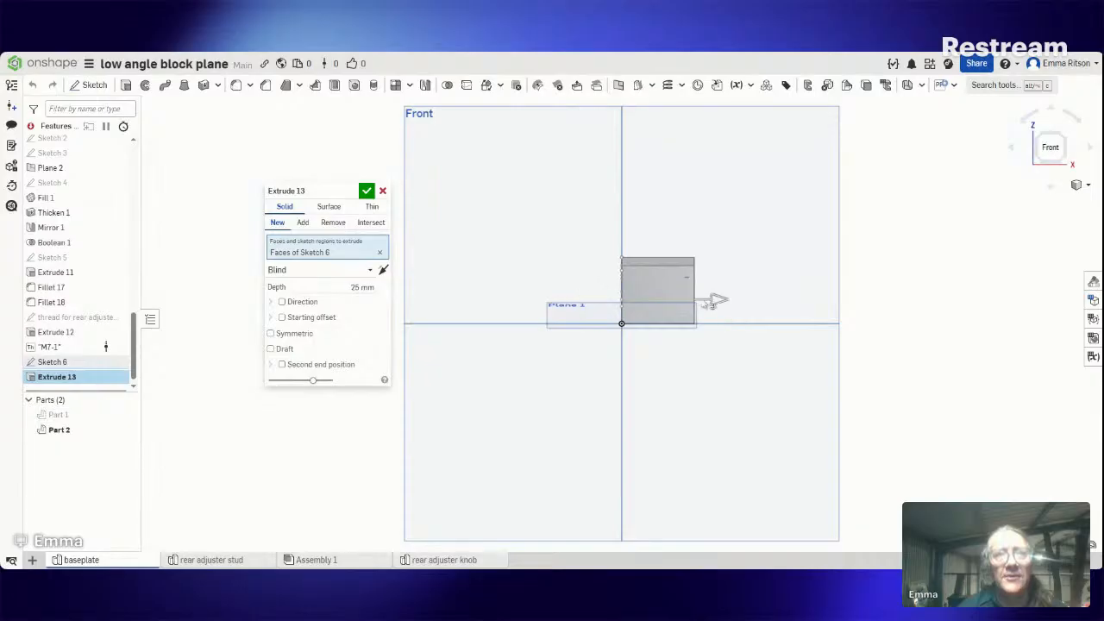
{"action": "left_click", "coordinate": [271, 333]}
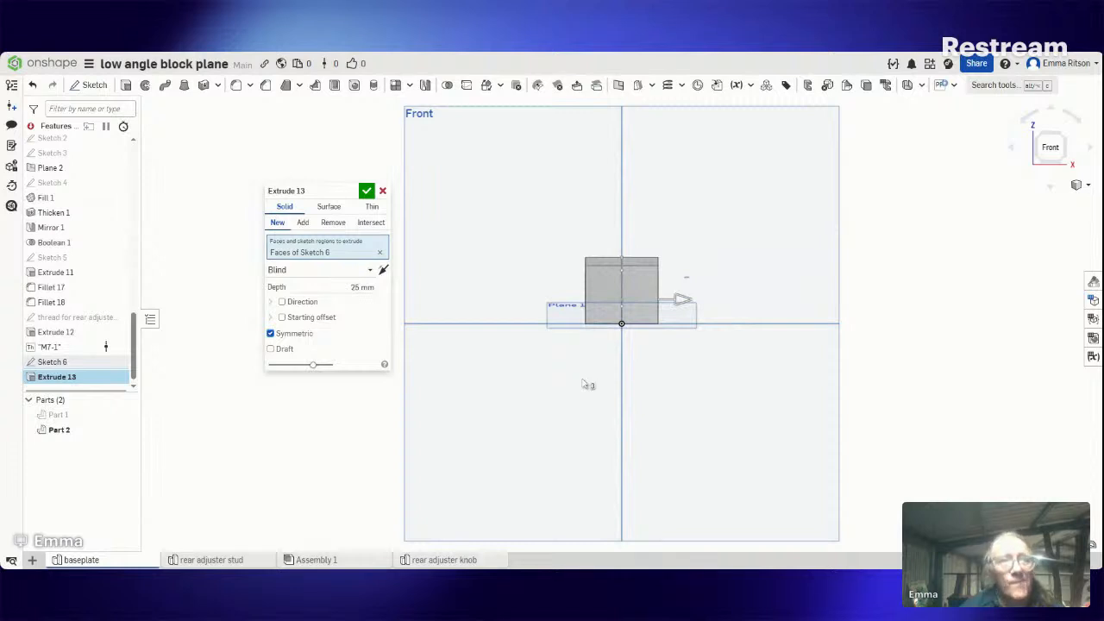
{"action": "left_click", "coordinate": [270, 333]}
Step: Set the one-sided extrusion depth of the stud support to 6.5 mm and accept the extrusion
{"action": "left_click", "coordinate": [334, 285]}
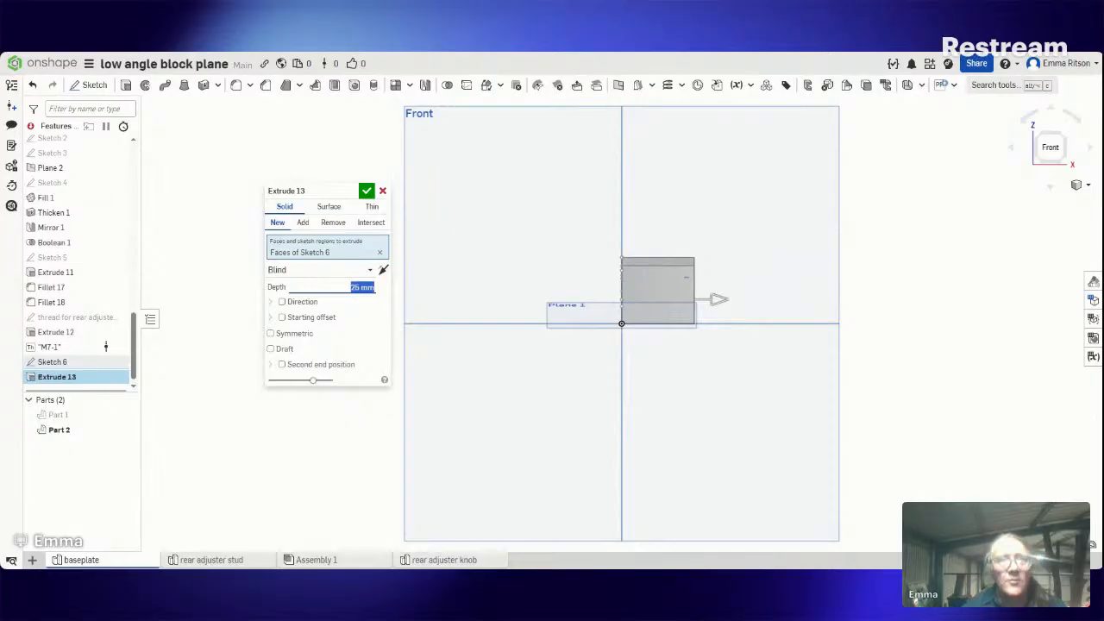
{"action": "type", "text": "5"}
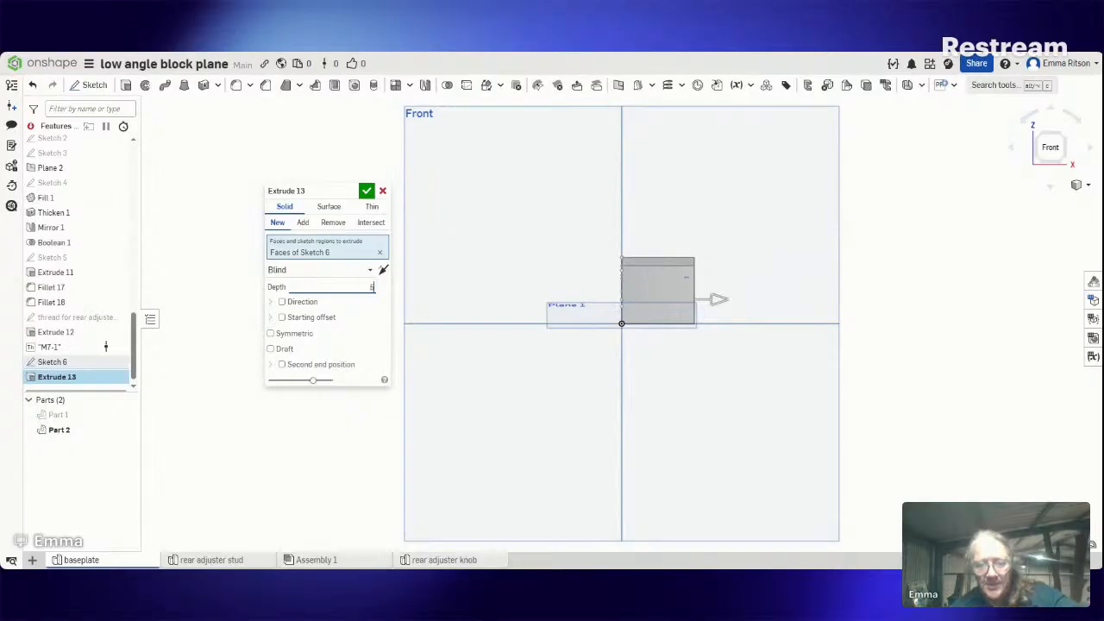
{"action": "type", "text": ".5"}
{"action": "key", "text": "Return"}
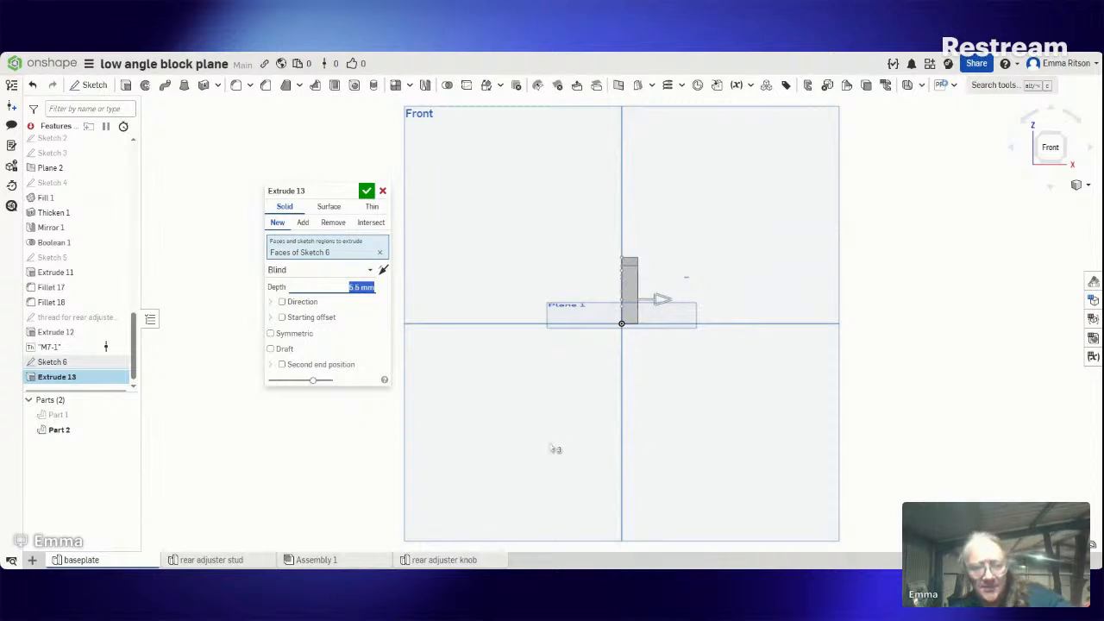
{"action": "type", "text": "6"}
{"action": "key", "text": "Return"}
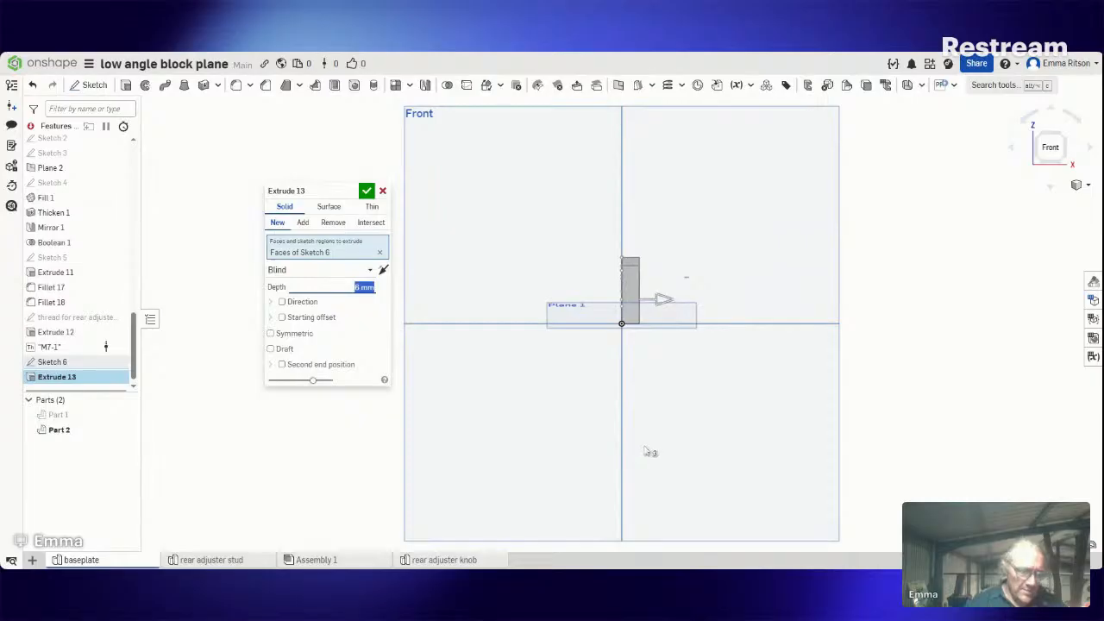
{"action": "type", "text": "8.5"}
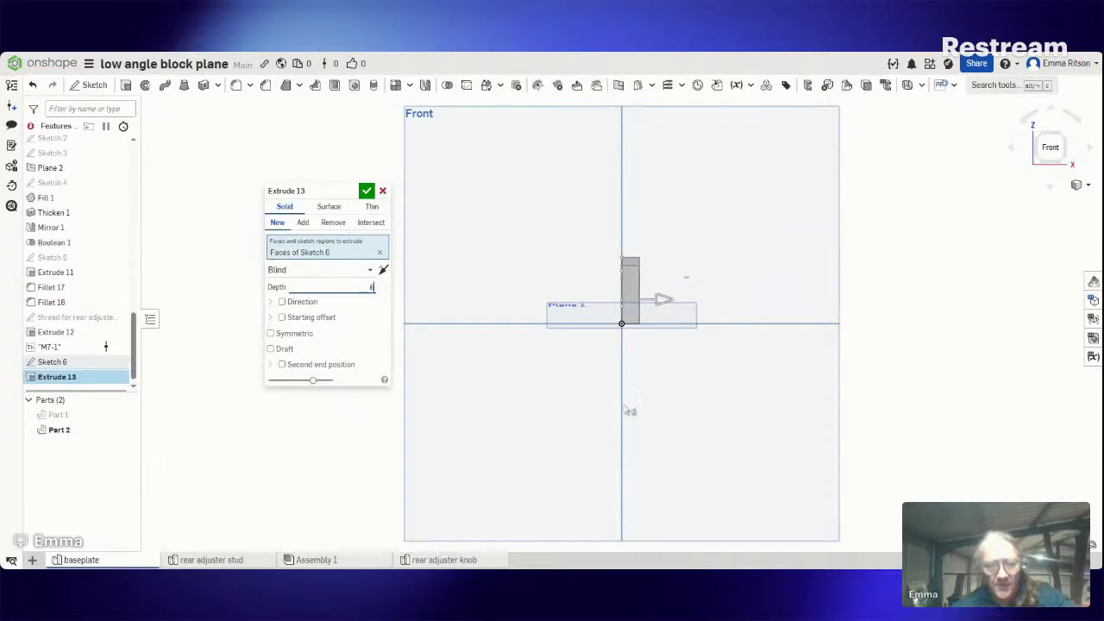
{"action": "key", "text": "Return"}
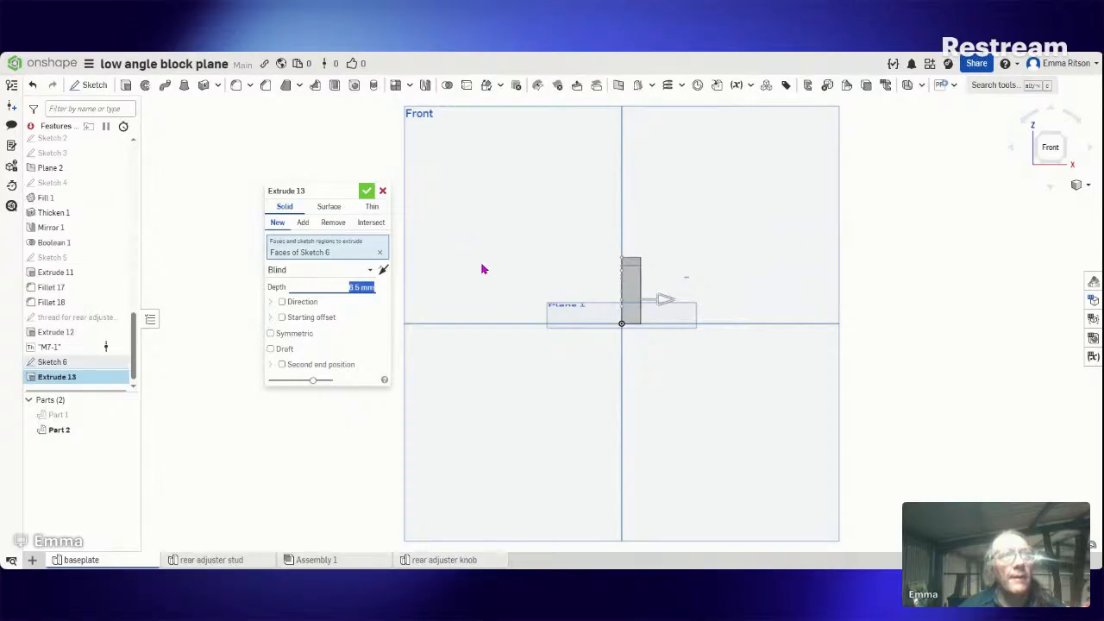
{"action": "key", "text": "Return"}
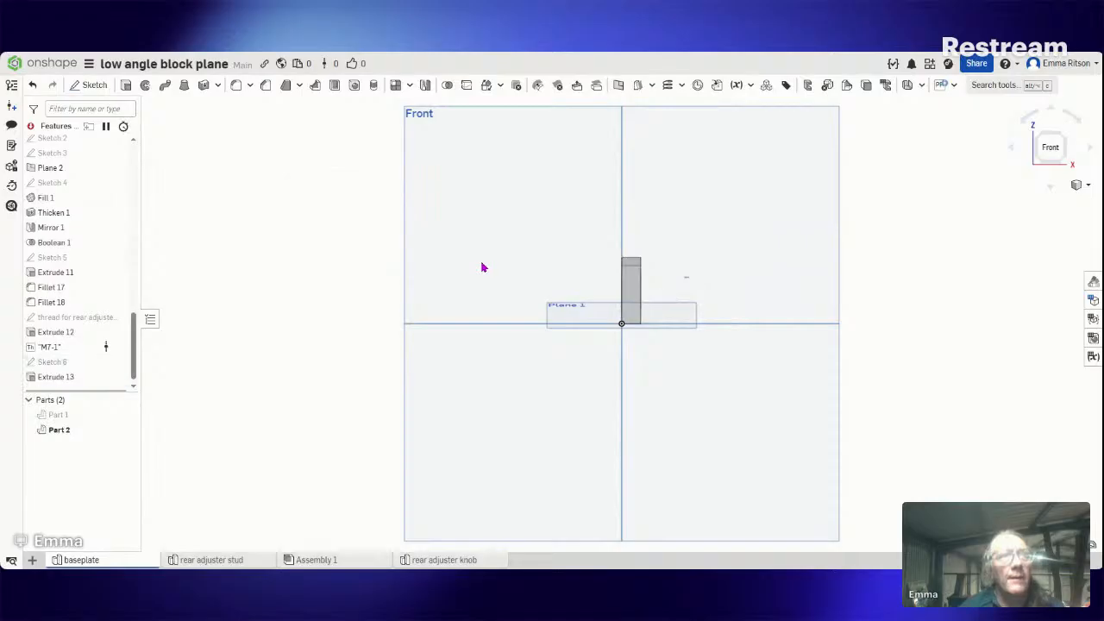
Step: Start a sketch on the Front plane and project the stud support's bottom edge into it
{"action": "right_click_drag", "start_coordinate": [483, 268], "coordinate": [459, 281]}
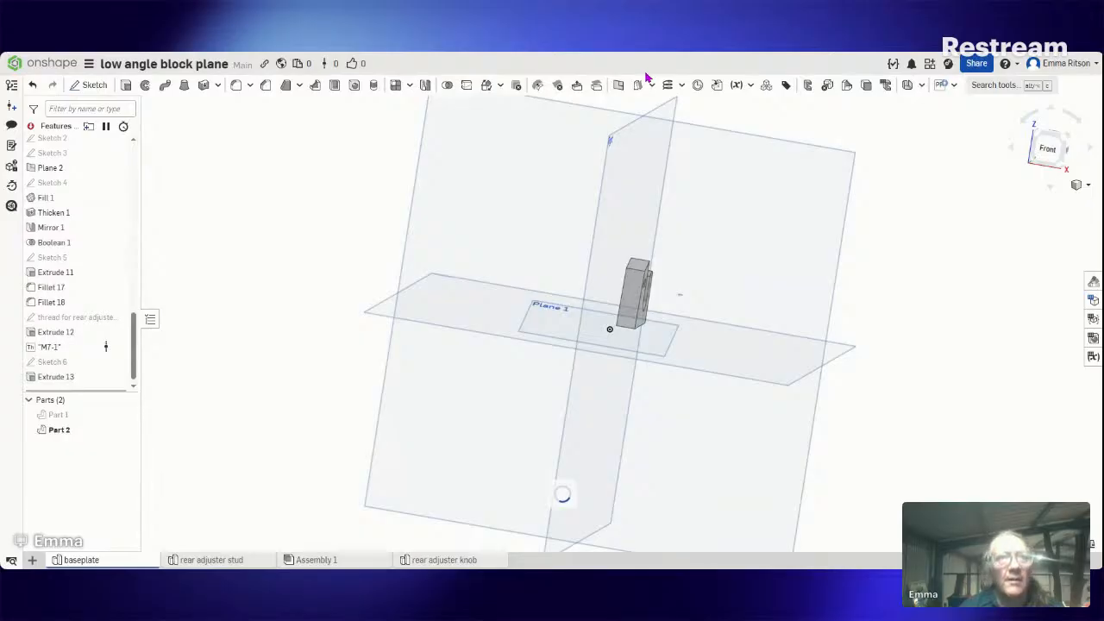
{"action": "left_click", "coordinate": [95, 89]}
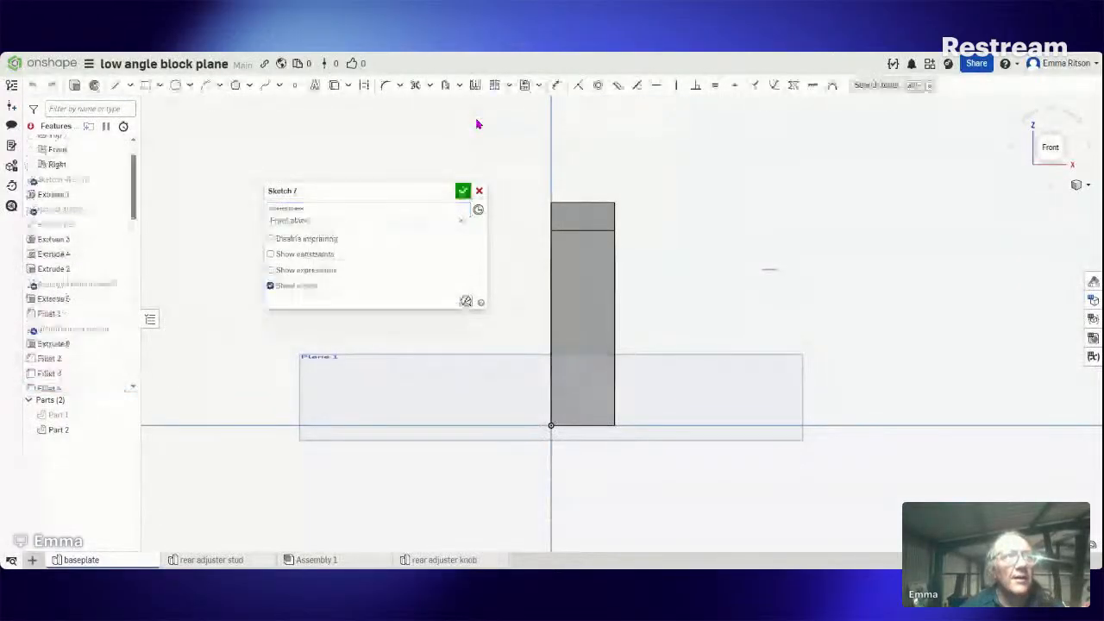
{"action": "left_click", "coordinate": [119, 85]}
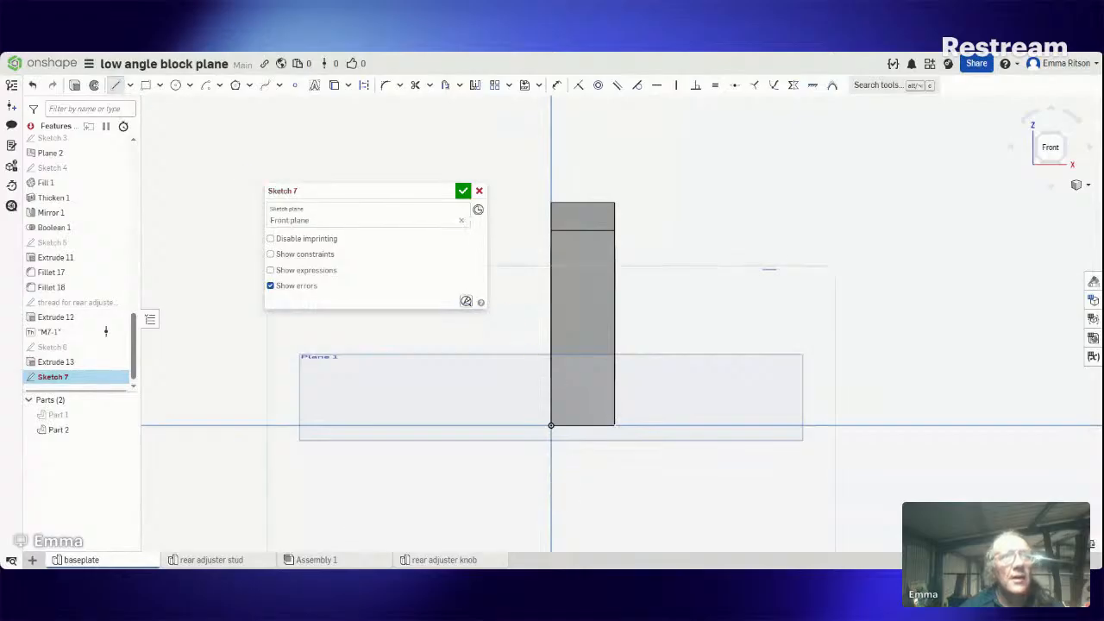
{"action": "left_click", "coordinate": [335, 85]}
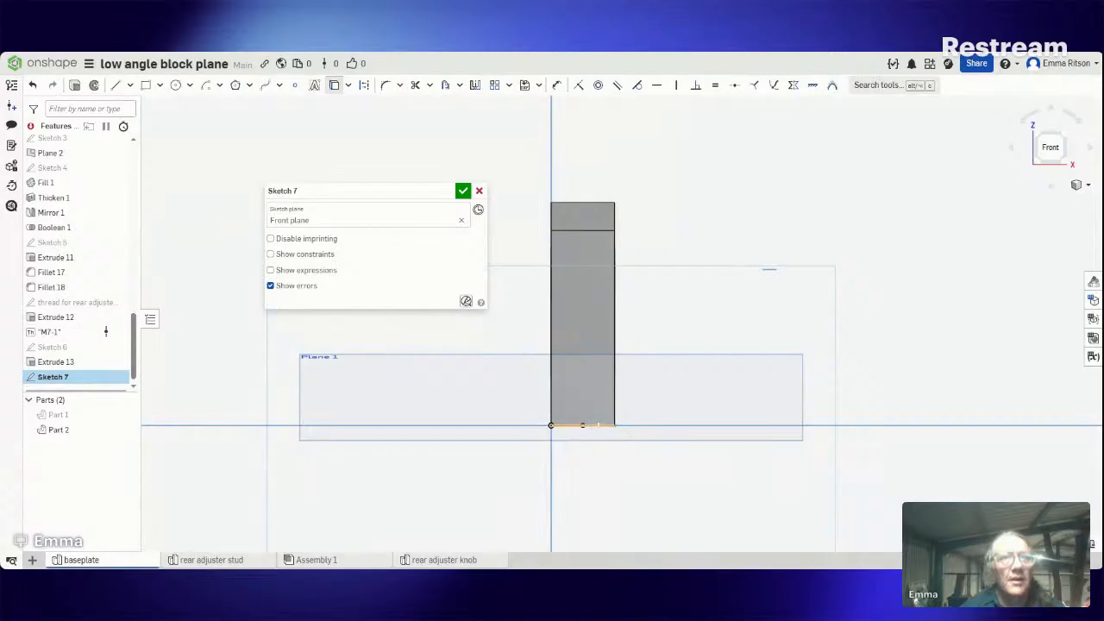
{"action": "left_click", "coordinate": [612, 423]}
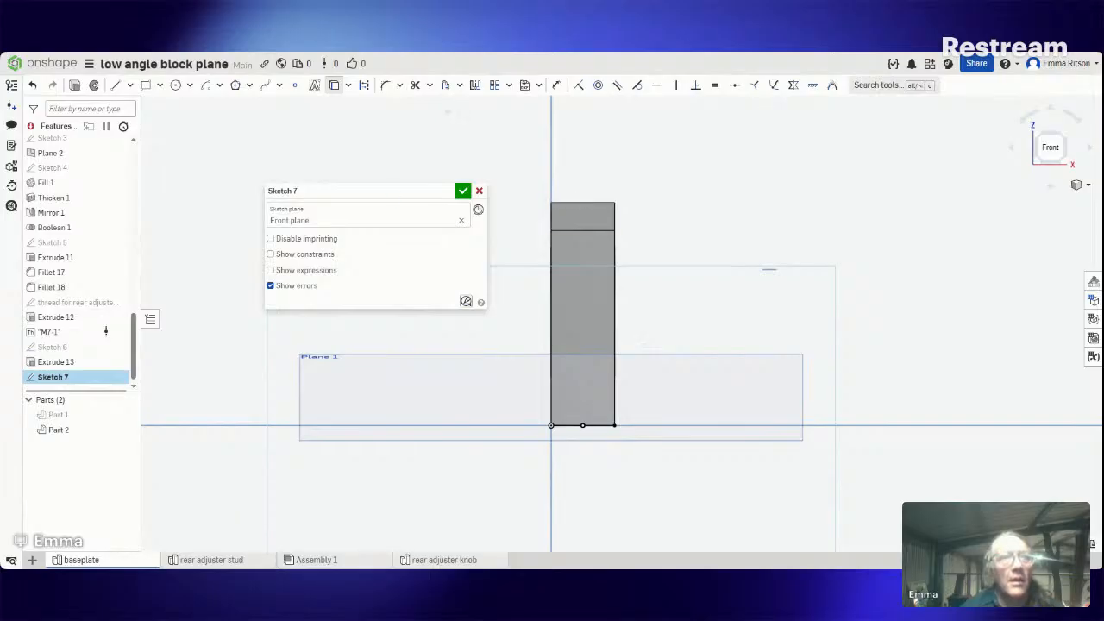
Step: Draw a slanted line about 26.7 mm long from the projected edge's outer end up past the support's top
{"action": "left_click", "coordinate": [114, 86]}
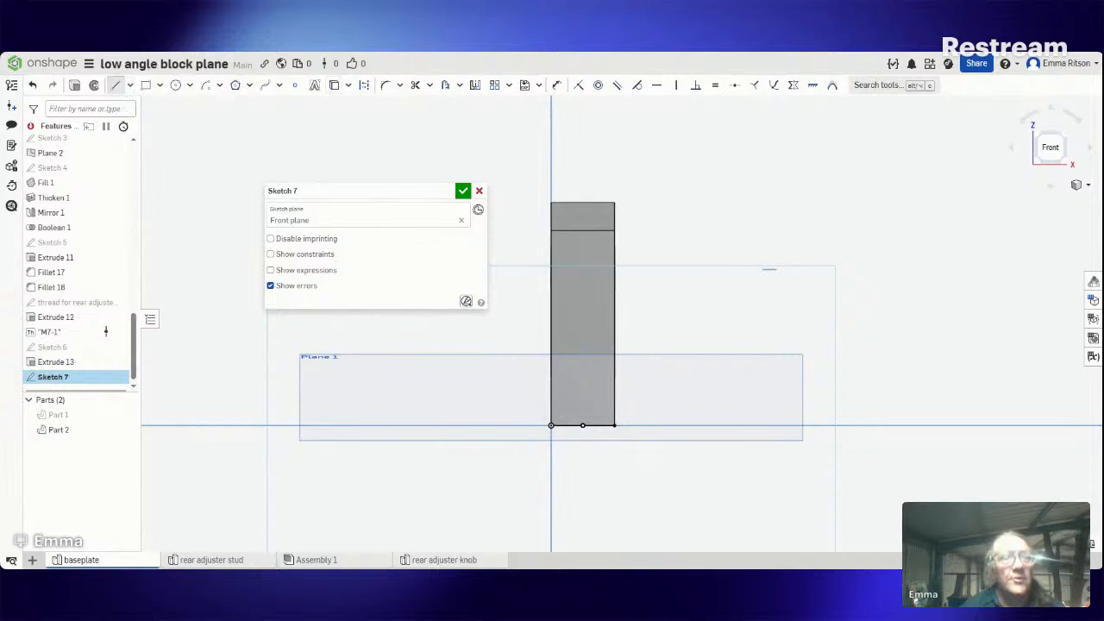
{"action": "left_click", "coordinate": [614, 426]}
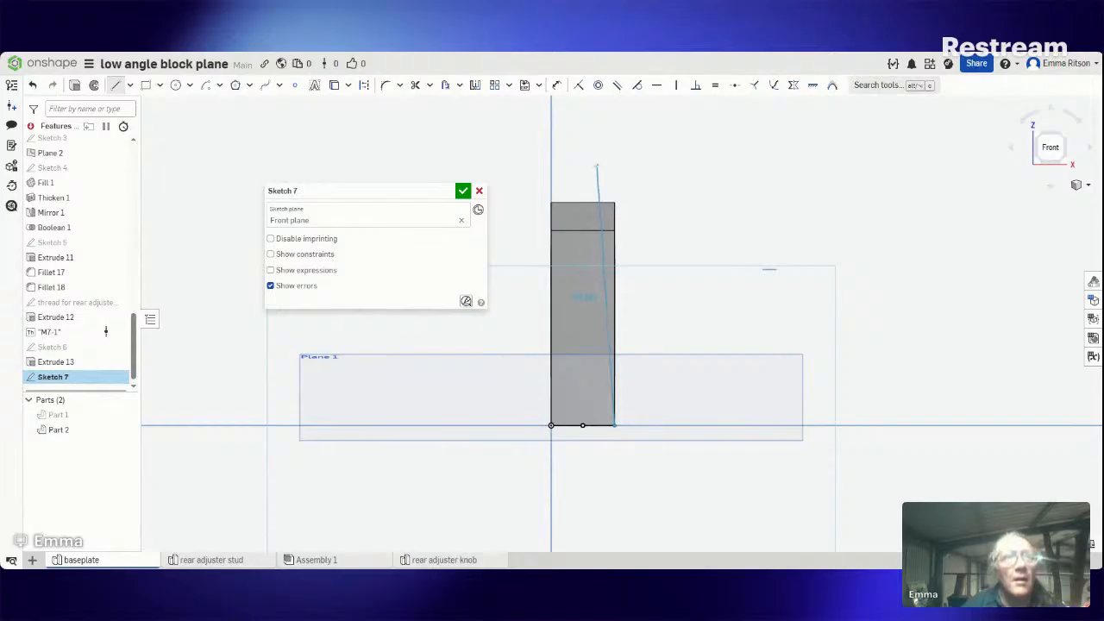
{"action": "left_click", "coordinate": [596, 166]}
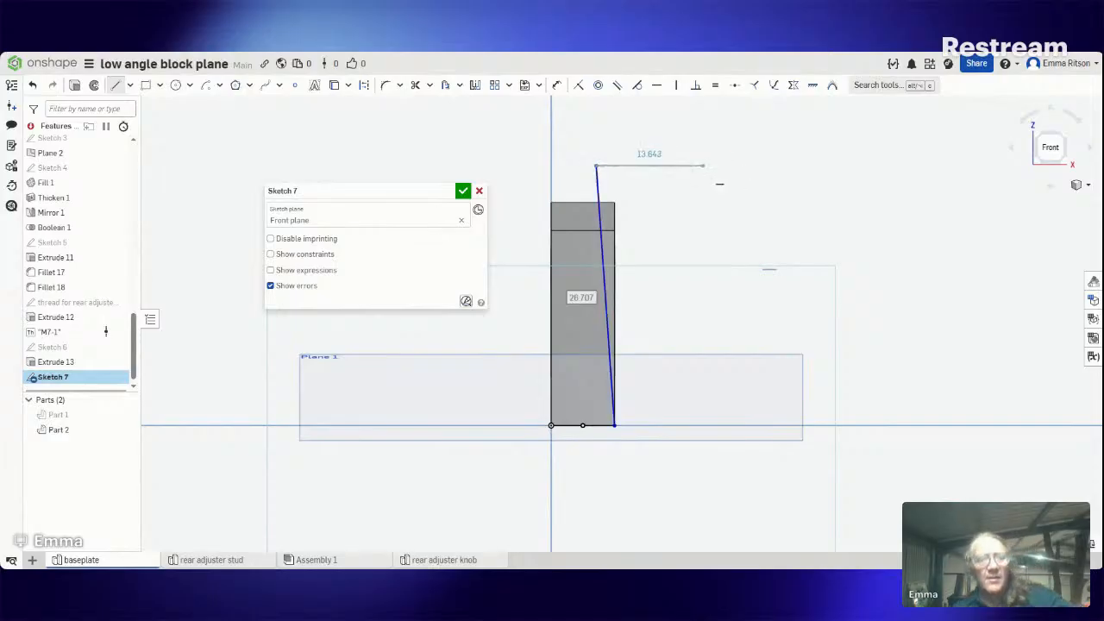
{"action": "key", "text": "Escape"}
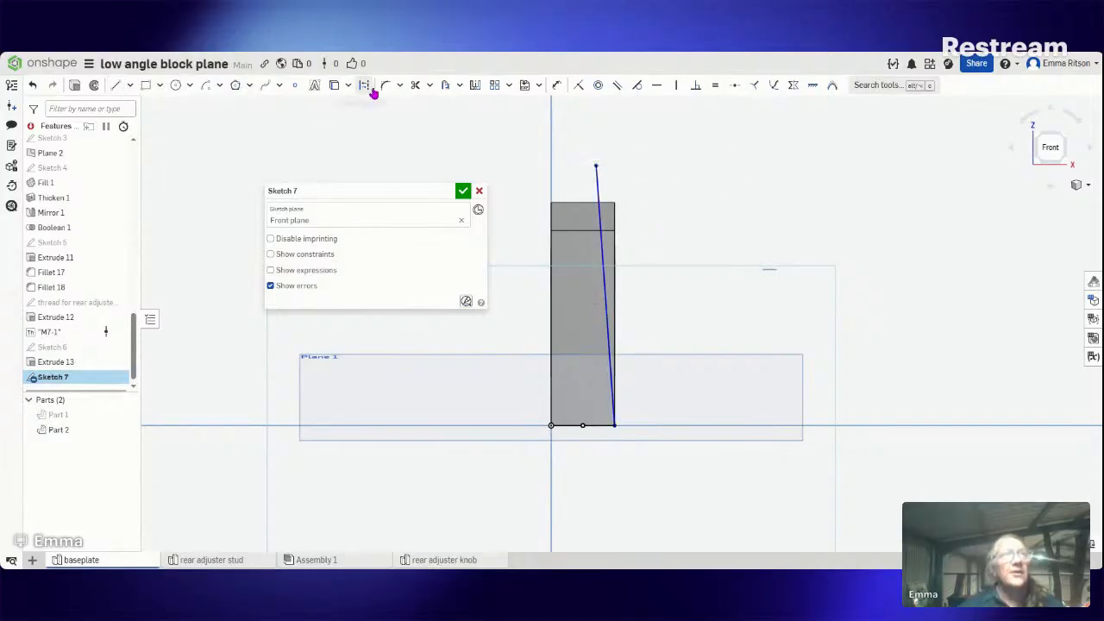
Step: Dimension the angle between the slanted line and the projected bottom edge as 86°
{"action": "left_click", "coordinate": [558, 86]}
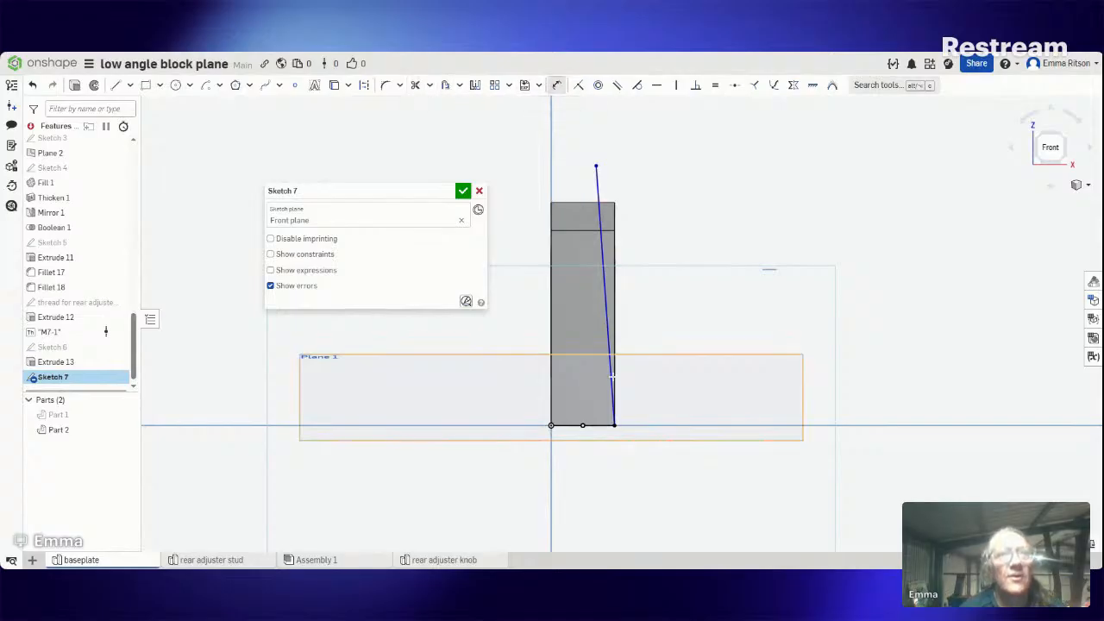
{"action": "left_click", "coordinate": [609, 383]}
{"action": "left_click", "coordinate": [590, 424]}
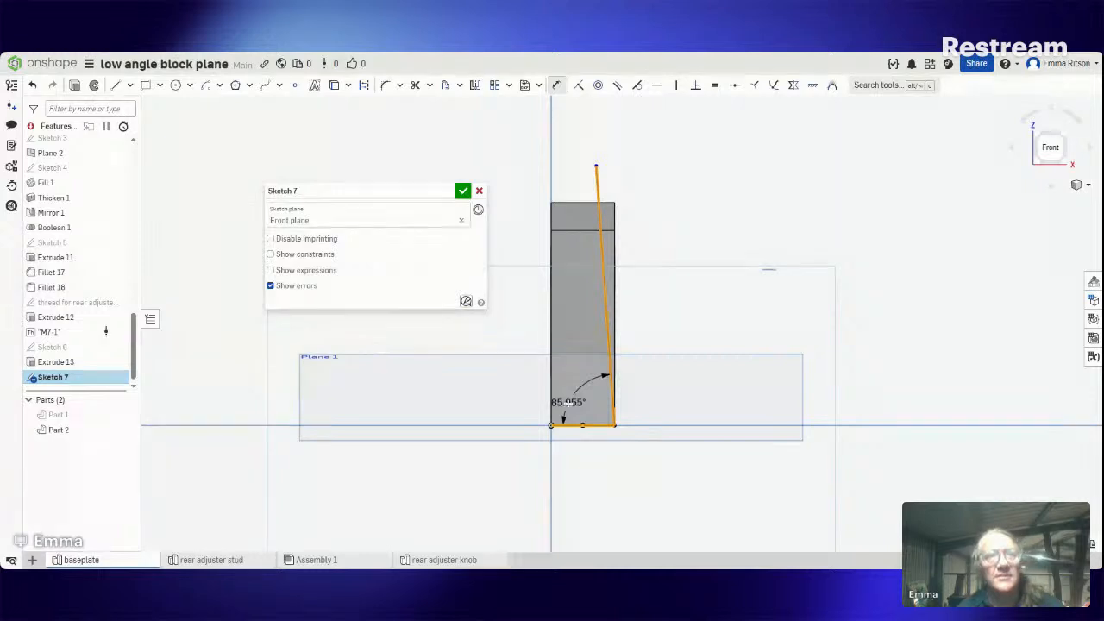
{"action": "left_click", "coordinate": [569, 403]}
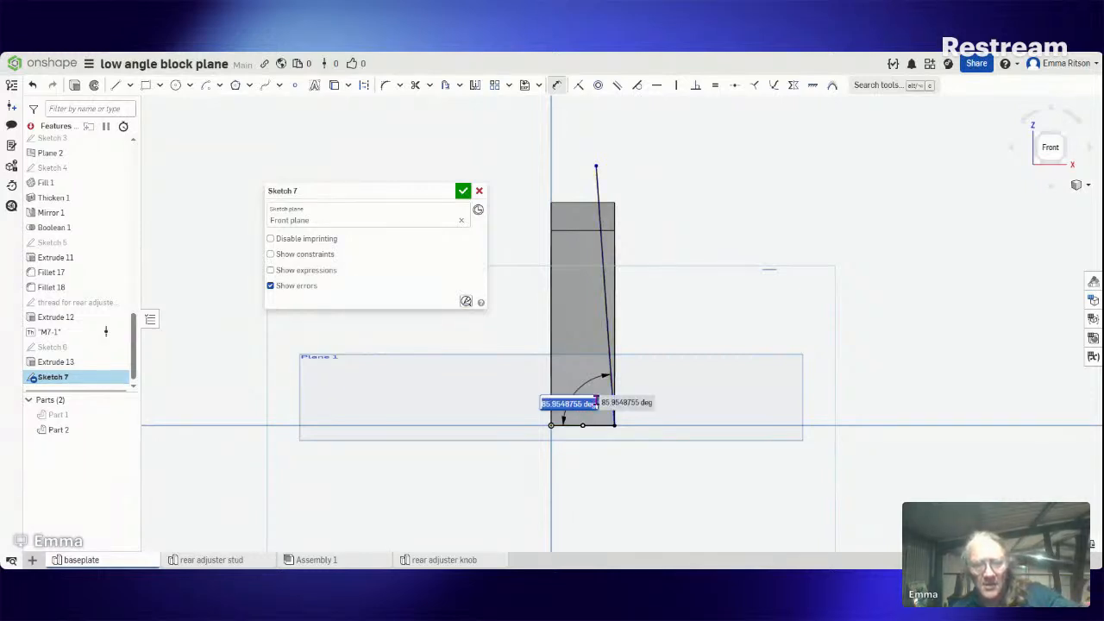
{"action": "key", "text": "Return"}
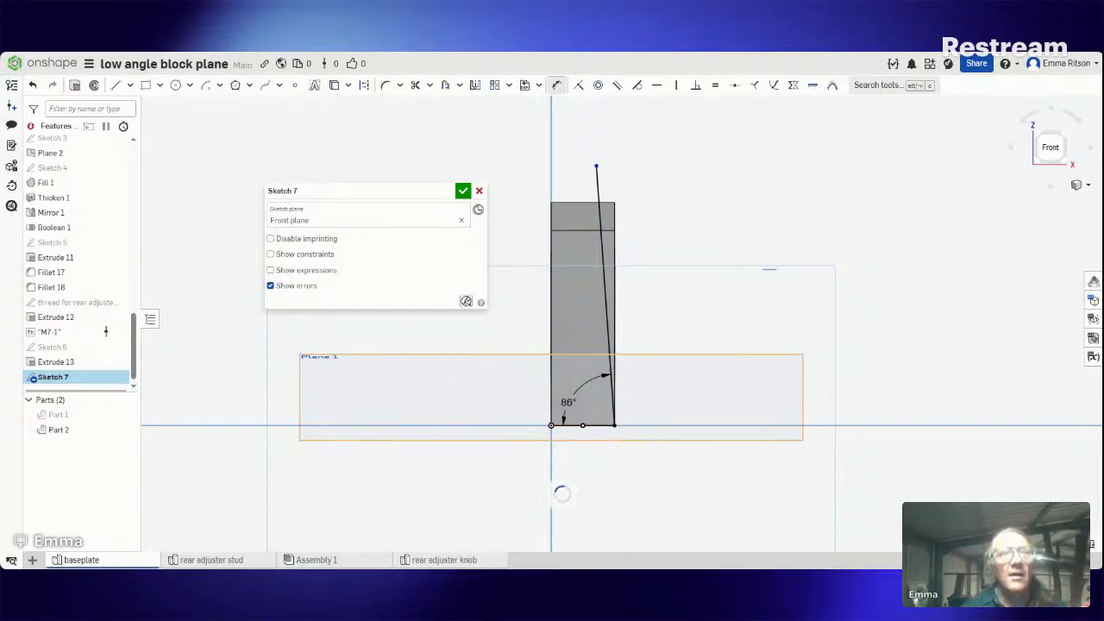
Step: Close the cutting profile outside the support with lines about 10.6, 29.2 and 6.5 mm long, and finish the sketch
{"action": "left_click", "coordinate": [116, 86]}
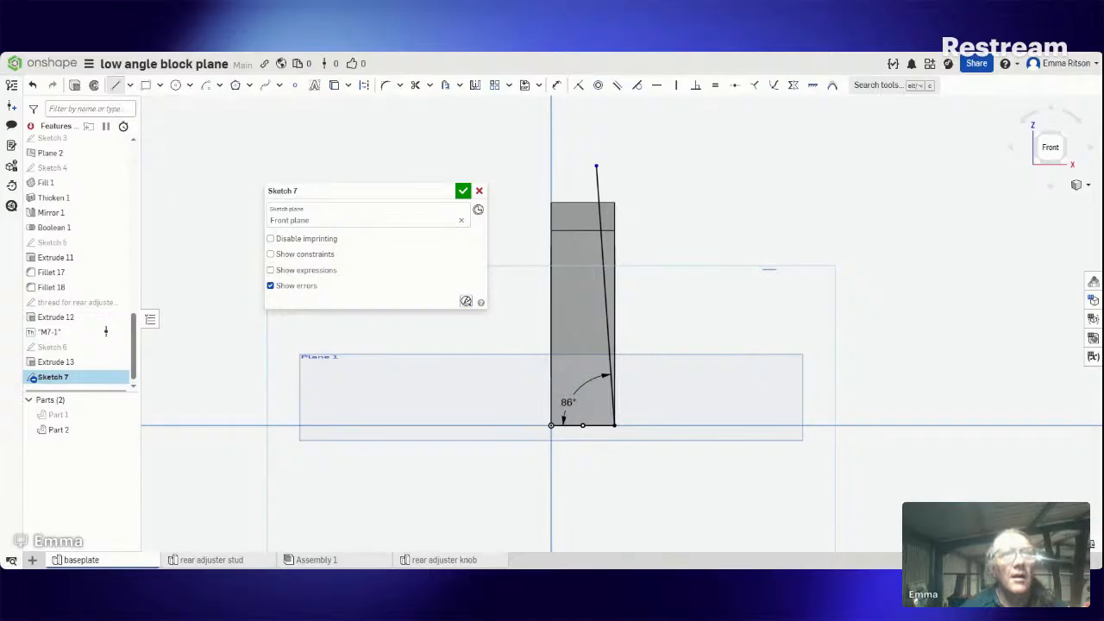
{"action": "left_click", "coordinate": [595, 166]}
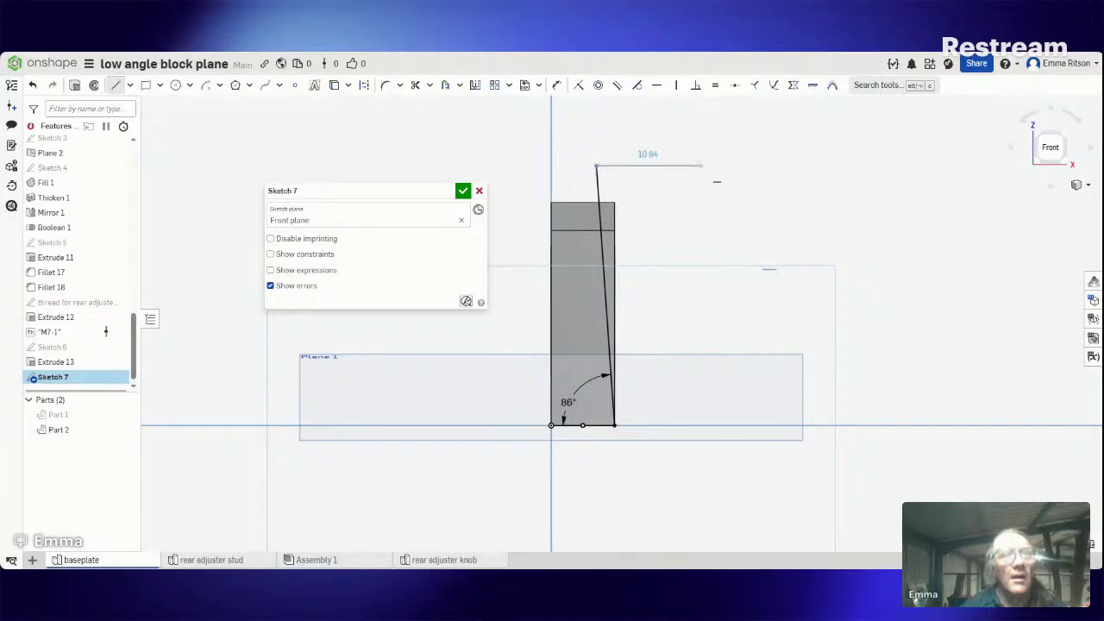
{"action": "left_click", "coordinate": [700, 166]}
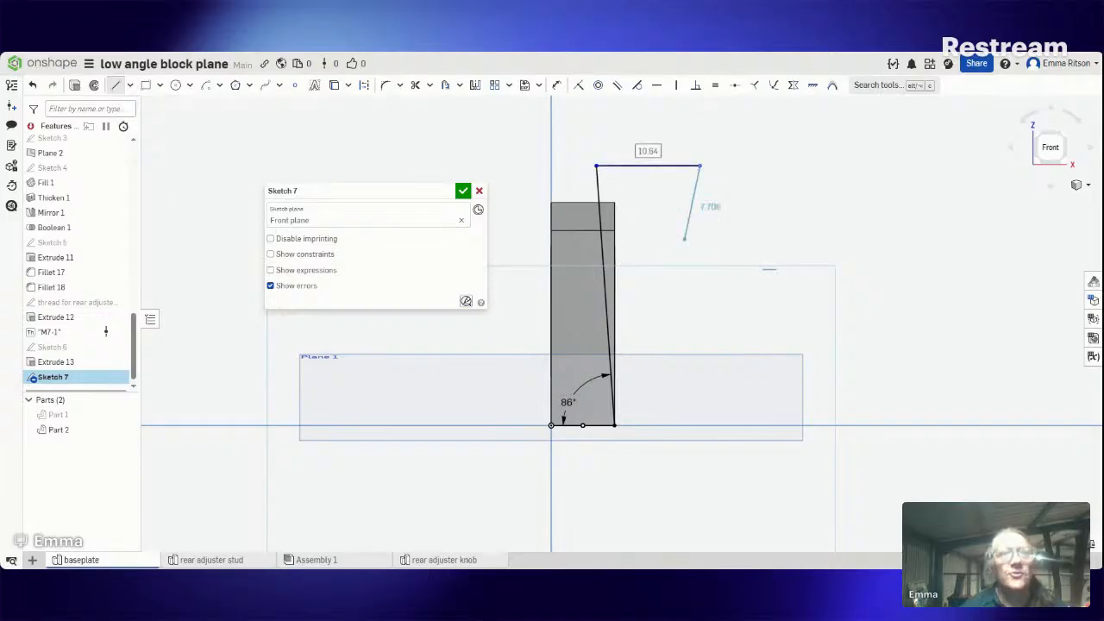
{"action": "left_click", "coordinate": [673, 448]}
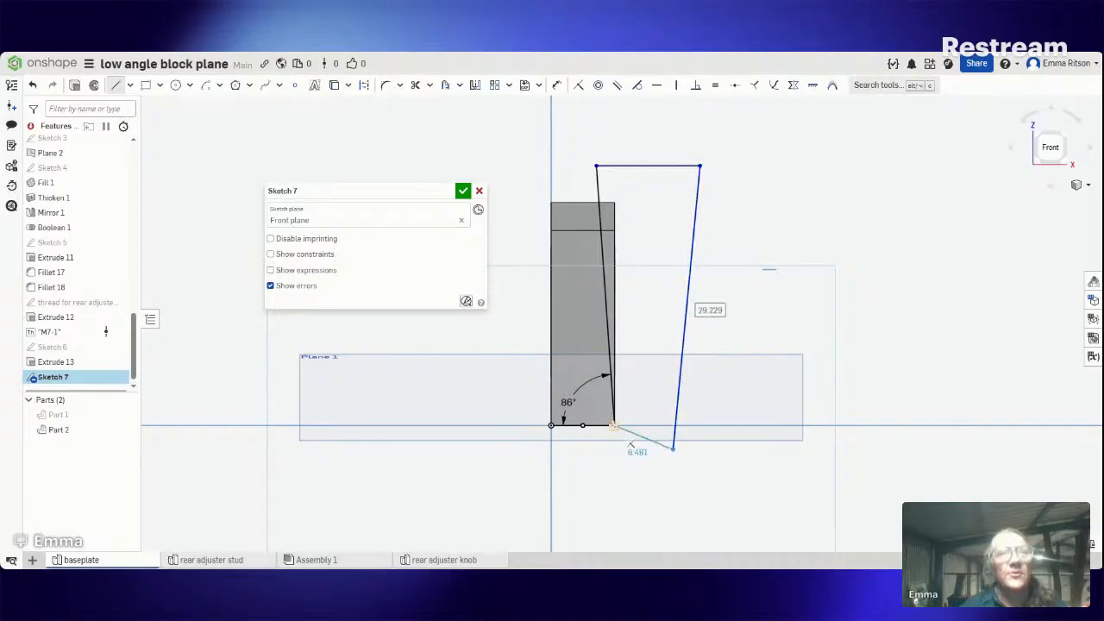
{"action": "left_click", "coordinate": [614, 425]}
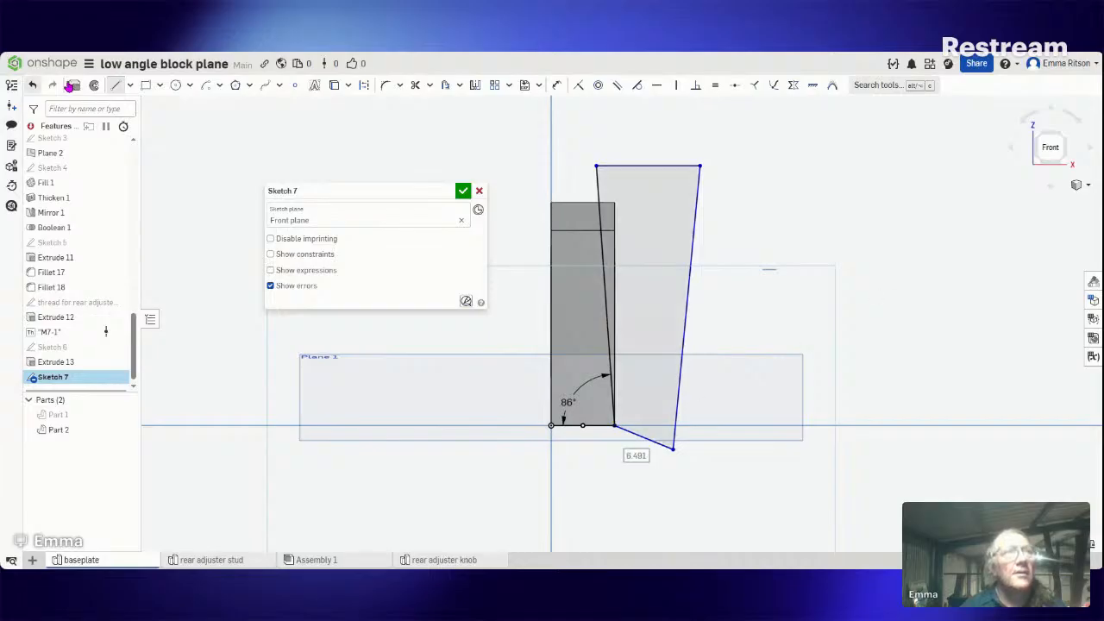
{"action": "key", "text": "Return"}
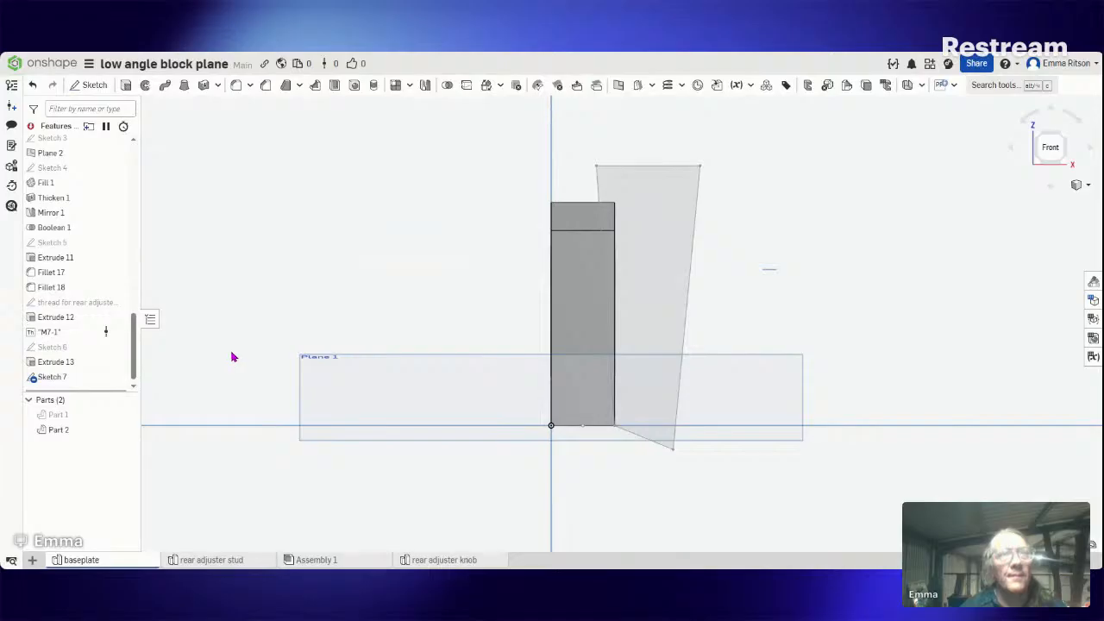
Step: Start extruding the cutting profile one-sided through the stud support, with Symmetric off and a depth of 40 mm
{"action": "key", "text": "shift+e"}
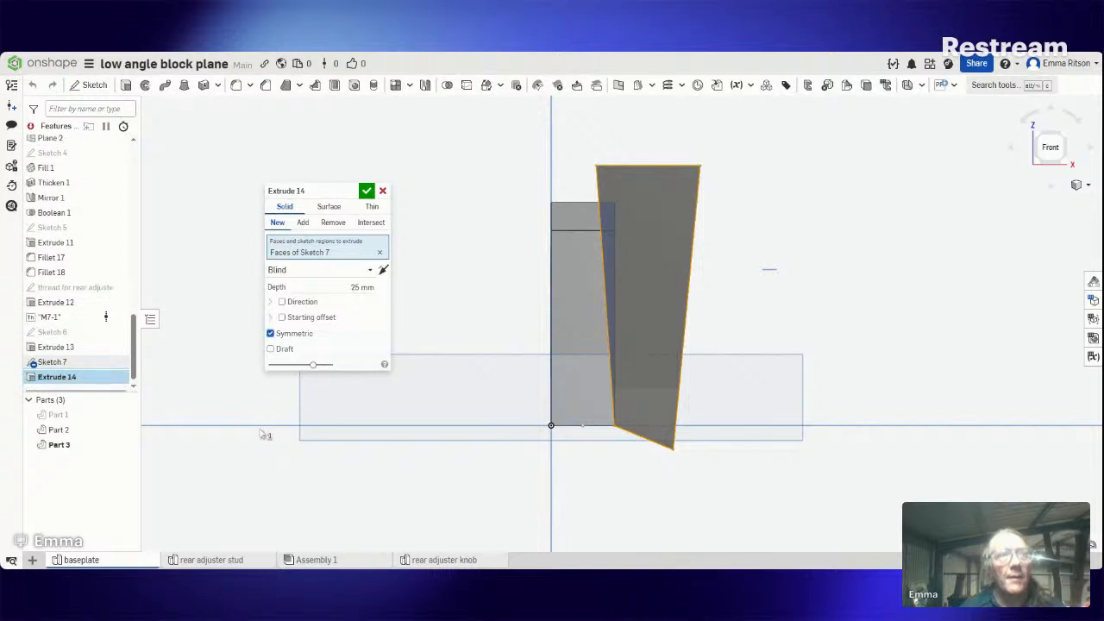
{"action": "right_click_drag", "start_coordinate": [276, 436], "coordinate": [354, 436]}
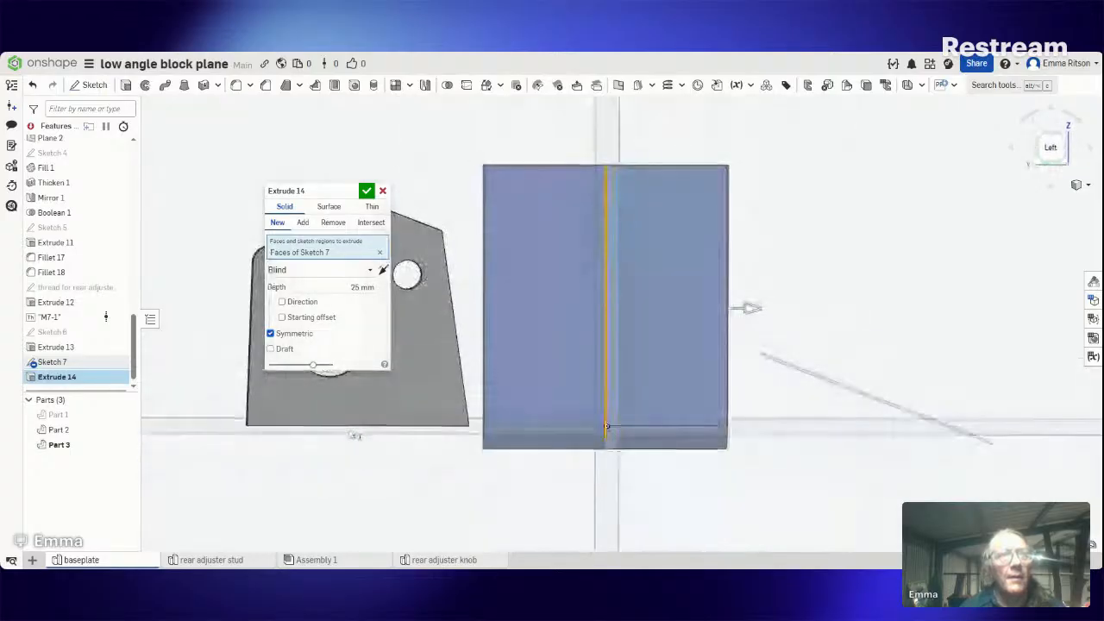
{"action": "left_click", "coordinate": [378, 275]}
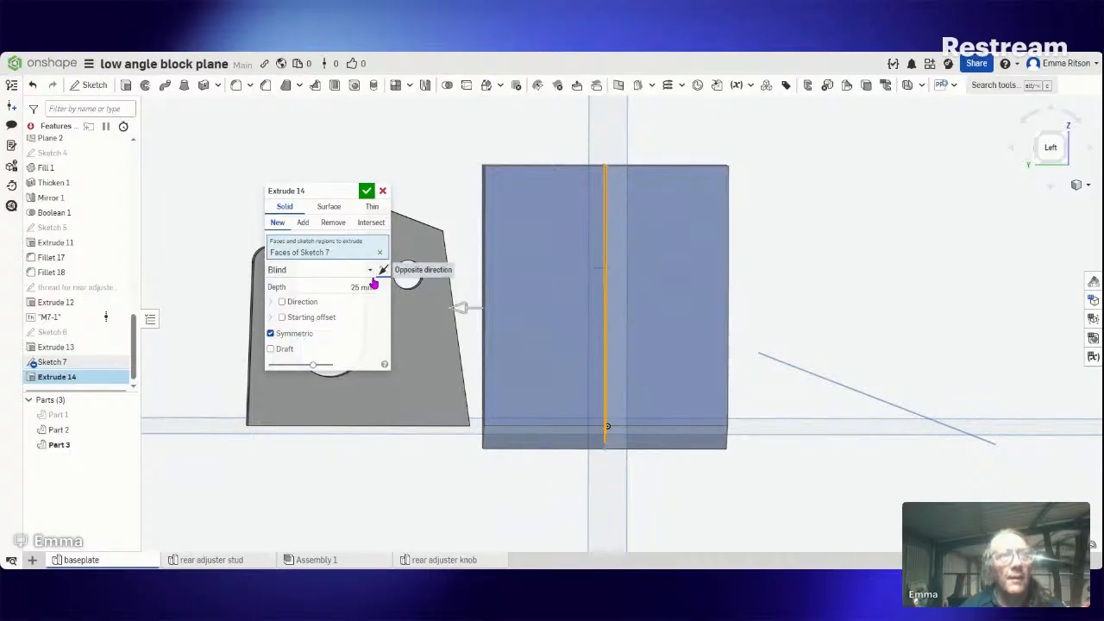
{"action": "left_click", "coordinate": [270, 333]}
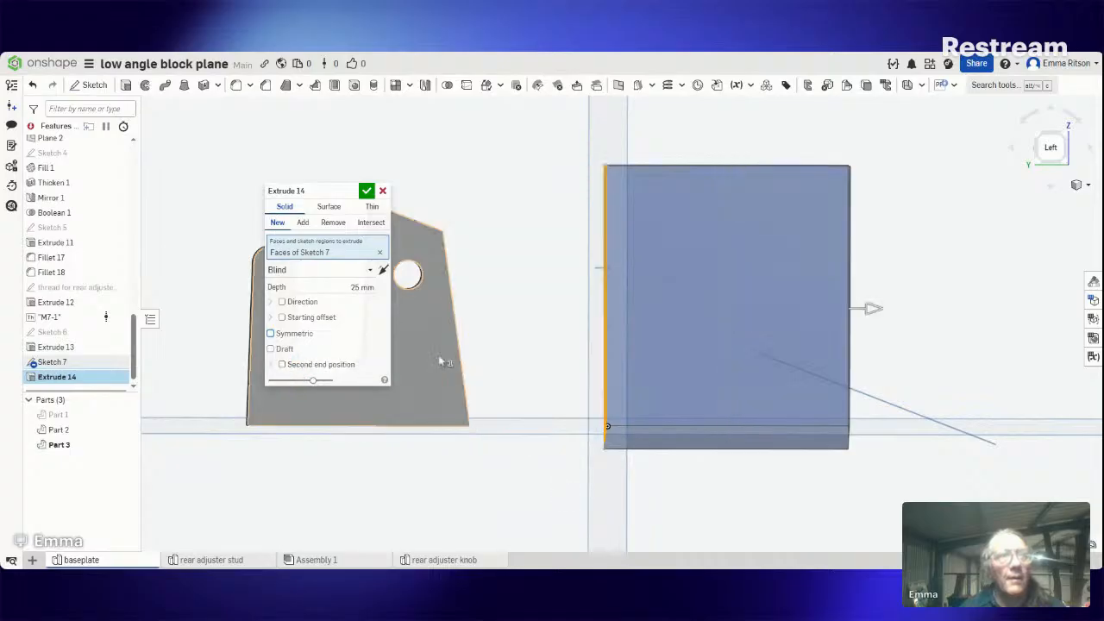
{"action": "left_click", "coordinate": [380, 270]}
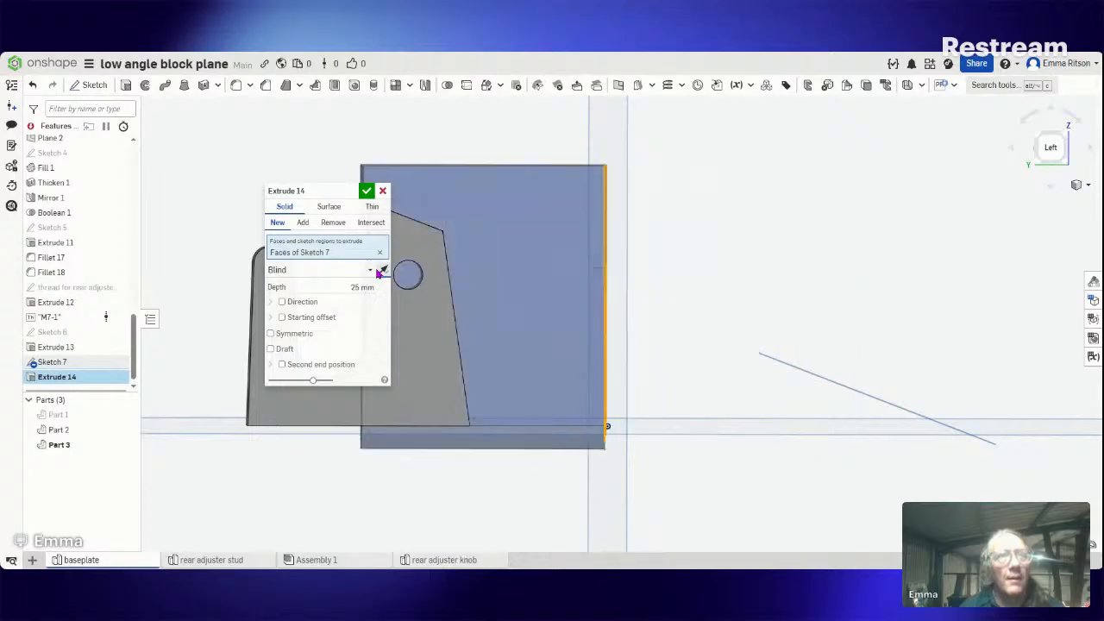
{"action": "left_click", "coordinate": [332, 287]}
{"action": "type", "text": "40"}
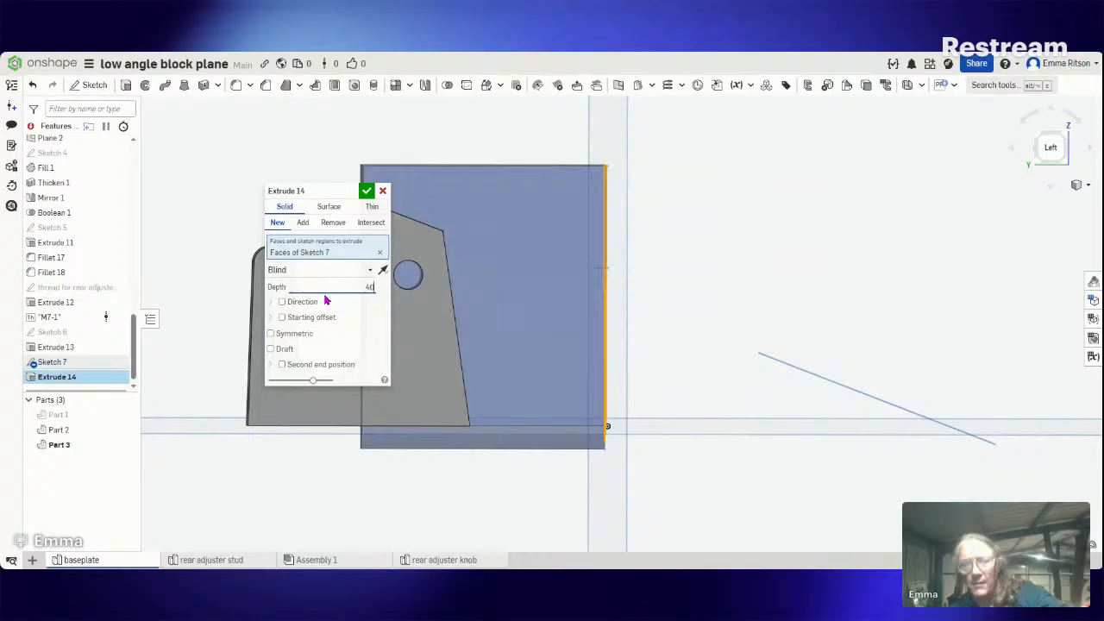
{"action": "key", "text": "Return"}
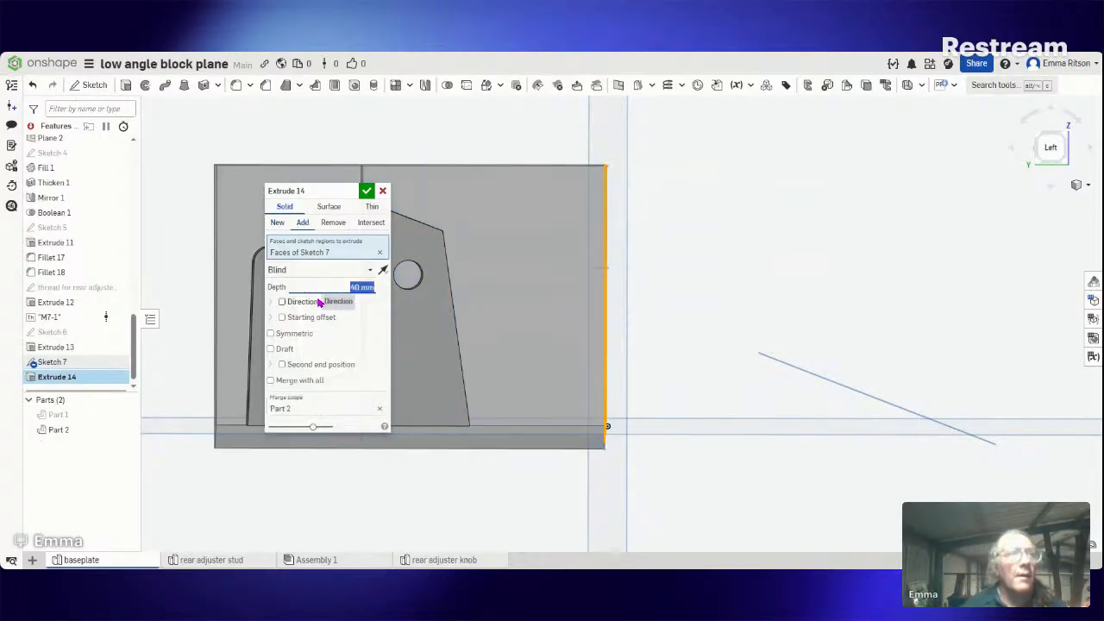
Step: Change the extrusion to Remove so it cuts the taper into the stud support, and accept it
{"action": "right_click_drag", "start_coordinate": [700, 379], "coordinate": [621, 396]}
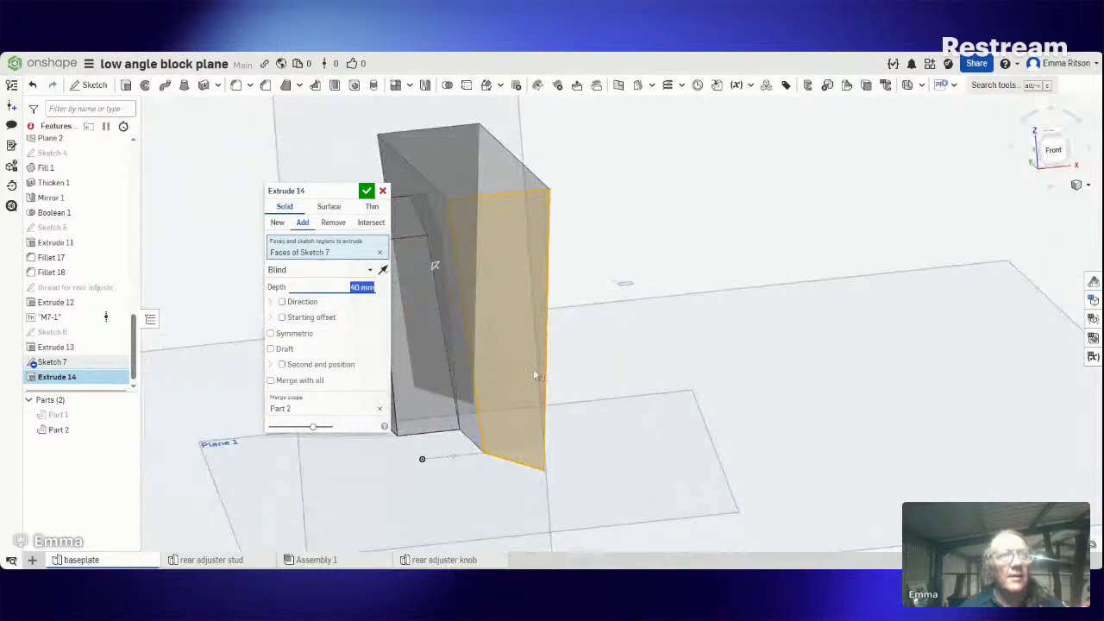
{"action": "left_click", "coordinate": [336, 224]}
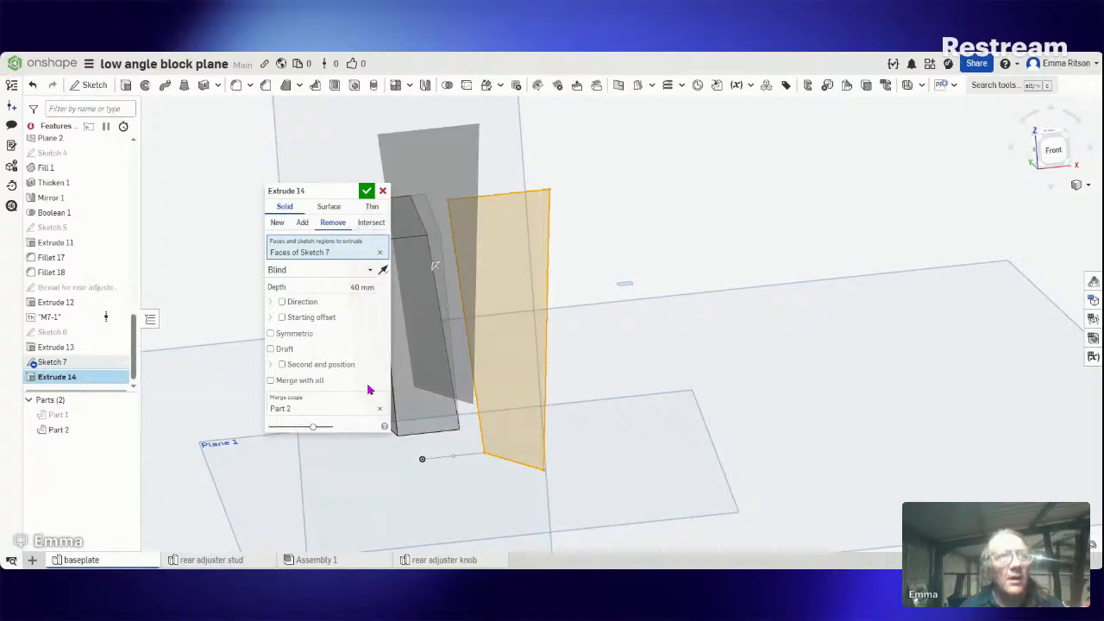
{"action": "left_click", "coordinate": [366, 191]}
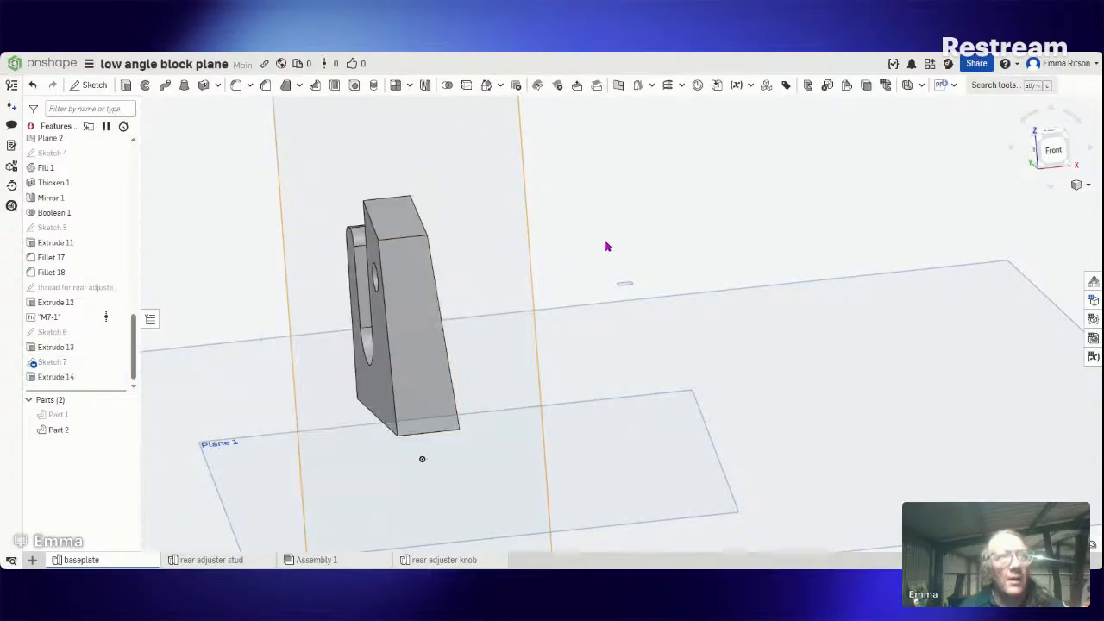
Step: Mirror the tapered stud support about its flat slotted side face, adding the copy to the same part
{"action": "mouse_move", "coordinate": [607, 246]}
{"action": "right_mouse_down"}
{"action": "mouse_move", "coordinate": [562, 262]}
{"action": "mouse_move", "coordinate": [574, 234]}
{"action": "mouse_move", "coordinate": [617, 246]}
{"action": "mouse_move", "coordinate": [604, 250]}
{"action": "mouse_move", "coordinate": [617, 234]}
{"action": "mouse_move", "coordinate": [604, 232]}
{"action": "right_mouse_up"}
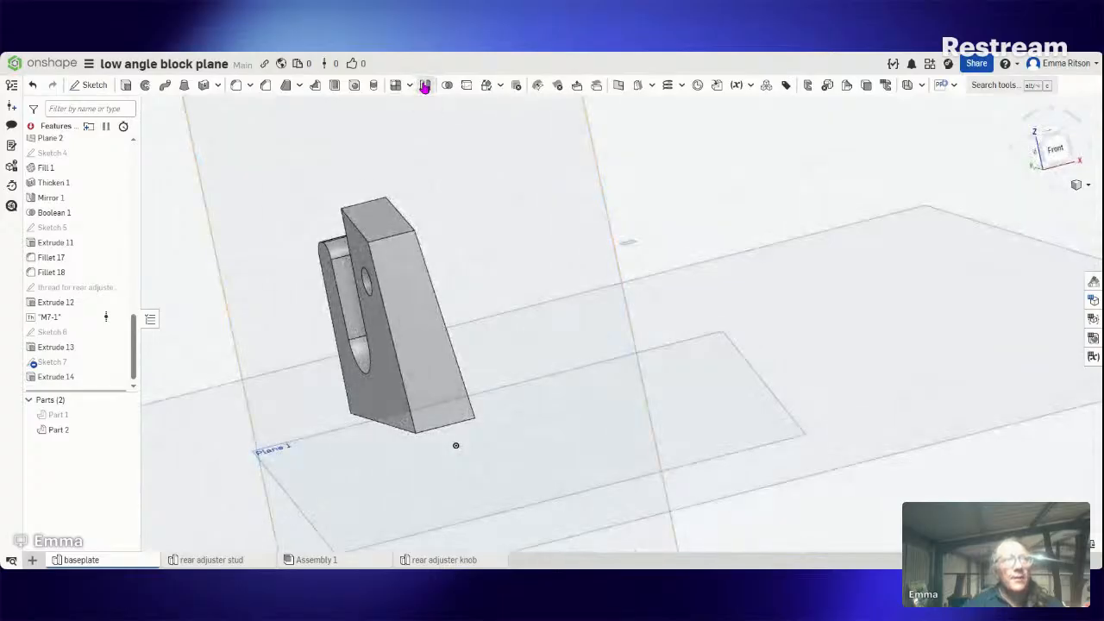
{"action": "left_click", "coordinate": [424, 87]}
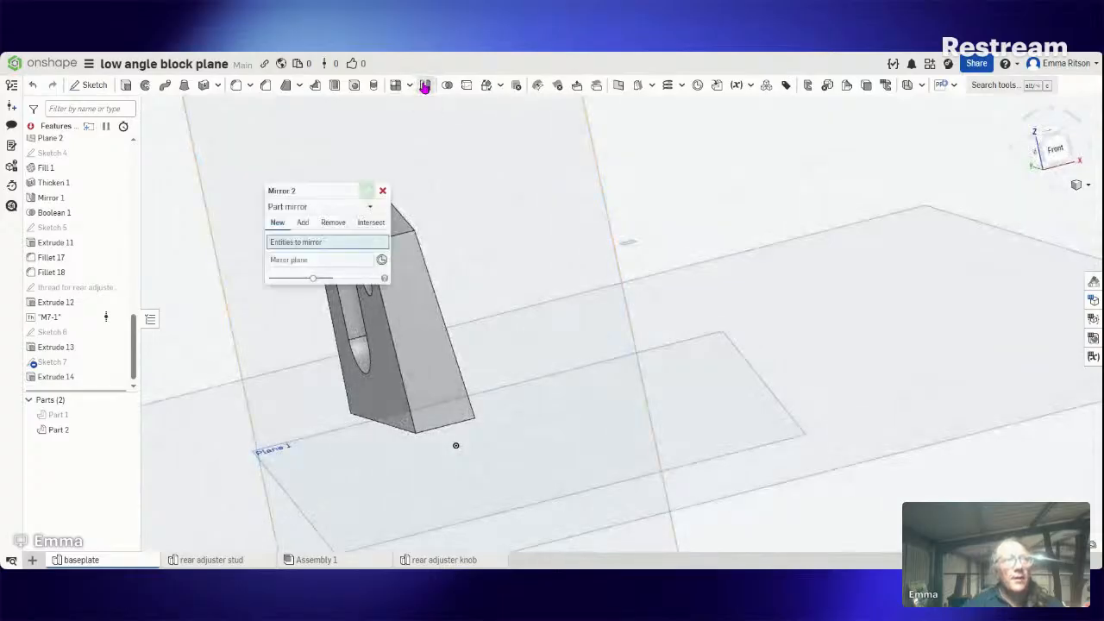
{"action": "left_click", "coordinate": [438, 352]}
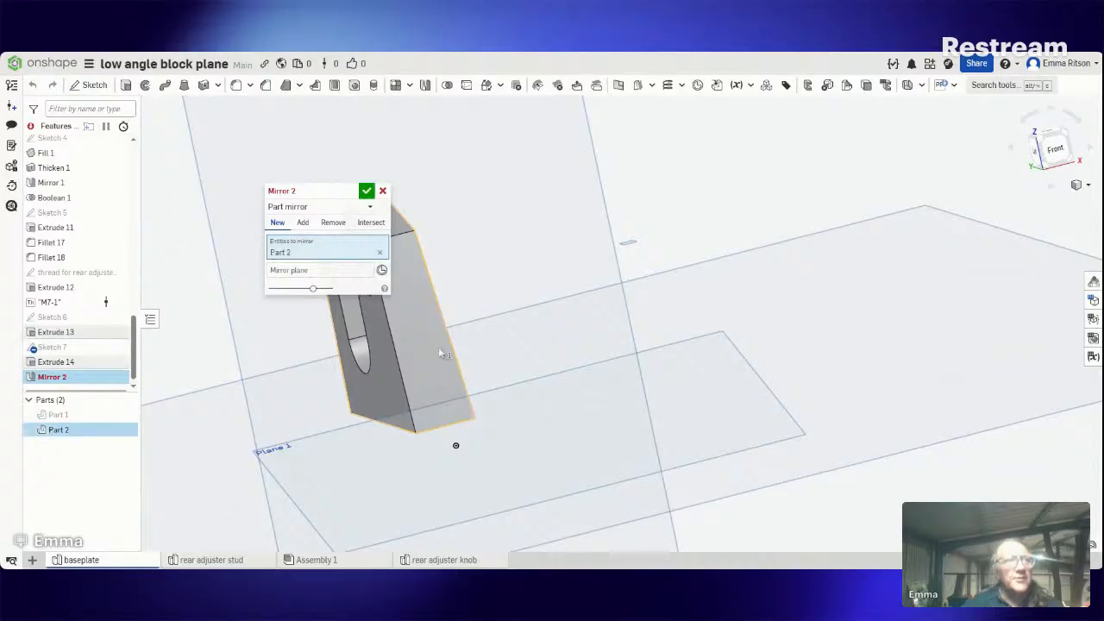
{"action": "left_click", "coordinate": [326, 274]}
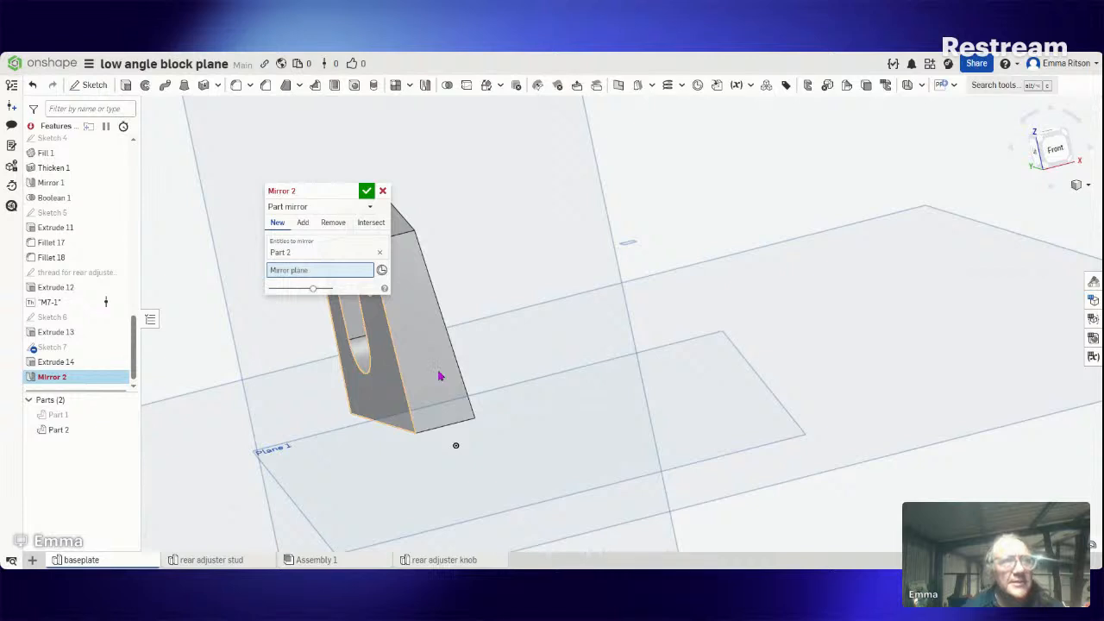
{"action": "left_click", "coordinate": [548, 304]}
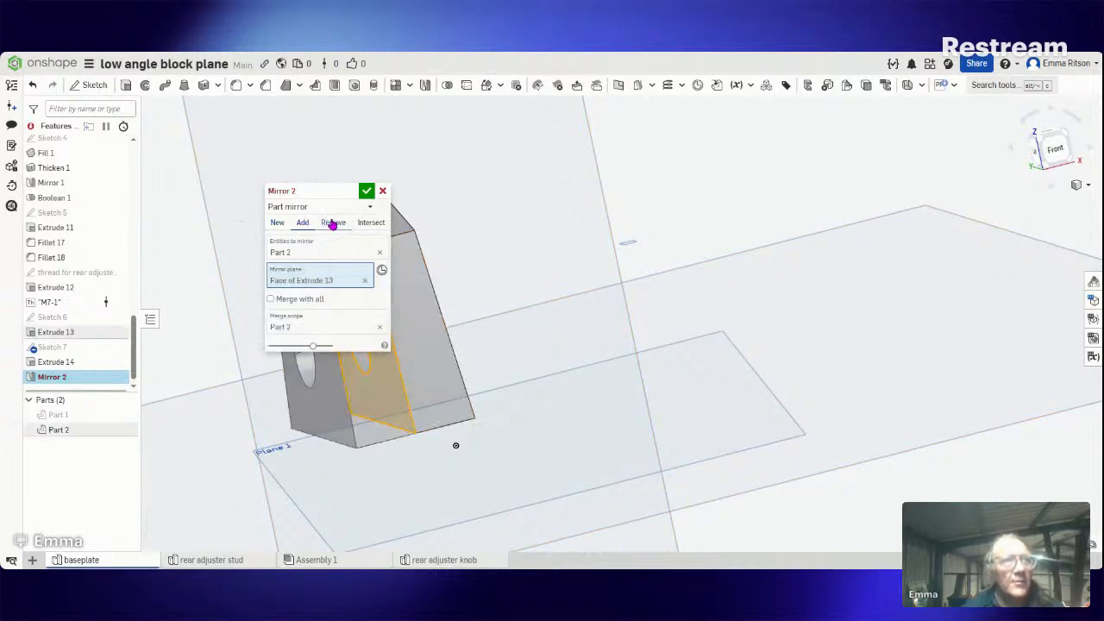
{"action": "key", "text": "Return"}
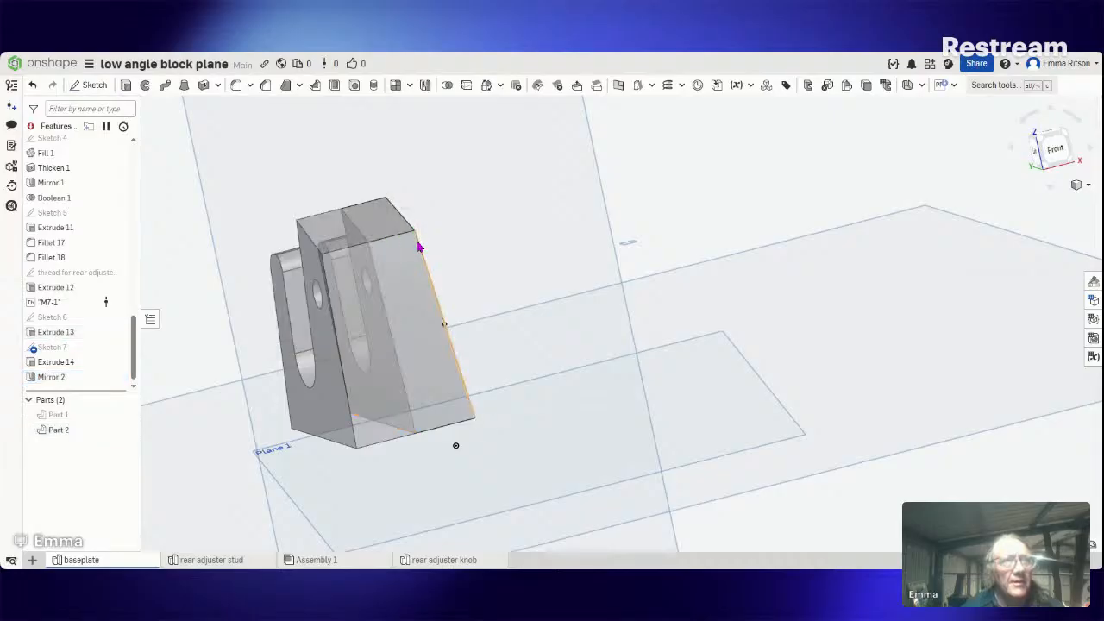
Step: Show the baseplate part again and examine from several angles how the mirrored stud support sits between its side walls
{"action": "right_click_drag", "start_coordinate": [458, 248], "coordinate": [563, 228]}
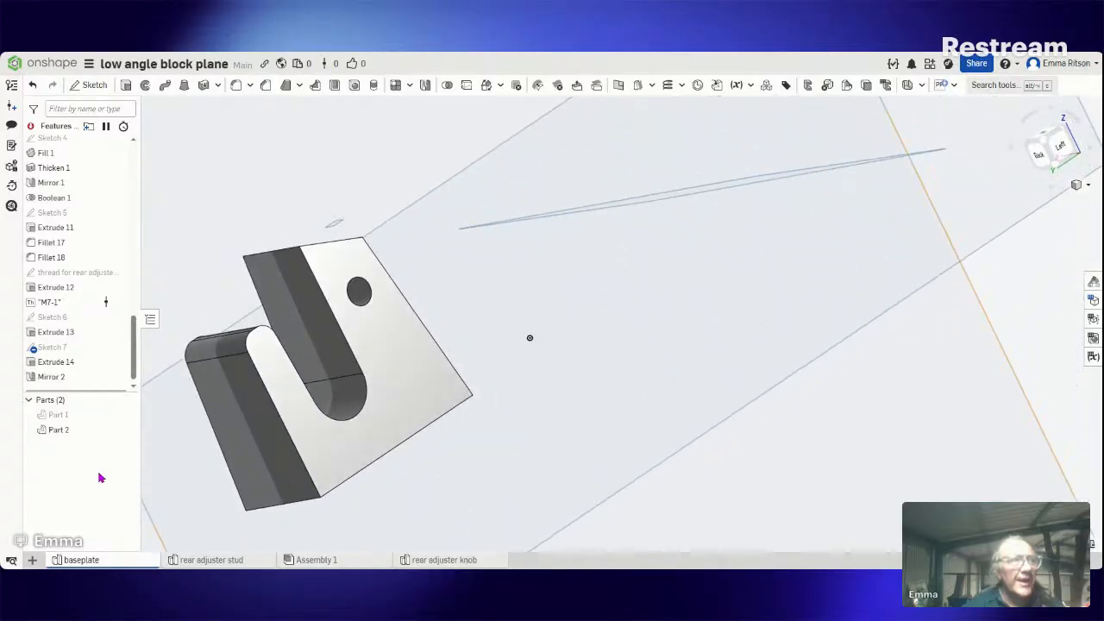
{"action": "left_click", "coordinate": [126, 415]}
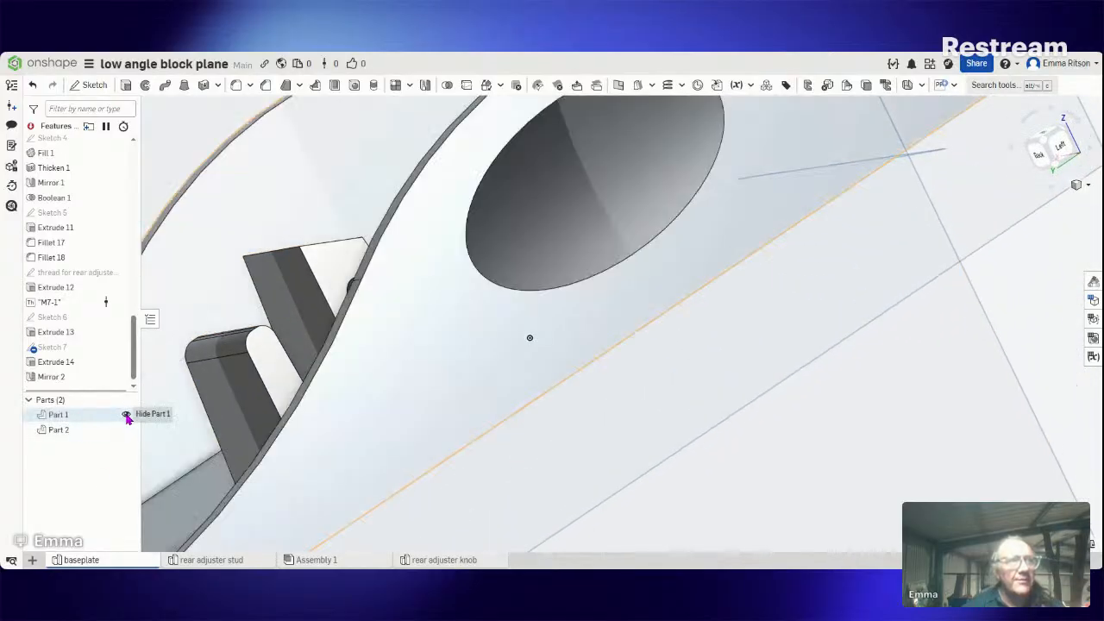
{"action": "right_click_drag", "start_coordinate": [281, 420], "coordinate": [325, 428]}
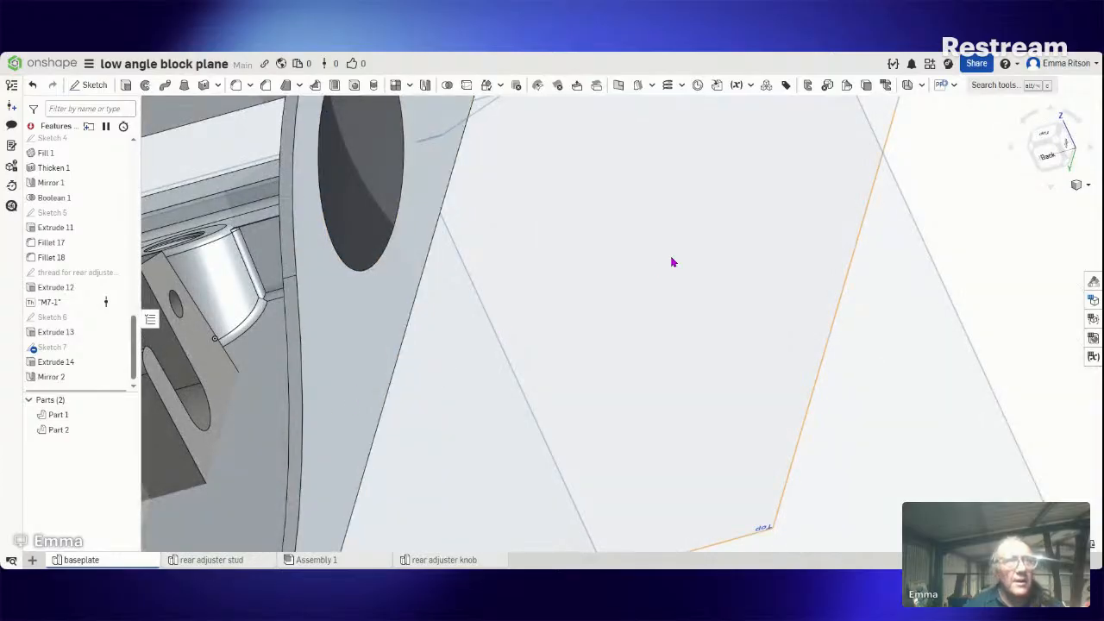
{"action": "left_click", "coordinate": [1058, 145]}
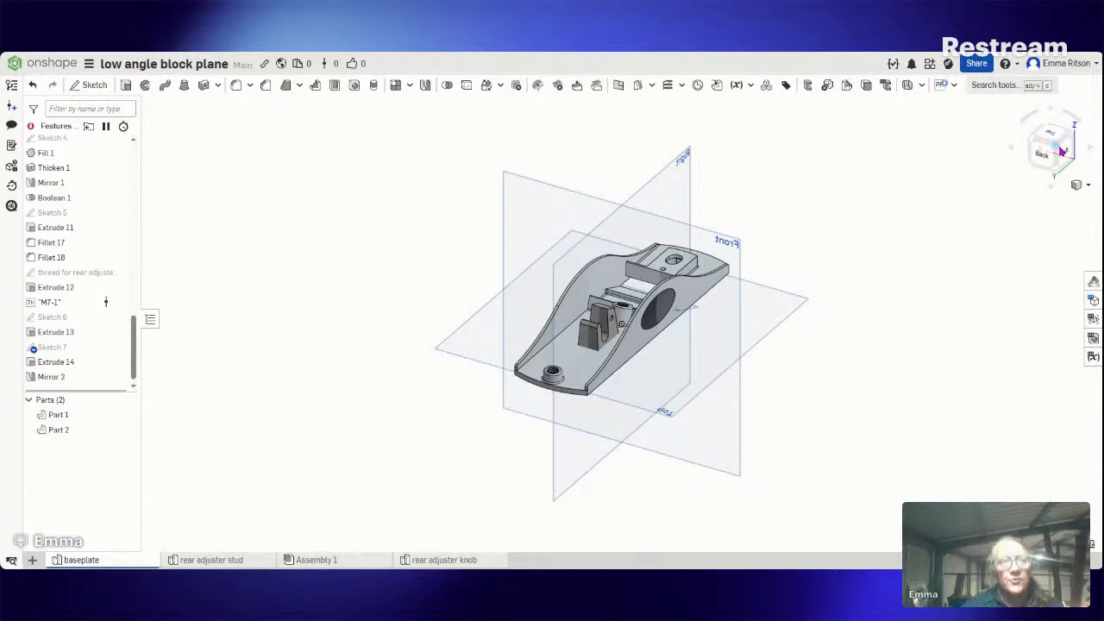
{"action": "scroll", "coordinate": [701, 373], "scroll_direction": "up", "scroll_amount": 4}
{"action": "scroll", "coordinate": [700, 375], "scroll_direction": "down", "scroll_amount": 1}
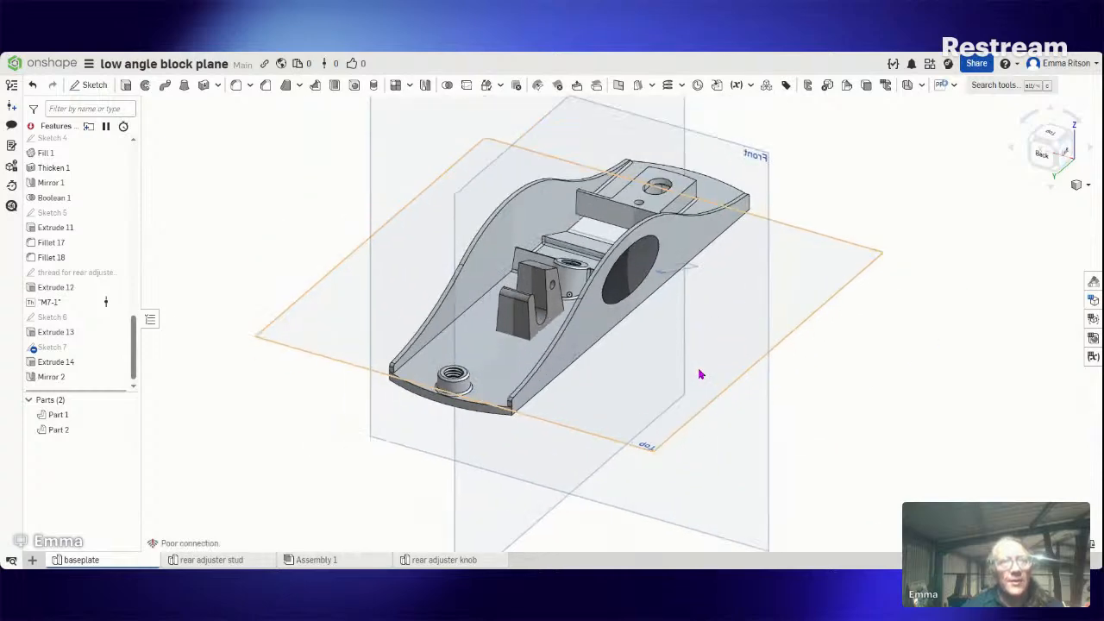
{"action": "right_click_drag", "start_coordinate": [700, 374], "coordinate": [802, 457]}
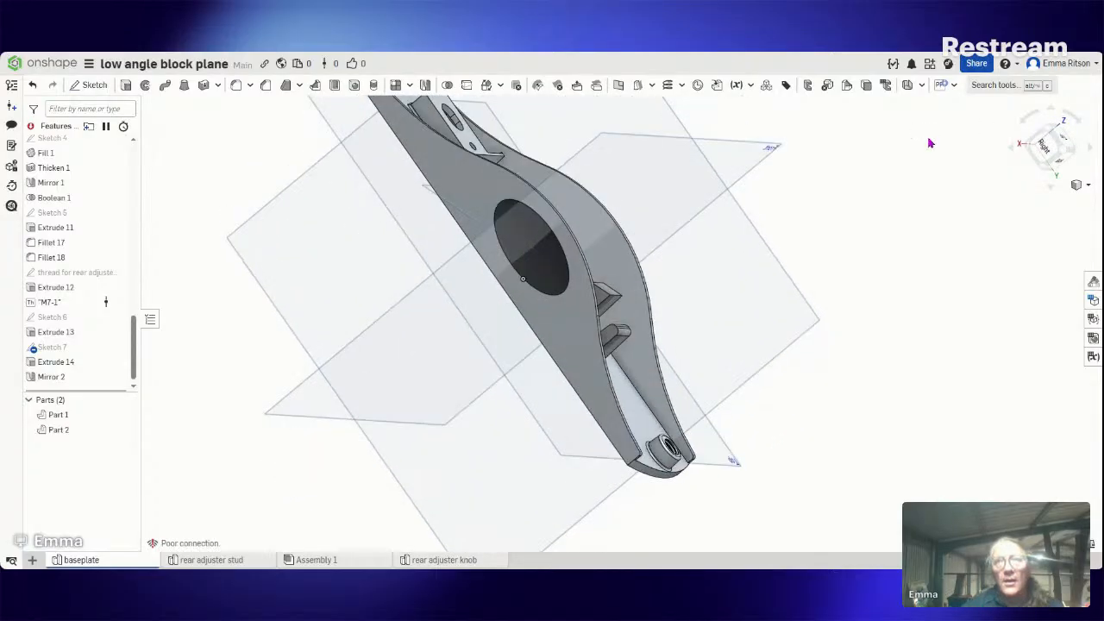
{"action": "left_click", "coordinate": [1055, 153]}
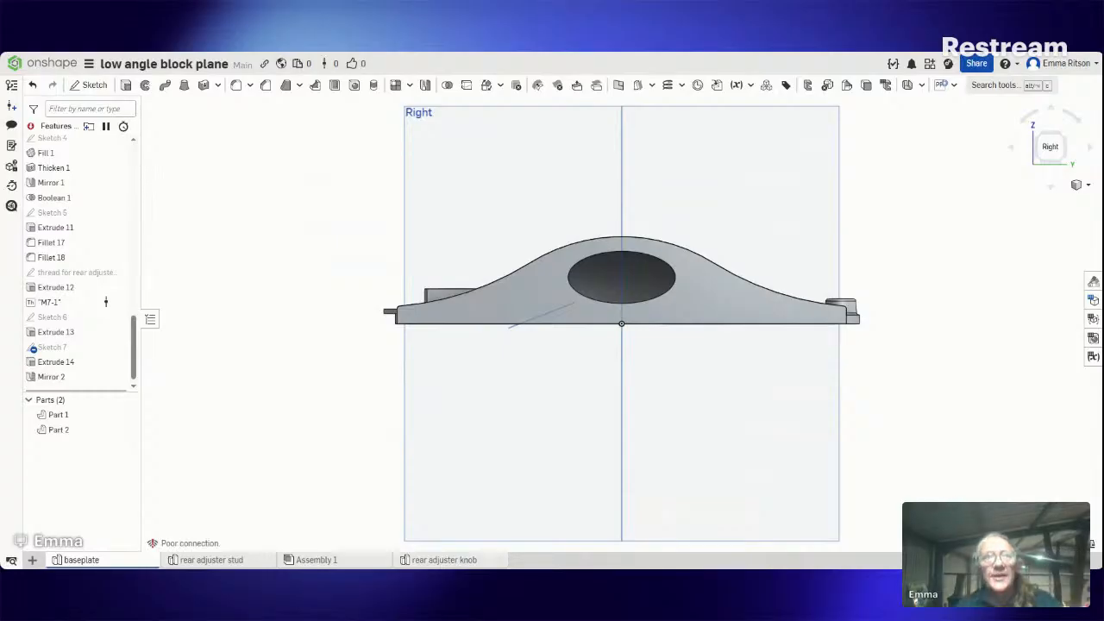
{"action": "right_click_drag", "start_coordinate": [917, 248], "coordinate": [919, 307]}
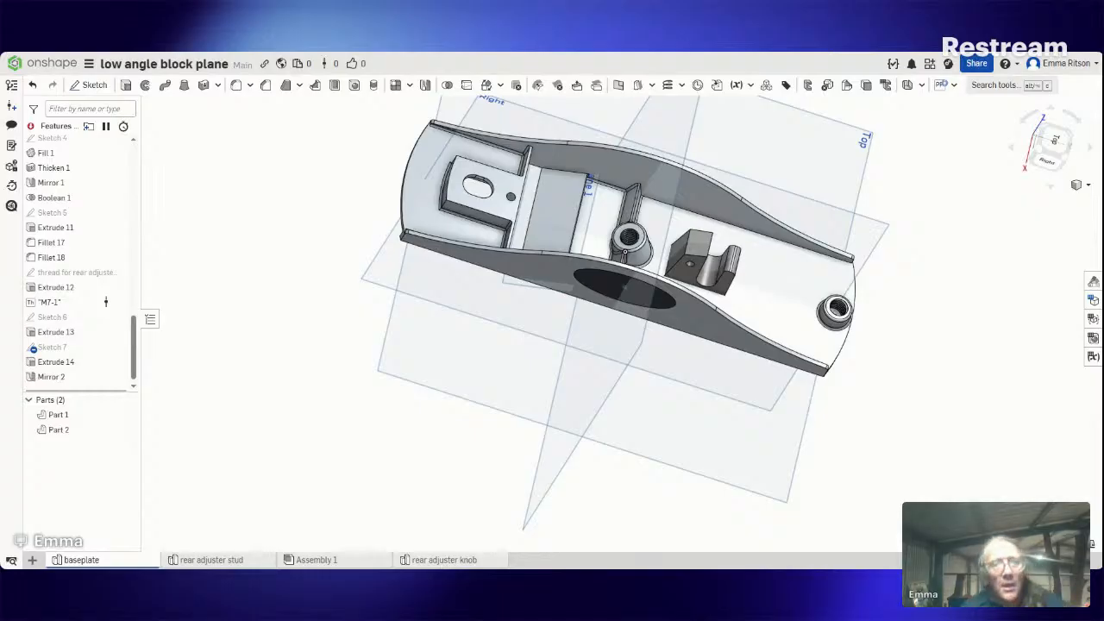
{"action": "right_click_drag", "start_coordinate": [892, 244], "coordinate": [923, 313]}
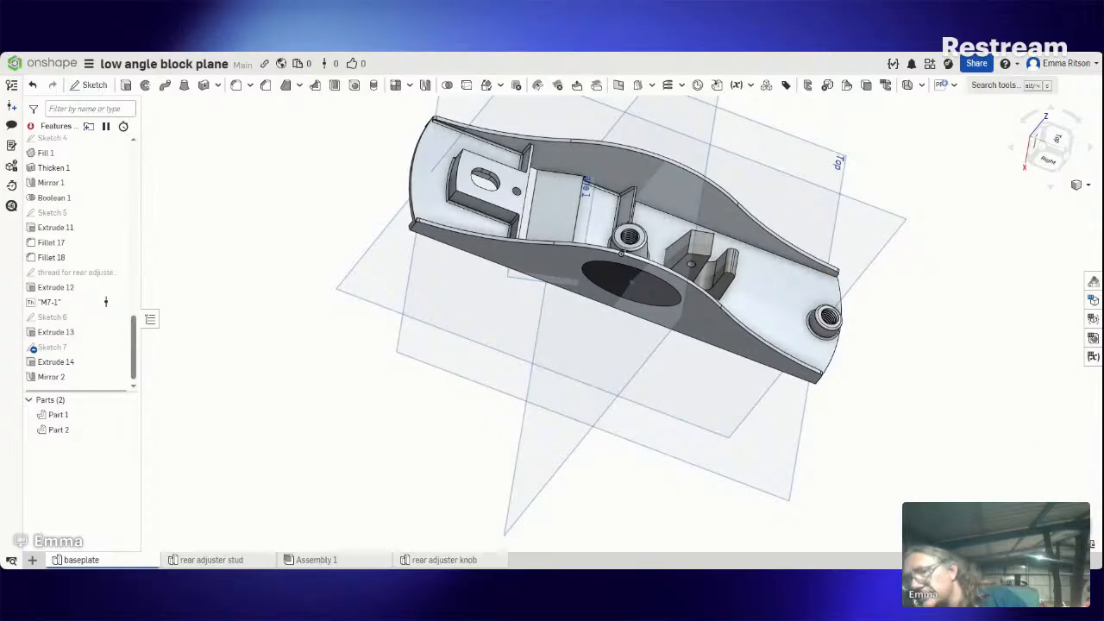
Step: Measure the distance in millimetres between the mouth's rear crosswise edge and the stud support's upper edge
{"action": "left_click", "coordinate": [1062, 544]}
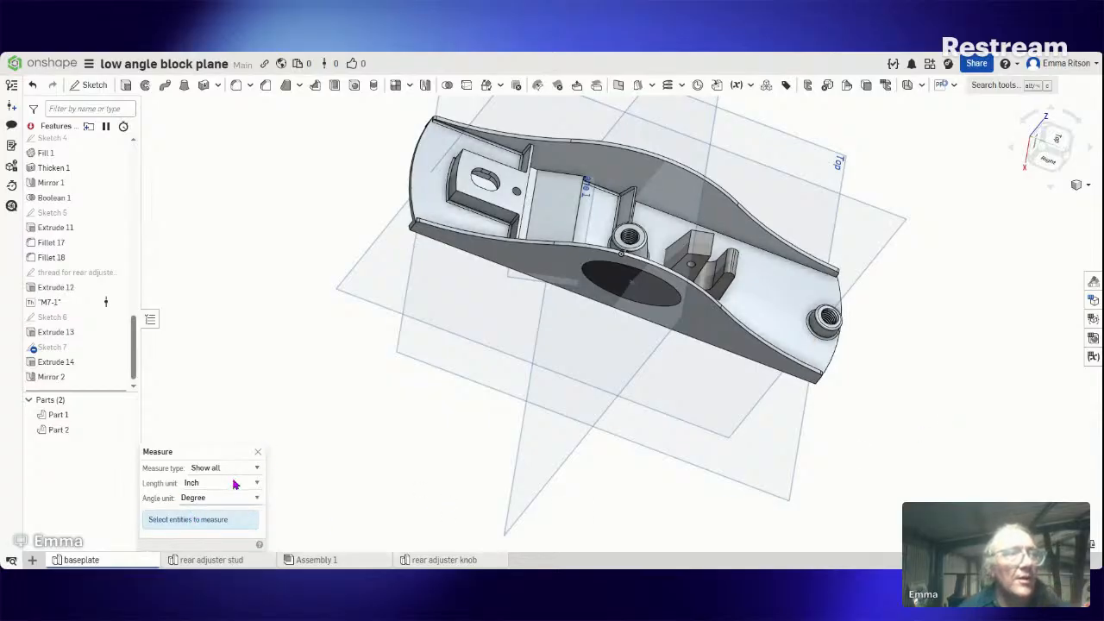
{"action": "left_click_drag", "start_coordinate": [255, 220], "coordinate": [235, 244]}
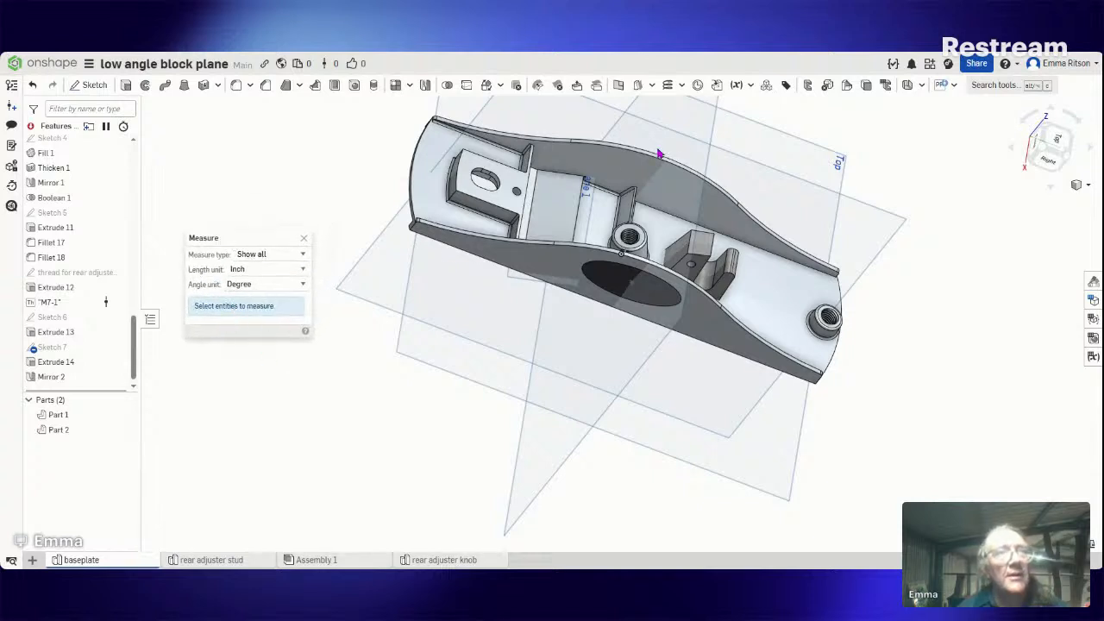
{"action": "left_click", "coordinate": [539, 213]}
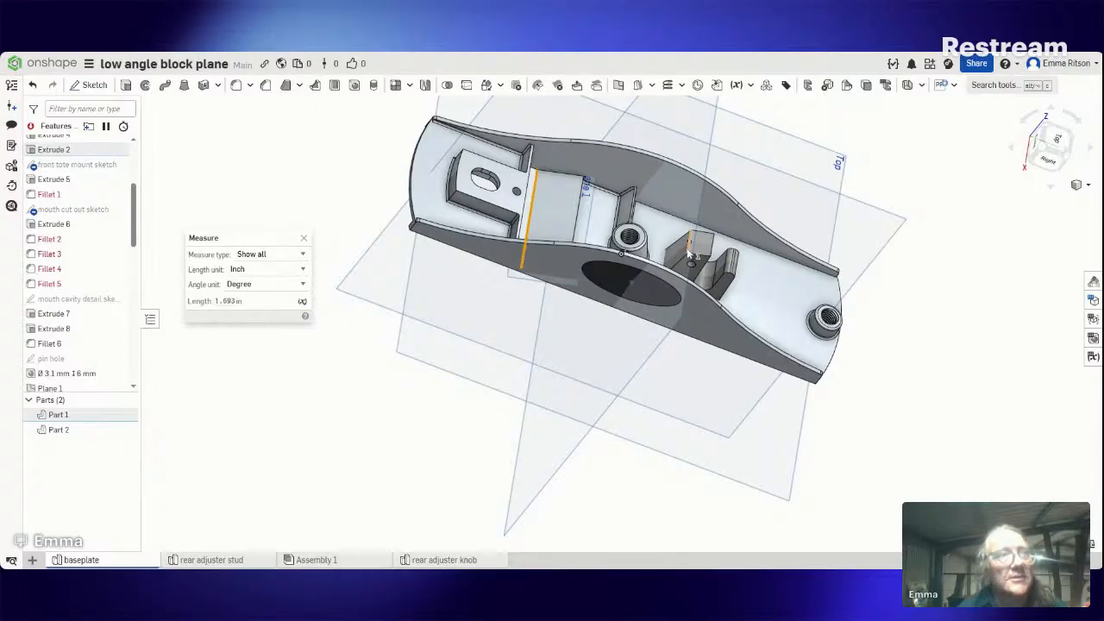
{"action": "left_click", "coordinate": [690, 251]}
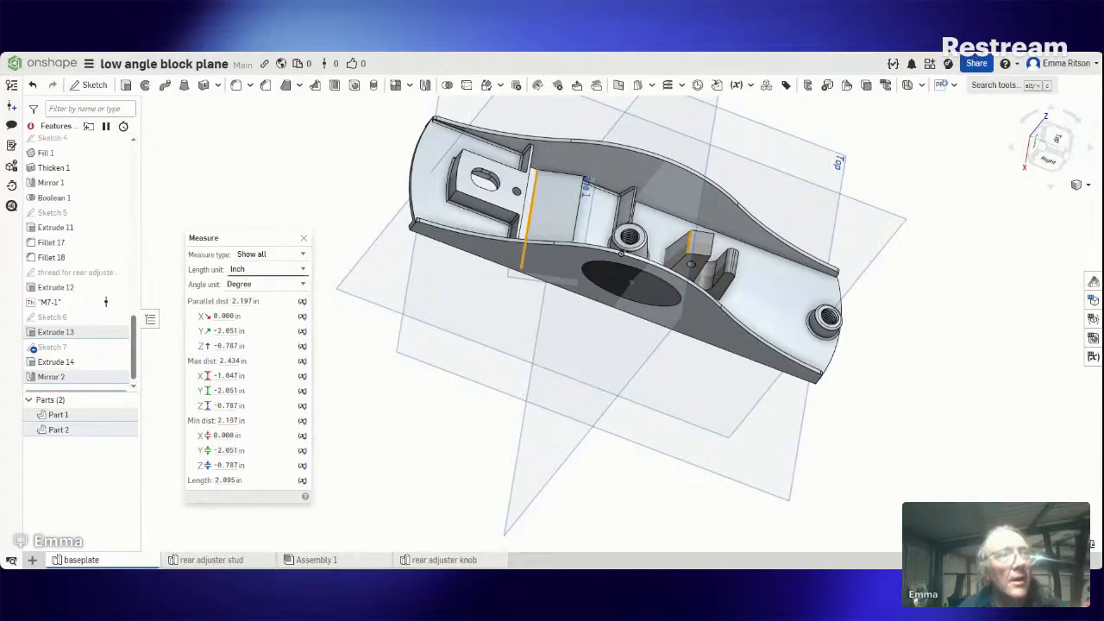
{"action": "left_click", "coordinate": [262, 345]}
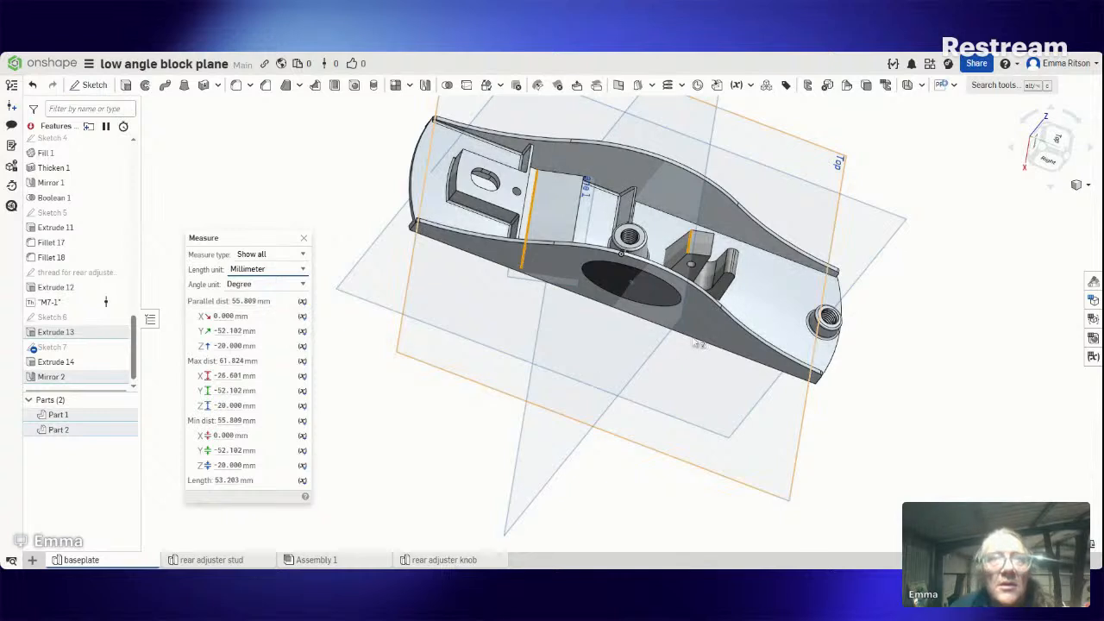
{"action": "left_click", "coordinate": [301, 238]}
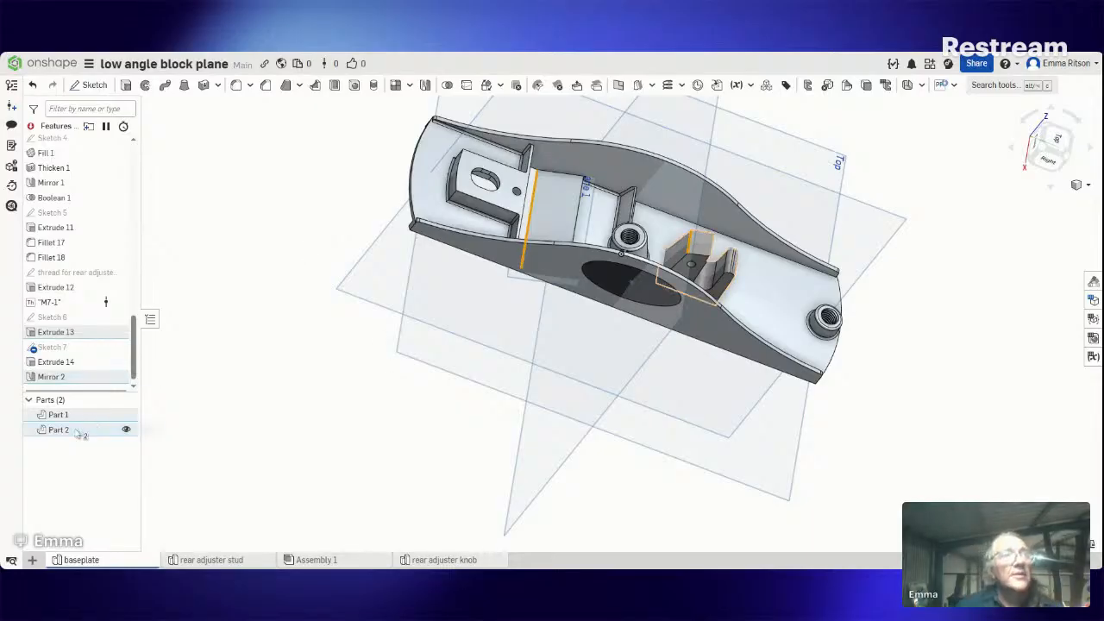
Step: Open Sketch 6 for editing, viewed square to the Right plane with the baseplate part hidden
{"action": "right_click", "coordinate": [136, 428]}
{"action": "left_click", "coordinate": [344, 426]}
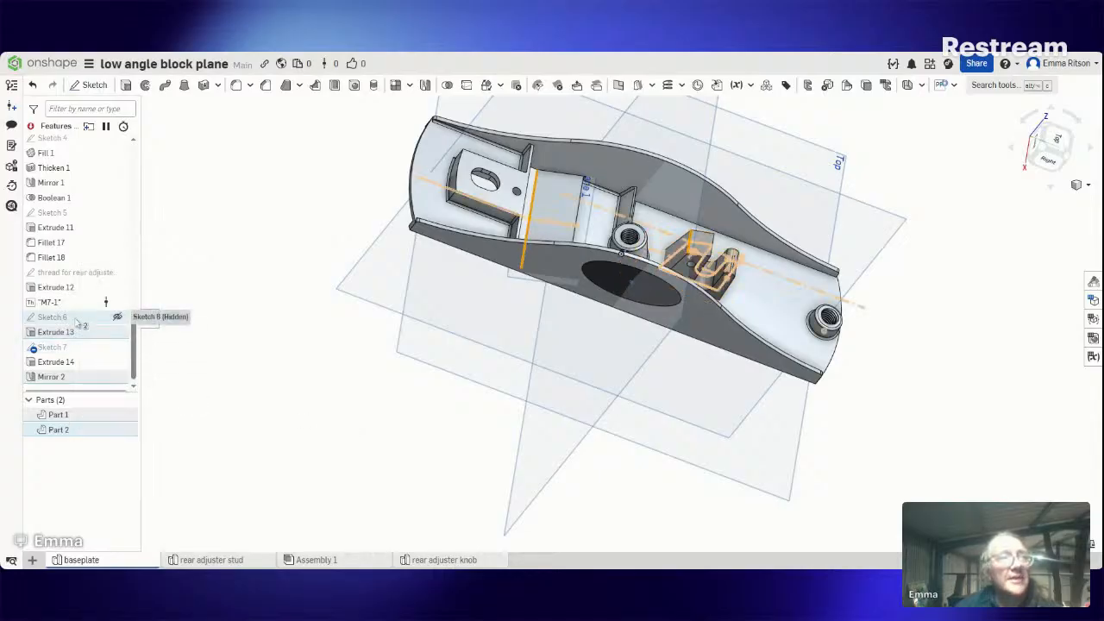
{"action": "right_click", "coordinate": [76, 319]}
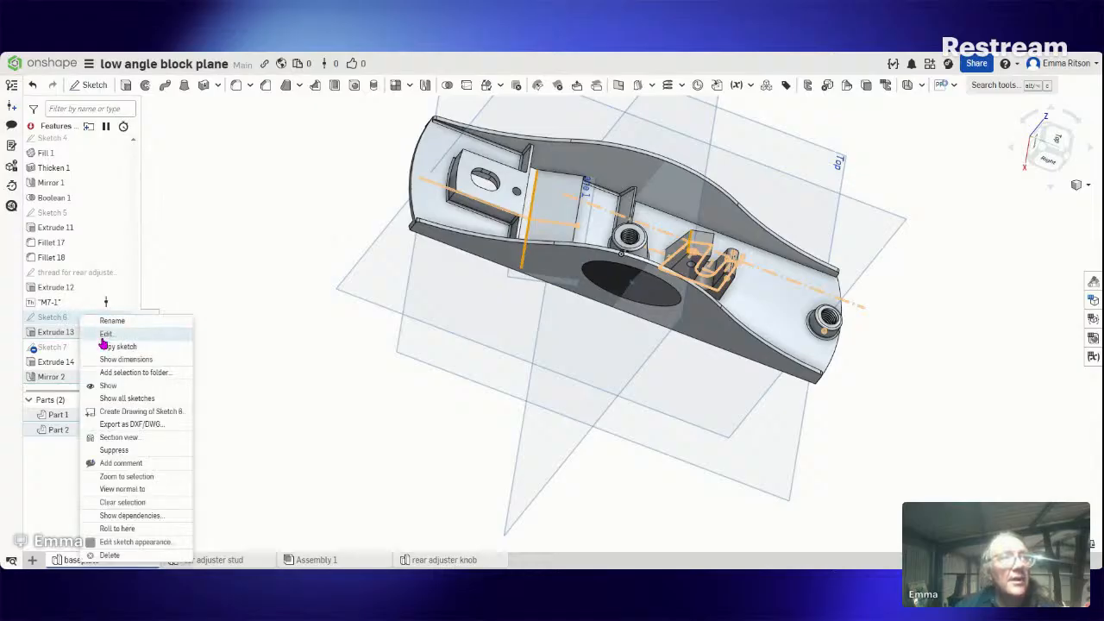
{"action": "left_click", "coordinate": [106, 333]}
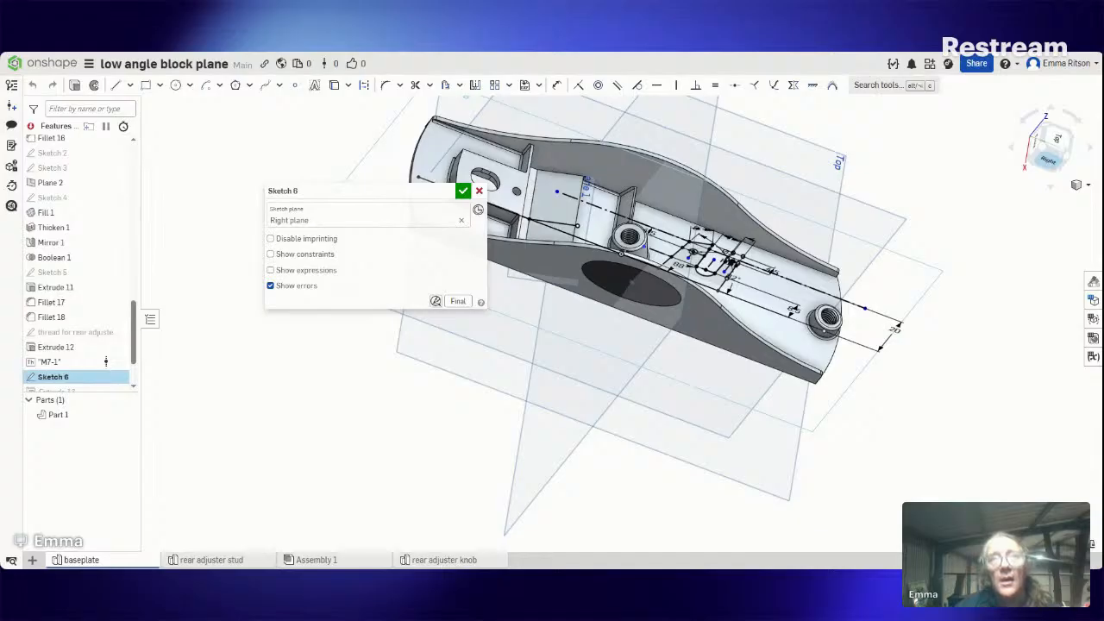
{"action": "left_click", "coordinate": [1051, 164]}
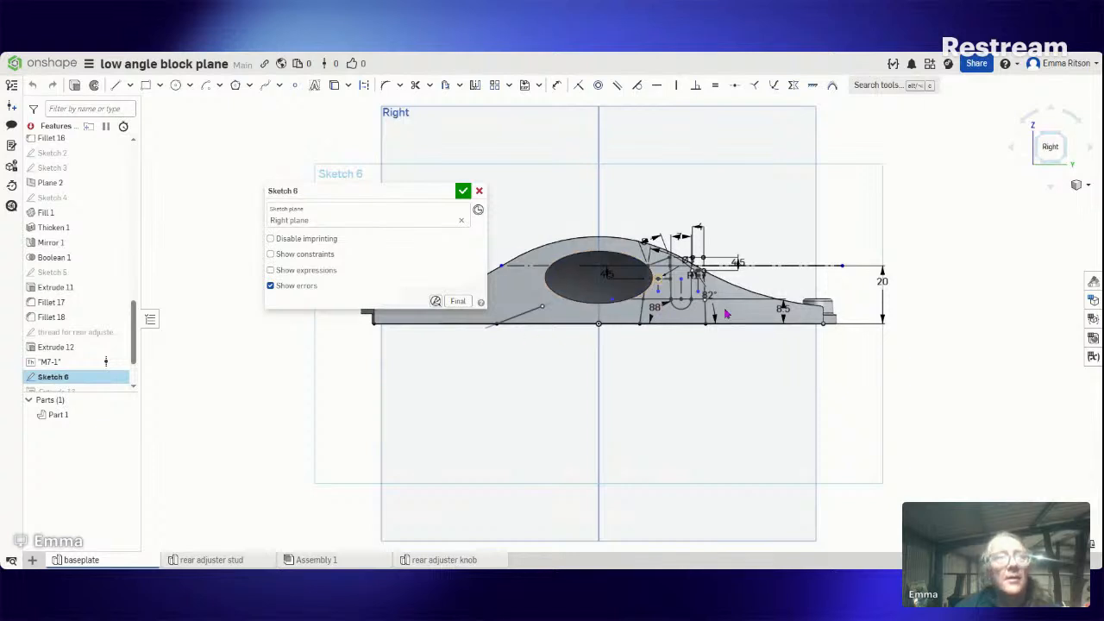
{"action": "left_click", "coordinate": [126, 416]}
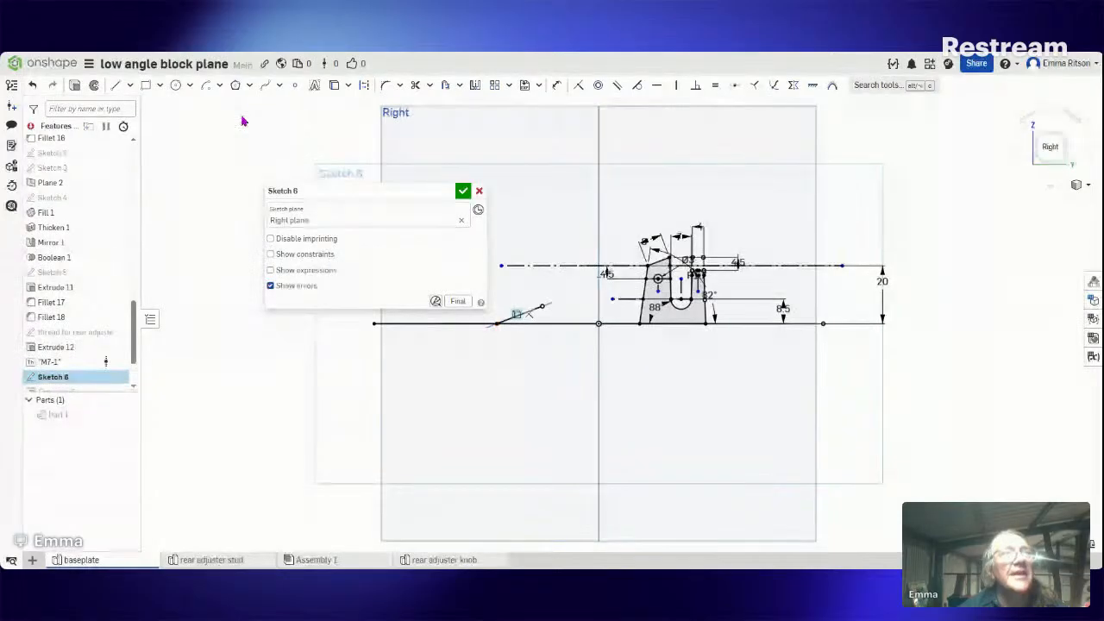
Step: Dimension the distance from the inclined line's lower endpoint to the support profile's upper front corner as 62 mm
{"action": "left_click", "coordinate": [556, 85]}
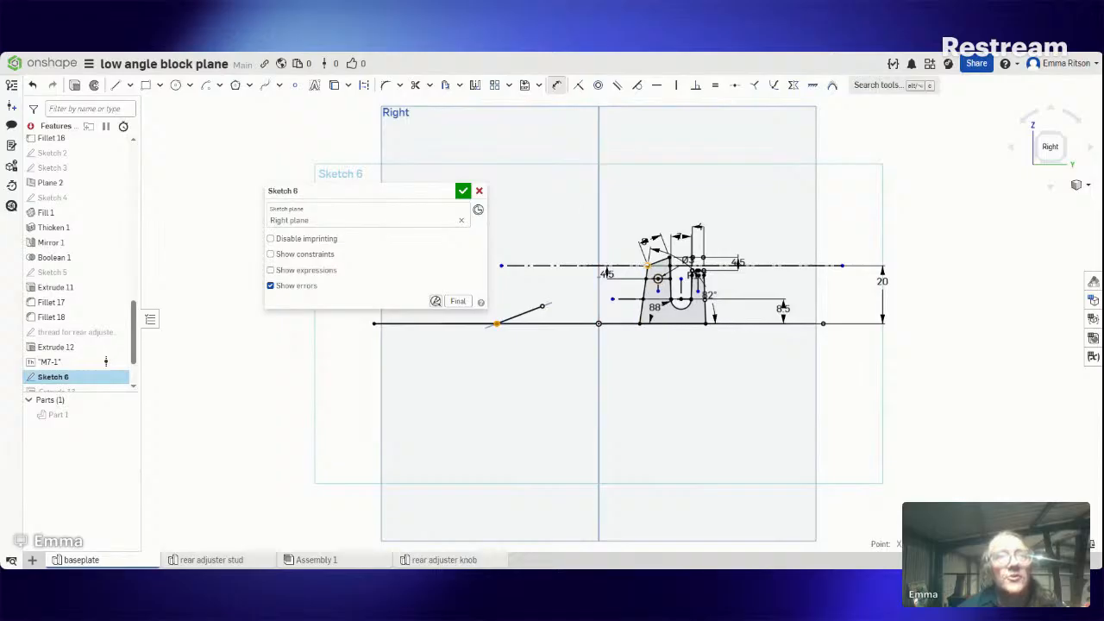
{"action": "left_click", "coordinate": [648, 266]}
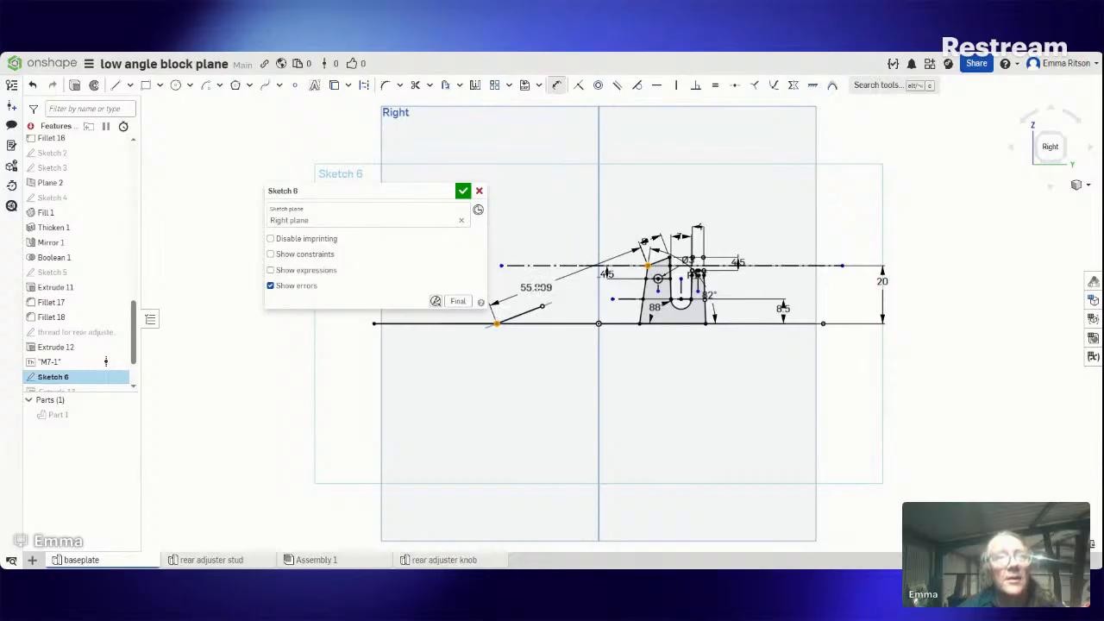
{"action": "left_click", "coordinate": [542, 306]}
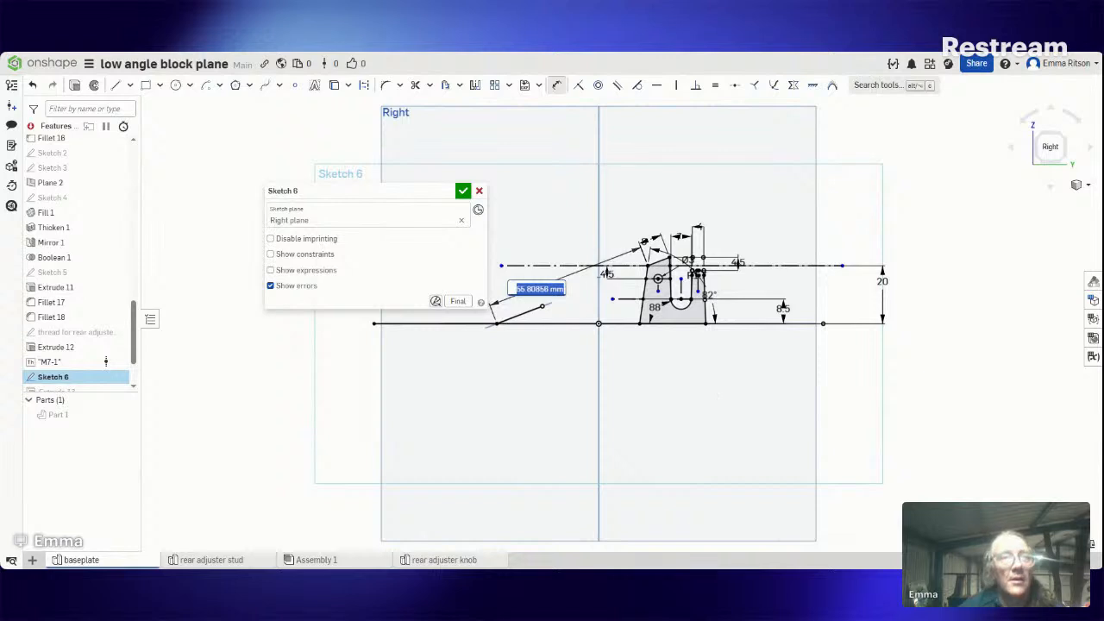
{"action": "type", "text": "82"}
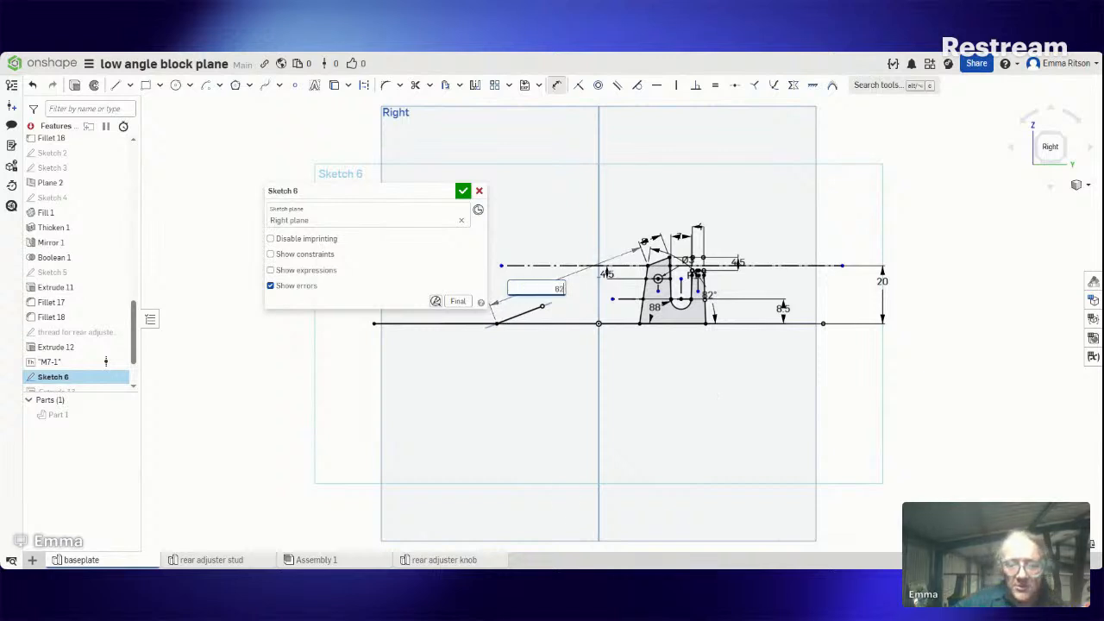
{"action": "key", "text": "Return"}
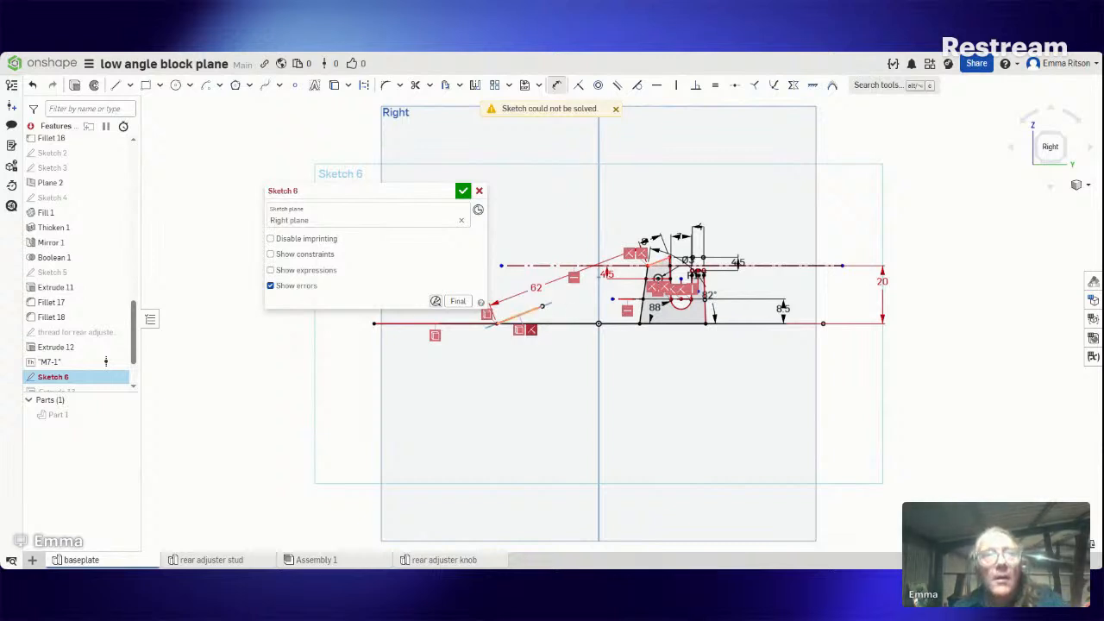
Step: Delete the conflicting constraint that ties the support's sloped top edge to the inclined line
{"action": "key", "text": "Delete"}
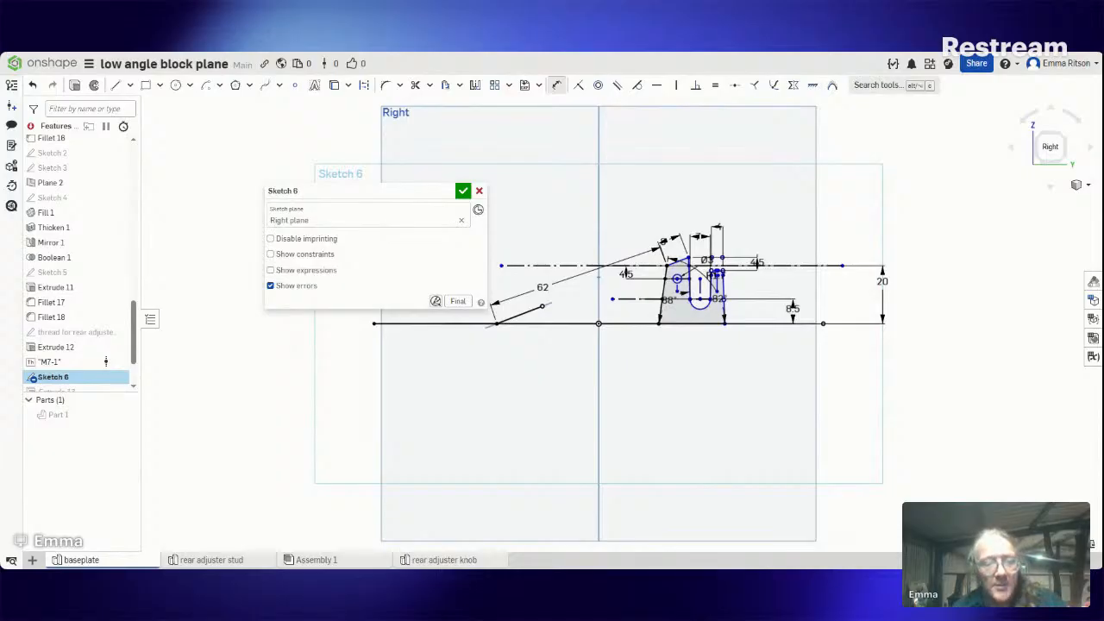
{"action": "key", "text": "ctrl+z"}
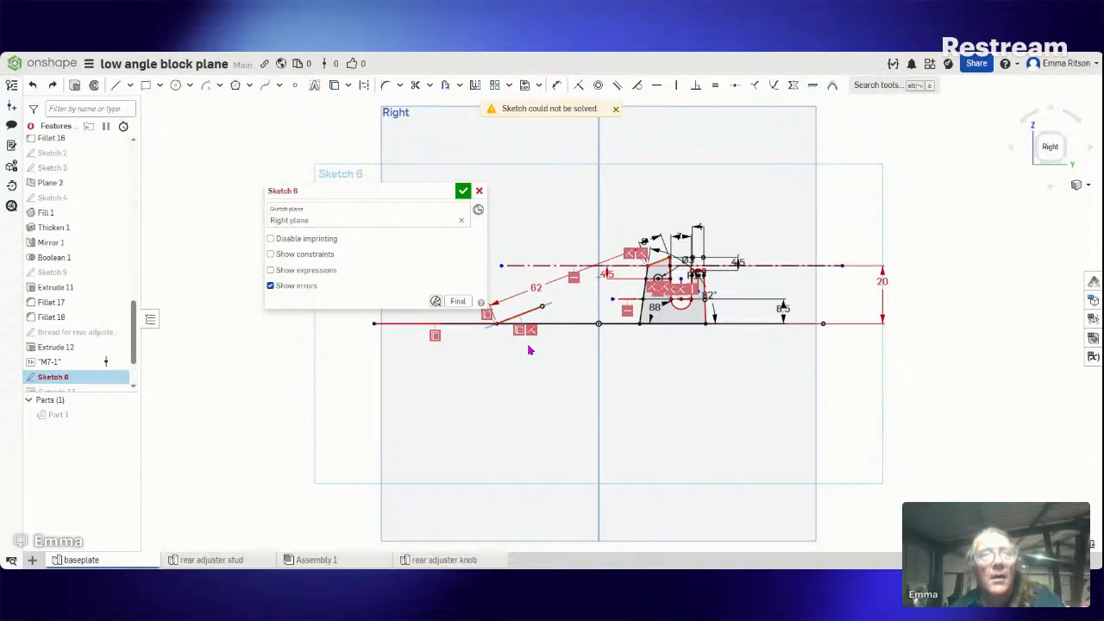
{"action": "key", "text": "Delete"}
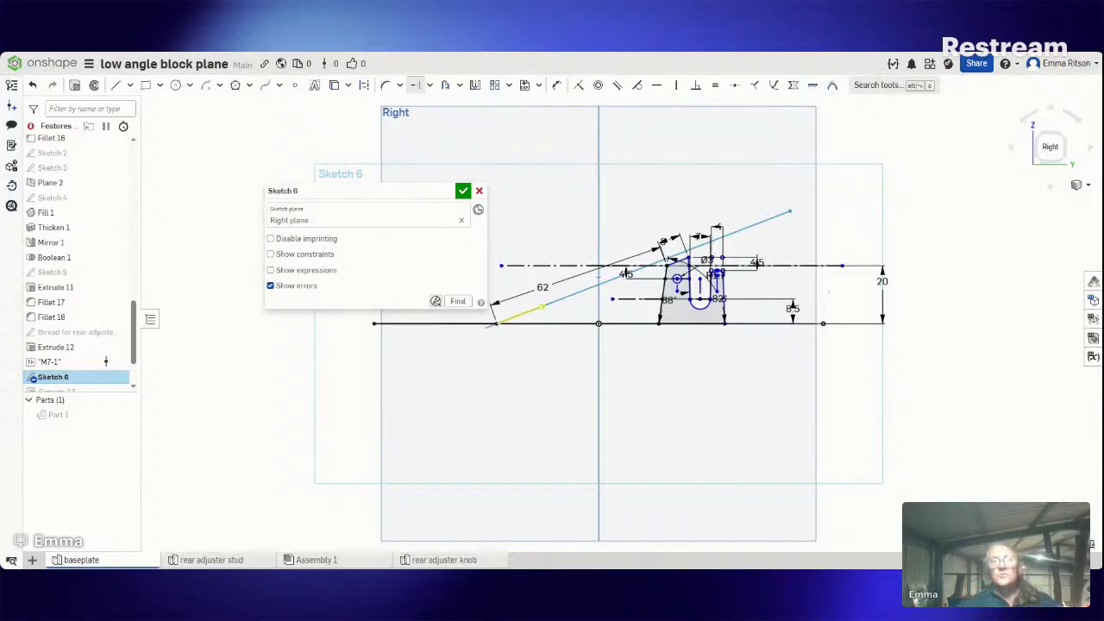
Step: Extend the short inclined line upward, past the horizontal construction line and well beyond the support profile
{"action": "left_click", "coordinate": [820, 200]}
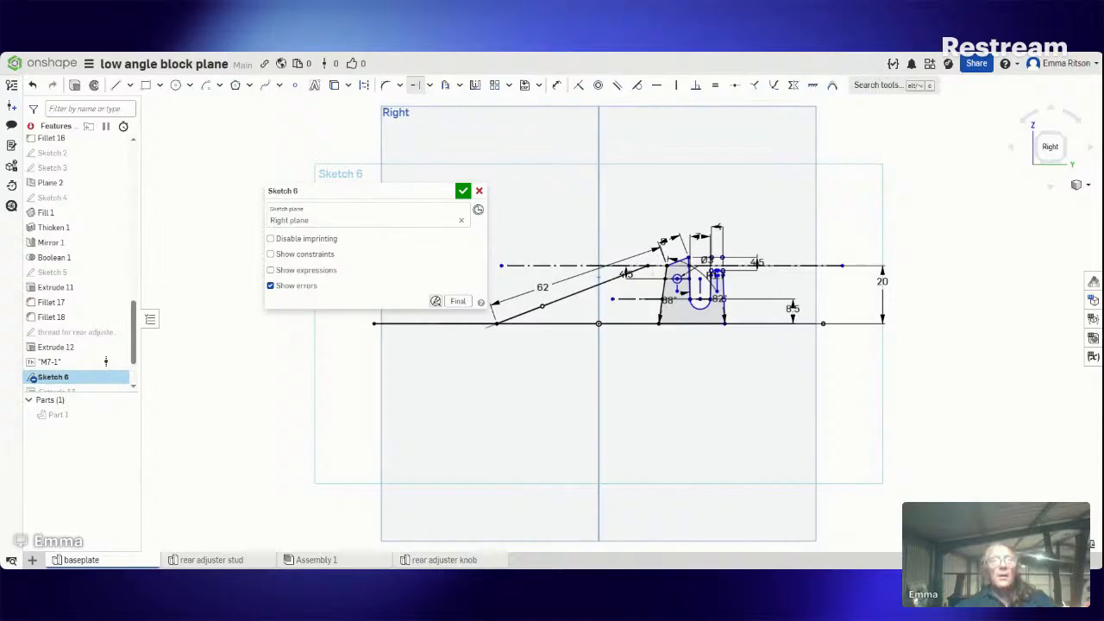
{"action": "key", "text": "Escape"}
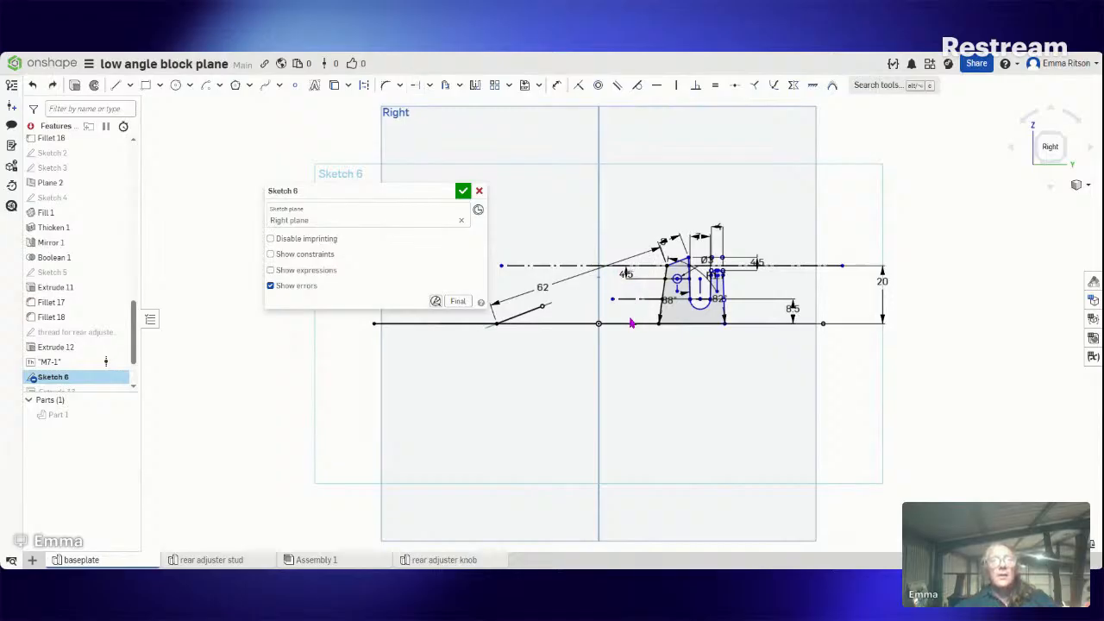
{"action": "left_click", "coordinate": [422, 84]}
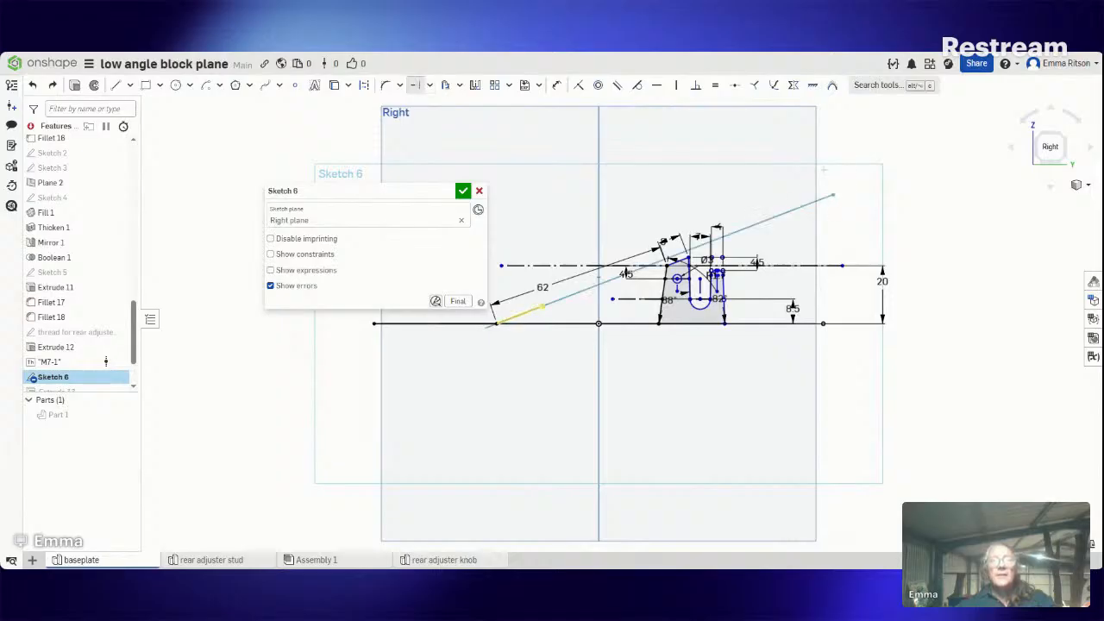
{"action": "left_click", "coordinate": [520, 314]}
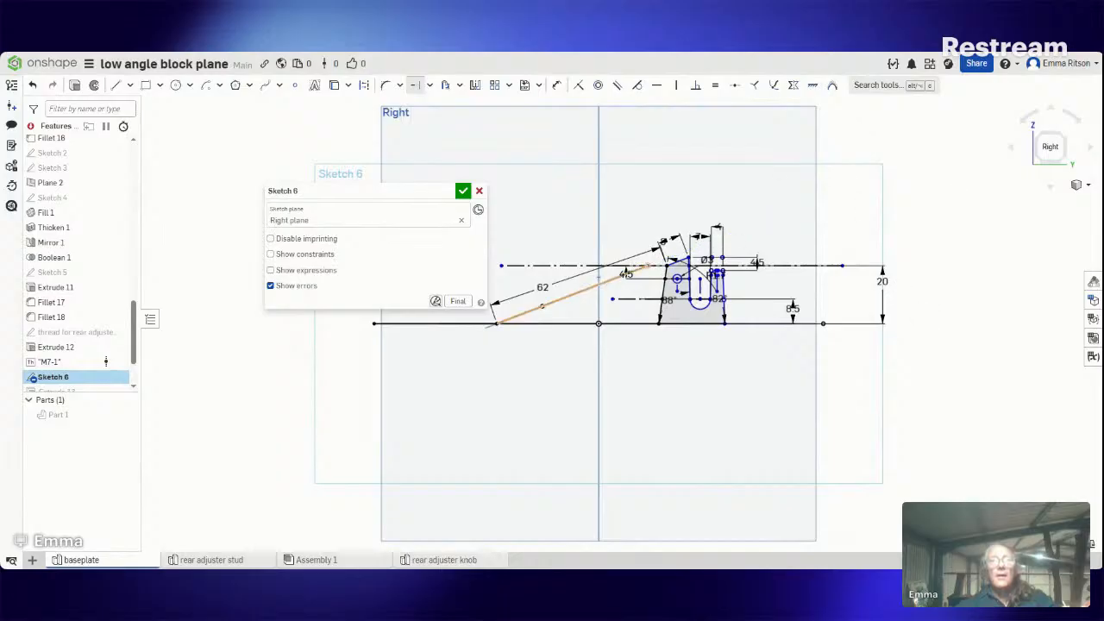
{"action": "left_click", "coordinate": [643, 268]}
{"action": "left_click", "coordinate": [861, 156]}
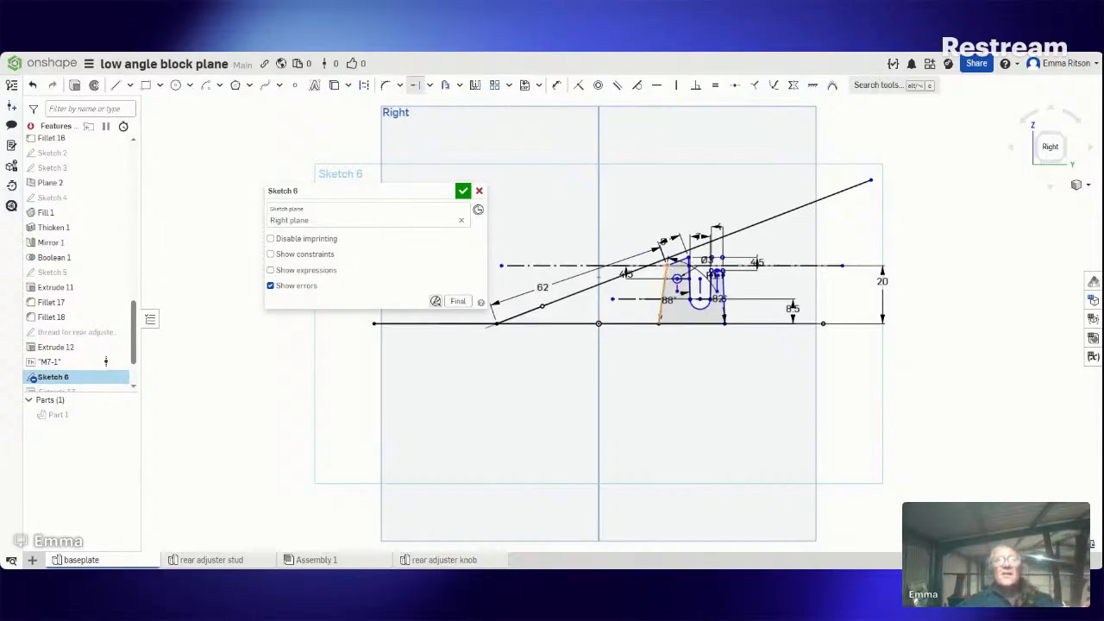
{"action": "scroll", "coordinate": [656, 256], "scroll_direction": "up", "scroll_amount": 5}
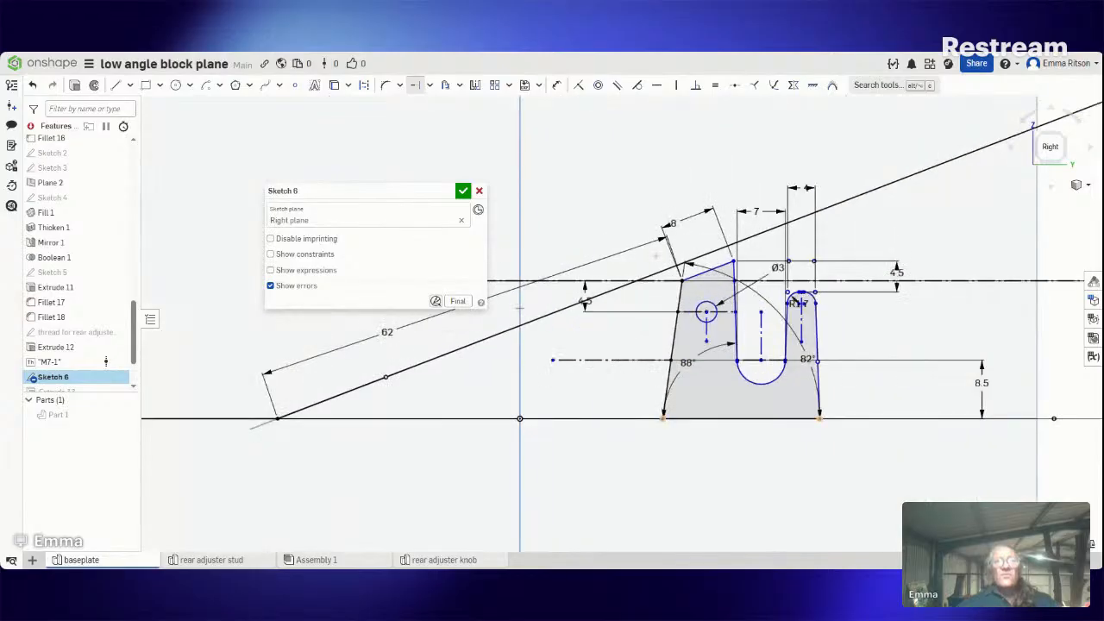
{"action": "scroll", "coordinate": [656, 256], "scroll_direction": "down", "scroll_amount": 1}
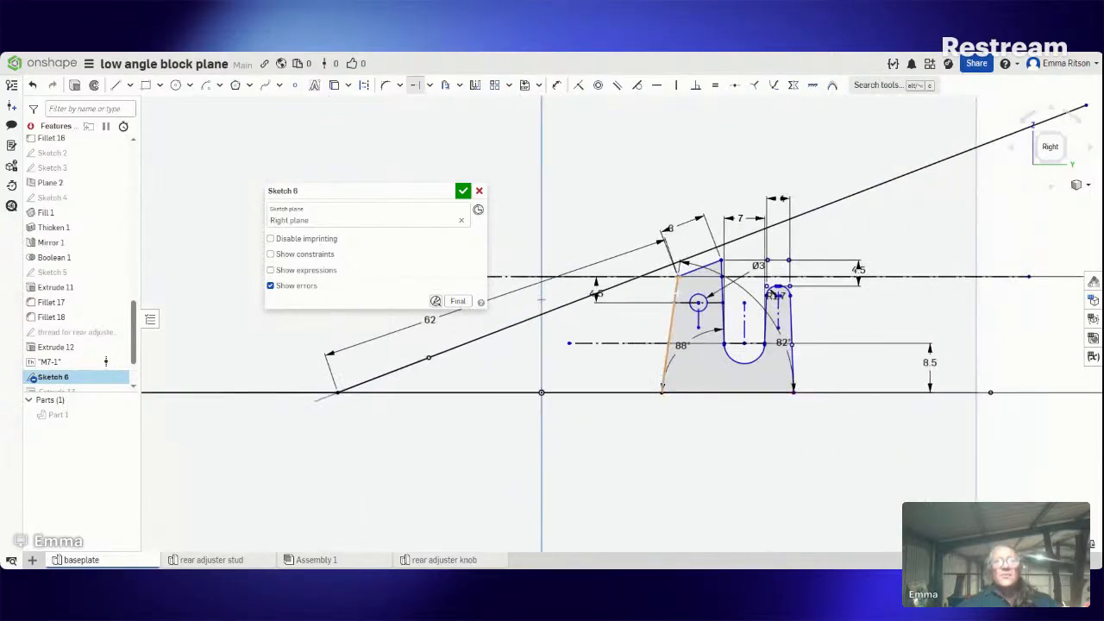
Step: Try extending the support profile's sloped front edge up to the inclined line
{"action": "left_click", "coordinate": [366, 86]}
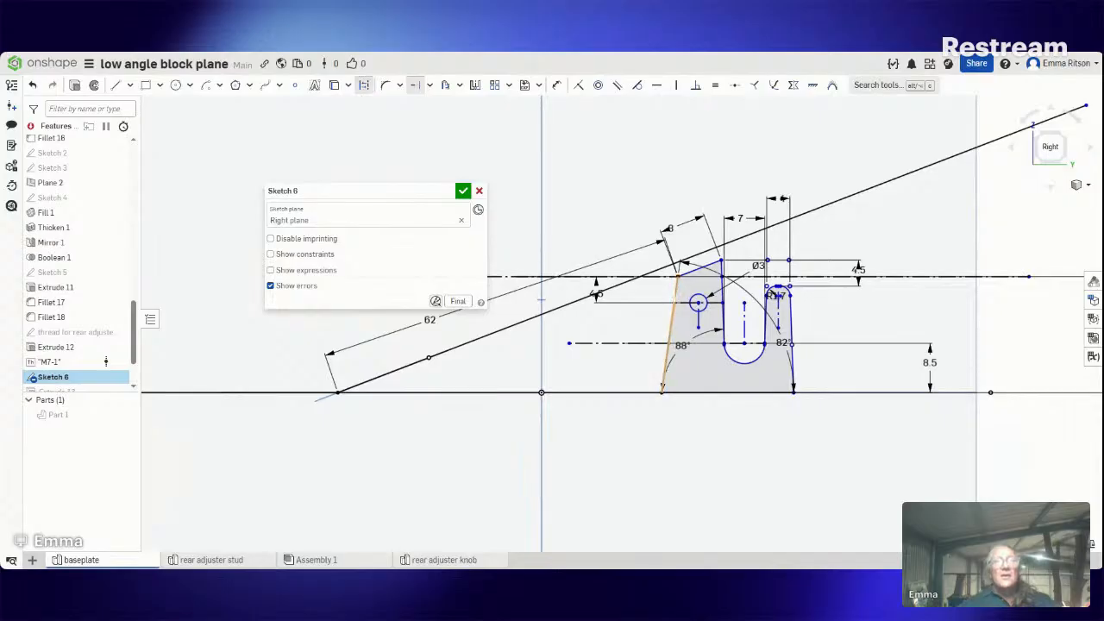
{"action": "left_click", "coordinate": [678, 277]}
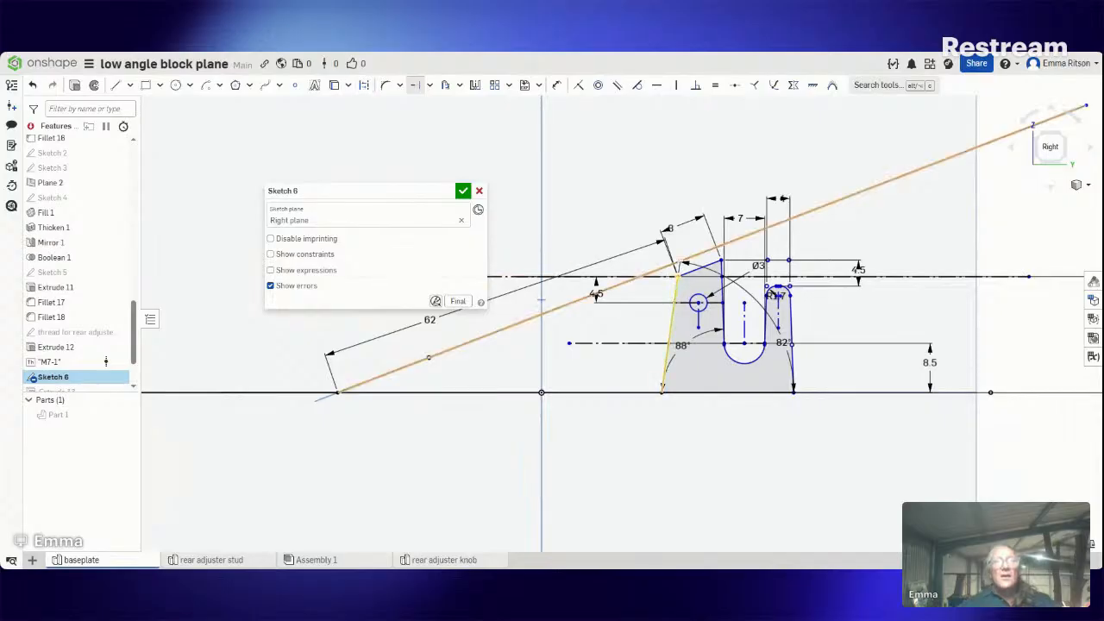
{"action": "left_click", "coordinate": [681, 262]}
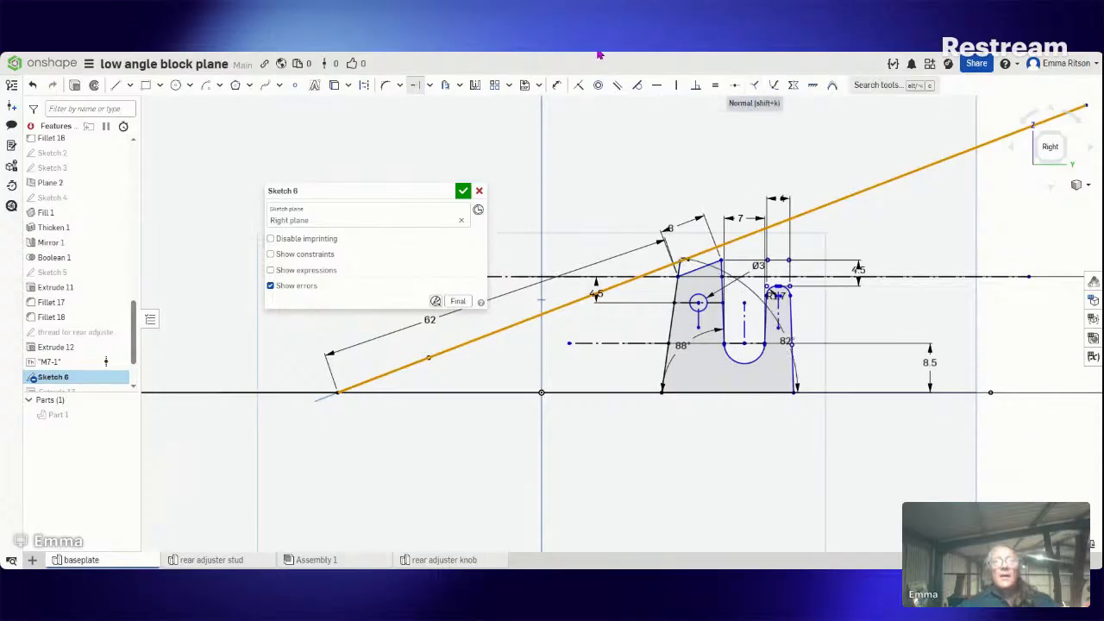
Step: Dimension the extension from the support's upper front corner to its endpoint on the inclined line
{"action": "left_click", "coordinate": [557, 85]}
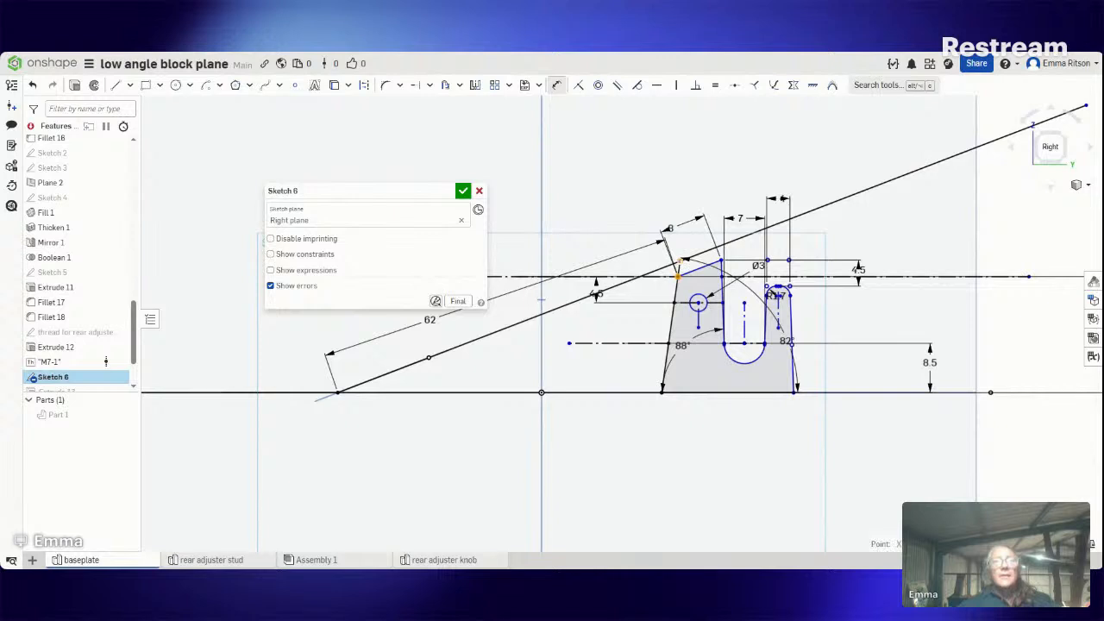
{"action": "left_click", "coordinate": [681, 259]}
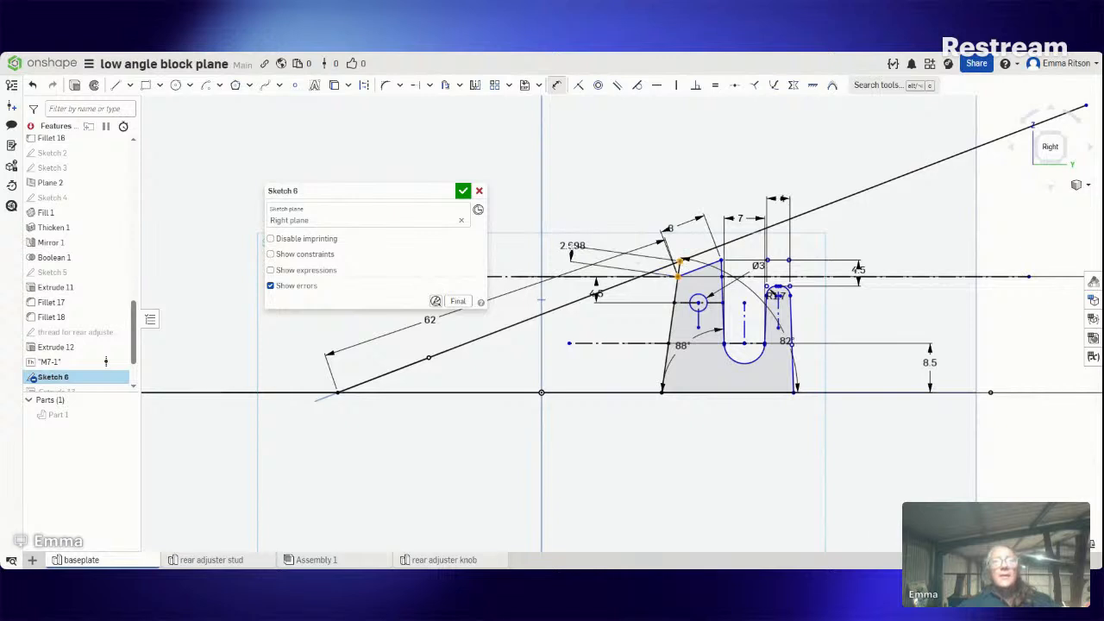
{"action": "left_click", "coordinate": [571, 252]}
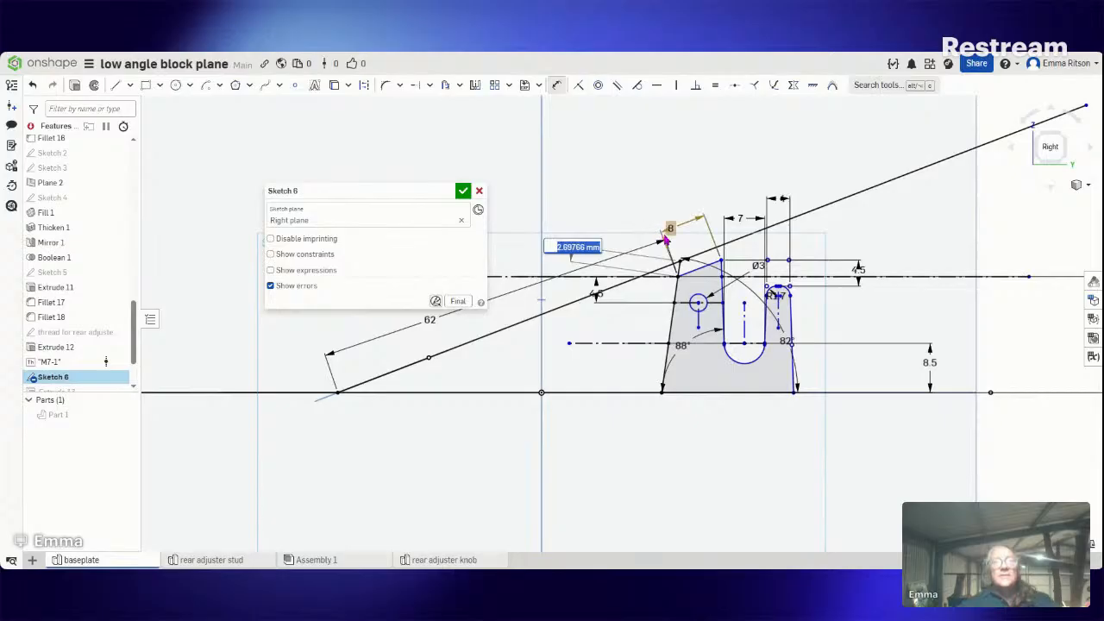
{"action": "scroll", "coordinate": [916, 362], "scroll_direction": "down", "scroll_amount": 2}
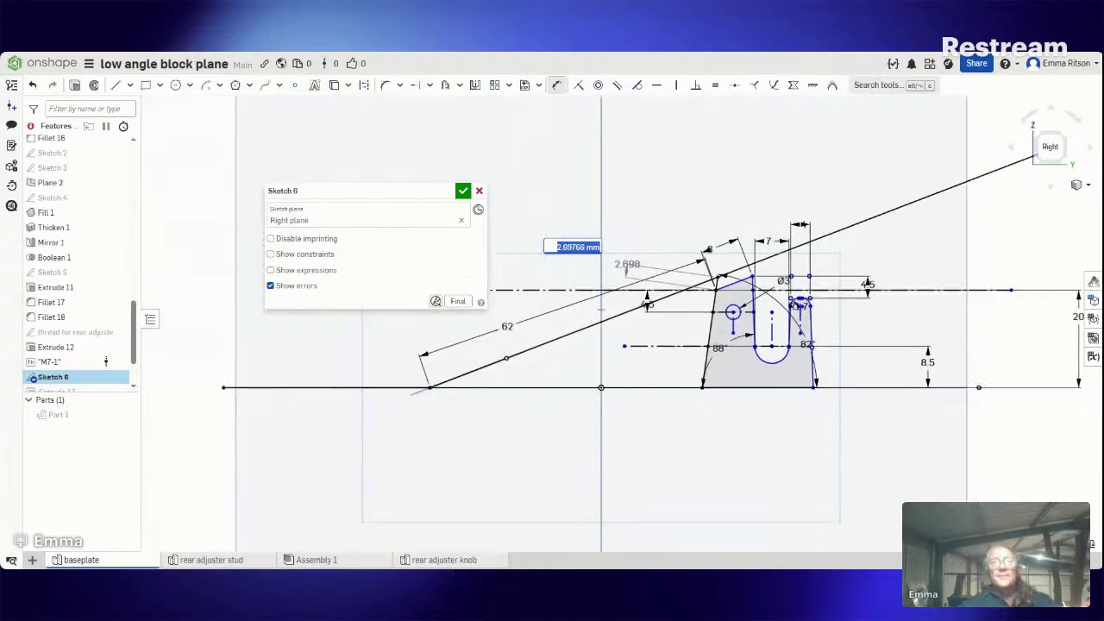
{"action": "scroll", "coordinate": [926, 359], "scroll_direction": "down", "scroll_amount": 1}
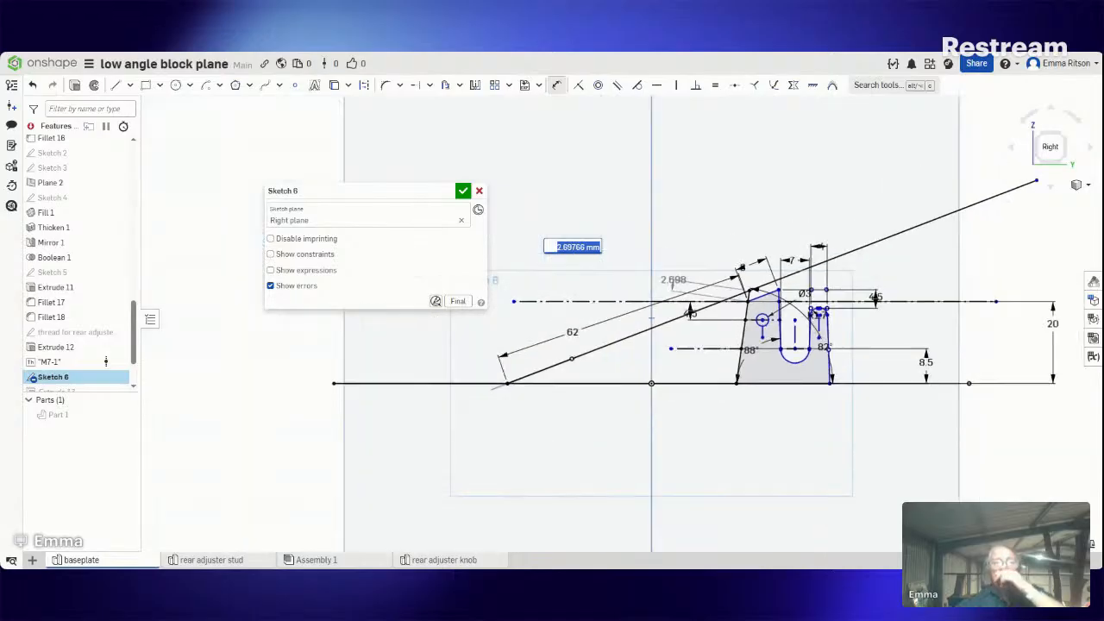
{"action": "scroll", "coordinate": [751, 305], "scroll_direction": "up", "scroll_amount": 2}
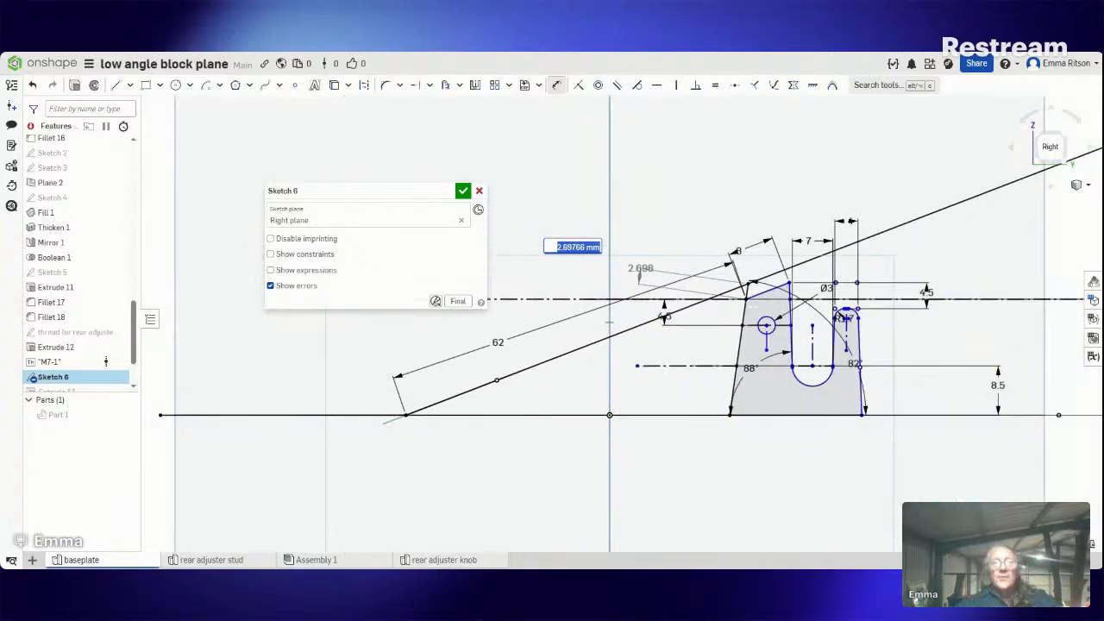
{"action": "scroll", "coordinate": [752, 306], "scroll_direction": "up", "scroll_amount": 1}
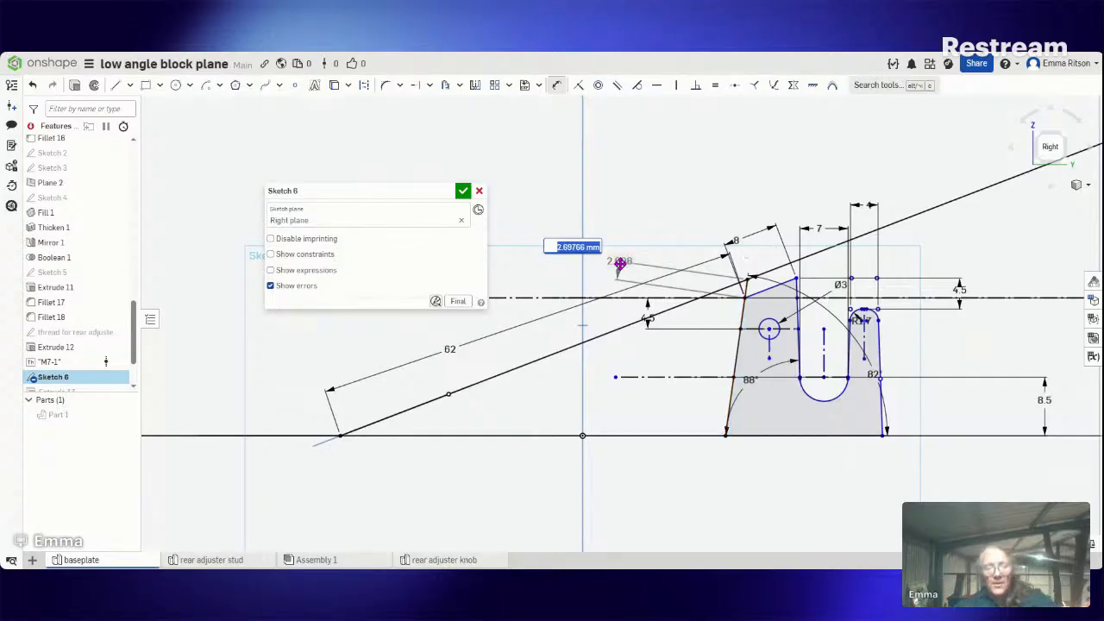
{"action": "key", "text": "Return"}
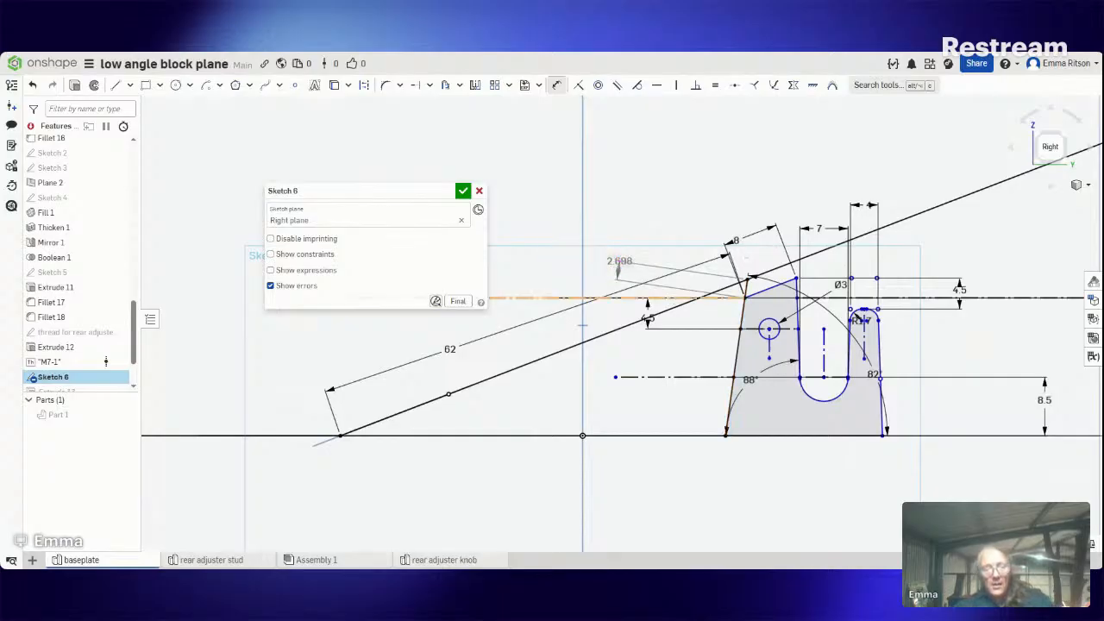
Step: Undo the extension's dimension and the lengthening of the support's front edge
{"action": "left_click", "coordinate": [664, 298]}
{"action": "key", "text": "Escape"}
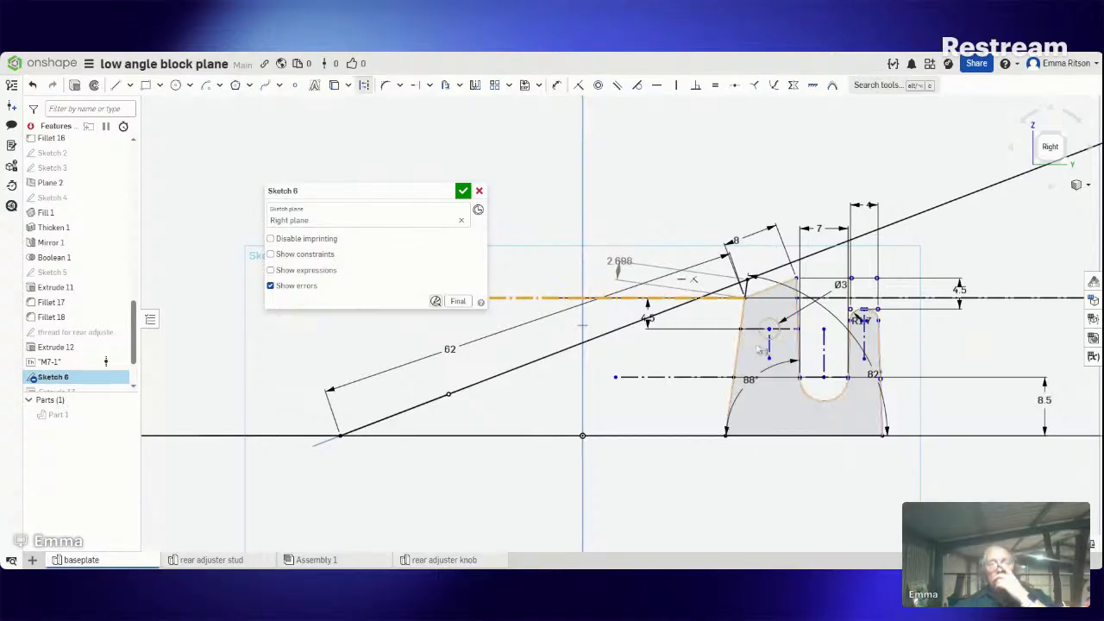
{"action": "key", "text": "ctrl+z"}
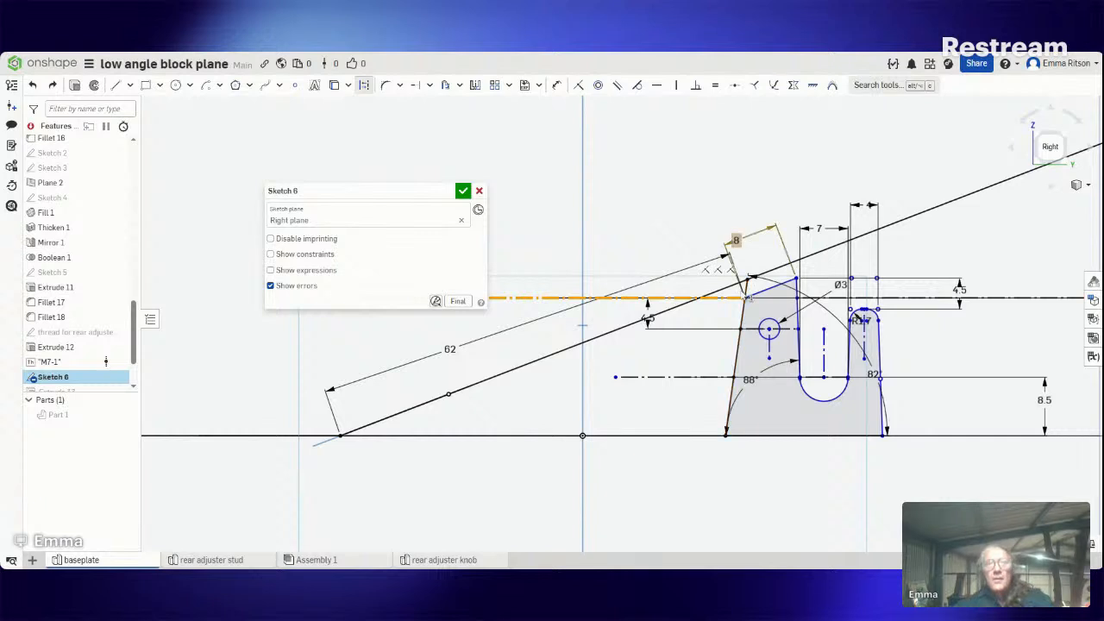
{"action": "key", "text": "Escape"}
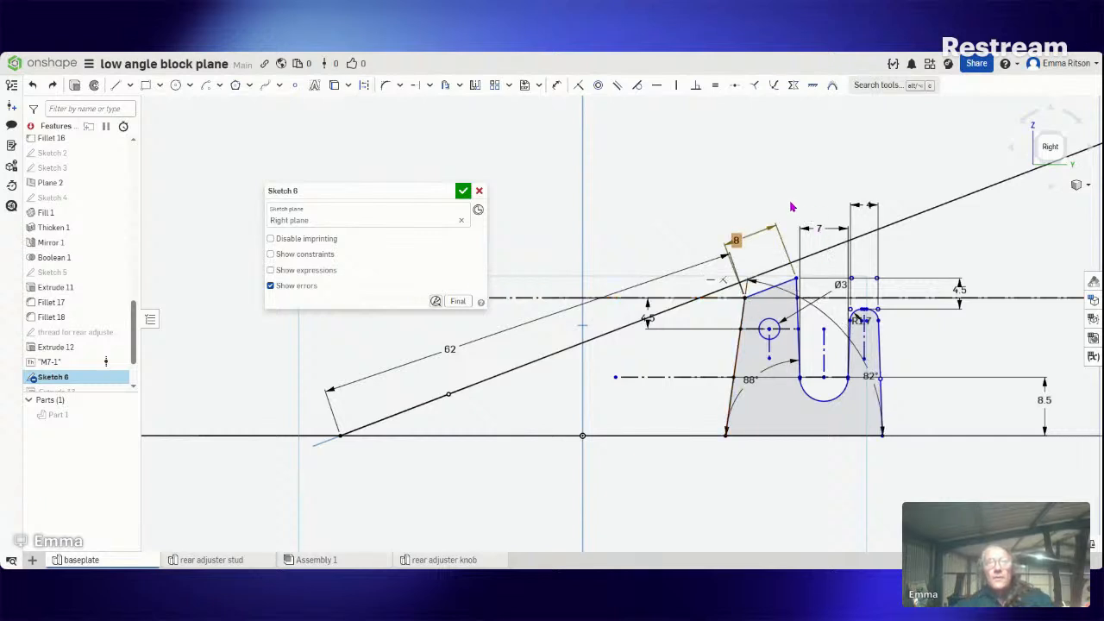
Step: Draw a vertical construction line about 19.66 mm long upward from the support's upper front corner, crossing the inclined line
{"action": "left_click", "coordinate": [117, 85]}
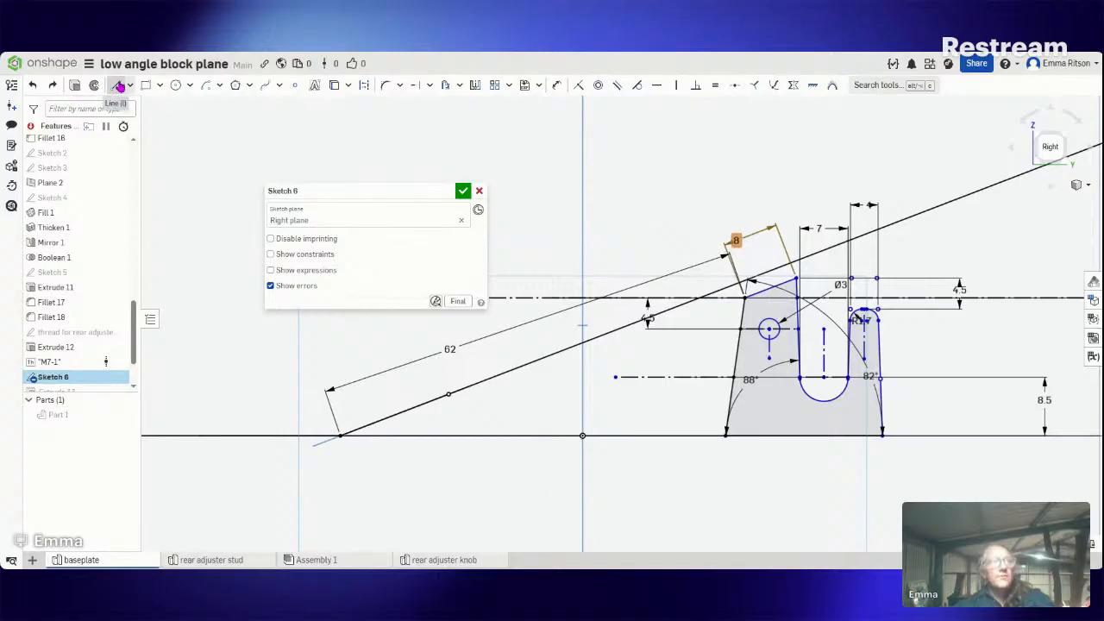
{"action": "left_click", "coordinate": [364, 86]}
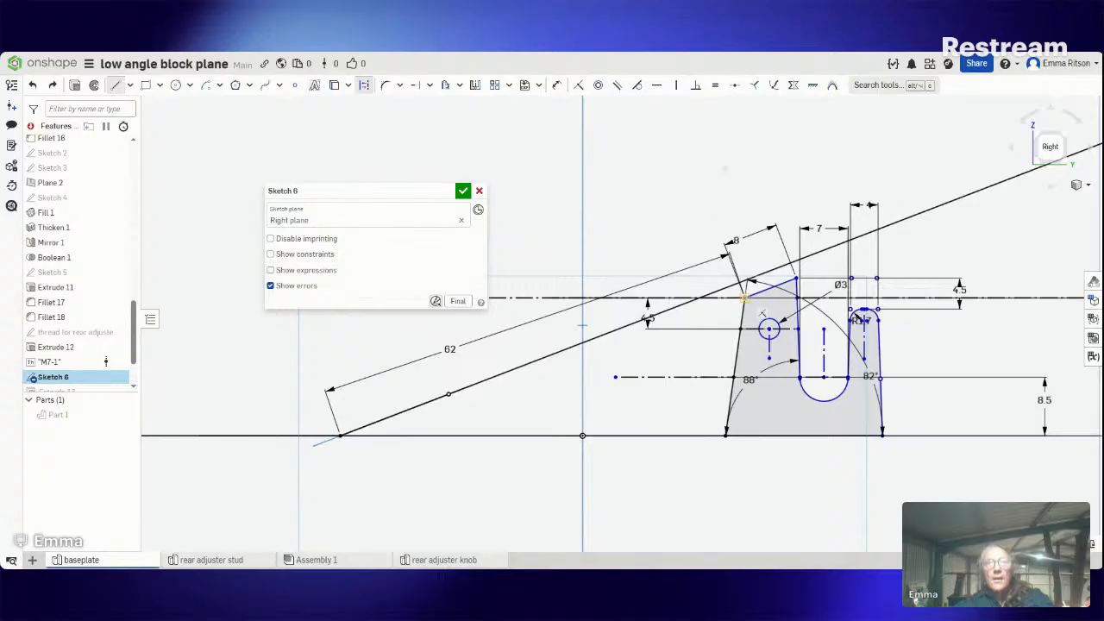
{"action": "left_click", "coordinate": [743, 294]}
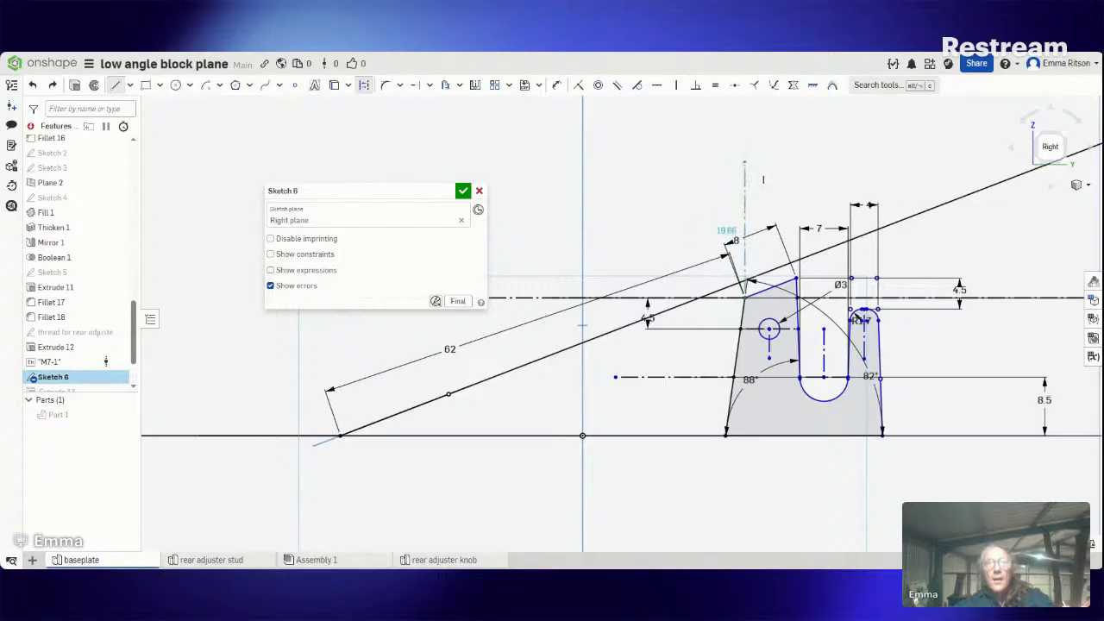
{"action": "left_click", "coordinate": [745, 162]}
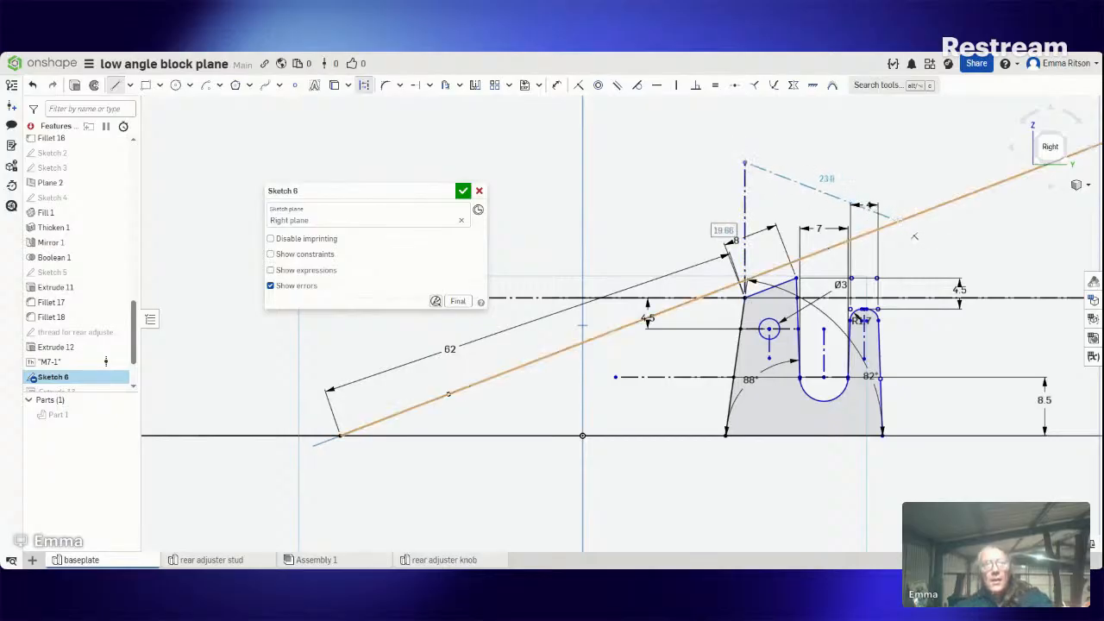
{"action": "key", "text": "Escape"}
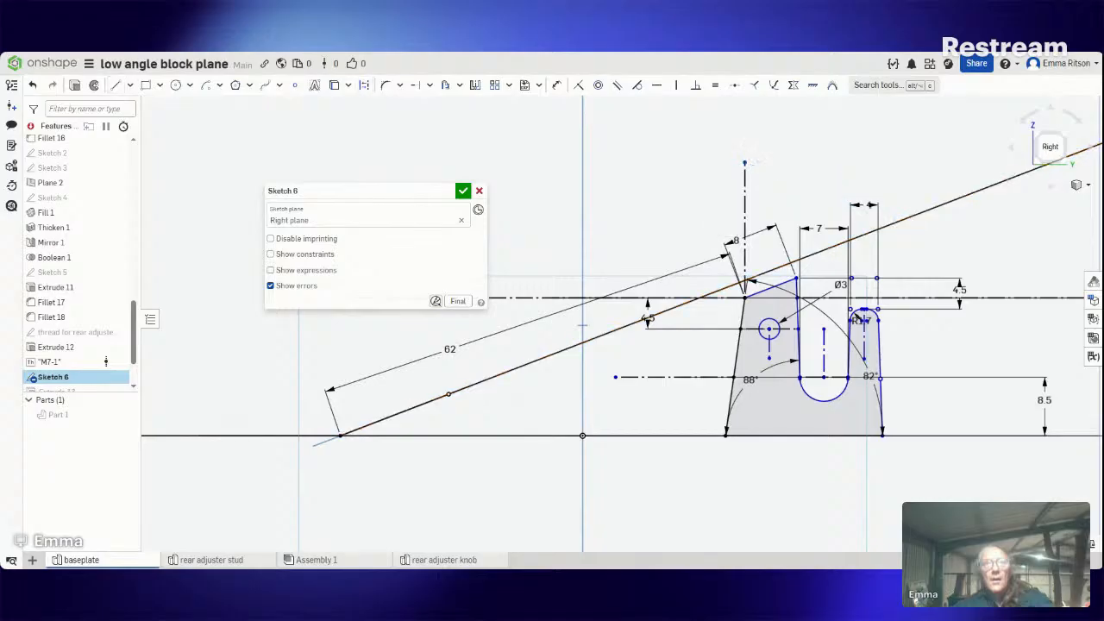
Step: Trim away the part of the vertical construction line above the inclined line
{"action": "left_click", "coordinate": [431, 89]}
{"action": "left_click", "coordinate": [434, 105]}
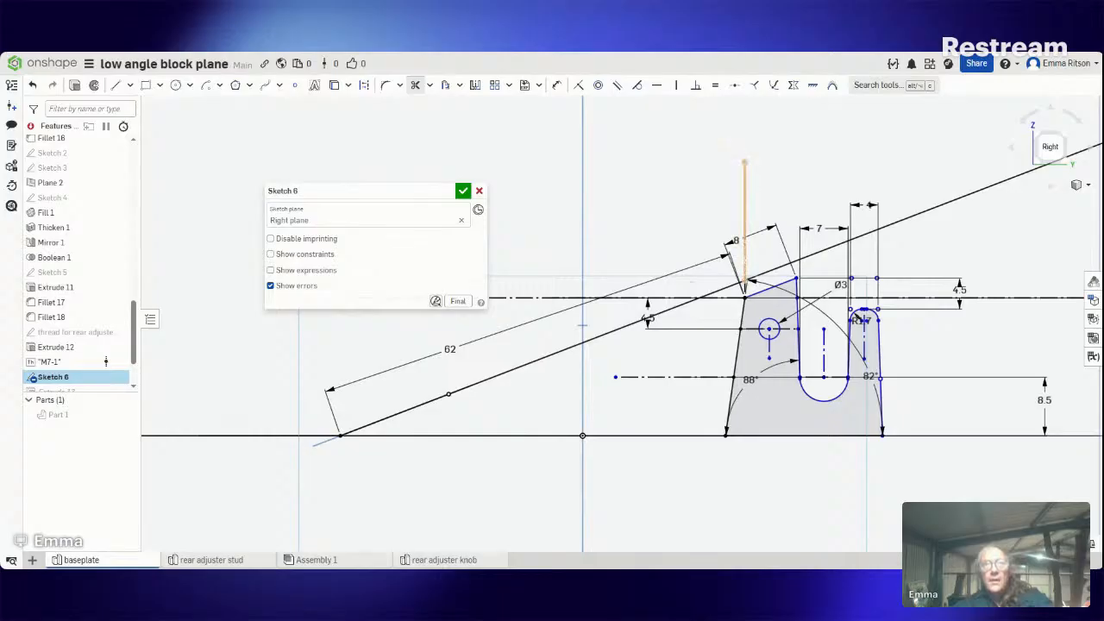
{"action": "left_click", "coordinate": [745, 259]}
Step: Dimension the trimmed vertical construction line between the support's upper front corner and the inclined line as a reference
{"action": "left_click", "coordinate": [556, 85]}
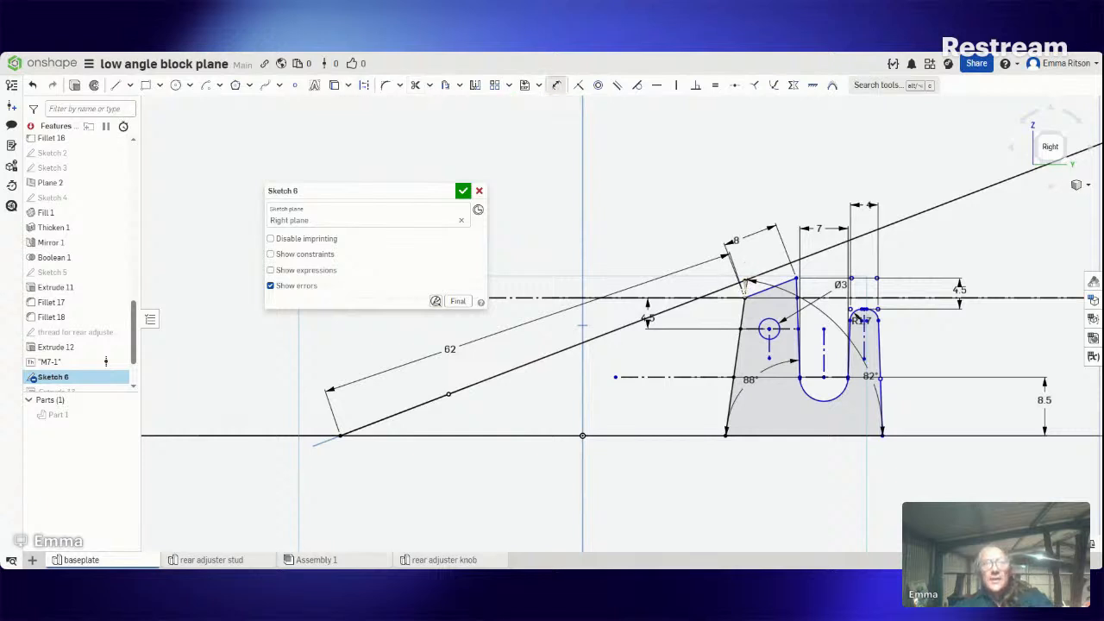
{"action": "left_click", "coordinate": [745, 288]}
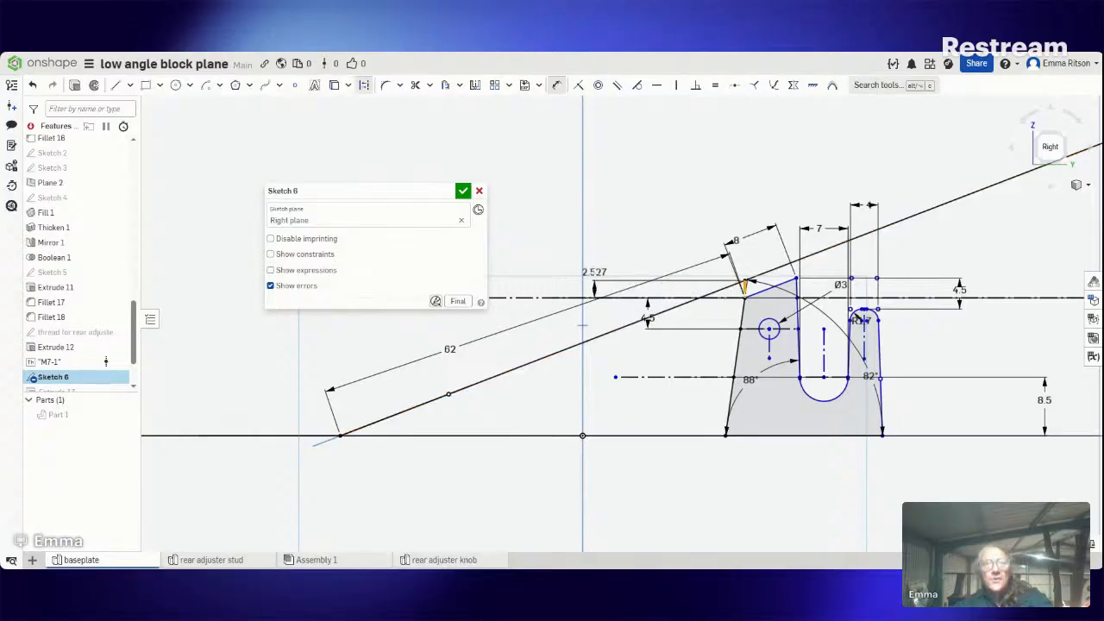
{"action": "left_click", "coordinate": [595, 274]}
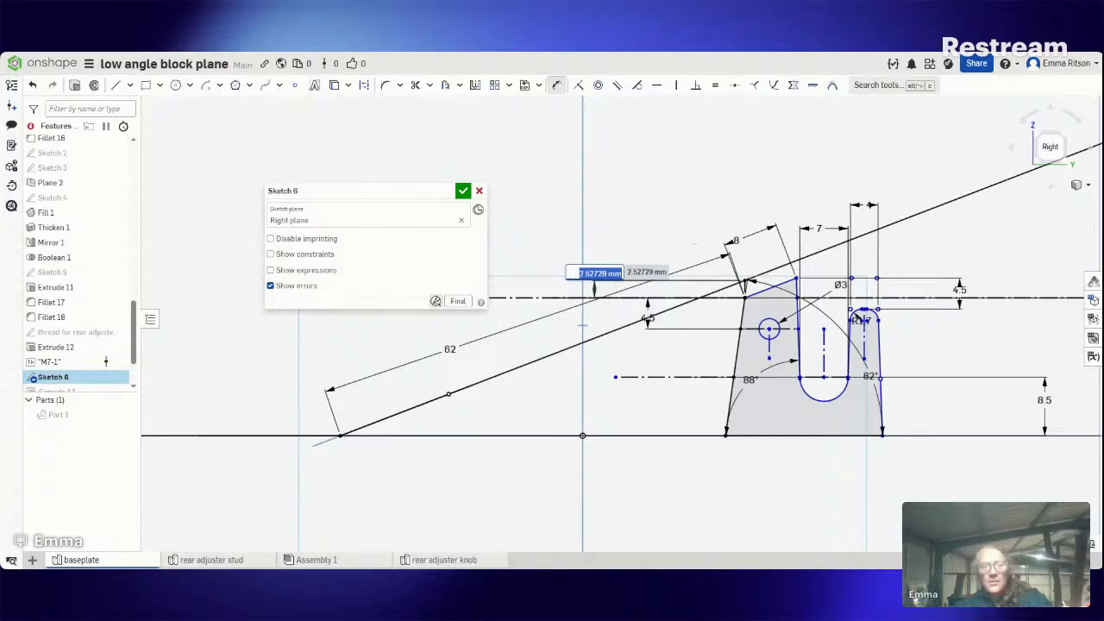
{"action": "key", "text": "Return"}
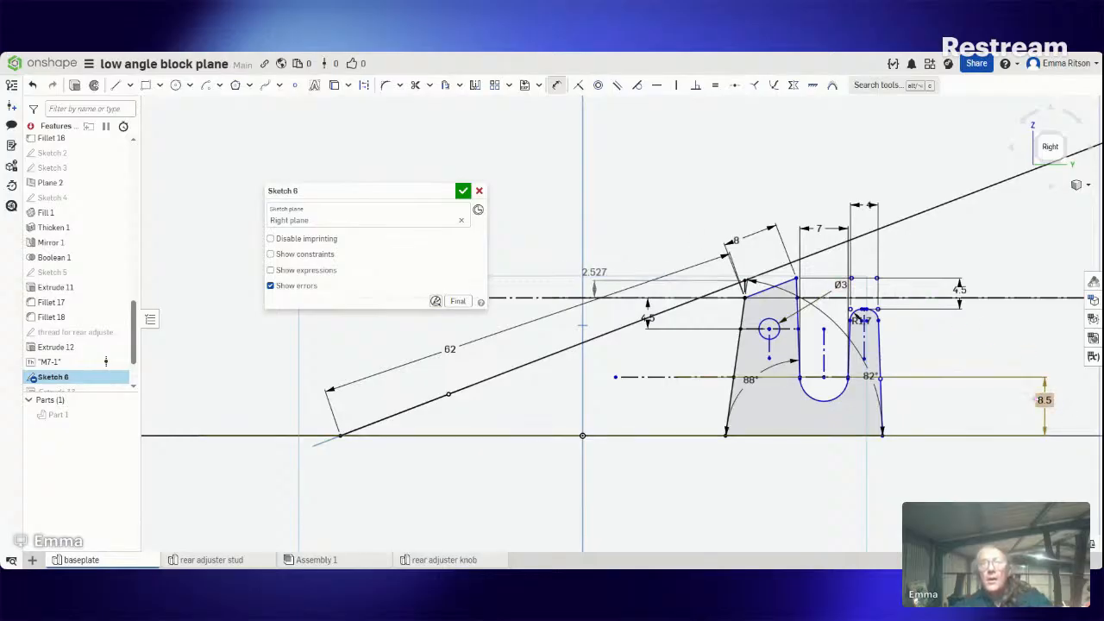
Step: Set the upper horizontal construction line's height above the baseline to 22.527 mm
{"action": "scroll", "coordinate": [1039, 349], "scroll_direction": "down", "scroll_amount": 1}
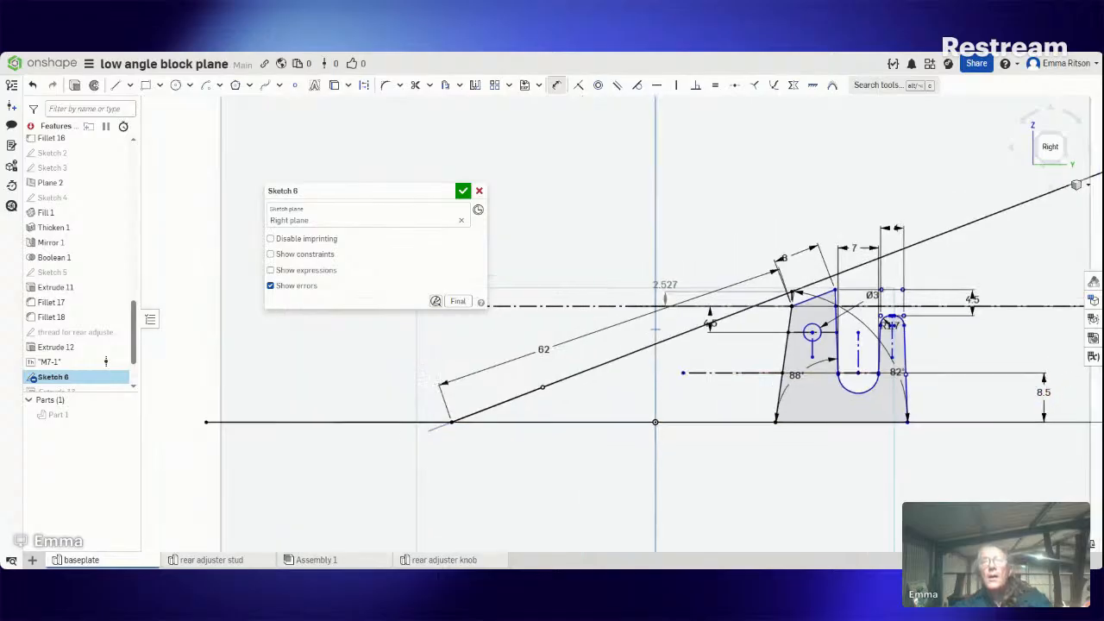
{"action": "scroll", "coordinate": [1012, 349], "scroll_direction": "down", "scroll_amount": 2}
{"action": "scroll", "coordinate": [1009, 354], "scroll_direction": "down", "scroll_amount": 4}
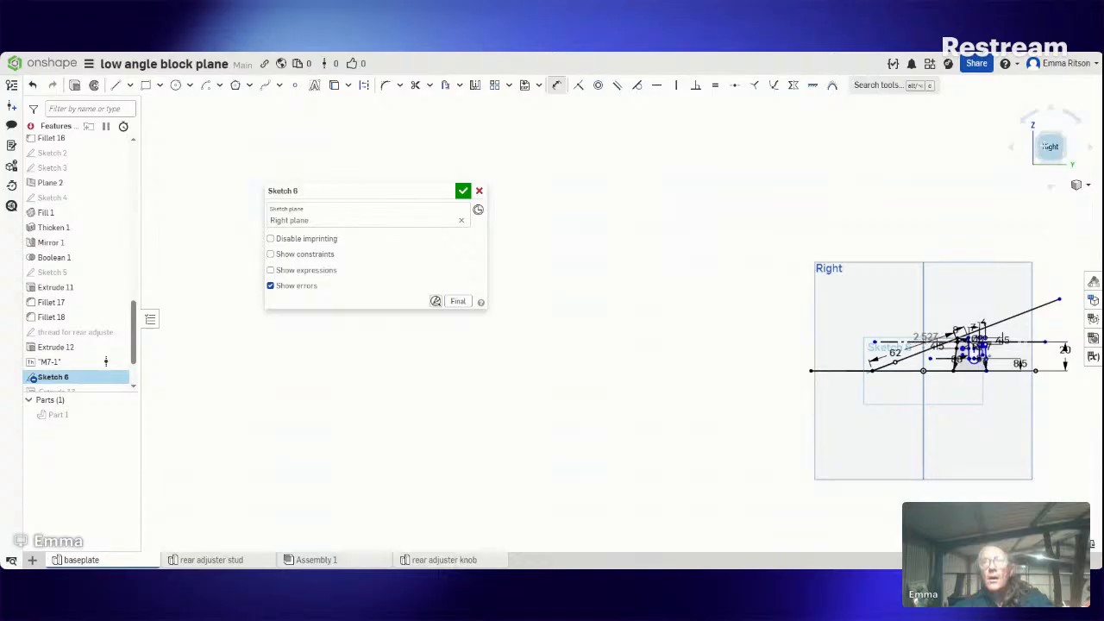
{"action": "key", "text": "f"}
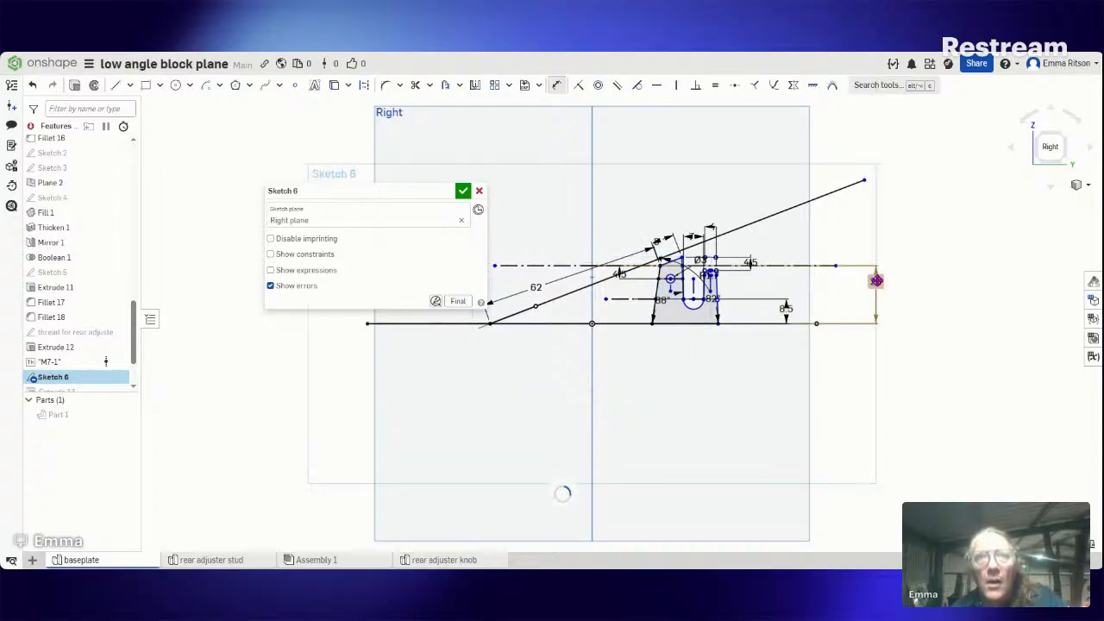
{"action": "double_click", "coordinate": [877, 280]}
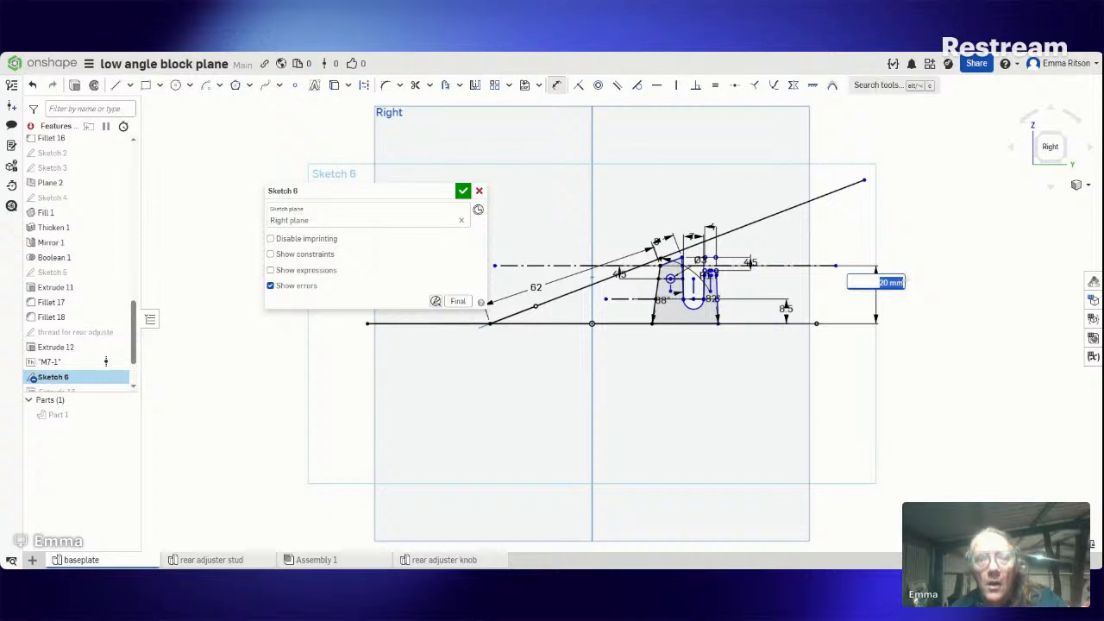
{"action": "type", "text": "22"}
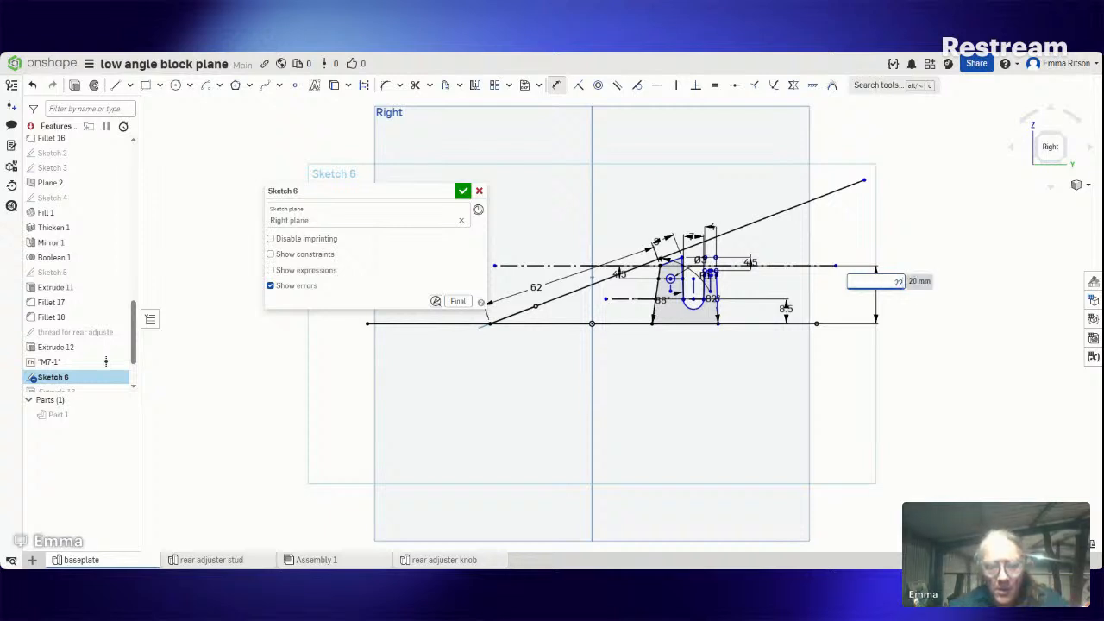
{"action": "type", "text": ".52"}
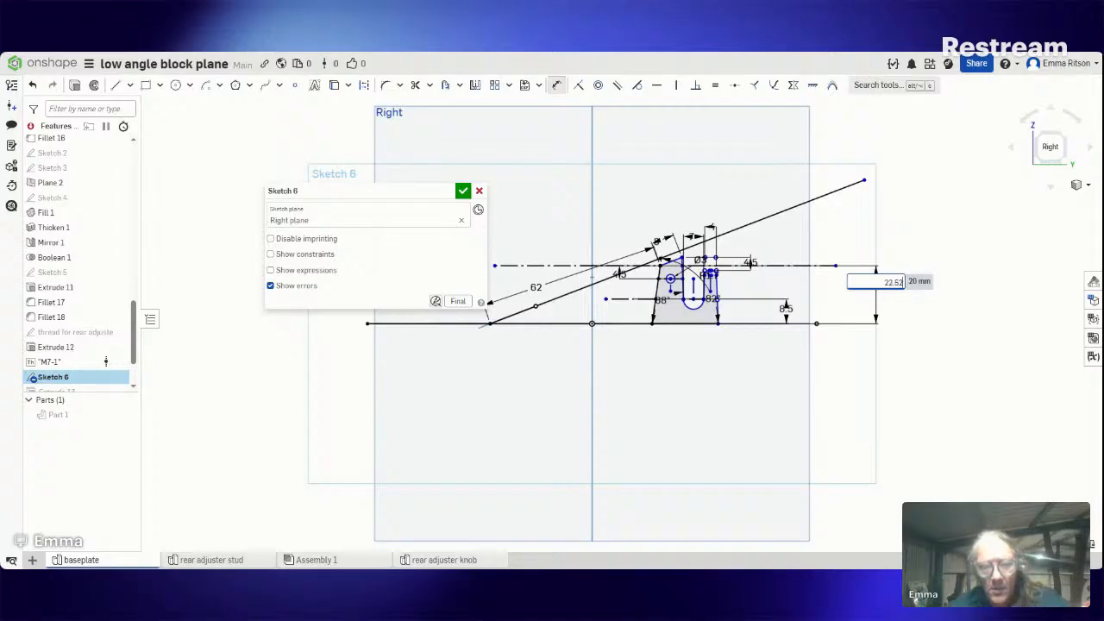
{"action": "key", "text": "Escape"}
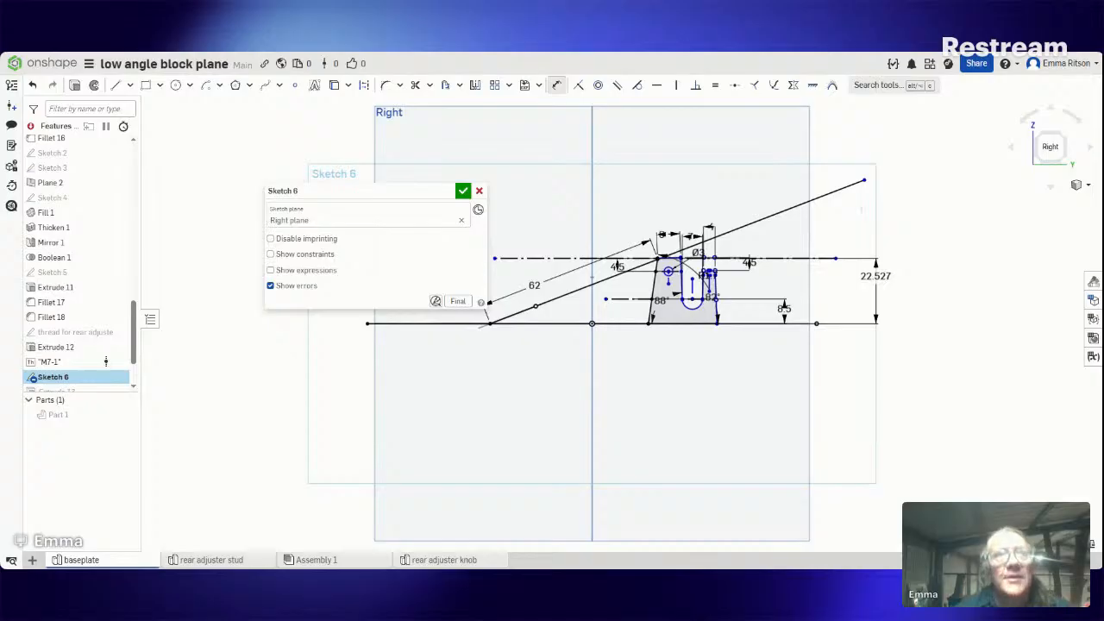
{"action": "scroll", "coordinate": [795, 182], "scroll_direction": "up", "scroll_amount": 3}
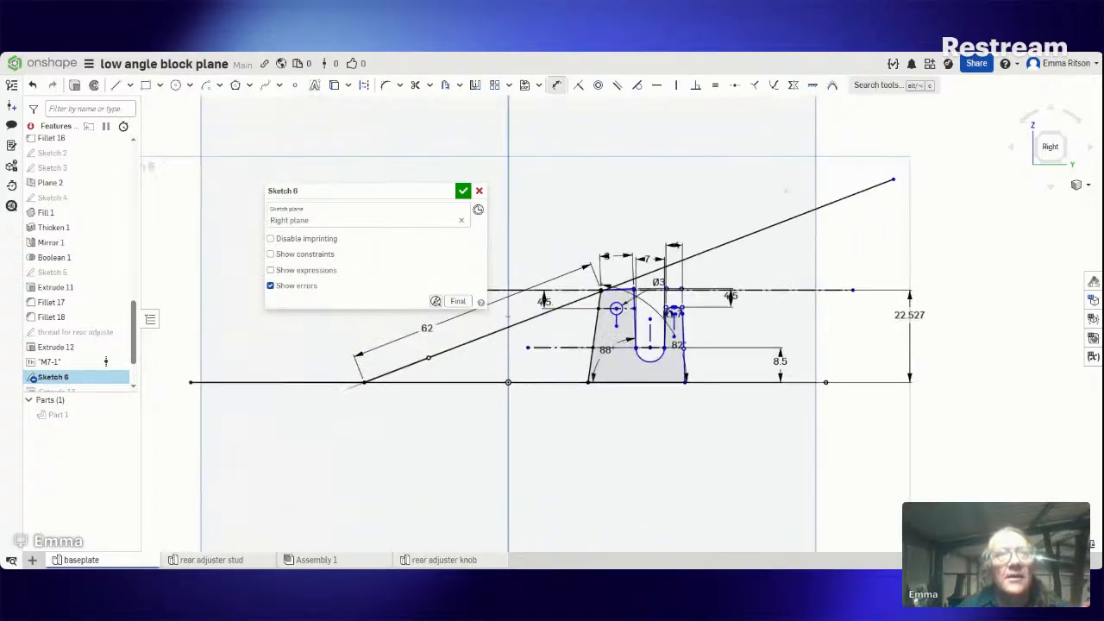
{"action": "scroll", "coordinate": [786, 189], "scroll_direction": "up", "scroll_amount": 3}
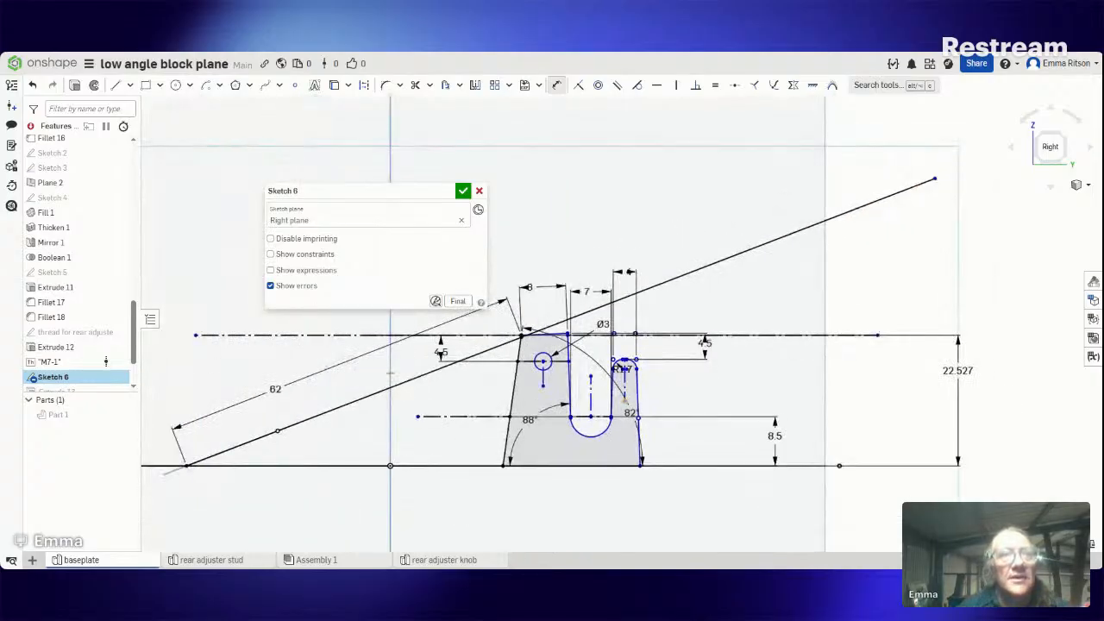
{"action": "scroll", "coordinate": [620, 371], "scroll_direction": "up", "scroll_amount": 3}
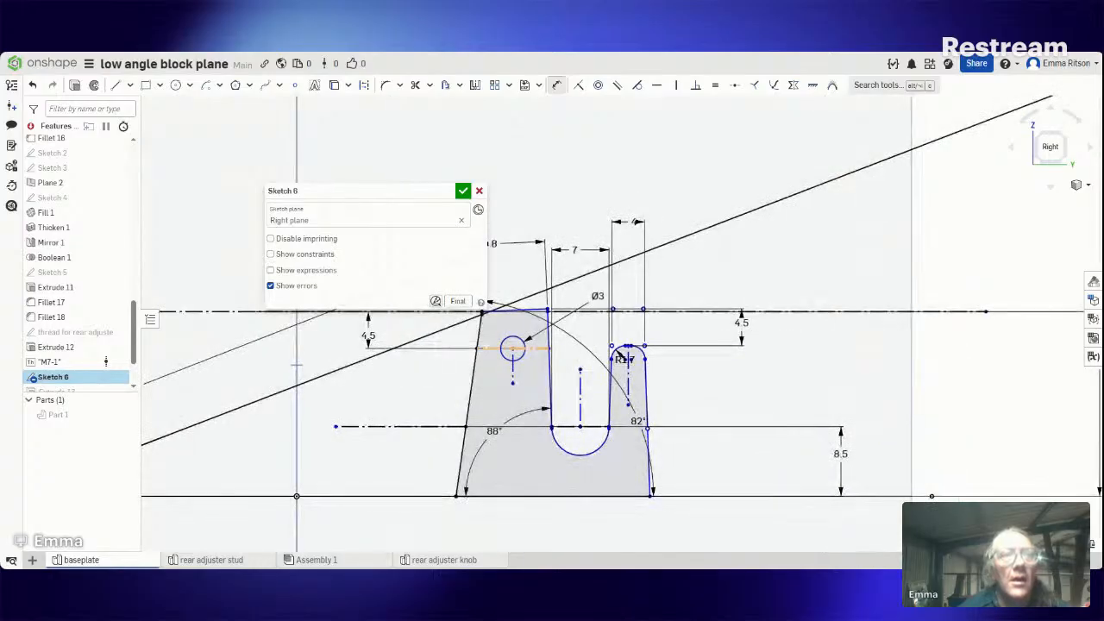
{"action": "scroll", "coordinate": [619, 355], "scroll_direction": "down", "scroll_amount": 5}
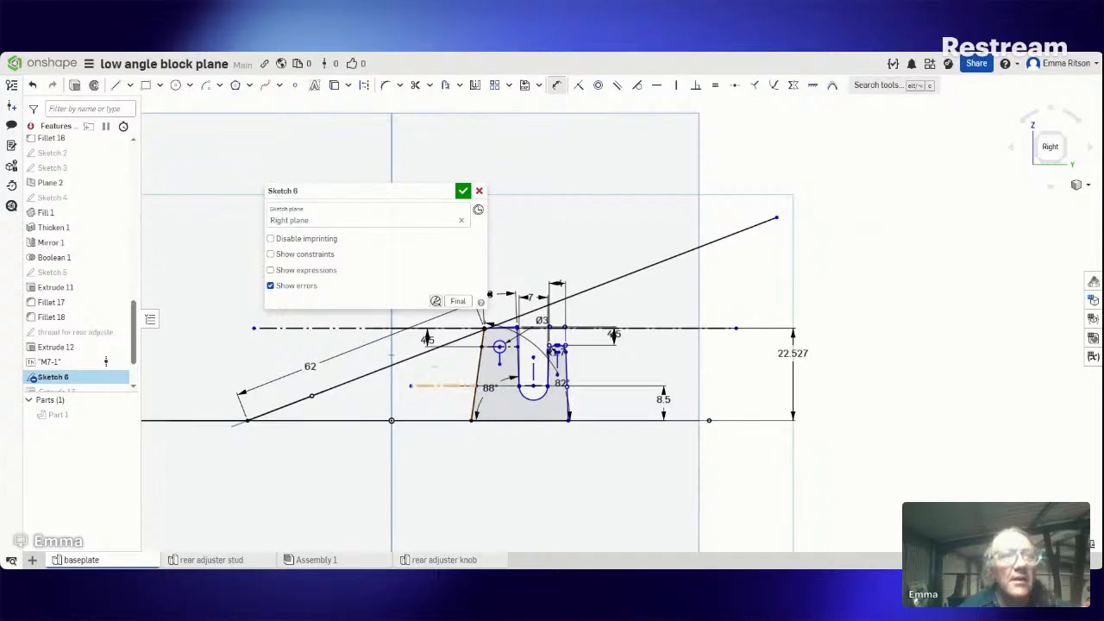
Step: Undo the last height change of the upper horizontal construction line
{"action": "scroll", "coordinate": [444, 373], "scroll_direction": "up", "scroll_amount": 4}
{"action": "scroll", "coordinate": [433, 371], "scroll_direction": "down", "scroll_amount": 1}
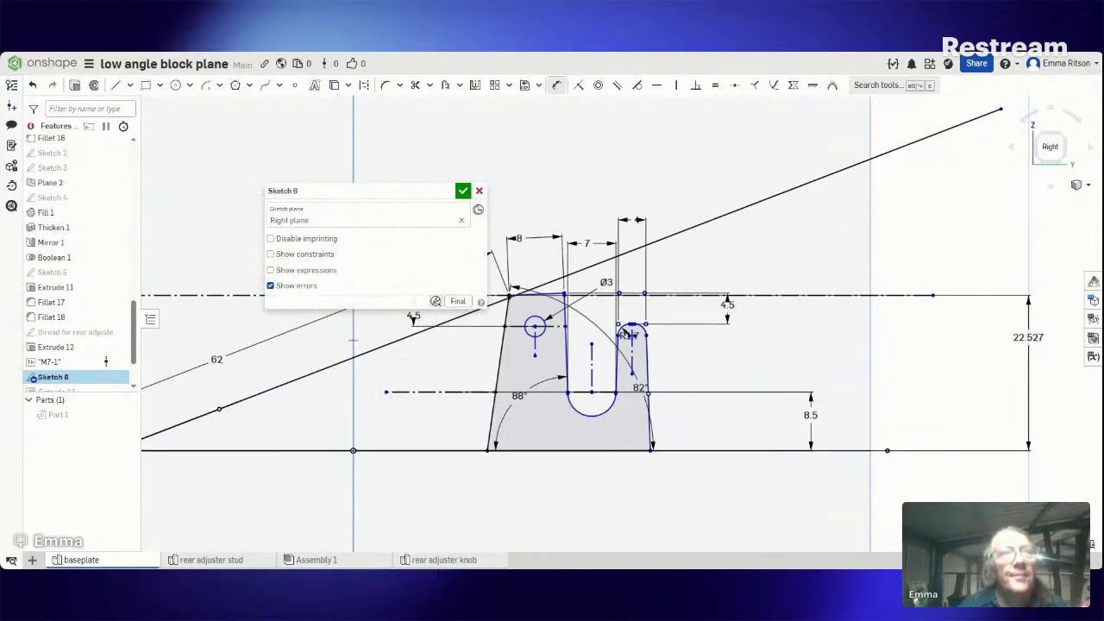
{"action": "scroll", "coordinate": [493, 330], "scroll_direction": "down", "scroll_amount": 2}
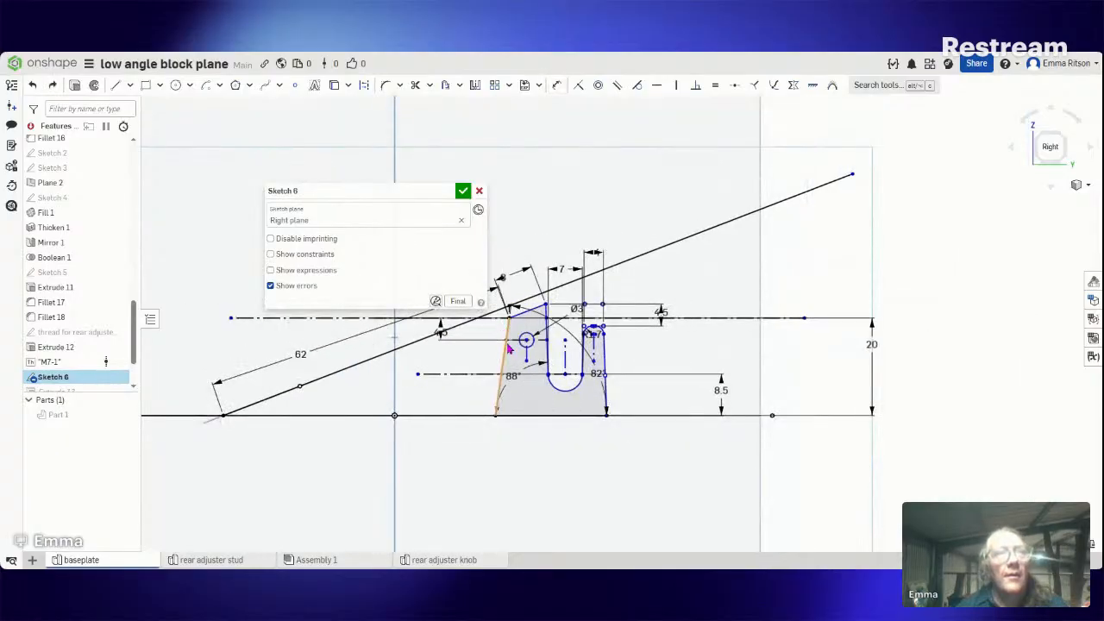
Step: Delete the short vertical construction line between the support's upper front corner and the inclined line
{"action": "scroll", "coordinate": [507, 345], "scroll_direction": "up", "scroll_amount": 3}
{"action": "scroll", "coordinate": [507, 345], "scroll_direction": "up", "scroll_amount": 2}
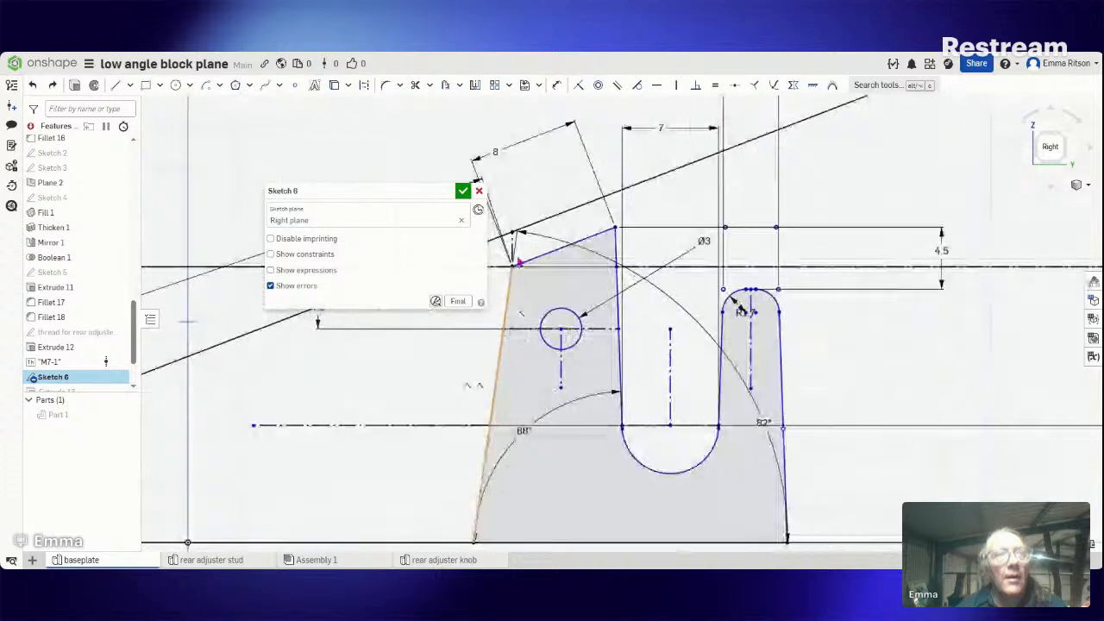
{"action": "left_click", "coordinate": [512, 253]}
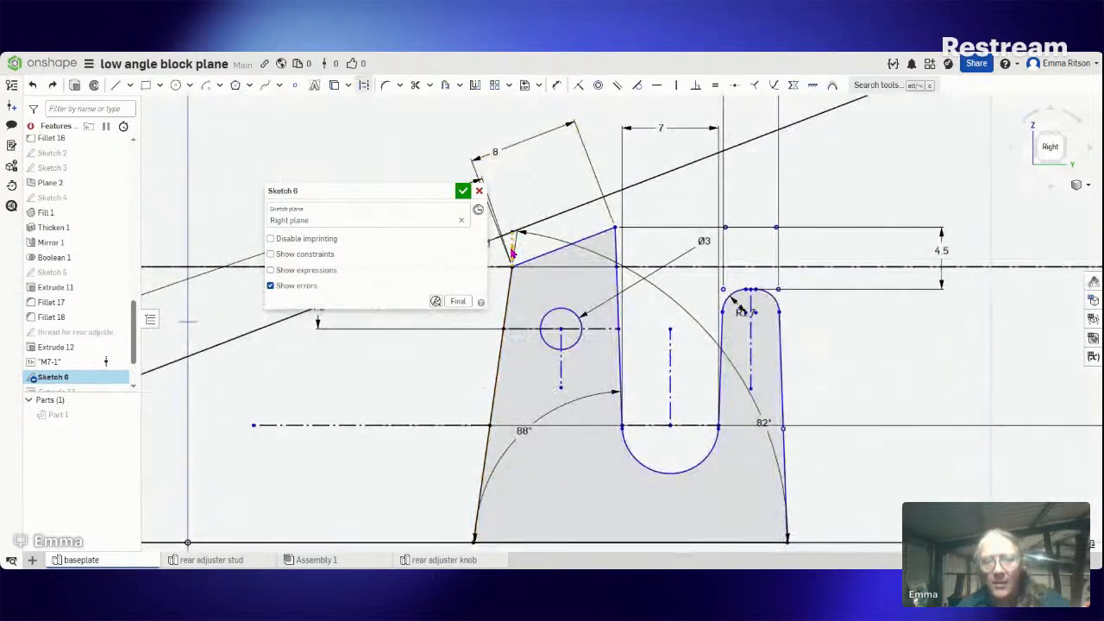
{"action": "left_click", "coordinate": [513, 252]}
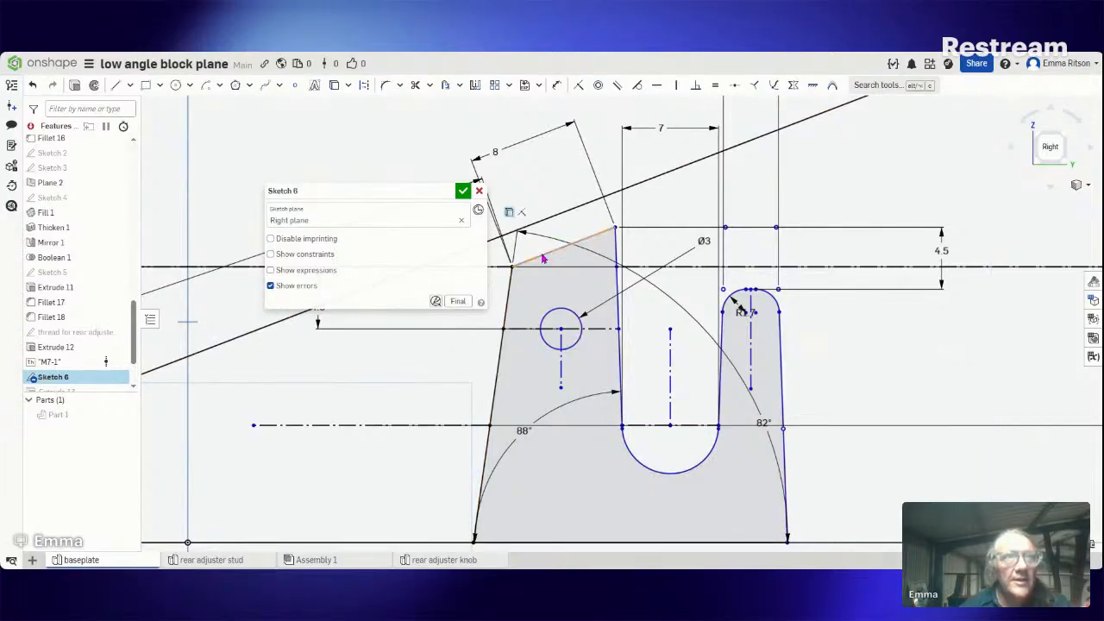
Step: Extend the support's slanted front edge and the slot's front wall up to the inclined line
{"action": "left_click", "coordinate": [514, 277]}
{"action": "left_click", "coordinate": [286, 127]}
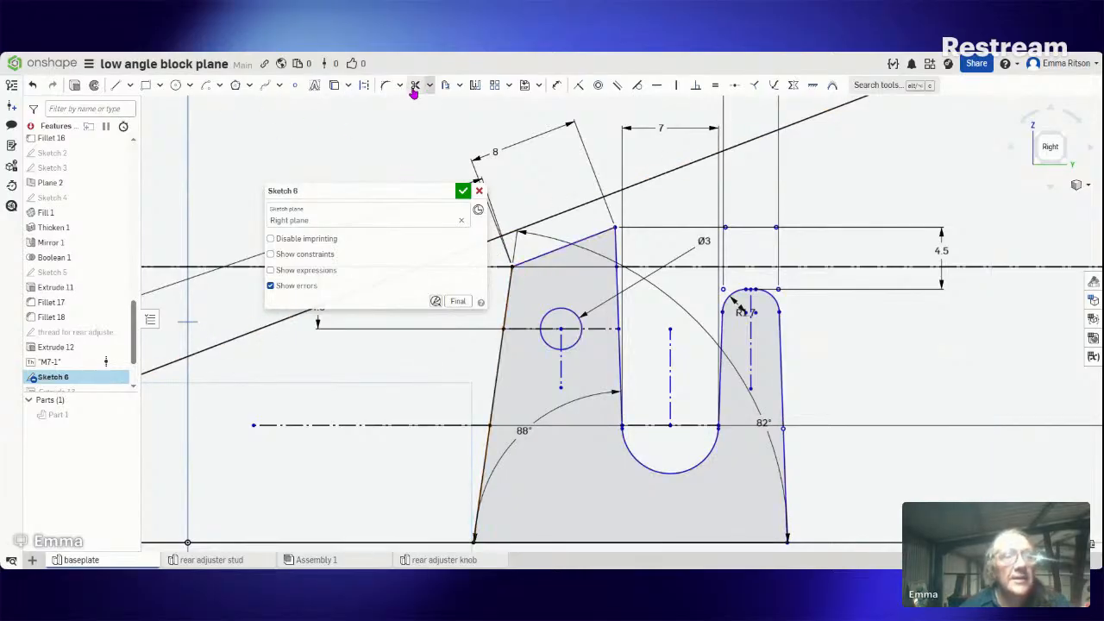
{"action": "key", "text": "x"}
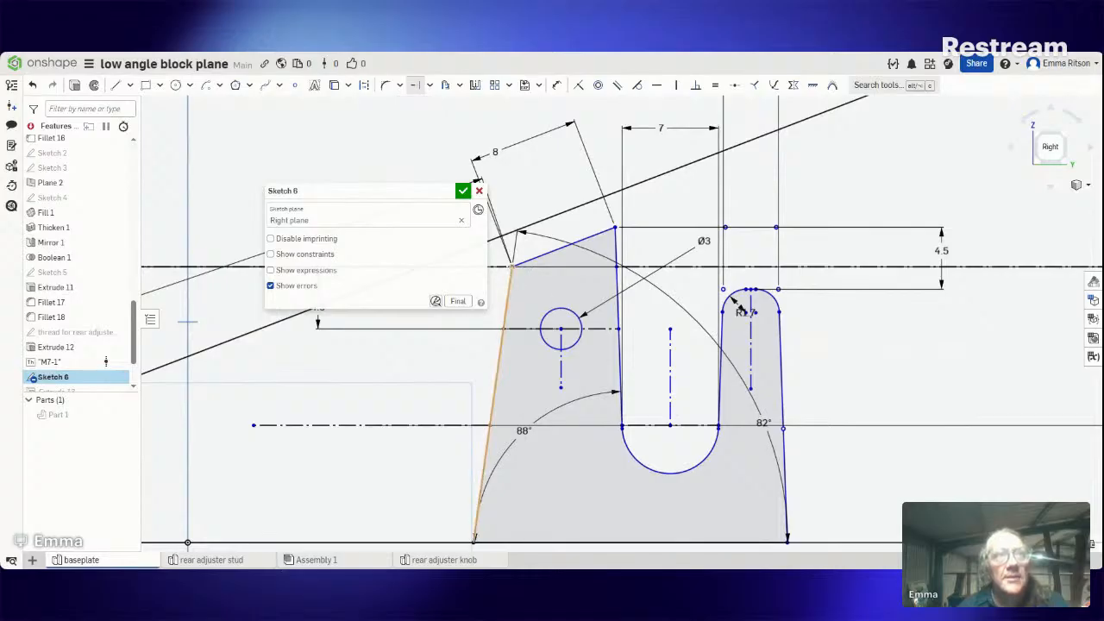
{"action": "left_click", "coordinate": [513, 264]}
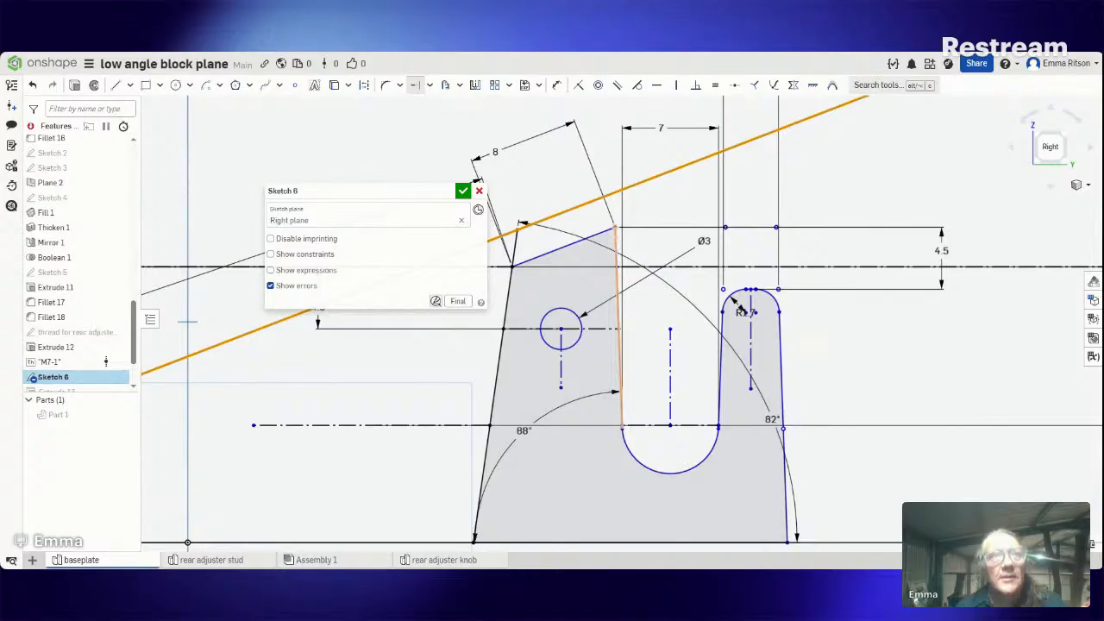
{"action": "left_click", "coordinate": [615, 255]}
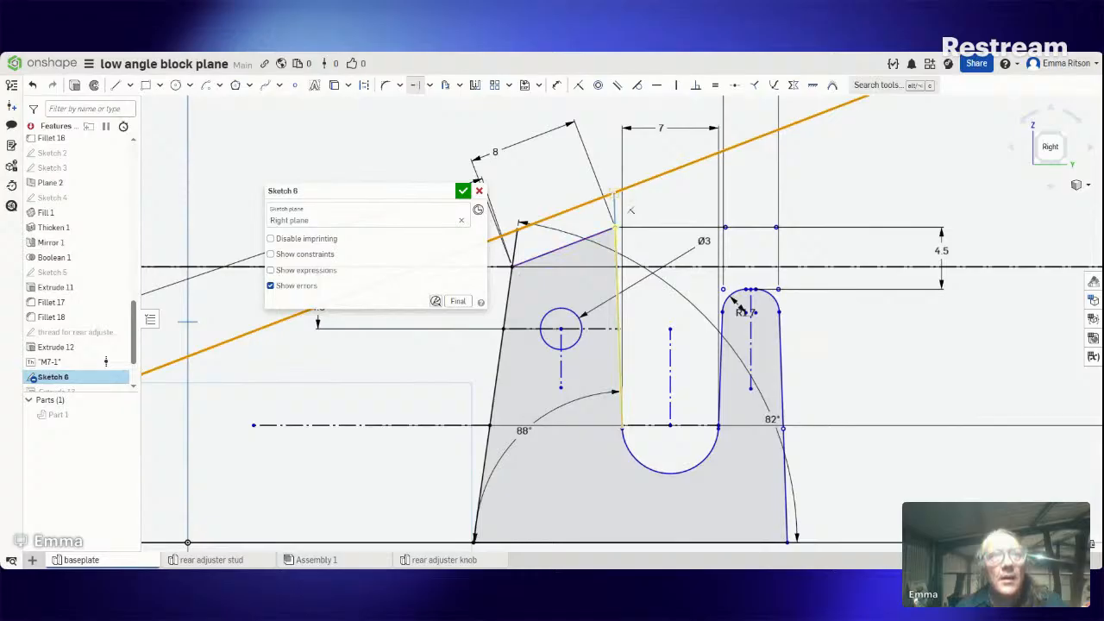
{"action": "left_click", "coordinate": [613, 192]}
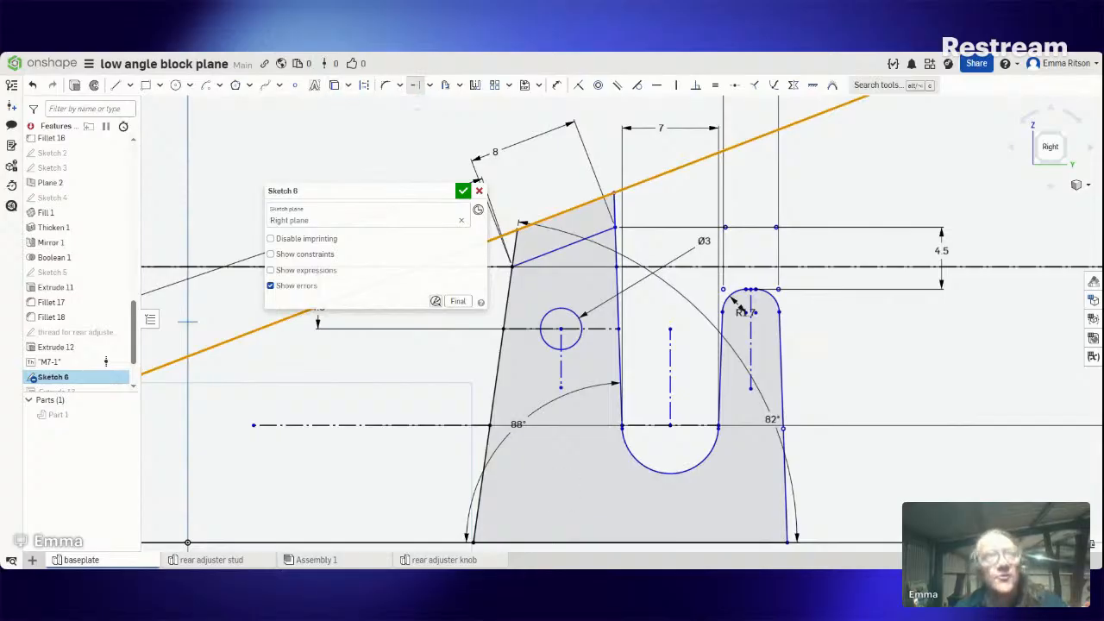
Step: Trim away the support's old sloped top edge and the inclined line's portion between the upper horizontal construction line and the front edge
{"action": "key", "text": "m"}
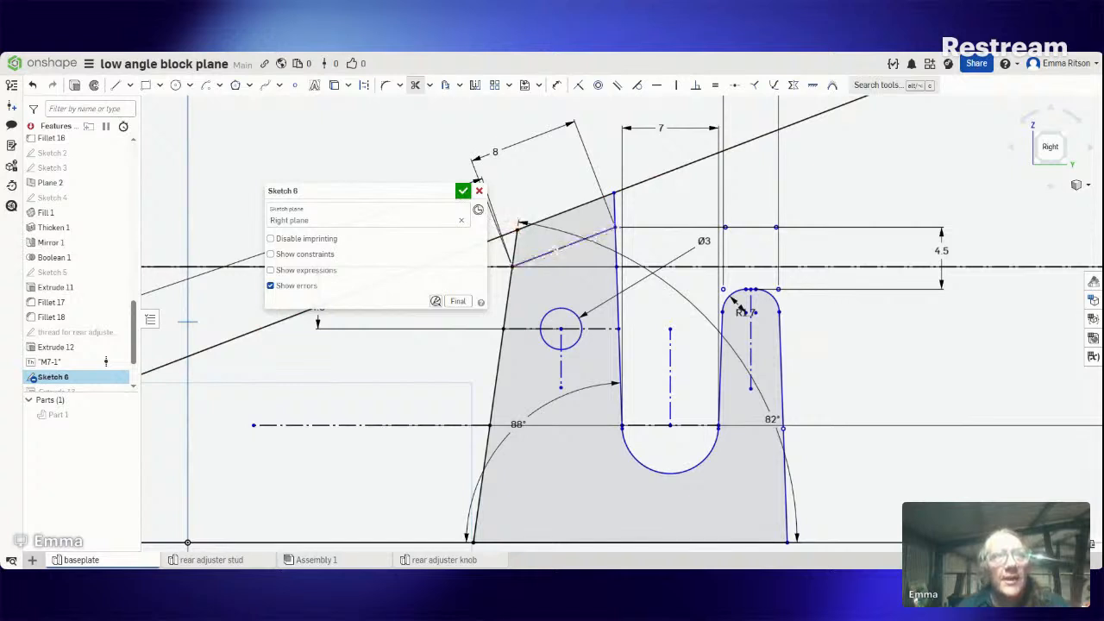
{"action": "left_click", "coordinate": [569, 245]}
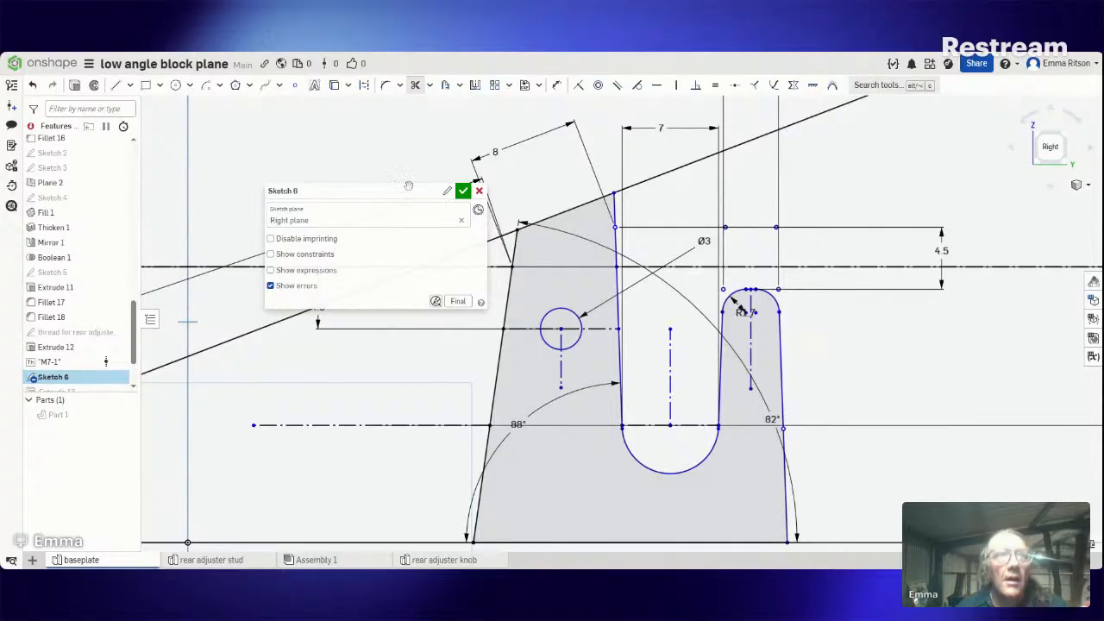
{"action": "left_click_drag", "start_coordinate": [407, 188], "coordinate": [306, 176]}
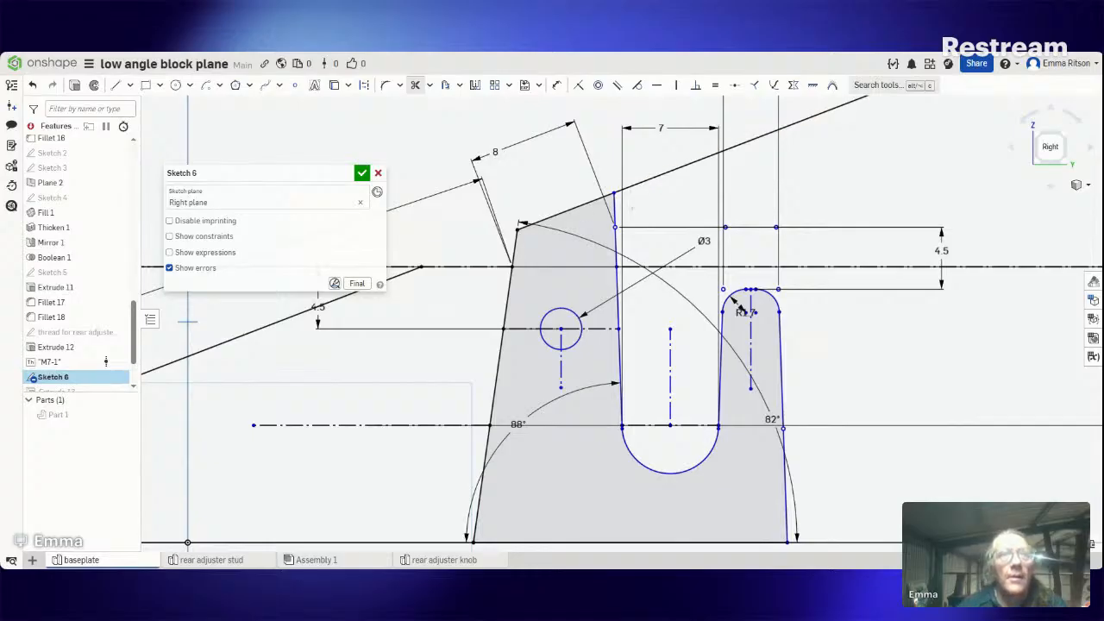
{"action": "scroll", "coordinate": [737, 303], "scroll_direction": "down", "scroll_amount": 3}
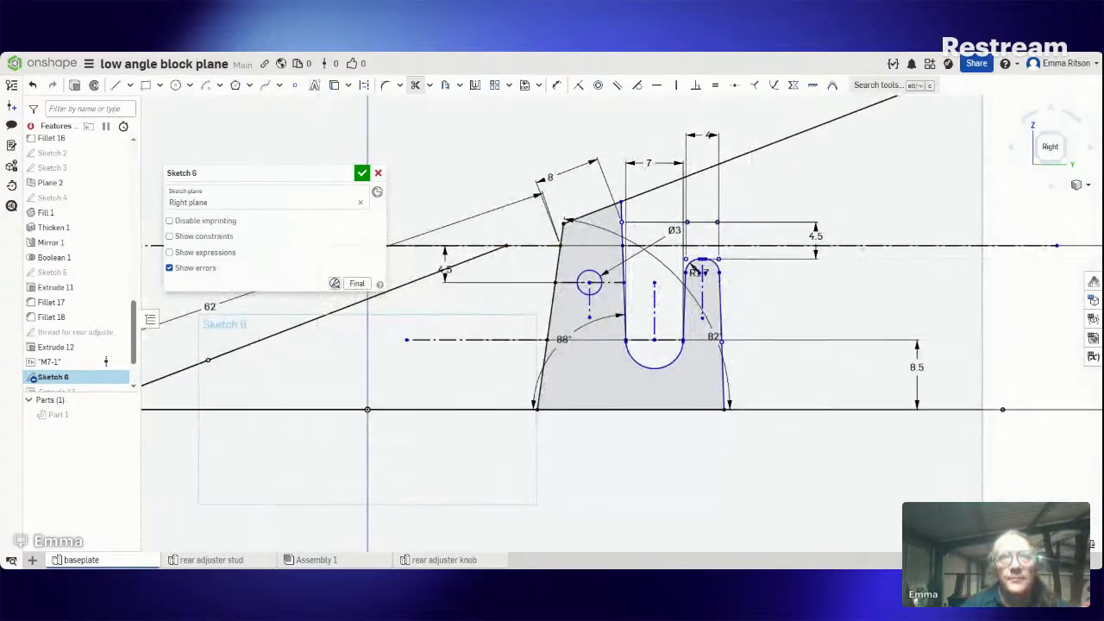
{"action": "scroll", "coordinate": [826, 280], "scroll_direction": "down", "scroll_amount": 2}
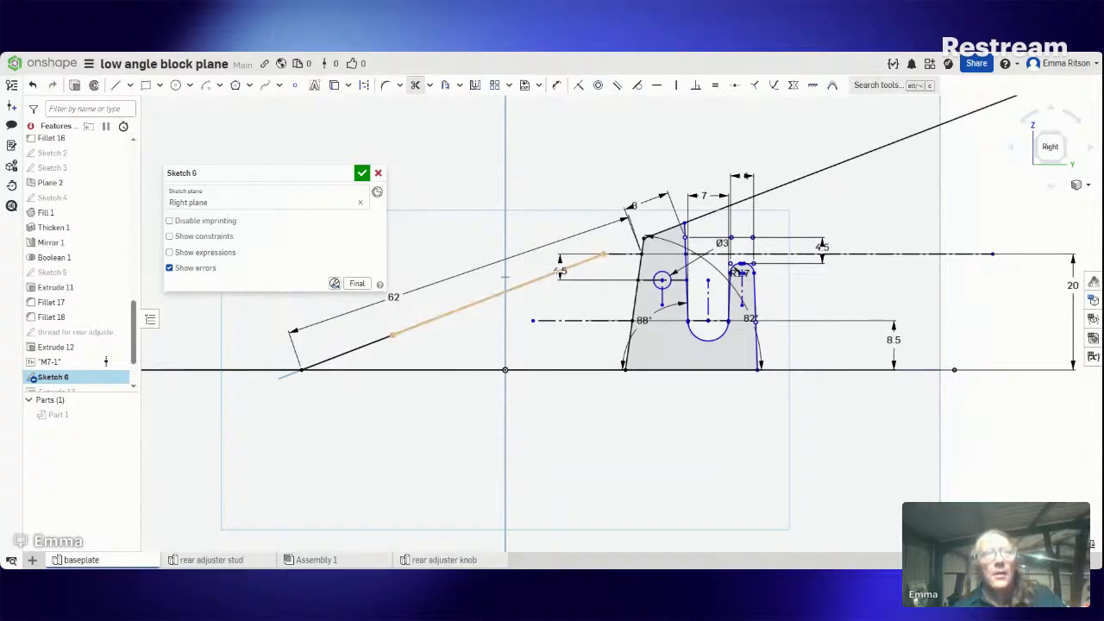
Step: Delete the 4.5 mm dimension locating the small hole and the horizontal line running through the hole
{"action": "left_click", "coordinate": [556, 271]}
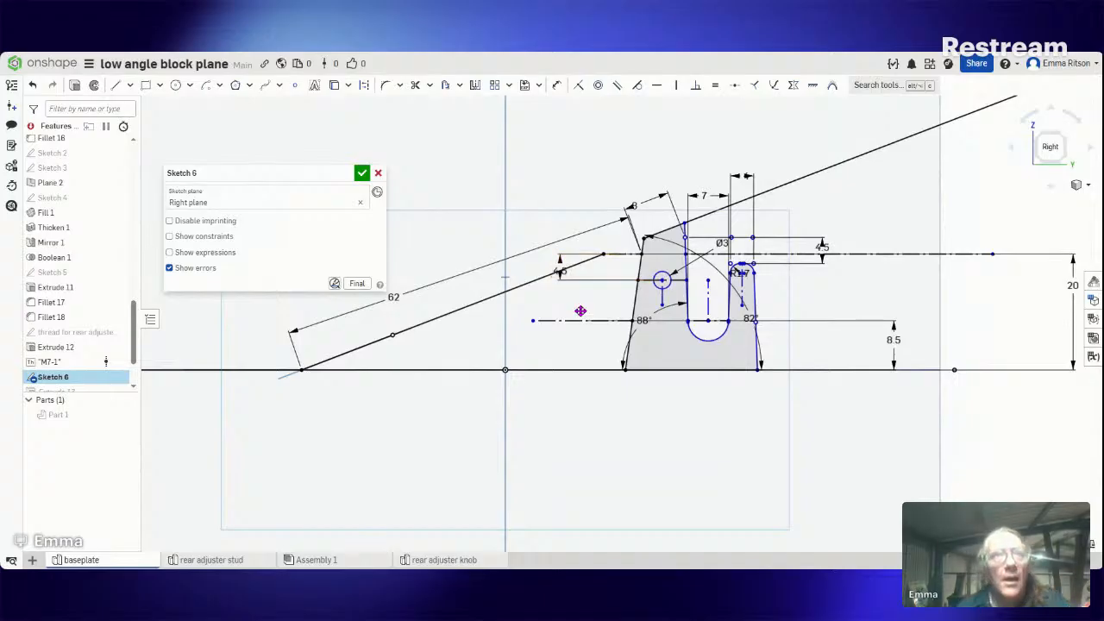
{"action": "key", "text": "Delete"}
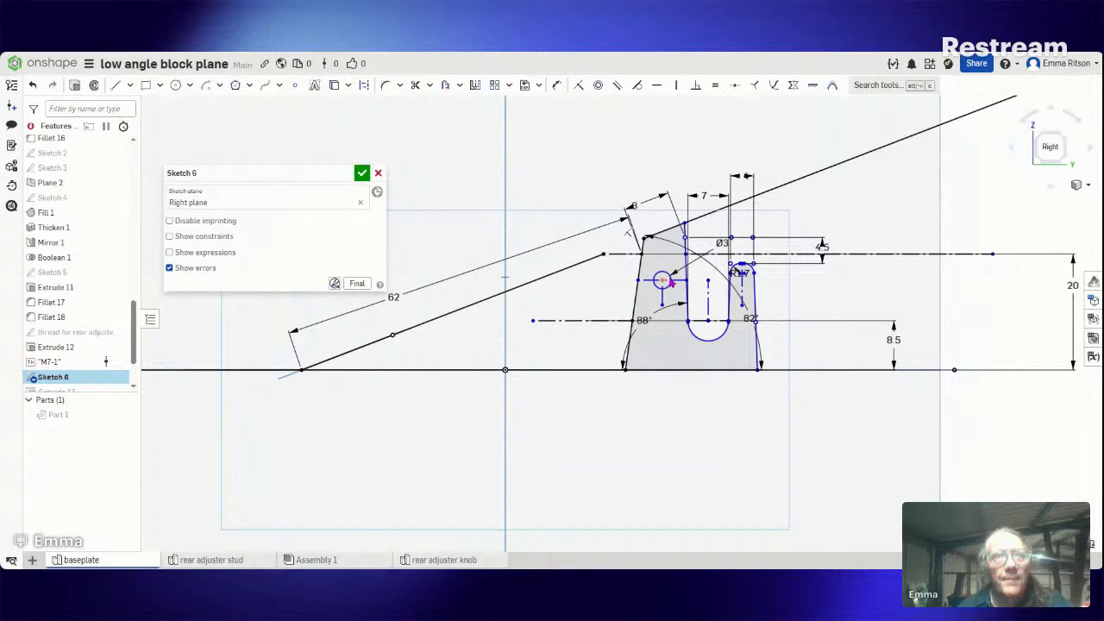
{"action": "left_click", "coordinate": [556, 85]}
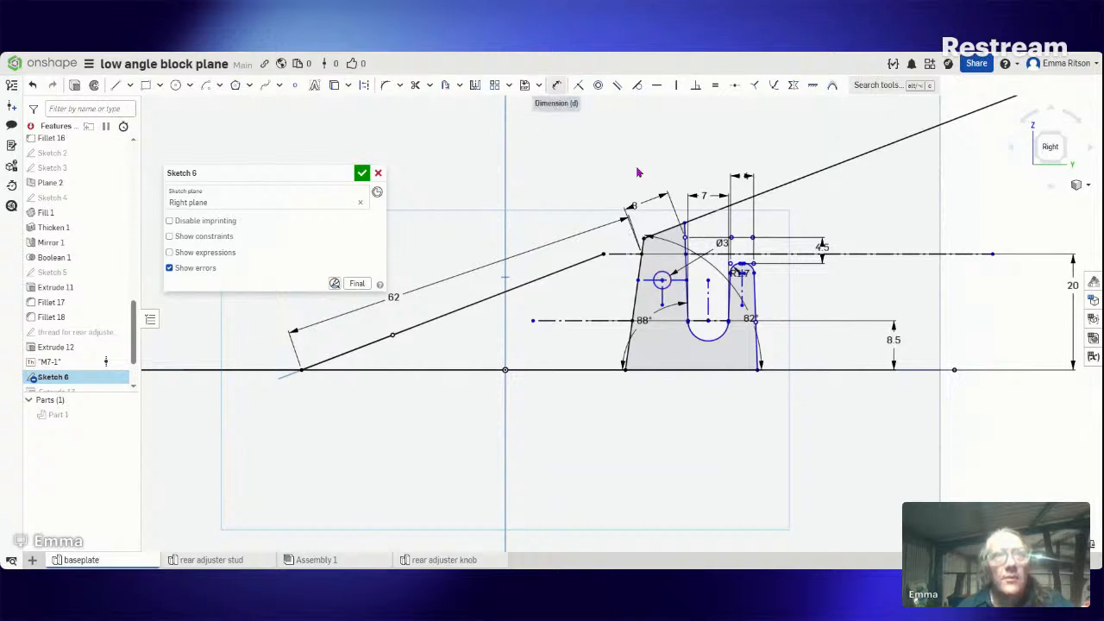
{"action": "left_click", "coordinate": [676, 282]}
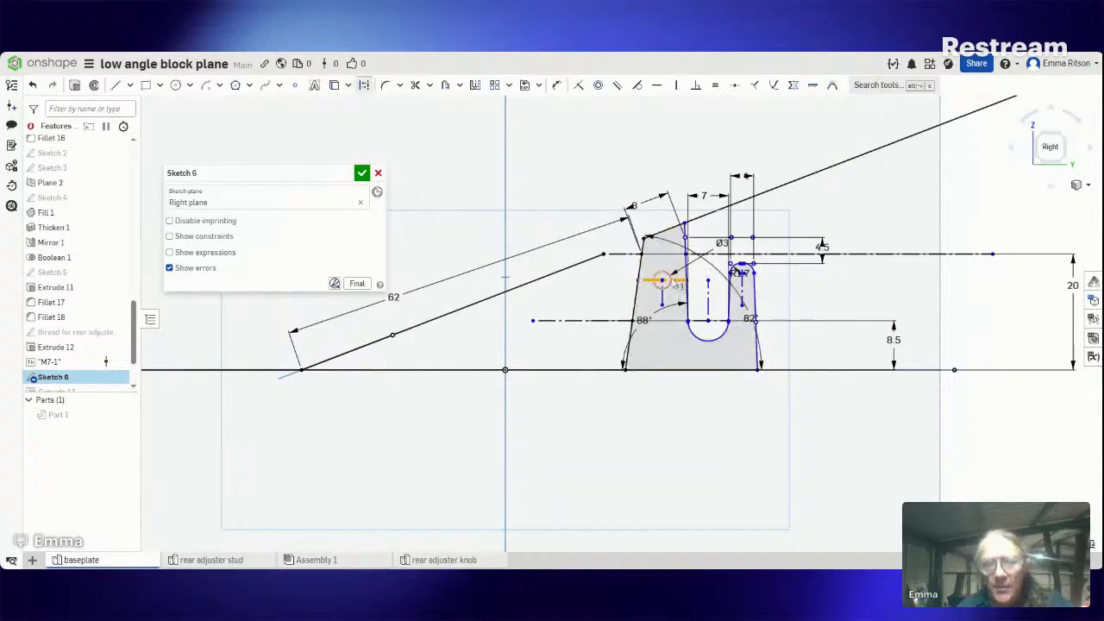
{"action": "key", "text": "Delete"}
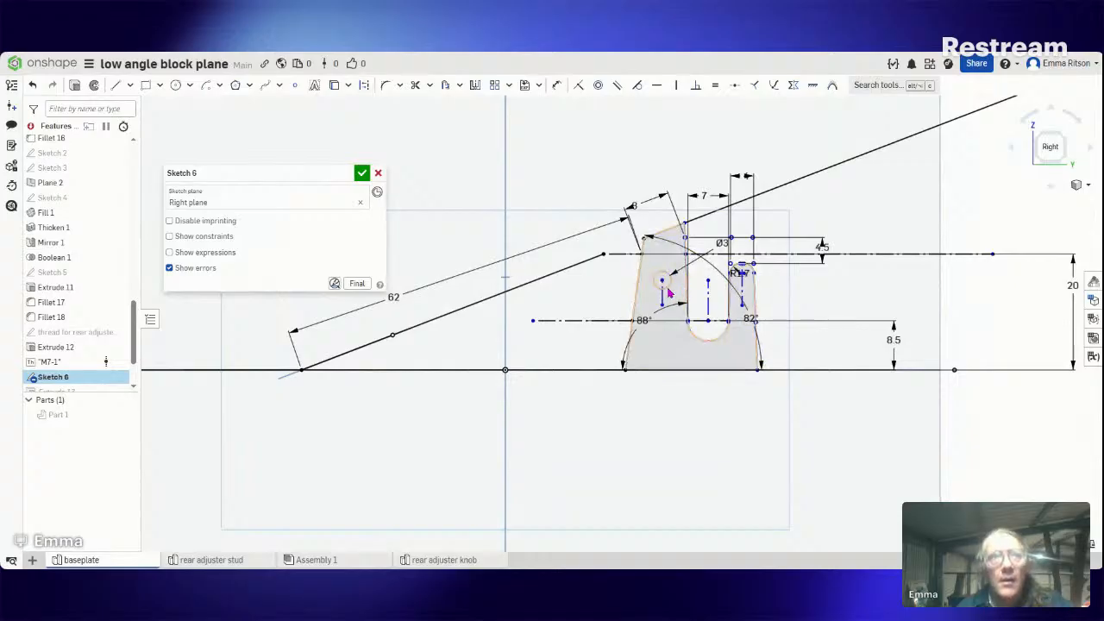
Step: Dimension the small hole's centre 4.5 mm vertically below the profile's upper corner on its sloped outer side
{"action": "left_click", "coordinate": [557, 84]}
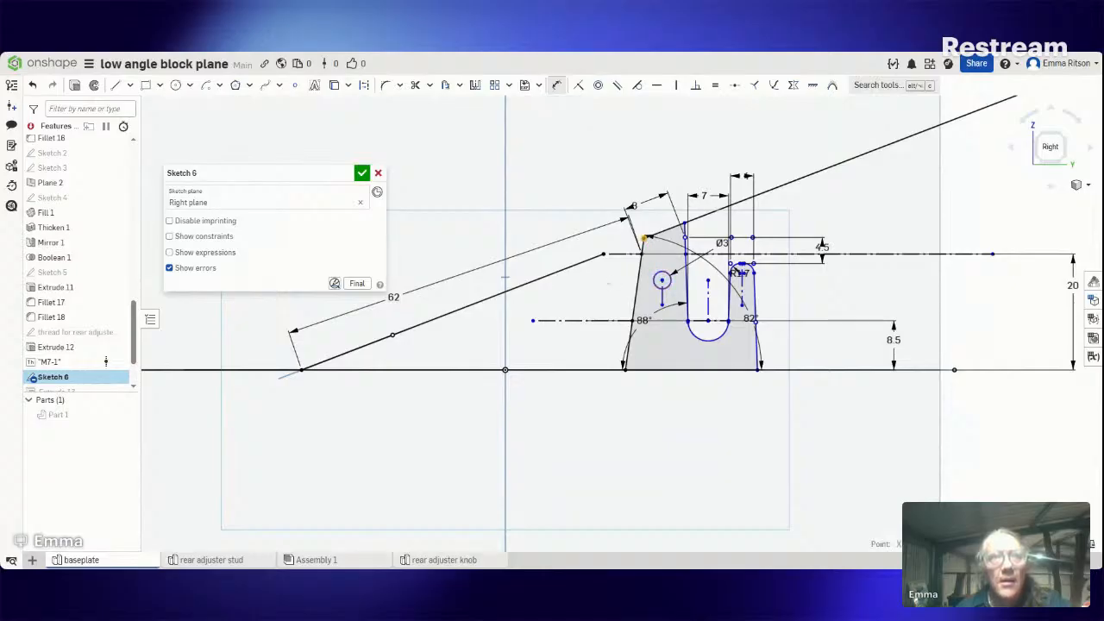
{"action": "left_click", "coordinate": [661, 279]}
{"action": "left_click", "coordinate": [642, 238]}
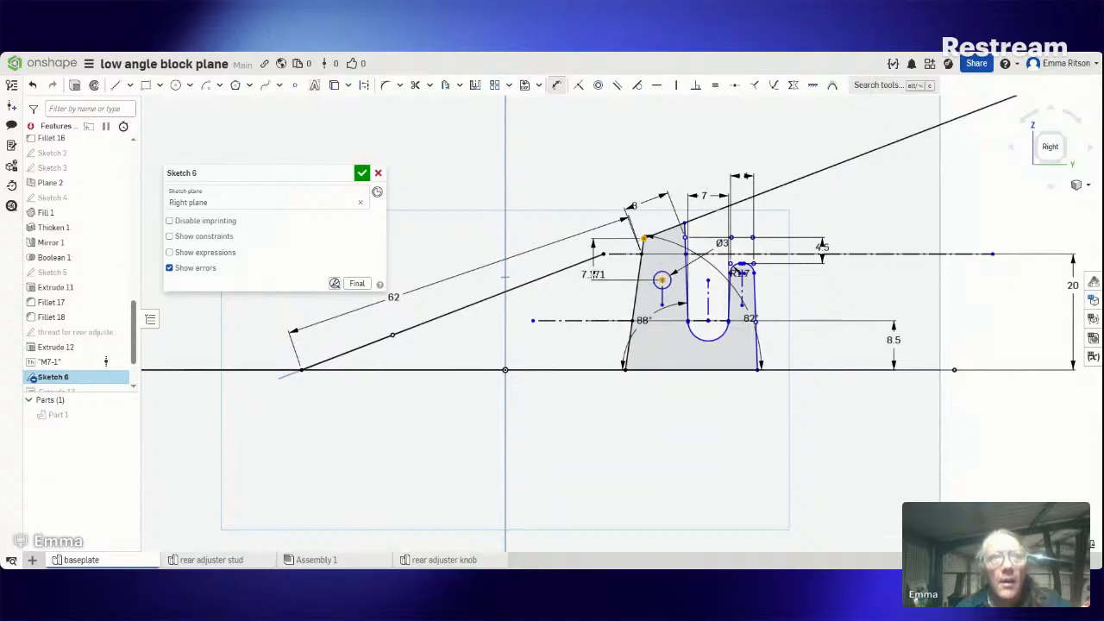
{"action": "left_click", "coordinate": [595, 271]}
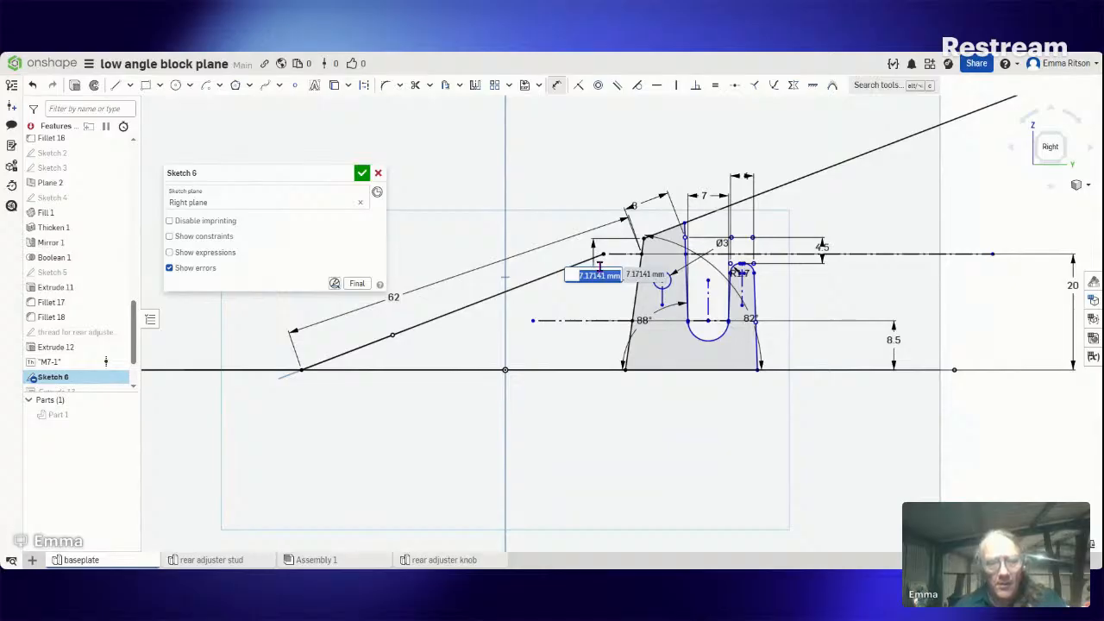
{"action": "type", "text": "7"}
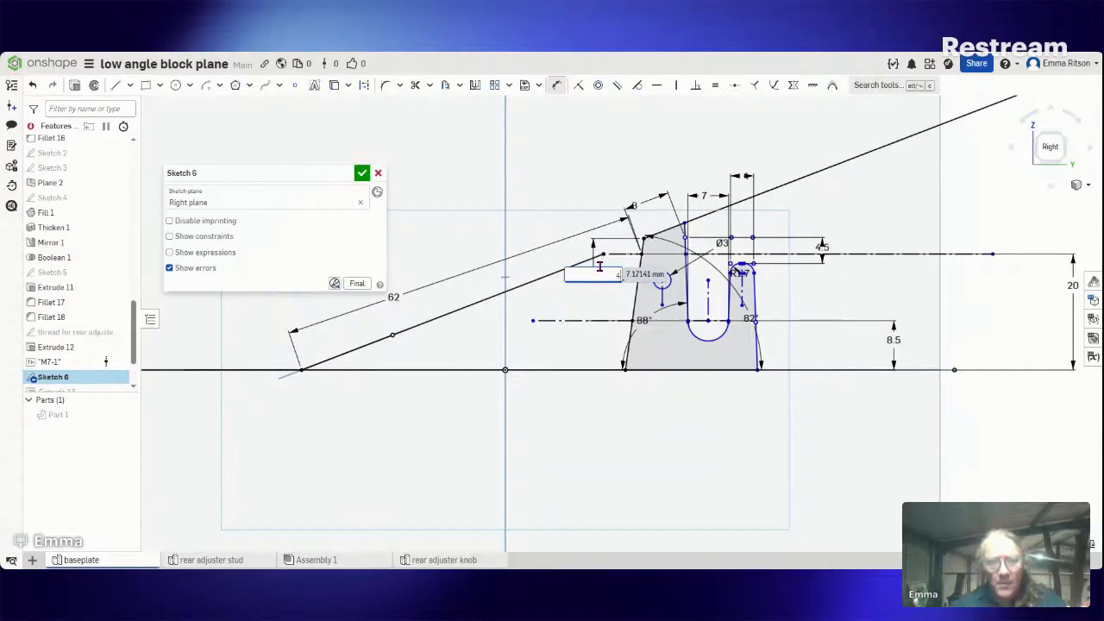
{"action": "key", "text": "Return"}
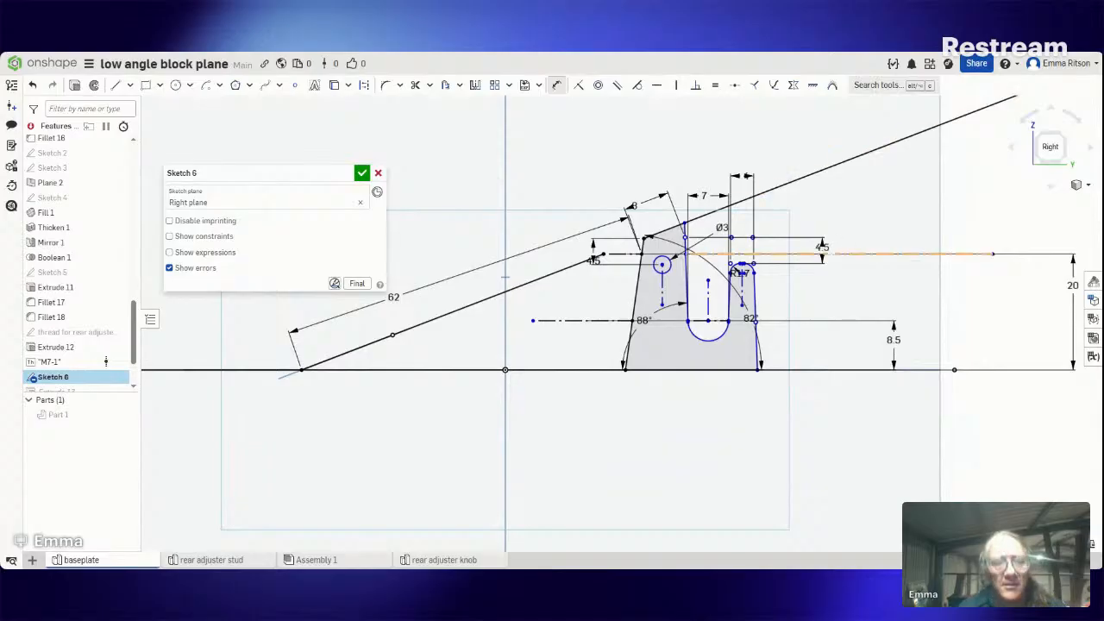
{"action": "key", "text": "Escape"}
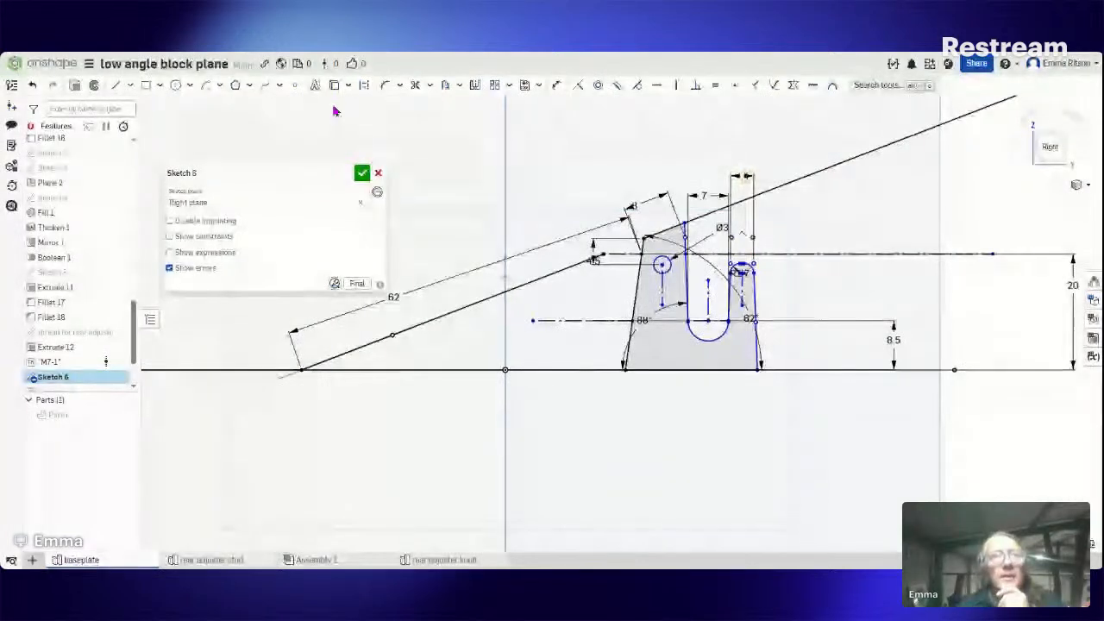
Step: Replace the rounded prong's vertical dimension with 4.5 mm from the profile's peak to the prong's top, and accept the sketch
{"action": "left_click", "coordinate": [556, 86]}
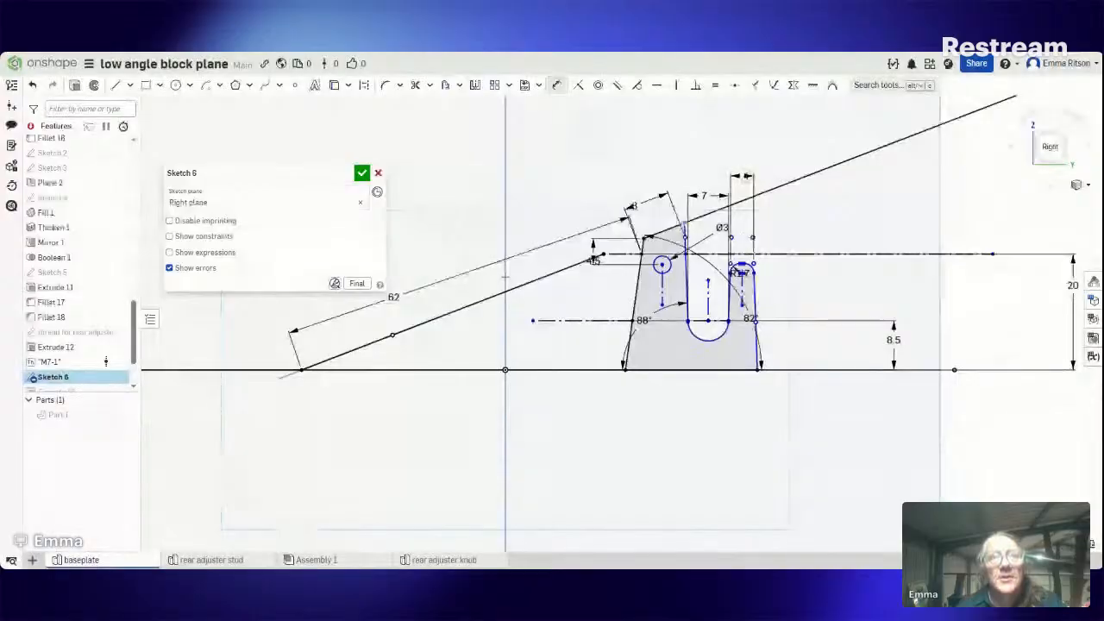
{"action": "left_click", "coordinate": [683, 223]}
{"action": "left_click", "coordinate": [743, 263]}
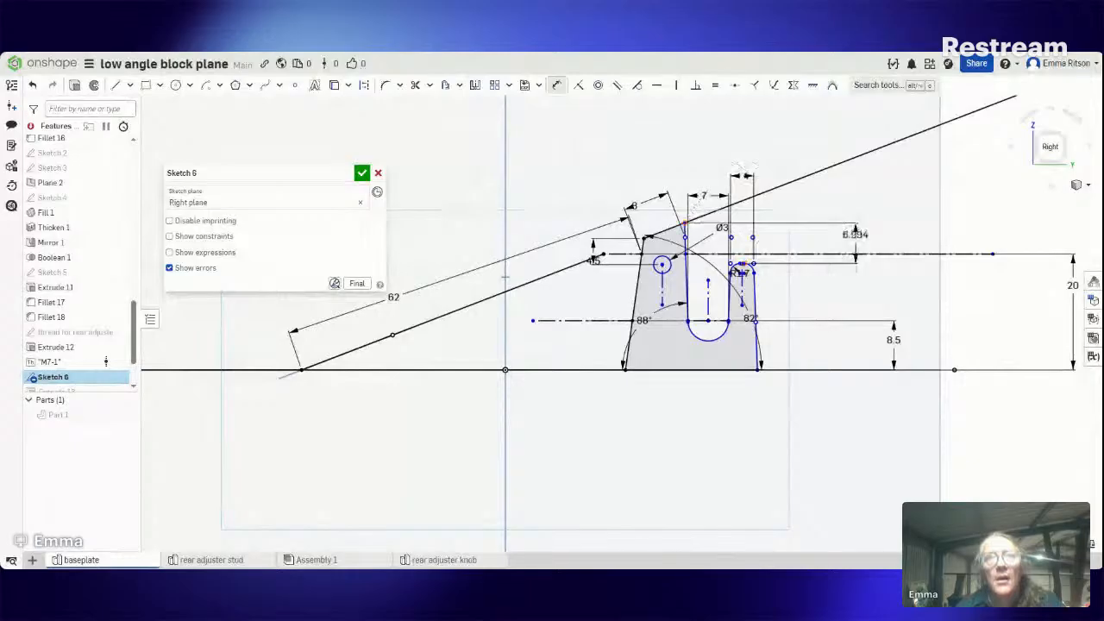
{"action": "left_click", "coordinate": [855, 233]}
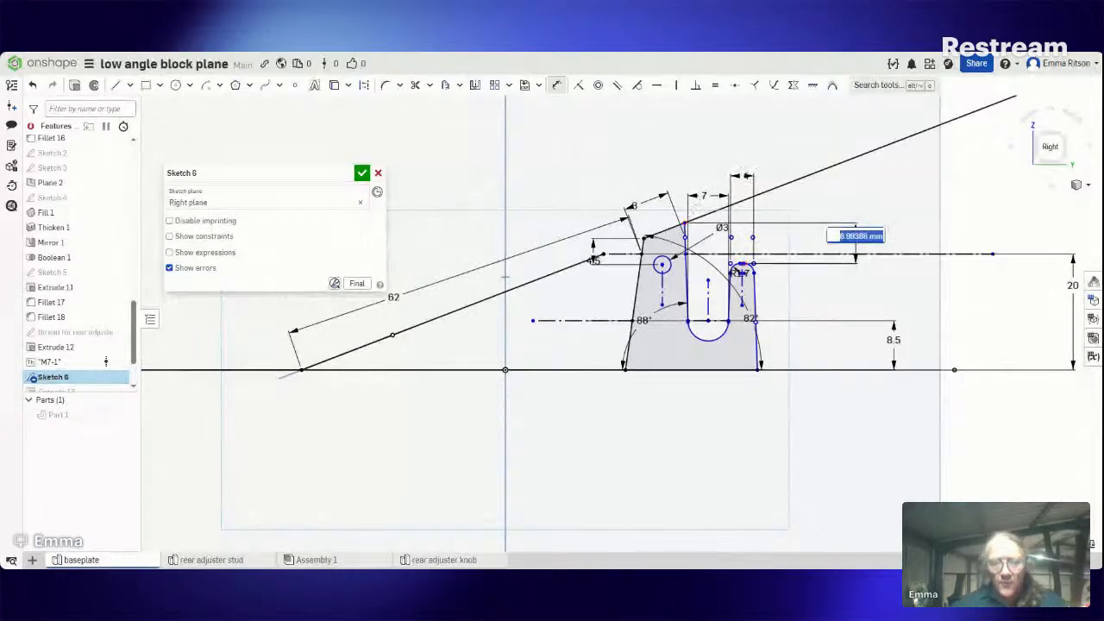
{"action": "type", "text": "4.5"}
{"action": "key", "text": "Return"}
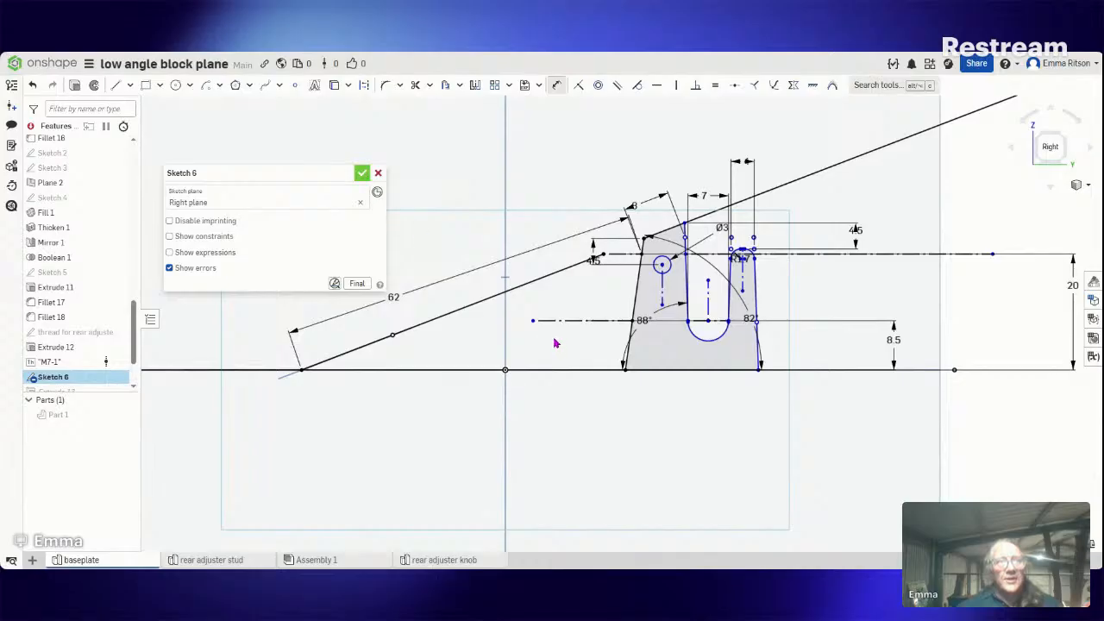
{"action": "key", "text": "Return"}
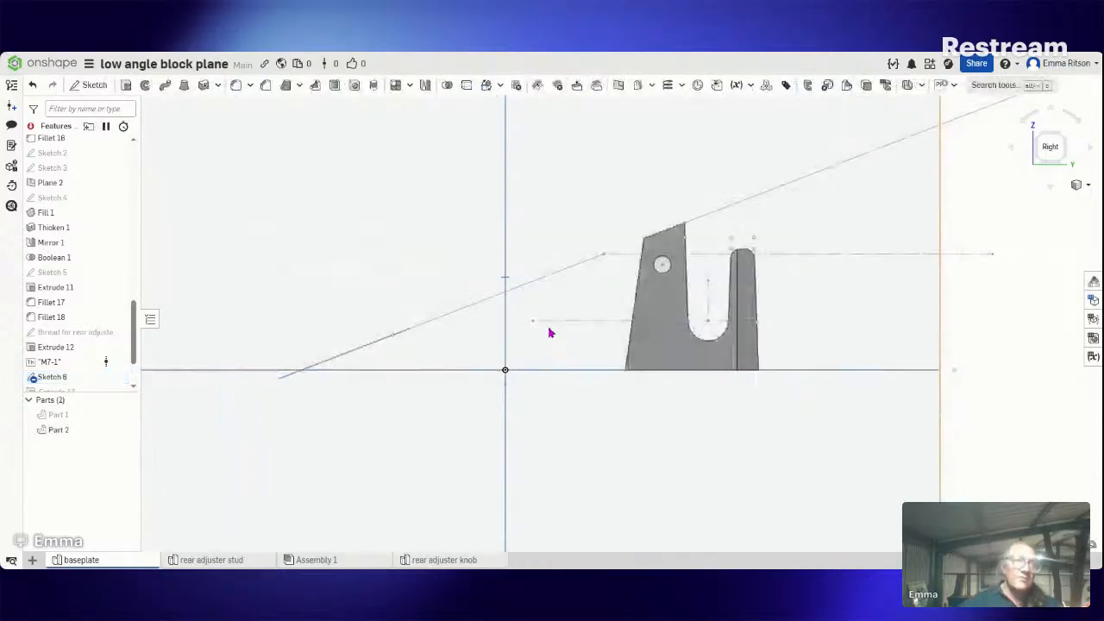
Step: Edit Extrude 14, set its removal depth to 45 mm and accept the feature
{"action": "mouse_move", "coordinate": [589, 355]}
{"action": "right_mouse_down"}
{"action": "mouse_move", "coordinate": [636, 355]}
{"action": "mouse_move", "coordinate": [537, 370]}
{"action": "mouse_move", "coordinate": [529, 382]}
{"action": "mouse_move", "coordinate": [563, 369]}
{"action": "mouse_move", "coordinate": [560, 350]}
{"action": "mouse_move", "coordinate": [483, 342]}
{"action": "mouse_move", "coordinate": [532, 348]}
{"action": "right_mouse_up"}
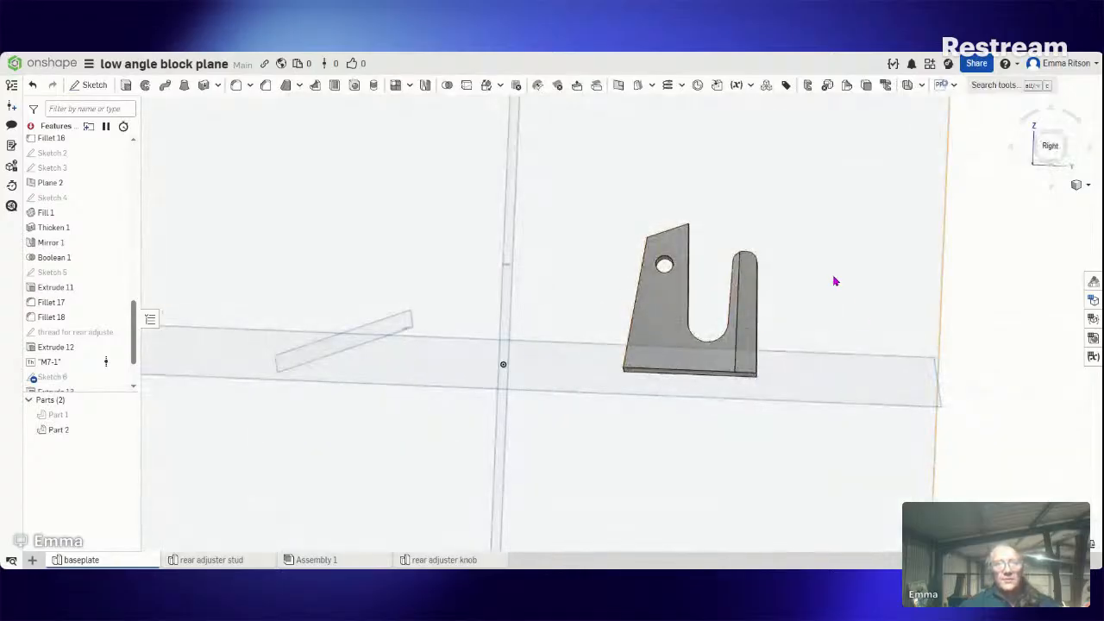
{"action": "right_click_drag", "start_coordinate": [835, 279], "coordinate": [866, 287]}
{"action": "right_click_drag", "start_coordinate": [890, 276], "coordinate": [828, 305]}
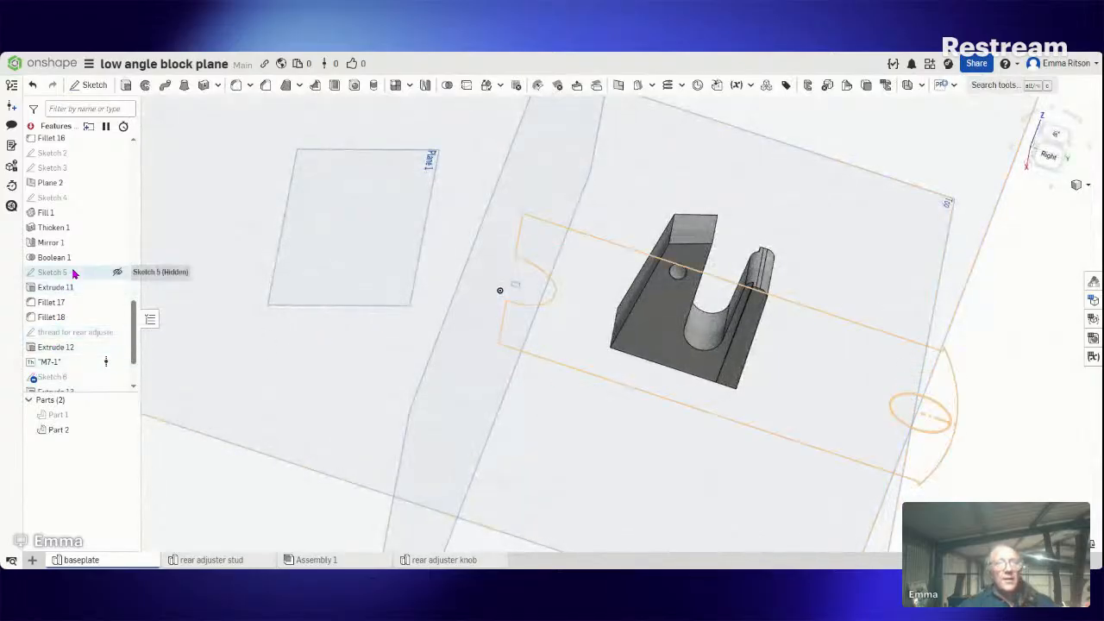
{"action": "scroll", "coordinate": [138, 343], "scroll_direction": "down", "scroll_amount": 2}
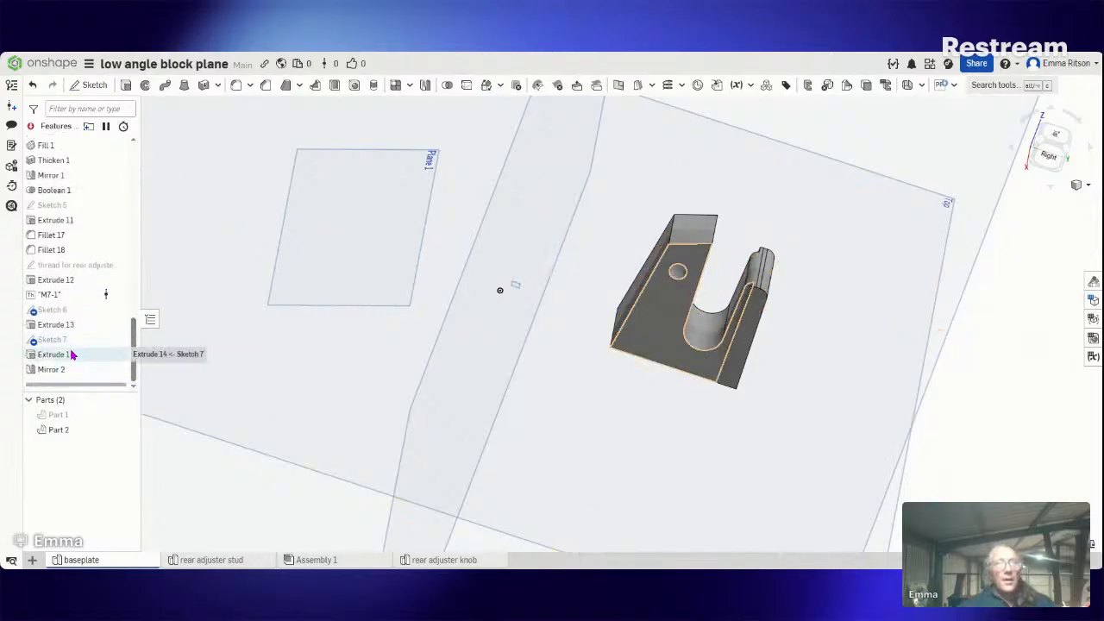
{"action": "right_click", "coordinate": [73, 353]}
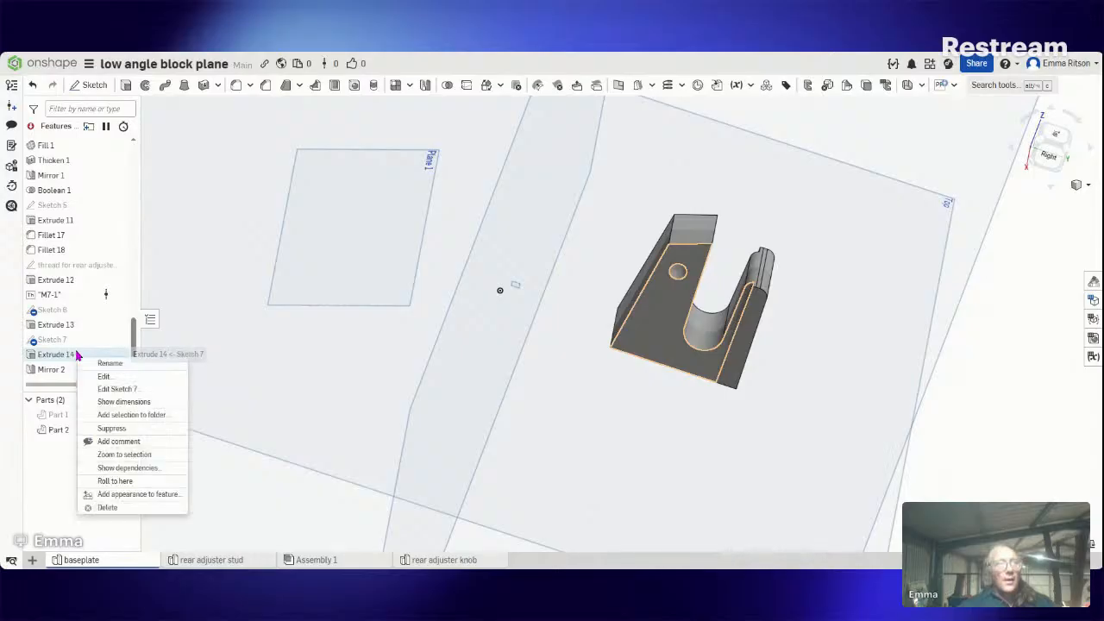
{"action": "left_click", "coordinate": [109, 380]}
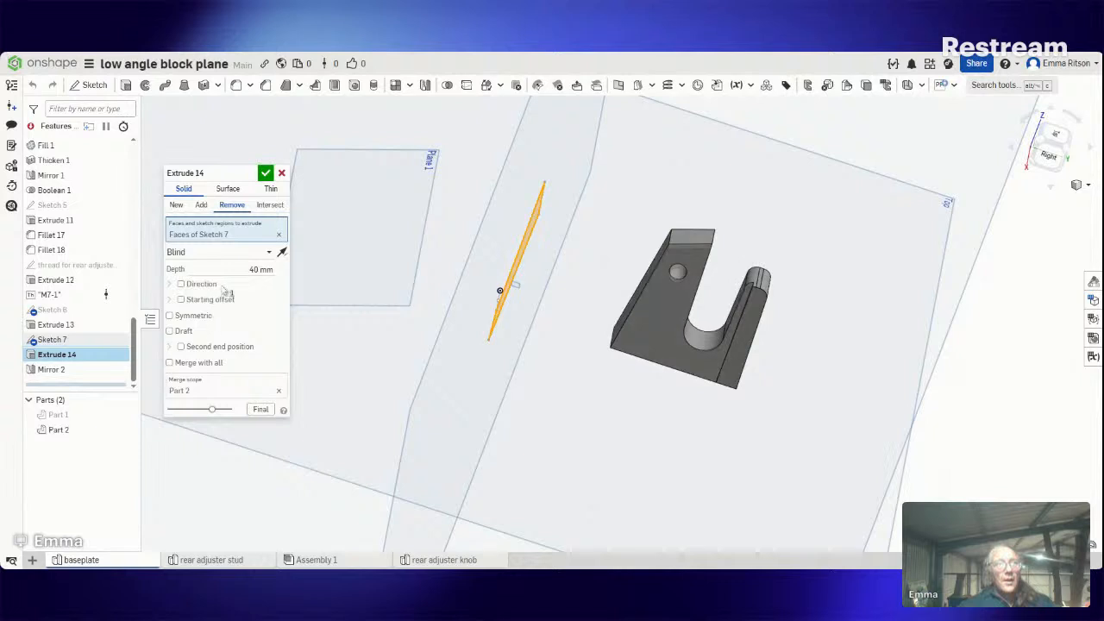
{"action": "left_click", "coordinate": [243, 269]}
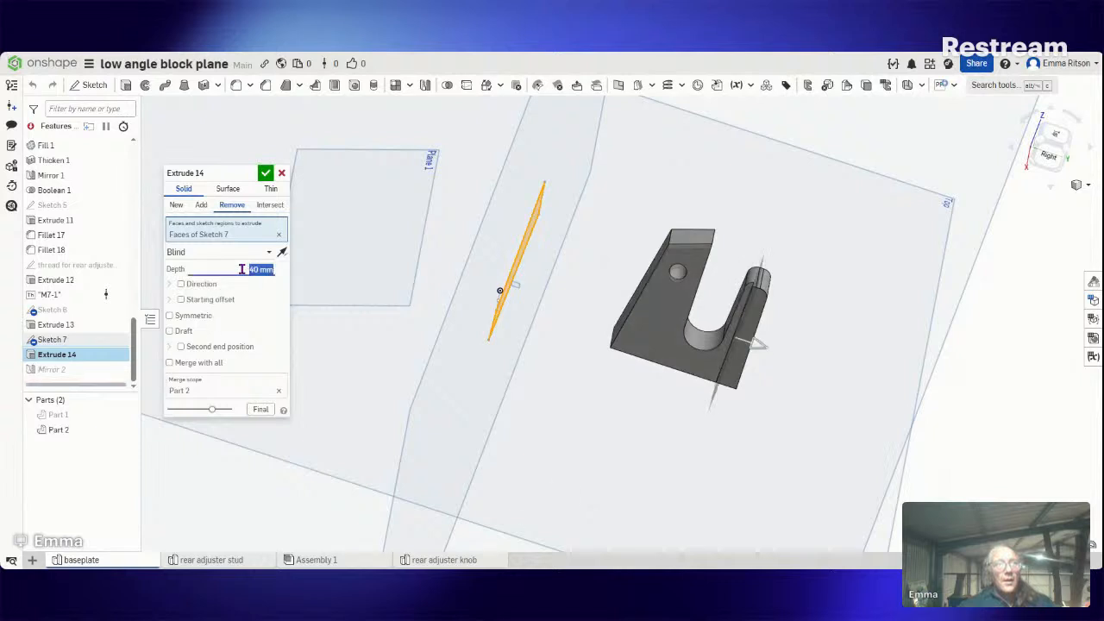
{"action": "type", "text": "45"}
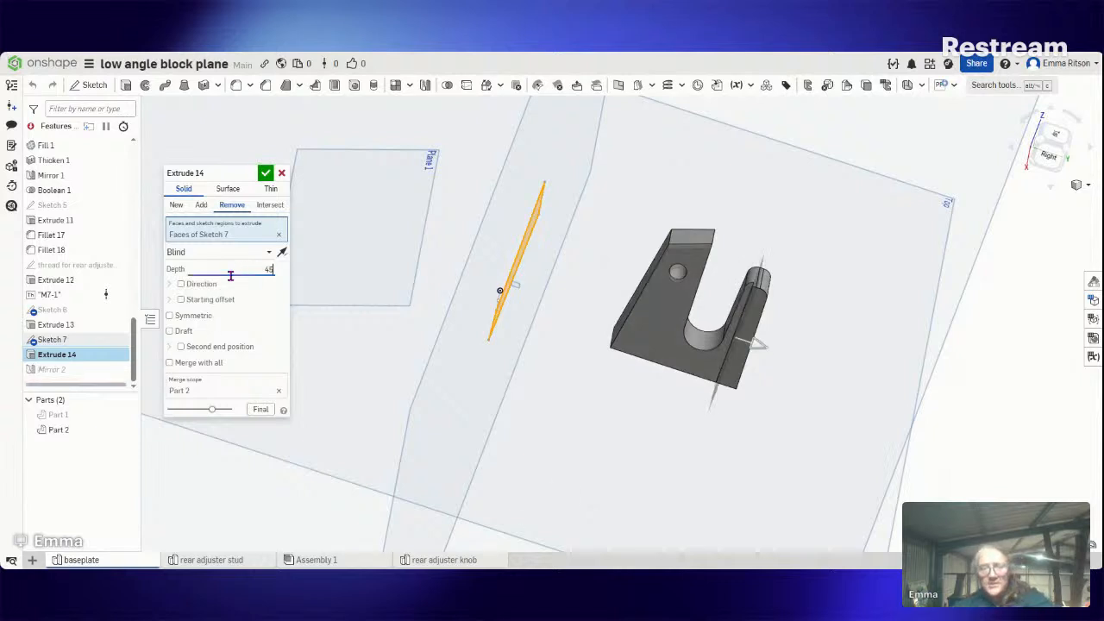
{"action": "key", "text": "Return"}
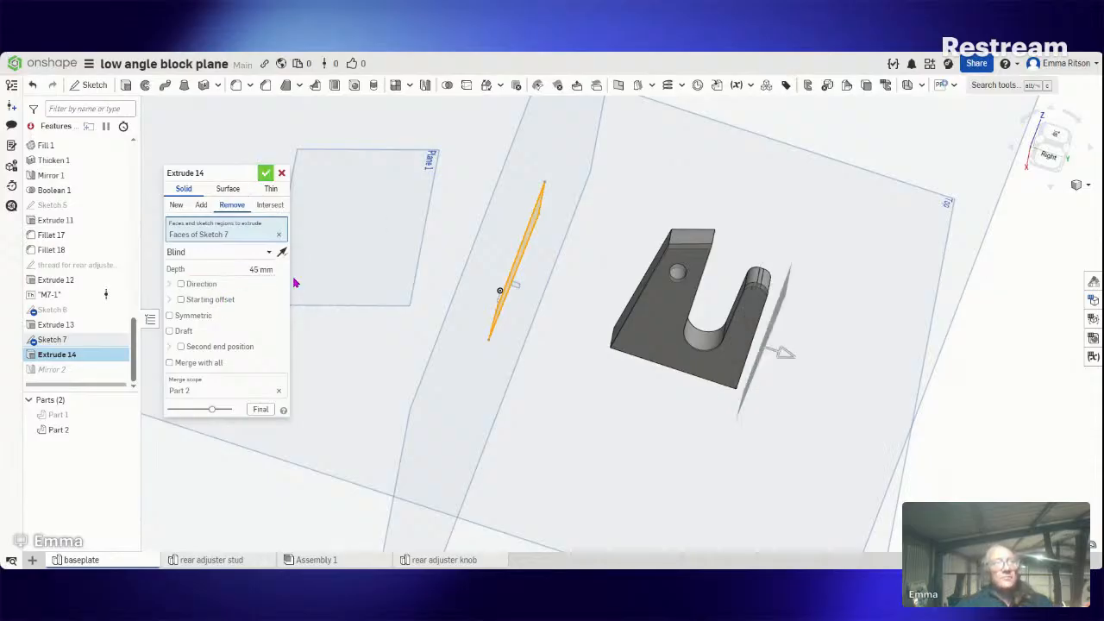
{"action": "key", "text": "Return"}
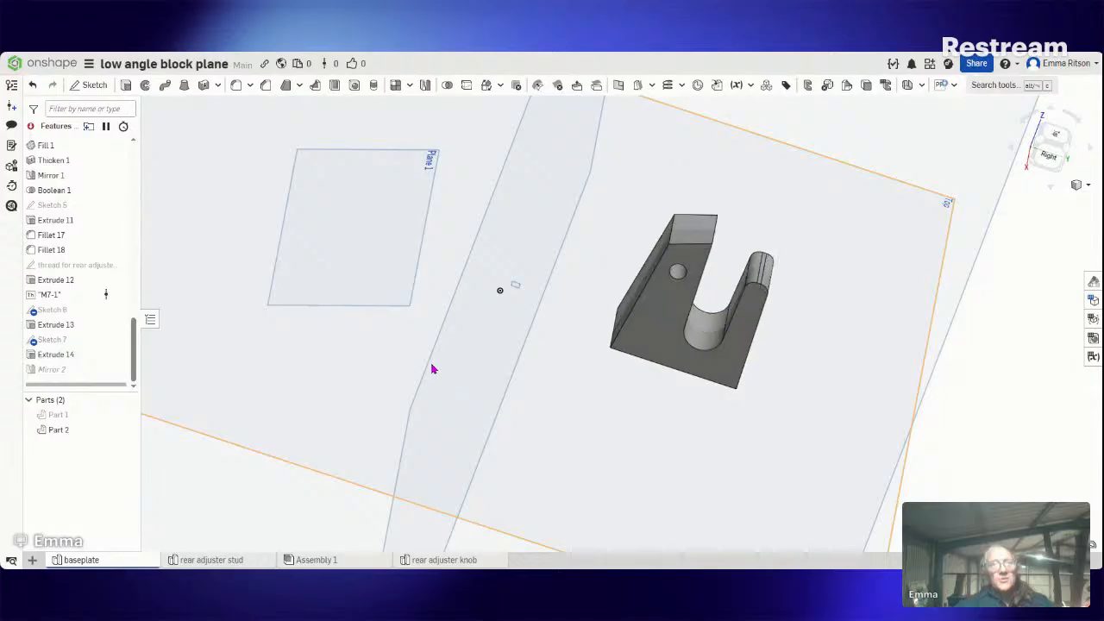
Step: Show Part 1 and examine the bracket inside the baseplate in side and angled views
{"action": "right_click_drag", "start_coordinate": [532, 355], "coordinate": [457, 362]}
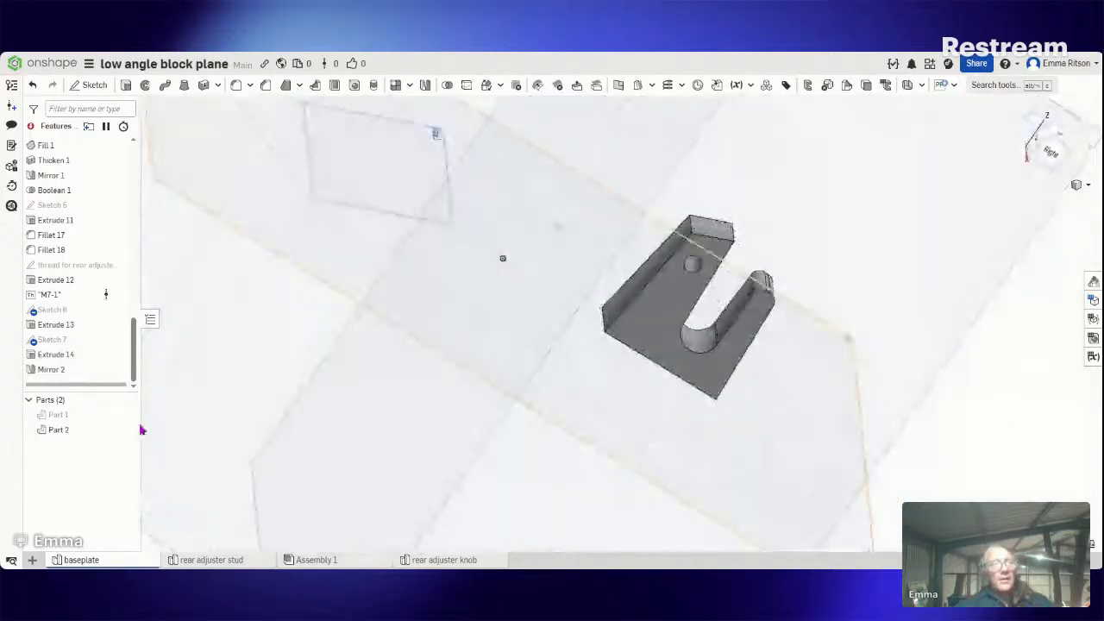
{"action": "left_click", "coordinate": [126, 414]}
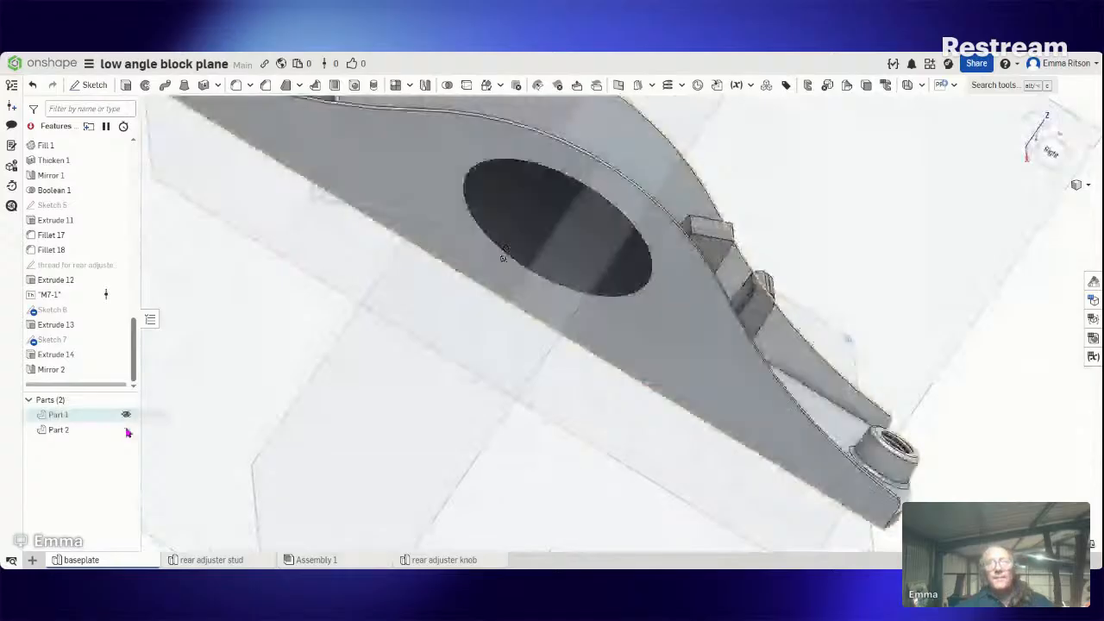
{"action": "left_click", "coordinate": [1043, 164]}
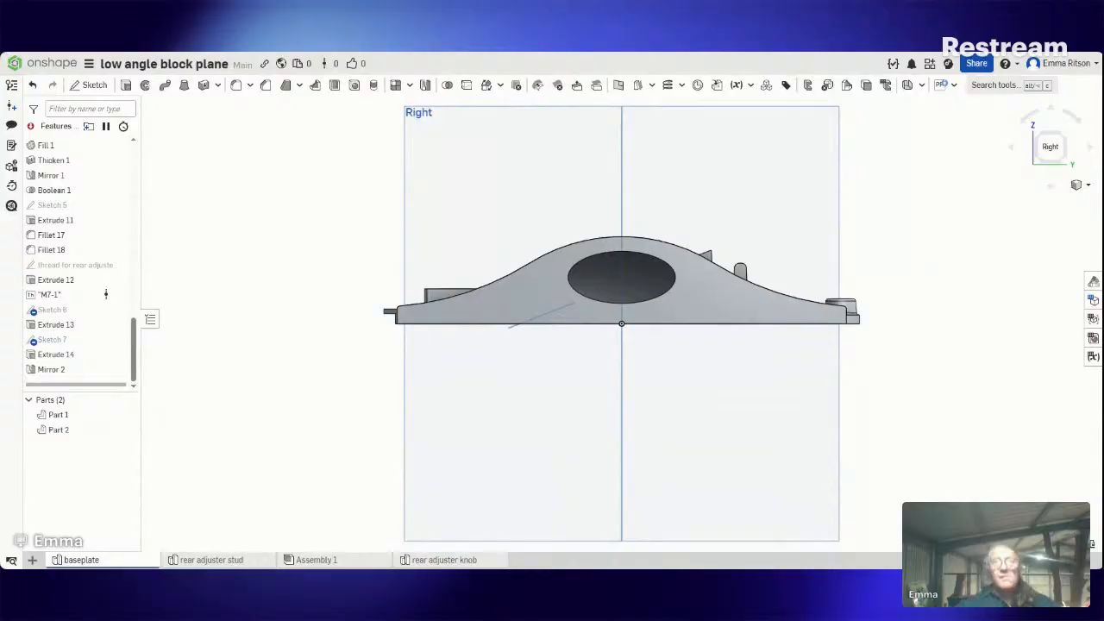
{"action": "right_click_drag", "start_coordinate": [961, 259], "coordinate": [934, 291]}
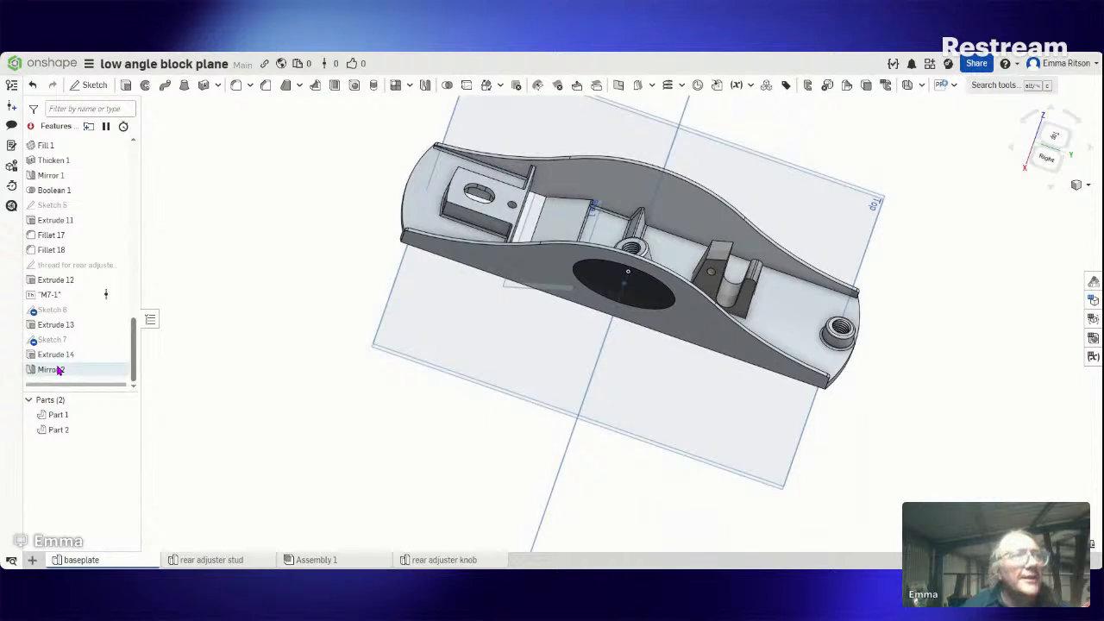
Step: Open Sketch 6 for editing, hide Part 1 and face the sketch from the Right view
{"action": "right_click", "coordinate": [72, 316]}
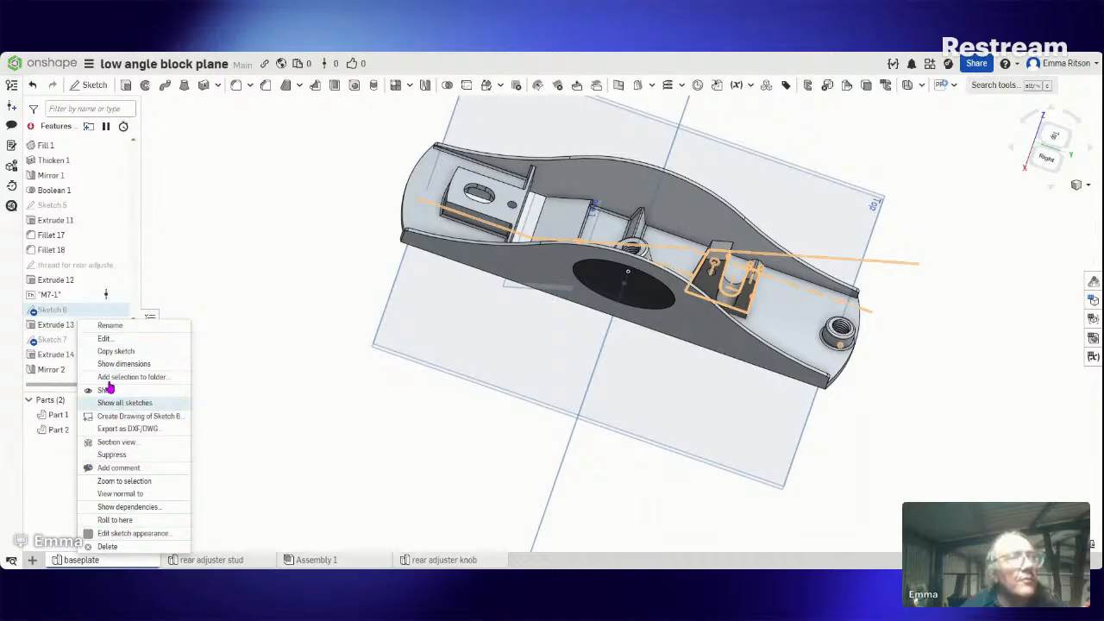
{"action": "left_click", "coordinate": [147, 343]}
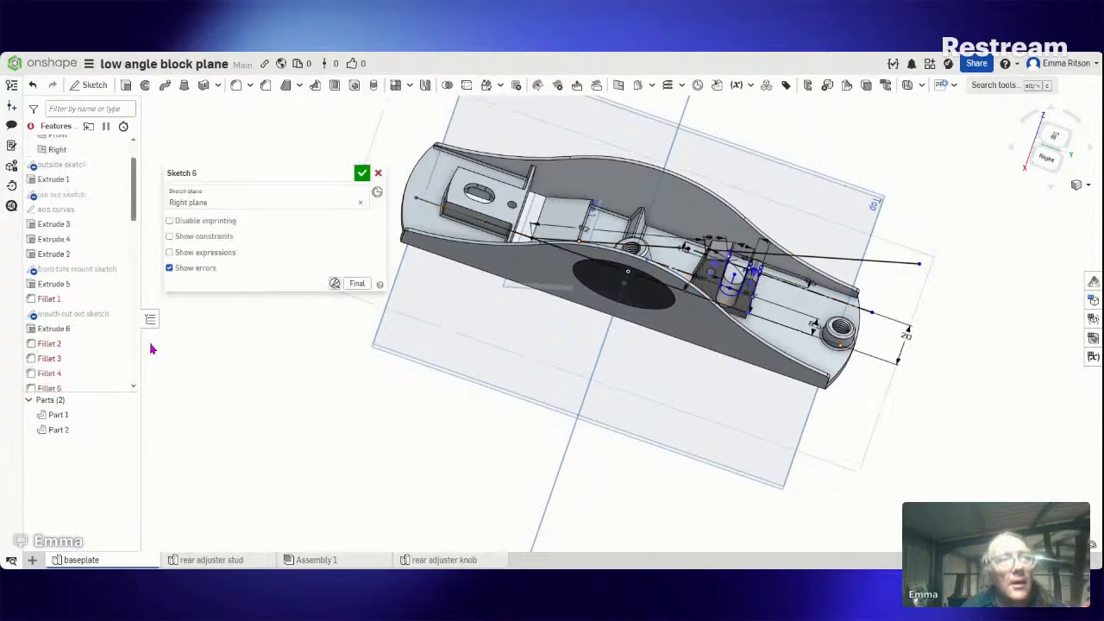
{"action": "left_click", "coordinate": [128, 414]}
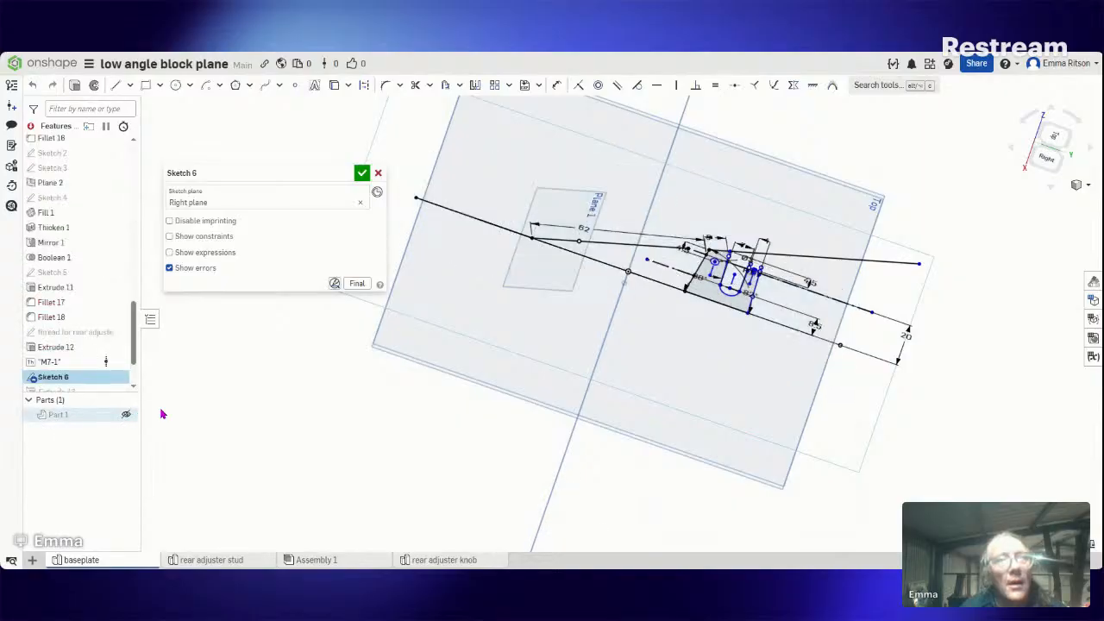
{"action": "left_click", "coordinate": [1051, 161]}
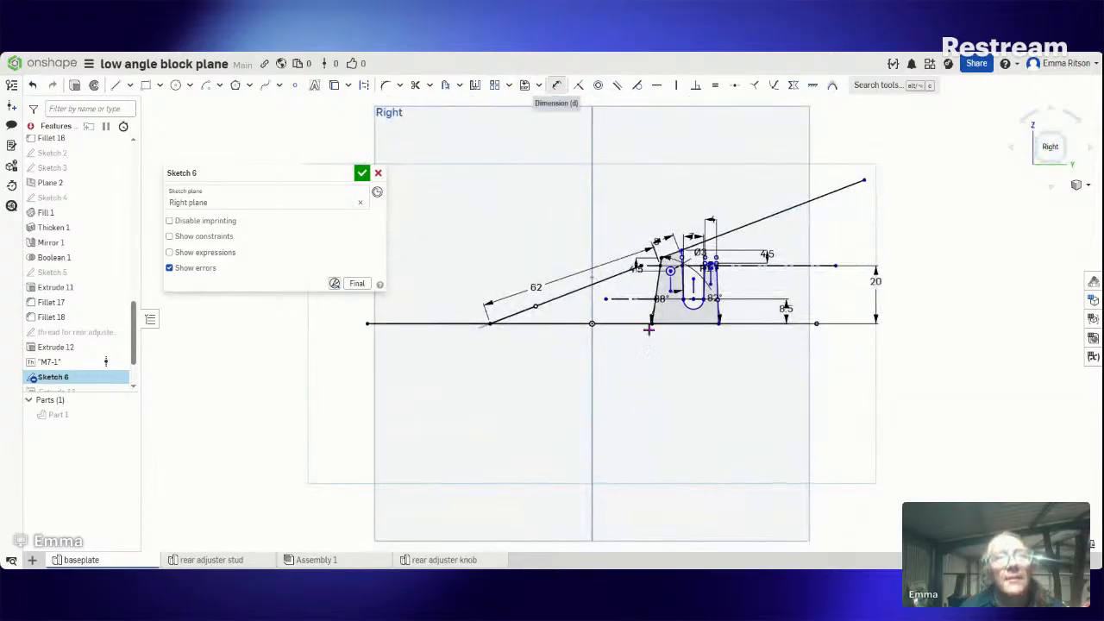
Step: Dimension the horizontal width of the profile's base between its two lower corners
{"action": "left_click", "coordinate": [557, 86]}
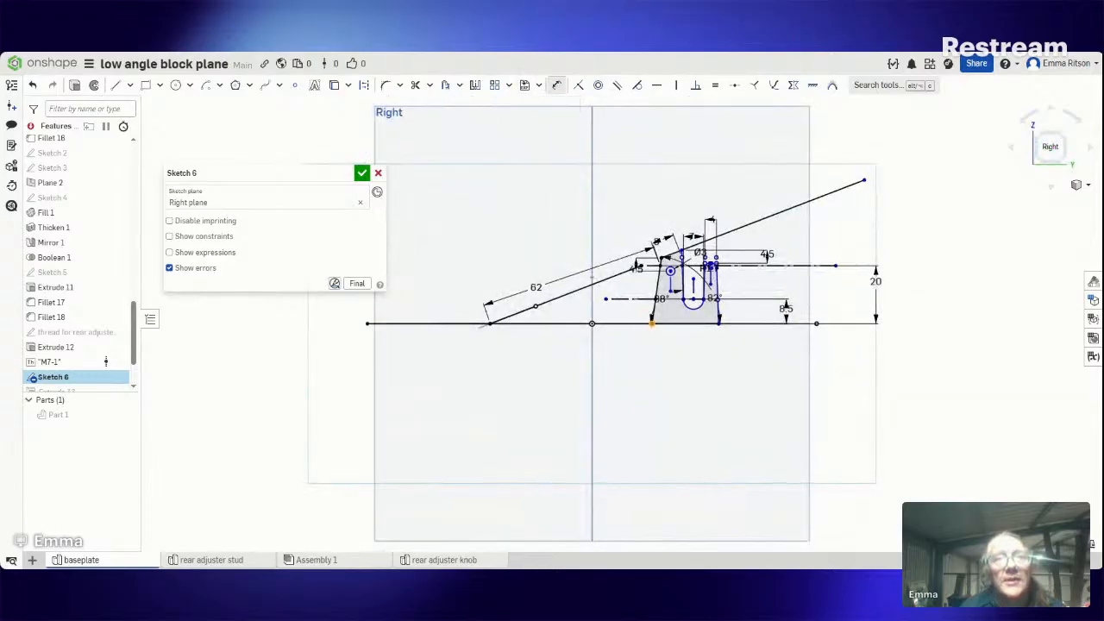
{"action": "left_click", "coordinate": [720, 323]}
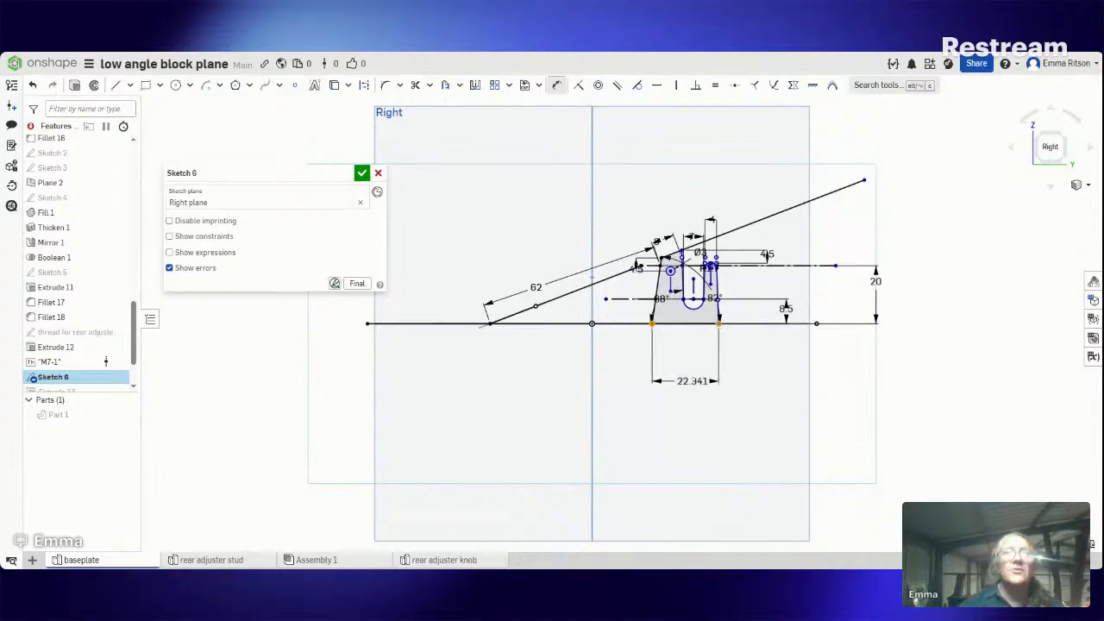
{"action": "left_click", "coordinate": [690, 380]}
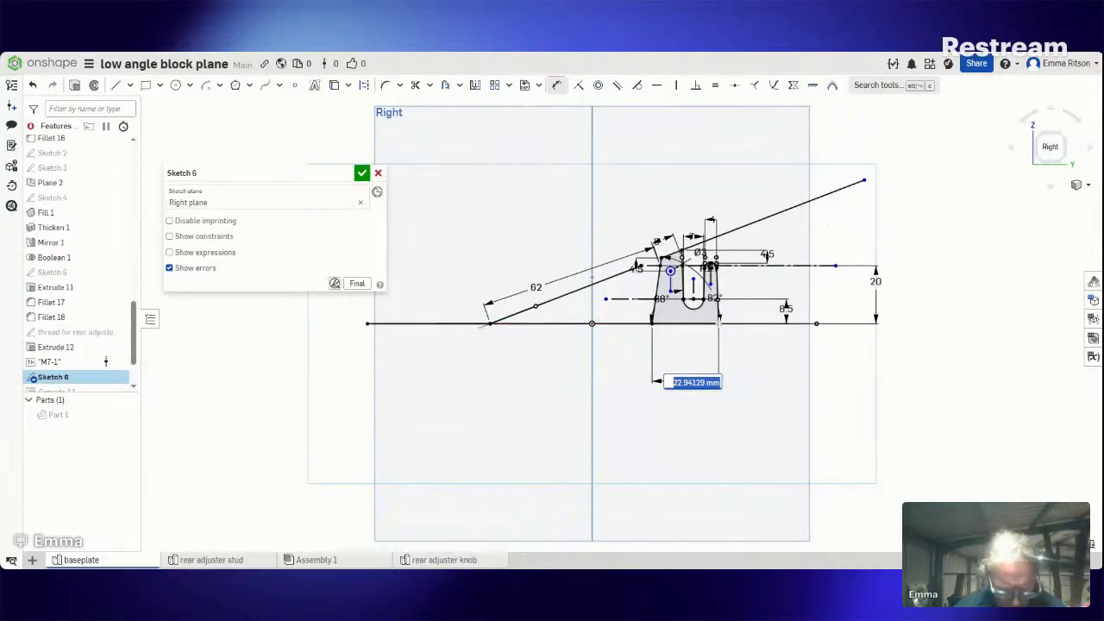
{"action": "scroll", "coordinate": [717, 321], "scroll_direction": "up", "scroll_amount": 3}
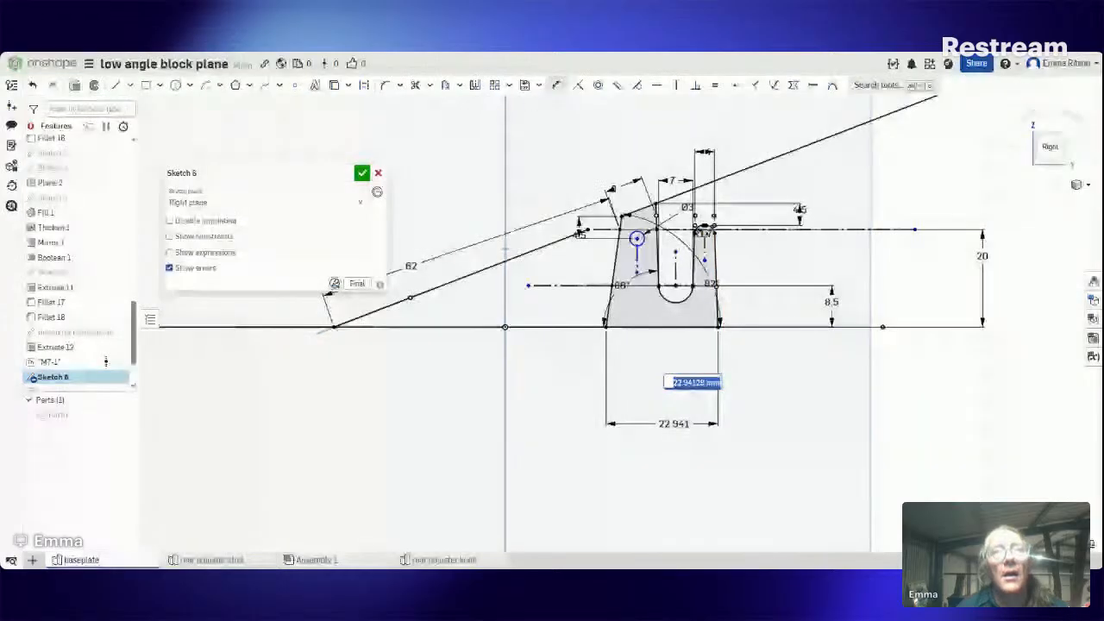
Step: Try to set the angle between the upper horizontal construction line and the rounded prong's outer edge to 98°, and delete that dimension
{"action": "left_click", "coordinate": [715, 274]}
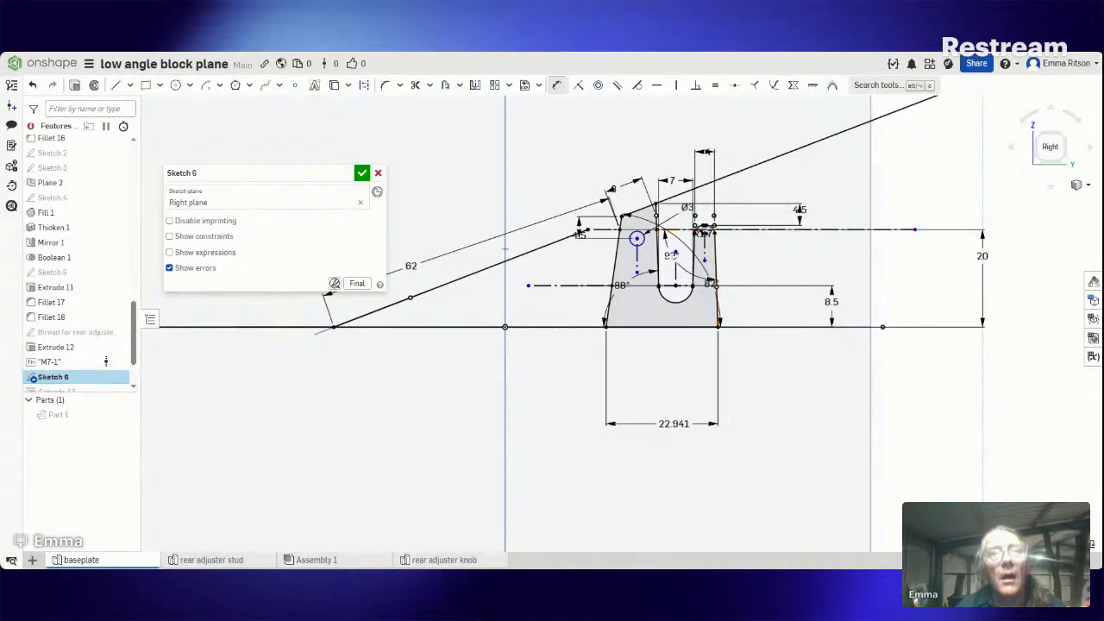
{"action": "left_click", "coordinate": [681, 257]}
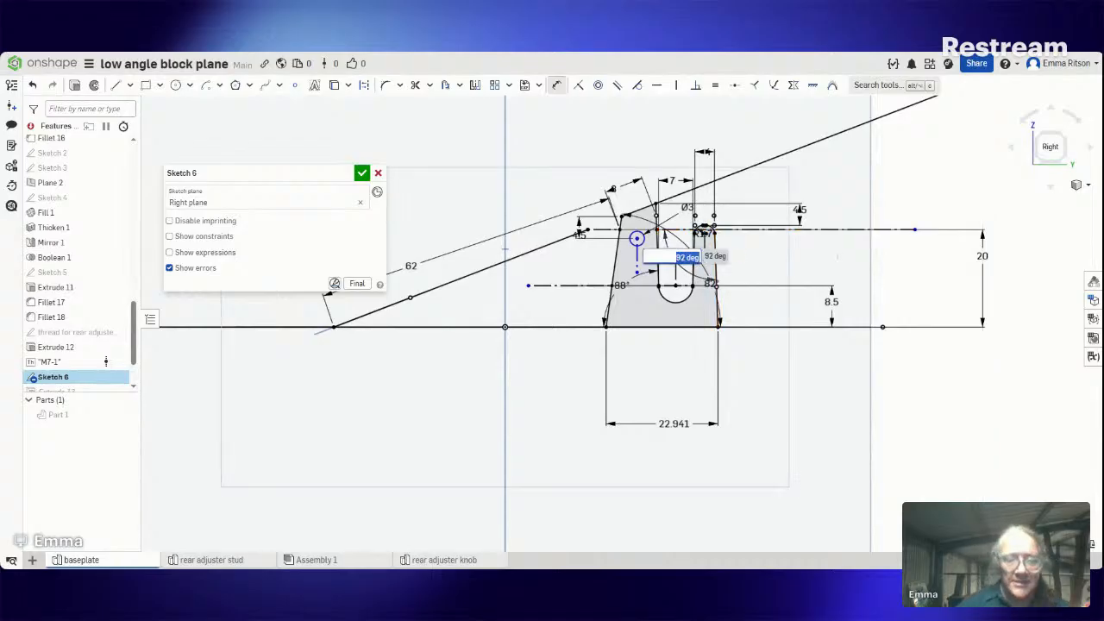
{"action": "type", "text": "98"}
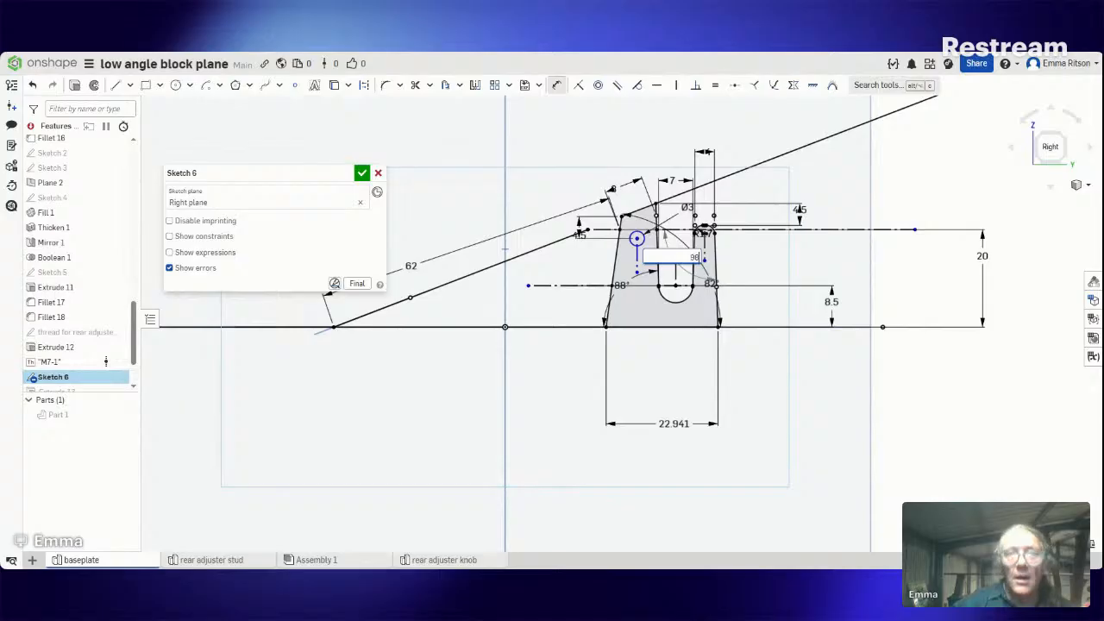
{"action": "type", "text": "2"}
{"action": "key", "text": "Return"}
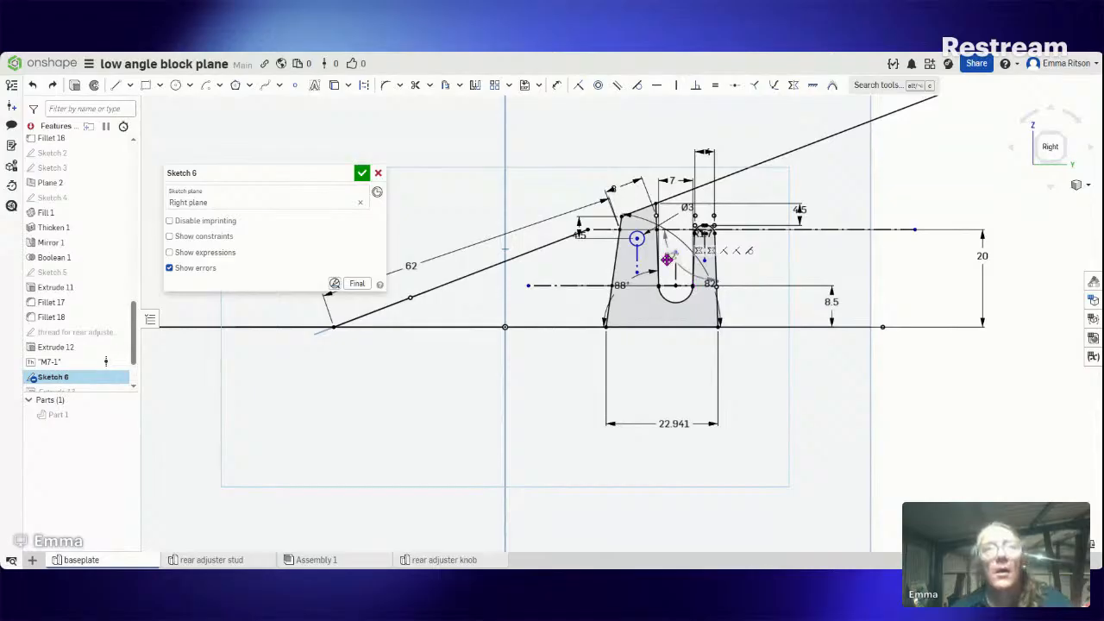
{"action": "left_click", "coordinate": [665, 258]}
{"action": "key", "text": "Delete"}
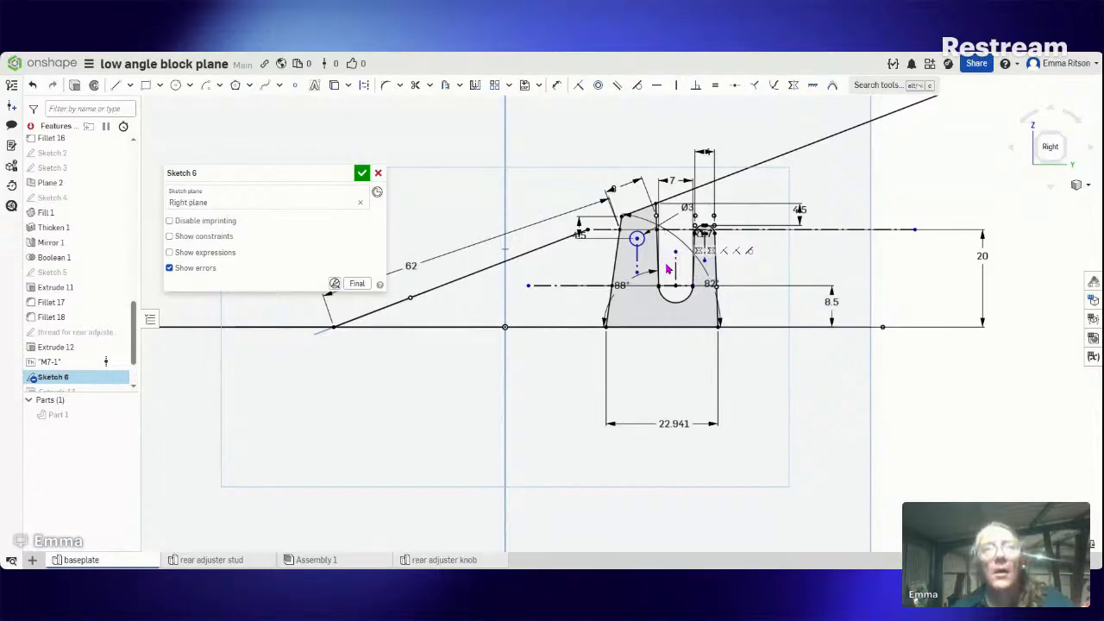
Step: Replace the rounded prong's outer edge with a sloped line about 23.7 mm long, from its rounded end to just below the base
{"action": "left_click", "coordinate": [716, 270]}
{"action": "key", "text": "Delete"}
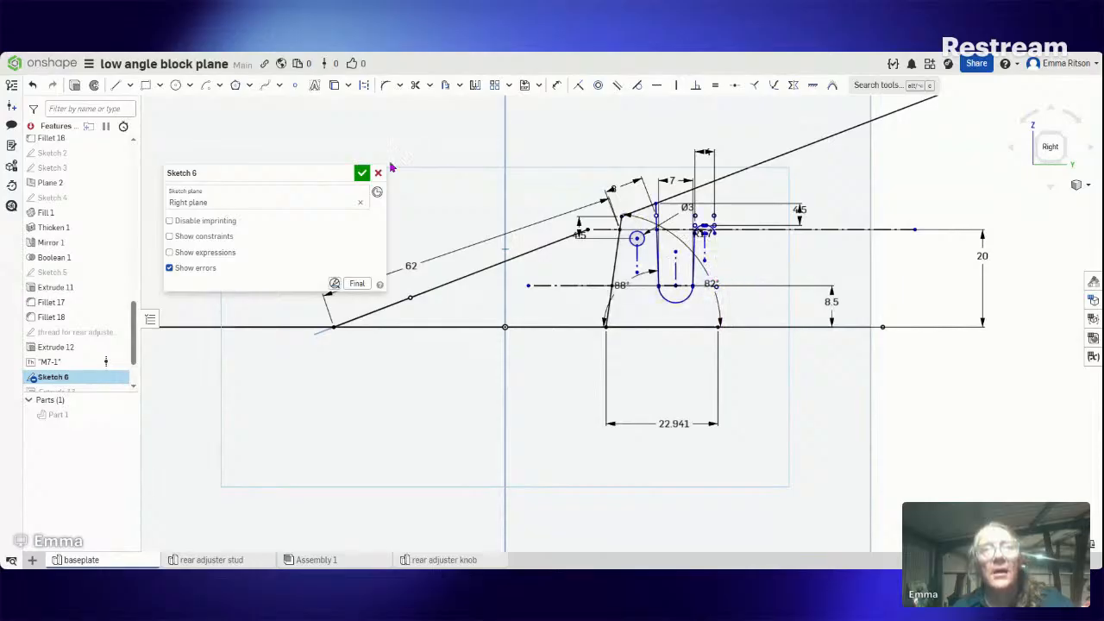
{"action": "left_click", "coordinate": [117, 85]}
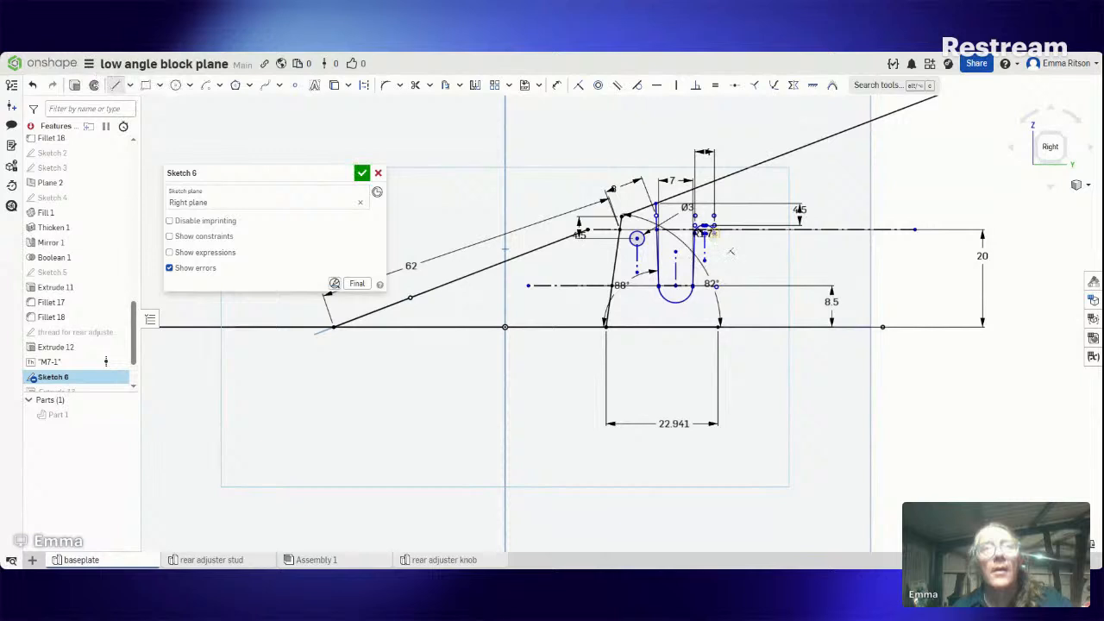
{"action": "left_click", "coordinate": [715, 229]}
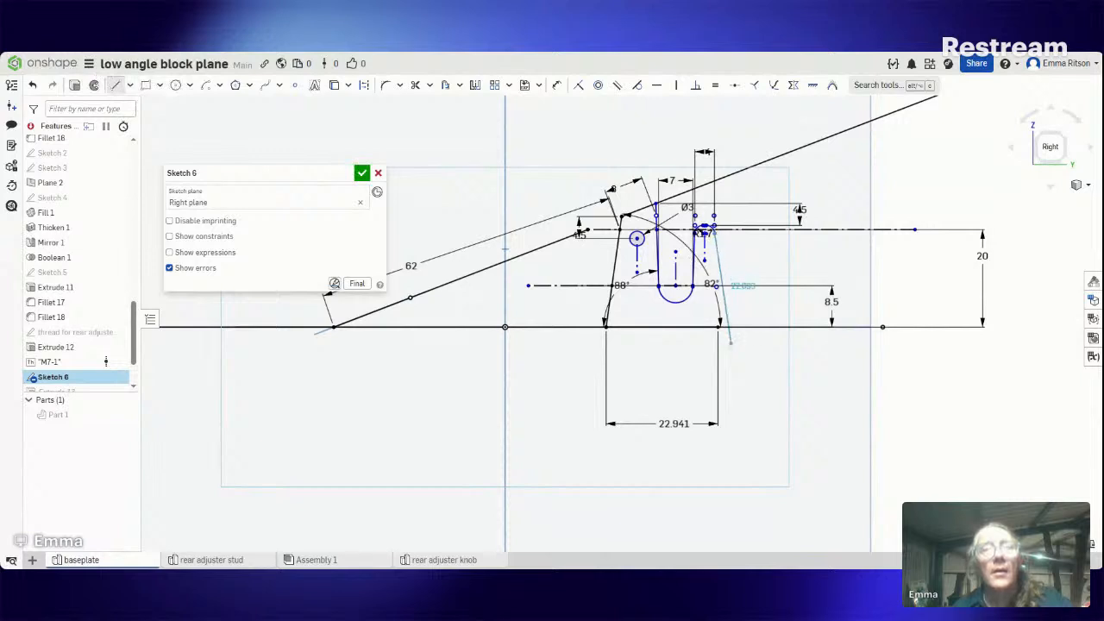
{"action": "left_click", "coordinate": [730, 347]}
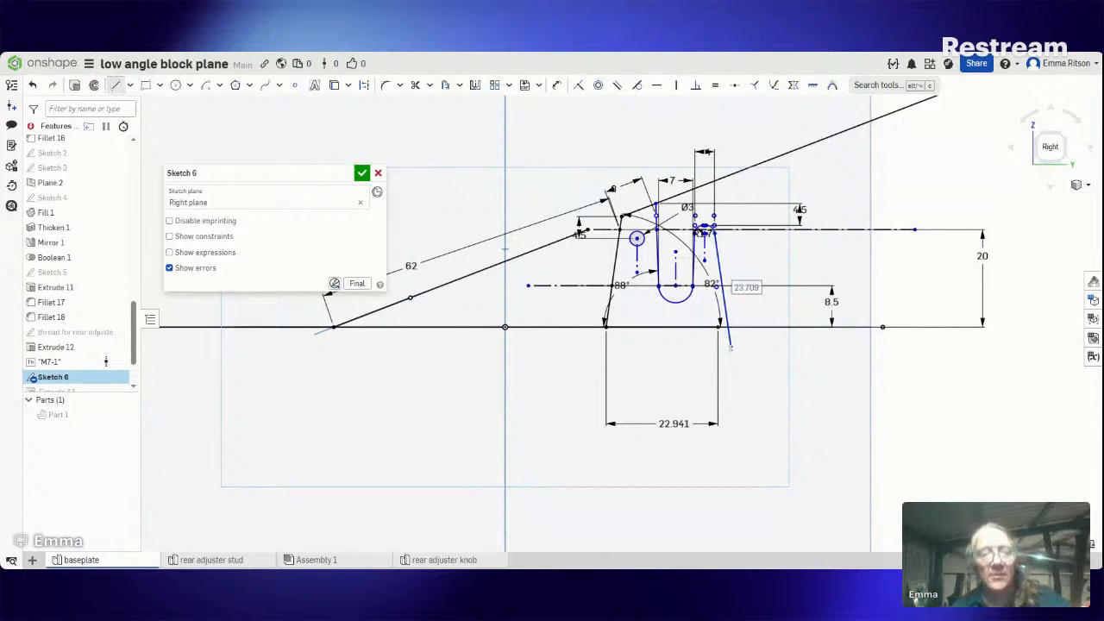
{"action": "key", "text": "Escape"}
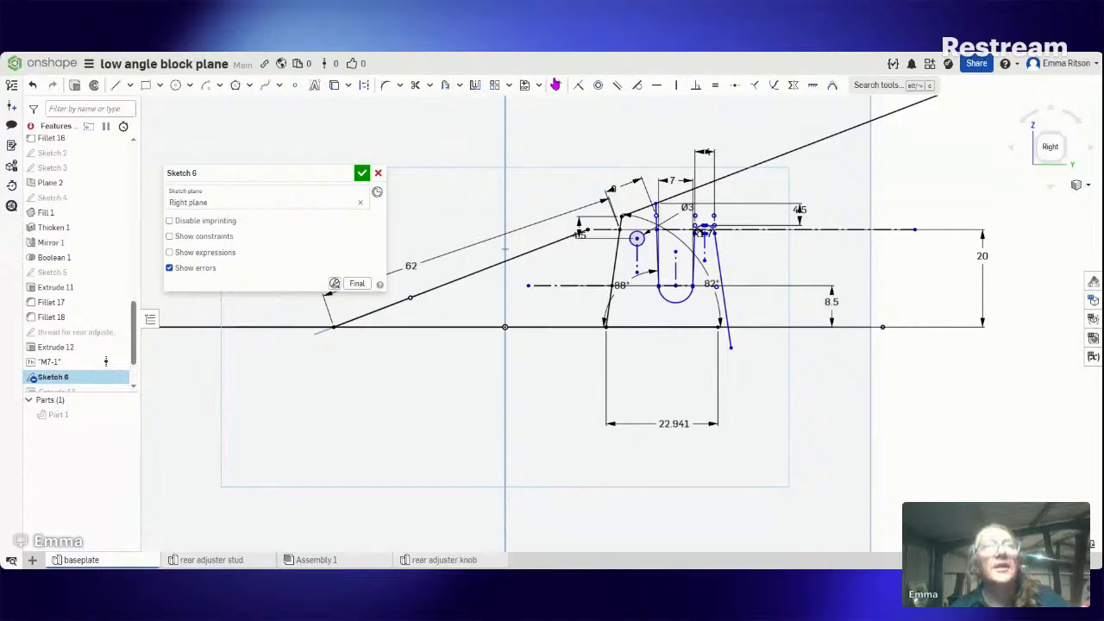
Step: Dimension the angle between the profile's base and the new outer line as 82°
{"action": "left_click", "coordinate": [555, 85]}
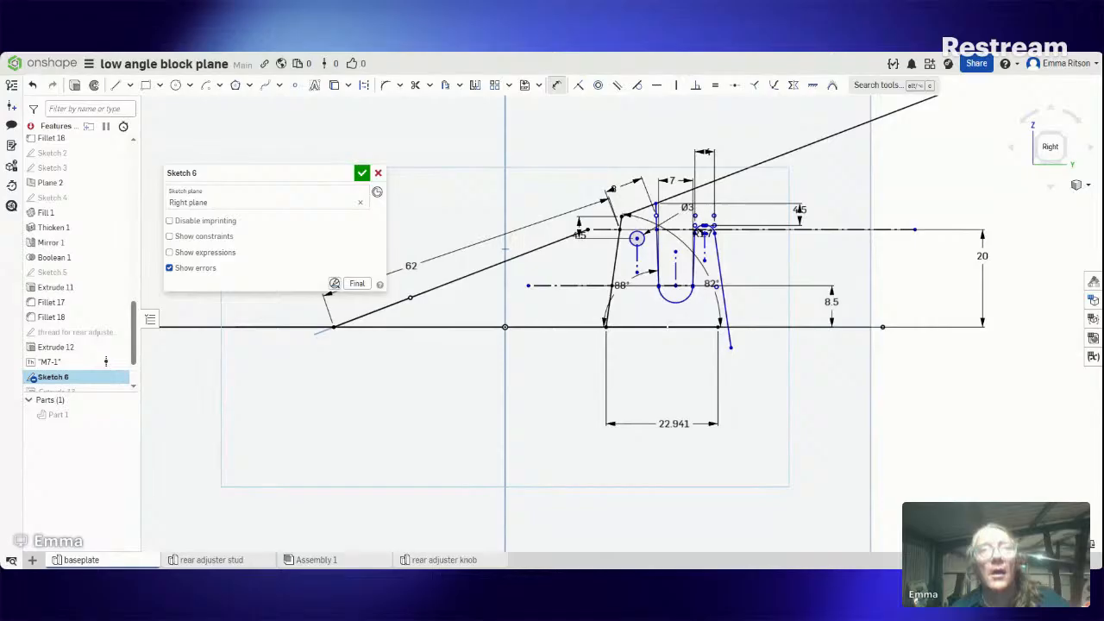
{"action": "left_click", "coordinate": [664, 327]}
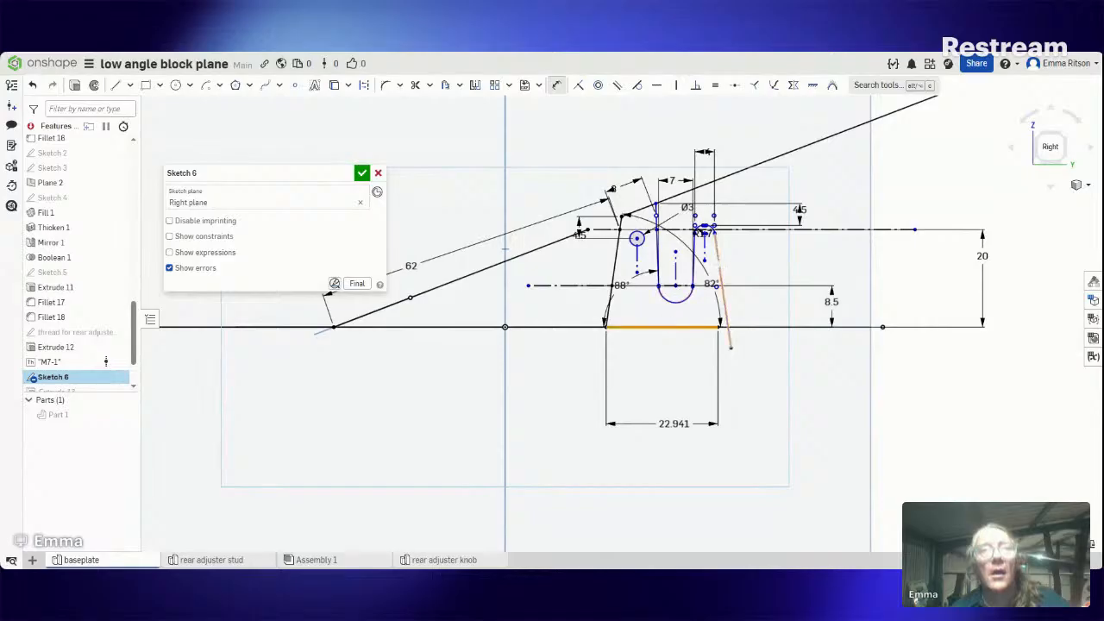
{"action": "left_click", "coordinate": [720, 267]}
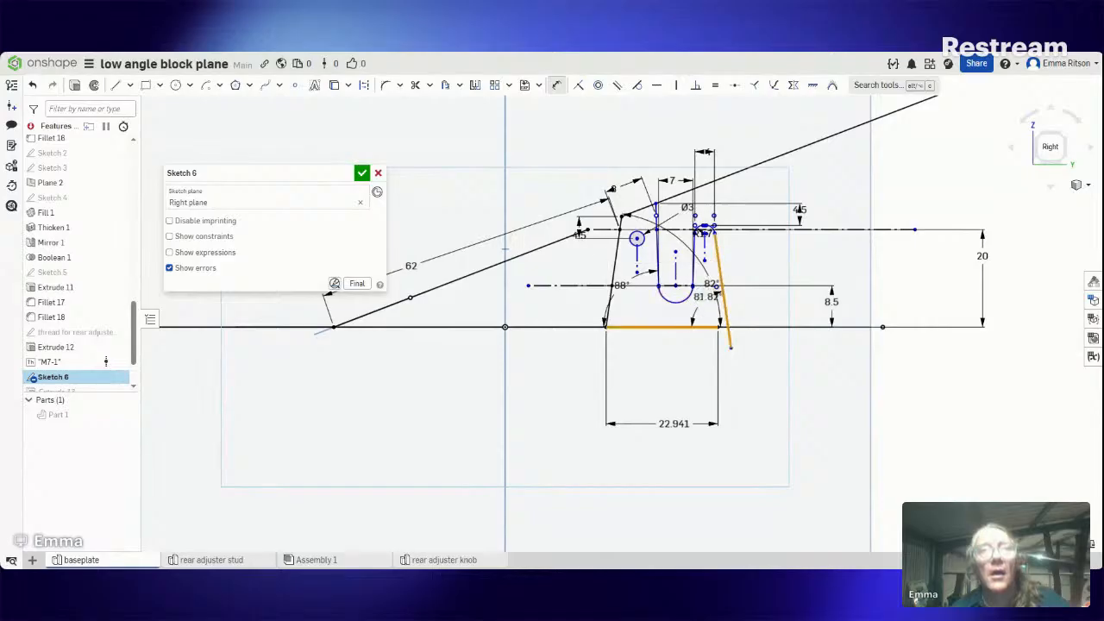
{"action": "left_click", "coordinate": [696, 307]}
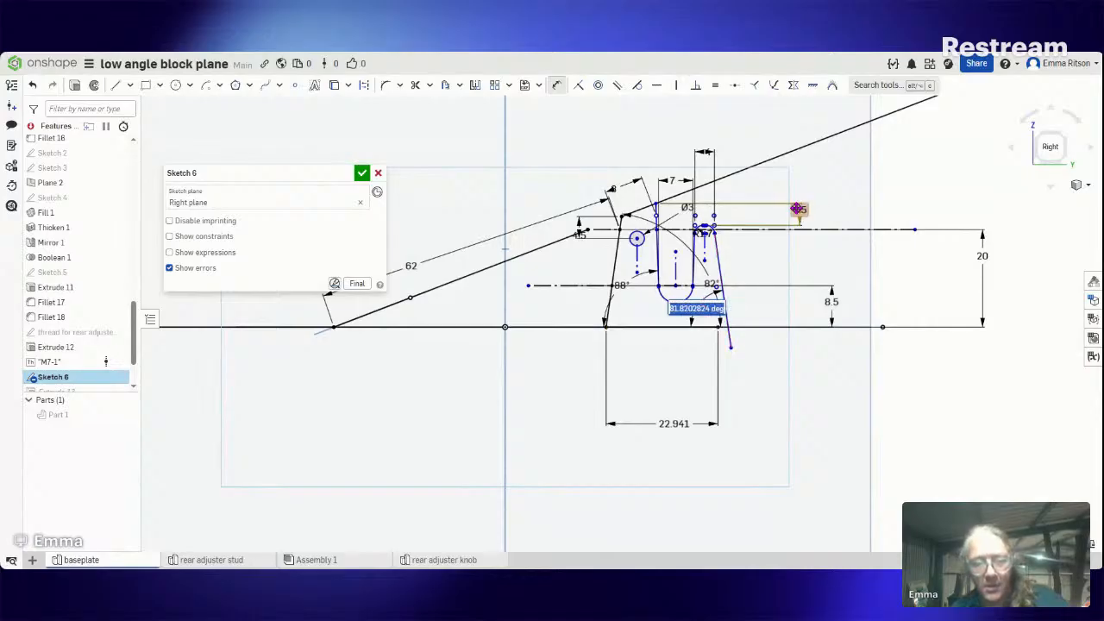
{"action": "type", "text": "82"}
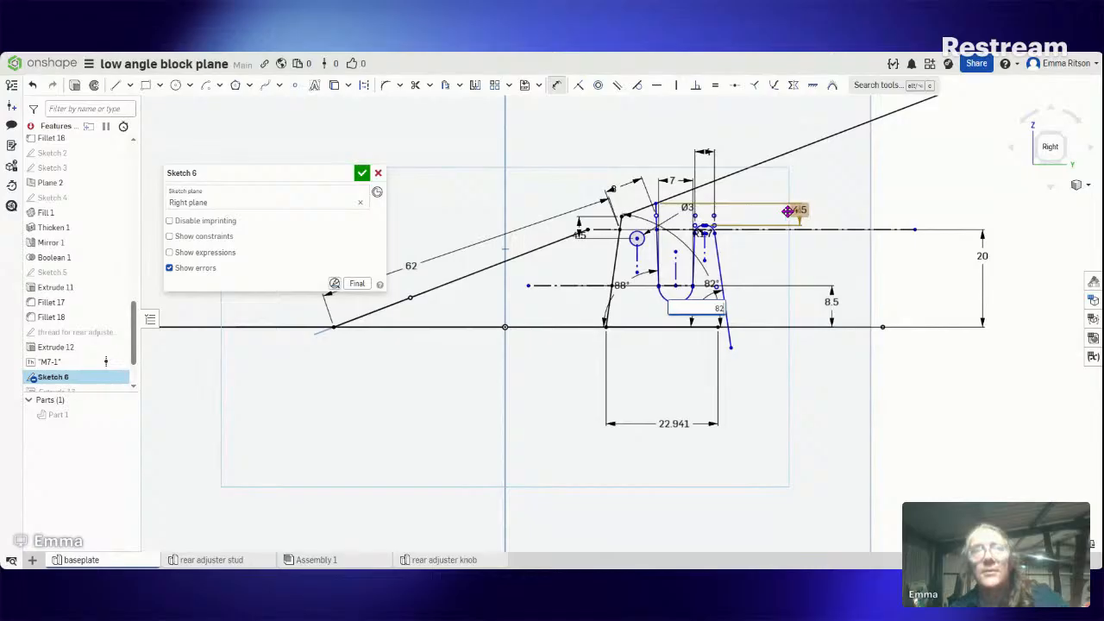
{"action": "key", "text": "Return"}
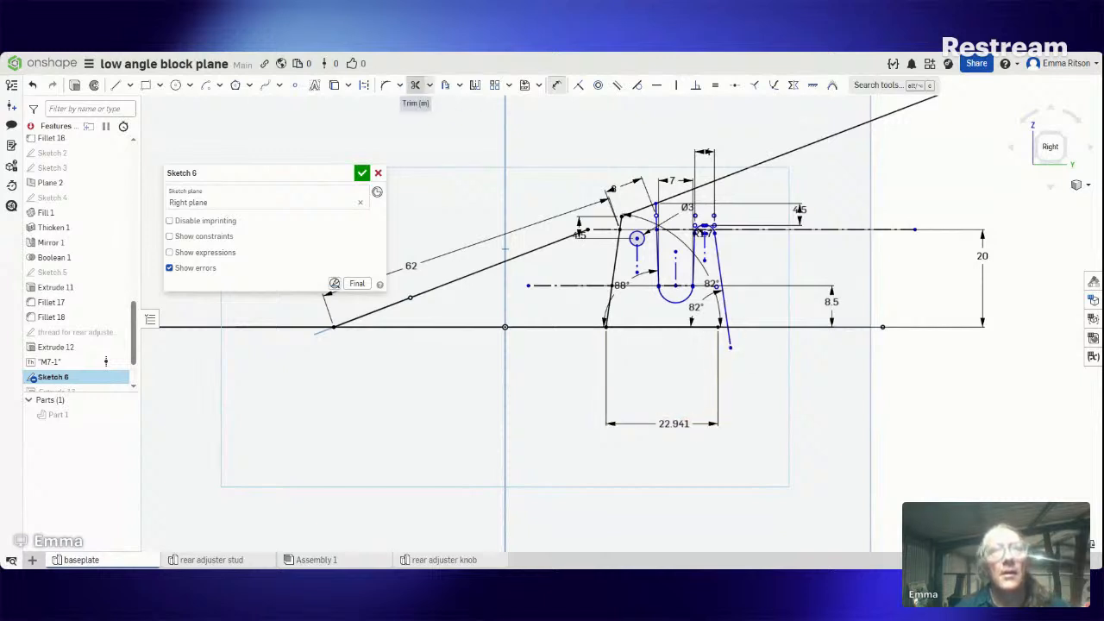
Step: Extend the base to the new sloped line and trim off the line's overhang below the base
{"action": "left_click", "coordinate": [414, 86]}
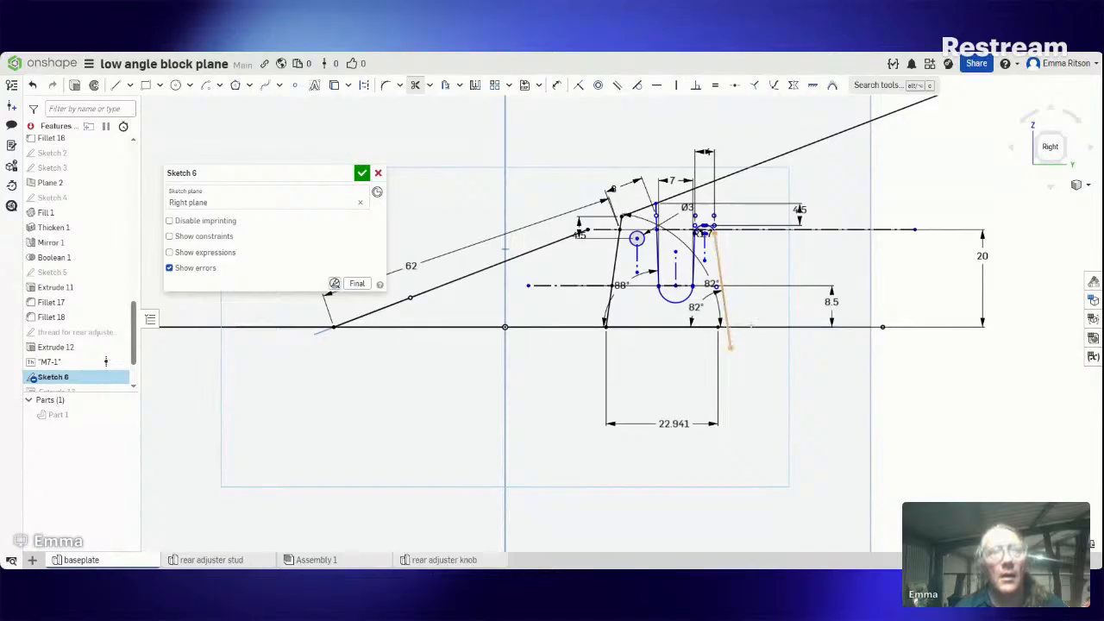
{"action": "left_click", "coordinate": [431, 85]}
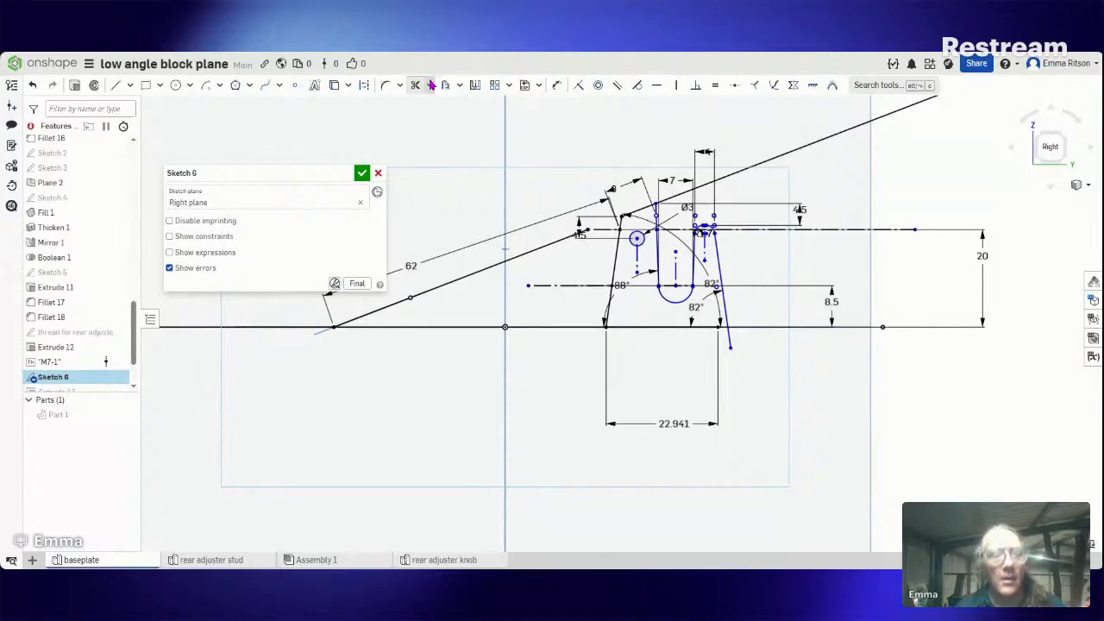
{"action": "left_click", "coordinate": [431, 92]}
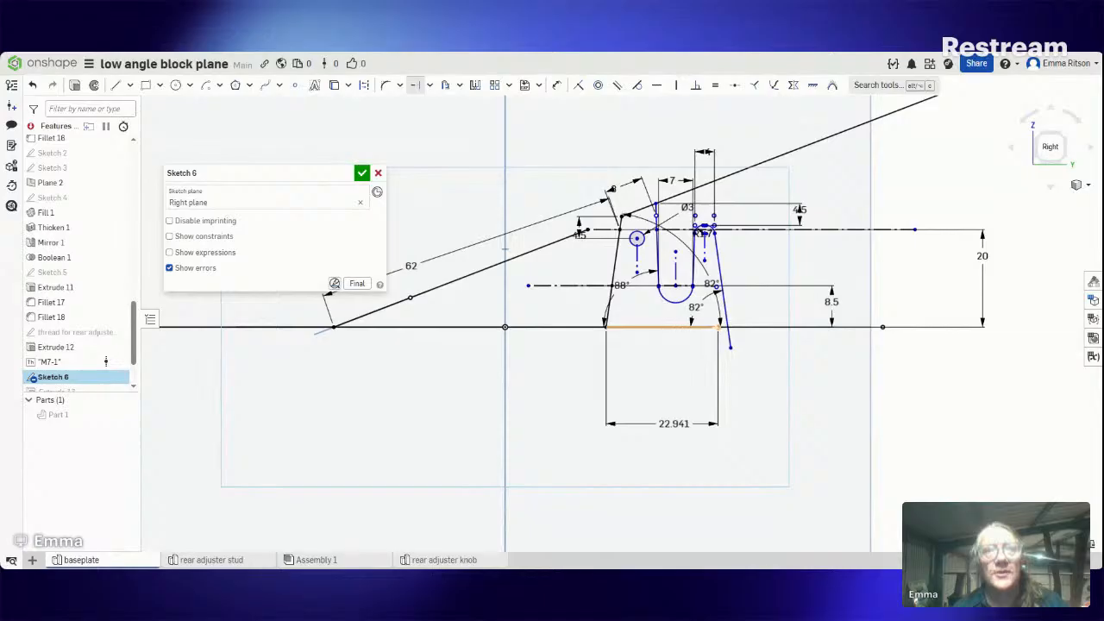
{"action": "left_click", "coordinate": [718, 327]}
{"action": "left_click", "coordinate": [727, 327]}
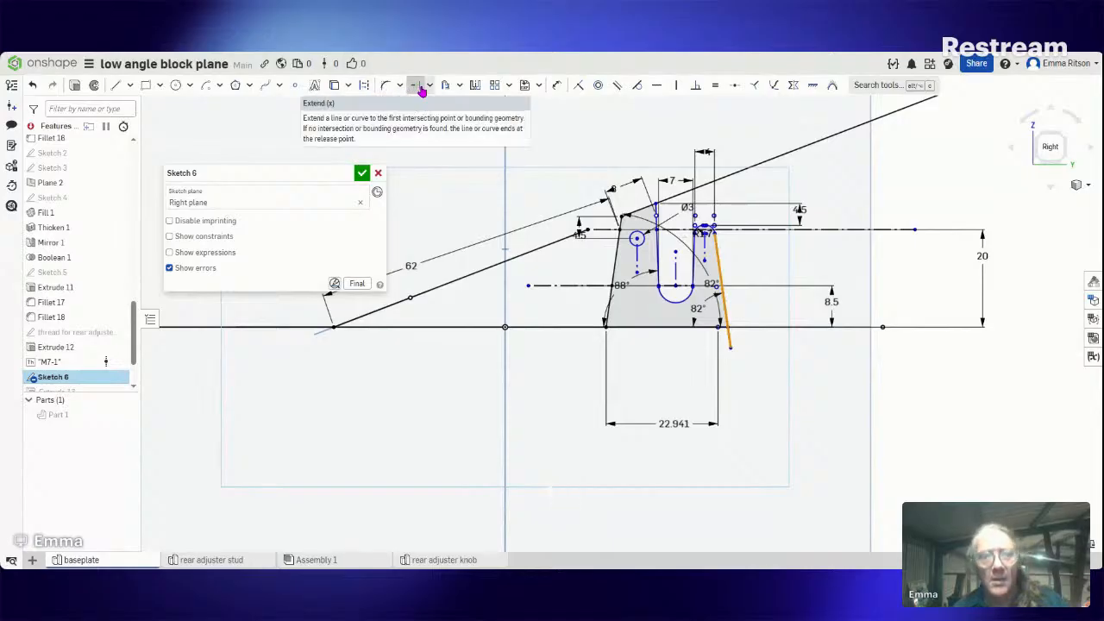
{"action": "key", "text": "m"}
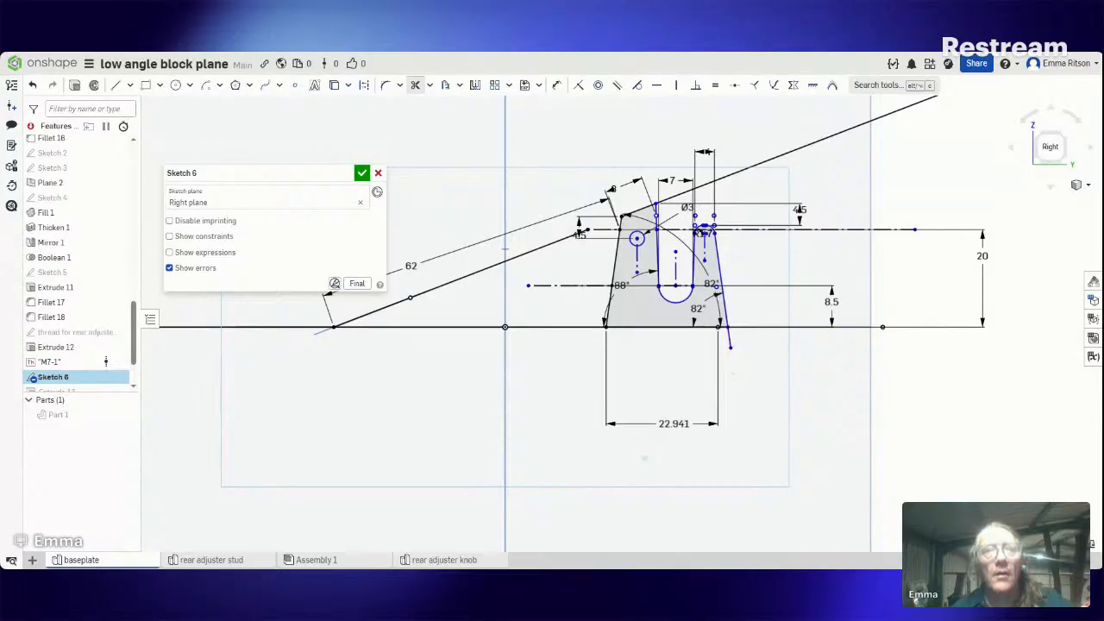
{"action": "left_click", "coordinate": [730, 339]}
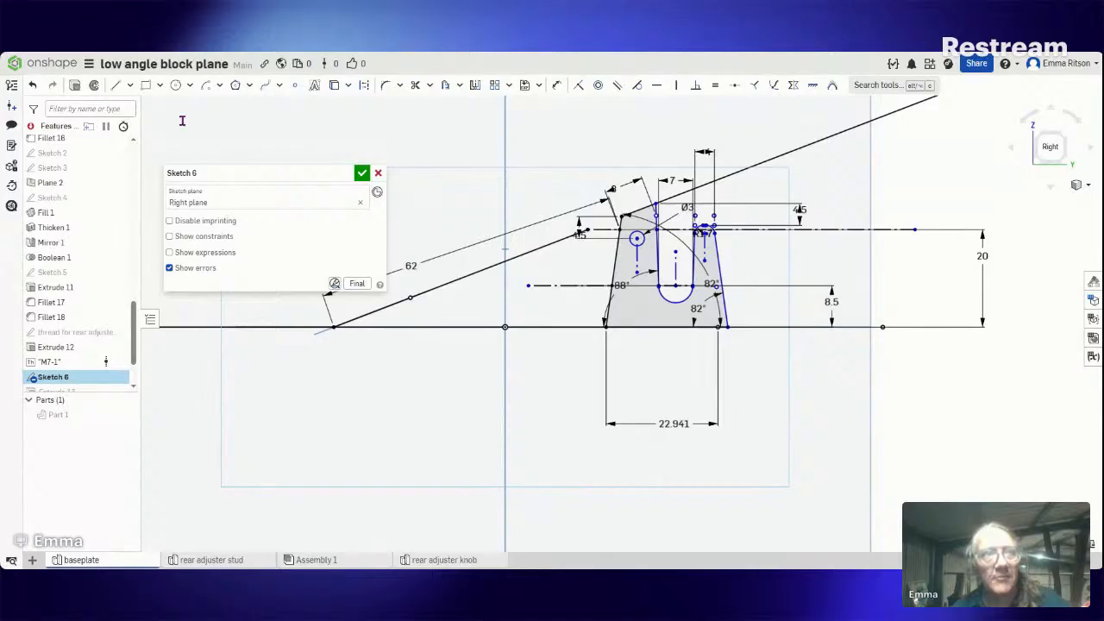
Step: Delete the base width dimension and try dimensioning between the base's far corner and the new sloped line's lower end
{"action": "left_click", "coordinate": [663, 423]}
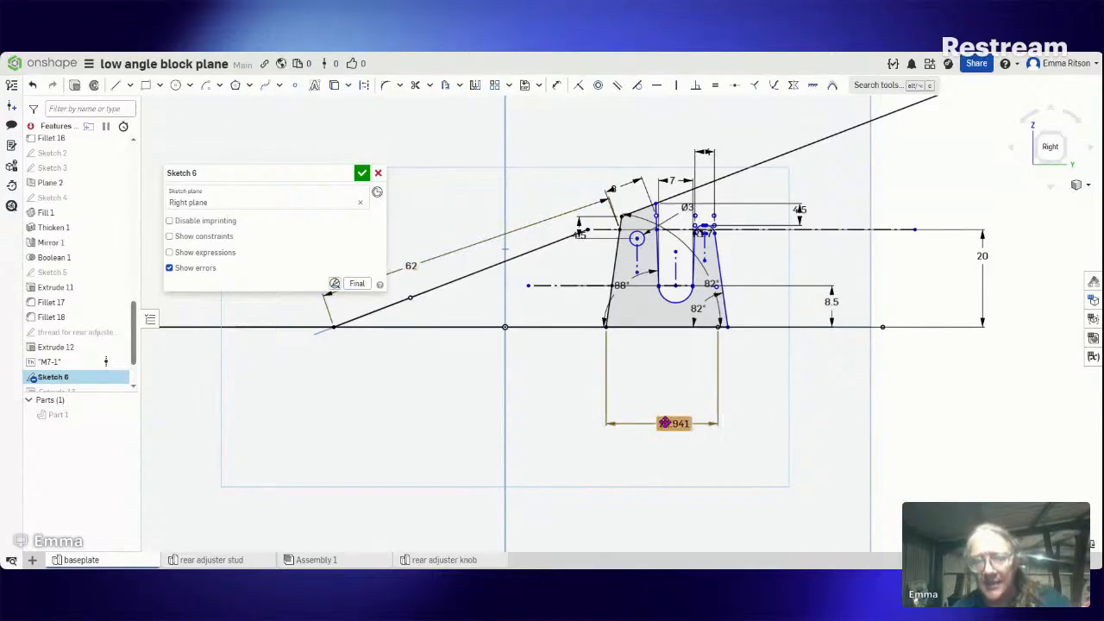
{"action": "key", "text": "Delete"}
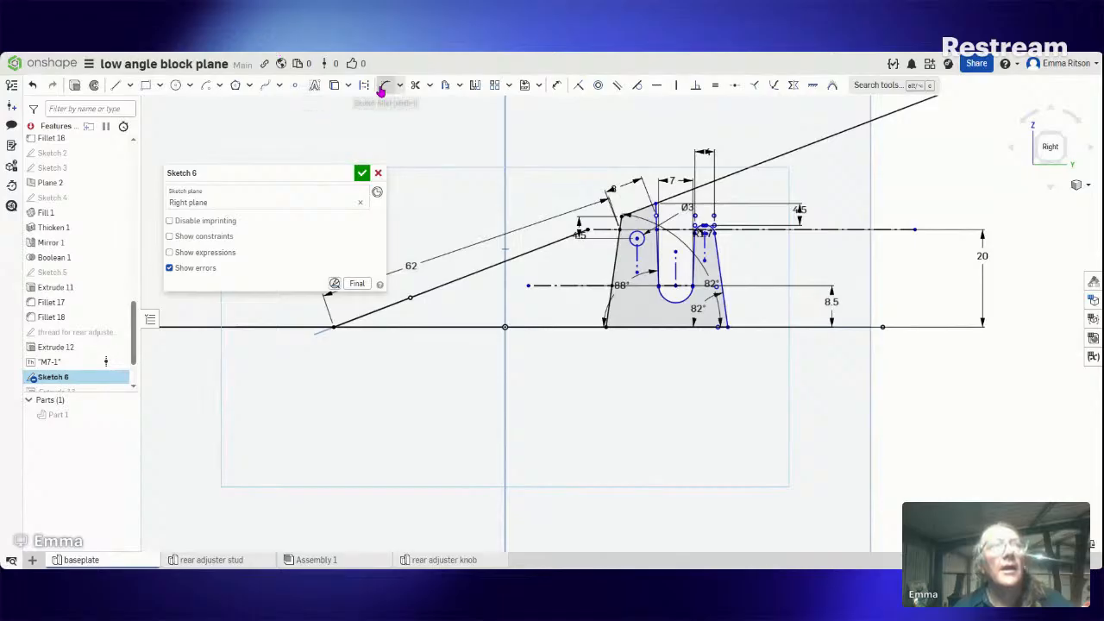
{"action": "left_click", "coordinate": [557, 86]}
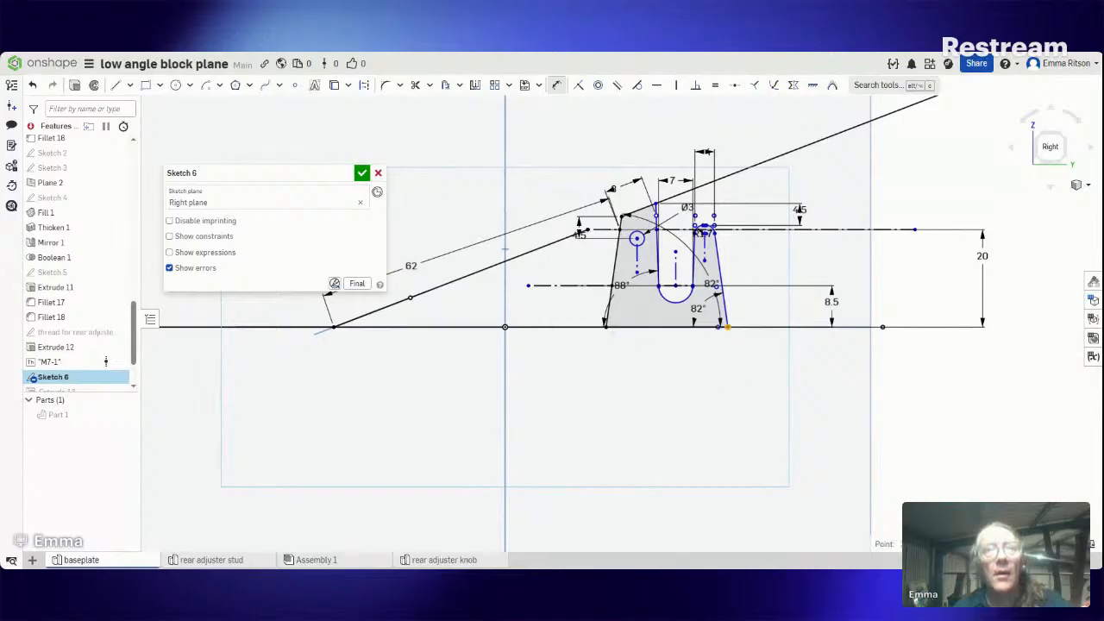
{"action": "left_click", "coordinate": [606, 327]}
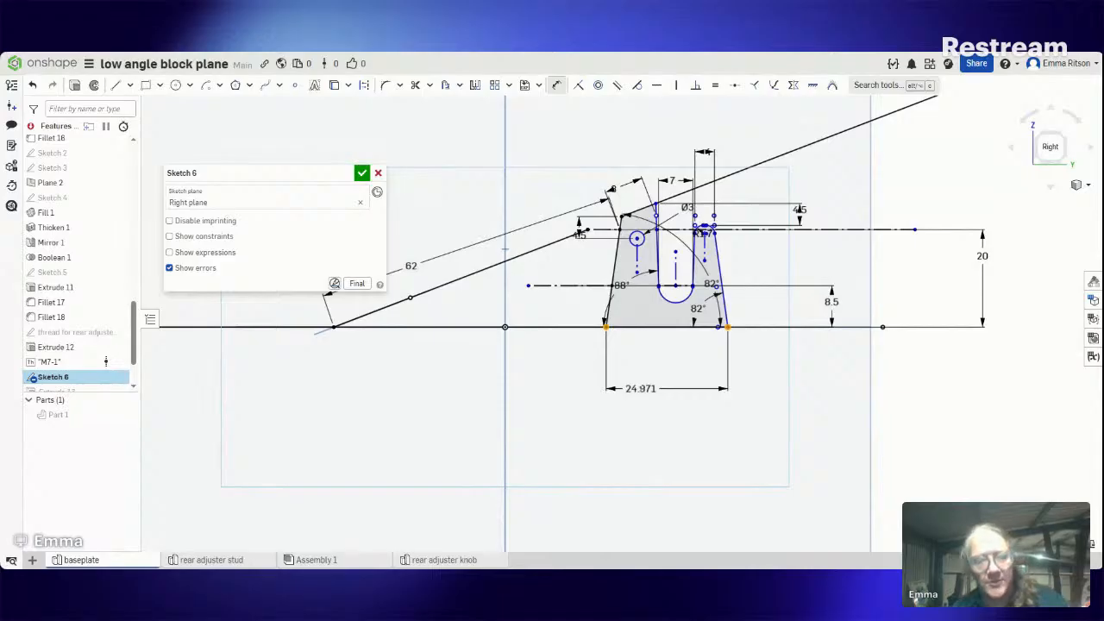
{"action": "key", "text": "Escape"}
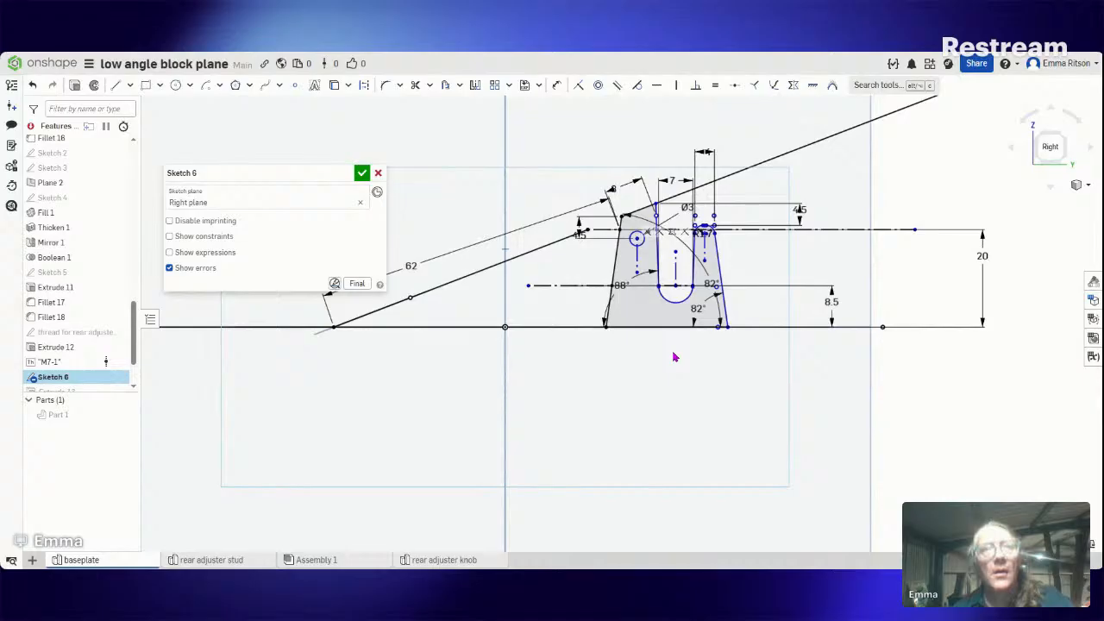
Step: Delete the slot's straight side below the sloped top edge and the profile's base line
{"action": "left_click", "coordinate": [660, 246]}
{"action": "key", "text": "Delete"}
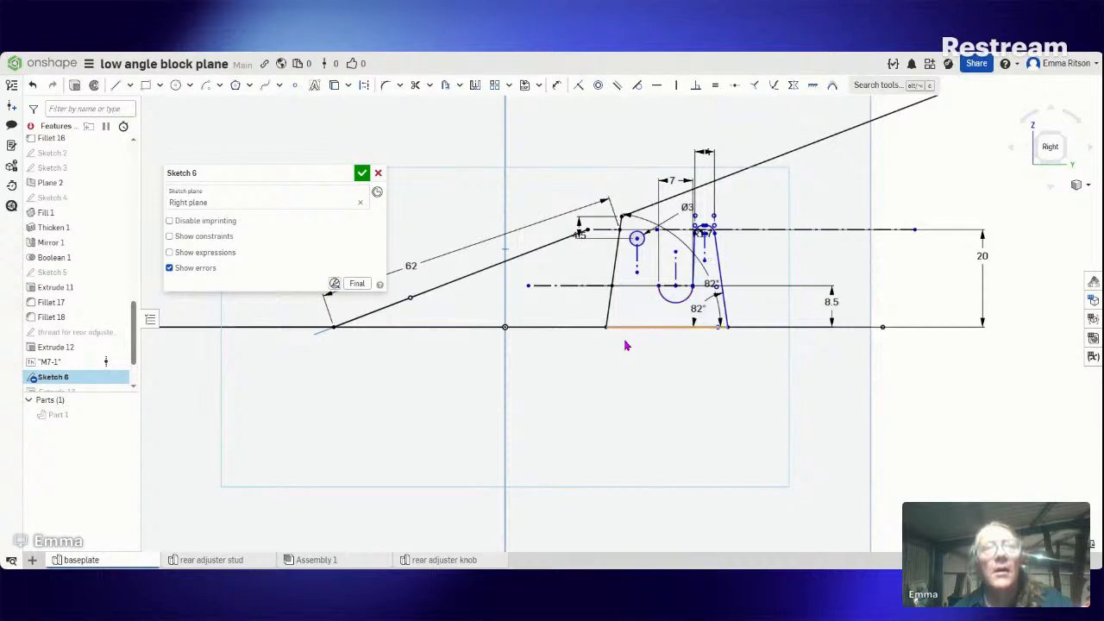
{"action": "left_click", "coordinate": [674, 328]}
{"action": "key", "text": "Delete"}
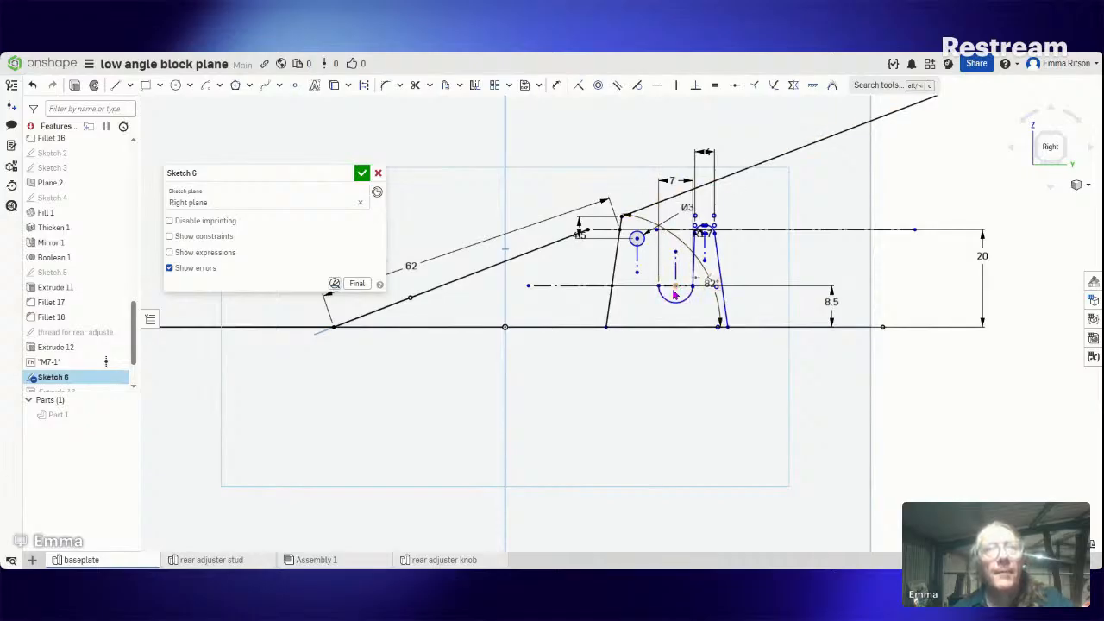
Step: Dimension the short sloped top edge above the 3 mm hole as 8 mm long
{"action": "left_click", "coordinate": [620, 212]}
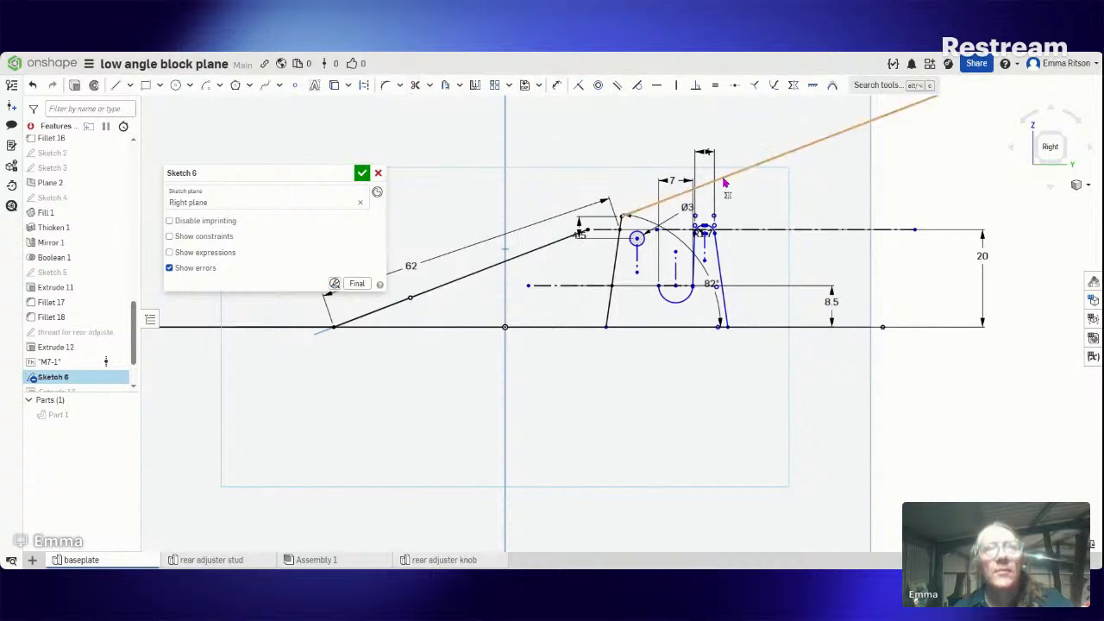
{"action": "left_click", "coordinate": [556, 85]}
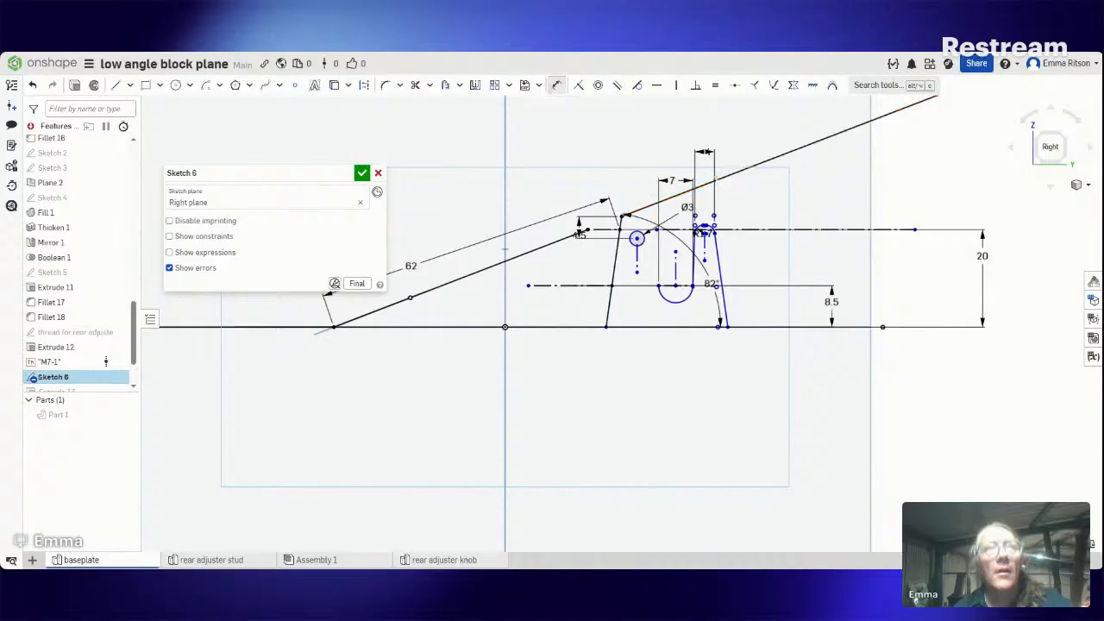
{"action": "left_click", "coordinate": [724, 175]}
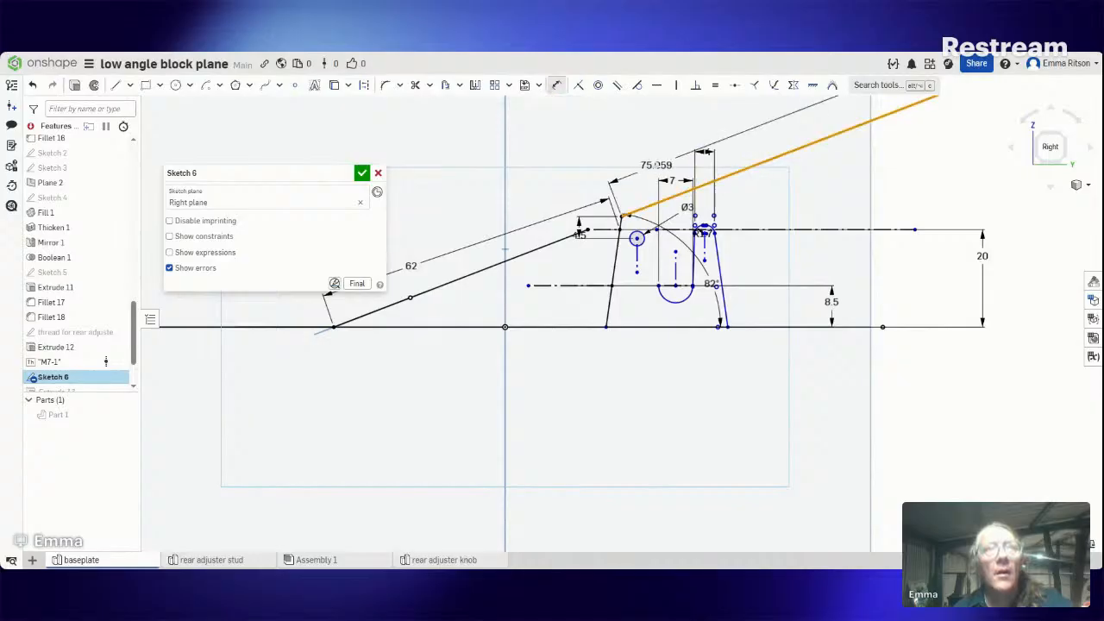
{"action": "left_click", "coordinate": [648, 165]}
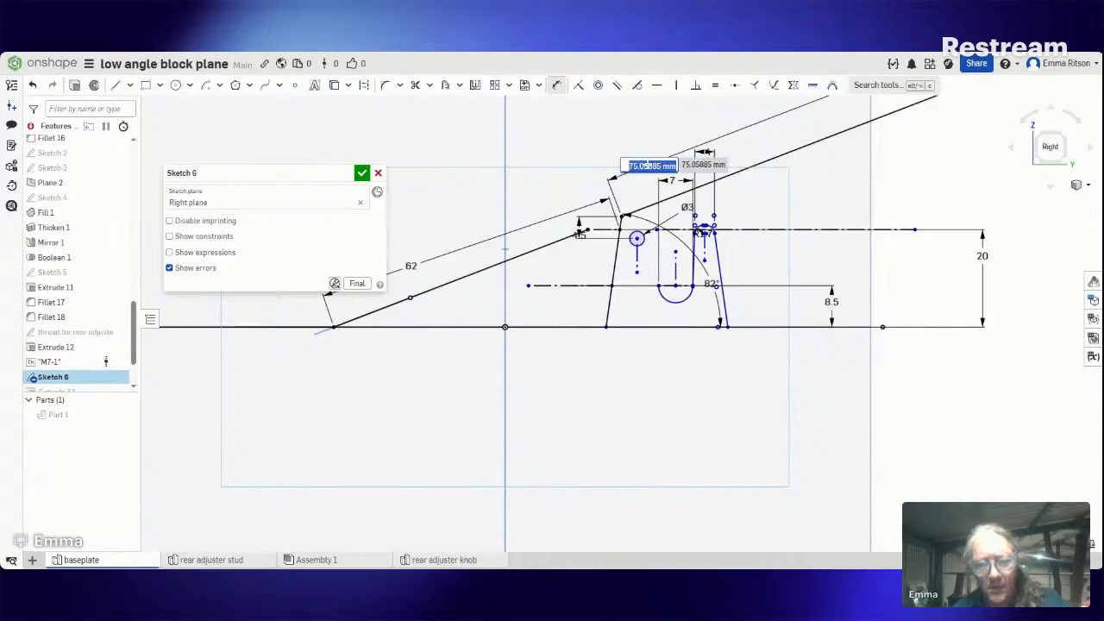
{"action": "type", "text": "8"}
{"action": "key", "text": "Escape"}
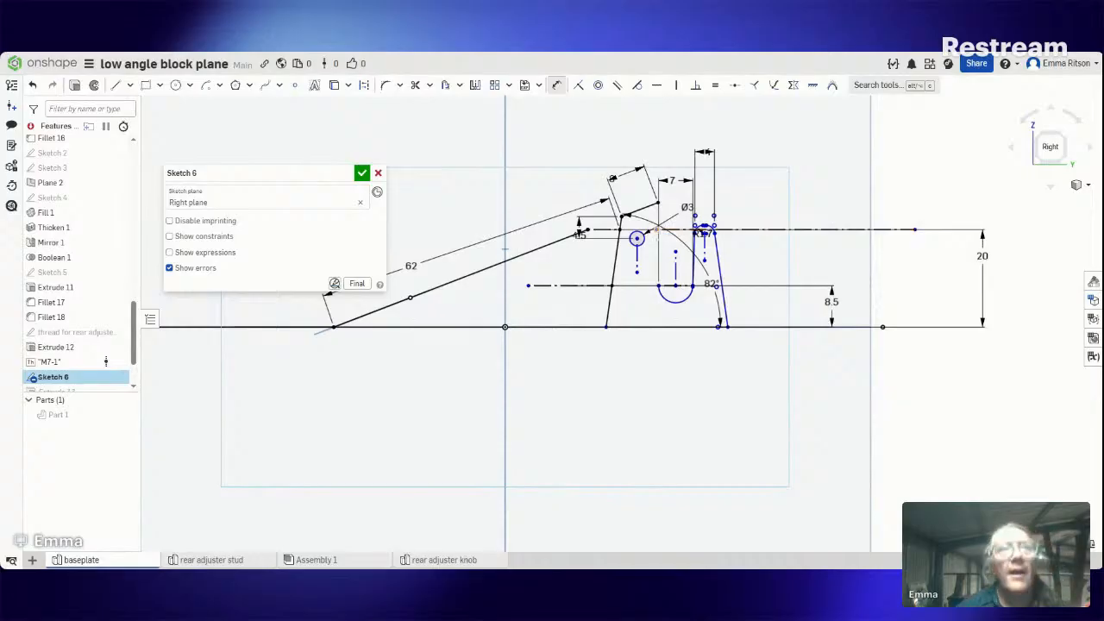
Step: Sketch a sloped line about 40.2 mm long from the end of the 8 mm top edge down past the base plane
{"action": "left_click", "coordinate": [115, 85]}
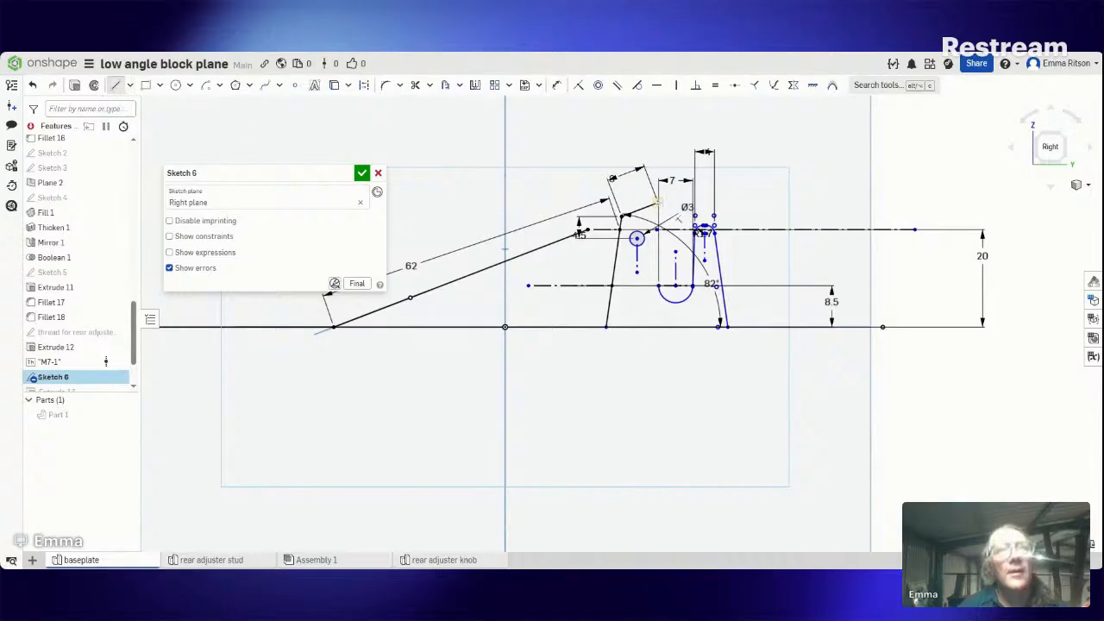
{"action": "left_click", "coordinate": [657, 202]}
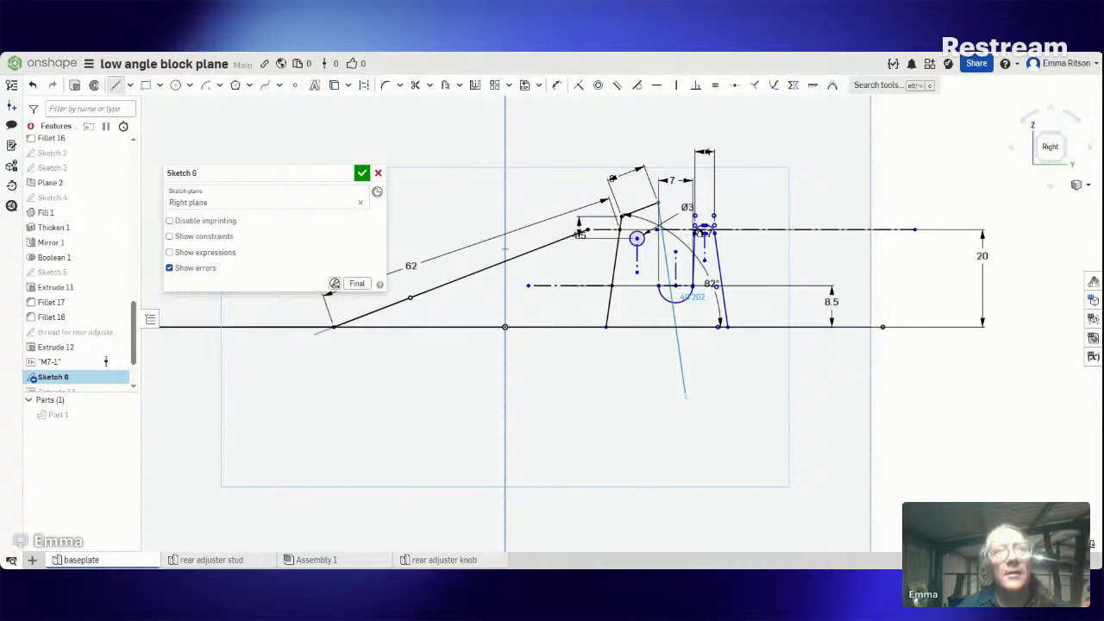
{"action": "left_click", "coordinate": [685, 395]}
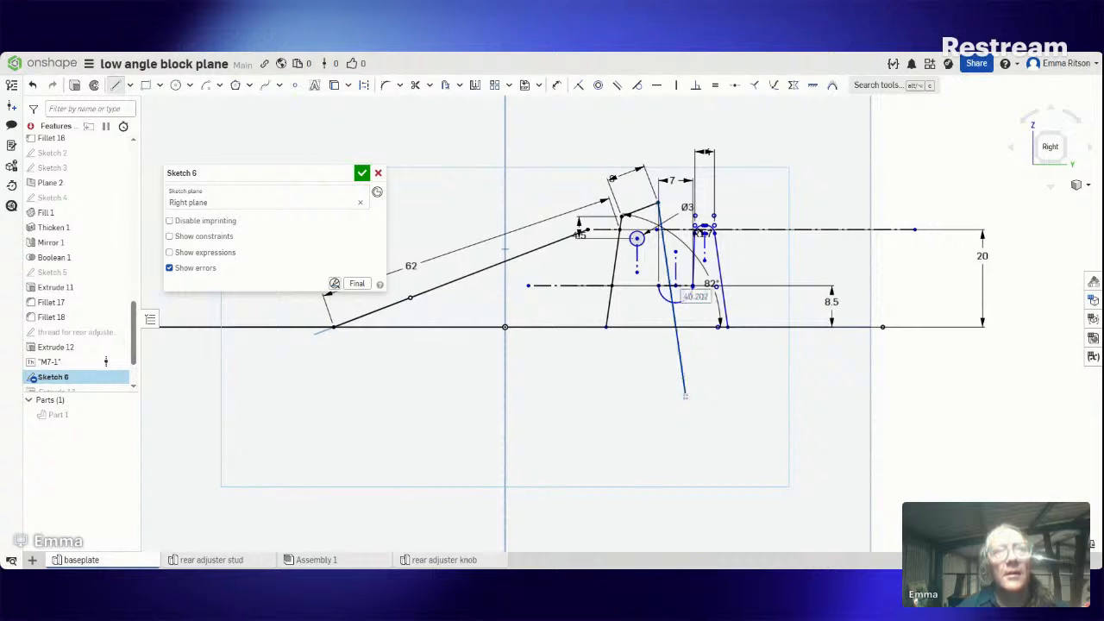
{"action": "key", "text": "Escape"}
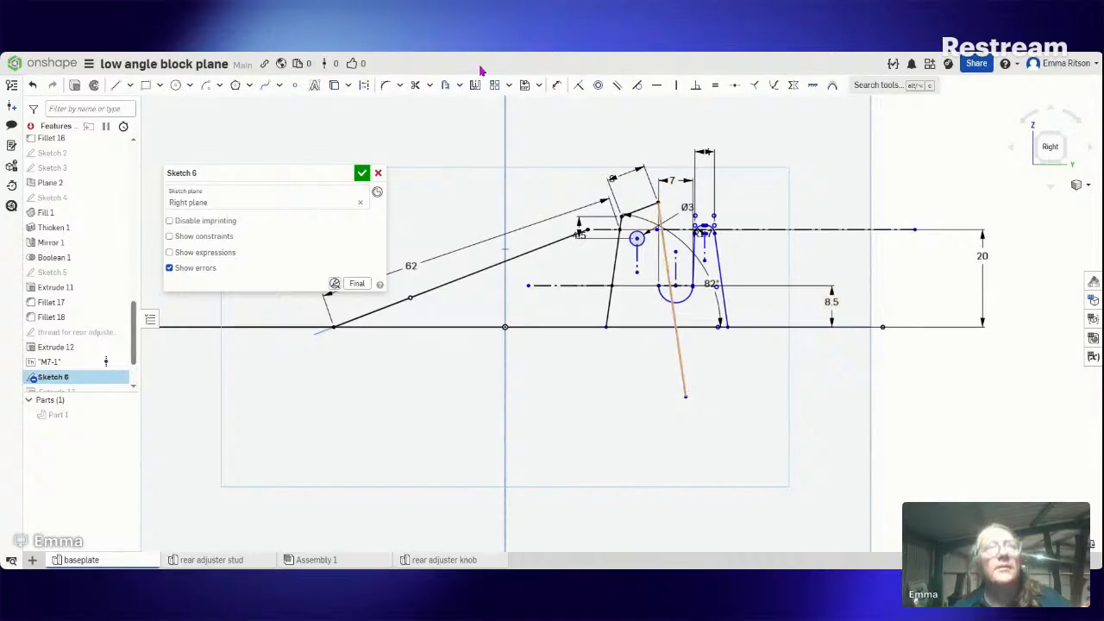
Step: Dimension the angle between the base plane and the new sloped line as 82°
{"action": "left_click", "coordinate": [557, 87]}
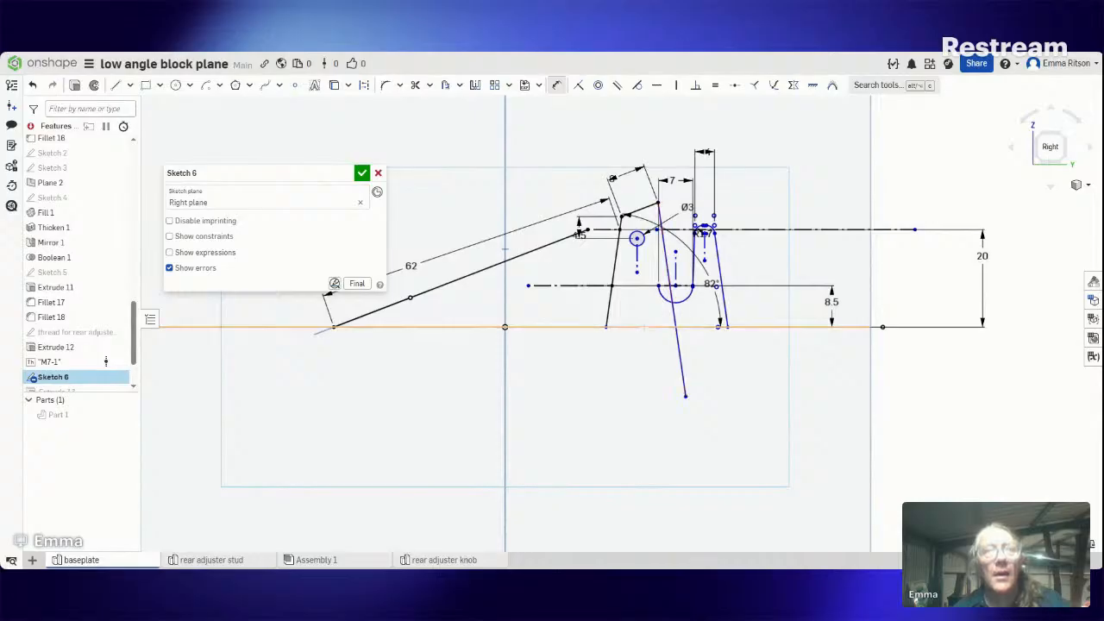
{"action": "left_click", "coordinate": [645, 327]}
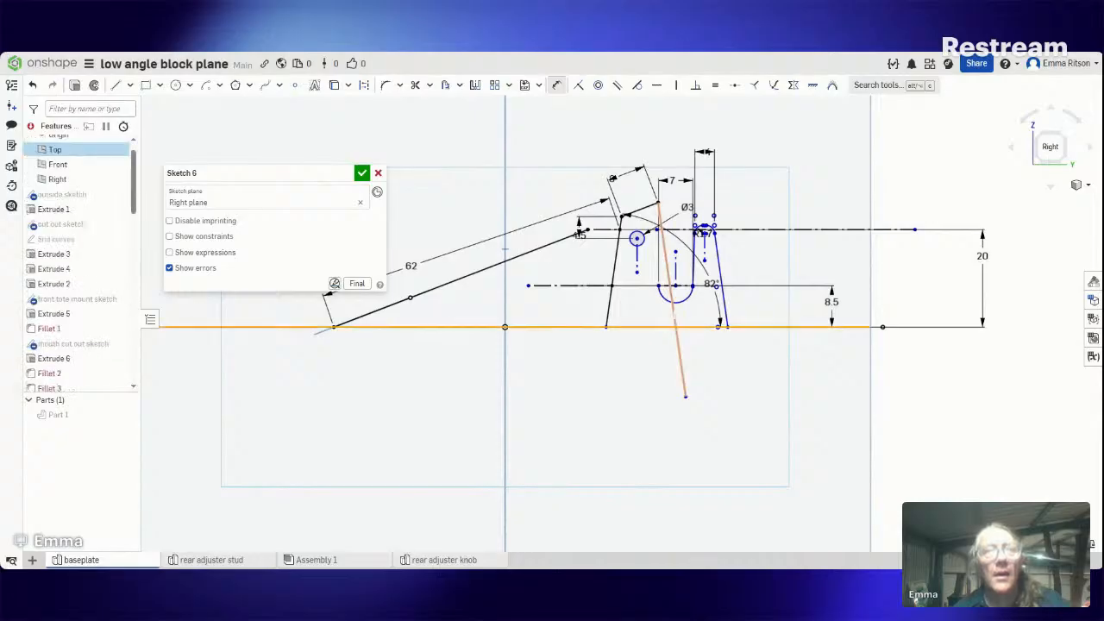
{"action": "left_click", "coordinate": [673, 317]}
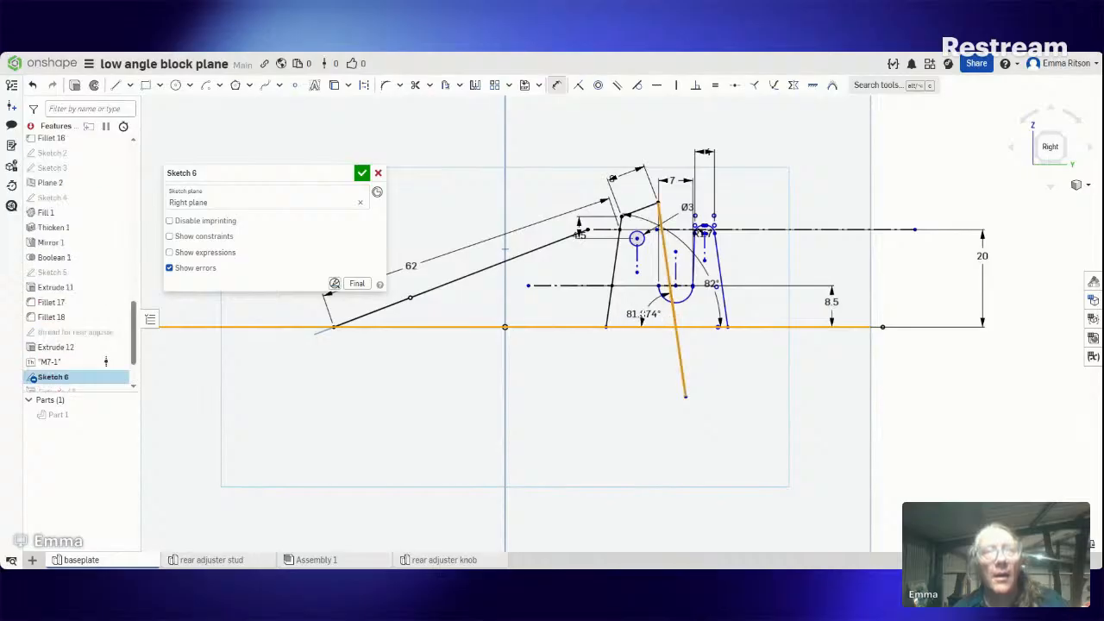
{"action": "left_click", "coordinate": [641, 316]}
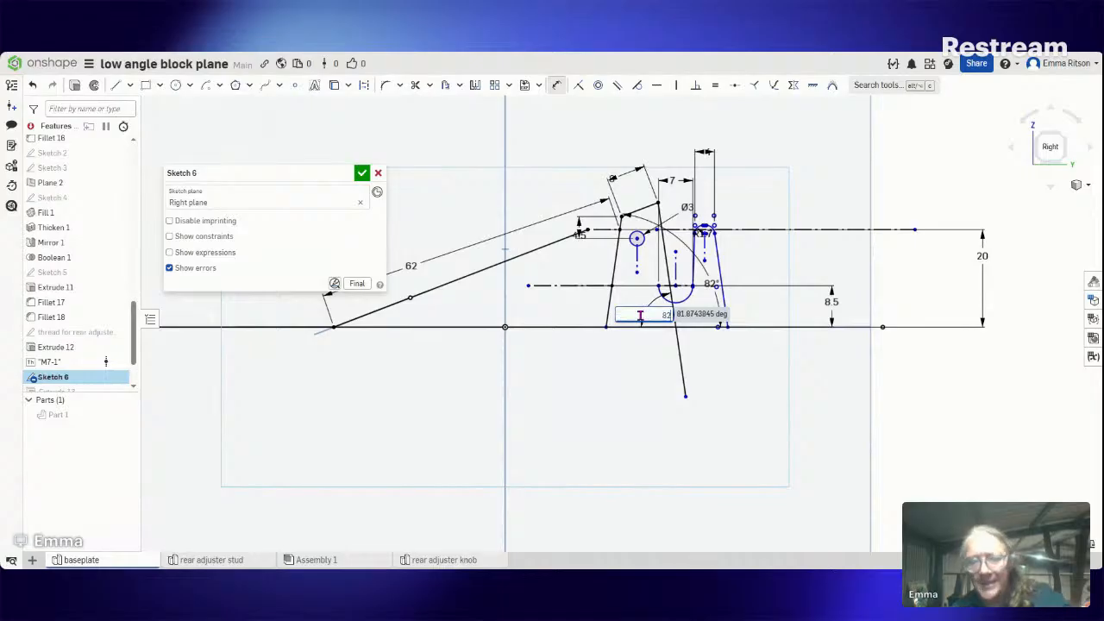
{"action": "key", "text": "Return"}
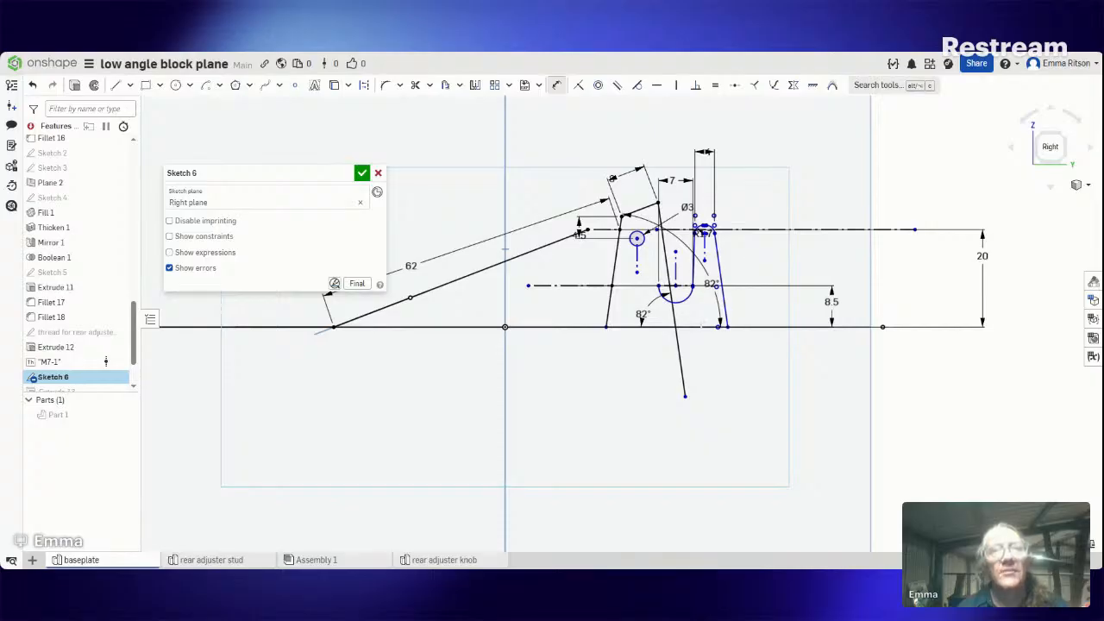
{"action": "left_click", "coordinate": [558, 86]}
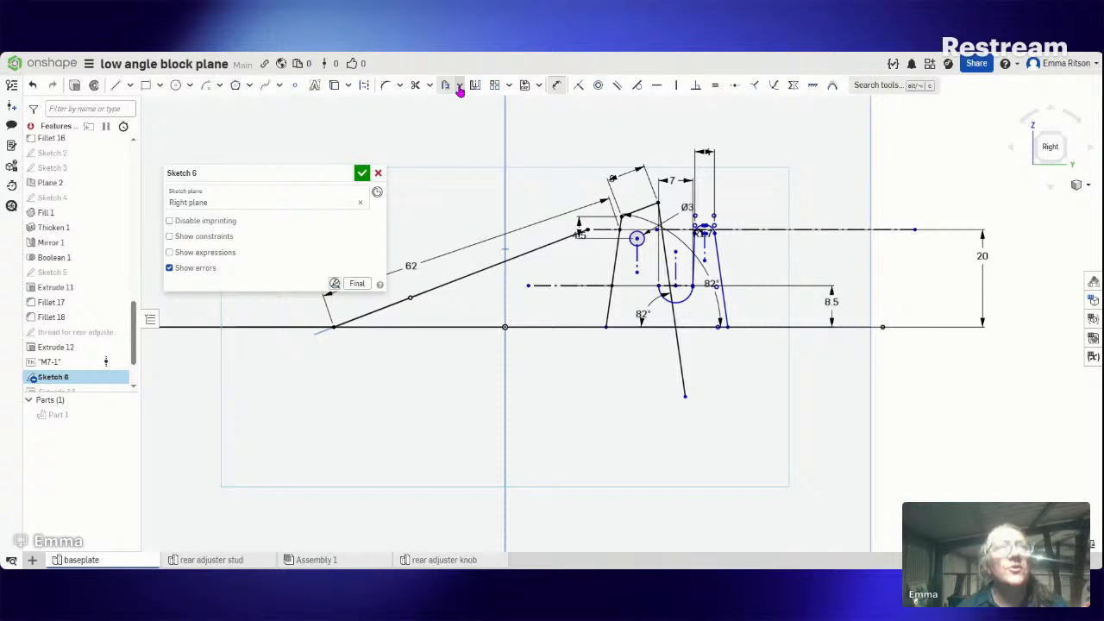
Step: Transform the slot's arc and the rounded prong horizontally by about 2.27 mm, away from the 3 mm hole
{"action": "left_click", "coordinate": [459, 87]}
{"action": "left_click", "coordinate": [509, 86]}
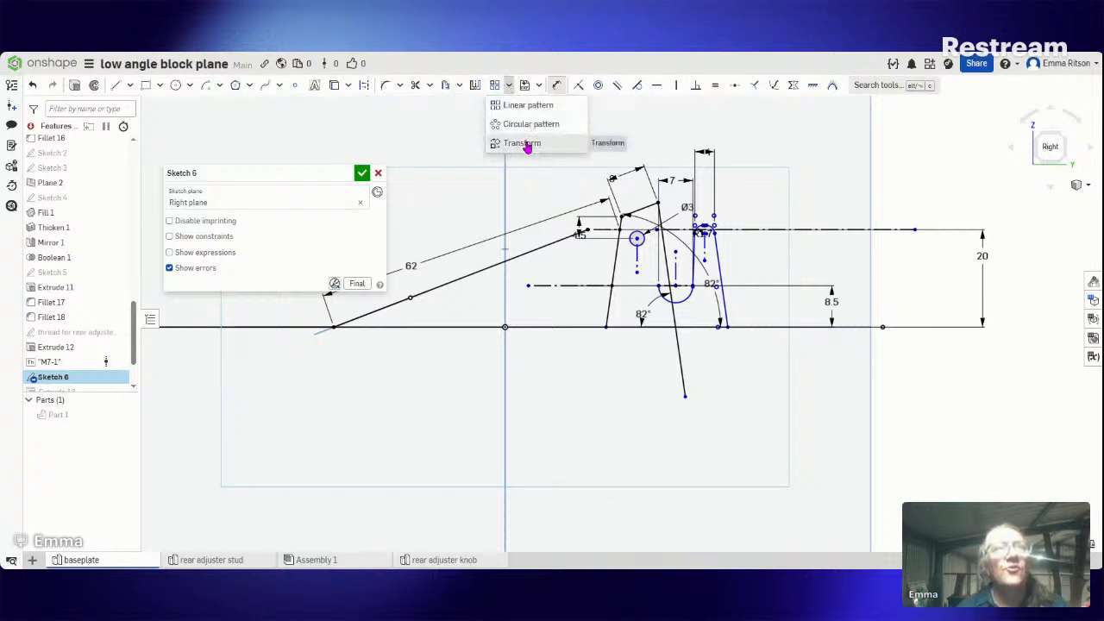
{"action": "left_click", "coordinate": [527, 145]}
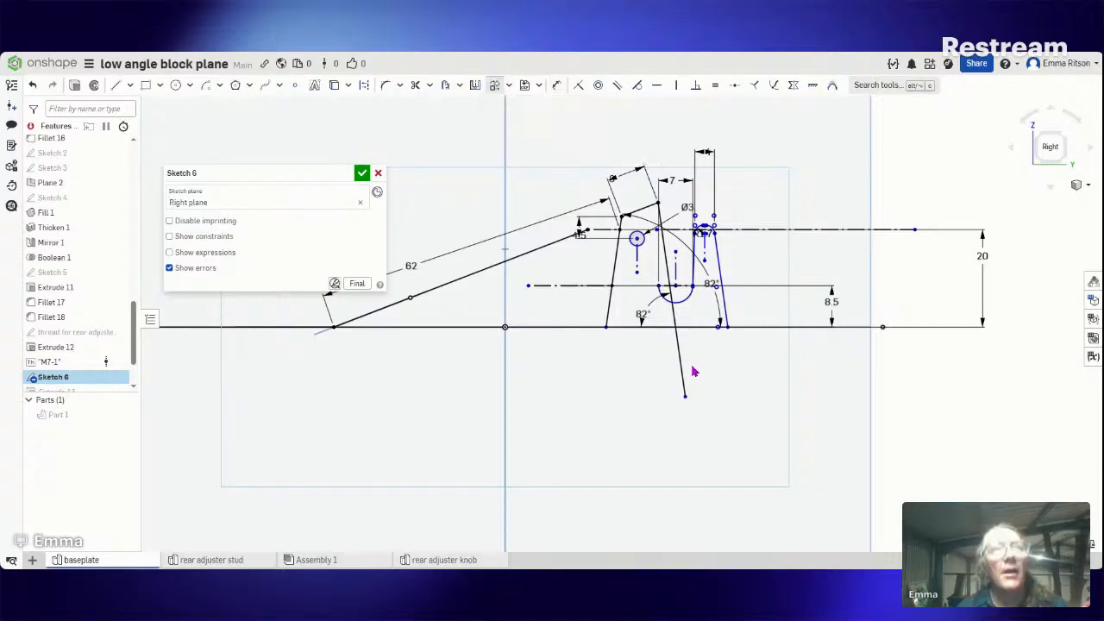
{"action": "left_click", "coordinate": [693, 285]}
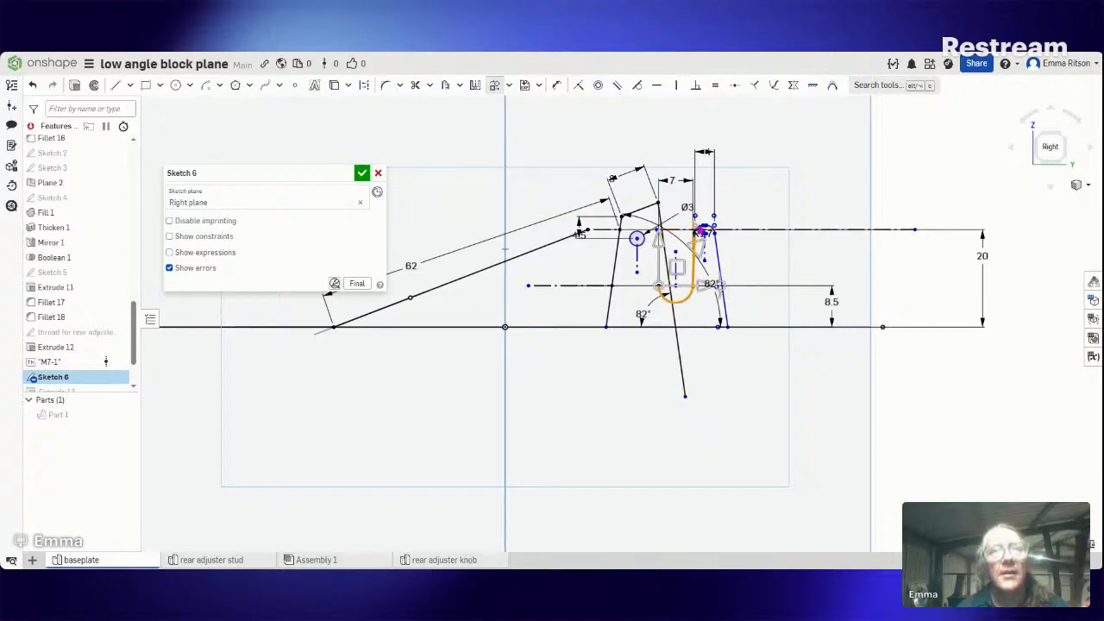
{"action": "left_click_drag", "start_coordinate": [671, 194], "coordinate": [749, 255]}
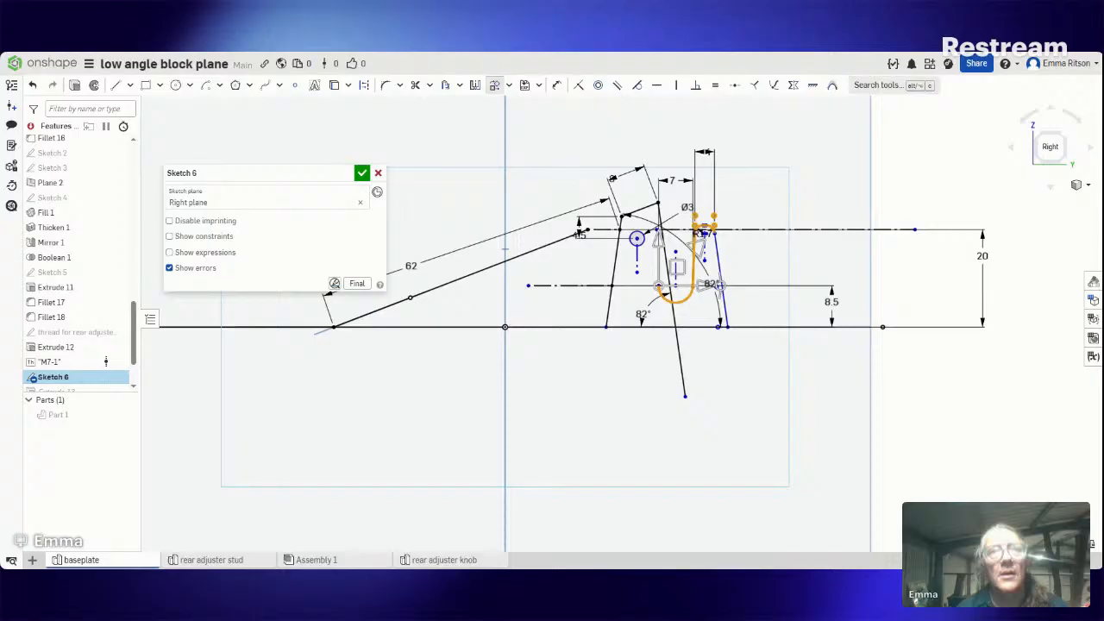
{"action": "left_click", "coordinate": [719, 256]}
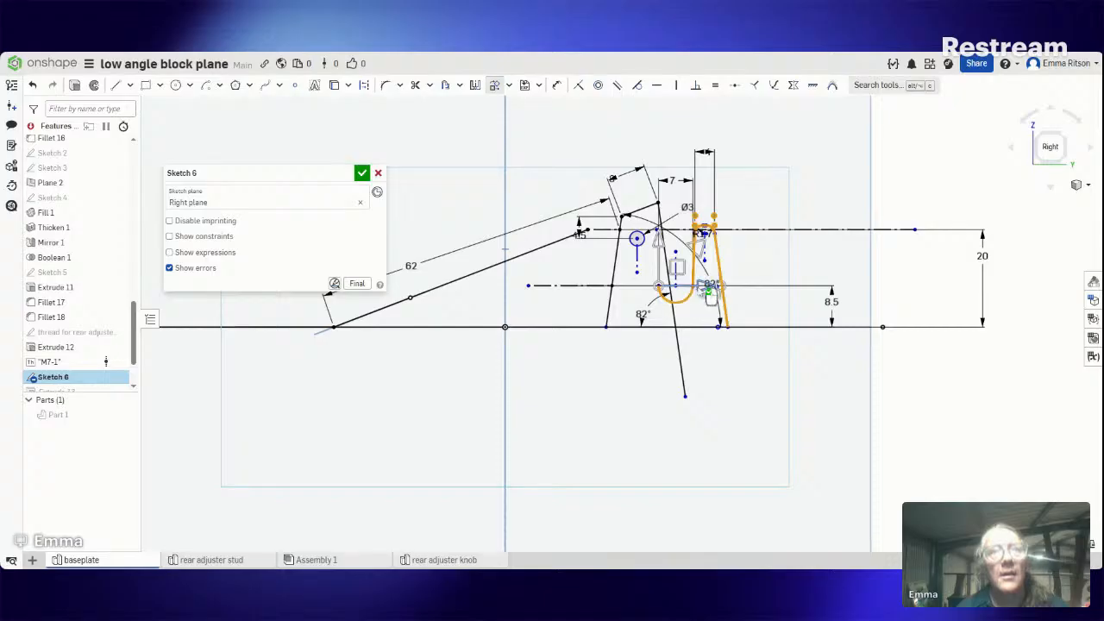
{"action": "left_click_drag", "start_coordinate": [708, 292], "coordinate": [717, 291]}
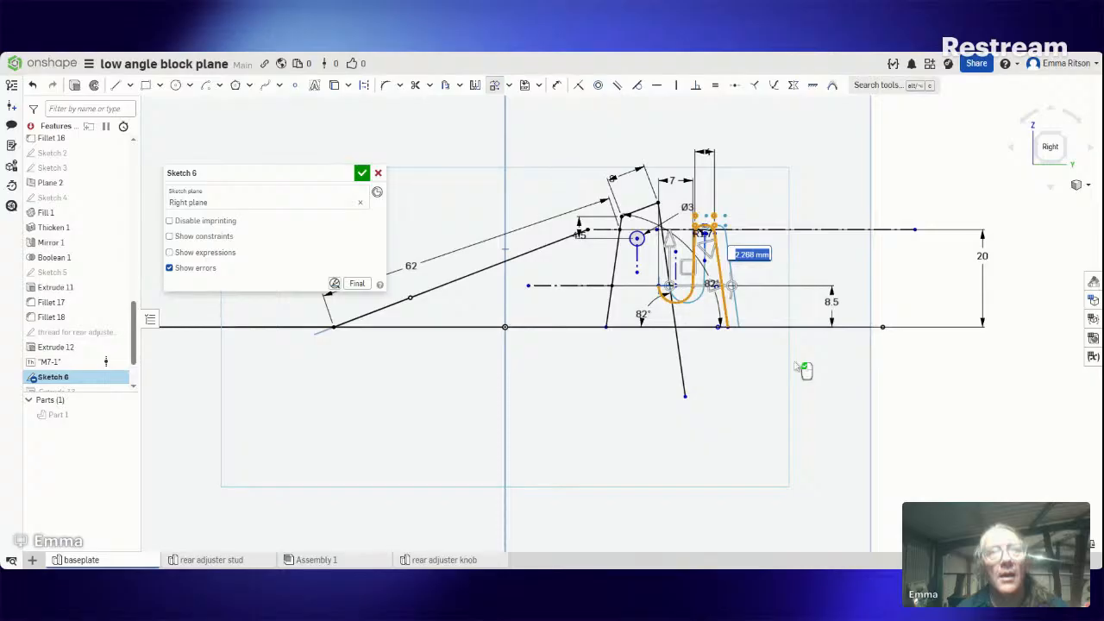
{"action": "left_click", "coordinate": [903, 355]}
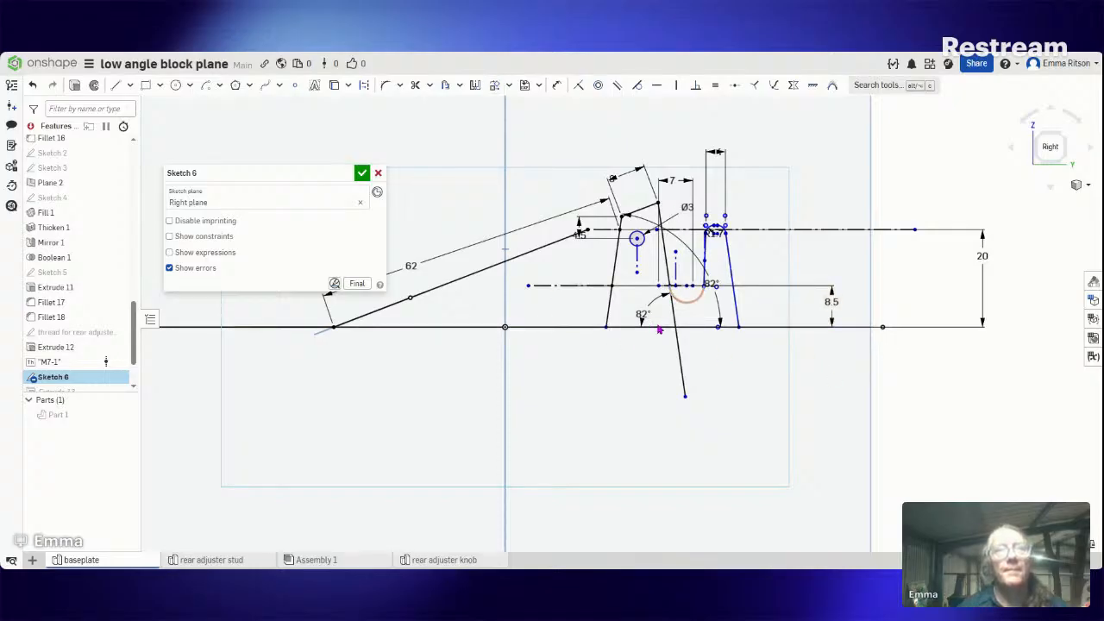
{"action": "left_click", "coordinate": [556, 85]}
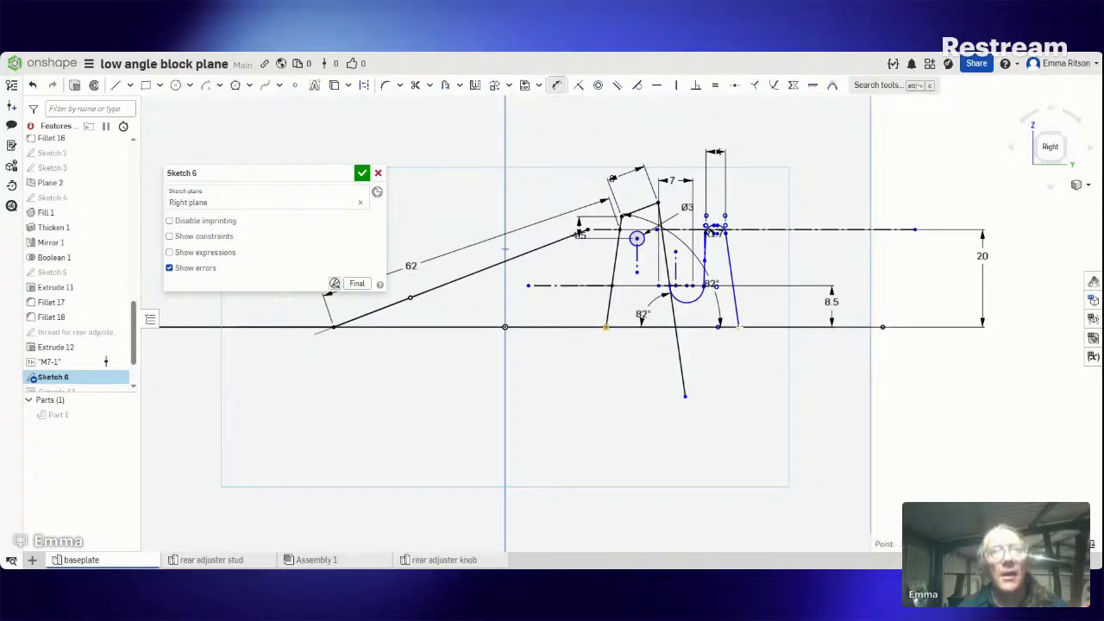
{"action": "left_click", "coordinate": [738, 327]}
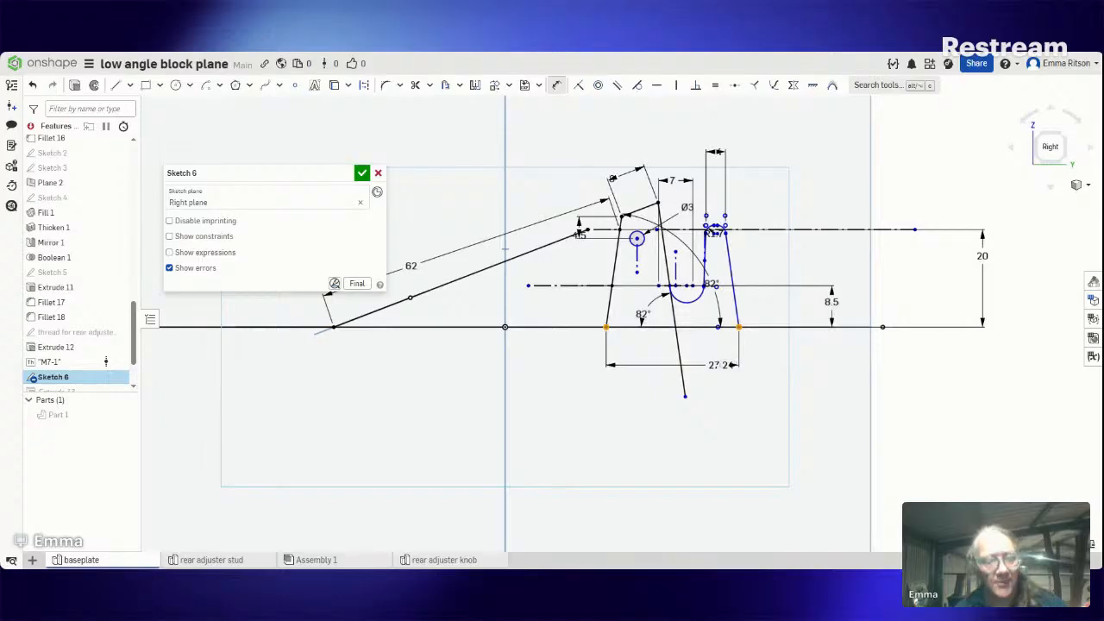
{"action": "key", "text": "Escape"}
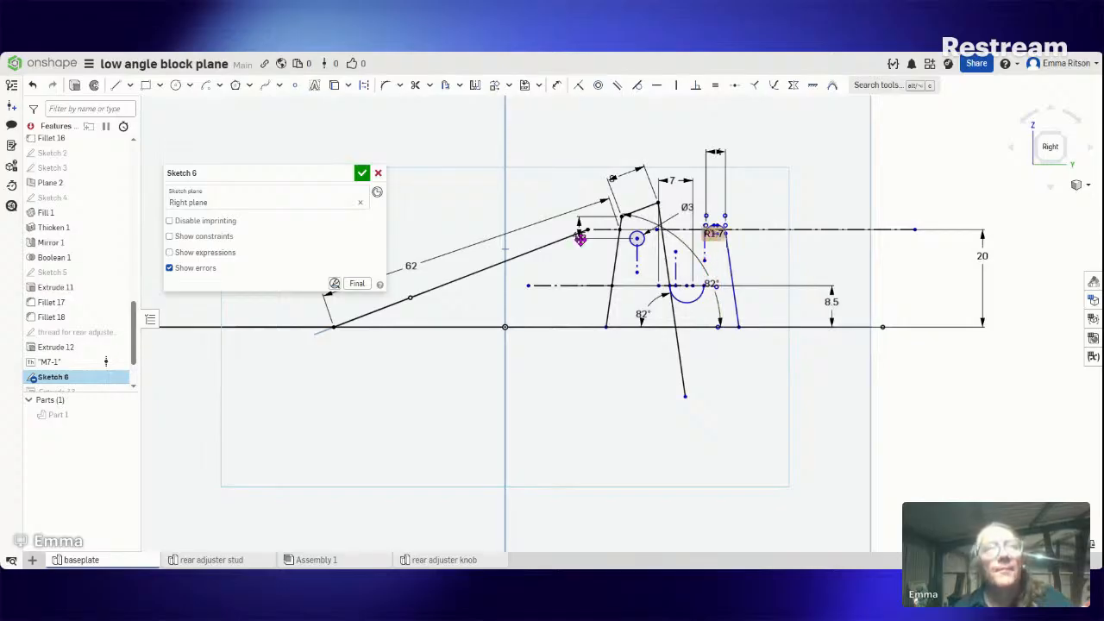
Step: Replace the prong's inner edge with a sloped line about 21.9 mm long, from its rounded end to just below the base
{"action": "left_click", "coordinate": [116, 86]}
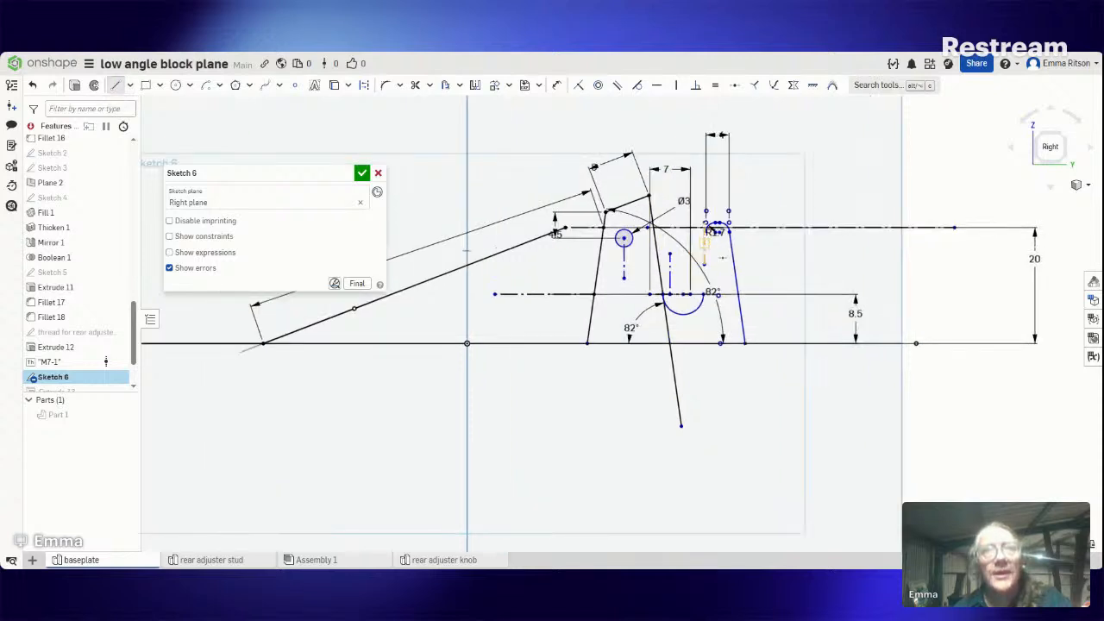
{"action": "scroll", "coordinate": [707, 231], "scroll_direction": "up", "scroll_amount": 5}
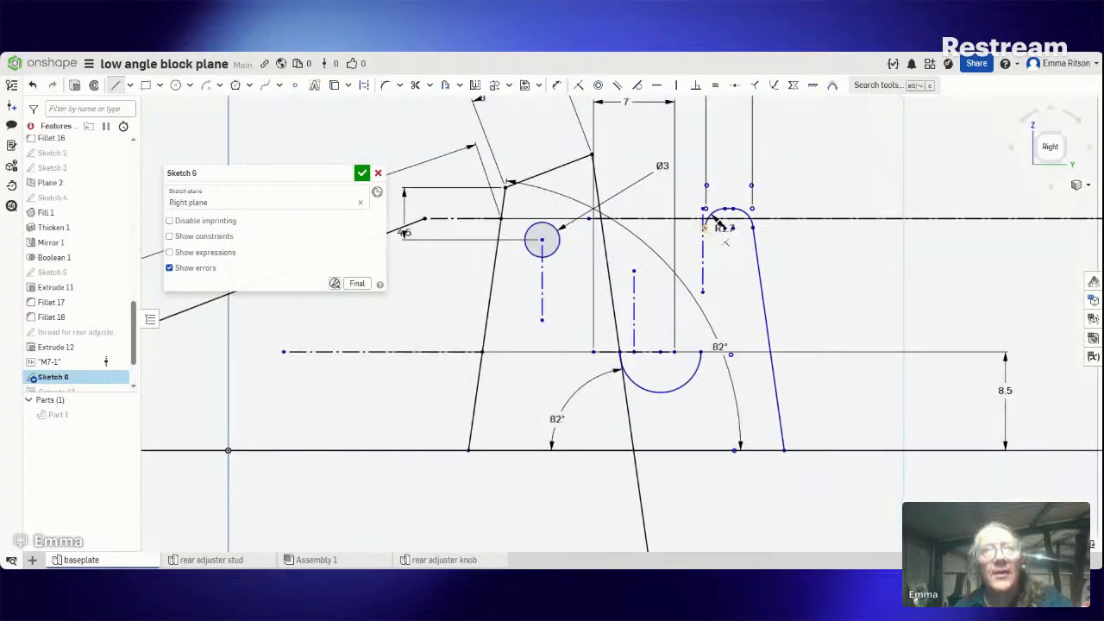
{"action": "left_click", "coordinate": [704, 226]}
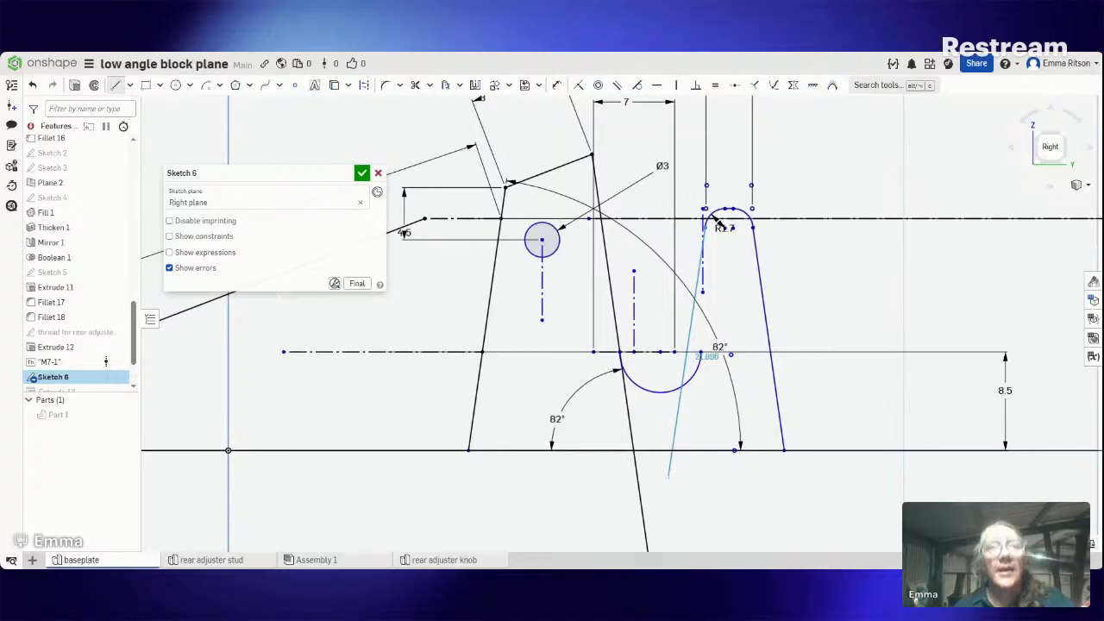
{"action": "left_click", "coordinate": [669, 476]}
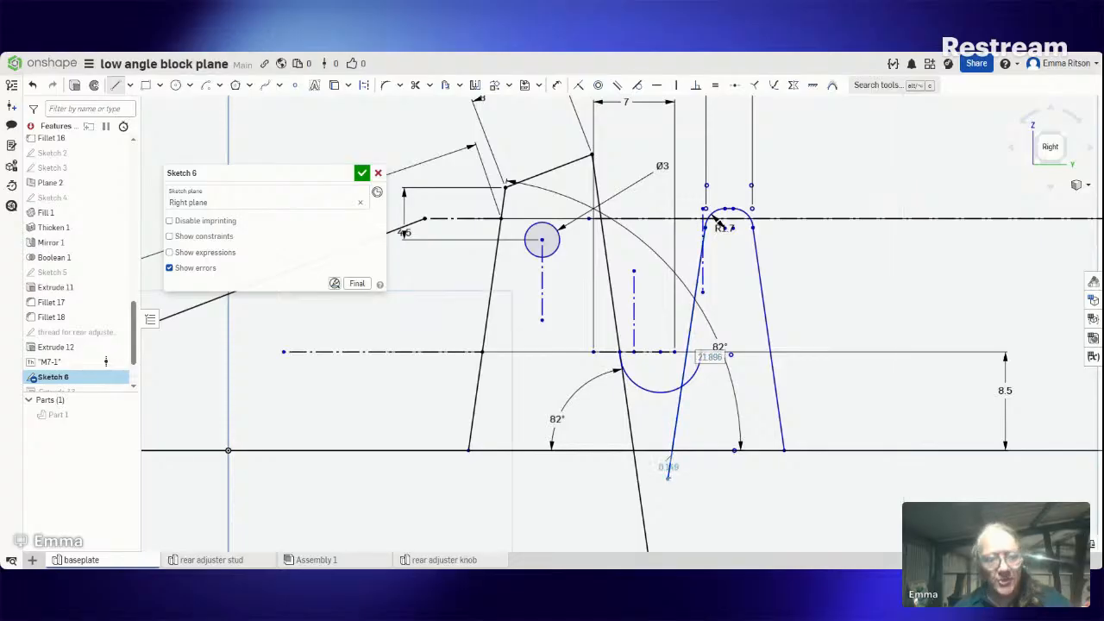
{"action": "key", "text": "Escape"}
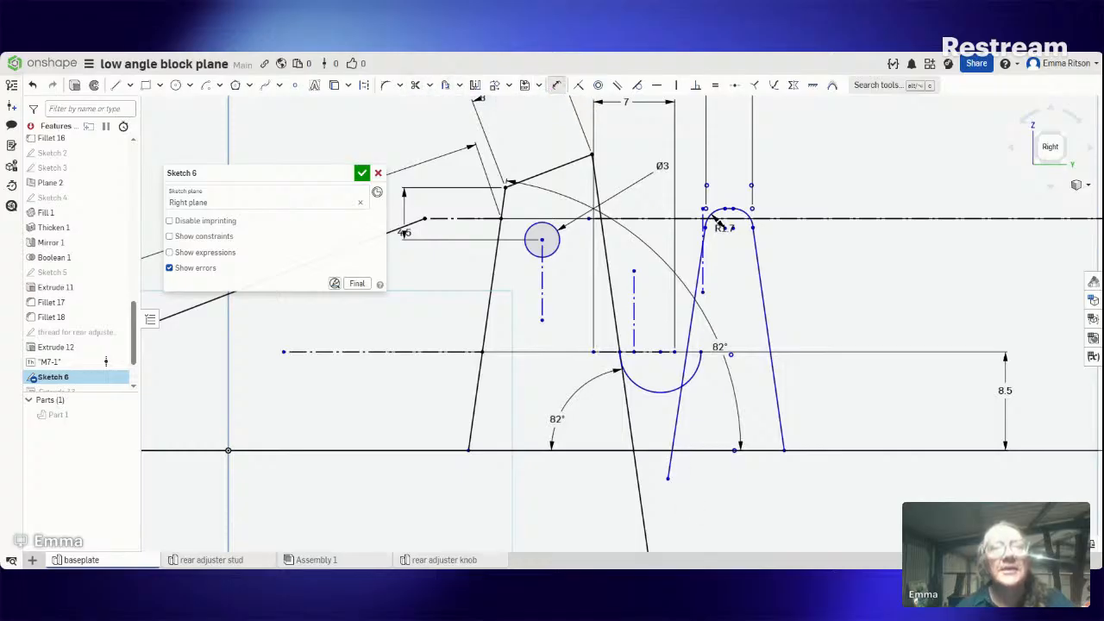
Step: Dimension the angle between the prong's sloped inner edge and the base plane as 82°
{"action": "left_click", "coordinate": [714, 221]}
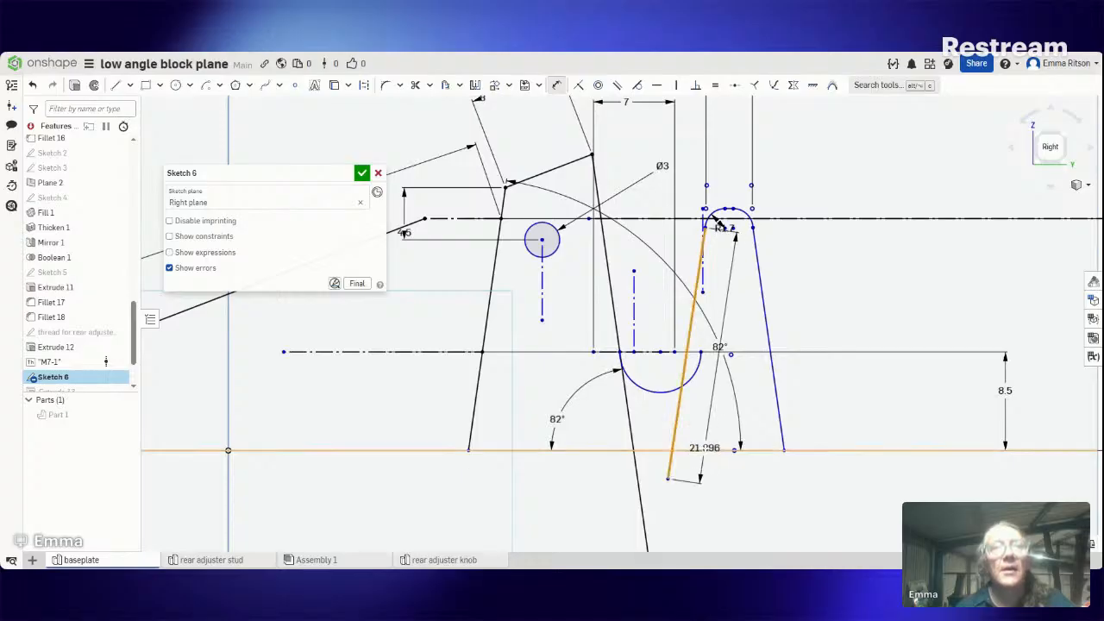
{"action": "left_click", "coordinate": [703, 449]}
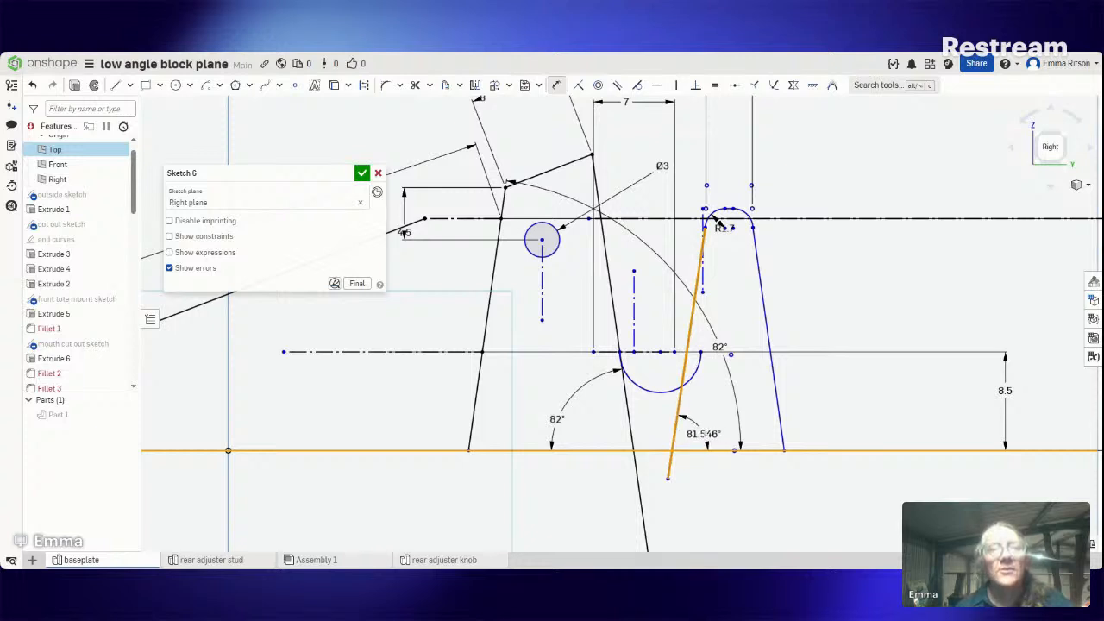
{"action": "left_click", "coordinate": [720, 437]}
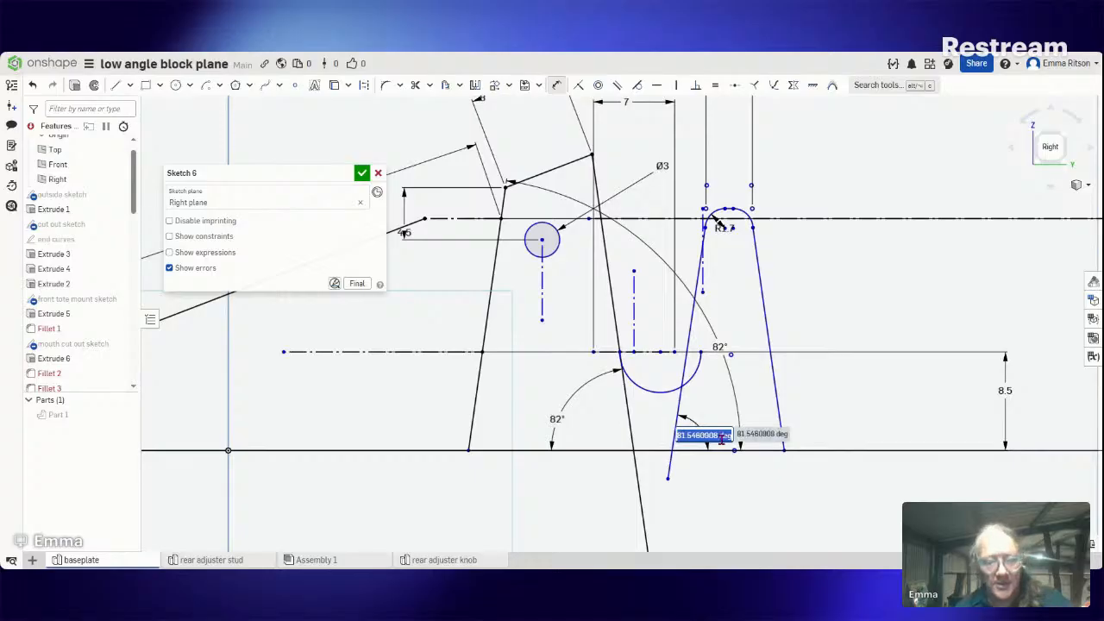
{"action": "type", "text": "8"}
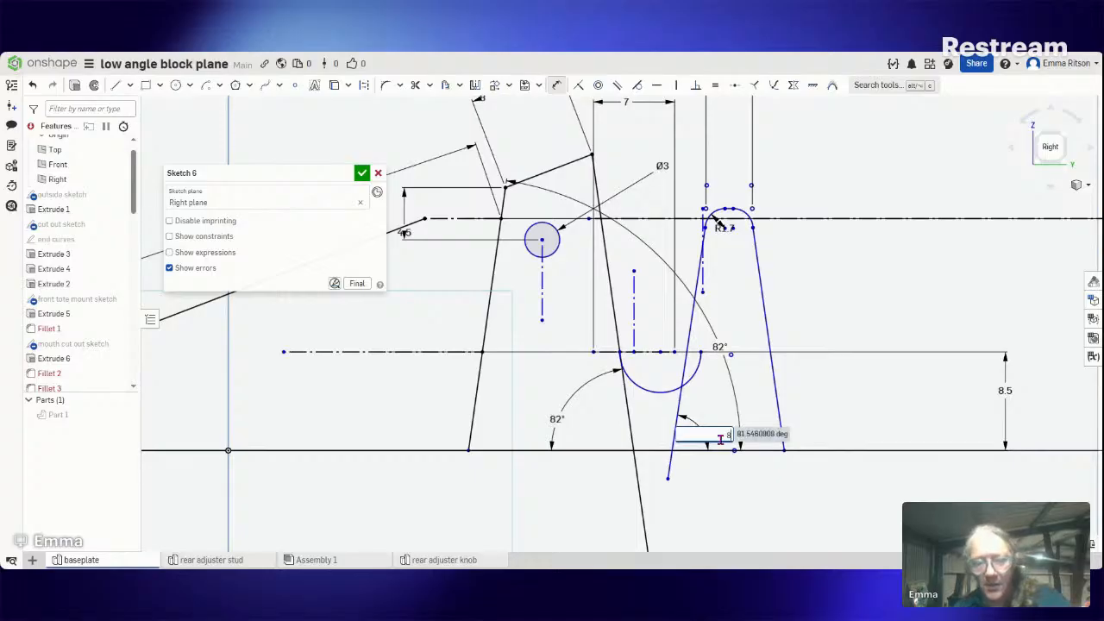
{"action": "type", "text": "2"}
{"action": "key", "text": "Return"}
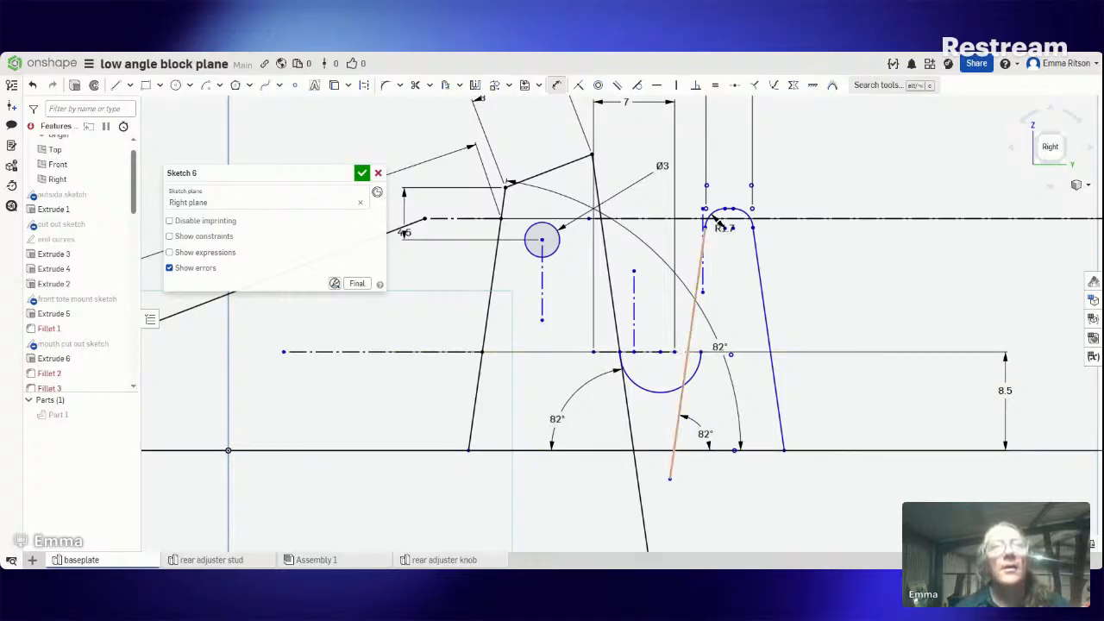
Step: Transform the whole rounded prong horizontally by about 1.147 mm so its inner edge meets the free end of the slot's arc
{"action": "left_click", "coordinate": [494, 85]}
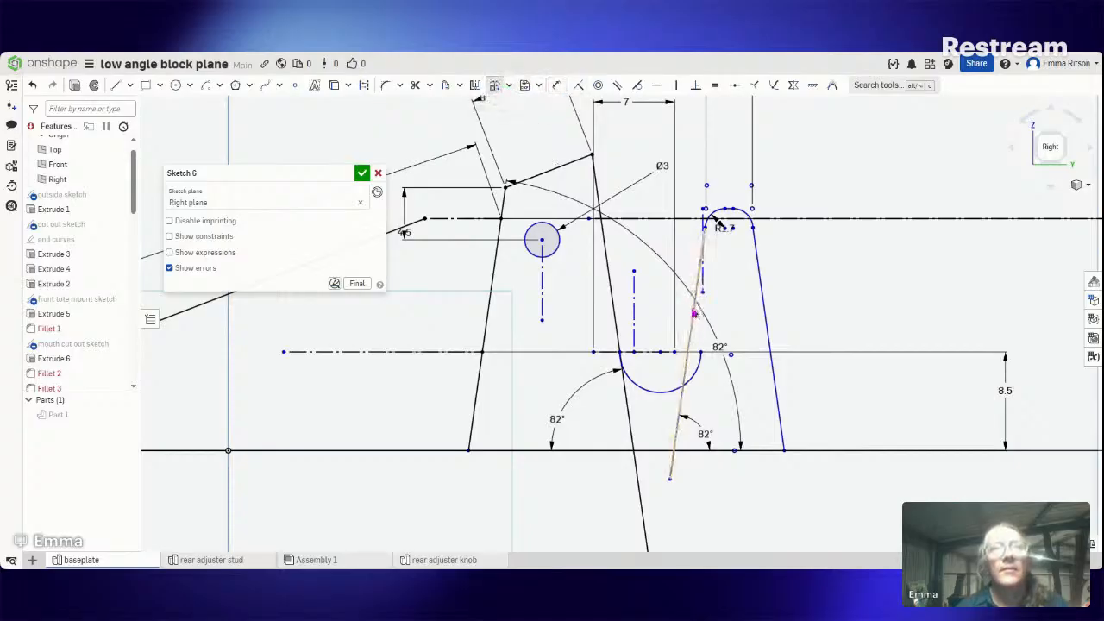
{"action": "left_click", "coordinate": [694, 313]}
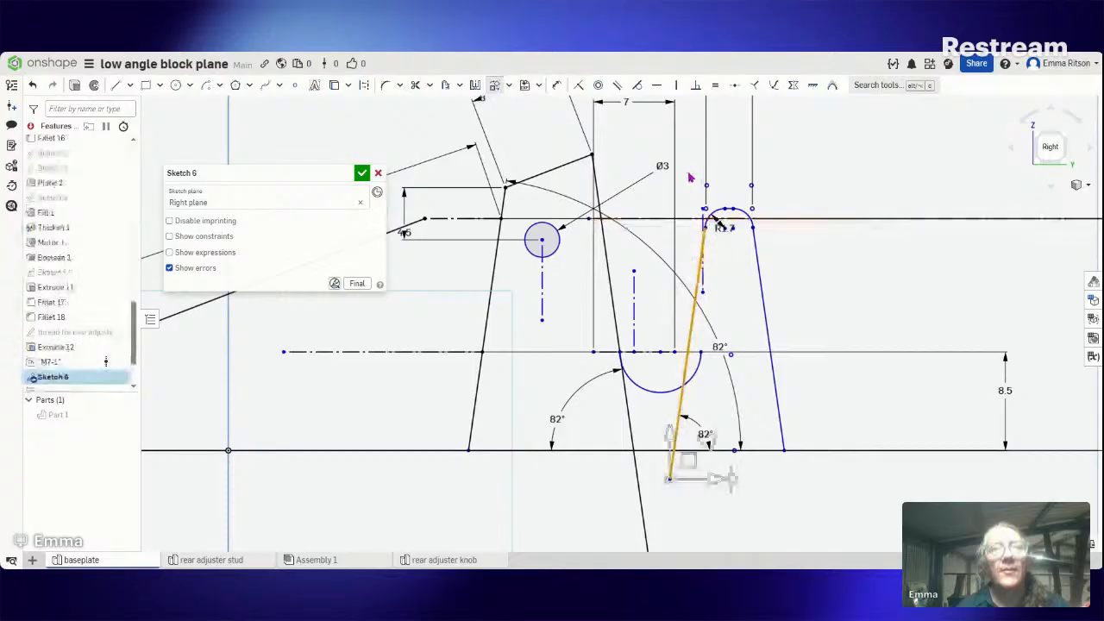
{"action": "left_click_drag", "start_coordinate": [687, 168], "coordinate": [785, 258]}
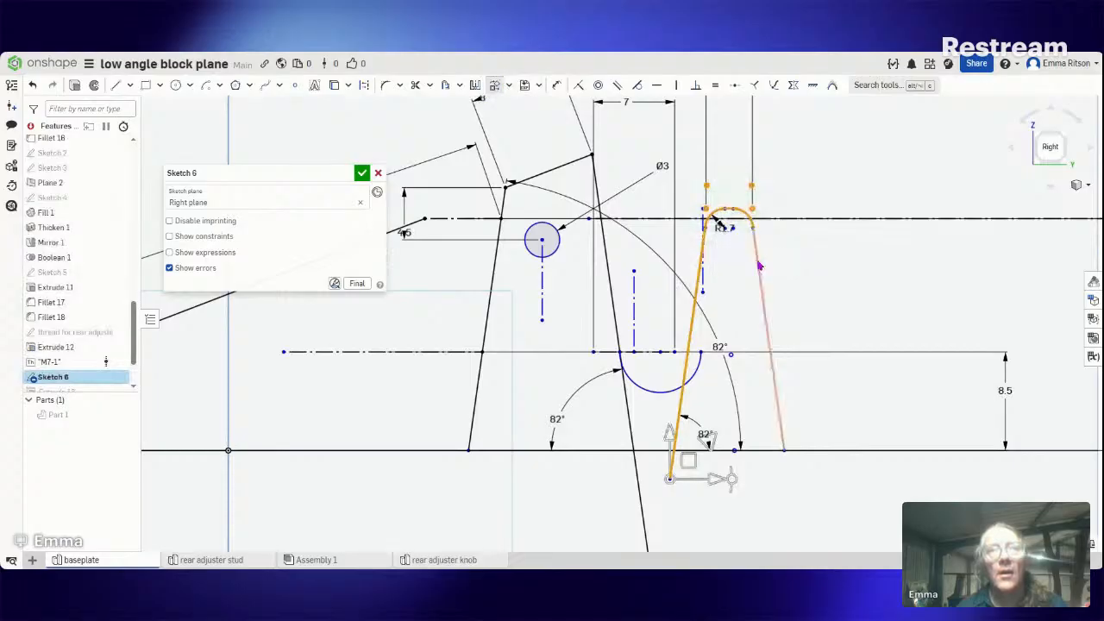
{"action": "left_click", "coordinate": [764, 306]}
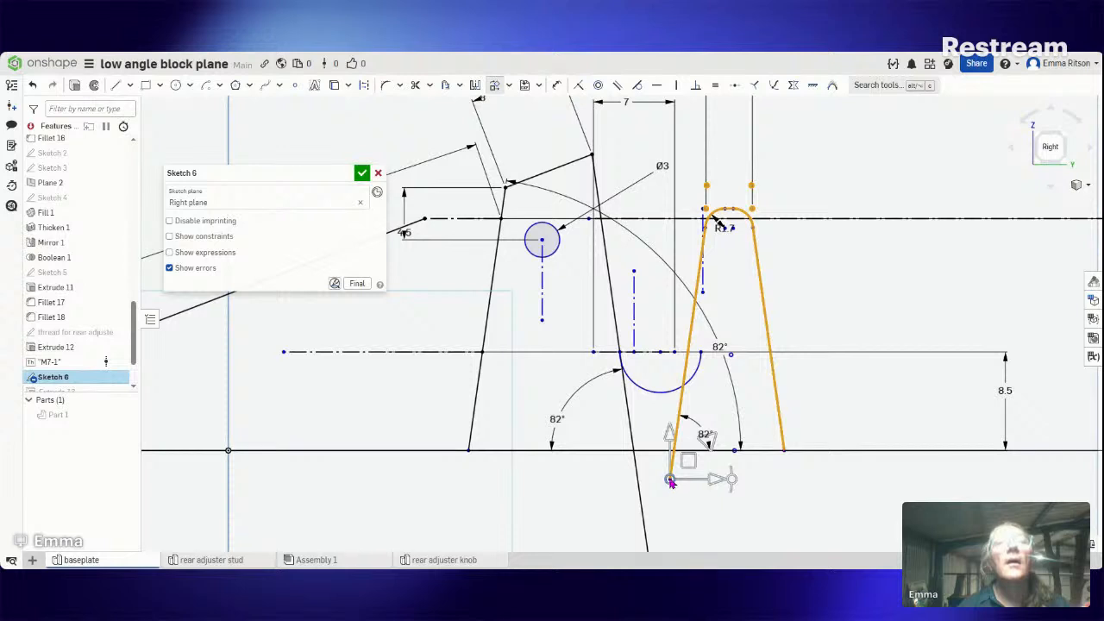
{"action": "left_click_drag", "start_coordinate": [670, 480], "coordinate": [688, 354]}
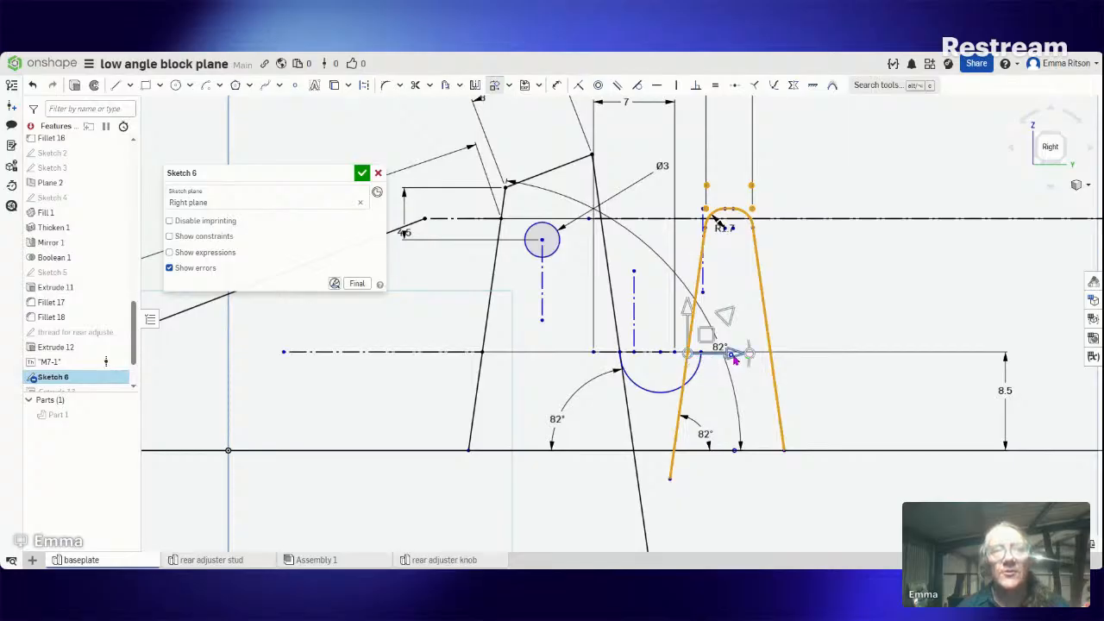
{"action": "left_click_drag", "start_coordinate": [746, 353], "coordinate": [747, 354]}
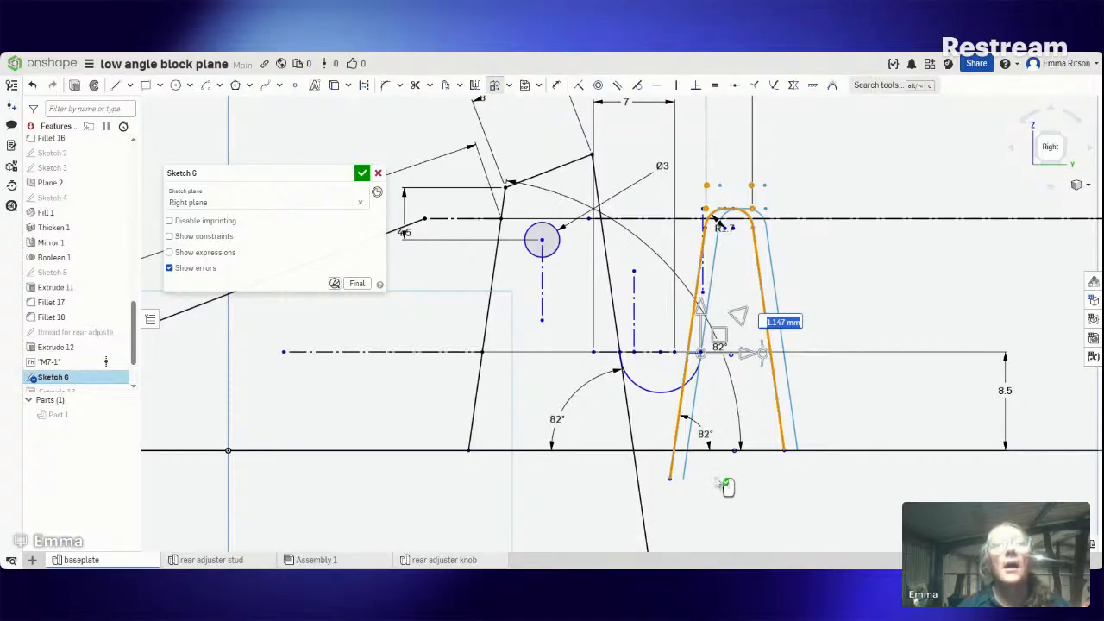
{"action": "left_click", "coordinate": [734, 468]}
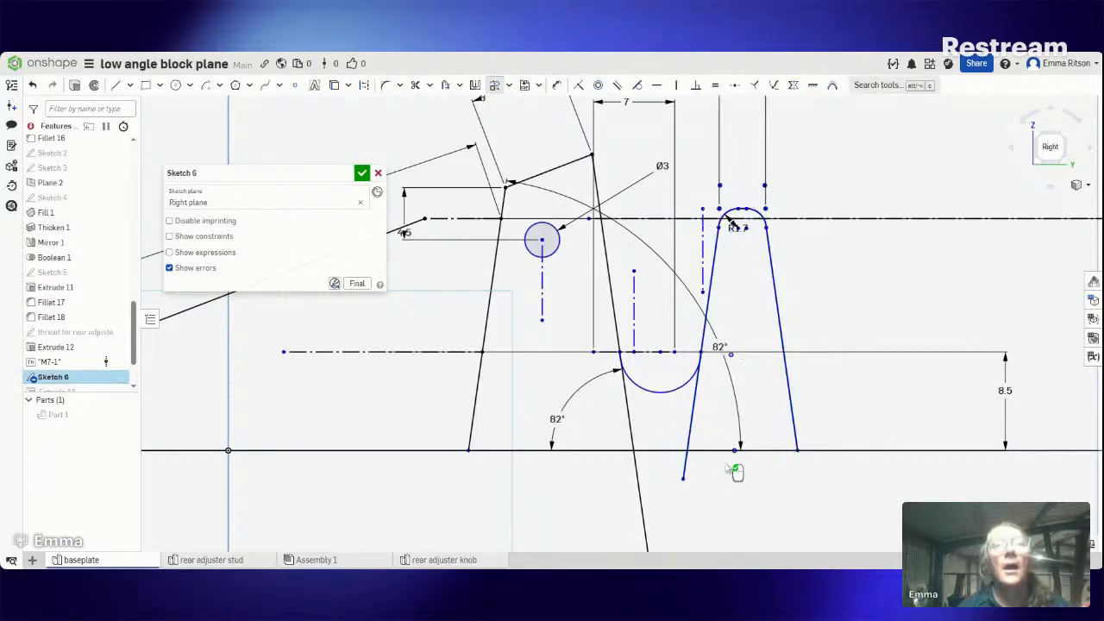
Step: Trim the two sloped slot sides where they extend below the ends of the slot's arc
{"action": "scroll", "coordinate": [730, 466], "scroll_direction": "down", "scroll_amount": 3}
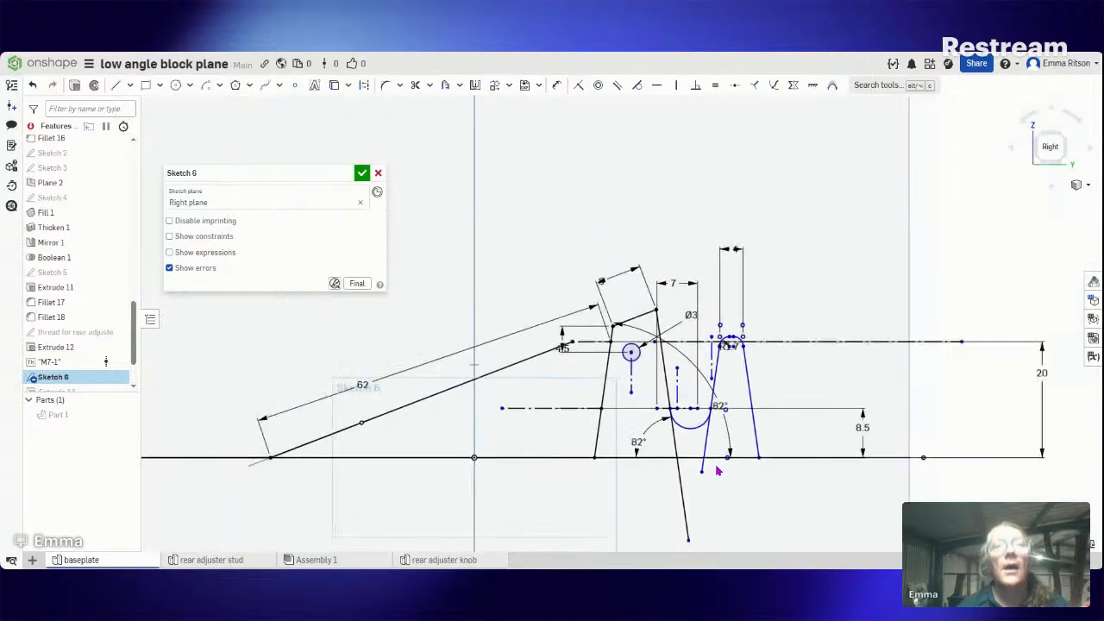
{"action": "scroll", "coordinate": [711, 487], "scroll_direction": "up", "scroll_amount": 5}
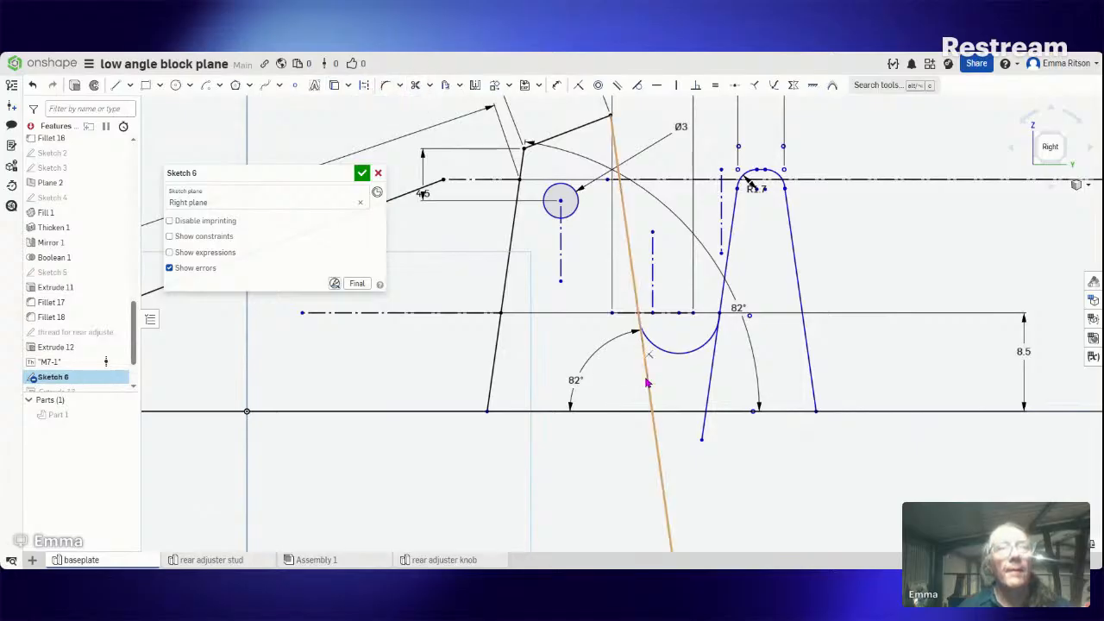
{"action": "left_click", "coordinate": [414, 84]}
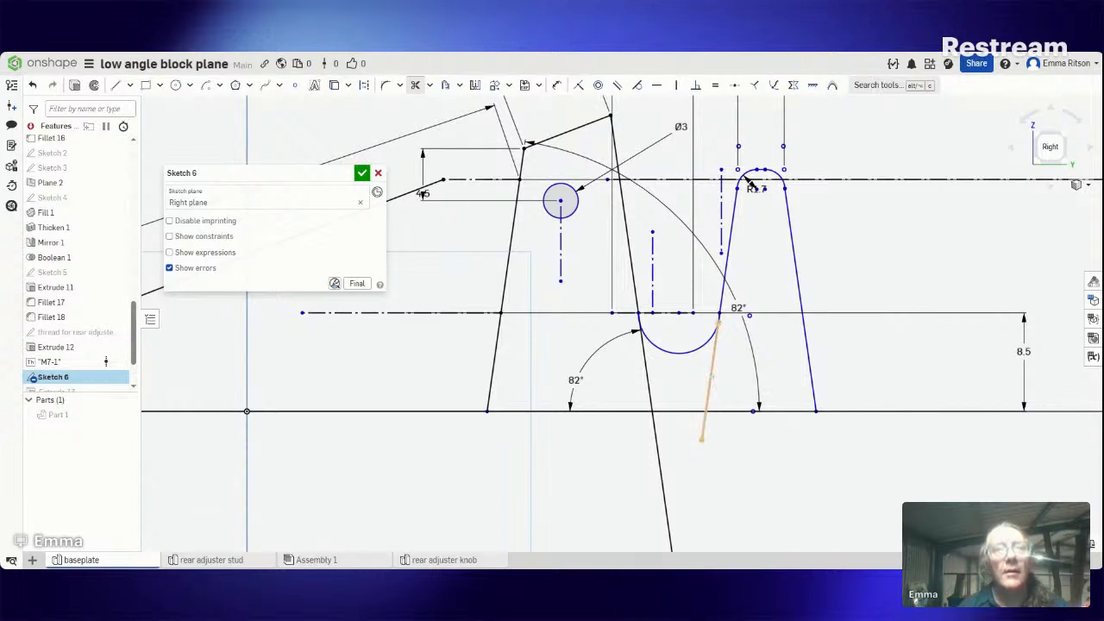
{"action": "left_click", "coordinate": [710, 377]}
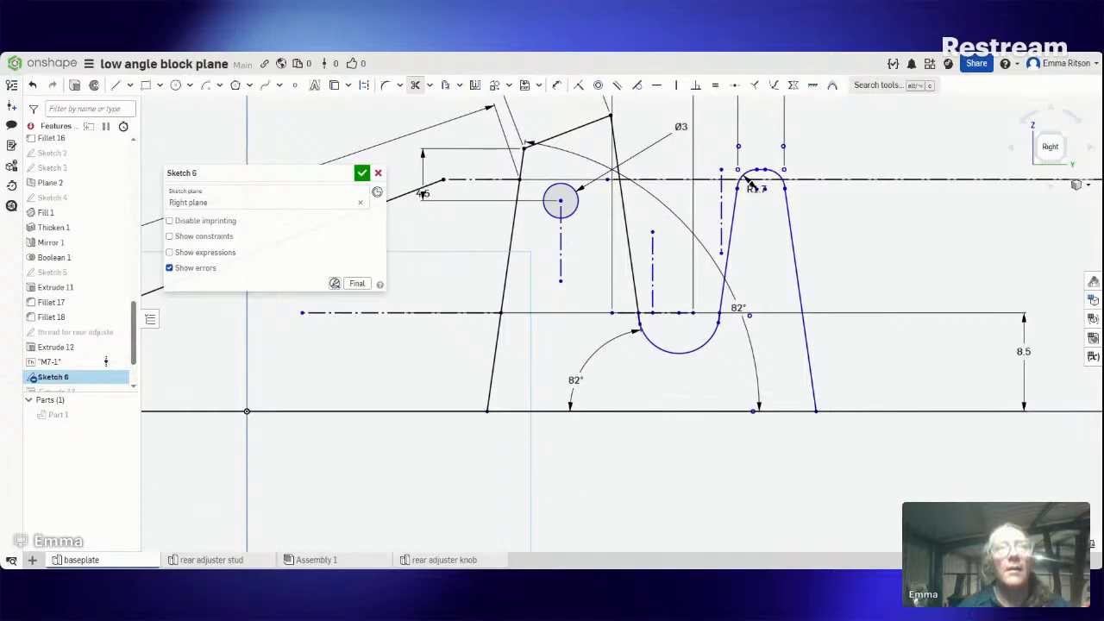
{"action": "scroll", "coordinate": [562, 241], "scroll_direction": "down", "scroll_amount": 3}
{"action": "scroll", "coordinate": [569, 238], "scroll_direction": "down", "scroll_amount": 2}
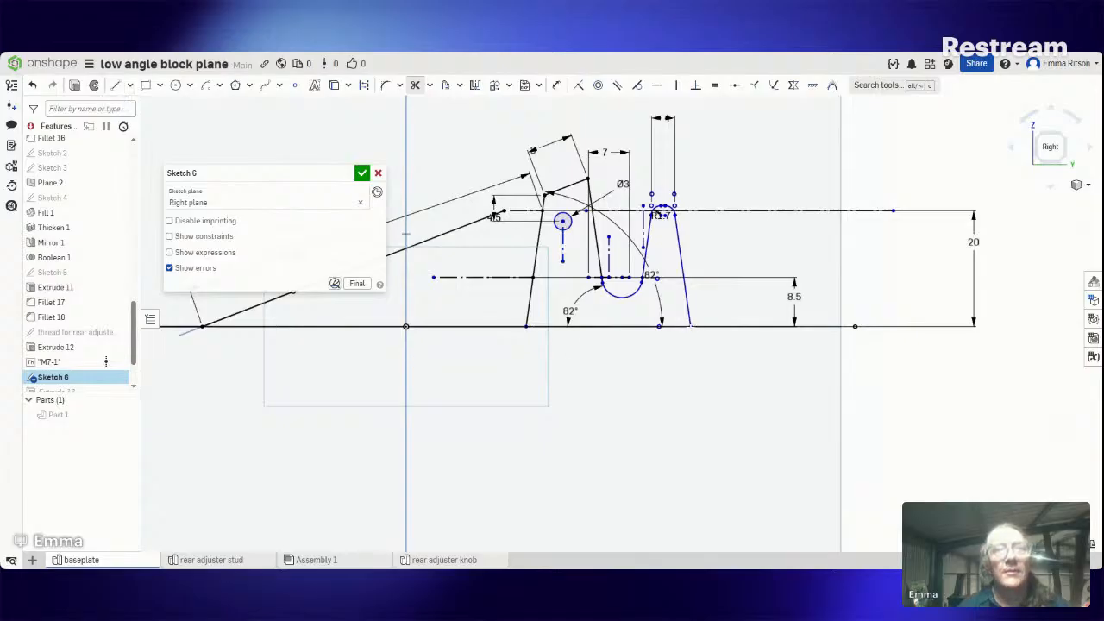
{"action": "left_click", "coordinate": [530, 302]}
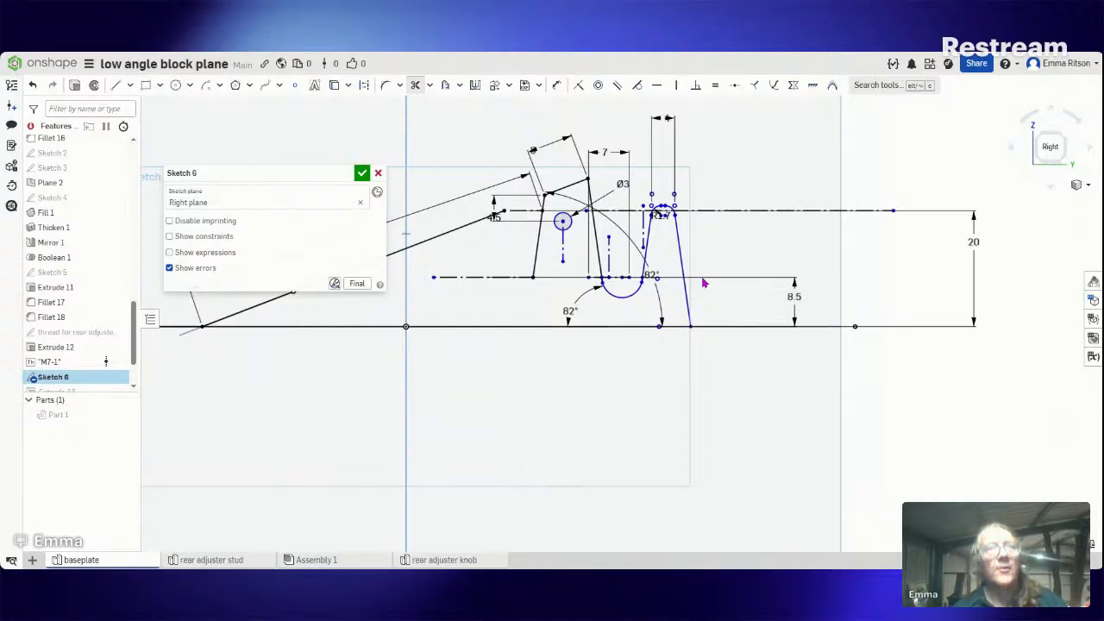
{"action": "key", "text": "ctrl+z"}
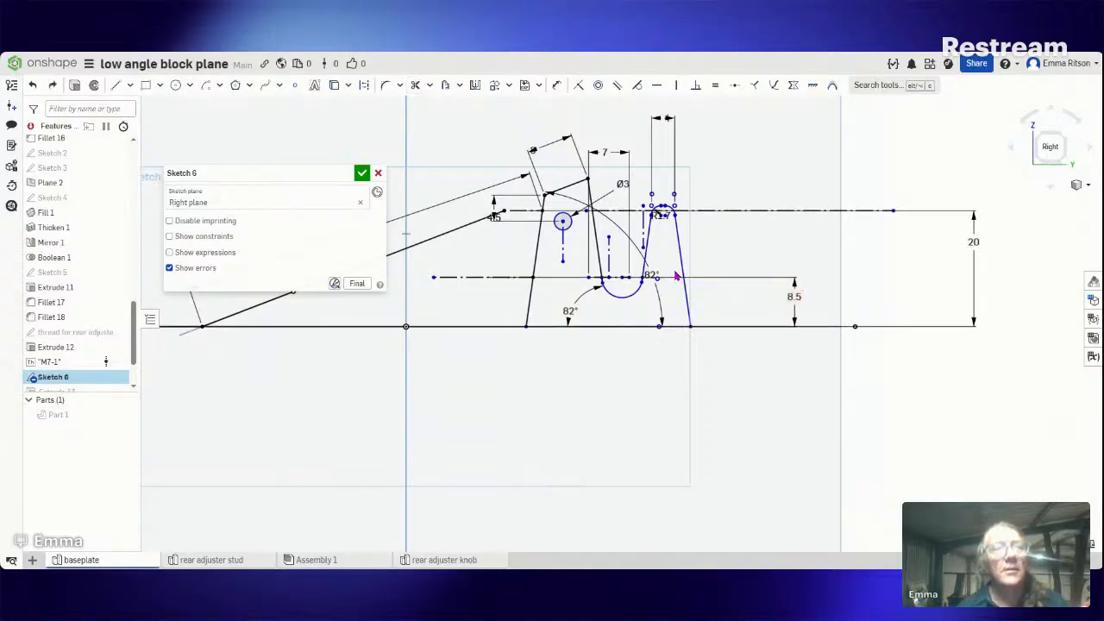
Step: Close the bracket profile with a base line about 28.4 mm long between the feet of its two outer sides
{"action": "left_click", "coordinate": [115, 84]}
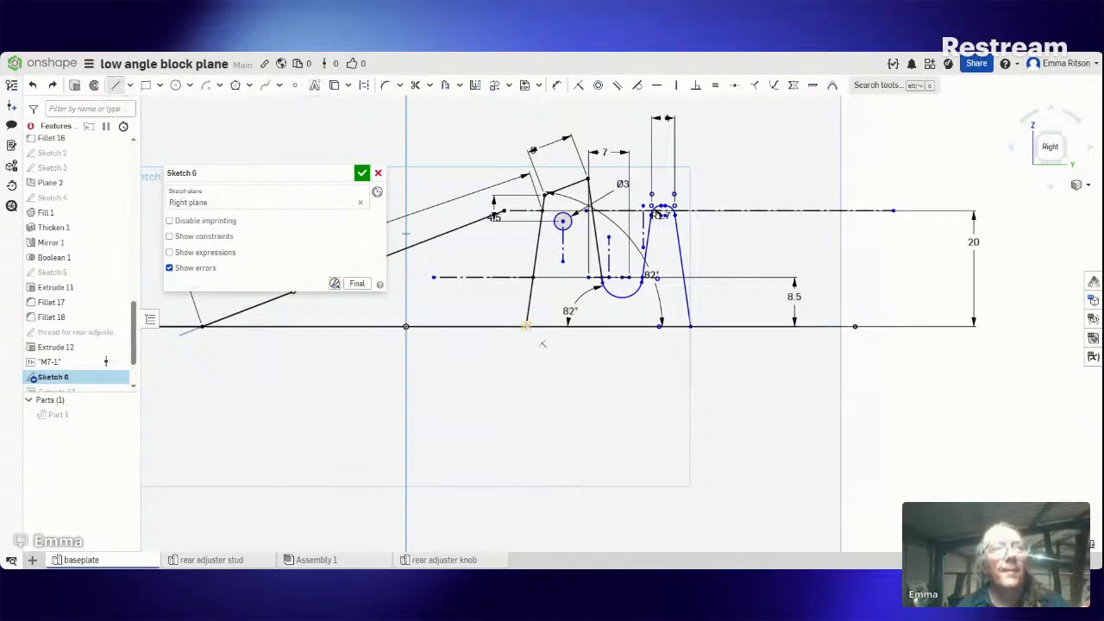
{"action": "left_click", "coordinate": [526, 326]}
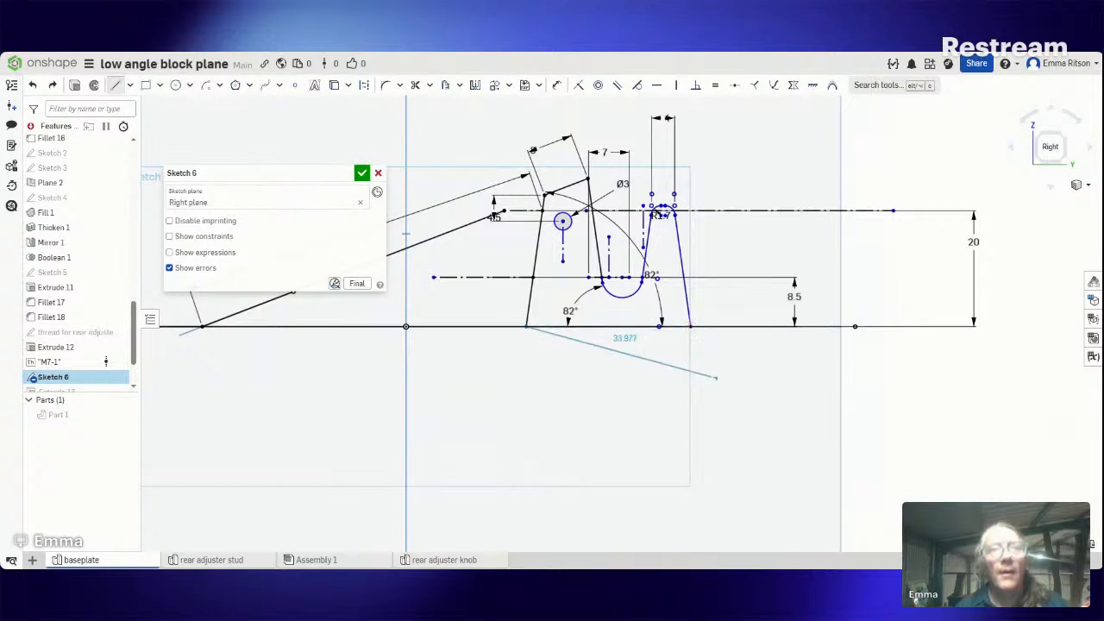
{"action": "left_click", "coordinate": [690, 326]}
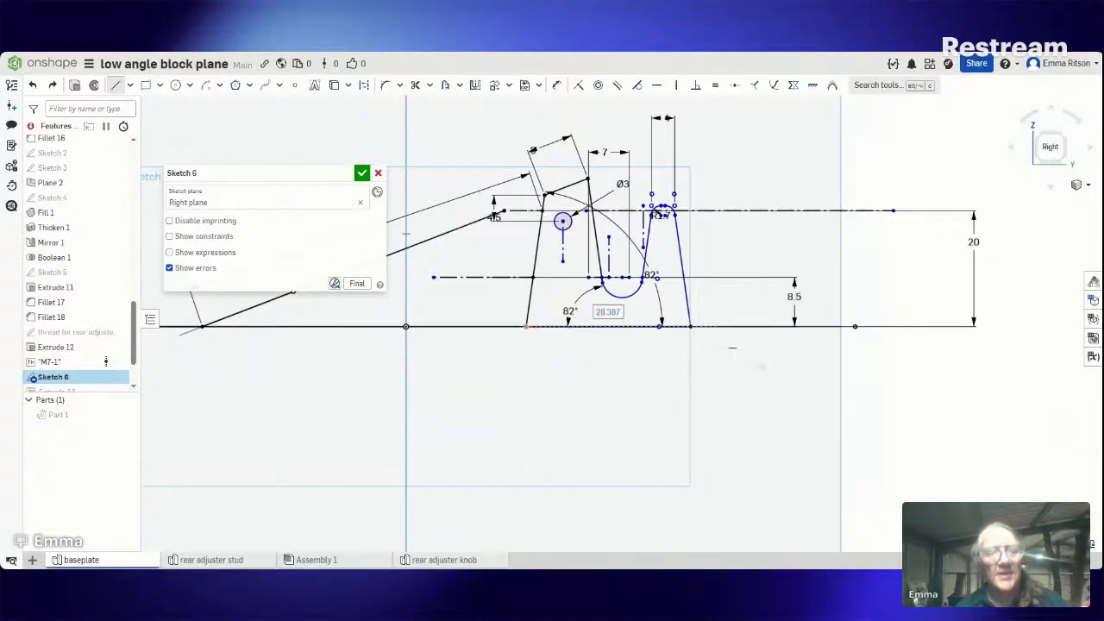
{"action": "key", "text": "Escape"}
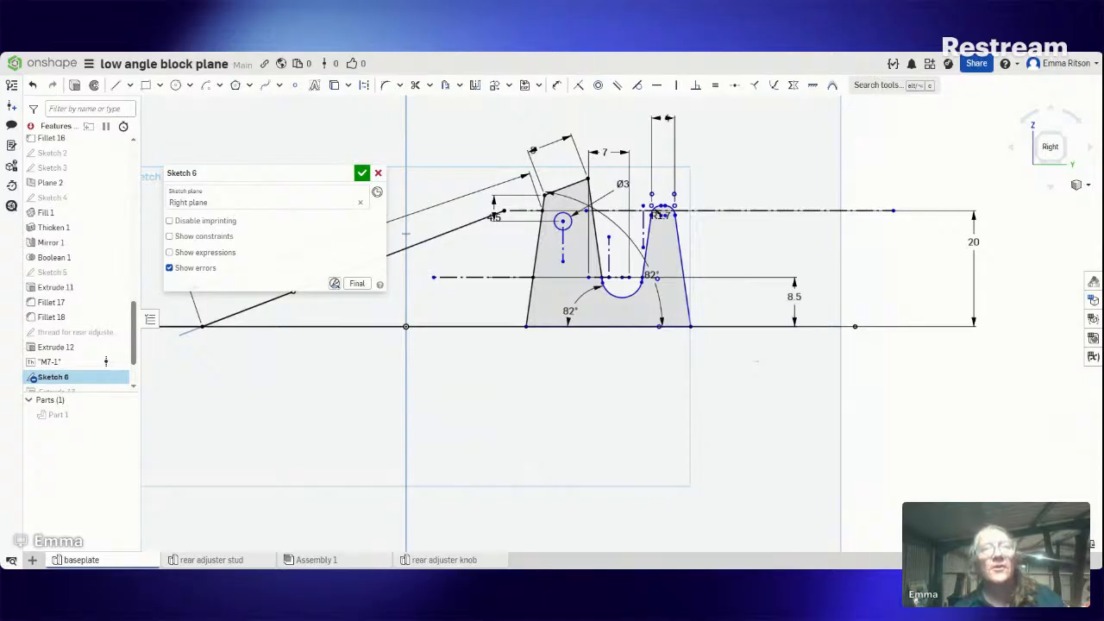
Step: Delete the 3 mm hole and its vertical centerline from the taller post
{"action": "left_click", "coordinate": [563, 250]}
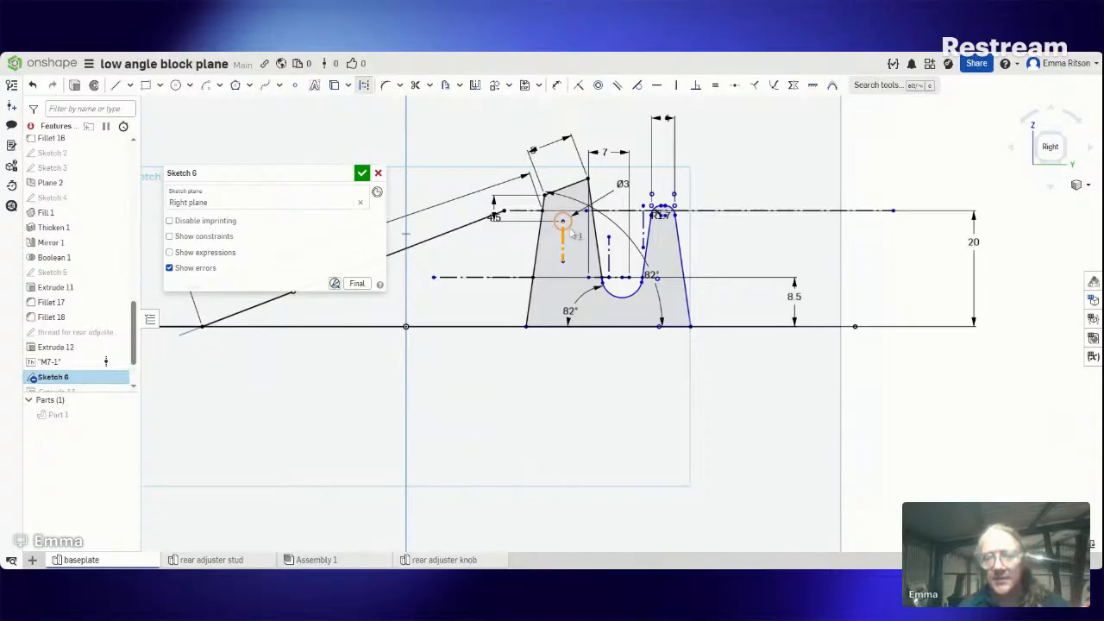
{"action": "left_click", "coordinate": [569, 231]}
{"action": "key", "text": "space"}
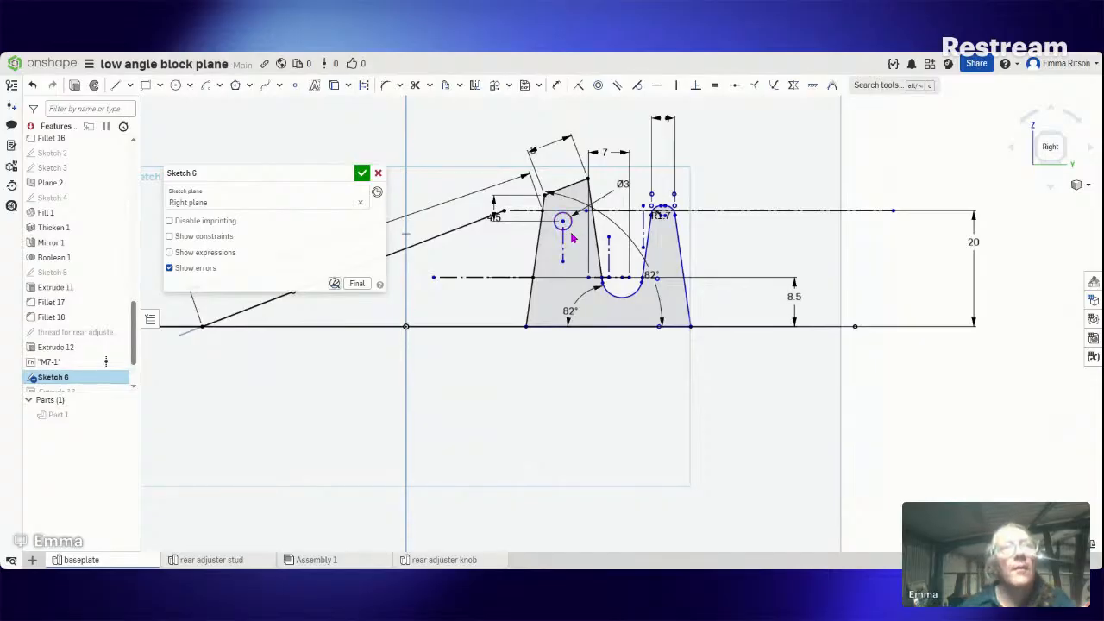
{"action": "key", "text": "Delete"}
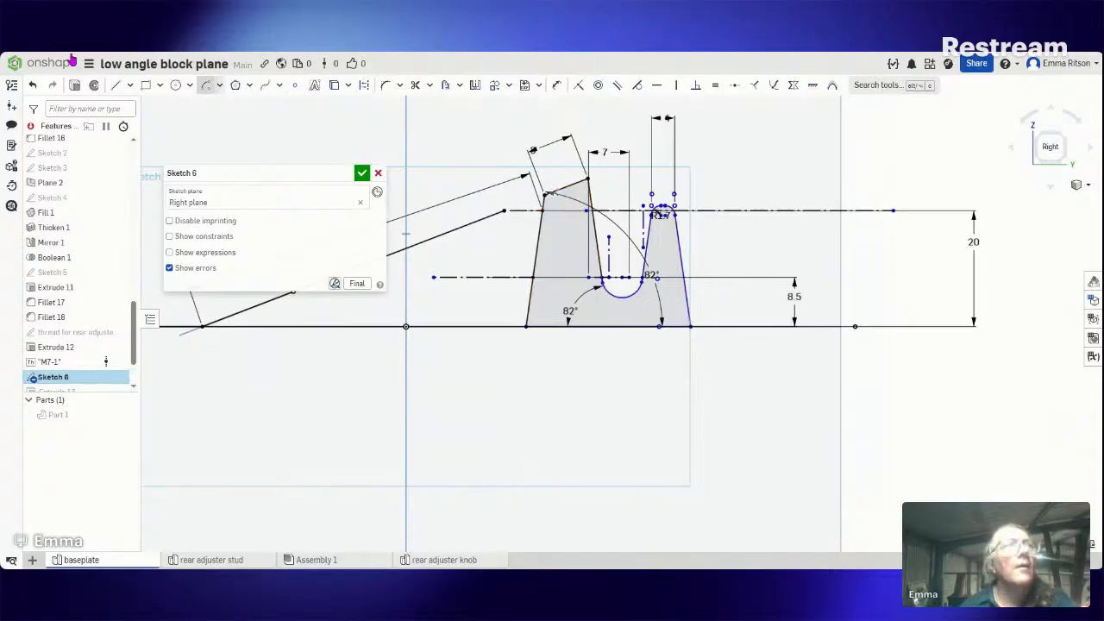
Step: Sketch a horizontal construction line about 8.6 mm long across the taller post between its sloped sides, at the 20 mm height line
{"action": "left_click", "coordinate": [114, 85]}
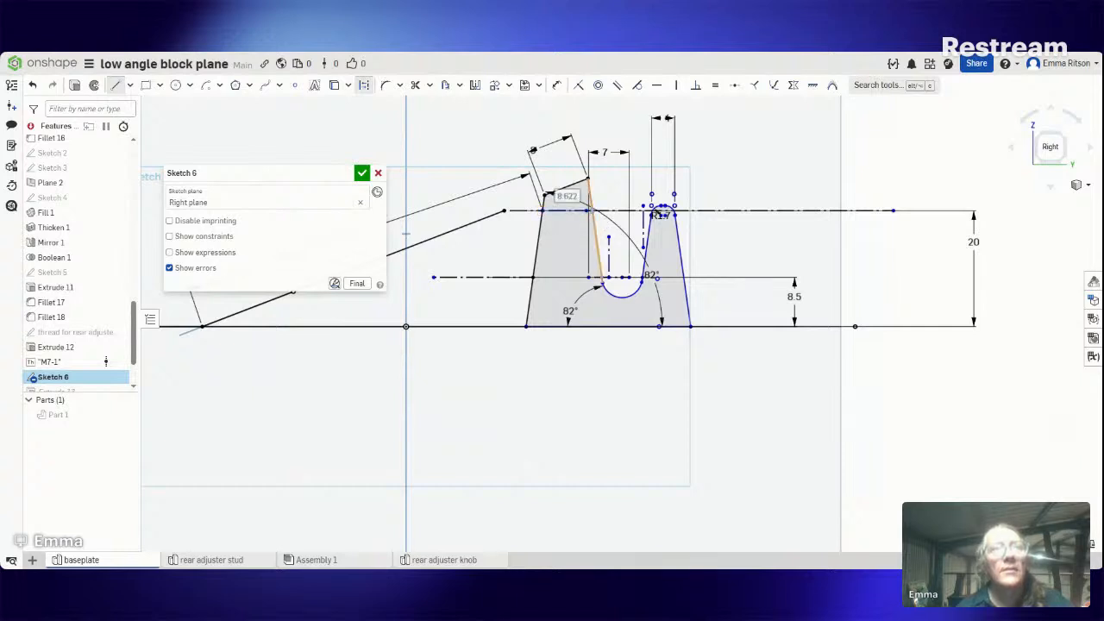
{"action": "key", "text": "Escape"}
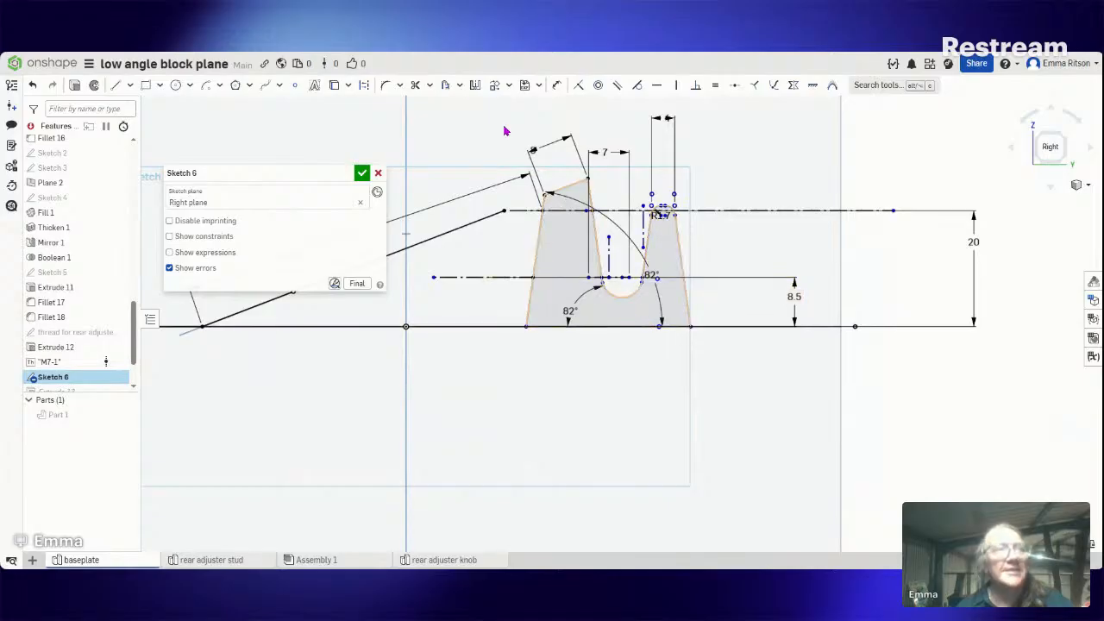
{"action": "left_click", "coordinate": [175, 84]}
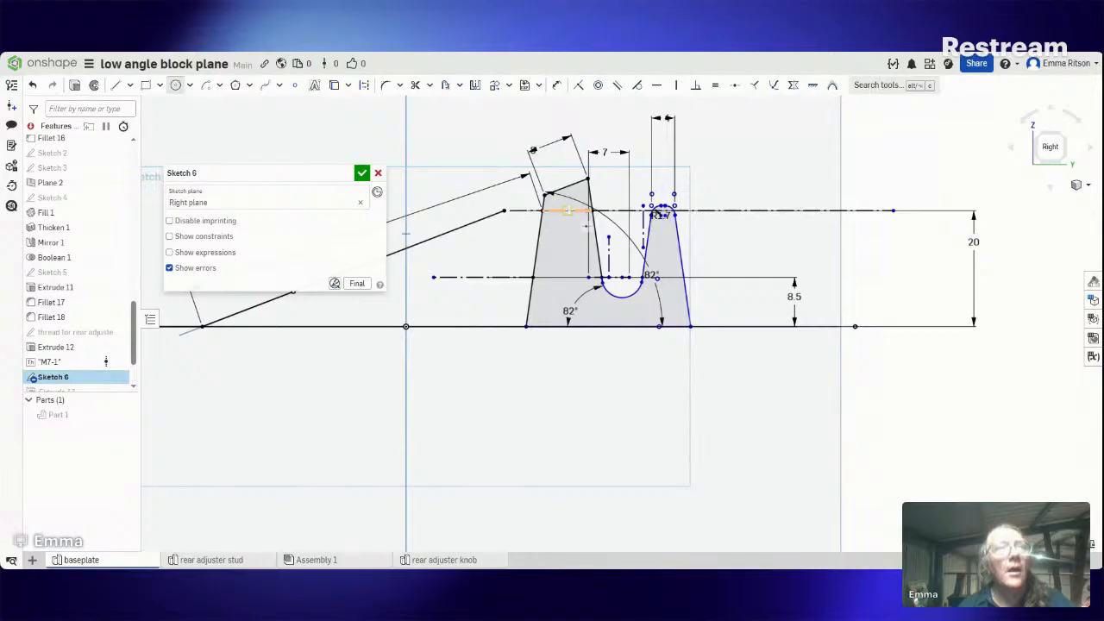
Step: Sketch a vertical line about 6 mm long down from the midpoint of the post's horizontal construction line and make it construction geometry
{"action": "left_click", "coordinate": [116, 85]}
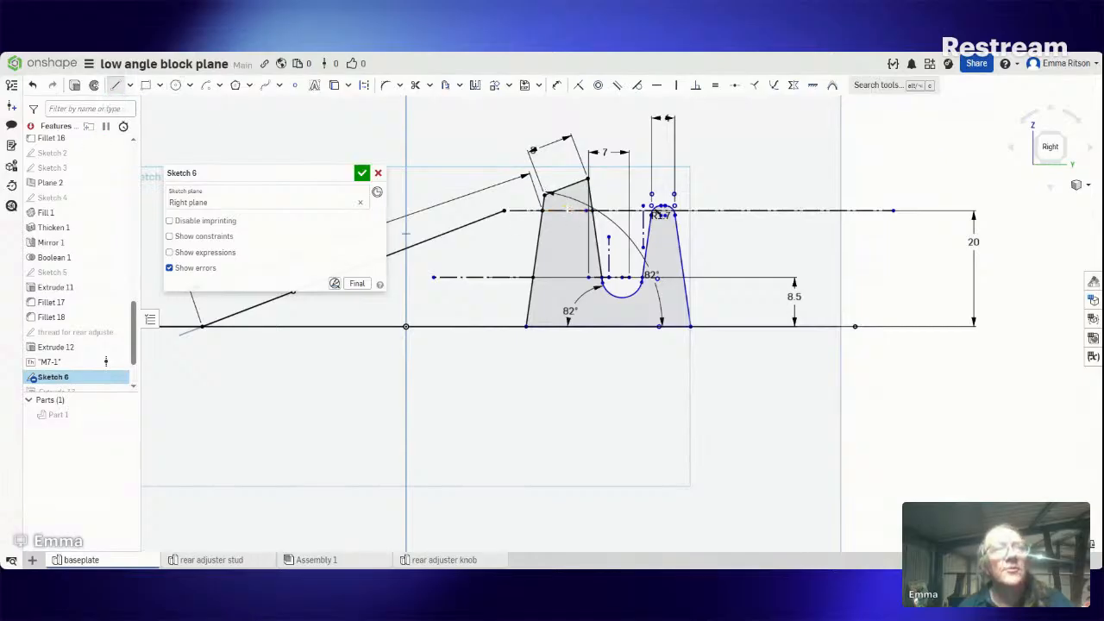
{"action": "left_click", "coordinate": [565, 211]}
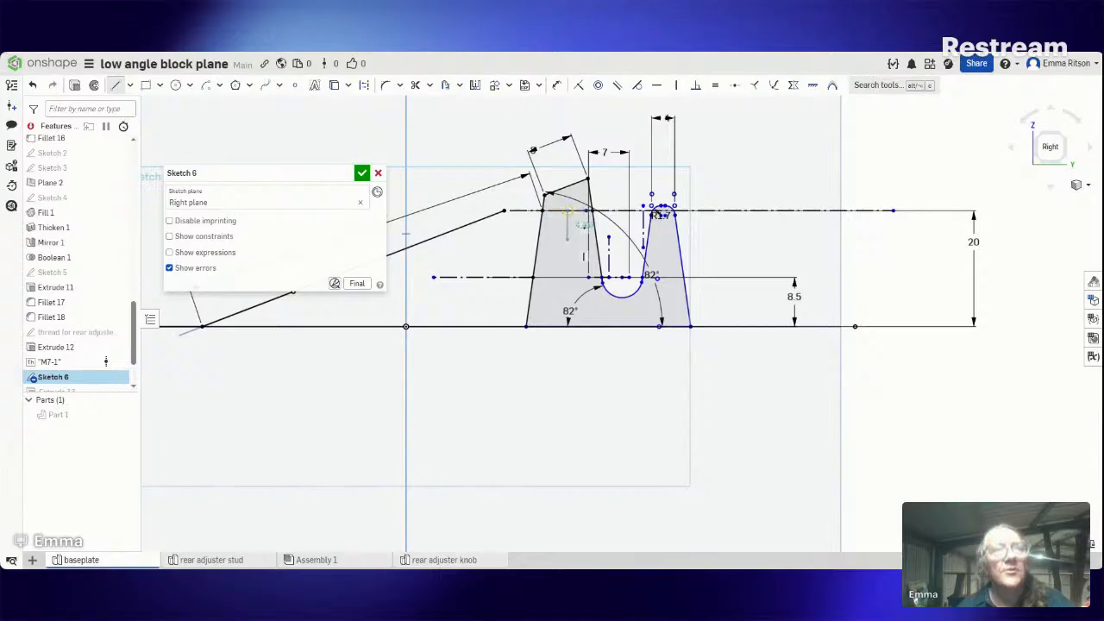
{"action": "left_click", "coordinate": [567, 244]}
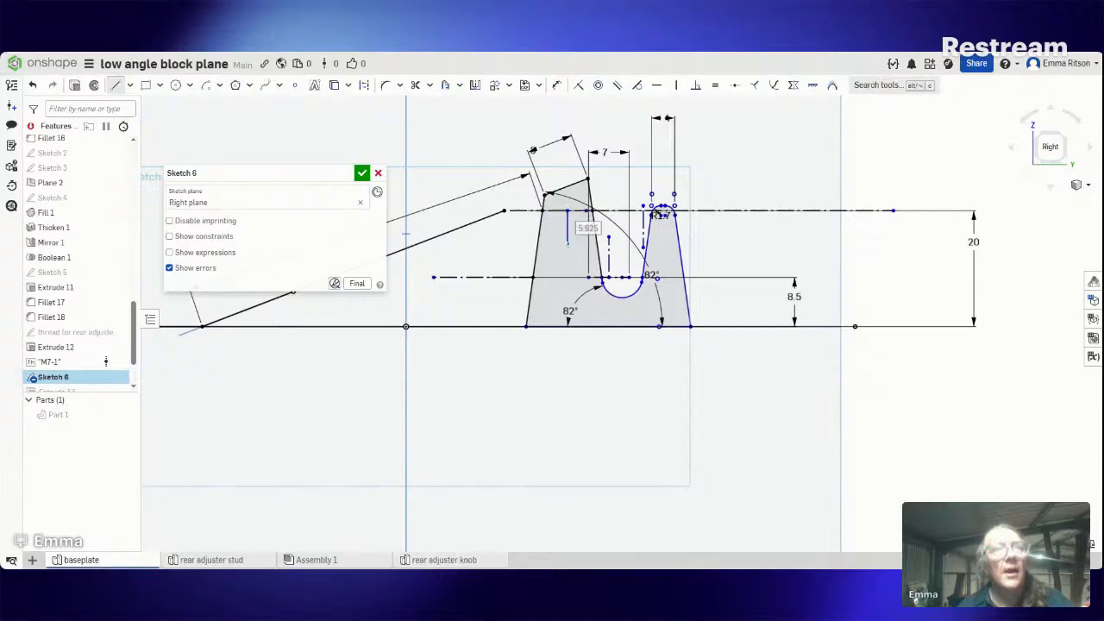
{"action": "key", "text": "Escape"}
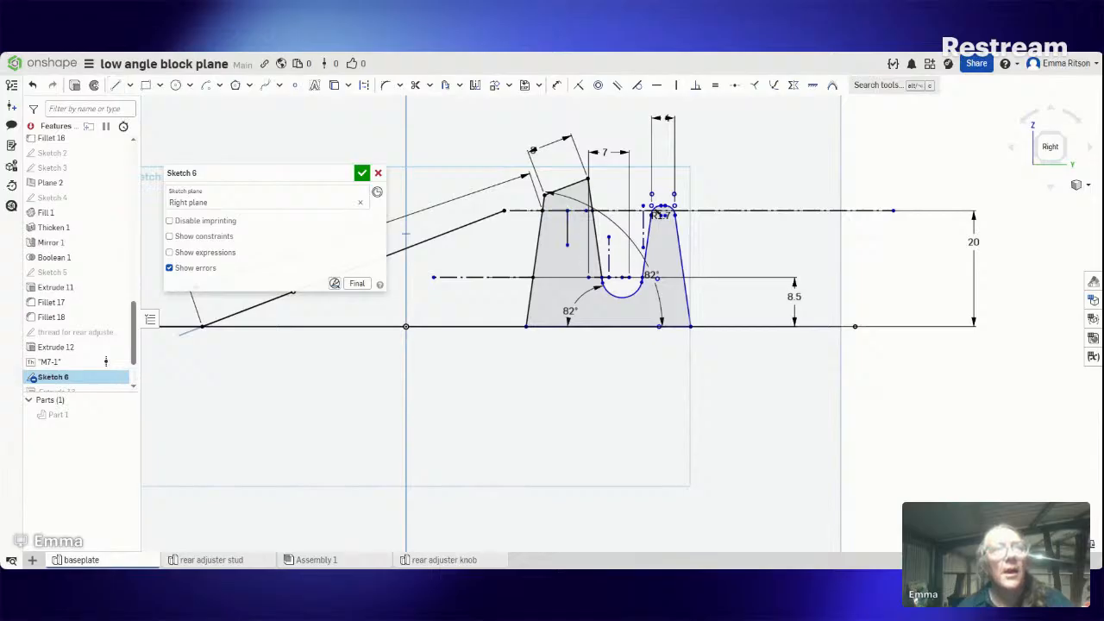
{"action": "left_click", "coordinate": [567, 231]}
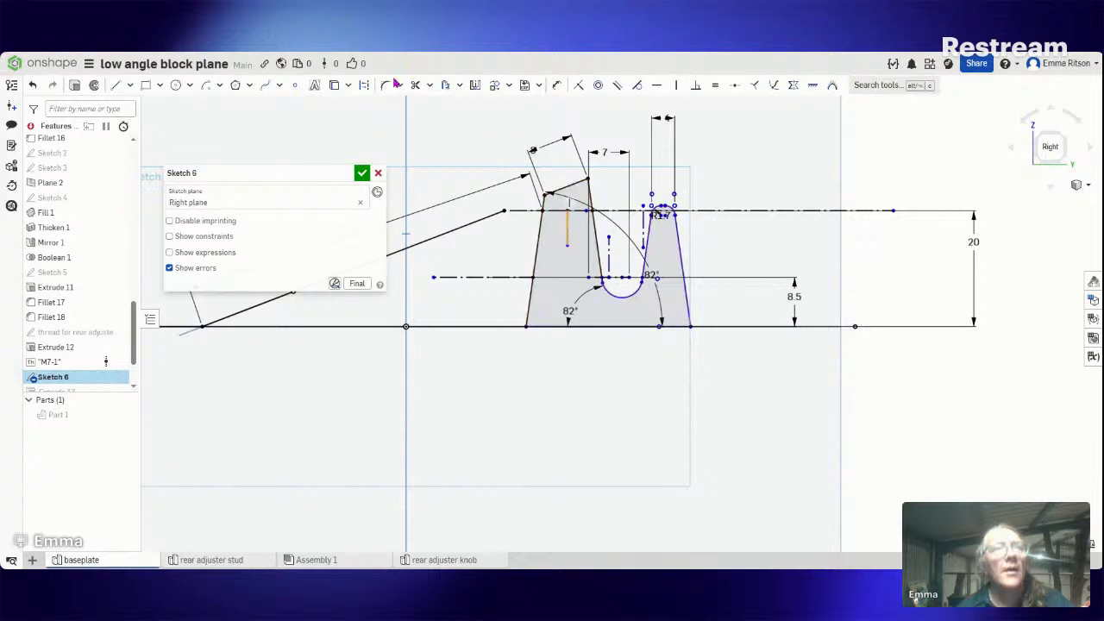
{"action": "key", "text": "q"}
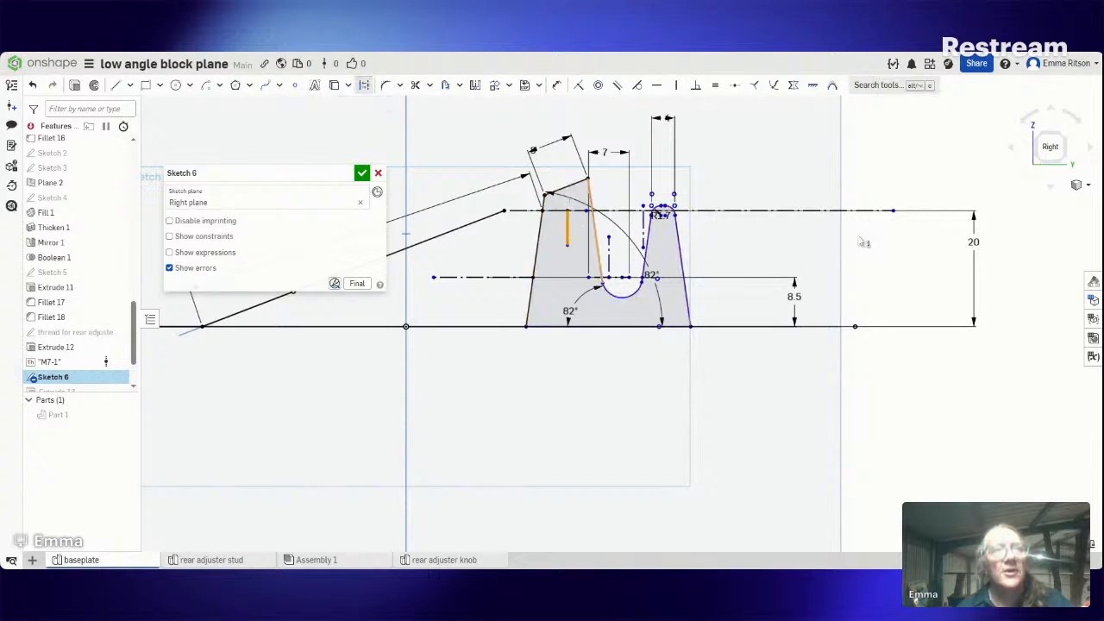
Step: Dimension the lower end of the vertical construction line 4.5 mm vertically below the taller post's lower top corner
{"action": "left_click", "coordinate": [912, 177]}
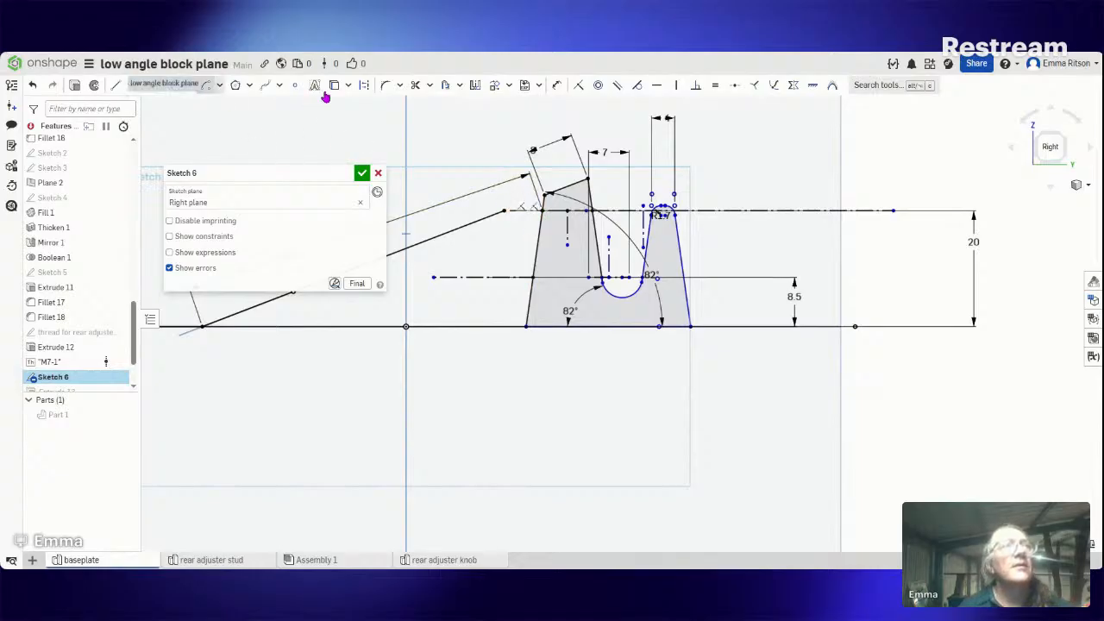
{"action": "left_click", "coordinate": [557, 86]}
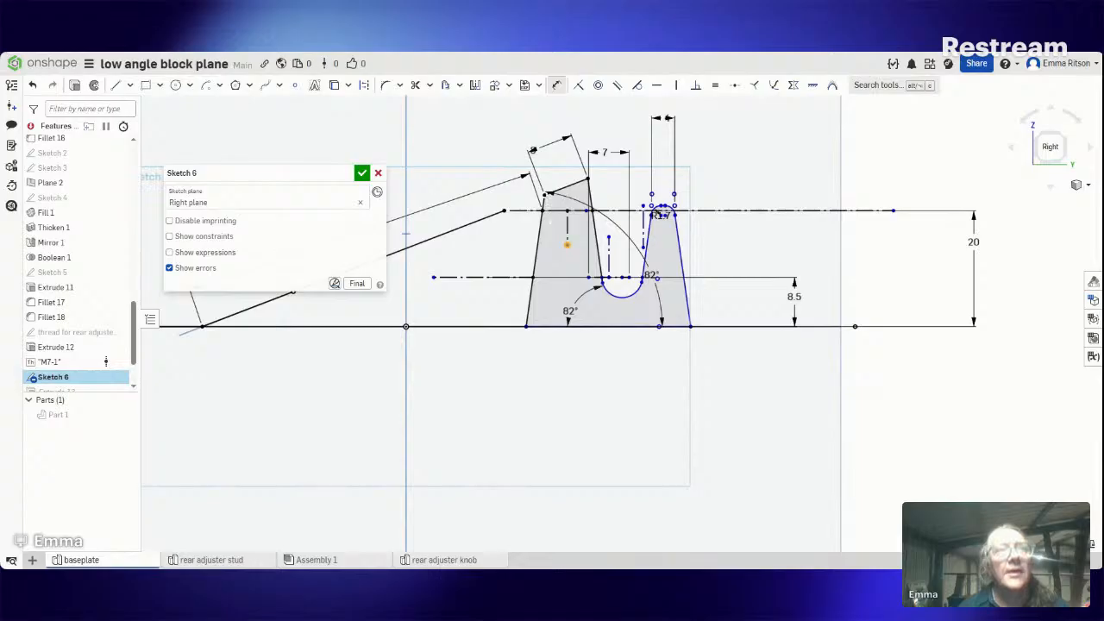
{"action": "left_click", "coordinate": [544, 195]}
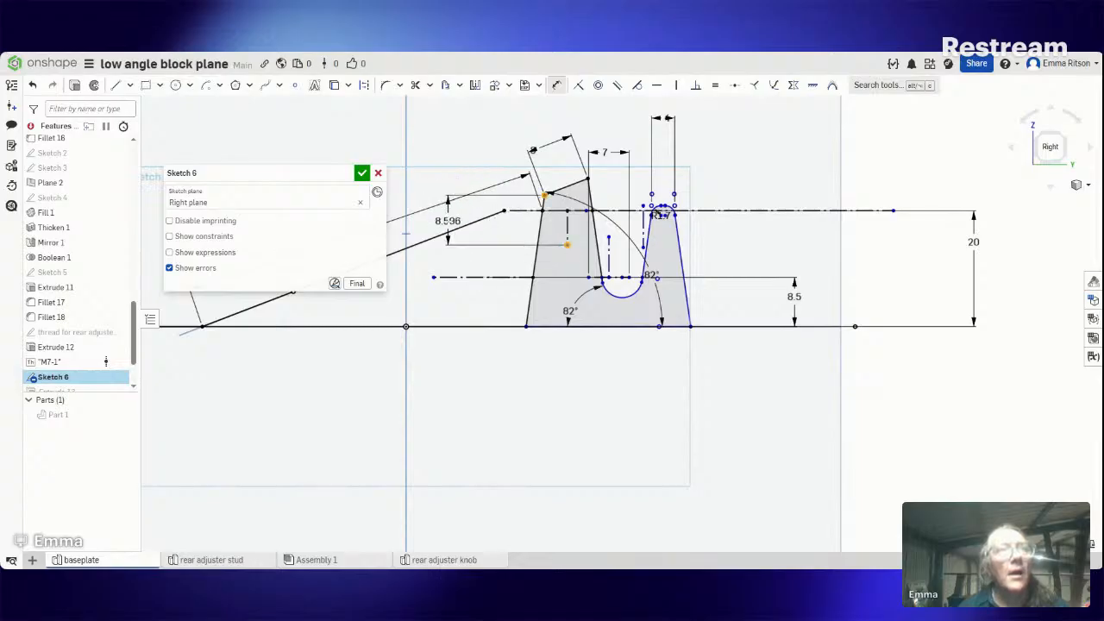
{"action": "left_click", "coordinate": [448, 221]}
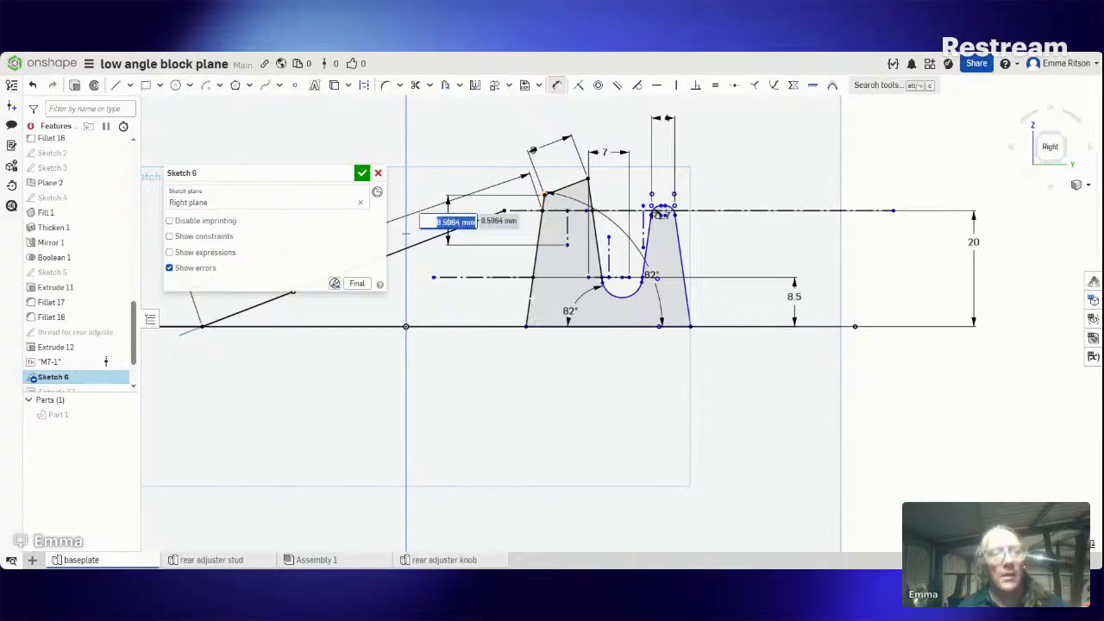
{"action": "type", "text": "4"}
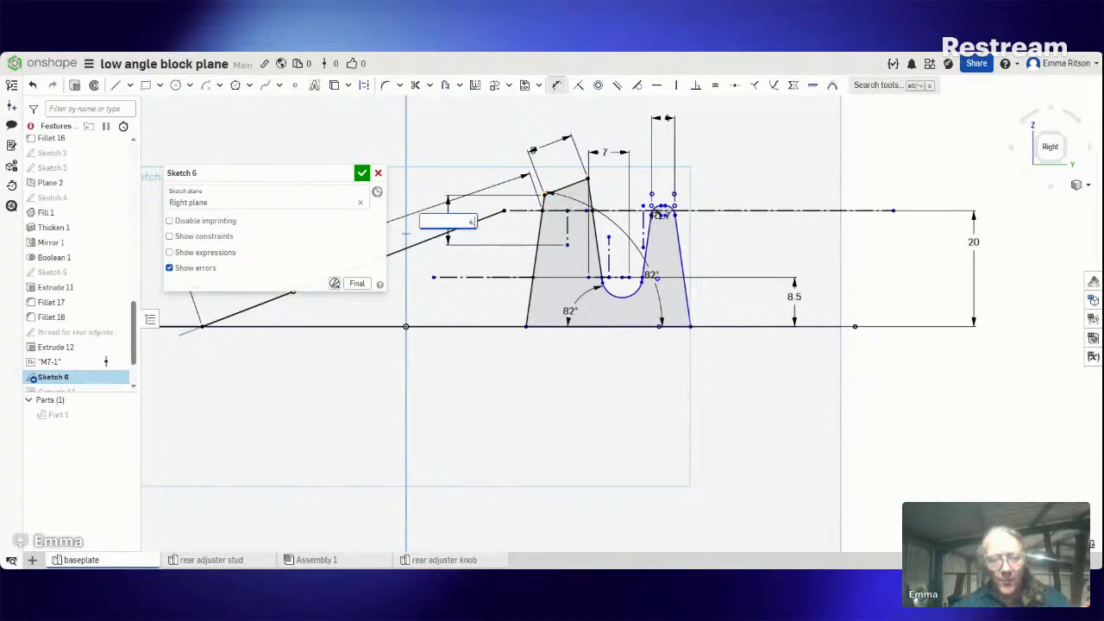
{"action": "type", "text": ".5"}
{"action": "key", "text": "Return"}
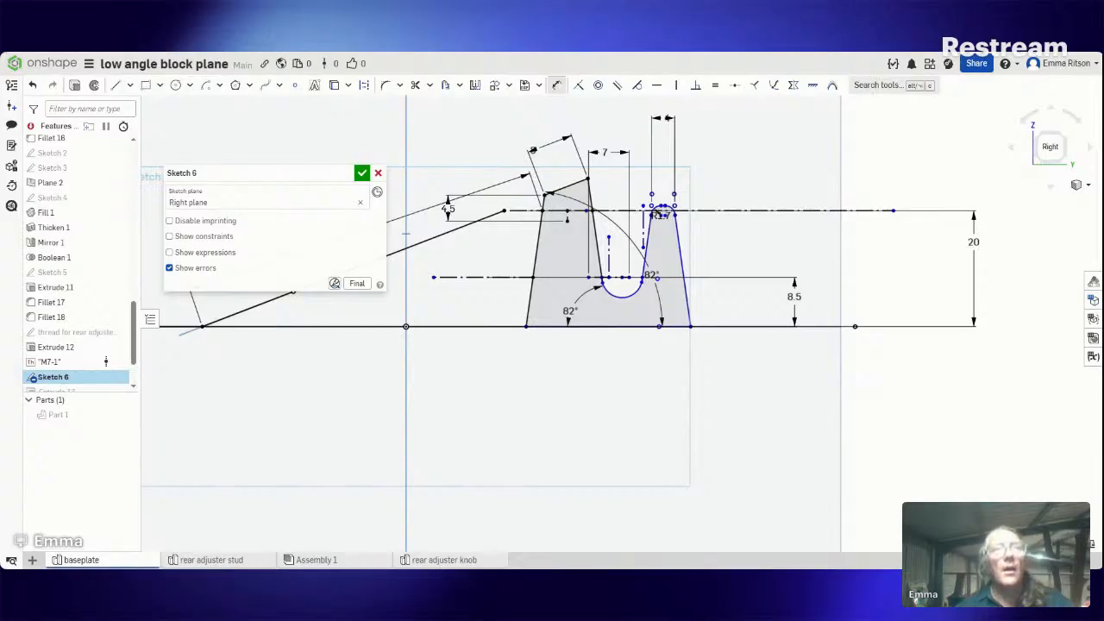
Step: Sketch a 3.2 mm diameter circle centred on the lower end of the taller post's vertical construction line
{"action": "left_click", "coordinate": [176, 85]}
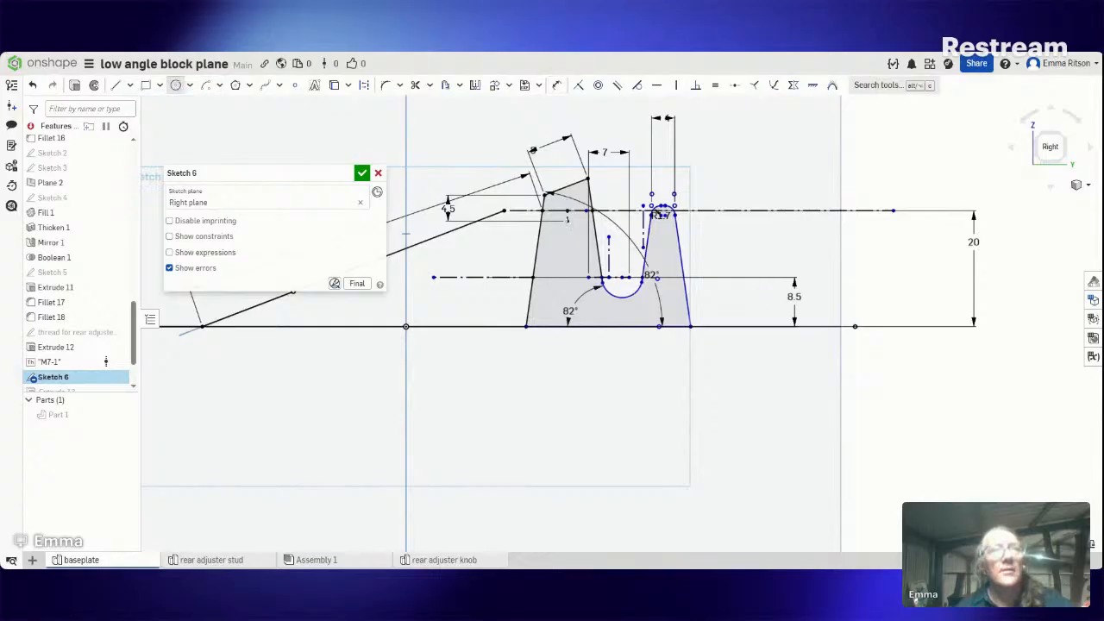
{"action": "left_click", "coordinate": [566, 219]}
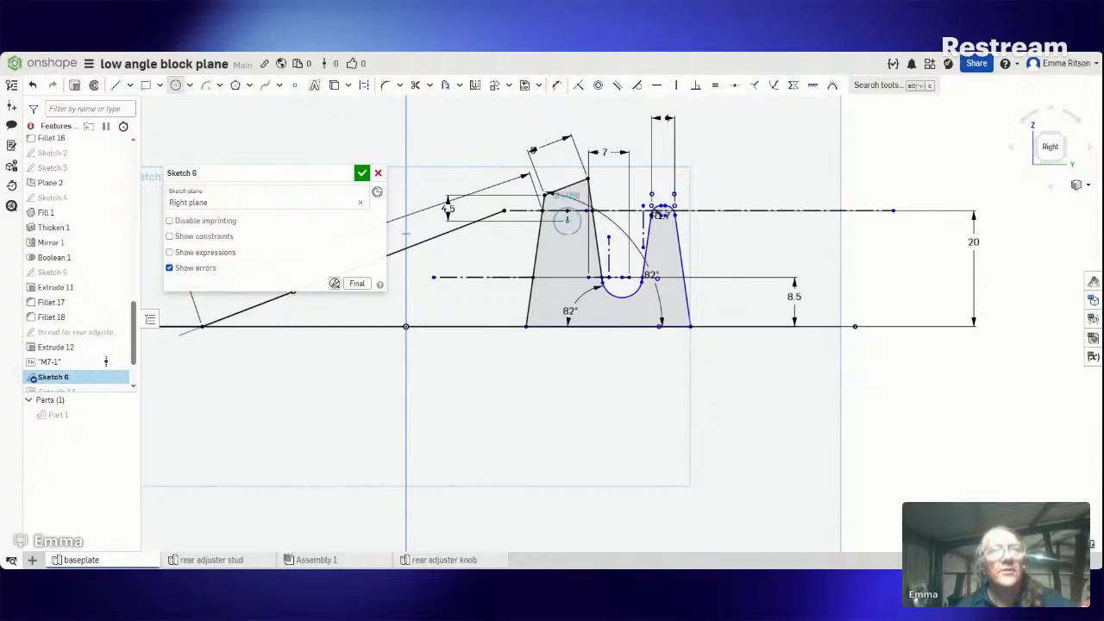
{"action": "left_click", "coordinate": [569, 235]}
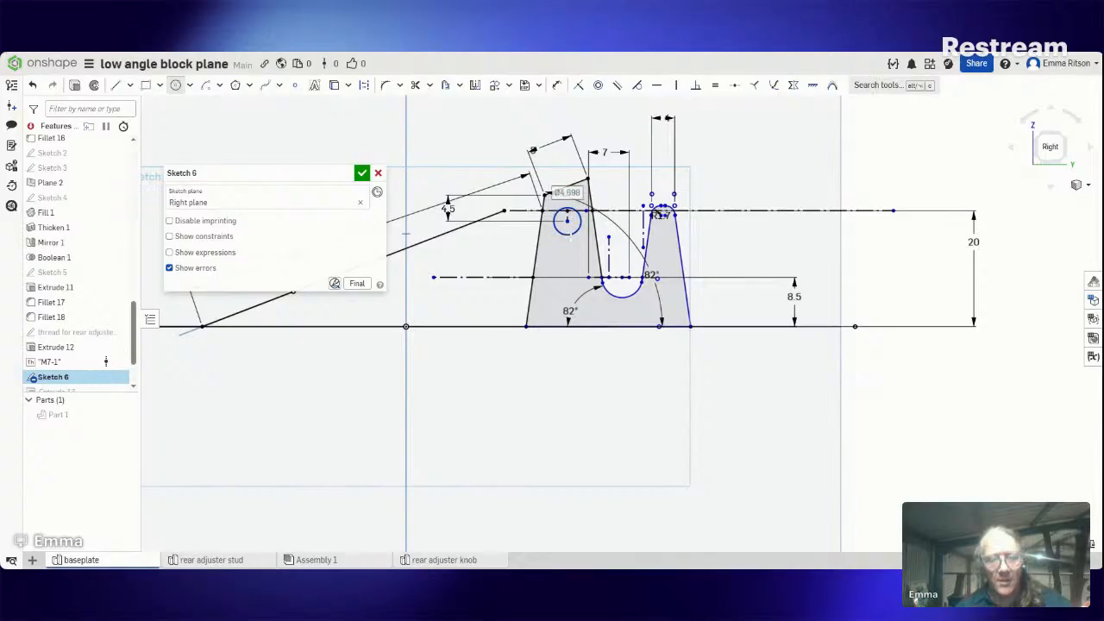
{"action": "type", "text": "3.3"}
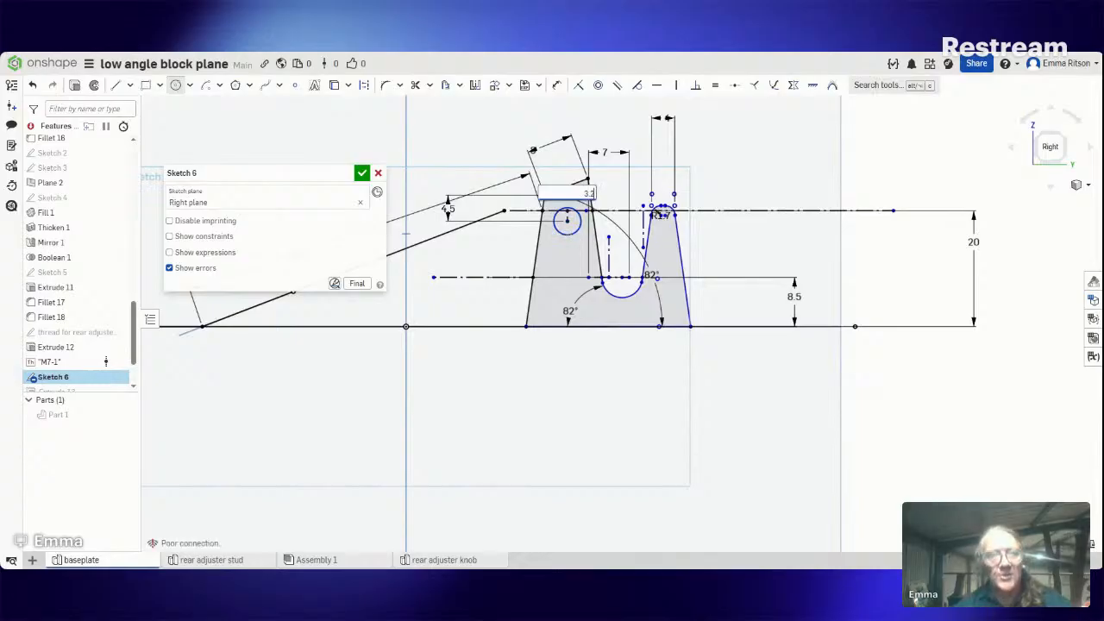
{"action": "type", "text": ".2"}
{"action": "key", "text": "Return"}
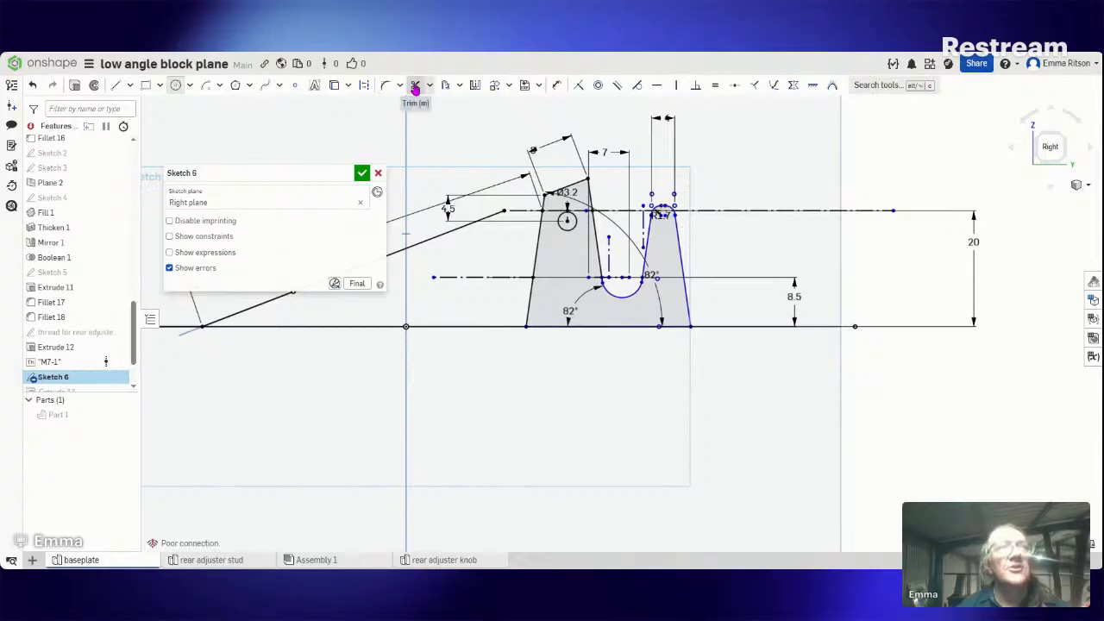
Step: Dimension the vertical distance between the taller post's peak and the shorter post's rounded top, and finish the sketch
{"action": "left_click", "coordinate": [555, 85]}
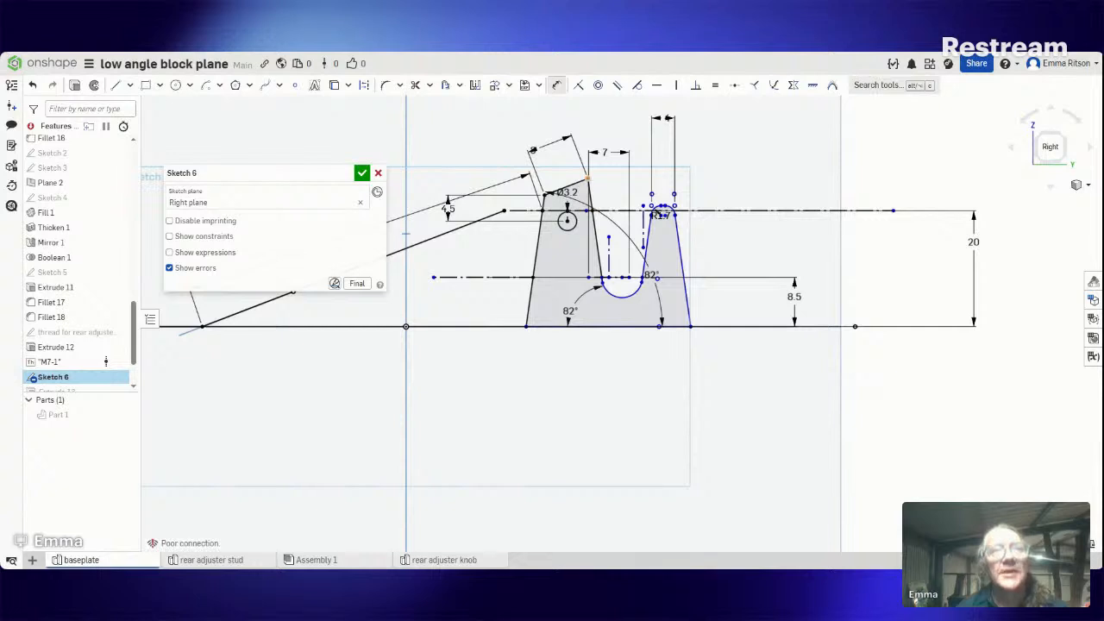
{"action": "left_click", "coordinate": [664, 207]}
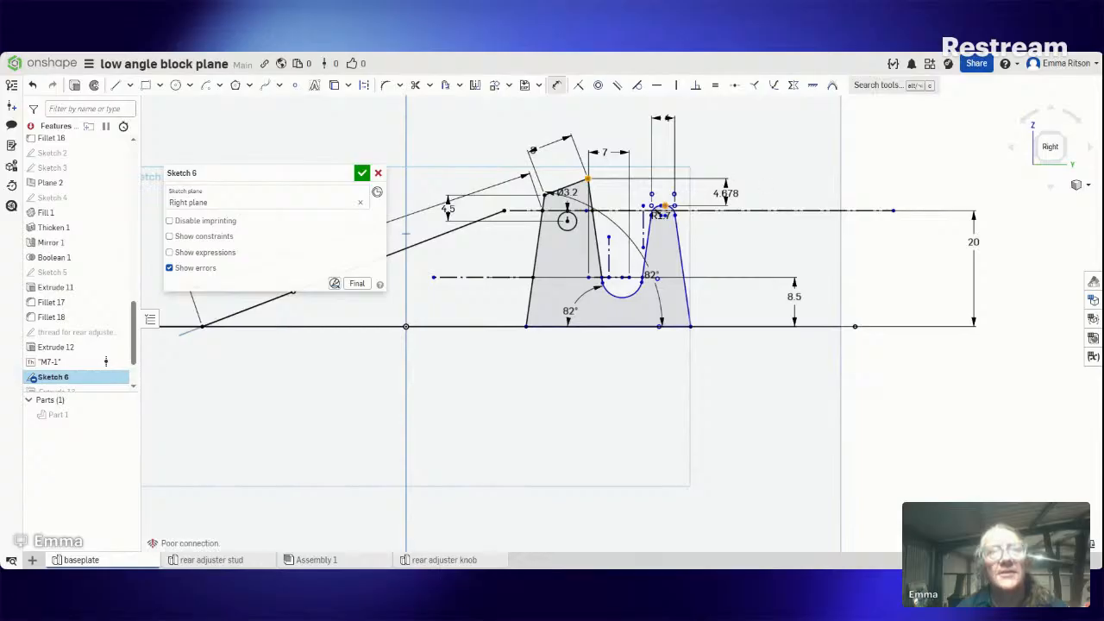
{"action": "left_click", "coordinate": [725, 192]}
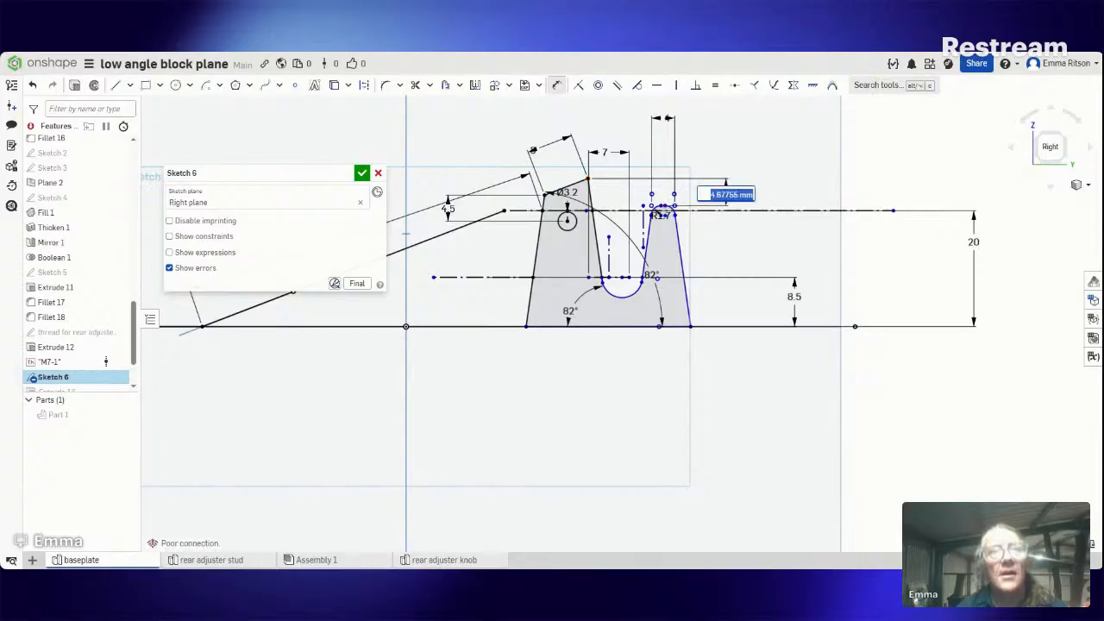
{"action": "key", "text": "Return"}
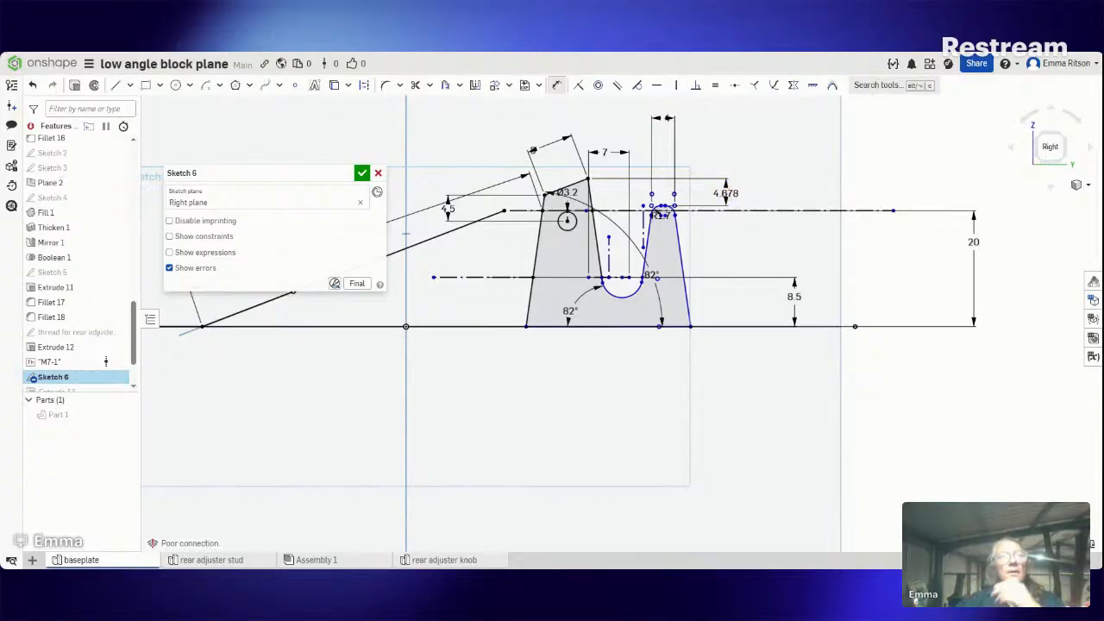
{"action": "left_click", "coordinate": [362, 174]}
{"action": "left_click", "coordinate": [360, 181]}
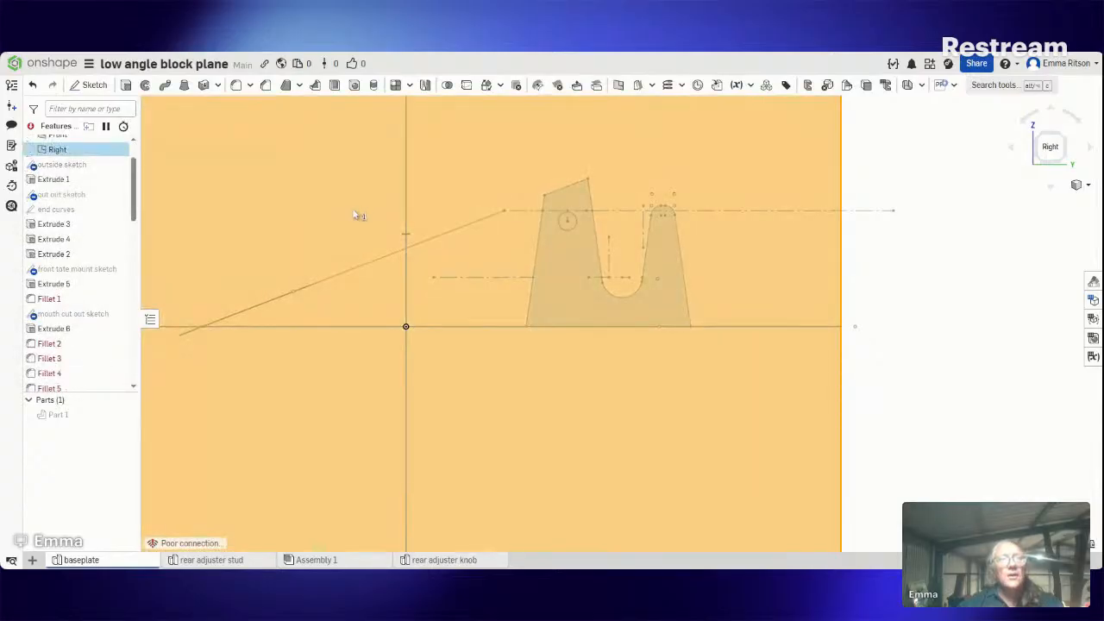
{"action": "left_click", "coordinate": [891, 242]}
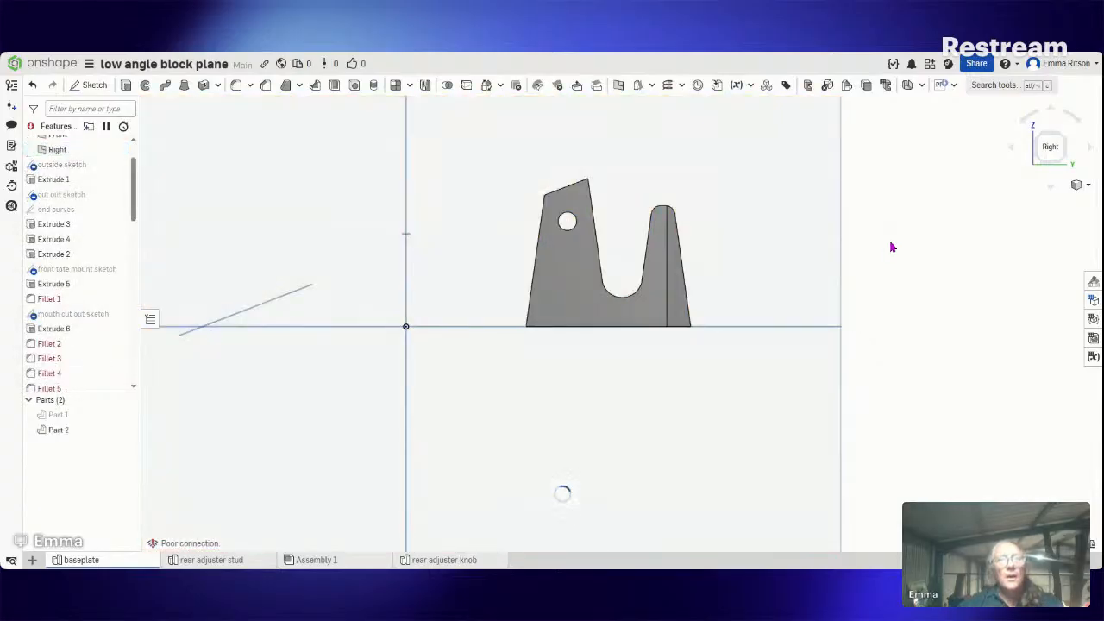
Step: Set the depth of the Extrude 14 removal cut to 50 mm so it spans the whole bracket
{"action": "right_click_drag", "start_coordinate": [891, 243], "coordinate": [886, 286]}
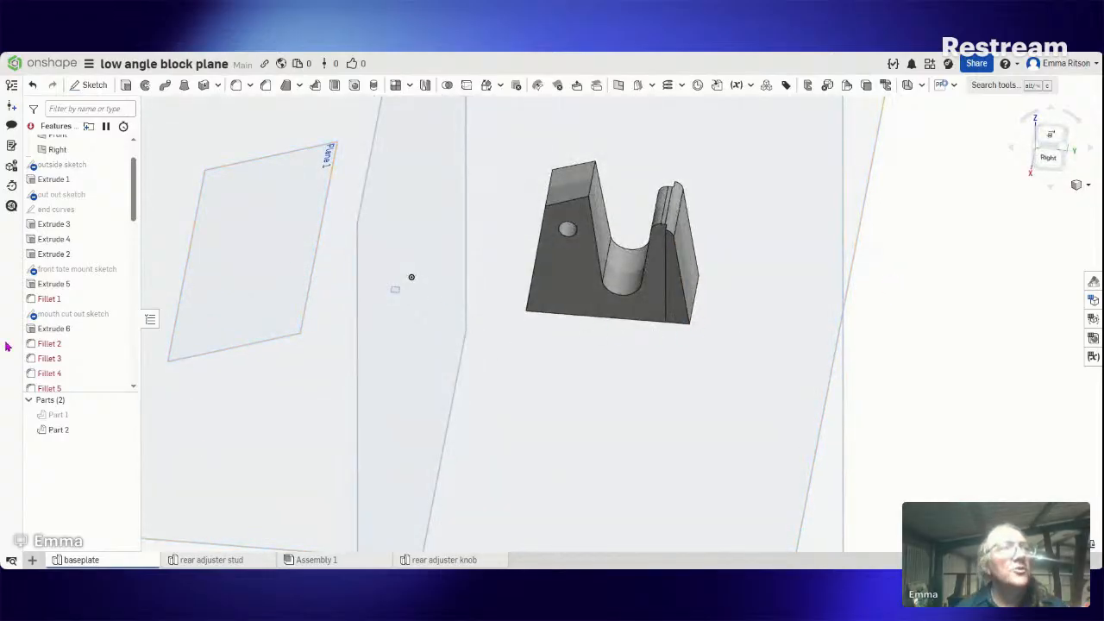
{"action": "scroll", "coordinate": [121, 379], "scroll_direction": "down", "scroll_amount": 3}
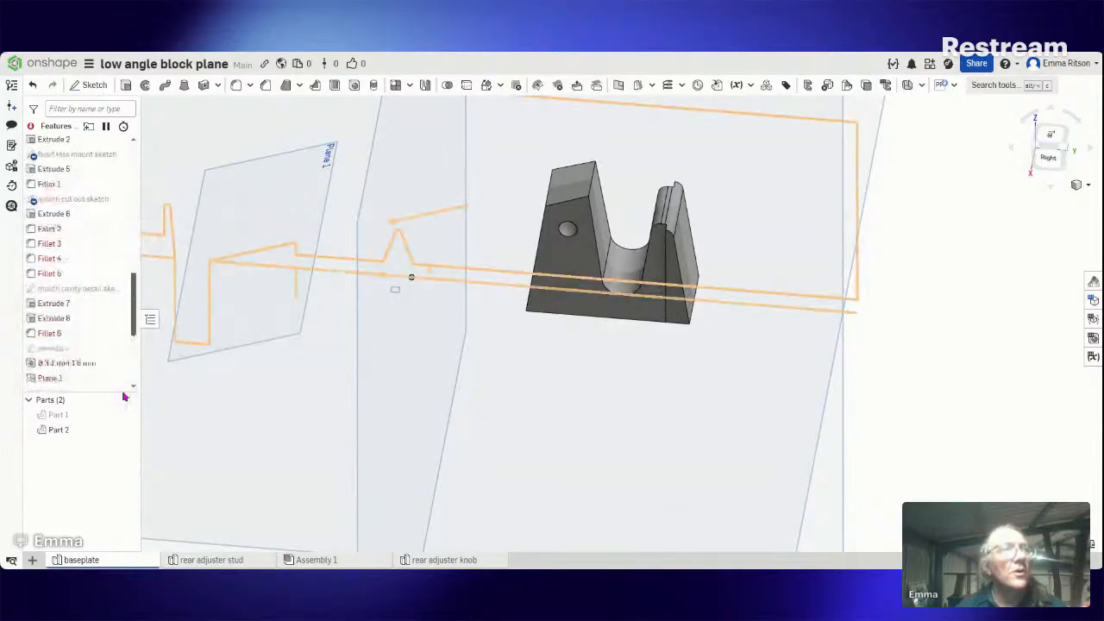
{"action": "scroll", "coordinate": [123, 397], "scroll_direction": "down", "scroll_amount": 5}
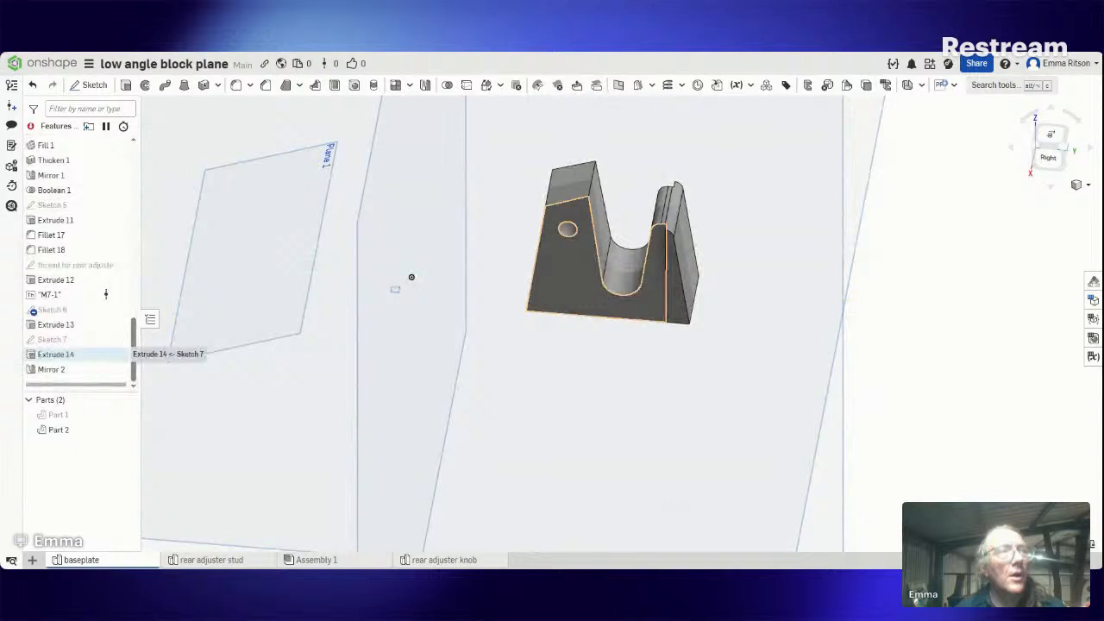
{"action": "right_click", "coordinate": [66, 357]}
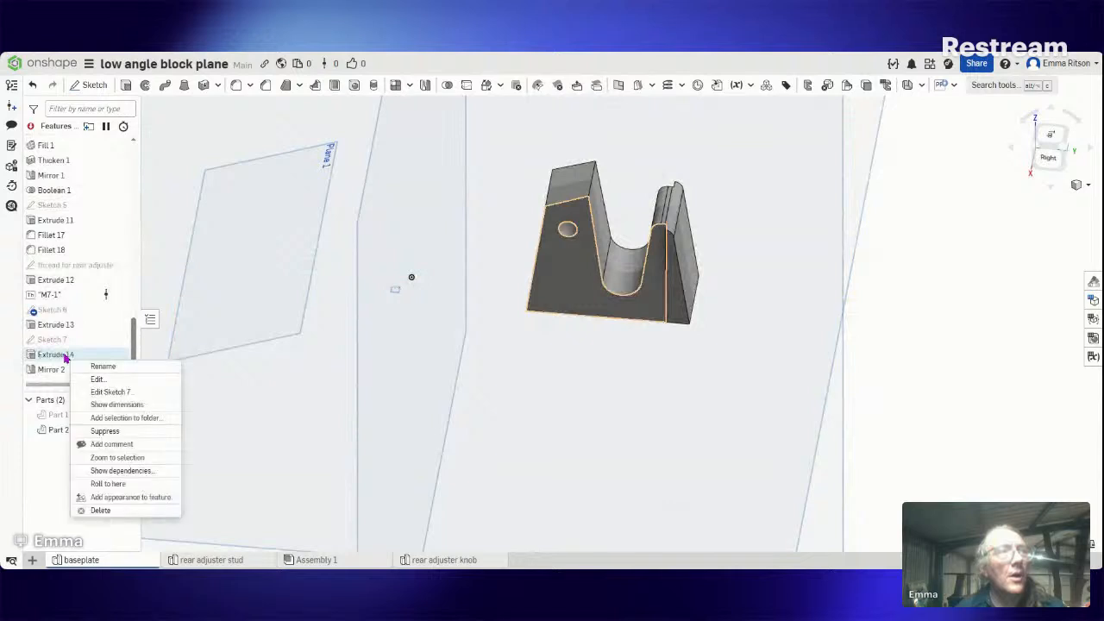
{"action": "left_click", "coordinate": [107, 383]}
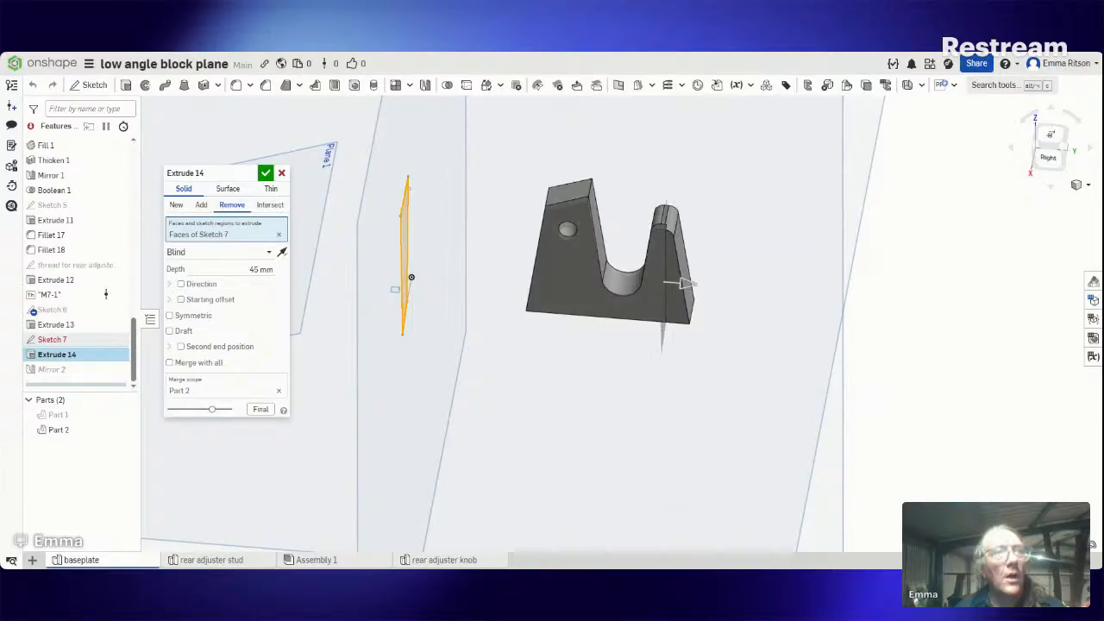
{"action": "left_click", "coordinate": [241, 268]}
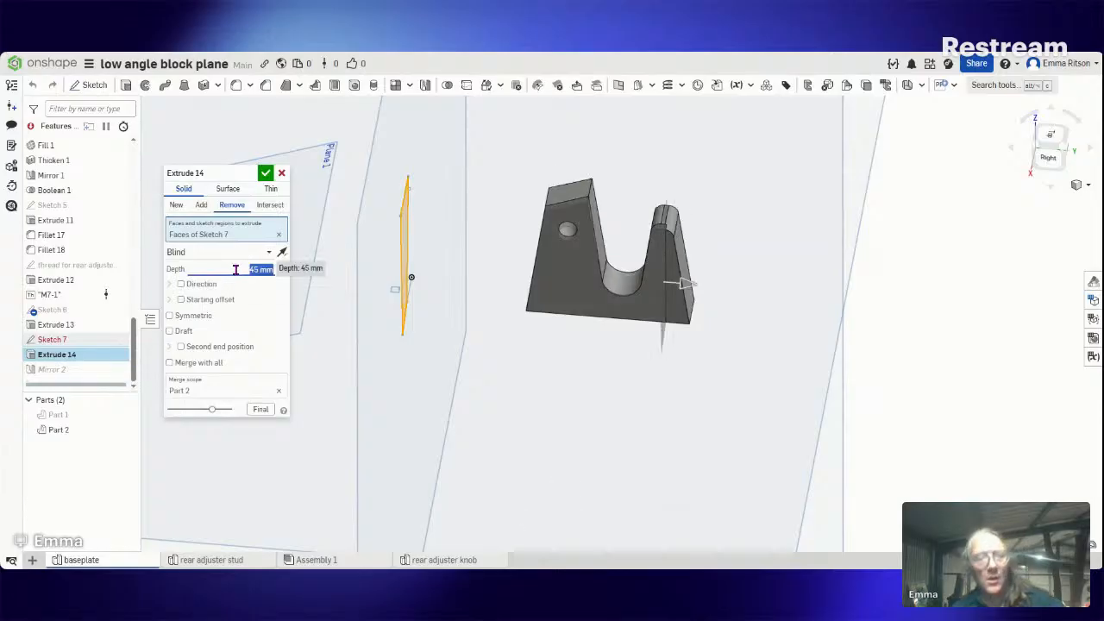
{"action": "type", "text": "50"}
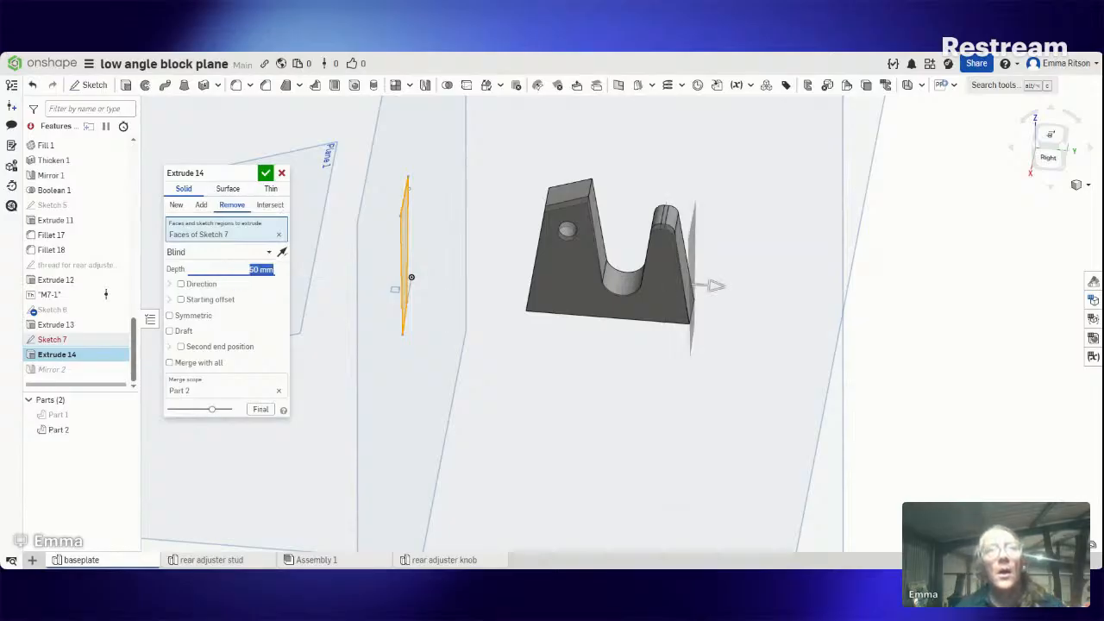
{"action": "right_click_drag", "start_coordinate": [549, 397], "coordinate": [565, 375]}
{"action": "left_click", "coordinate": [264, 179]}
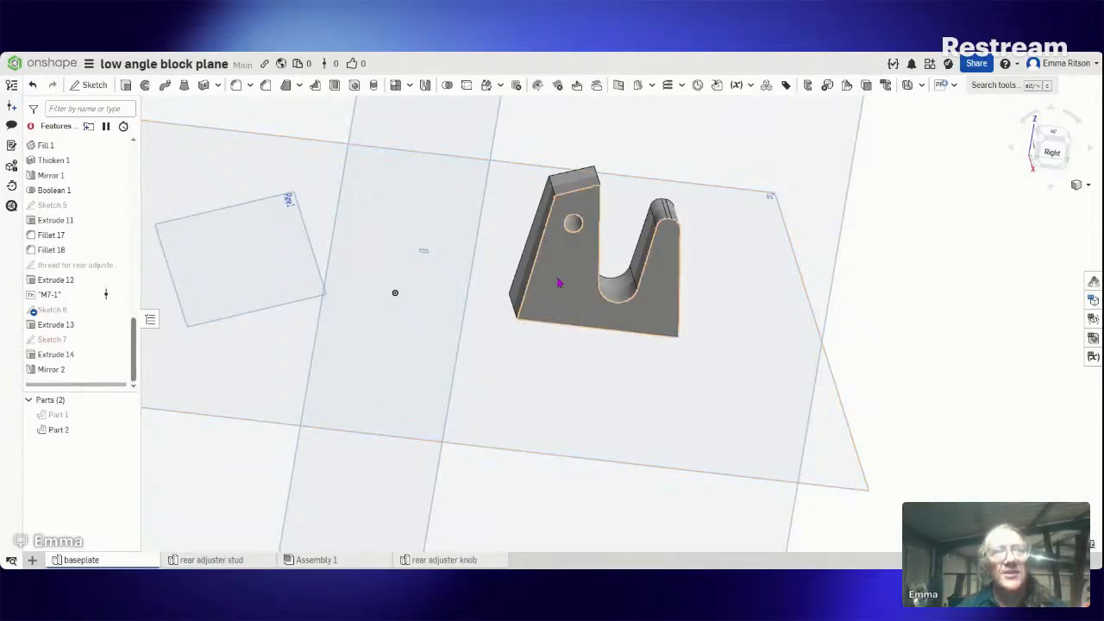
Step: Show the hidden baseplate, Part 1, around the bracket again
{"action": "right_click_drag", "start_coordinate": [613, 368], "coordinate": [584, 375]}
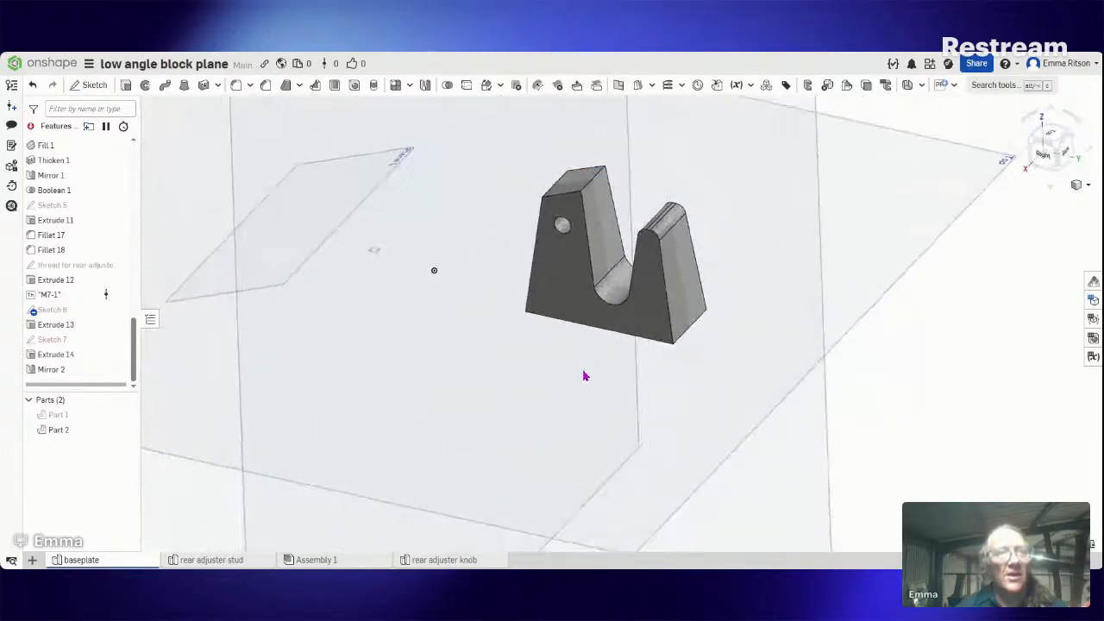
{"action": "left_click", "coordinate": [125, 415]}
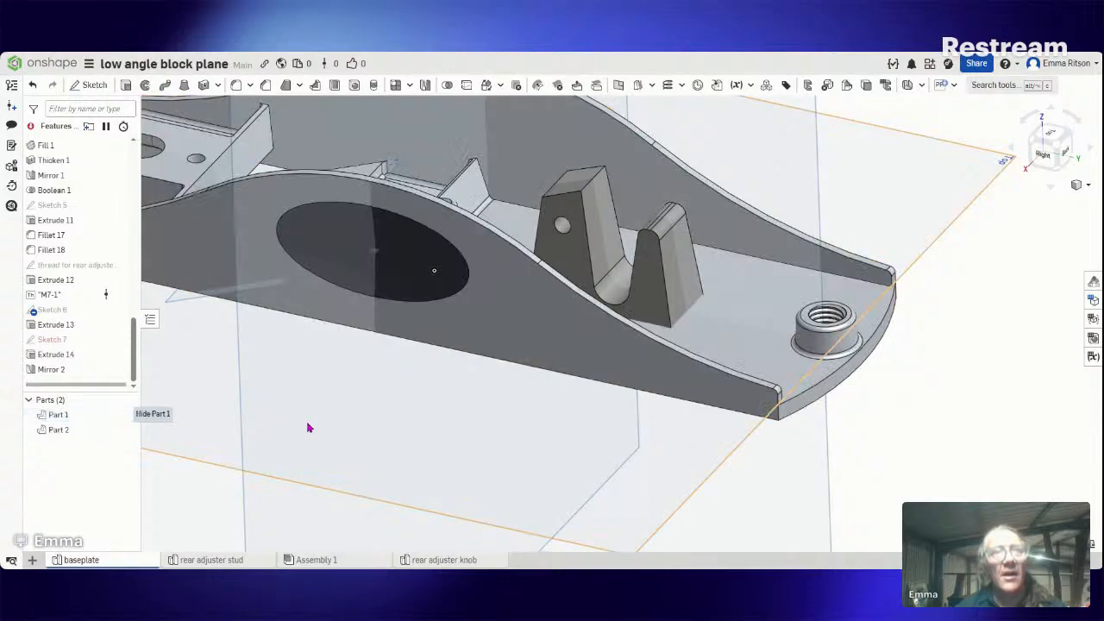
{"action": "right_click_drag", "start_coordinate": [345, 473], "coordinate": [458, 387]}
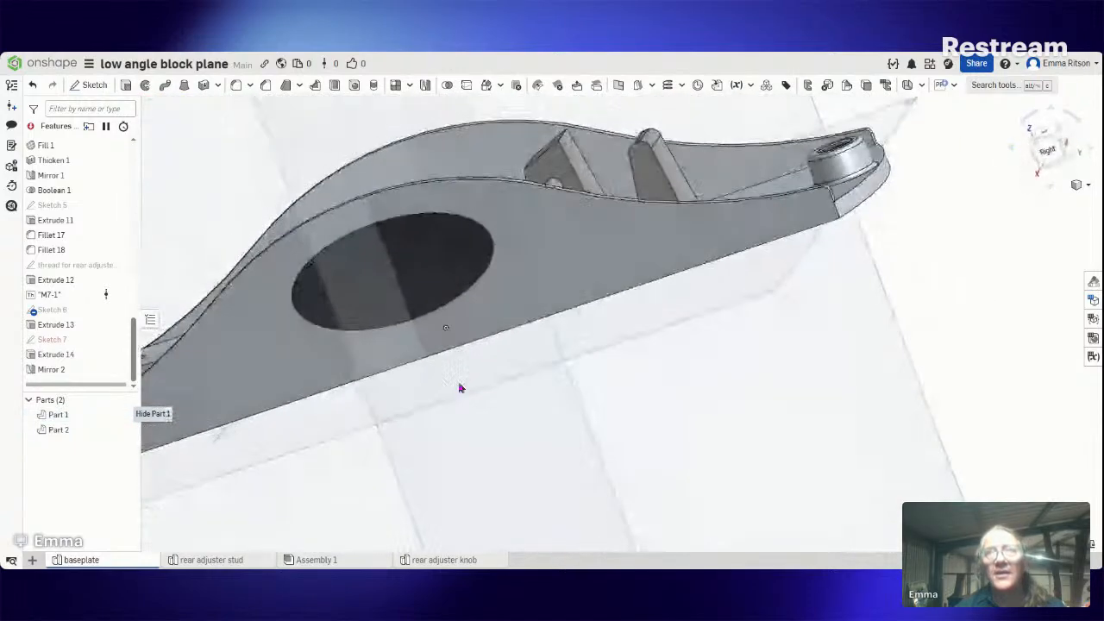
Step: Examine from the side, from above and at an angle how the bracket sits between the baseplate's side walls
{"action": "left_click", "coordinate": [1046, 147]}
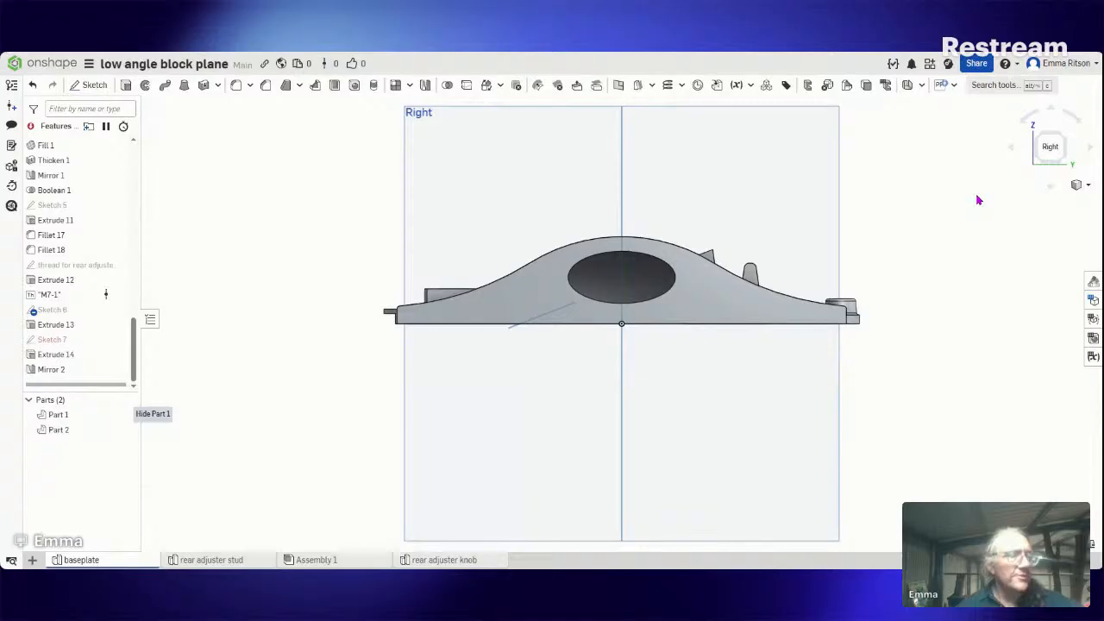
{"action": "right_click_drag", "start_coordinate": [909, 254], "coordinate": [917, 293]}
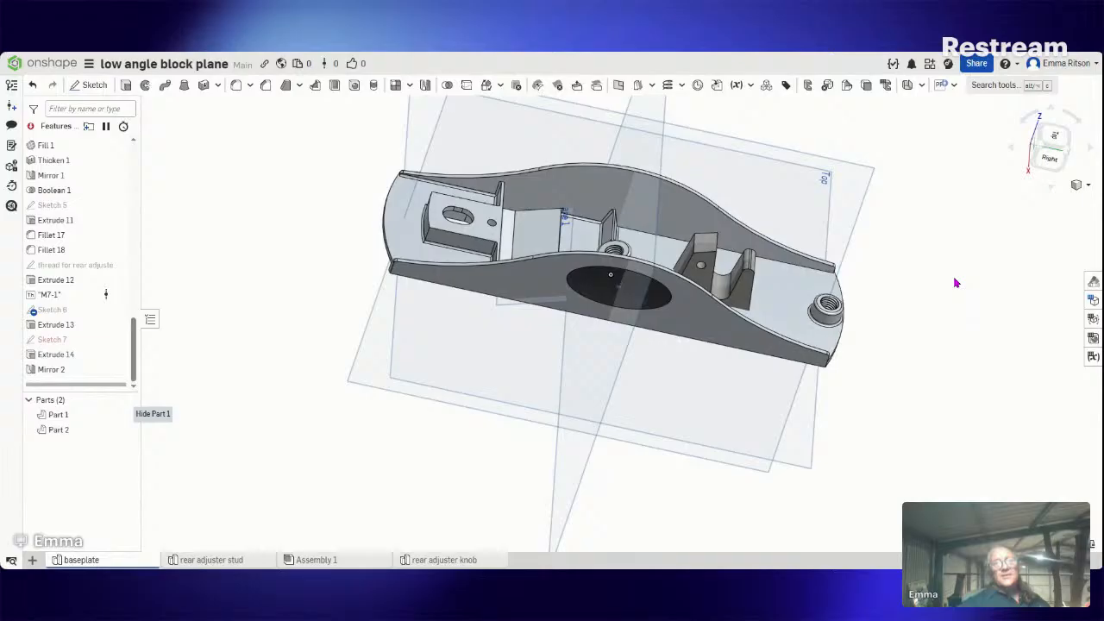
{"action": "right_click_drag", "start_coordinate": [956, 281], "coordinate": [953, 277]}
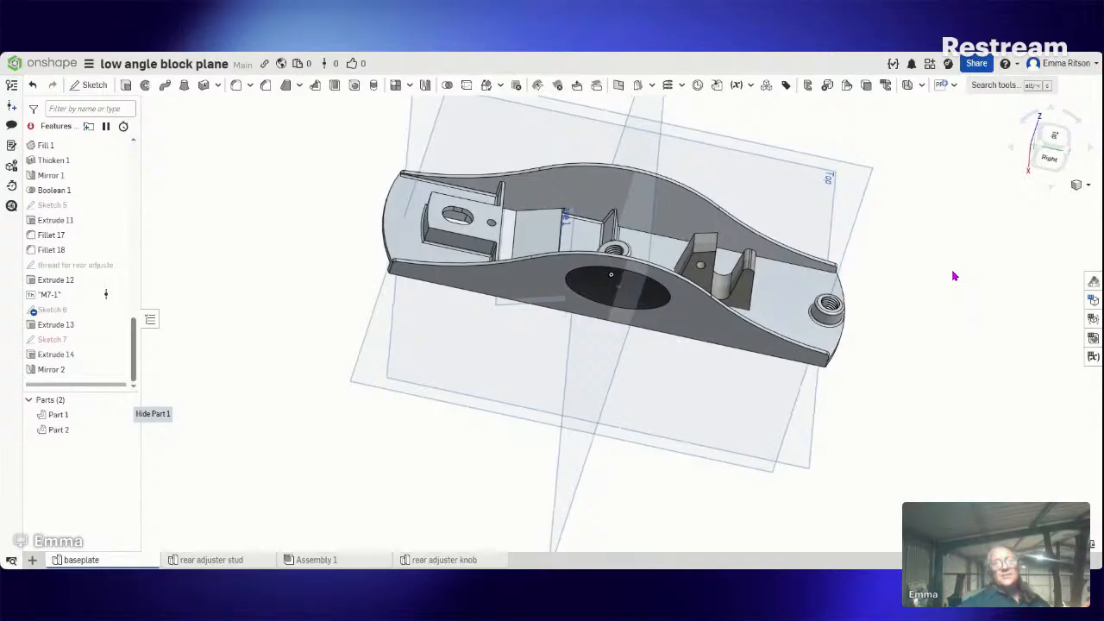
{"action": "right_click_drag", "start_coordinate": [953, 276], "coordinate": [953, 276]}
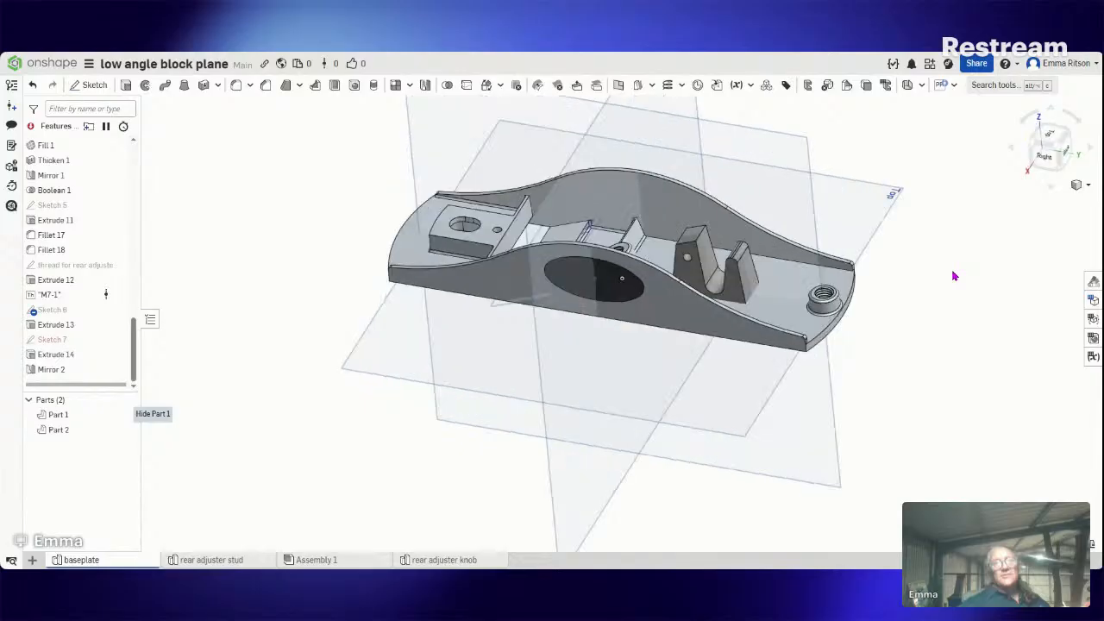
{"action": "right_click_drag", "start_coordinate": [954, 276], "coordinate": [810, 316]}
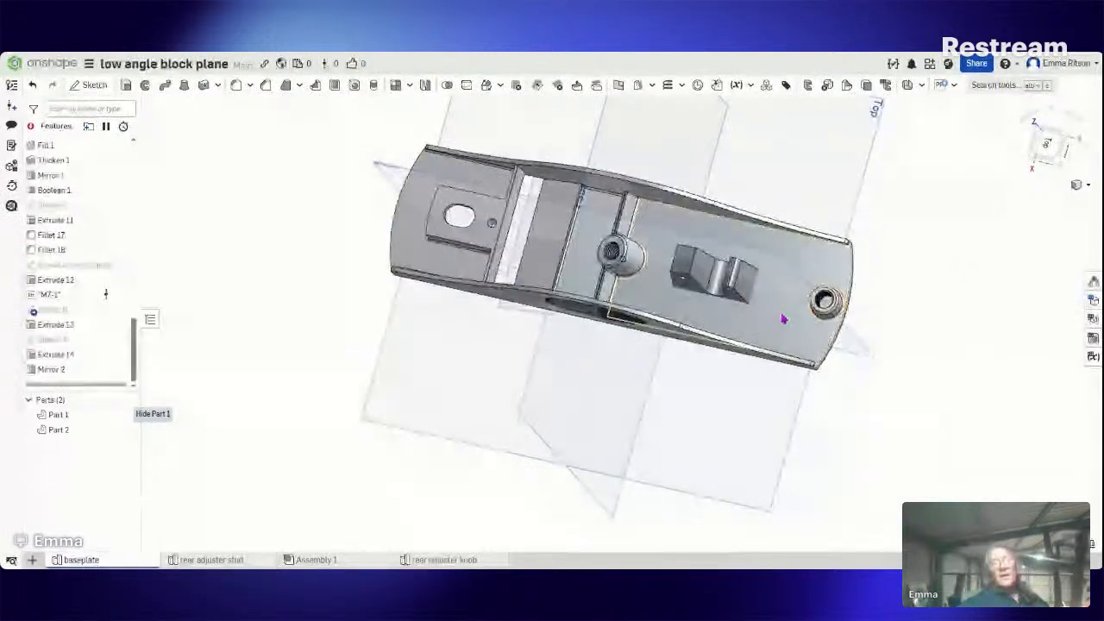
{"action": "right_click_drag", "start_coordinate": [783, 319], "coordinate": [1009, 246]}
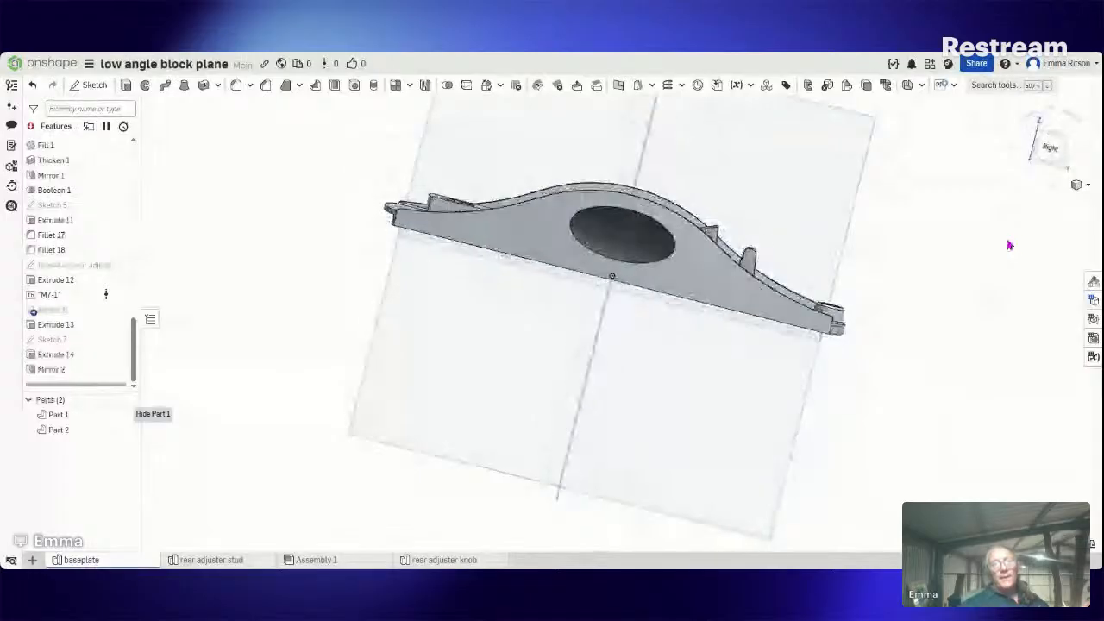
{"action": "left_click", "coordinate": [1050, 147]}
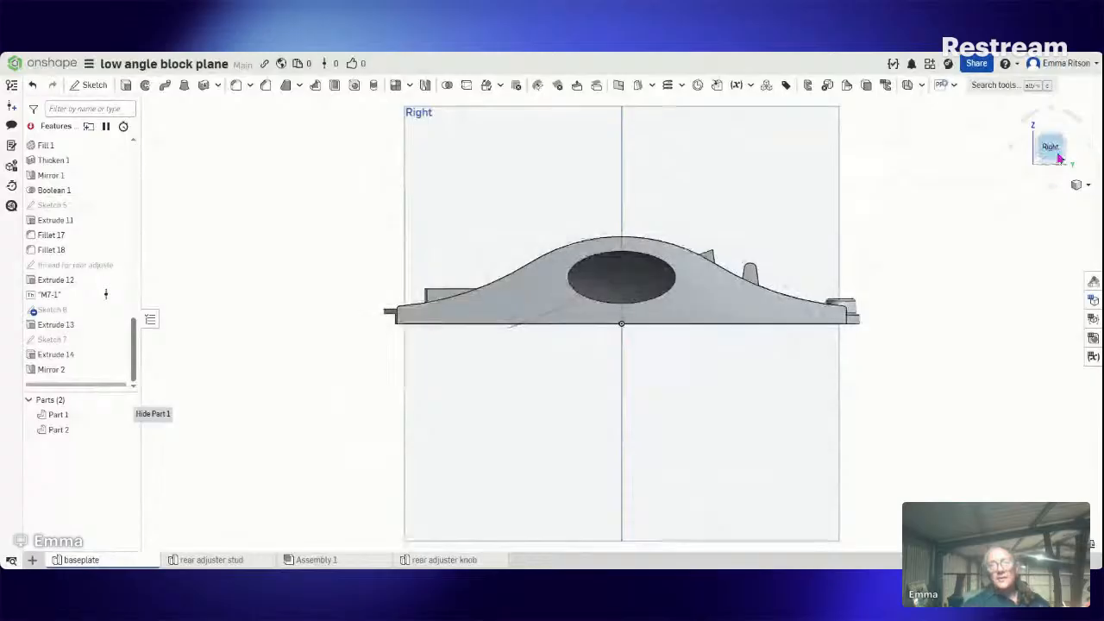
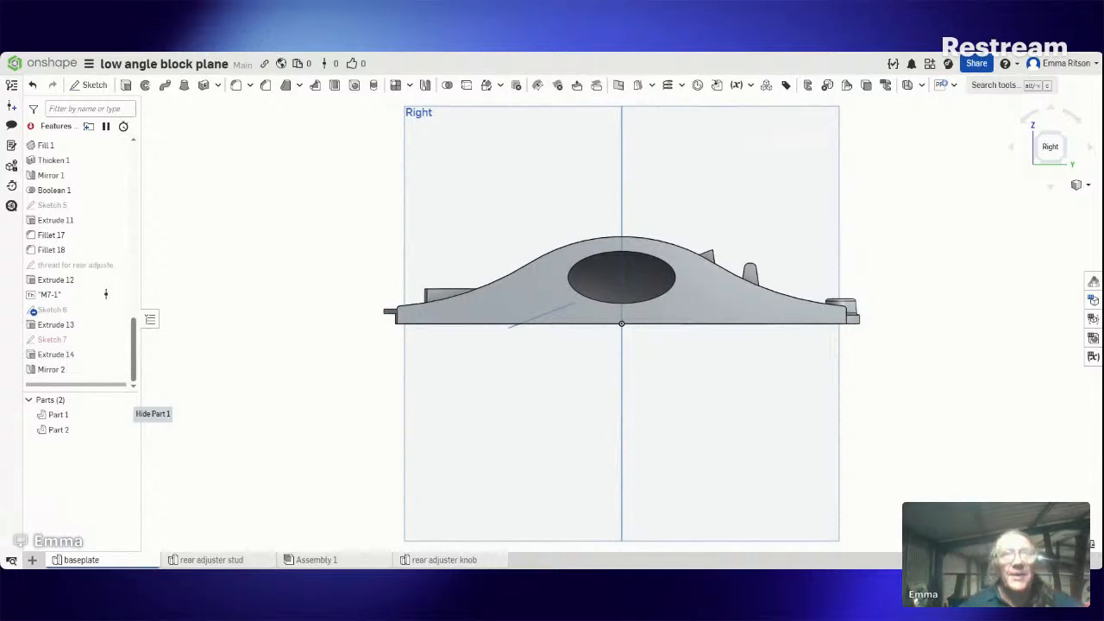
Step: Examine the baseplate with its bracket at several angles, from the right side and from above
{"action": "right_click_drag", "start_coordinate": [909, 257], "coordinate": [910, 324]}
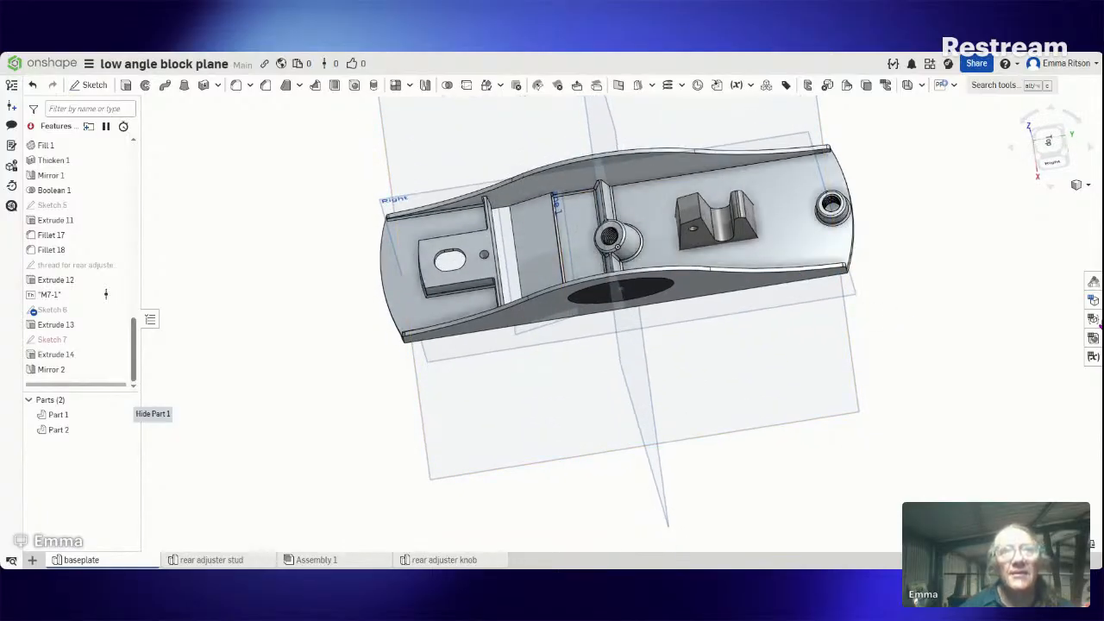
{"action": "right_click_drag", "start_coordinate": [946, 283], "coordinate": [969, 262]}
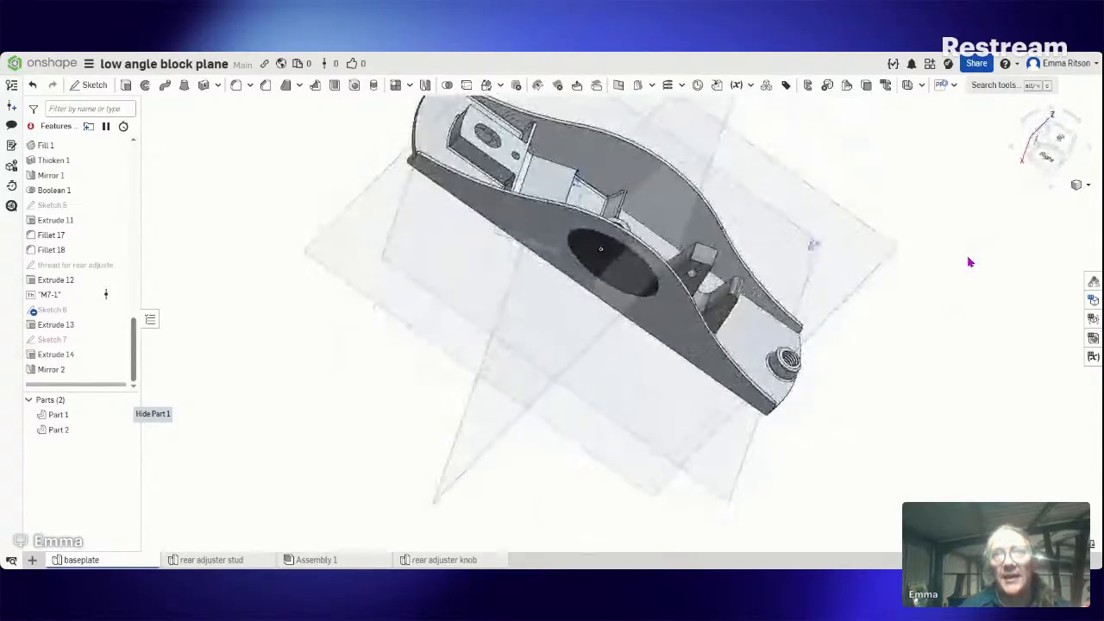
{"action": "left_click", "coordinate": [1047, 162]}
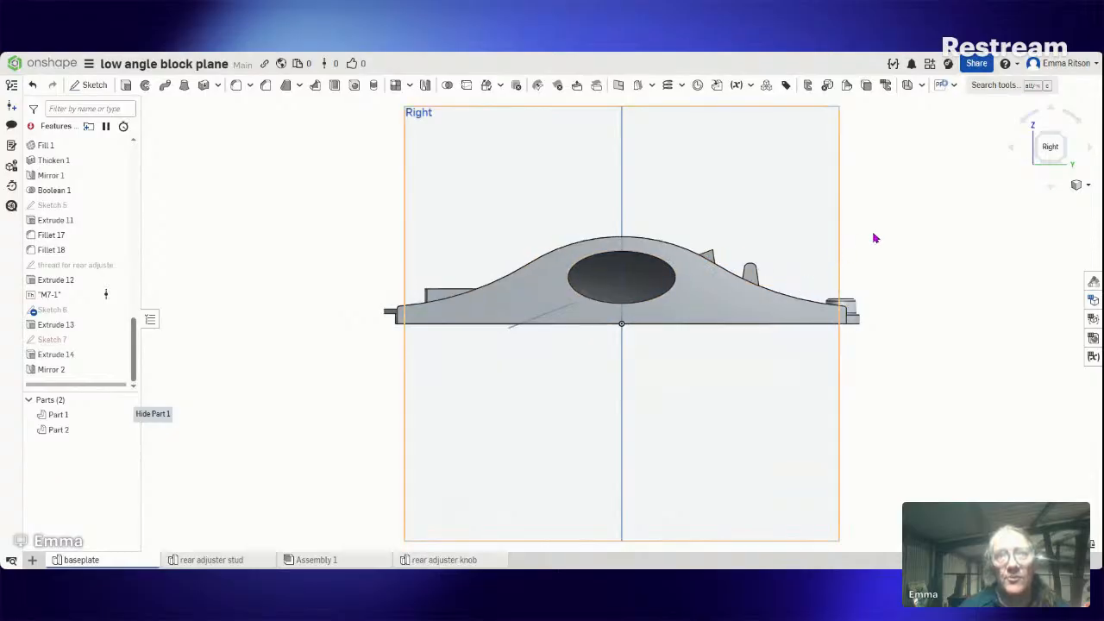
{"action": "right_click_drag", "start_coordinate": [924, 240], "coordinate": [1003, 212]}
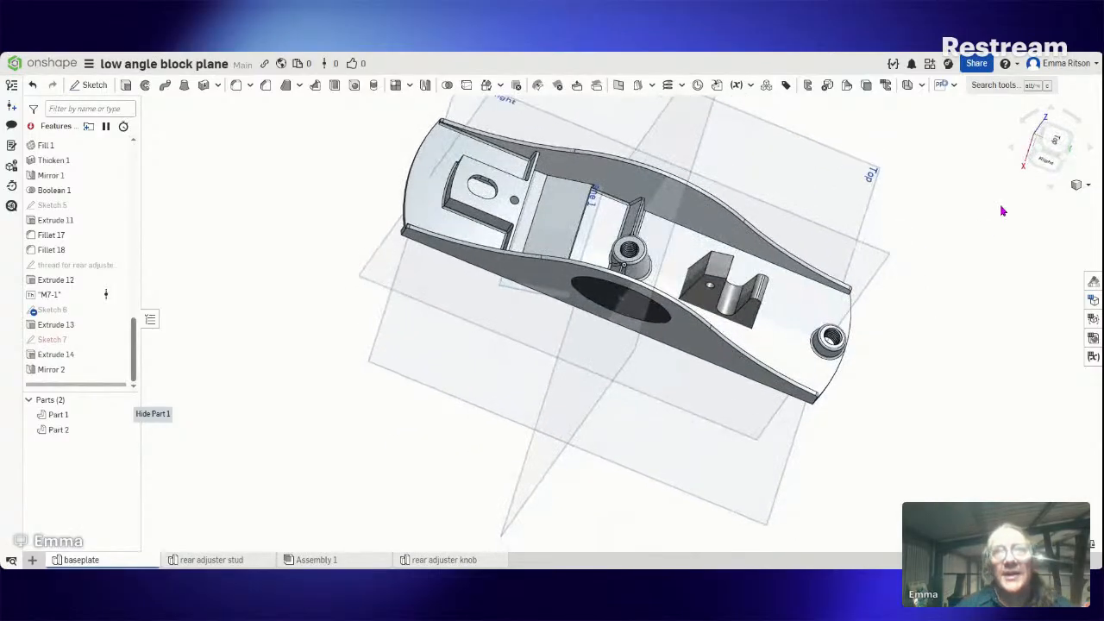
{"action": "left_click", "coordinate": [1055, 142]}
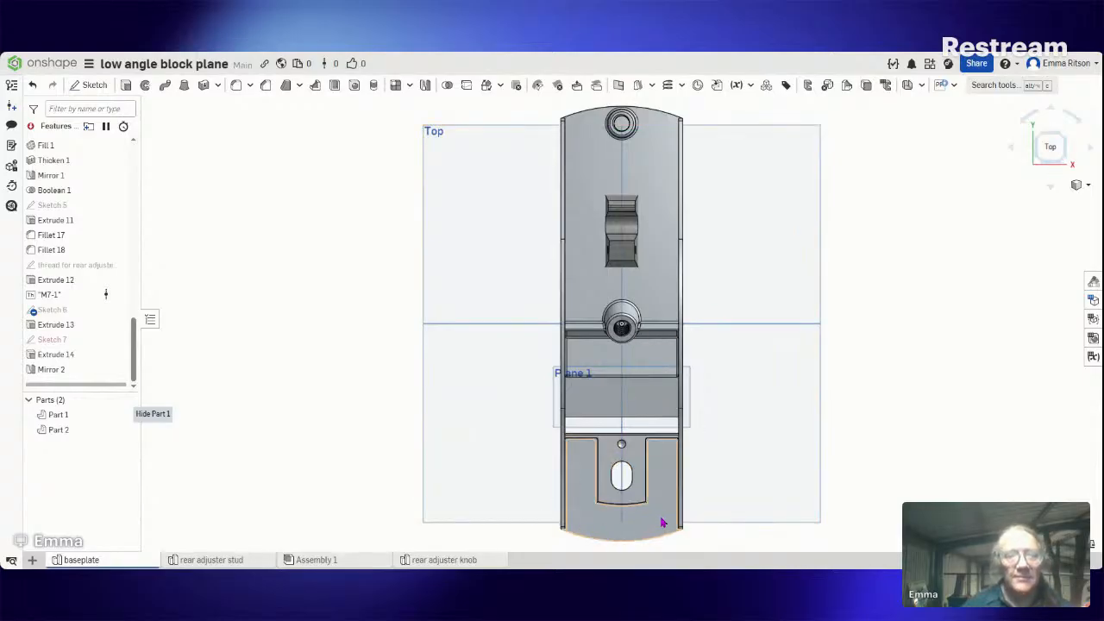
{"action": "right_click_drag", "start_coordinate": [626, 507], "coordinate": [640, 505]}
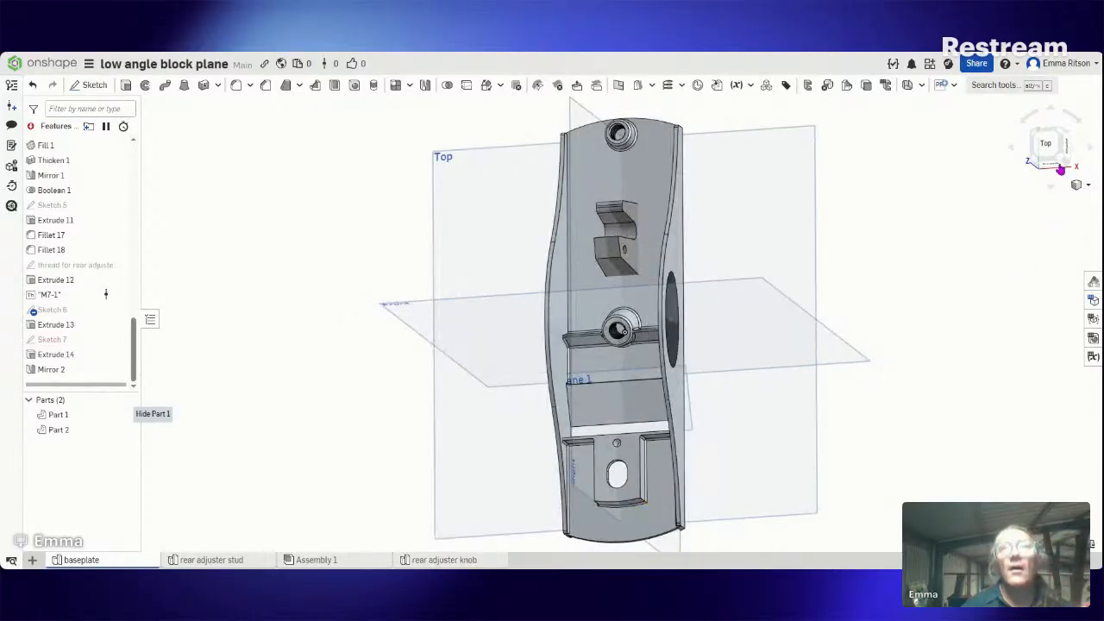
{"action": "left_click", "coordinate": [1051, 152]}
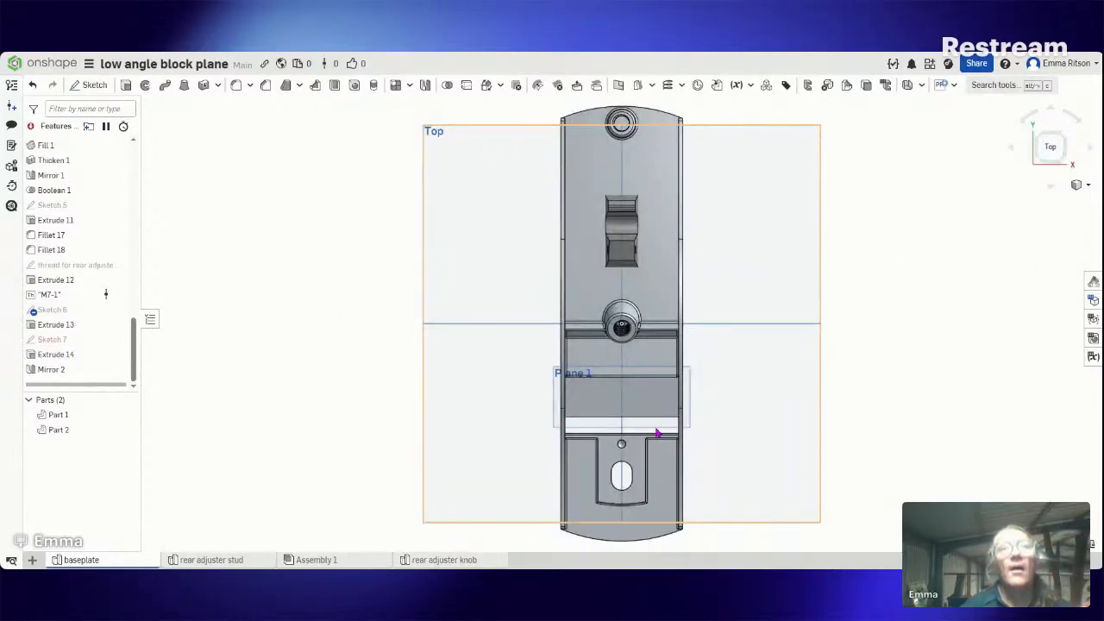
Step: Start a new sketch on the flat floor face surrounding the slotted pad at the baseplate's rounded end
{"action": "scroll", "coordinate": [638, 491], "scroll_direction": "down", "scroll_amount": 4}
{"action": "scroll", "coordinate": [623, 514], "scroll_direction": "up", "scroll_amount": 5}
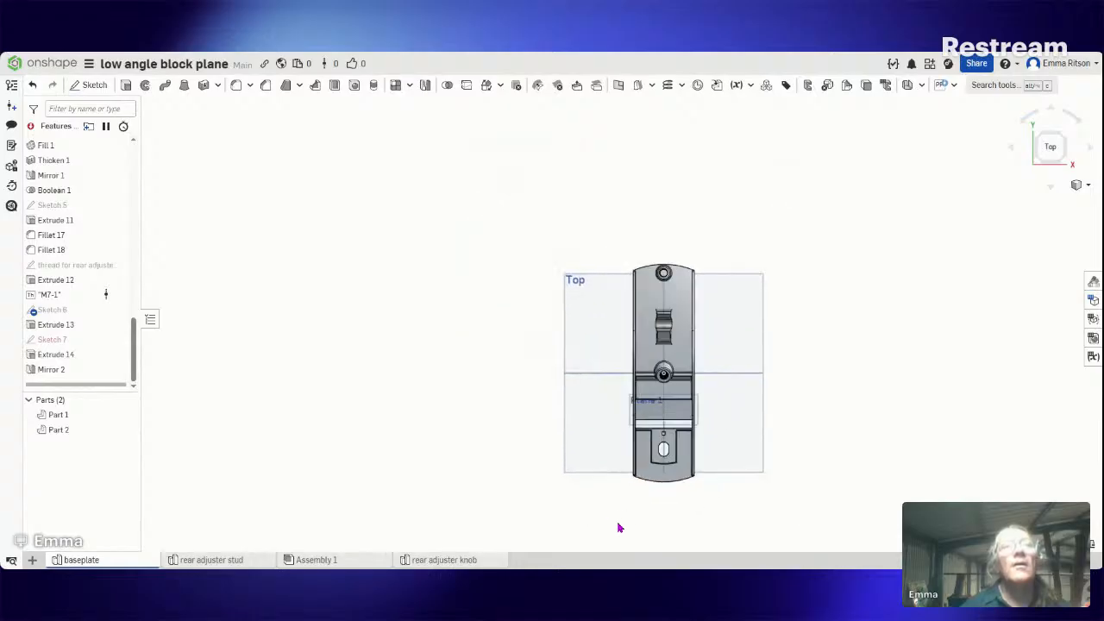
{"action": "scroll", "coordinate": [627, 518], "scroll_direction": "up", "scroll_amount": 3}
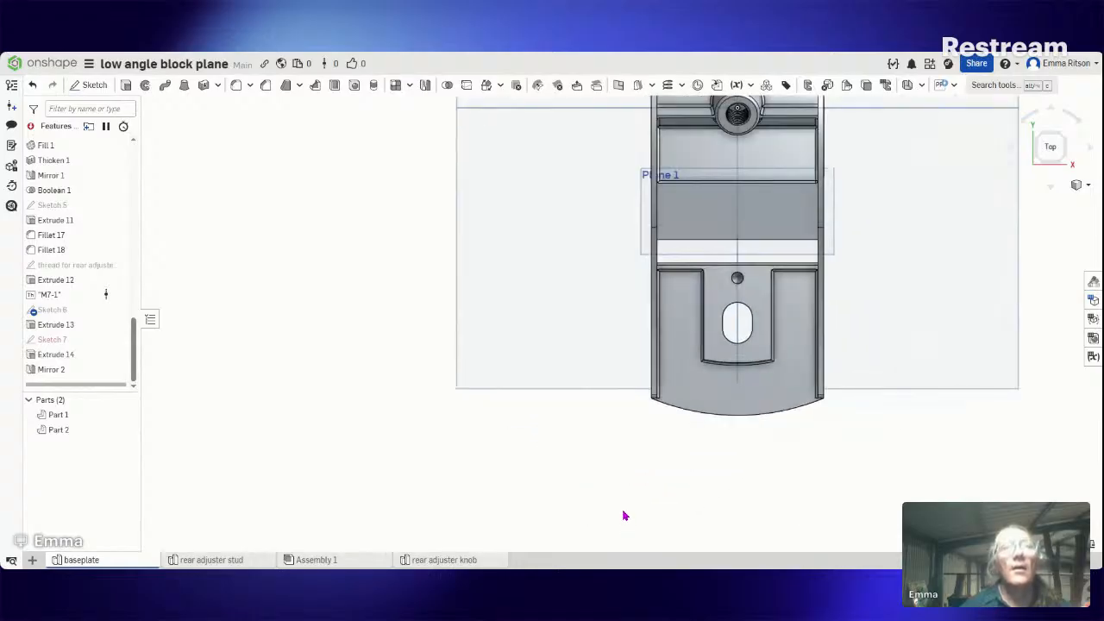
{"action": "scroll", "coordinate": [745, 413], "scroll_direction": "up", "scroll_amount": 6}
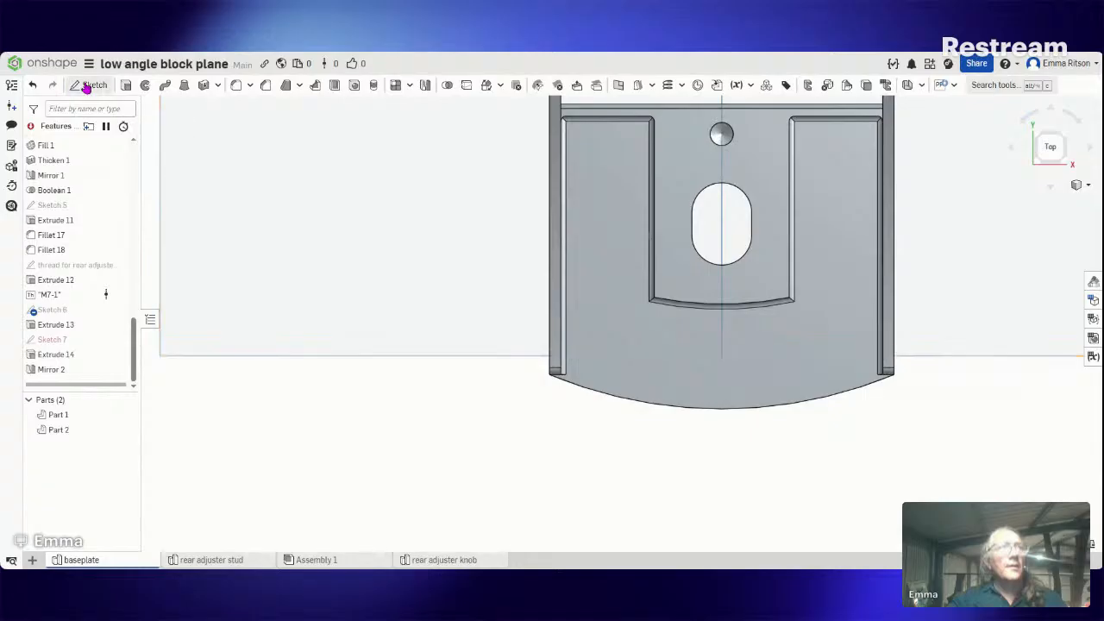
{"action": "left_click", "coordinate": [715, 388]}
{"action": "key", "text": "shift+s"}
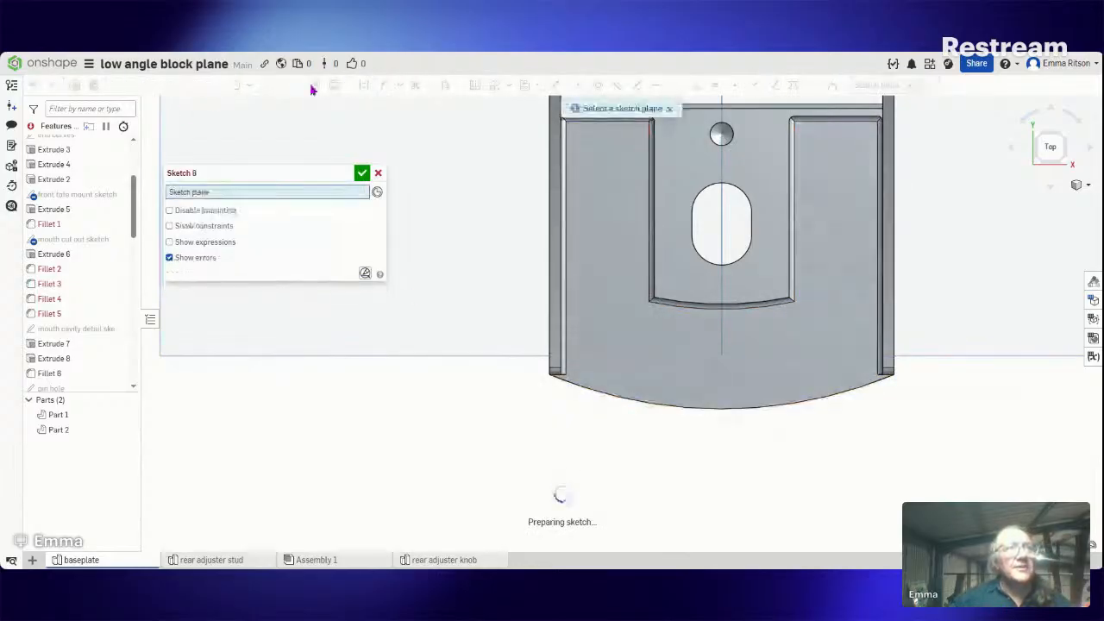
{"action": "left_click", "coordinate": [727, 388]}
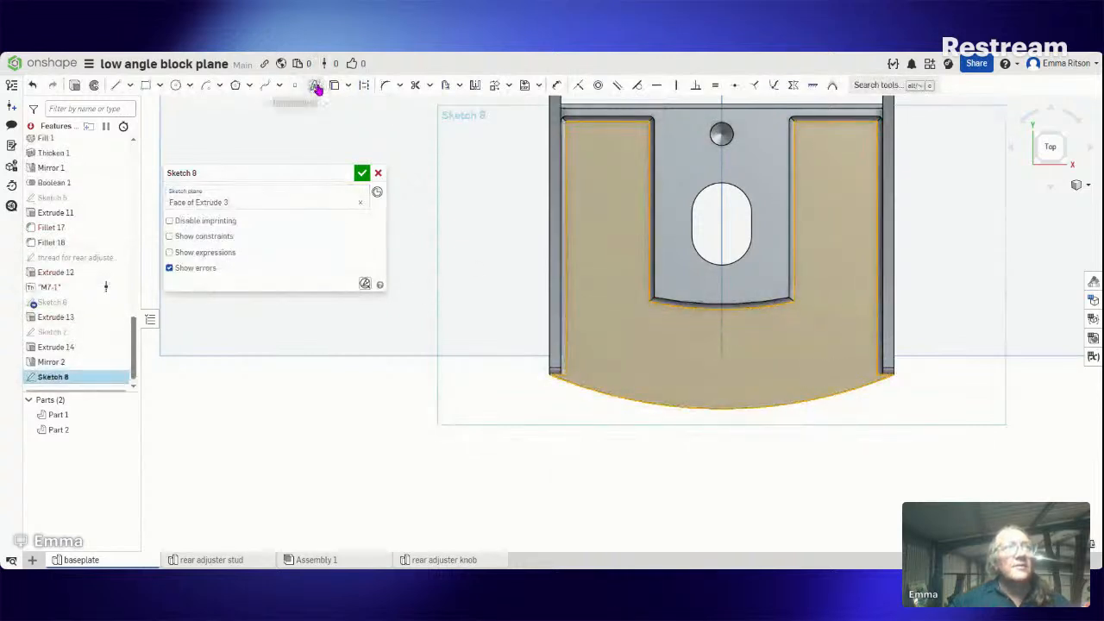
Step: Add the sketch text STANLEY in non-bold Oswald, in a box about 12 mm tall just beyond the baseplate's rounded end
{"action": "left_click", "coordinate": [316, 90]}
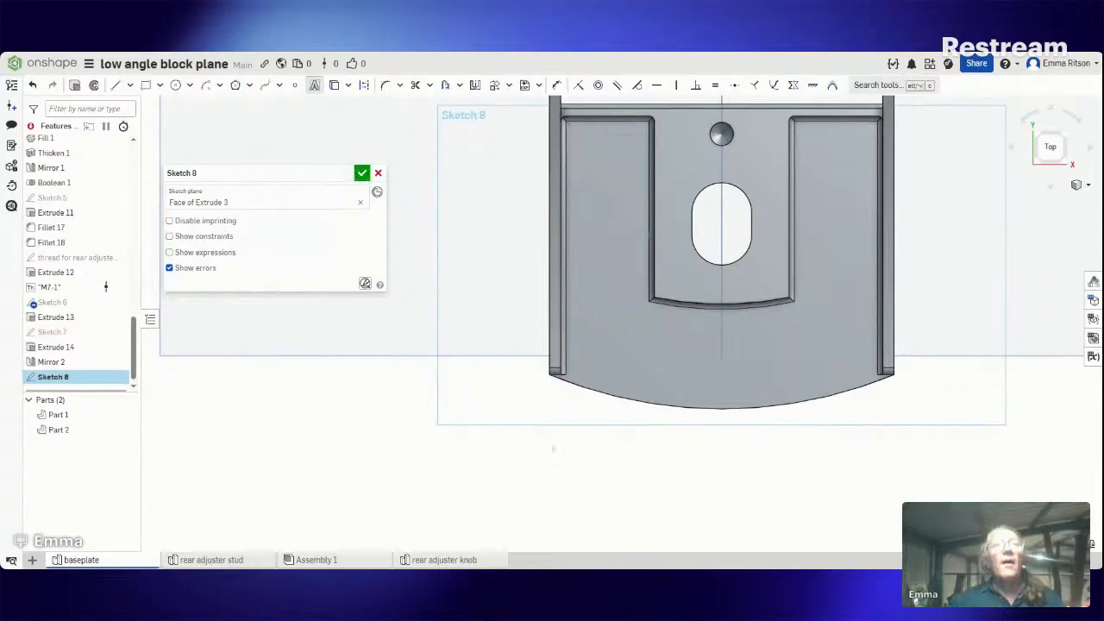
{"action": "left_click", "coordinate": [552, 447]}
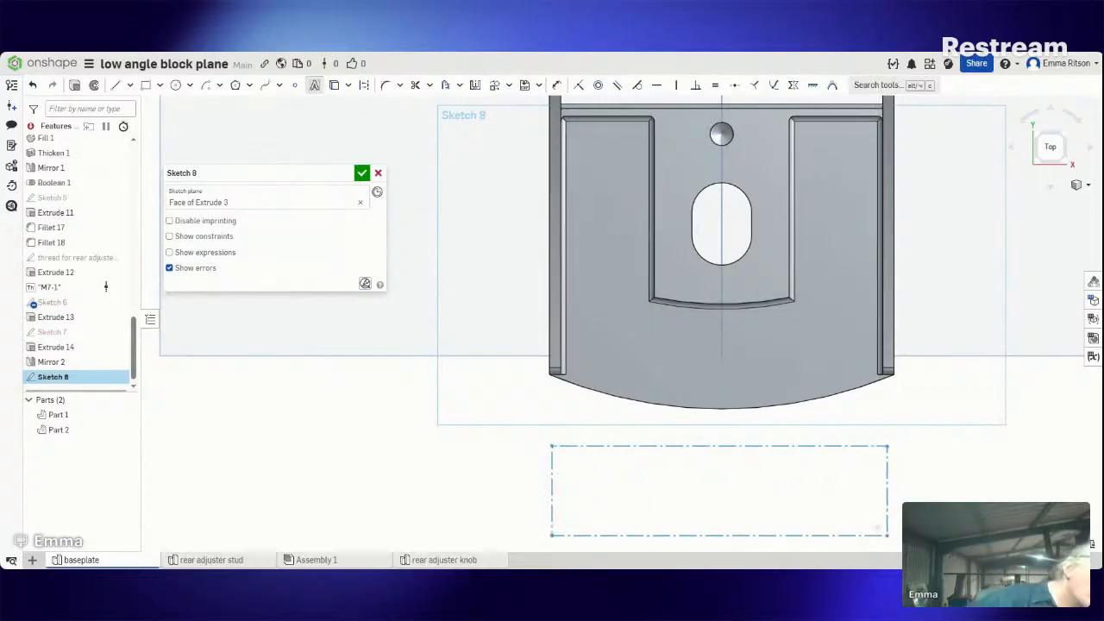
{"action": "left_click", "coordinate": [887, 535]}
{"action": "left_click", "coordinate": [675, 195]}
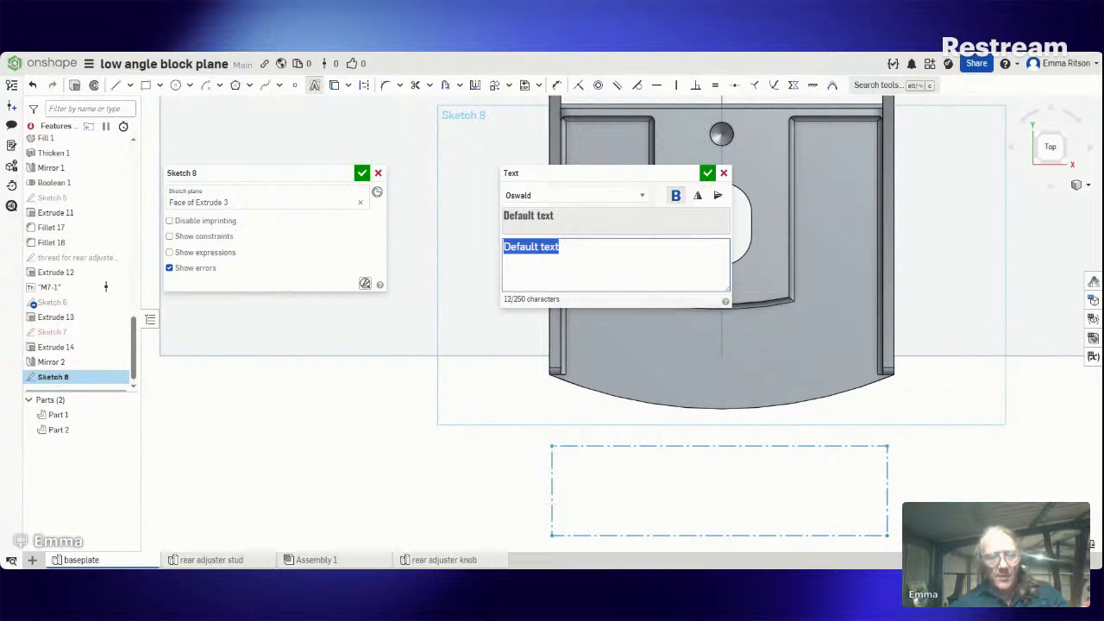
{"action": "type", "text": "STANL"}
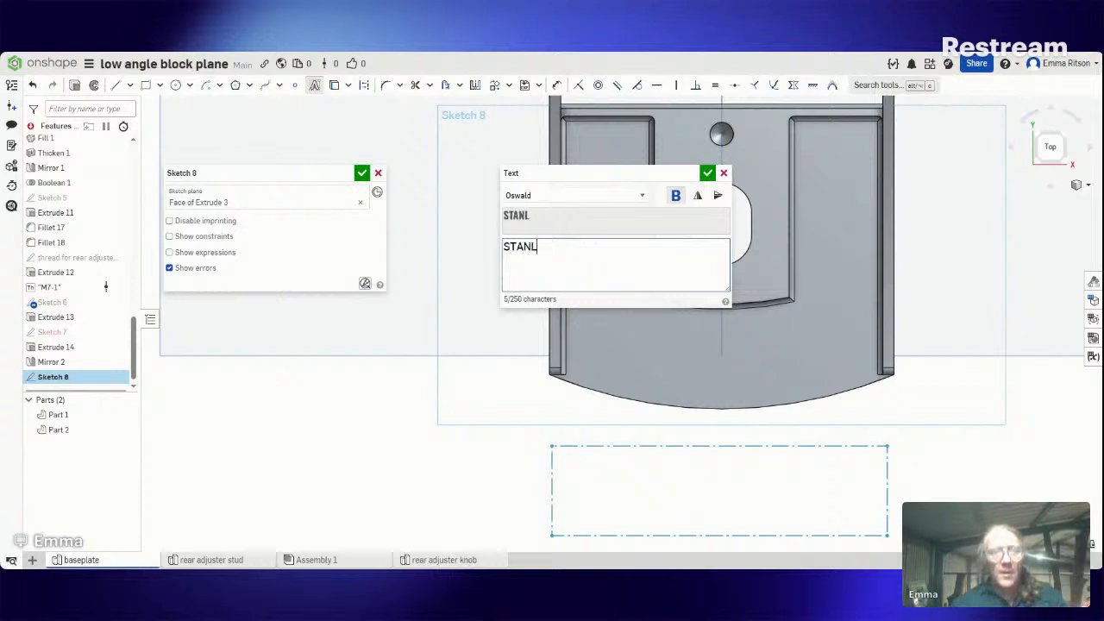
{"action": "type", "text": "E"}
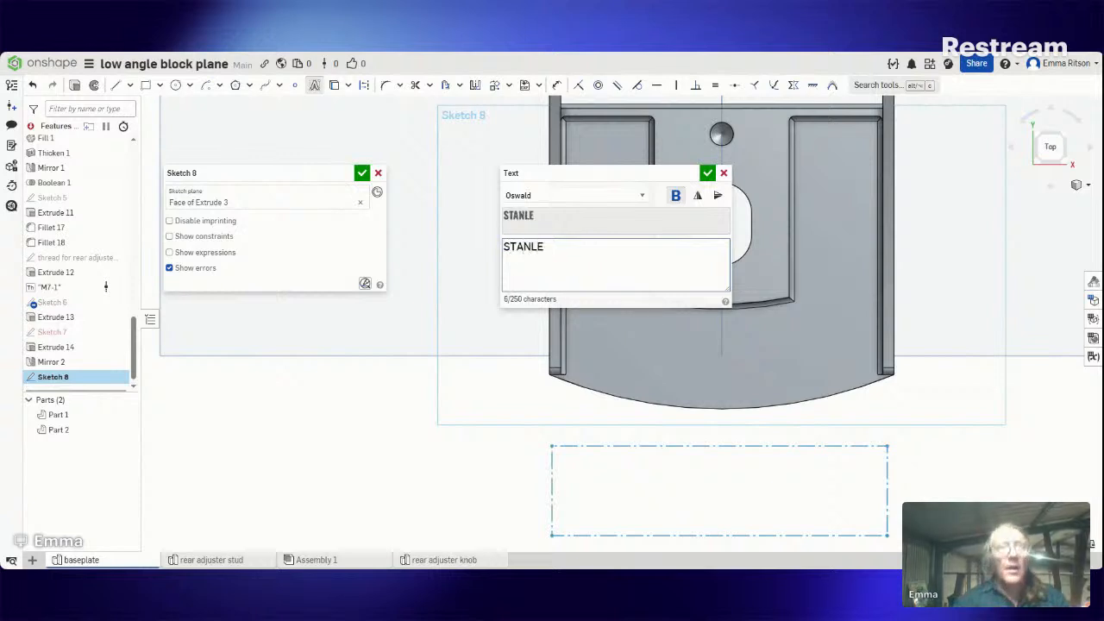
{"action": "type", "text": "Y"}
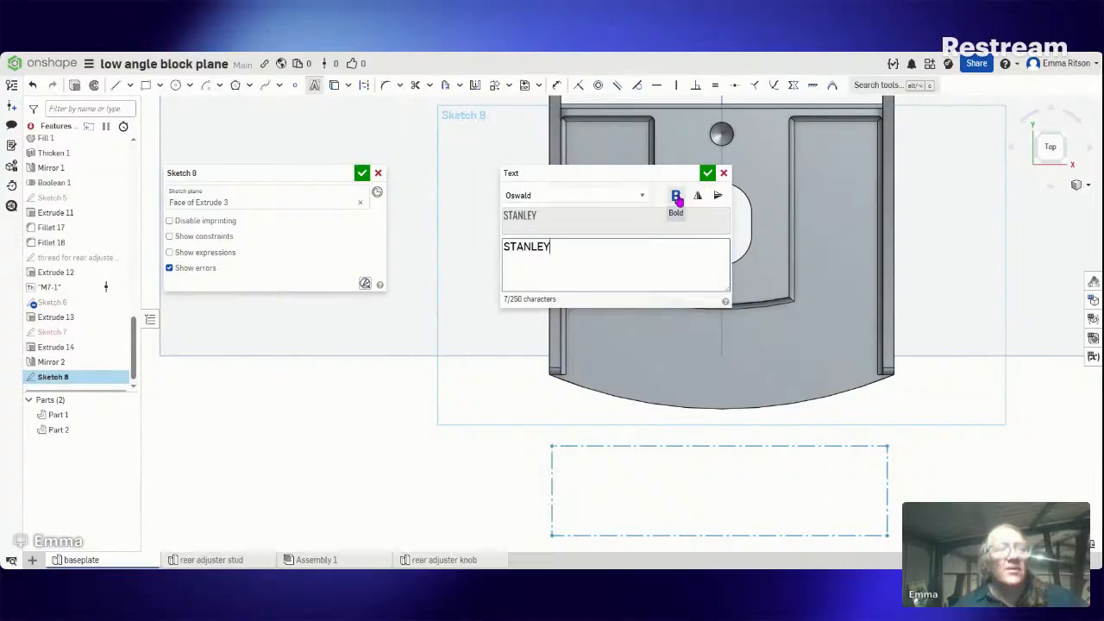
{"action": "left_click", "coordinate": [676, 196]}
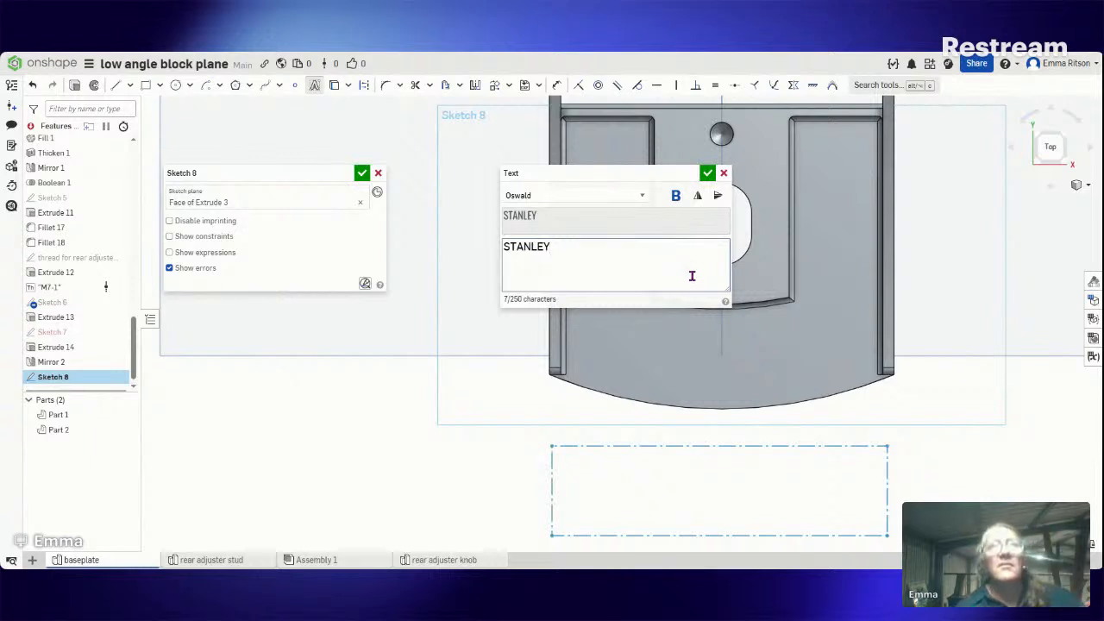
{"action": "left_click", "coordinate": [709, 174]}
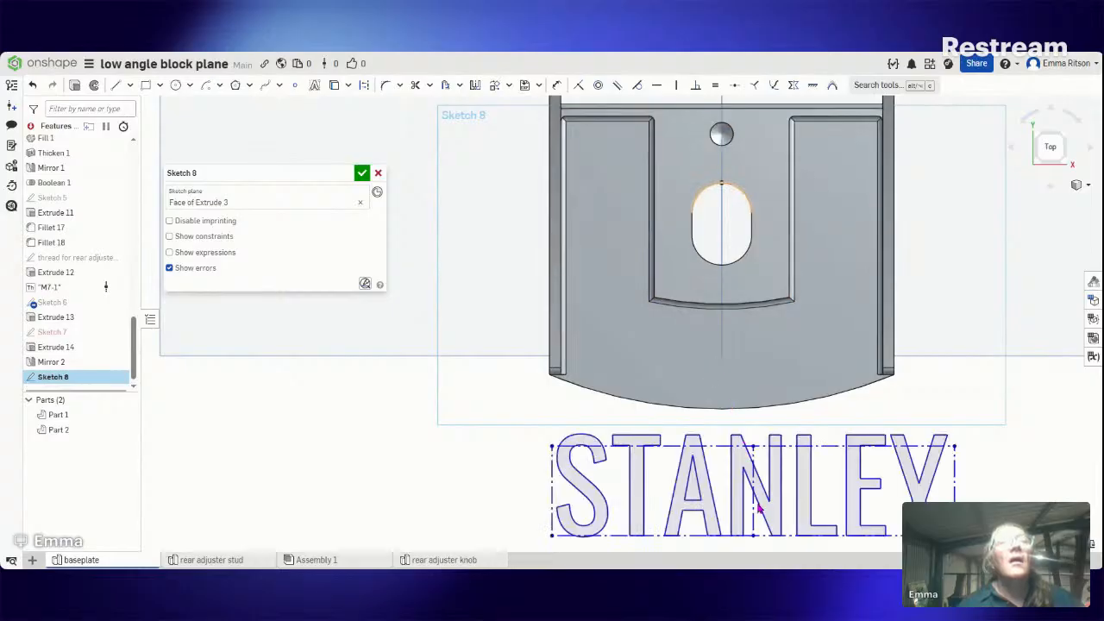
Step: Dimension the height of the STANLEY text box to 6 mm
{"action": "scroll", "coordinate": [828, 504], "scroll_direction": "down", "scroll_amount": 3}
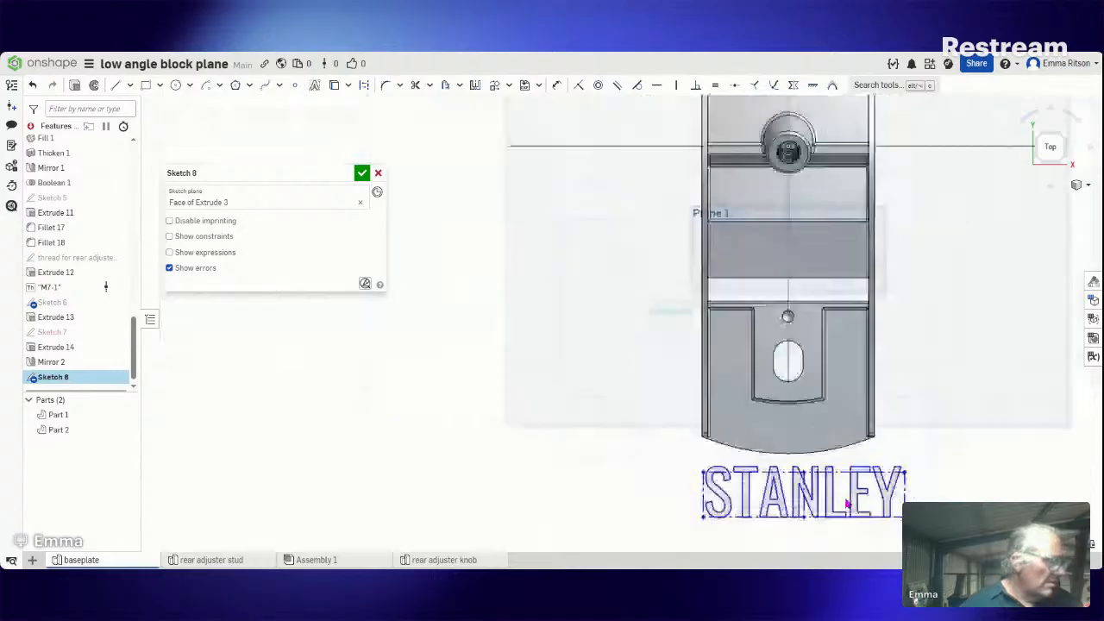
{"action": "scroll", "coordinate": [848, 506], "scroll_direction": "up", "scroll_amount": 3}
{"action": "scroll", "coordinate": [835, 490], "scroll_direction": "up", "scroll_amount": 2}
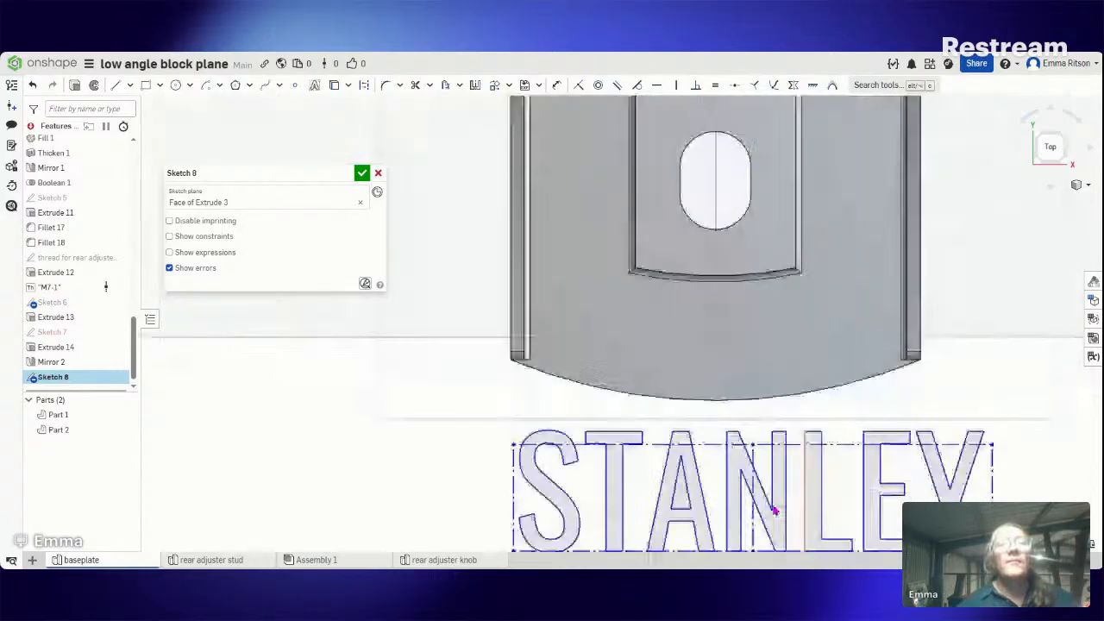
{"action": "scroll", "coordinate": [802, 523], "scroll_direction": "down", "scroll_amount": 3}
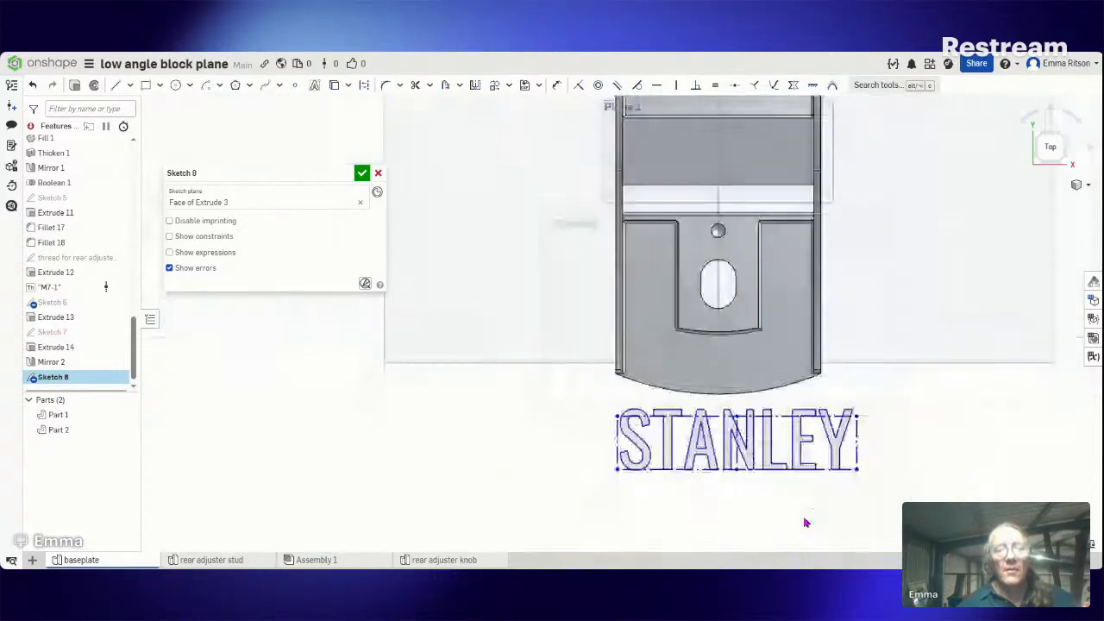
{"action": "scroll", "coordinate": [802, 523], "scroll_direction": "up", "scroll_amount": 4}
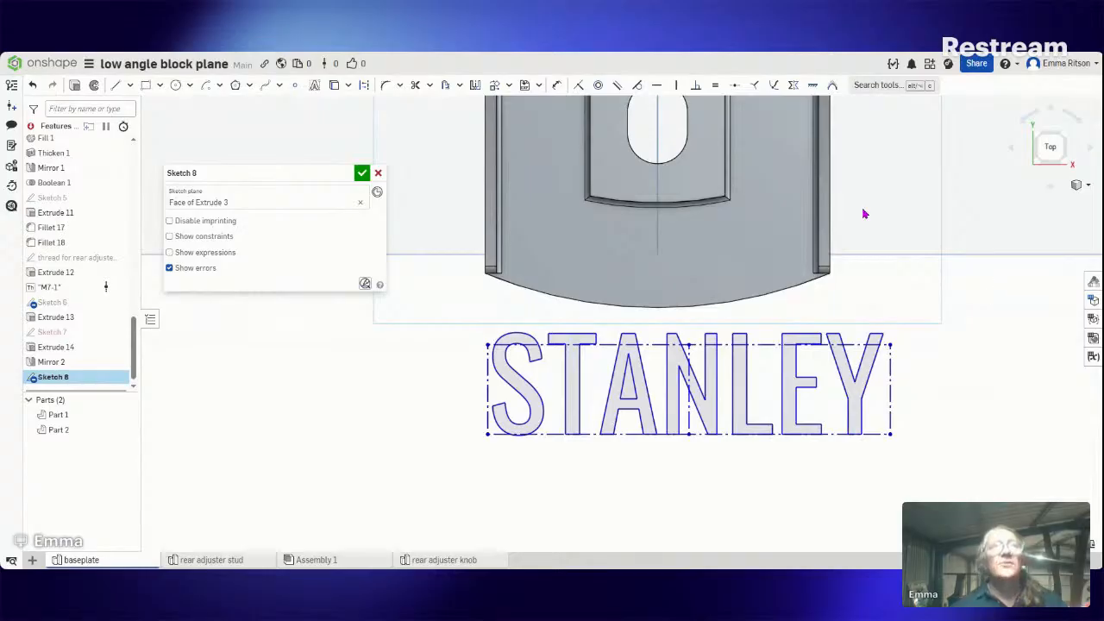
{"action": "left_click", "coordinate": [558, 85]}
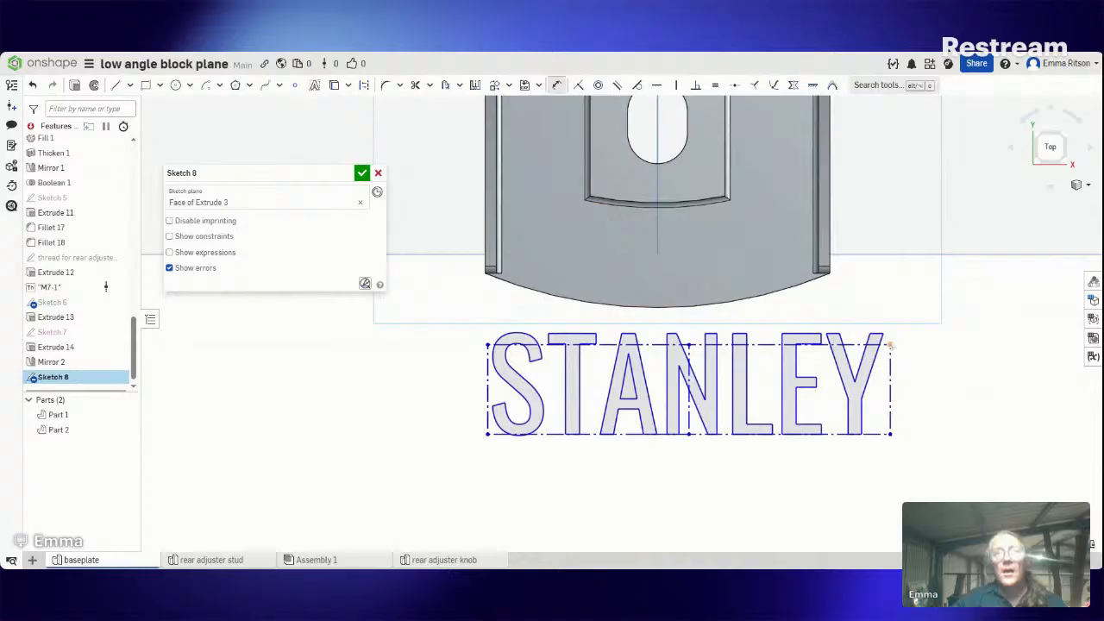
{"action": "left_click", "coordinate": [890, 388]}
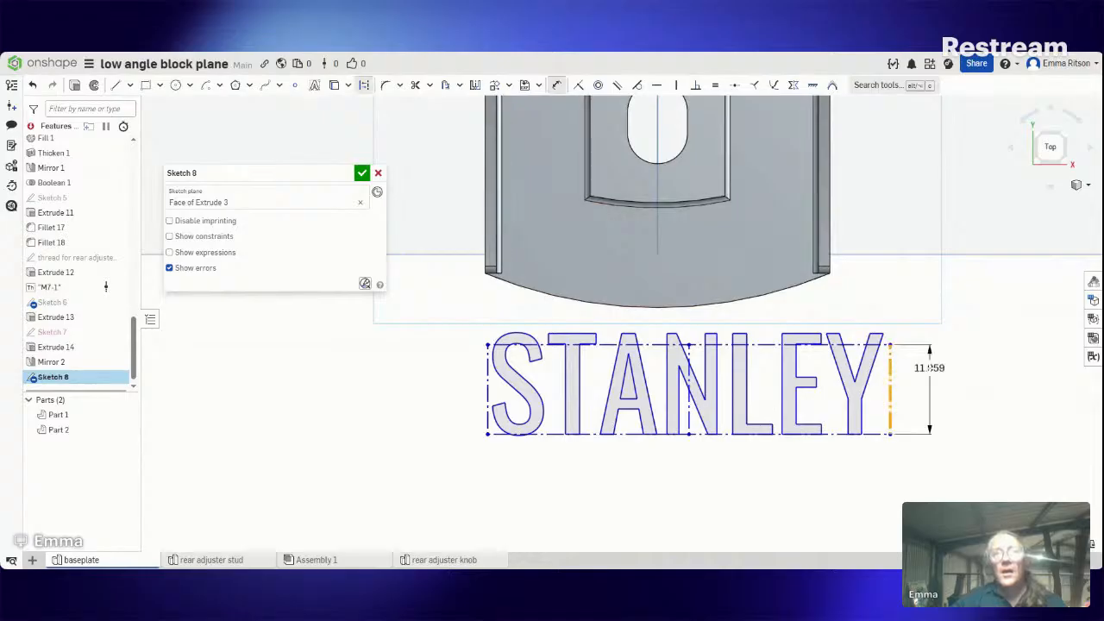
{"action": "left_click", "coordinate": [934, 369]}
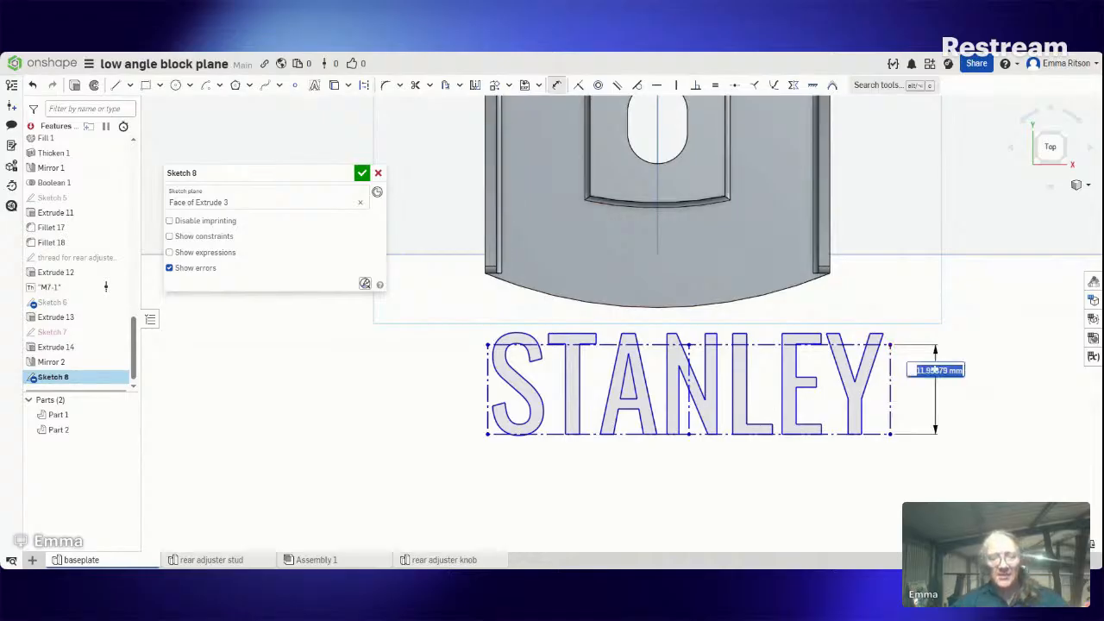
{"action": "type", "text": "6"}
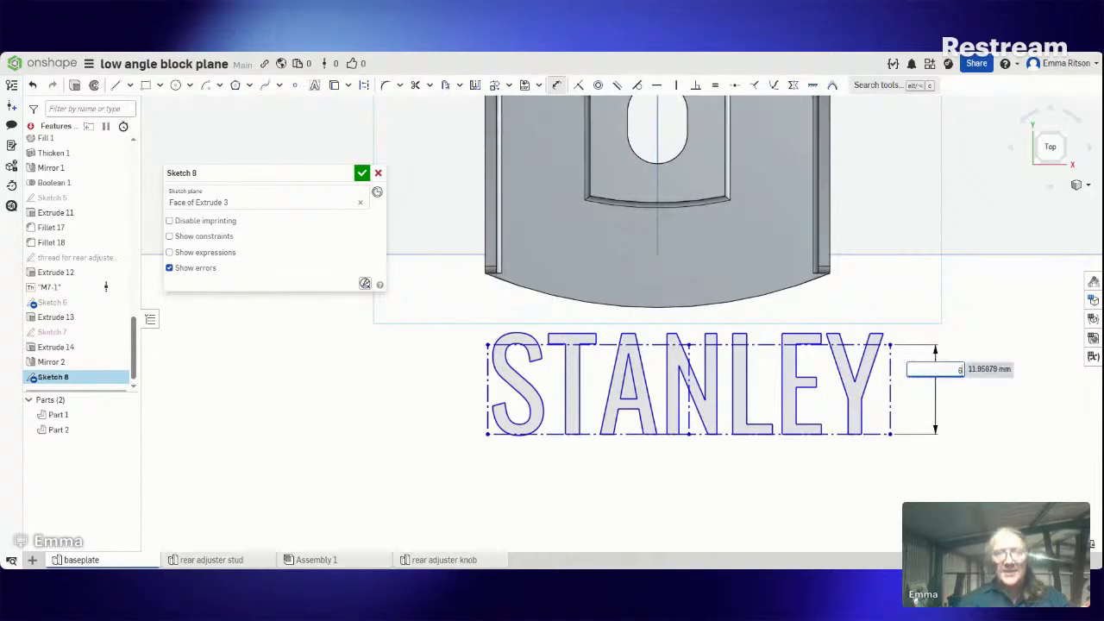
{"action": "key", "text": "Escape"}
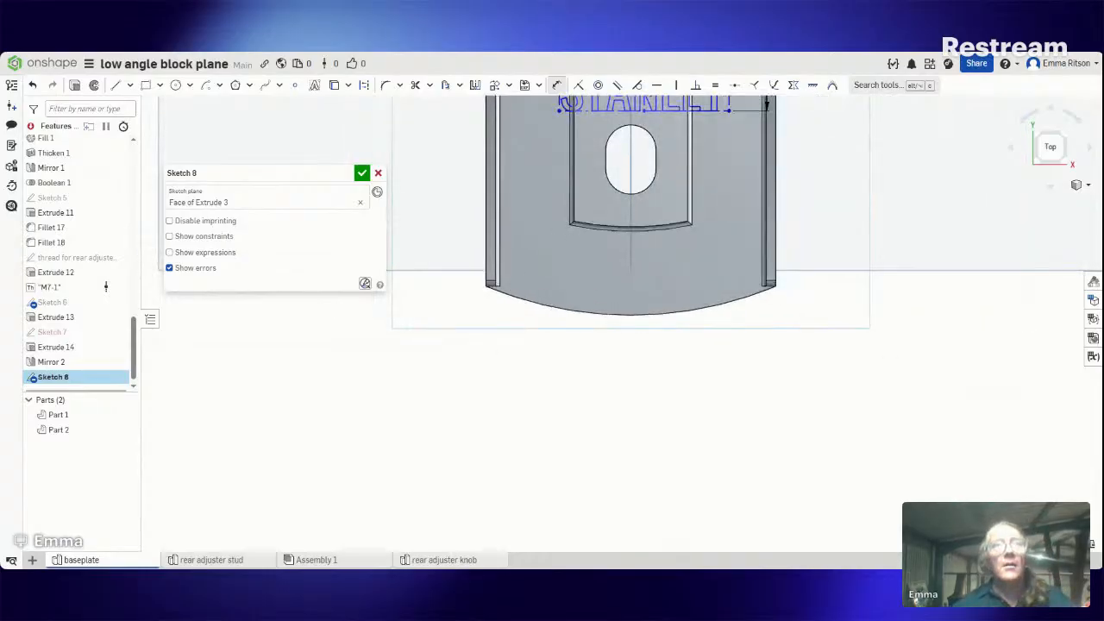
Step: Transform the STANLEY text about 44.2 mm down, to just beyond the baseplate's rounded end, and shift it slightly left toward the centreline
{"action": "scroll", "coordinate": [560, 288], "scroll_direction": "down", "scroll_amount": 3}
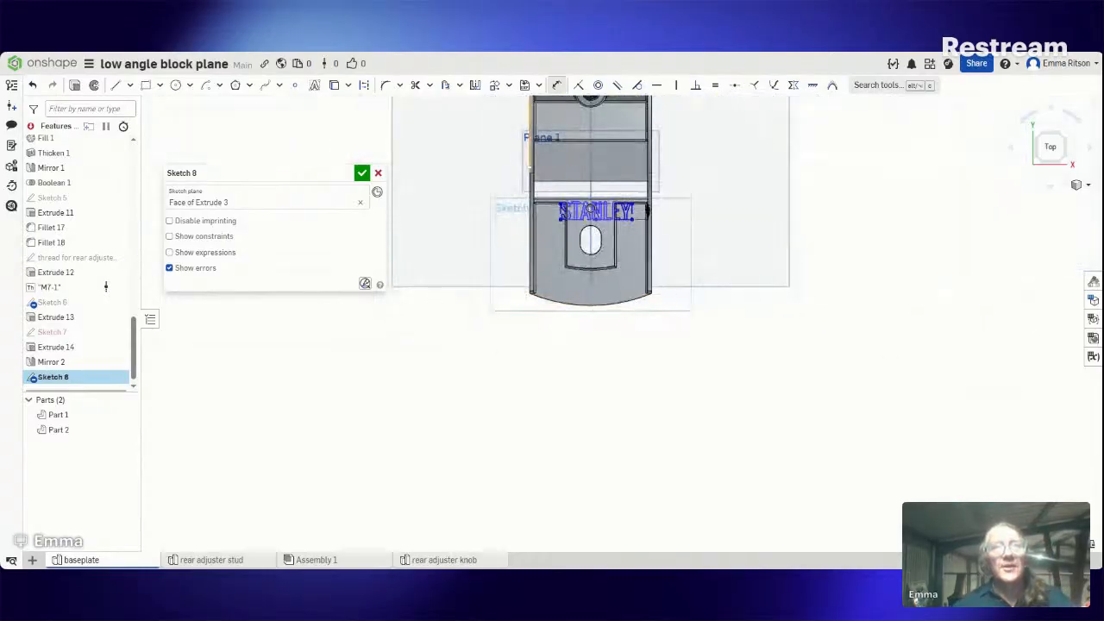
{"action": "scroll", "coordinate": [531, 169], "scroll_direction": "up", "scroll_amount": 3}
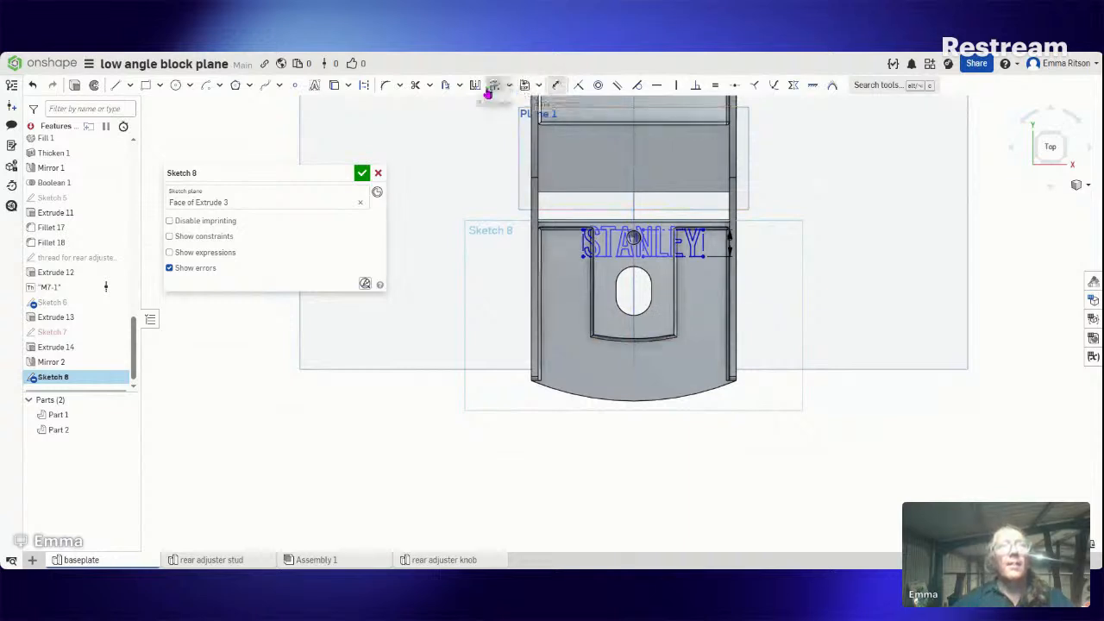
{"action": "left_click", "coordinate": [494, 85]}
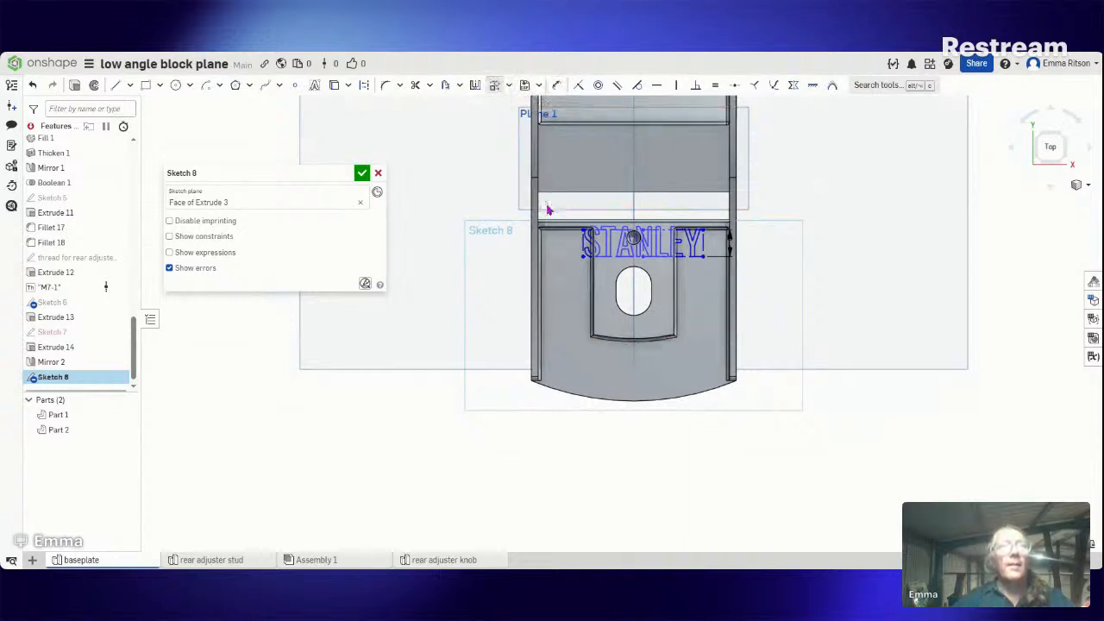
{"action": "left_click_drag", "start_coordinate": [557, 204], "coordinate": [727, 279]}
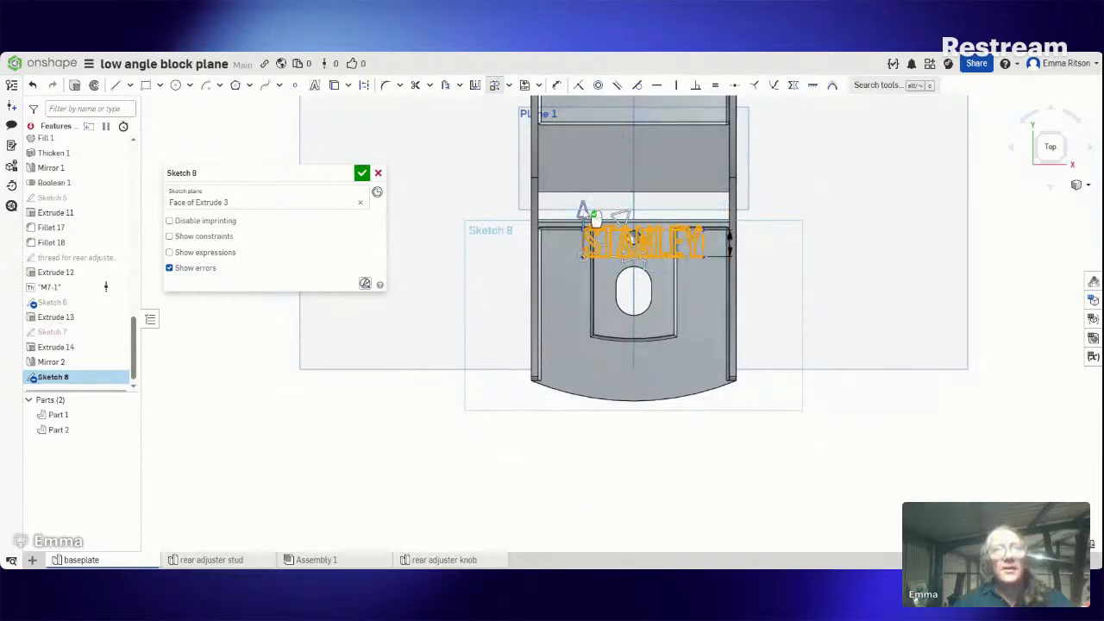
{"action": "left_click_drag", "start_coordinate": [583, 213], "coordinate": [552, 413]}
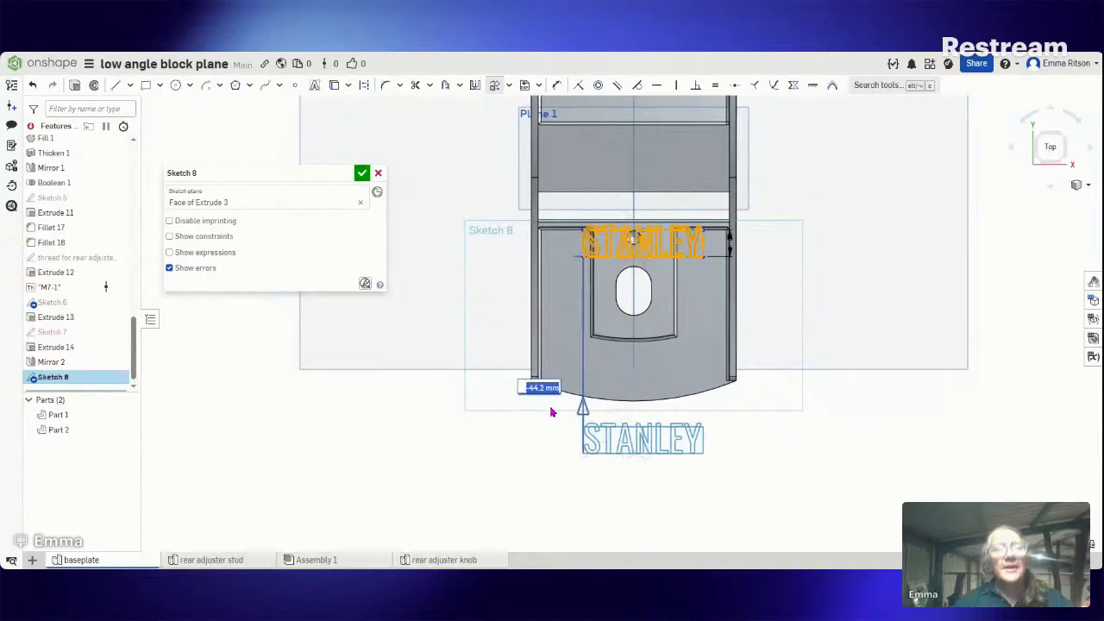
{"action": "mouse_move", "coordinate": [625, 458]}
{"action": "left_mouse_down"}
{"action": "mouse_move", "coordinate": [598, 457]}
{"action": "mouse_move", "coordinate": [608, 455]}
{"action": "left_mouse_up"}
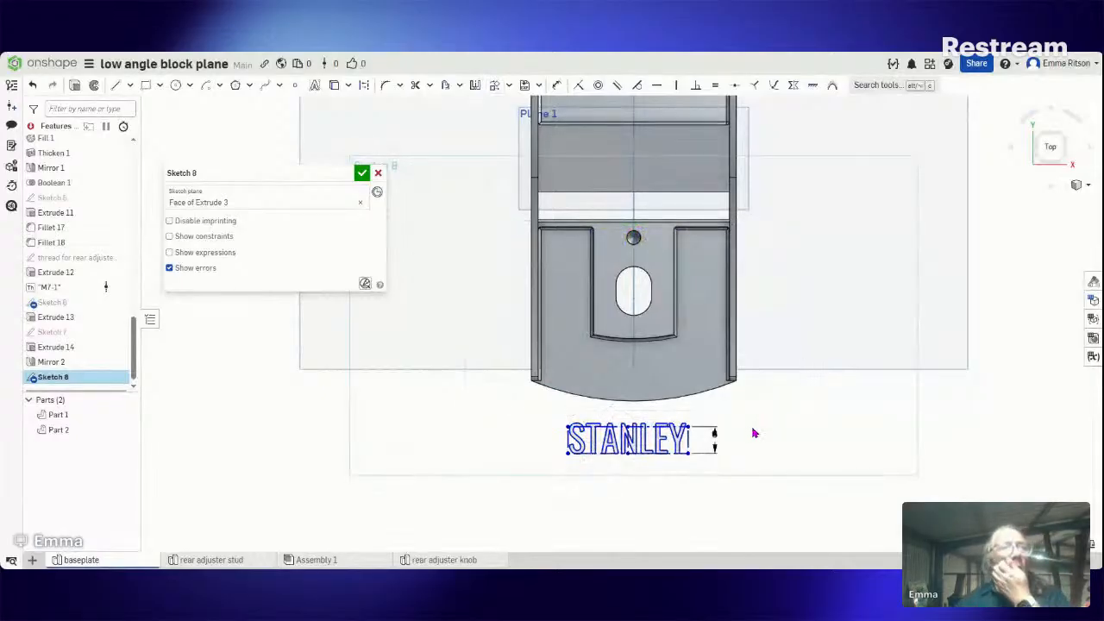
Step: Open the STANLEY text for editing and preview it in Balthazar, Baumans, Bebas Neue and Courier Prime
{"action": "scroll", "coordinate": [747, 437], "scroll_direction": "down", "scroll_amount": 2}
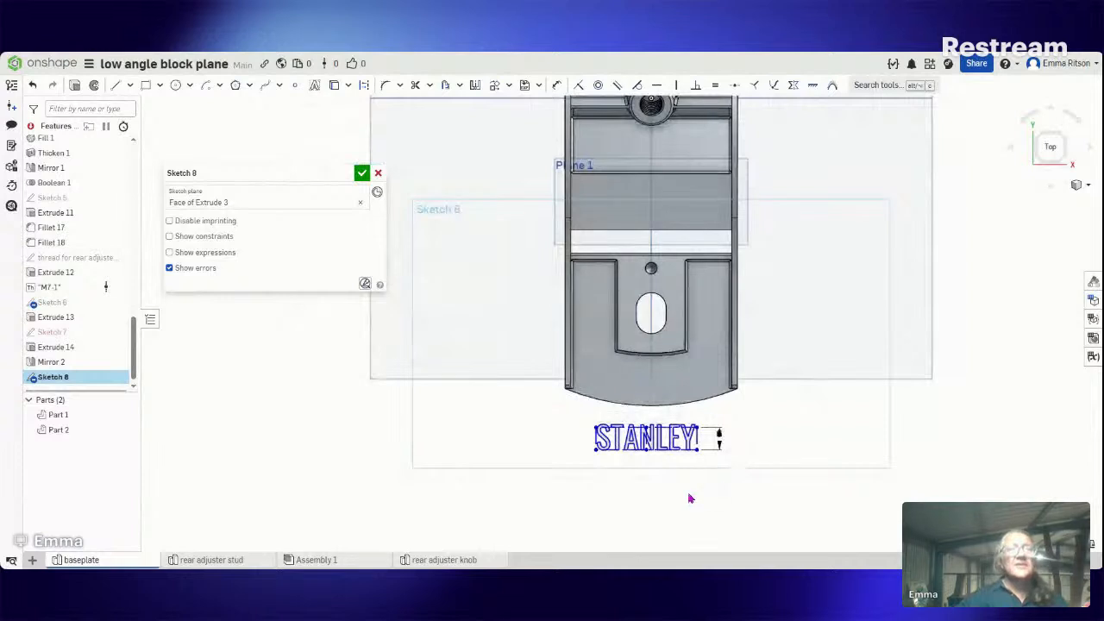
{"action": "scroll", "coordinate": [689, 488], "scroll_direction": "up", "scroll_amount": 3}
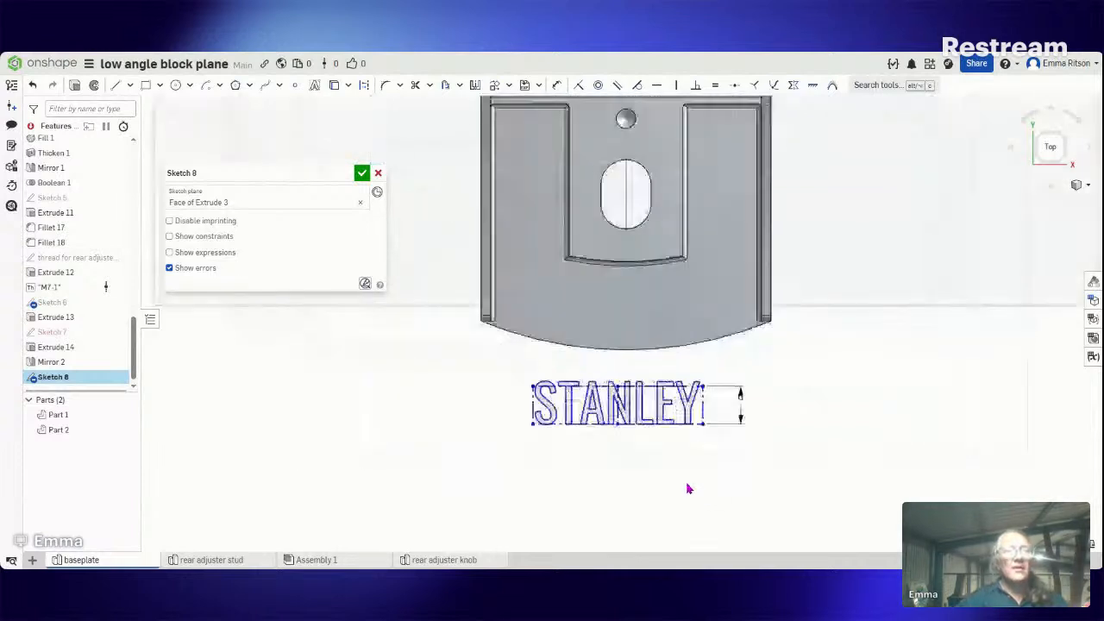
{"action": "scroll", "coordinate": [688, 488], "scroll_direction": "down", "scroll_amount": 1}
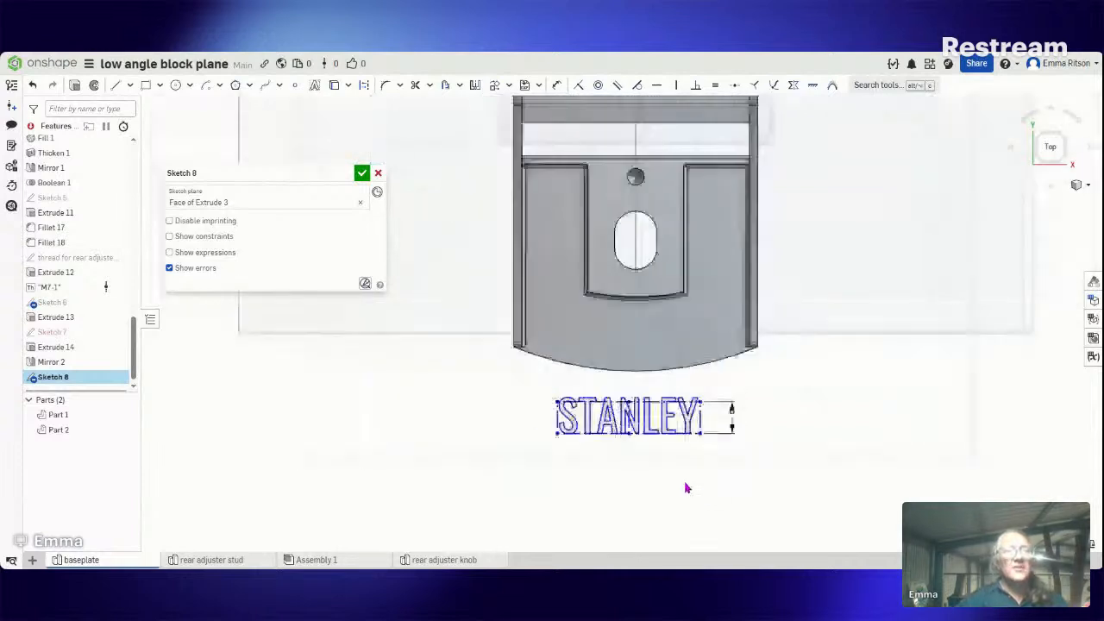
{"action": "right_click", "coordinate": [666, 424]}
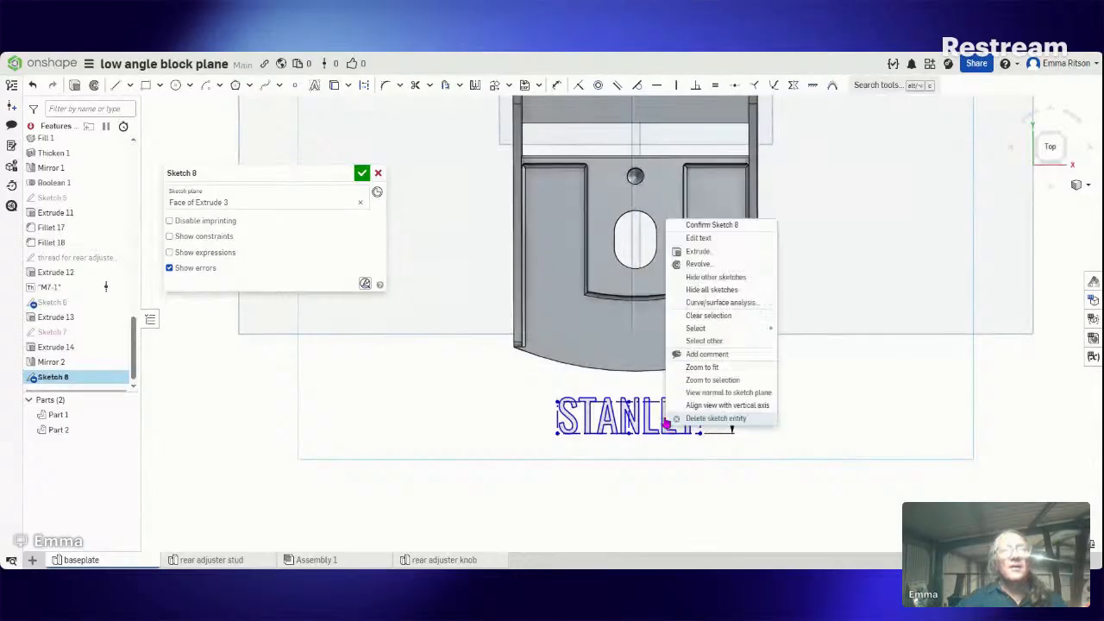
{"action": "left_click", "coordinate": [703, 237]}
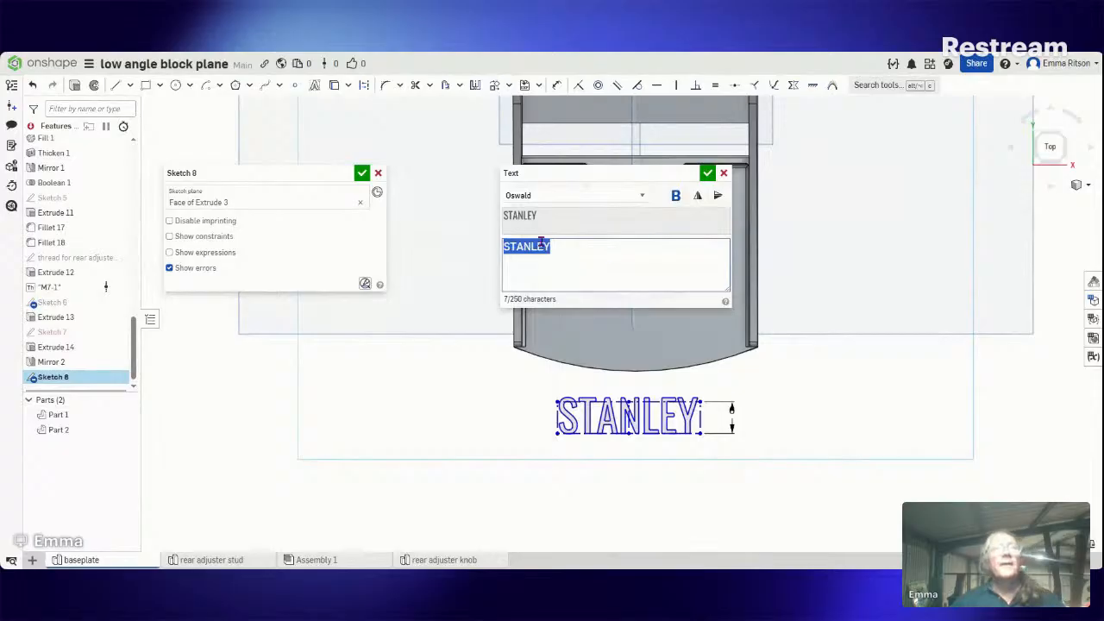
{"action": "left_click", "coordinate": [590, 199]}
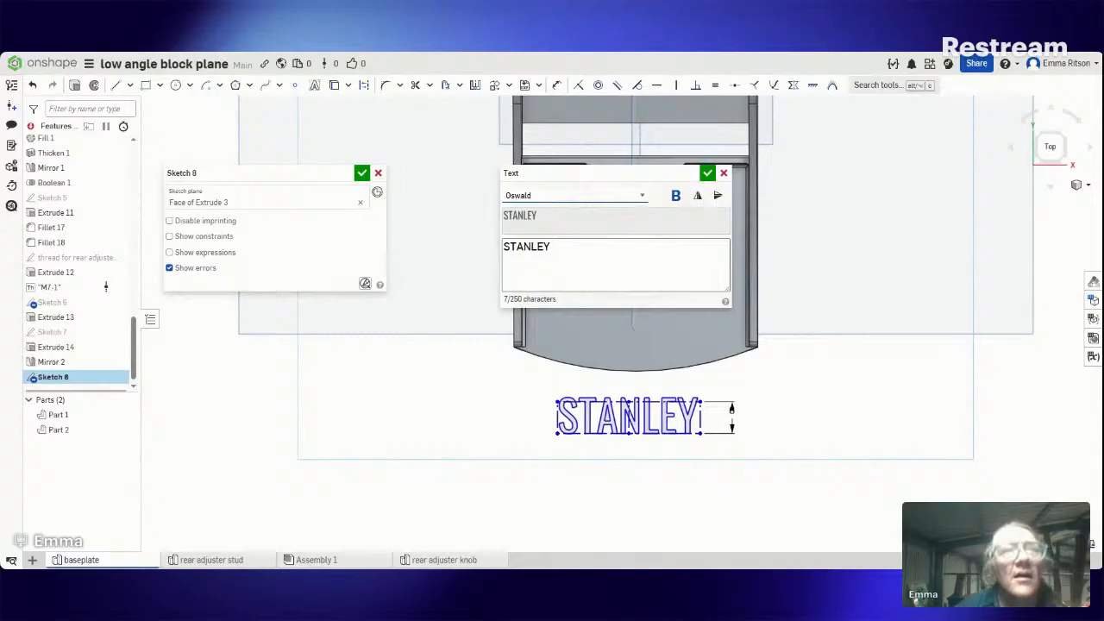
{"action": "left_click", "coordinate": [526, 247]}
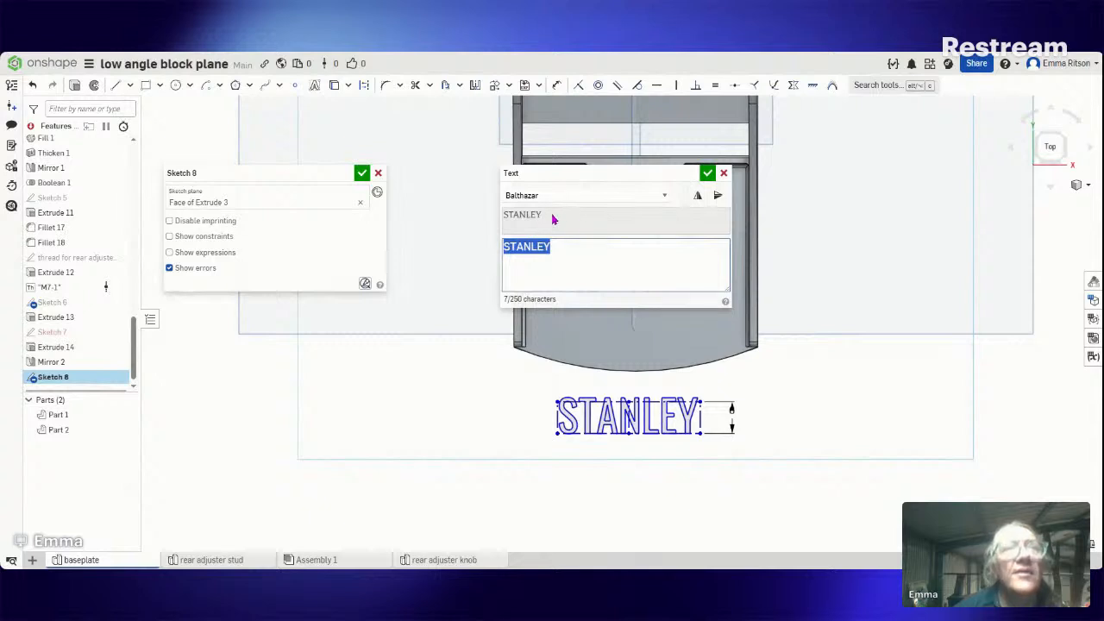
{"action": "left_click", "coordinate": [665, 197]}
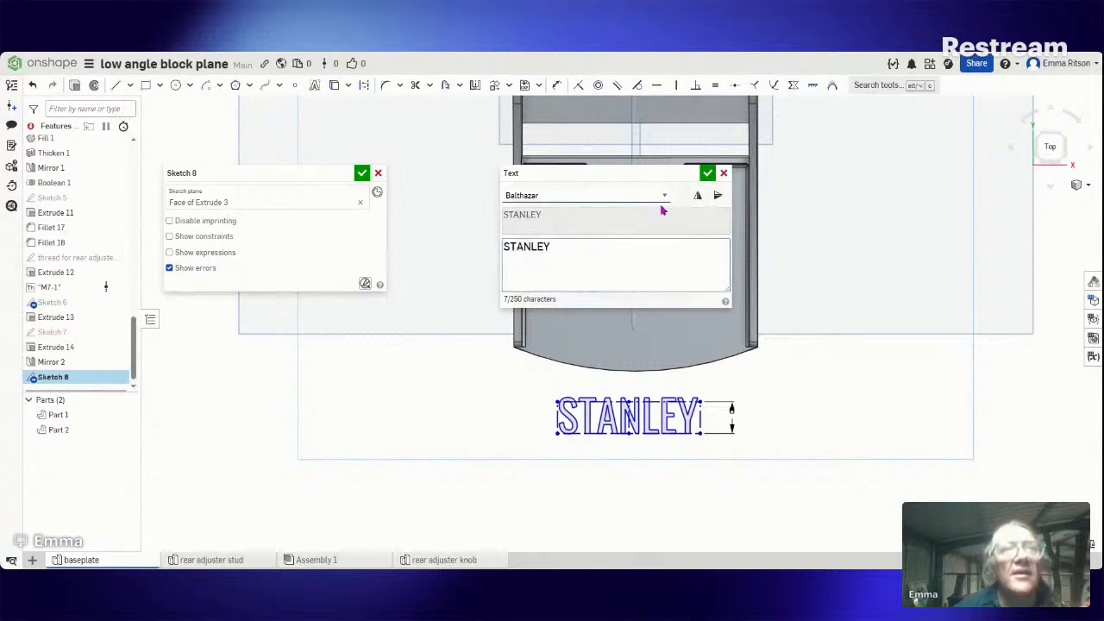
{"action": "key", "text": "Down"}
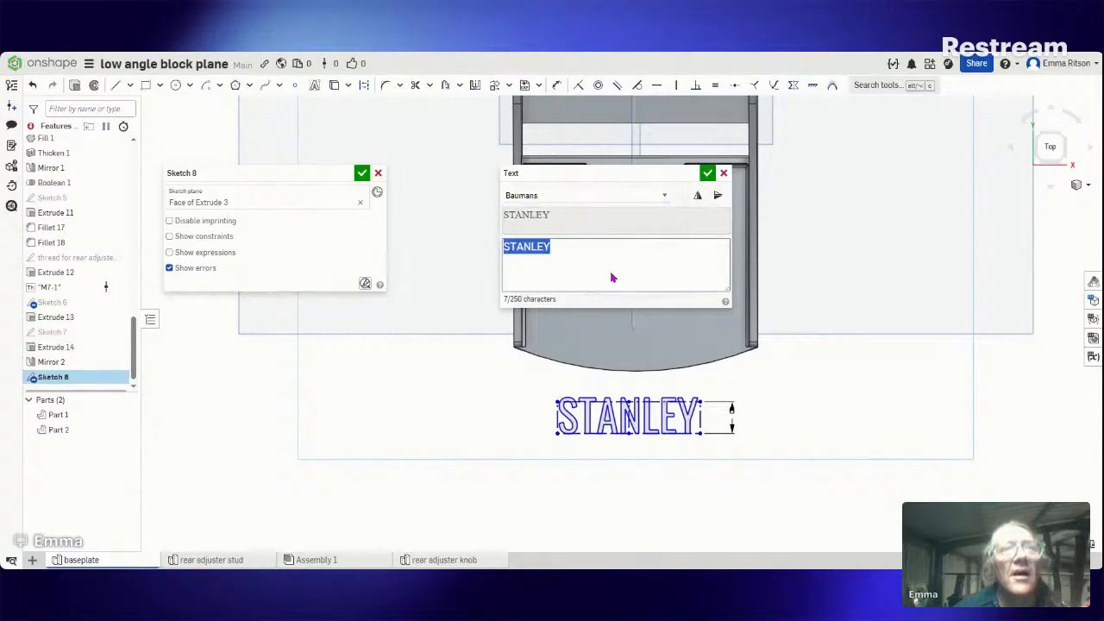
{"action": "left_click", "coordinate": [665, 198]}
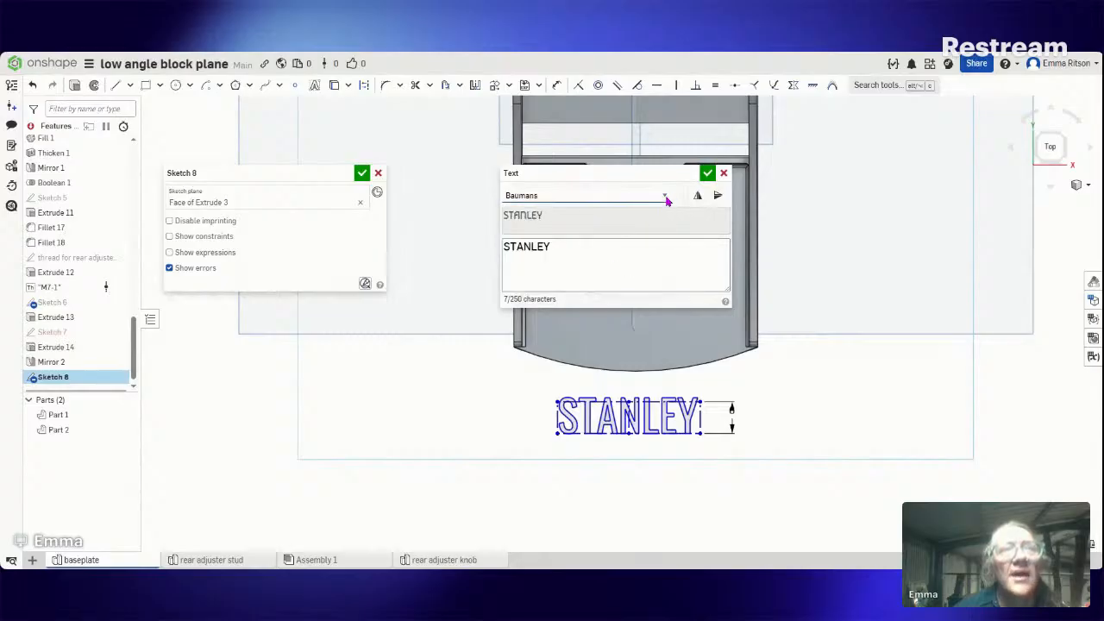
{"action": "key", "text": "Down"}
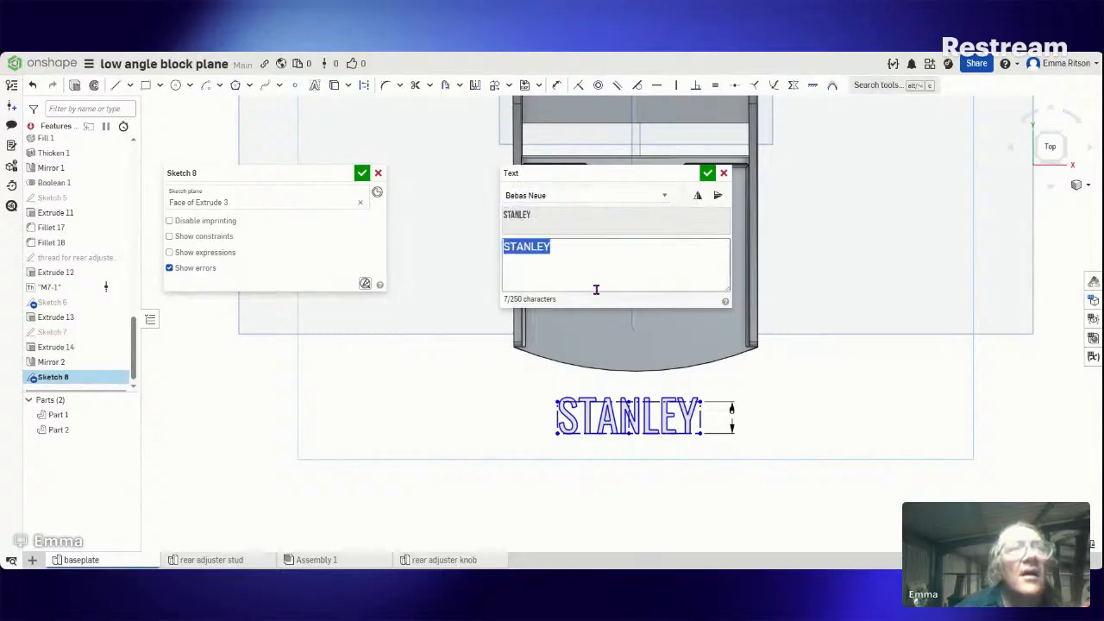
{"action": "left_click", "coordinate": [660, 198]}
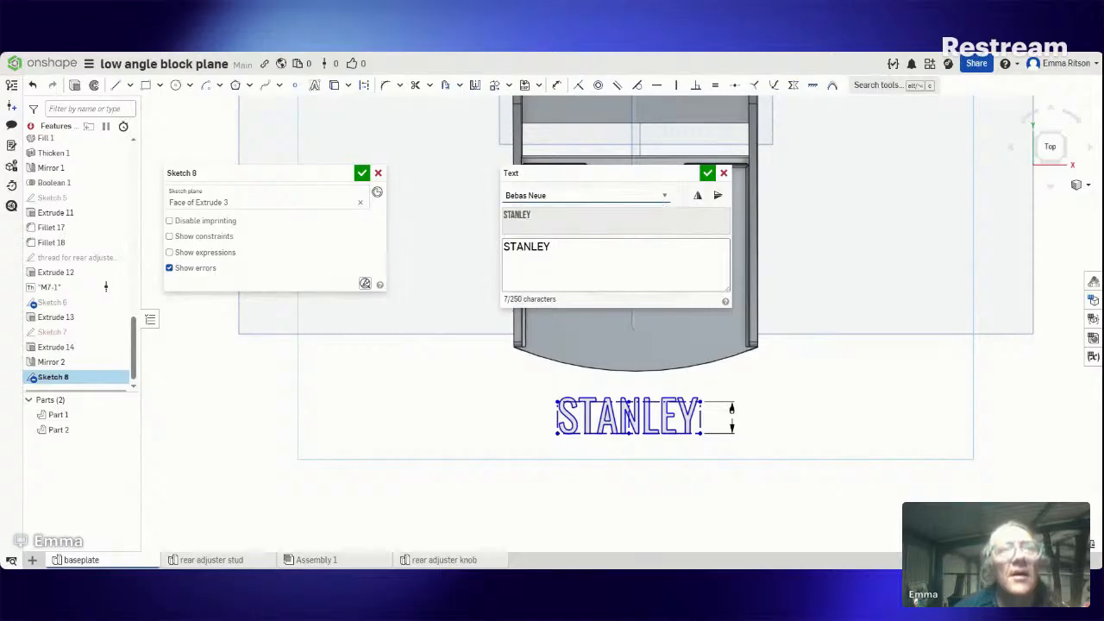
{"action": "key", "text": "Down"}
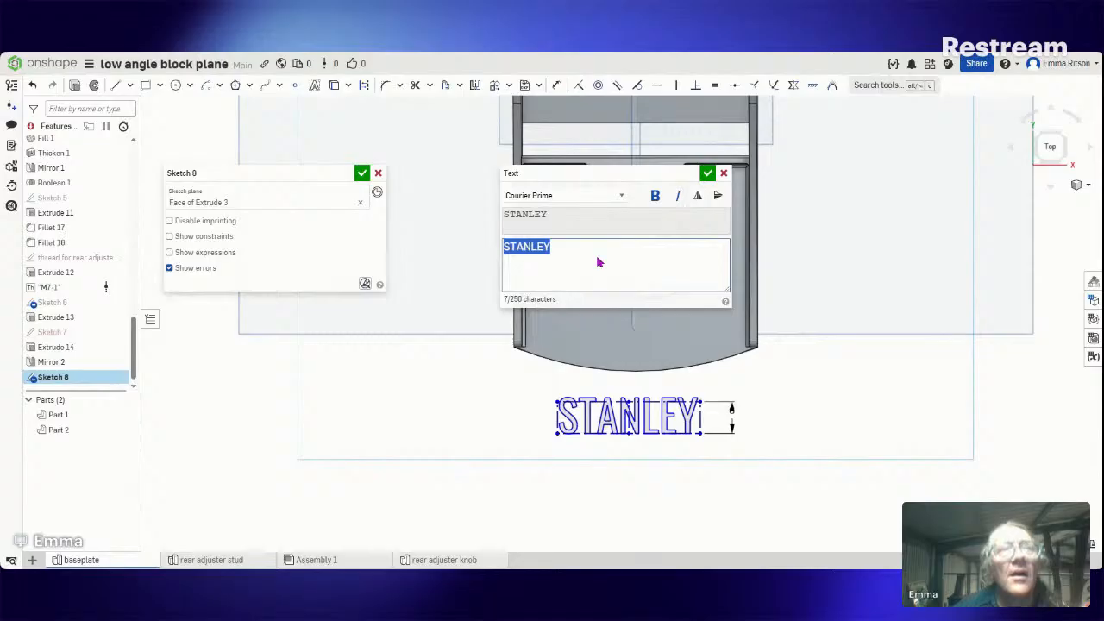
Step: Set the STANLEY text's font to Didact Gothic
{"action": "left_click", "coordinate": [626, 201]}
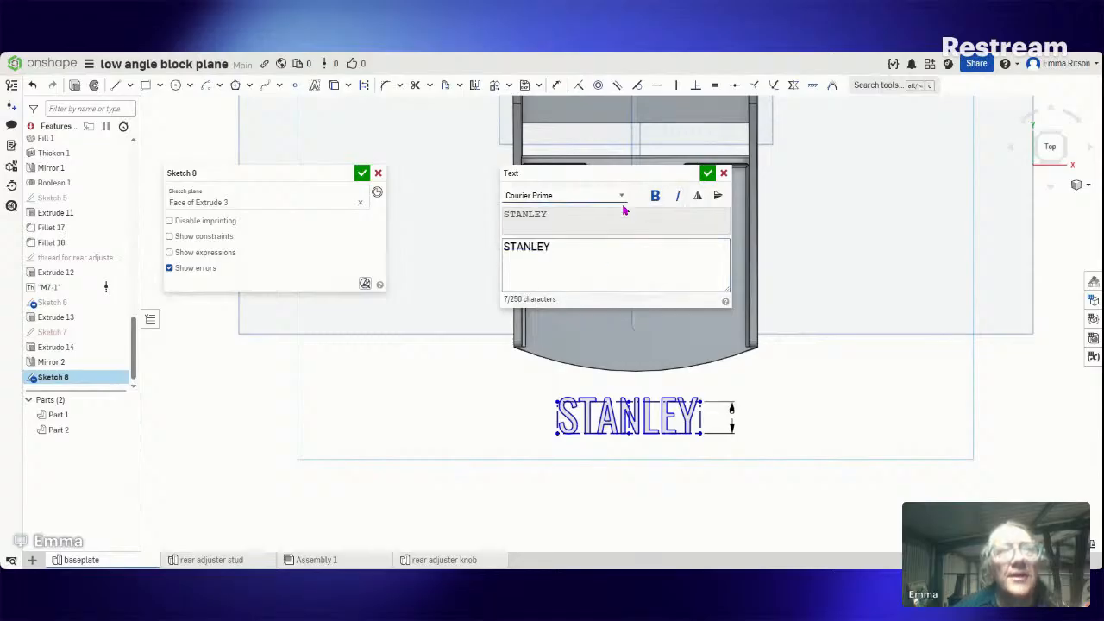
{"action": "key", "text": "Down"}
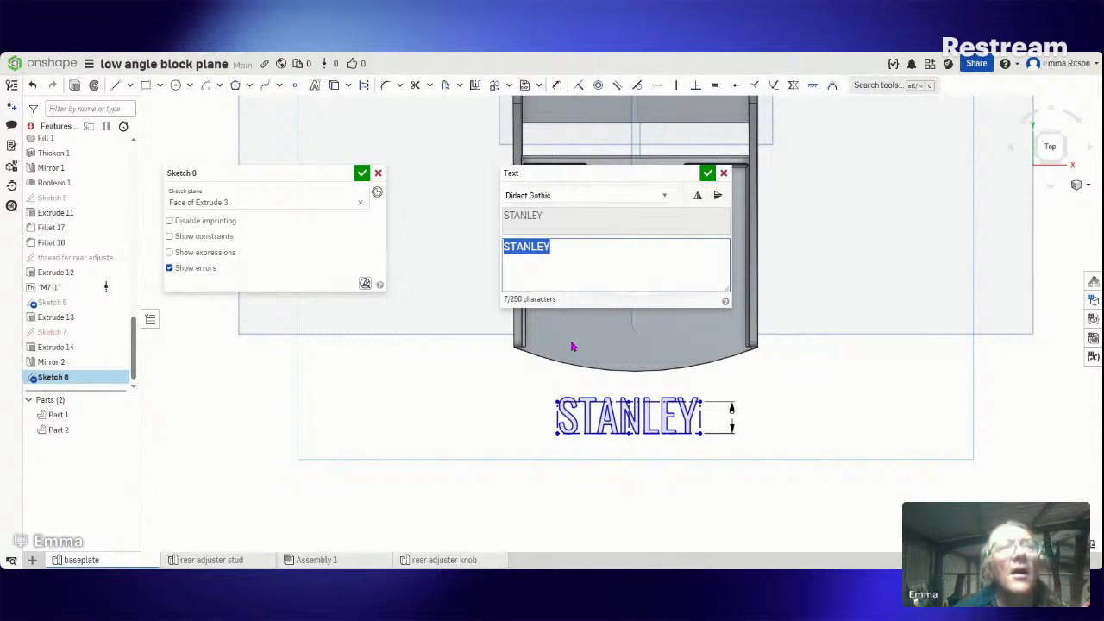
{"action": "left_click", "coordinate": [707, 173]}
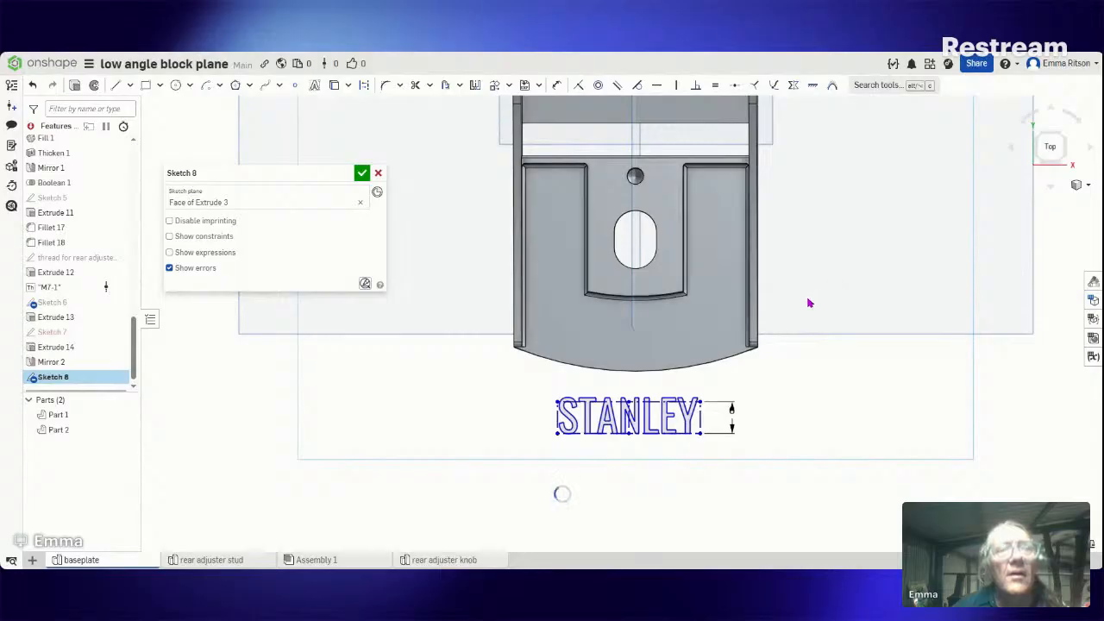
{"action": "right_click", "coordinate": [614, 423]}
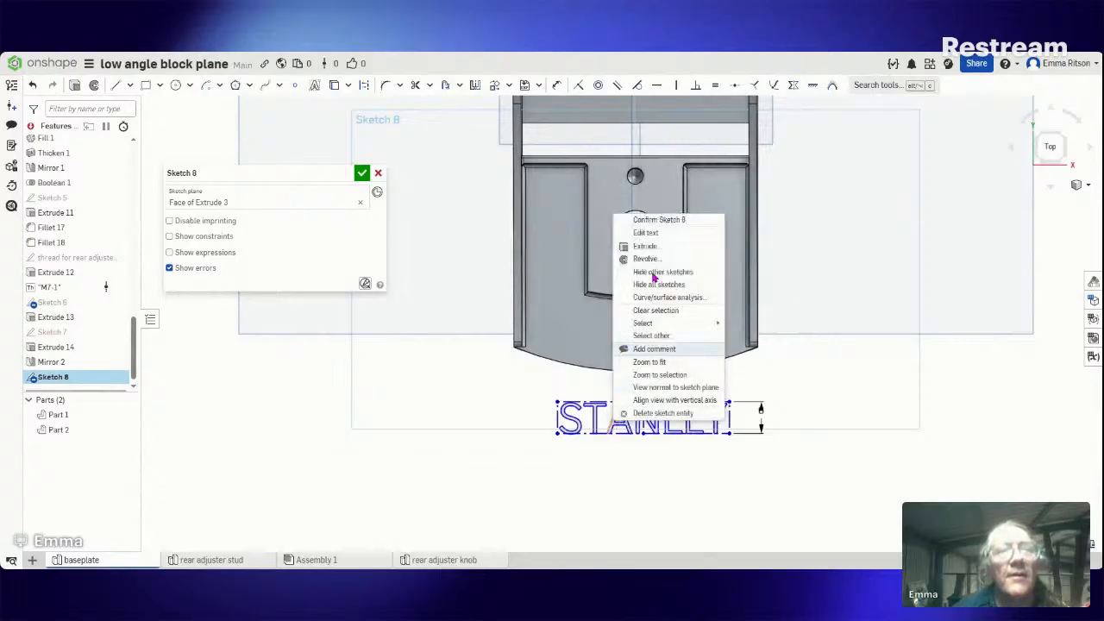
{"action": "left_click", "coordinate": [668, 237]}
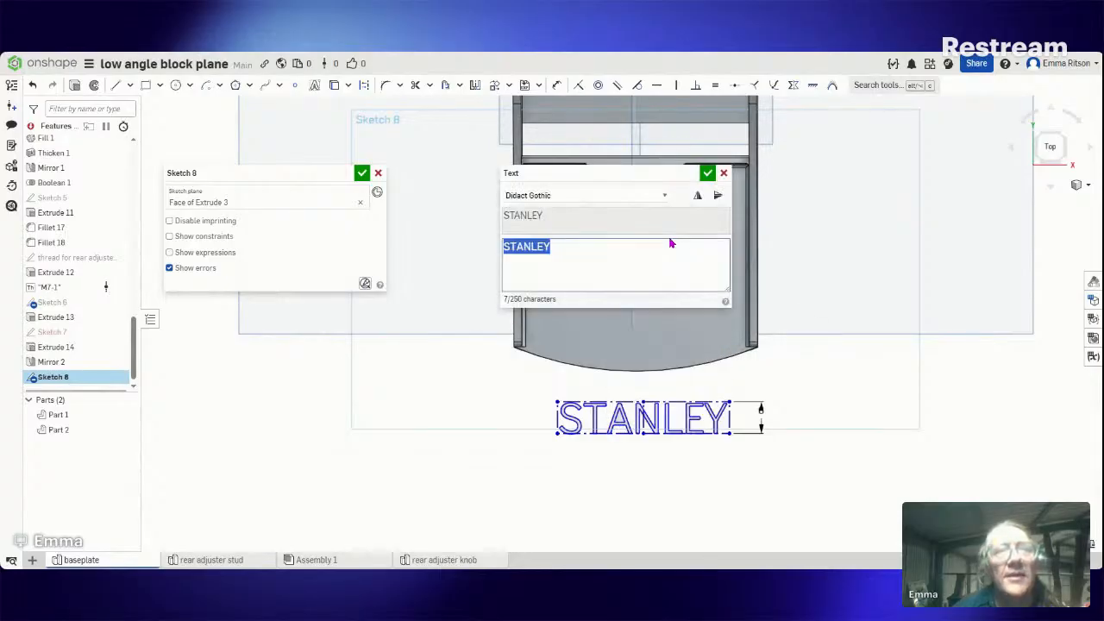
{"action": "left_click", "coordinate": [664, 197]}
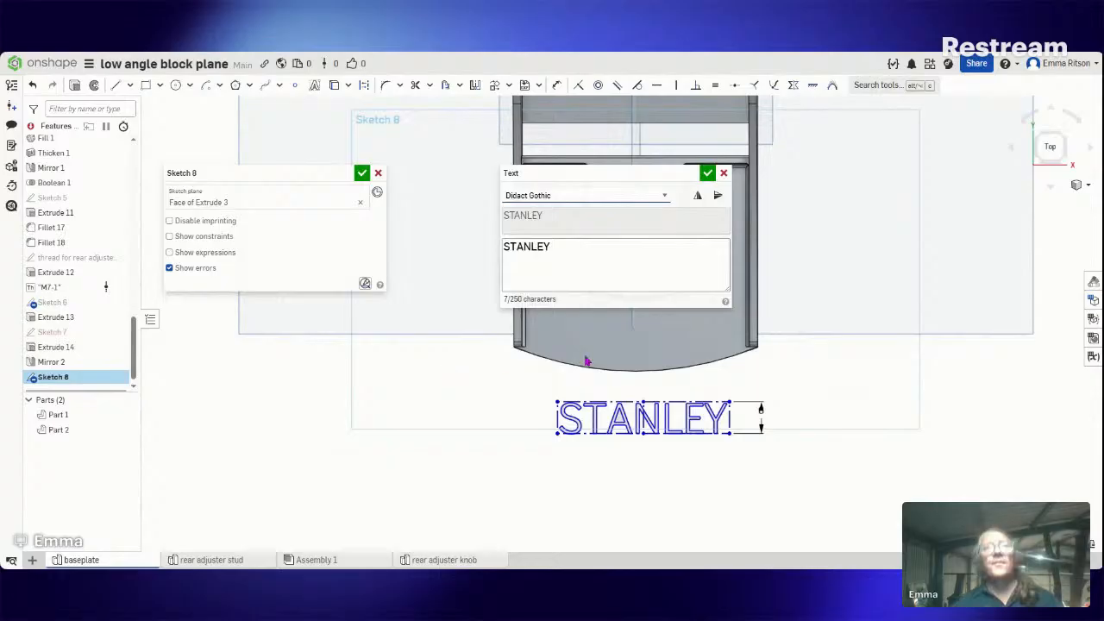
{"action": "left_click", "coordinate": [707, 172]}
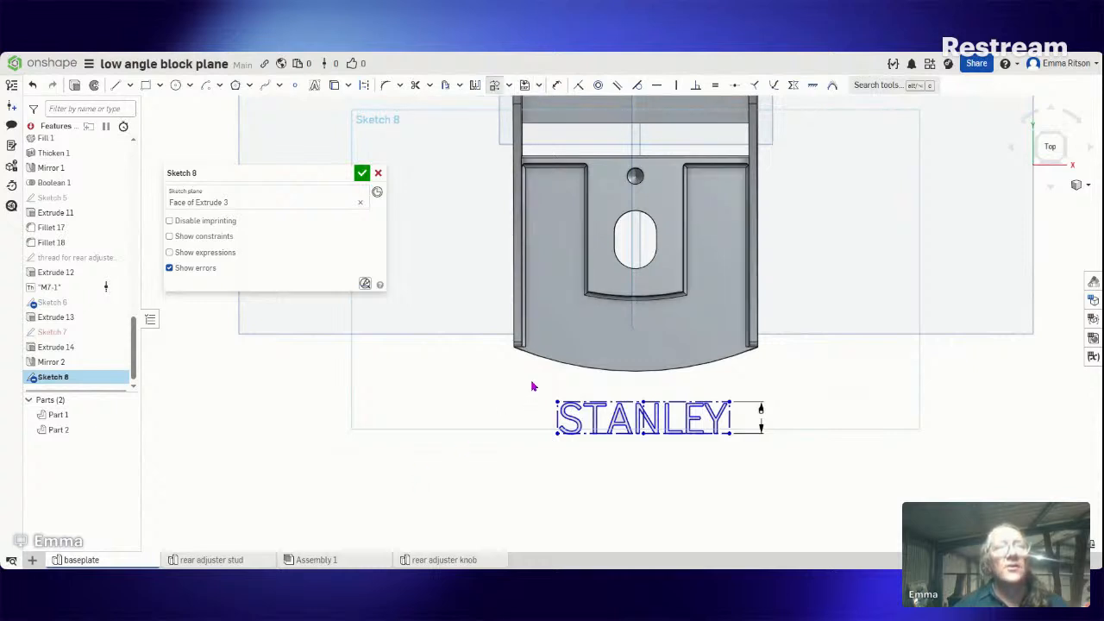
Step: Transform the STANLEY text from its upper midpoint, shifting it sideways so it is centred on the baseplate's centreline
{"action": "mouse_move", "coordinate": [531, 381]}
{"action": "left_mouse_down"}
{"action": "mouse_move", "coordinate": [733, 454]}
{"action": "mouse_move", "coordinate": [770, 441]}
{"action": "mouse_move", "coordinate": [756, 449]}
{"action": "left_mouse_up"}
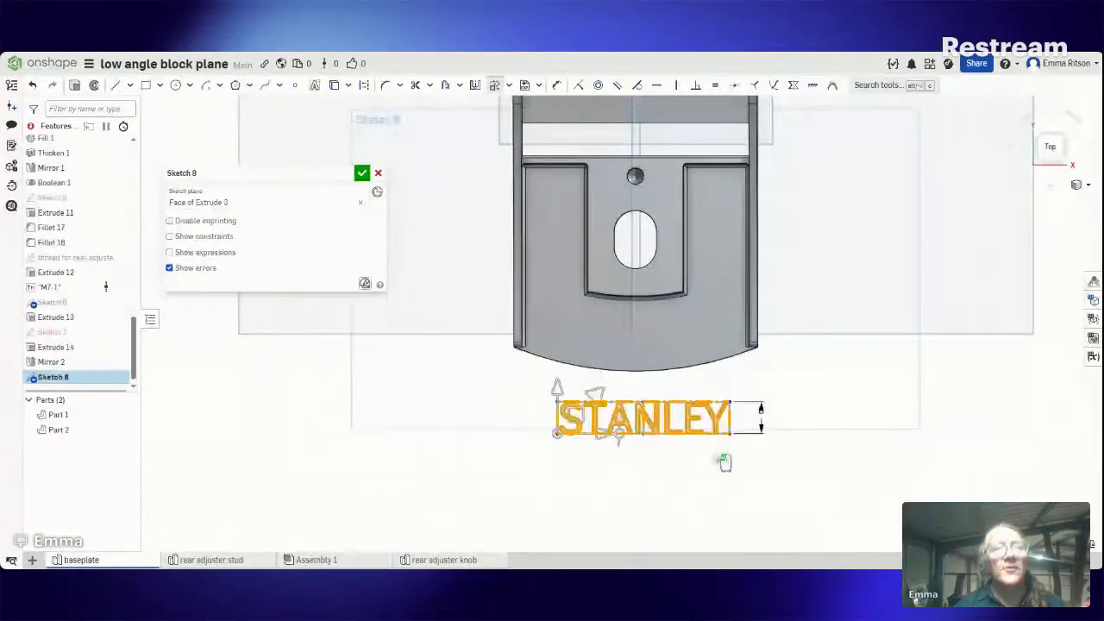
{"action": "left_click_drag", "start_coordinate": [556, 438], "coordinate": [645, 405]}
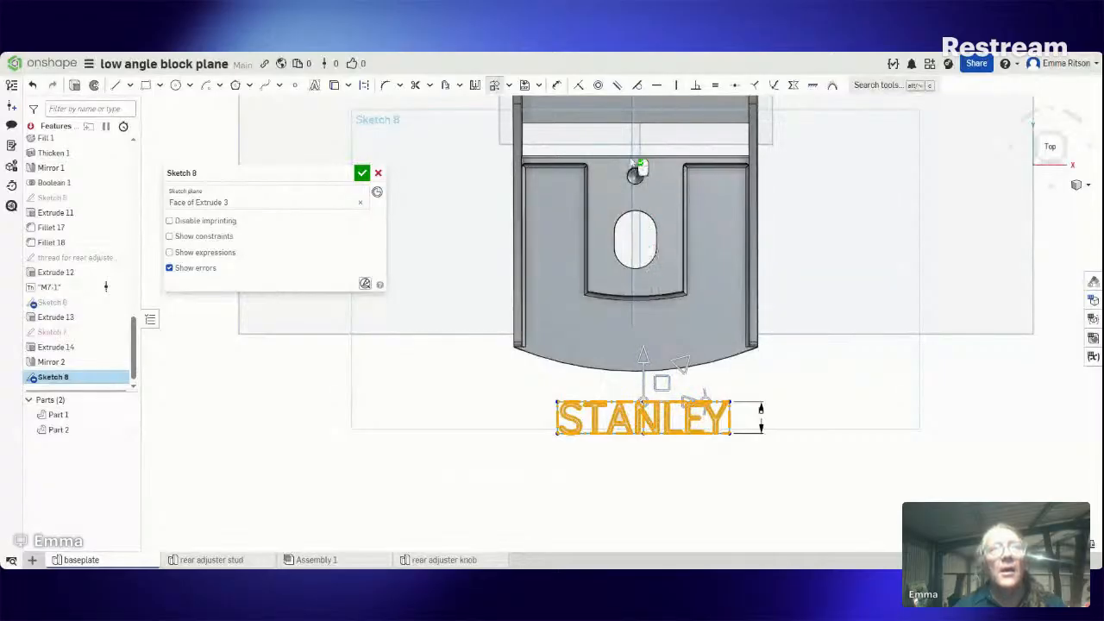
{"action": "left_click", "coordinate": [1049, 147]}
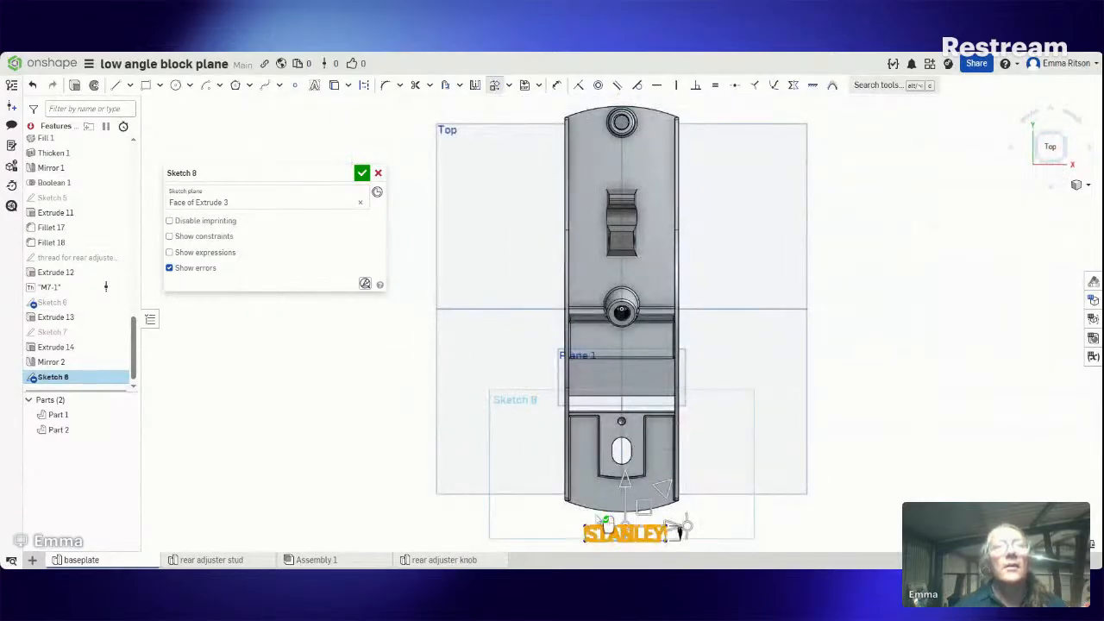
{"action": "scroll", "coordinate": [603, 513], "scroll_direction": "down", "scroll_amount": 3}
{"action": "scroll", "coordinate": [605, 504], "scroll_direction": "up", "scroll_amount": 5}
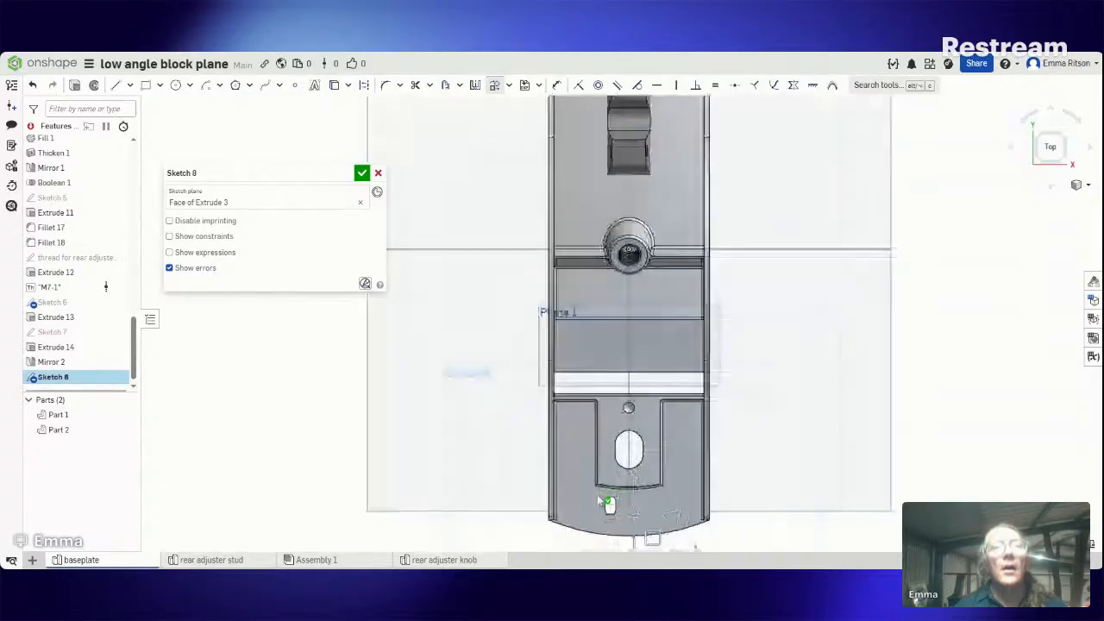
{"action": "scroll", "coordinate": [606, 500], "scroll_direction": "down", "scroll_amount": 4}
{"action": "scroll", "coordinate": [609, 500], "scroll_direction": "down", "scroll_amount": 2}
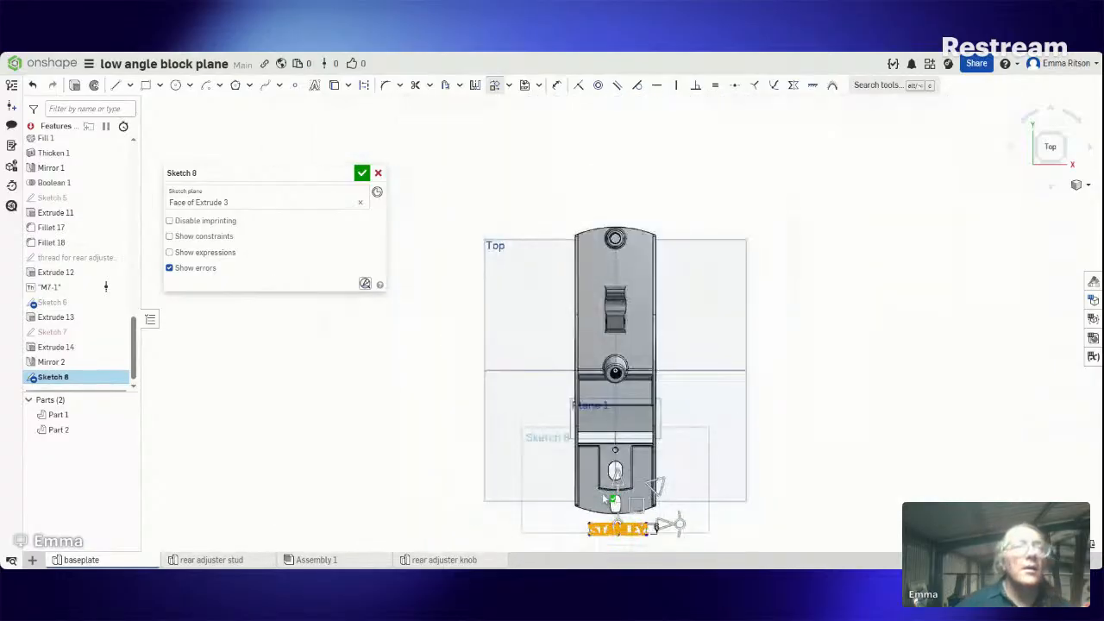
{"action": "scroll", "coordinate": [625, 548], "scroll_direction": "down", "scroll_amount": 4}
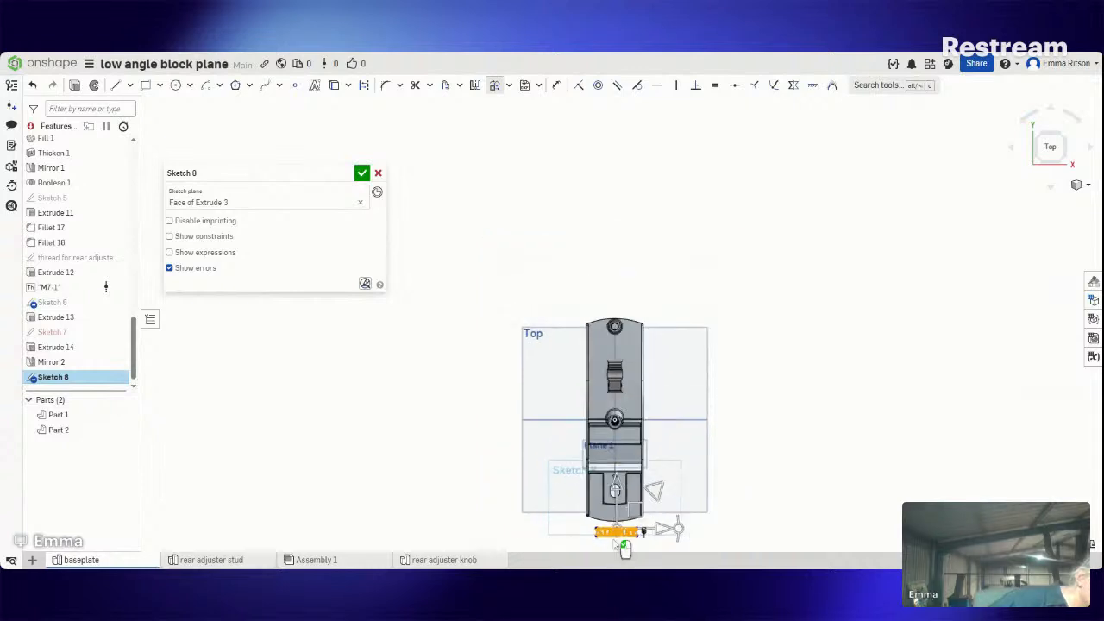
{"action": "scroll", "coordinate": [628, 556], "scroll_direction": "up", "scroll_amount": 2}
{"action": "scroll", "coordinate": [627, 557], "scroll_direction": "up", "scroll_amount": 5}
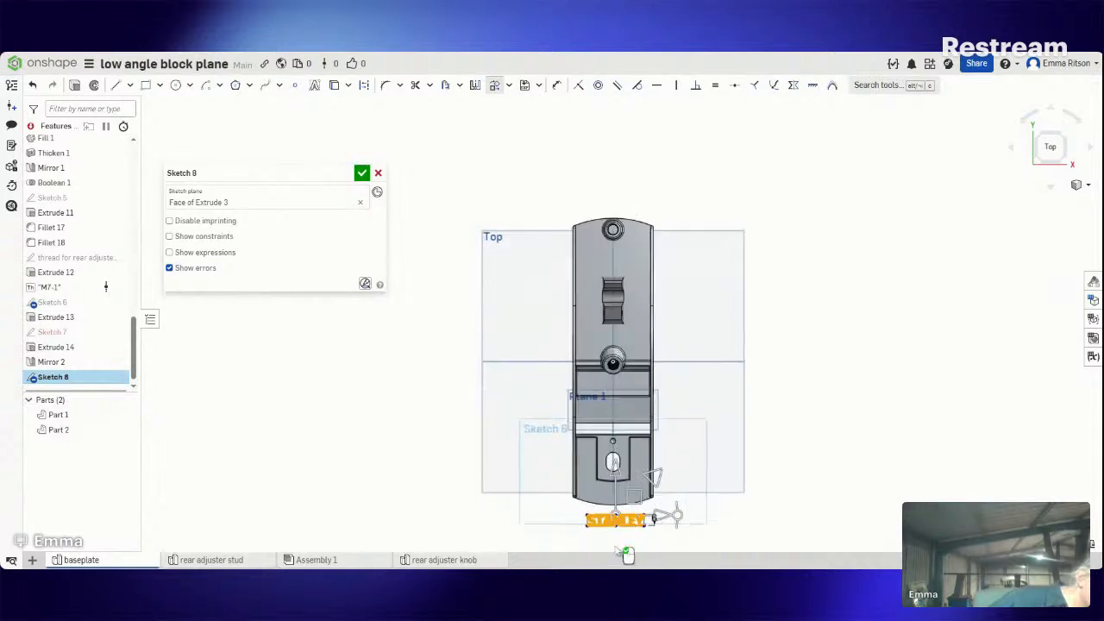
{"action": "scroll", "coordinate": [627, 555], "scroll_direction": "up", "scroll_amount": 5}
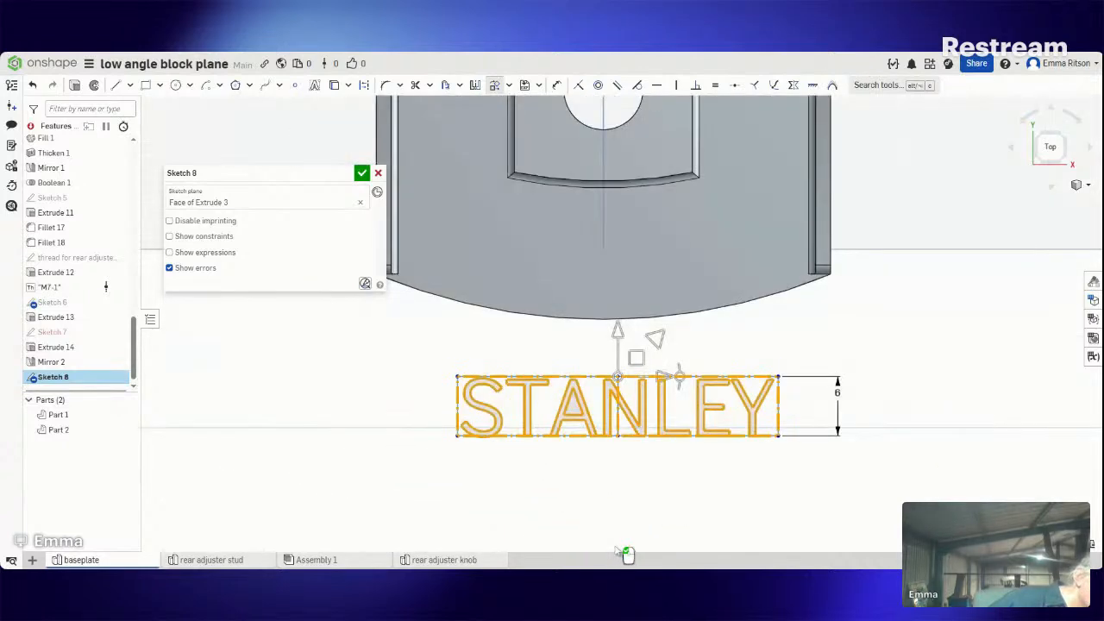
{"action": "scroll", "coordinate": [627, 554], "scroll_direction": "down", "scroll_amount": 3}
{"action": "scroll", "coordinate": [627, 553], "scroll_direction": "down", "scroll_amount": 1}
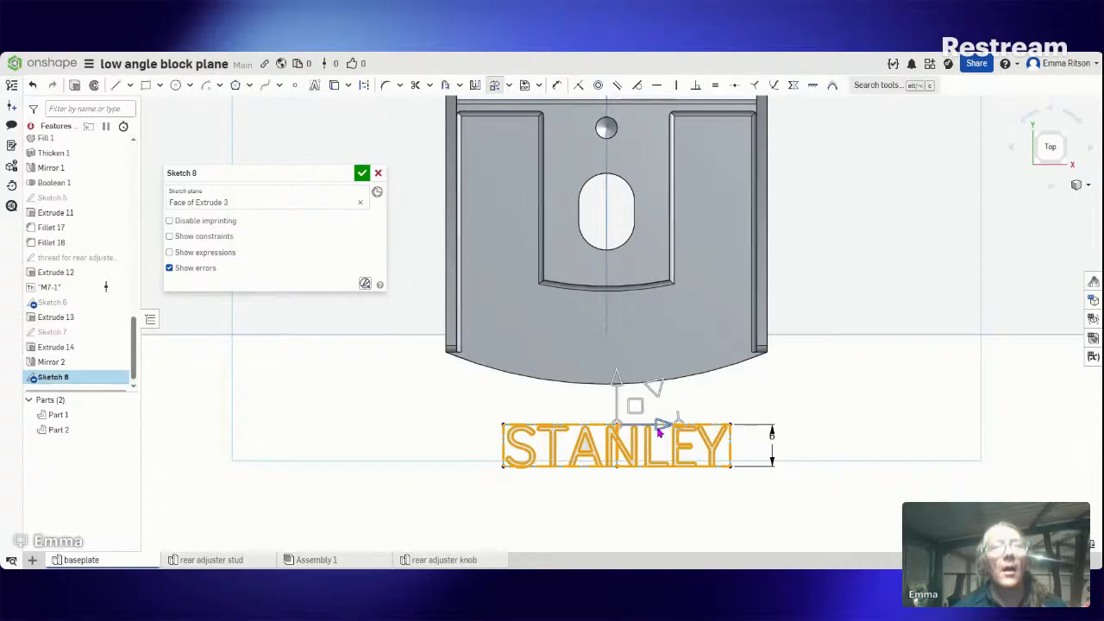
{"action": "left_click_drag", "start_coordinate": [660, 426], "coordinate": [655, 431]}
{"action": "left_click", "coordinate": [856, 392]}
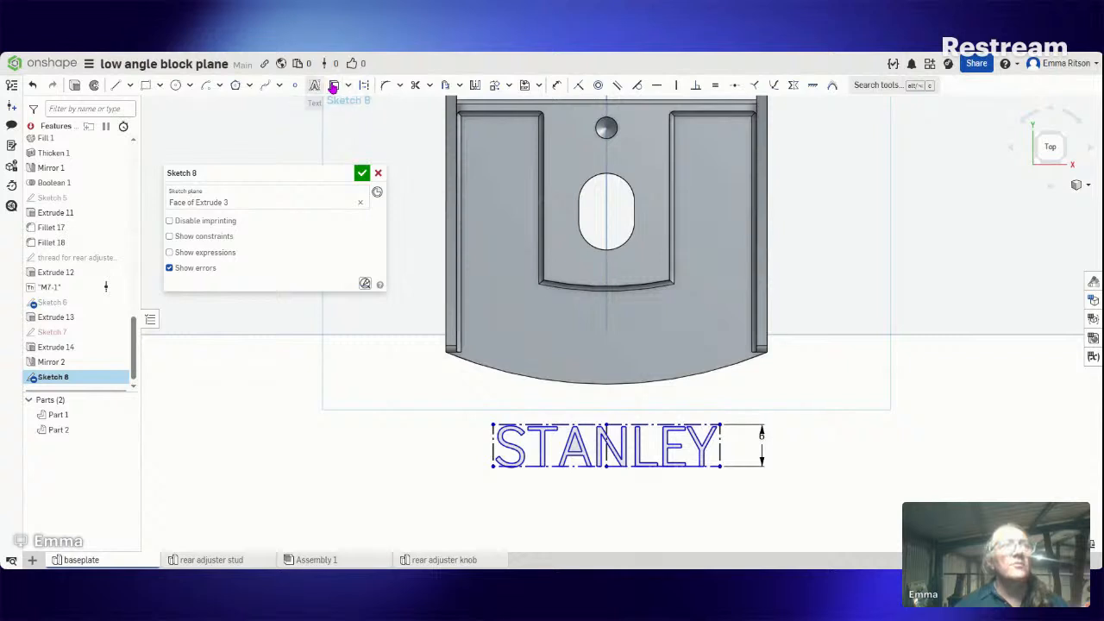
Step: Project the baseplate's curved end edge into the lettering sketch and finish the sketch
{"action": "left_click", "coordinate": [338, 90]}
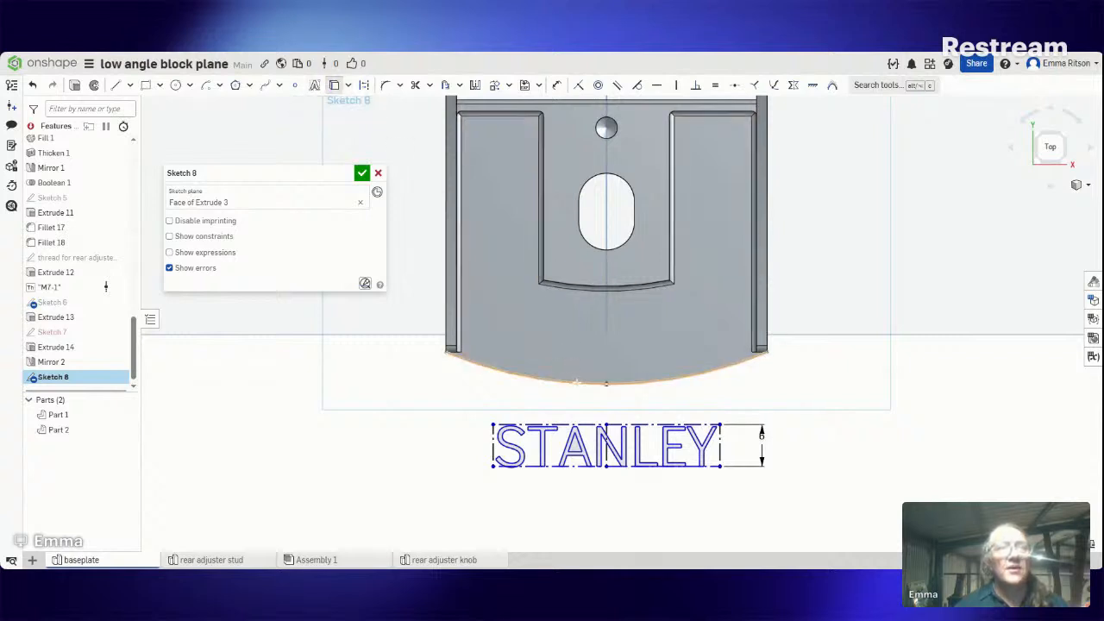
{"action": "left_click", "coordinate": [576, 381]}
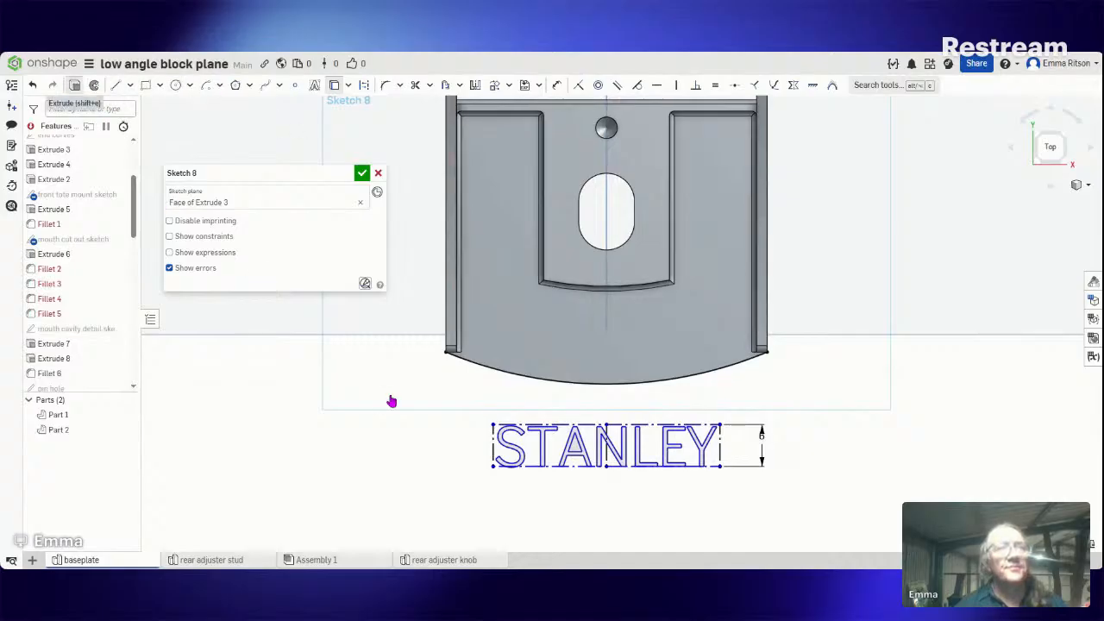
{"action": "key", "text": "Return"}
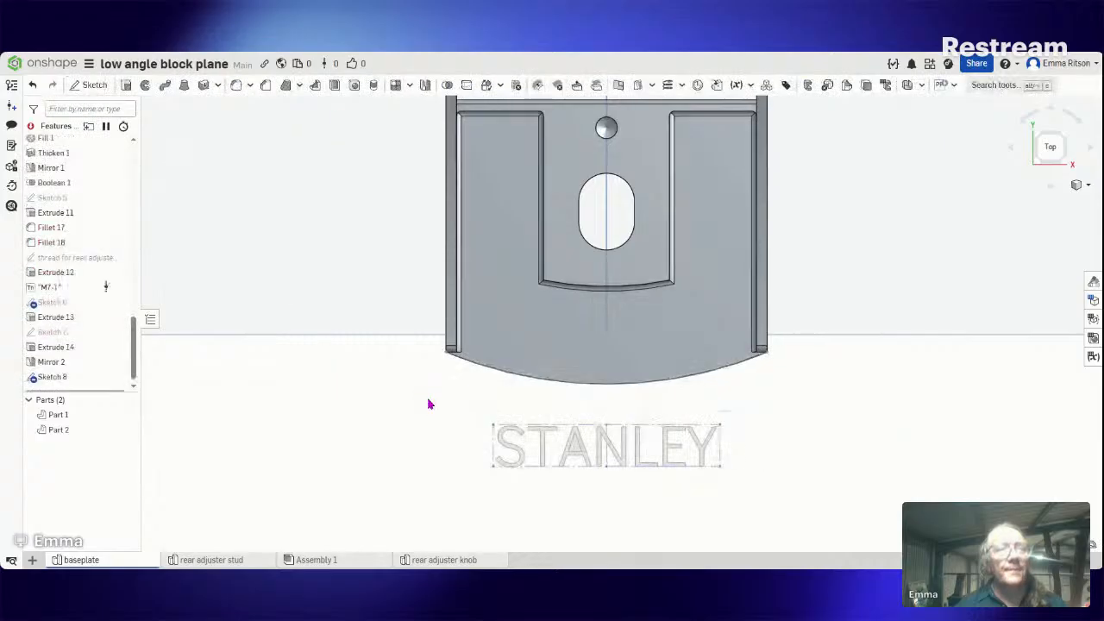
Step: Extrude the STANLEY lettering as new solids to a blind depth of 0.6 mm
{"action": "key", "text": "shift+e"}
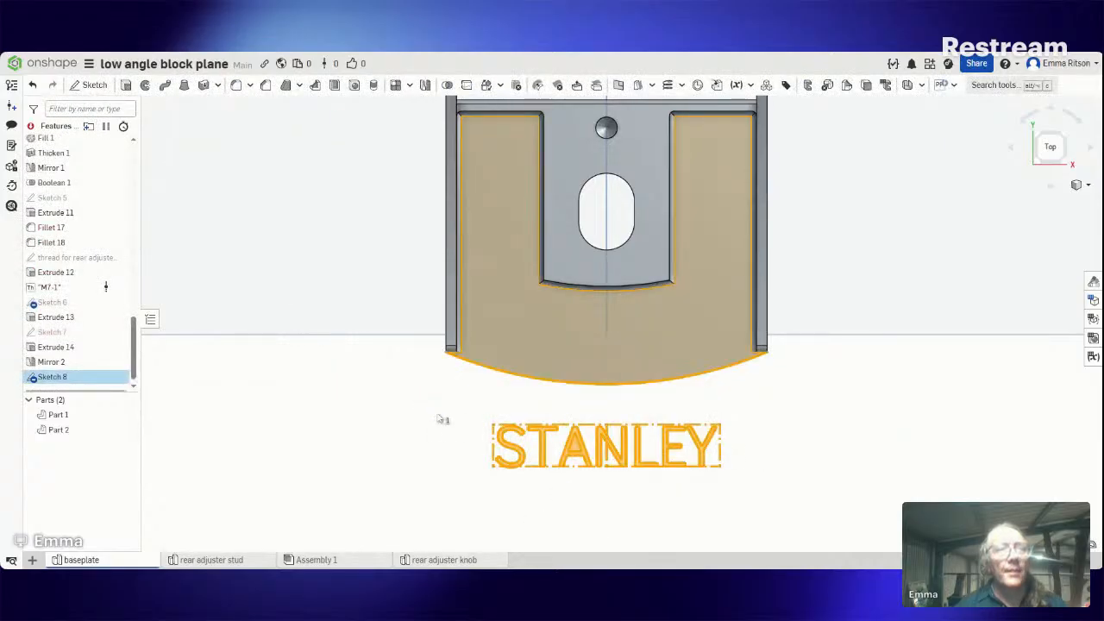
{"action": "mouse_move", "coordinate": [813, 426]}
{"action": "right_mouse_down"}
{"action": "mouse_move", "coordinate": [841, 411]}
{"action": "mouse_move", "coordinate": [815, 431]}
{"action": "right_mouse_up"}
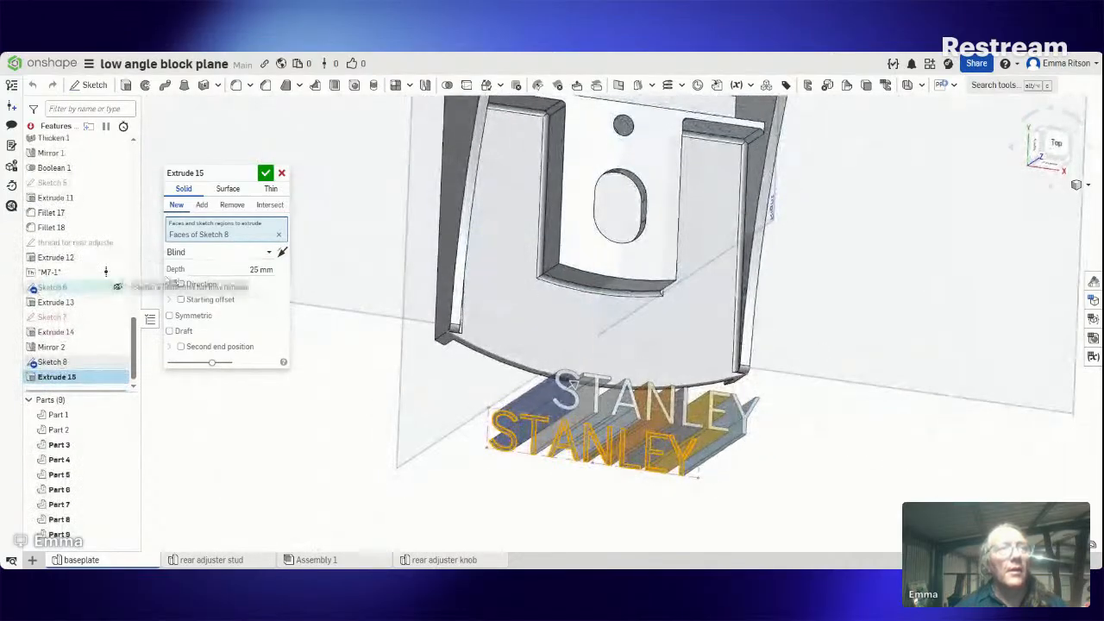
{"action": "left_click", "coordinate": [219, 273]}
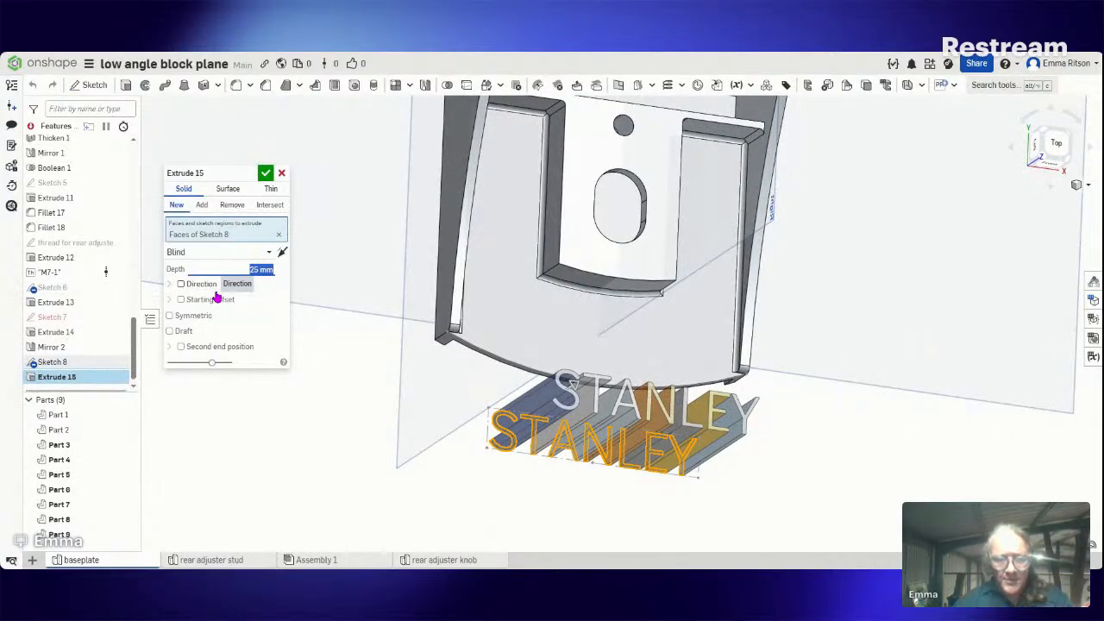
{"action": "type", "text": "0.6"}
{"action": "key", "text": "Return"}
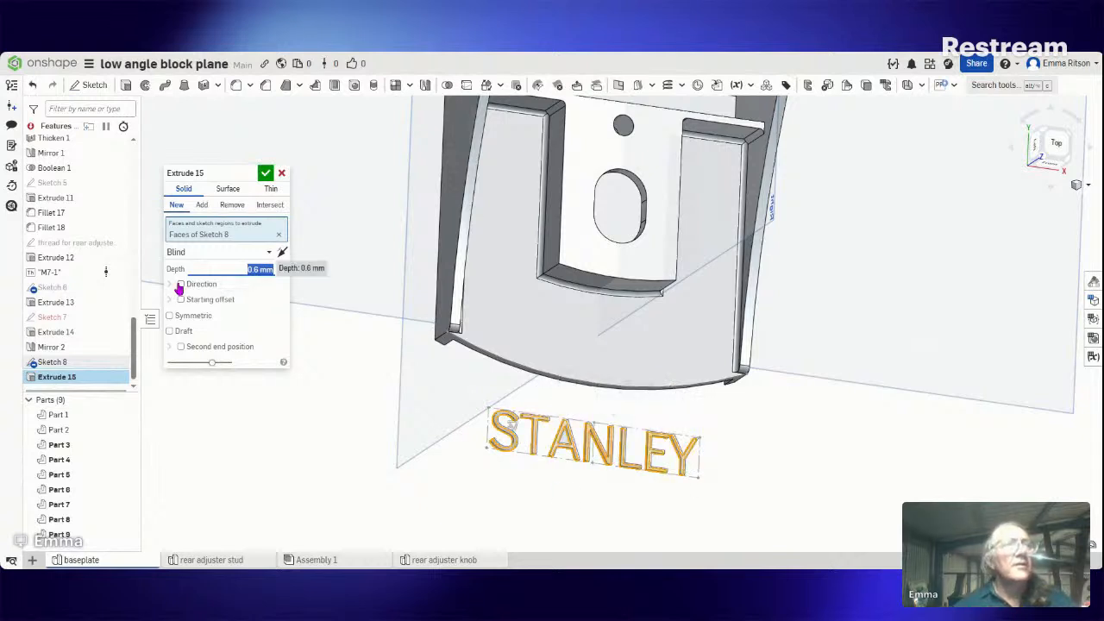
Step: Add a 6 degree draft to the lettering extrusion with its draft direction flipped, and accept the extrusion
{"action": "left_click", "coordinate": [169, 333]}
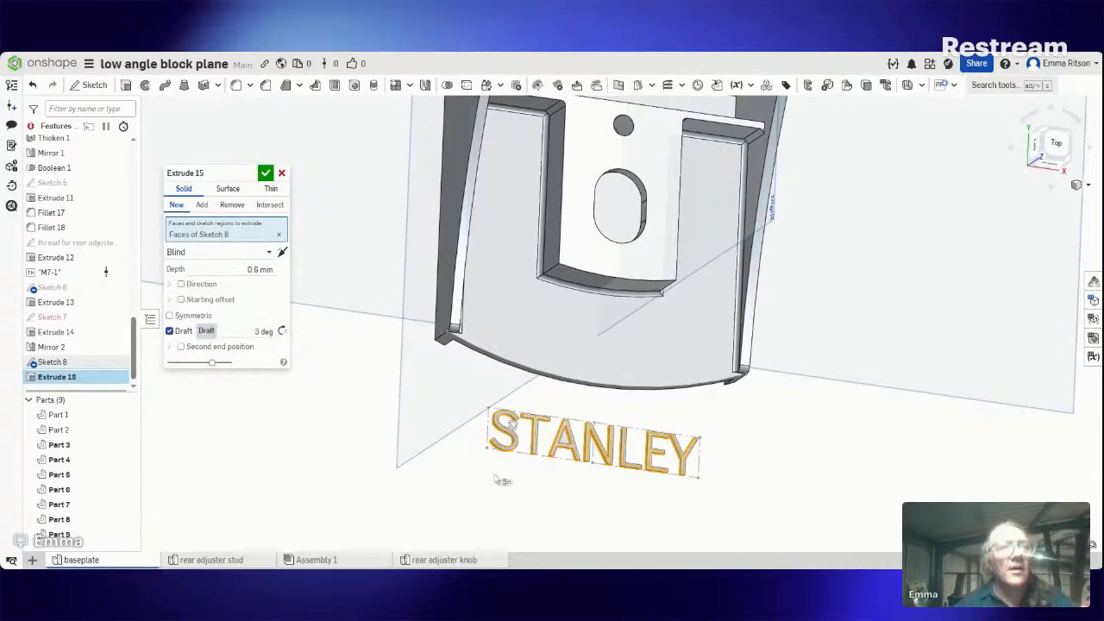
{"action": "right_click_drag", "start_coordinate": [504, 480], "coordinate": [505, 464]}
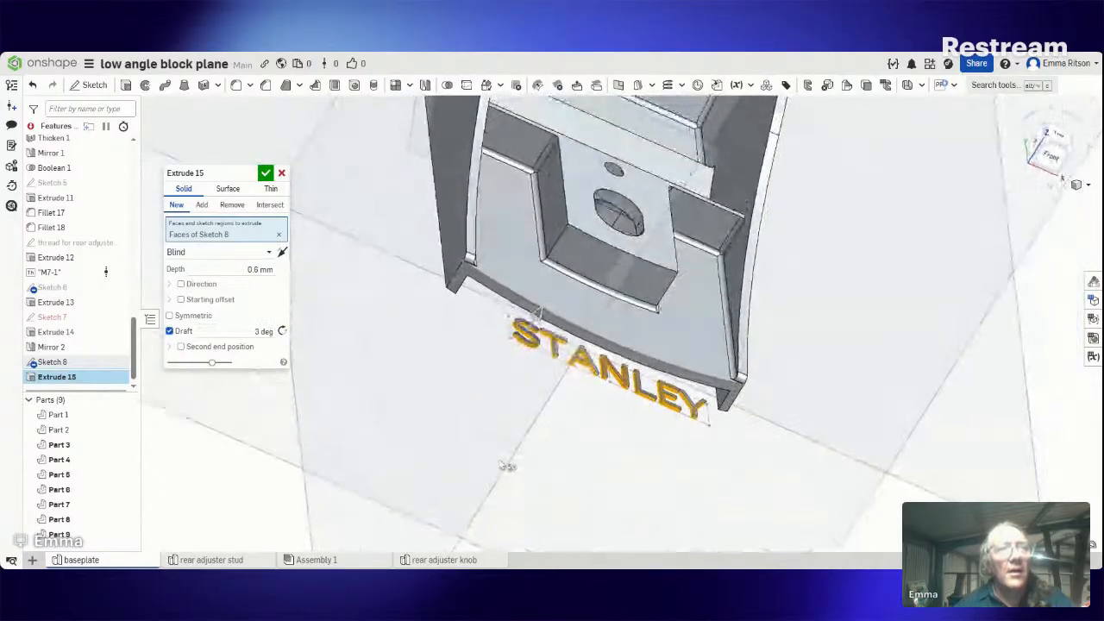
{"action": "scroll", "coordinate": [553, 388], "scroll_direction": "up", "scroll_amount": 3}
{"action": "scroll", "coordinate": [554, 389], "scroll_direction": "up", "scroll_amount": 5}
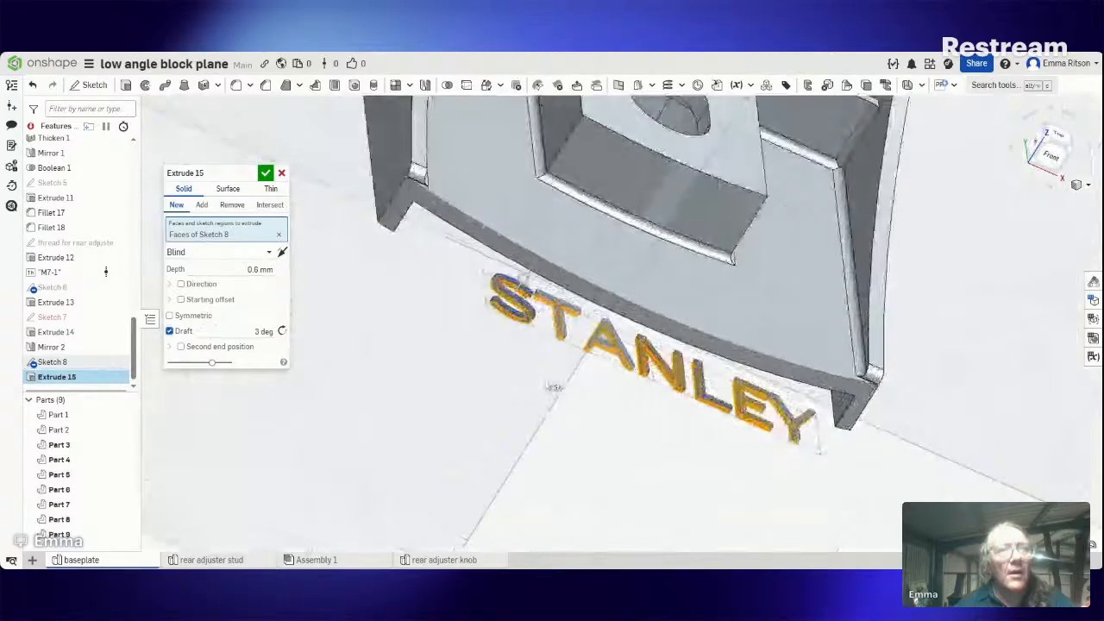
{"action": "mouse_move", "coordinate": [554, 387]}
{"action": "right_mouse_down"}
{"action": "mouse_move", "coordinate": [537, 350]}
{"action": "mouse_move", "coordinate": [538, 385]}
{"action": "right_mouse_up"}
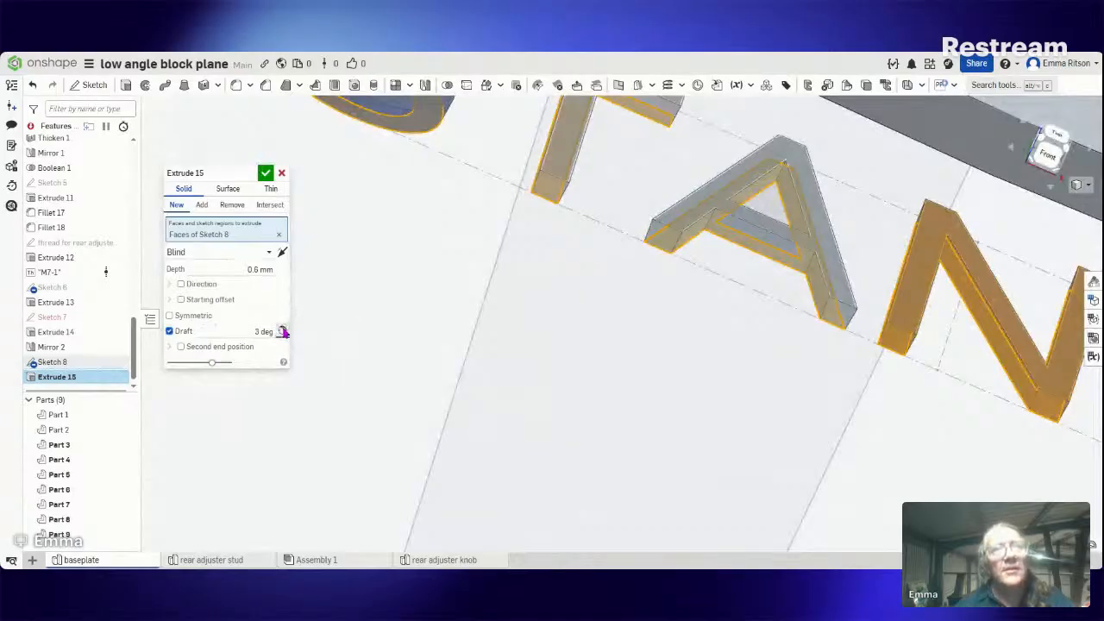
{"action": "left_click", "coordinate": [283, 332]}
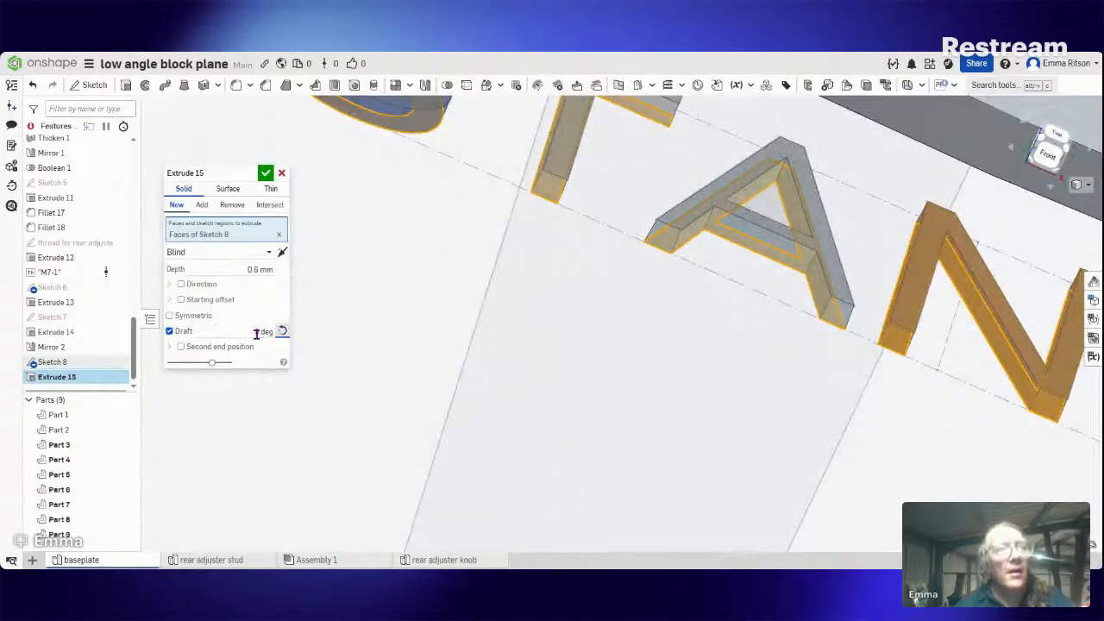
{"action": "left_click", "coordinate": [247, 332]}
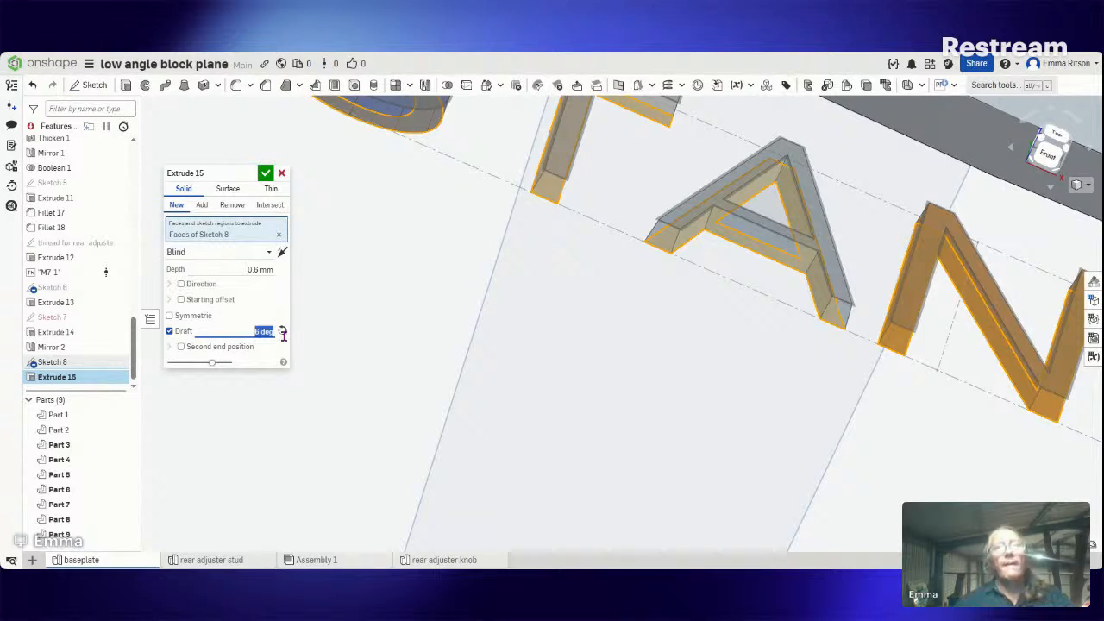
{"action": "left_click", "coordinate": [266, 173]}
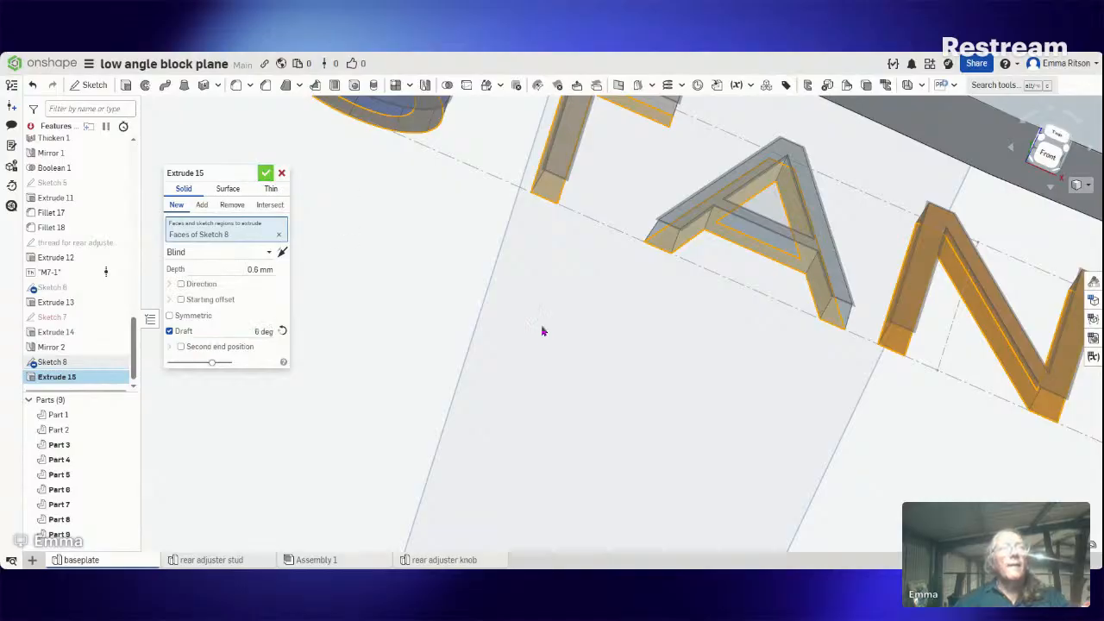
Step: Examine the extruded STANLEY letters obliquely and from above, checking their placement against the baseplate's rounded end
{"action": "scroll", "coordinate": [538, 357], "scroll_direction": "down", "scroll_amount": 5}
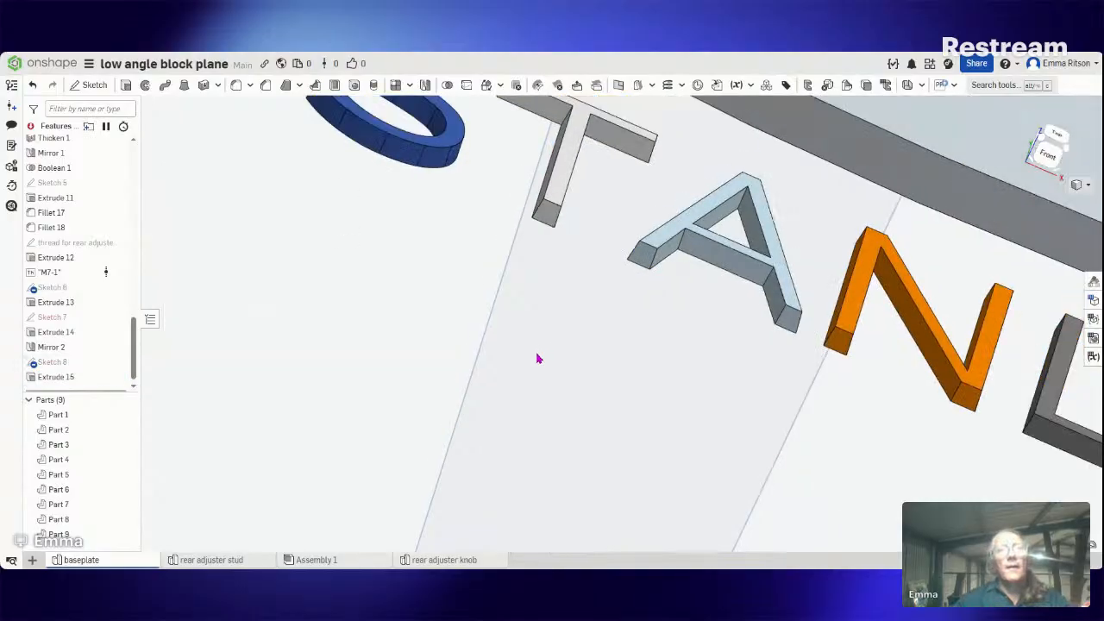
{"action": "mouse_move", "coordinate": [529, 371]}
{"action": "right_mouse_down"}
{"action": "mouse_move", "coordinate": [519, 392]}
{"action": "mouse_move", "coordinate": [527, 380]}
{"action": "right_mouse_up"}
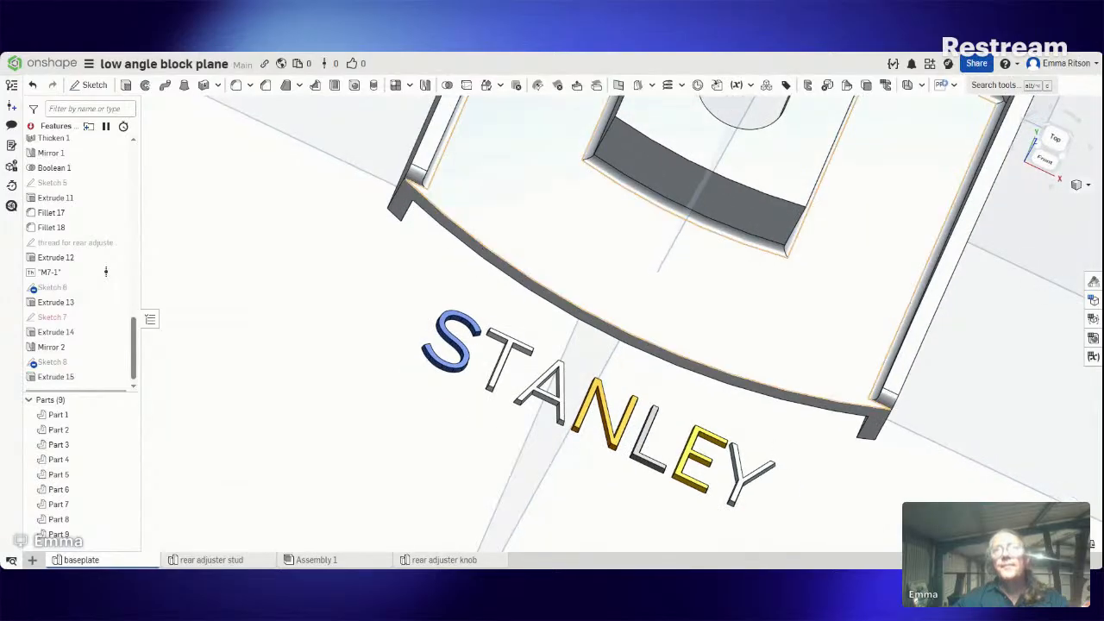
{"action": "left_click", "coordinate": [1054, 139]}
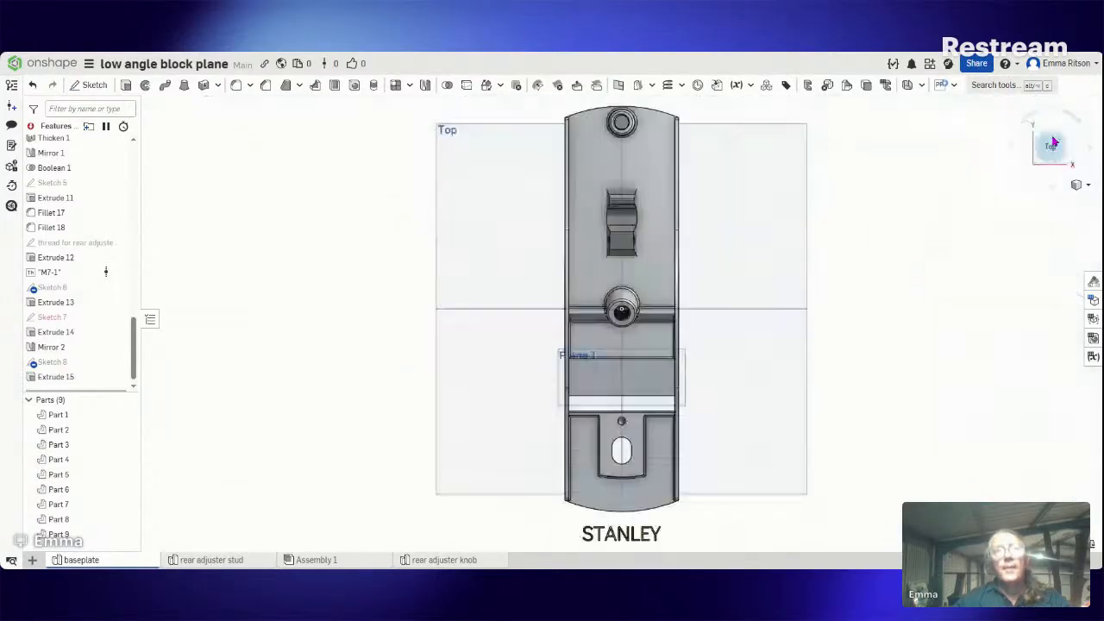
{"action": "scroll", "coordinate": [595, 480], "scroll_direction": "down", "scroll_amount": 2}
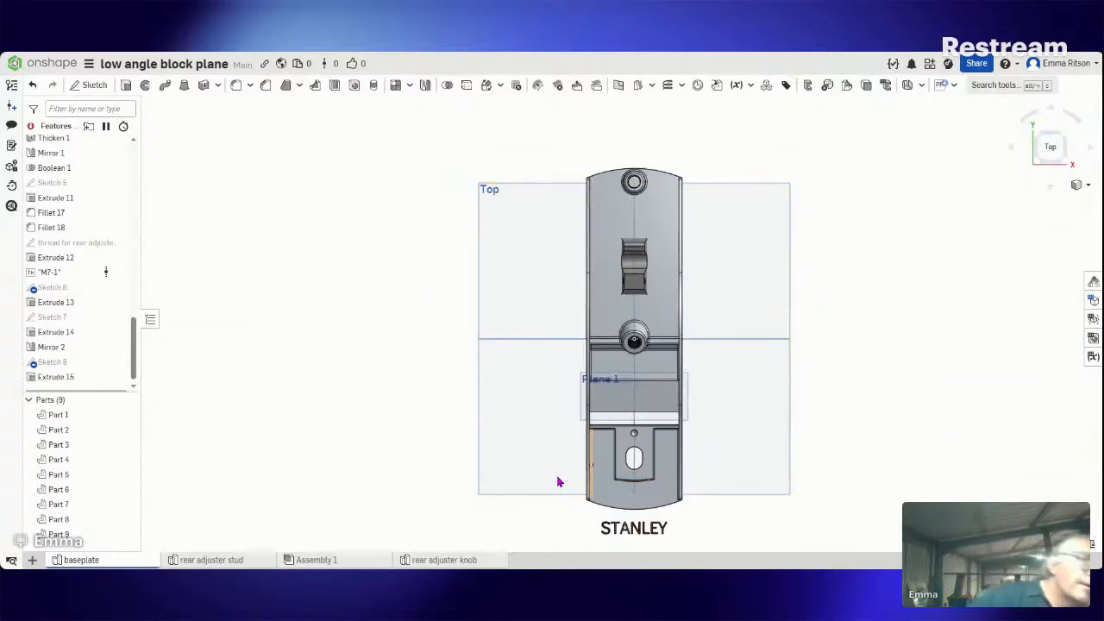
{"action": "scroll", "coordinate": [638, 526], "scroll_direction": "down", "scroll_amount": 2}
{"action": "scroll", "coordinate": [641, 554], "scroll_direction": "down", "scroll_amount": 1}
{"action": "scroll", "coordinate": [641, 553], "scroll_direction": "down", "scroll_amount": 1}
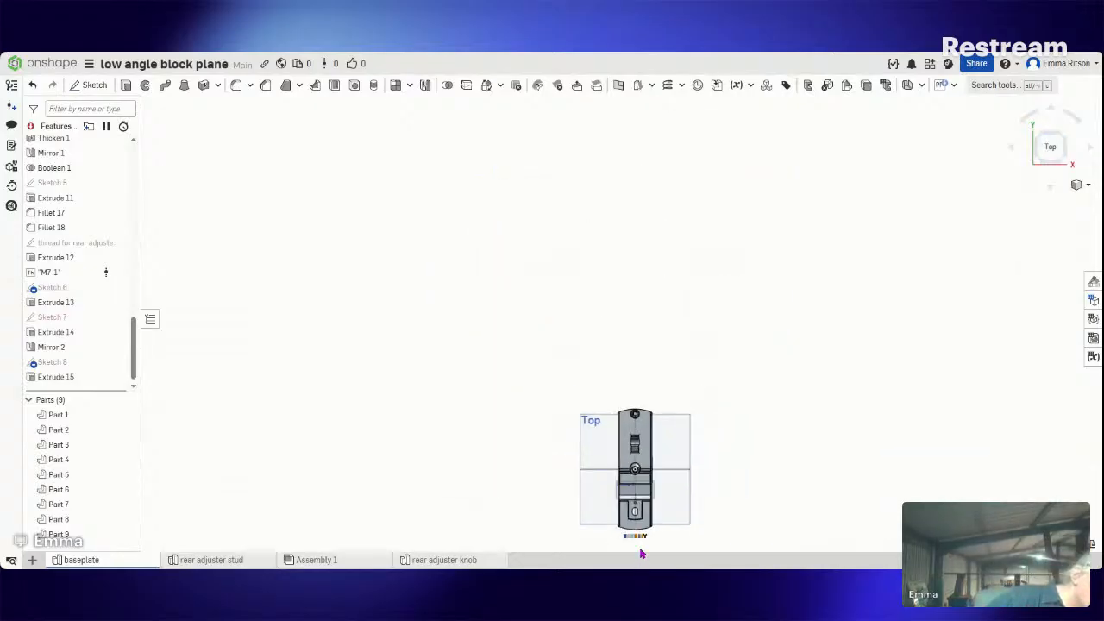
{"action": "scroll", "coordinate": [636, 541], "scroll_direction": "up", "scroll_amount": 5}
{"action": "scroll", "coordinate": [635, 540], "scroll_direction": "up", "scroll_amount": 2}
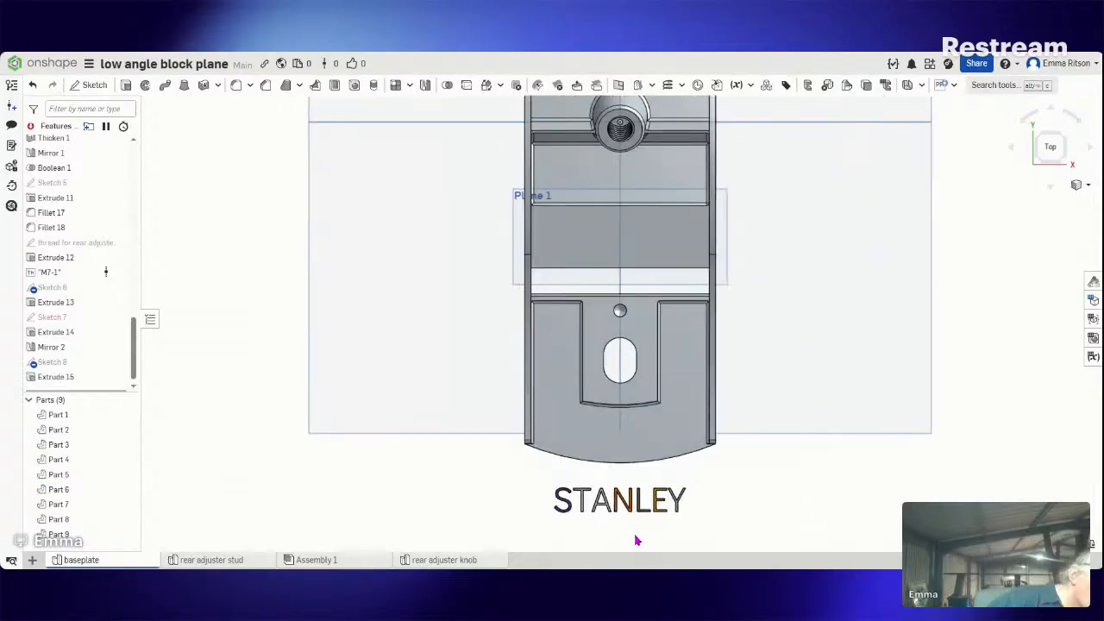
{"action": "scroll", "coordinate": [633, 537], "scroll_direction": "up", "scroll_amount": 4}
{"action": "scroll", "coordinate": [631, 534], "scroll_direction": "up", "scroll_amount": 1}
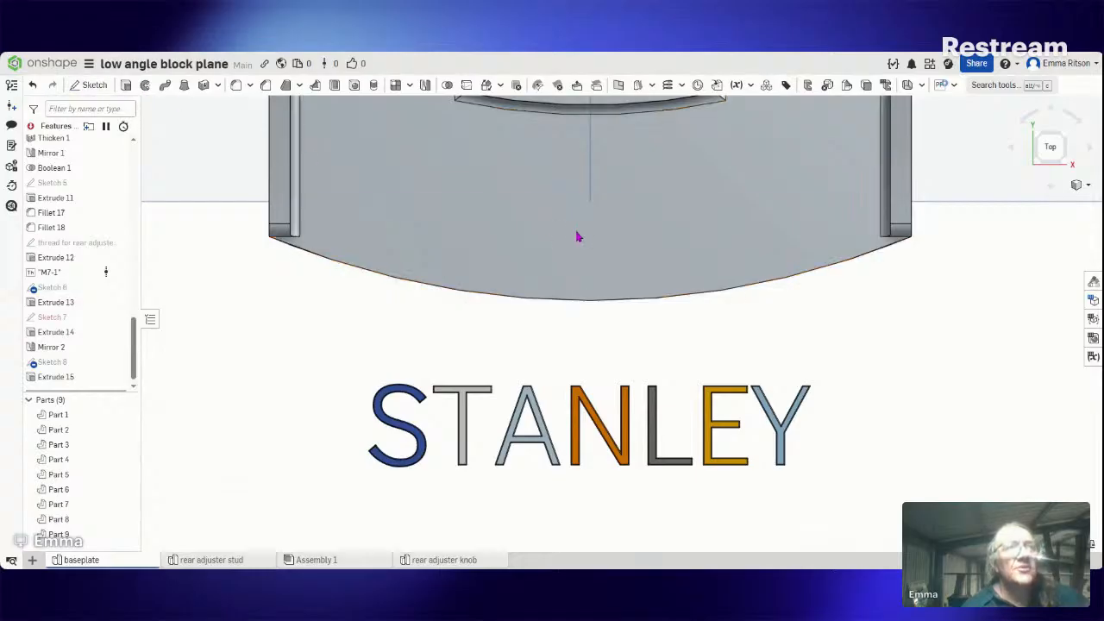
Step: Start a new sketch on the baseplate's floor face and project its curved end edge into it
{"action": "key", "text": "shift+s"}
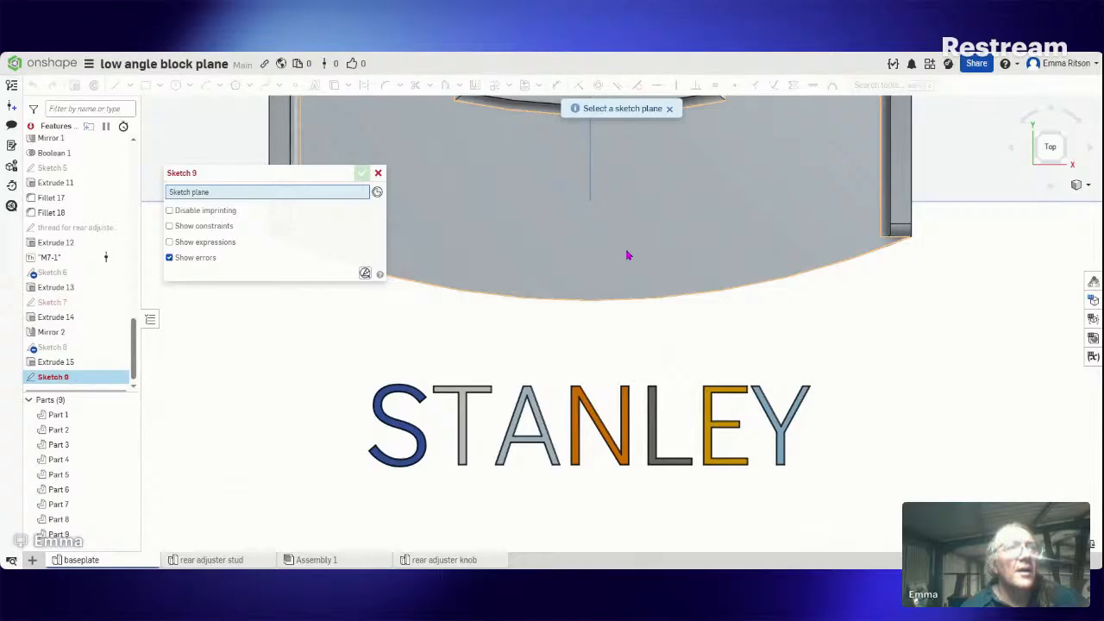
{"action": "left_click", "coordinate": [687, 214]}
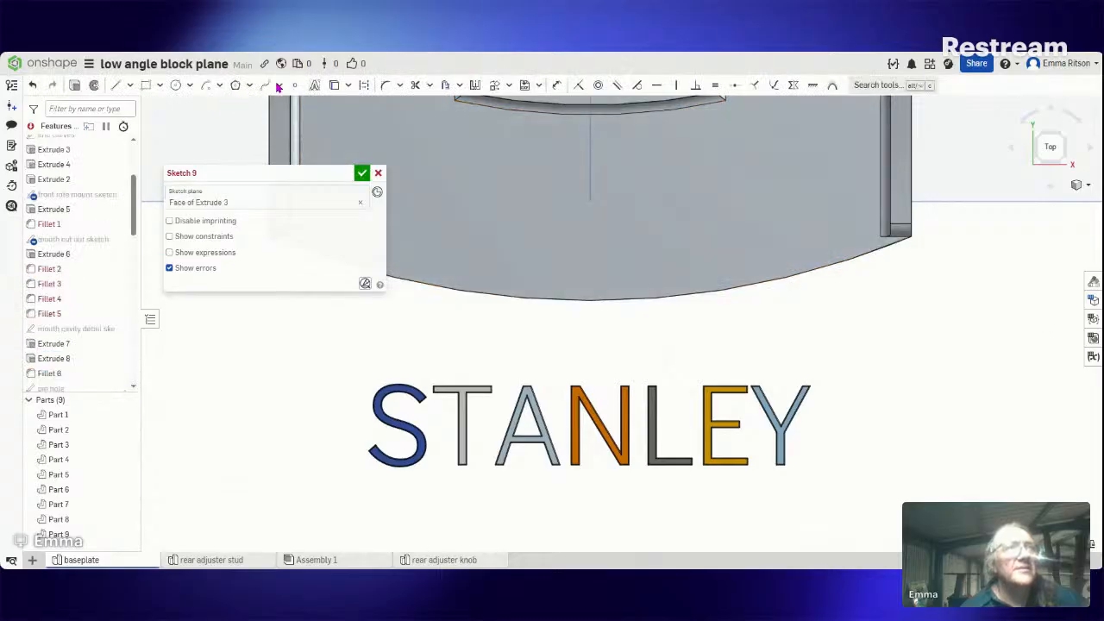
{"action": "left_click", "coordinate": [336, 86]}
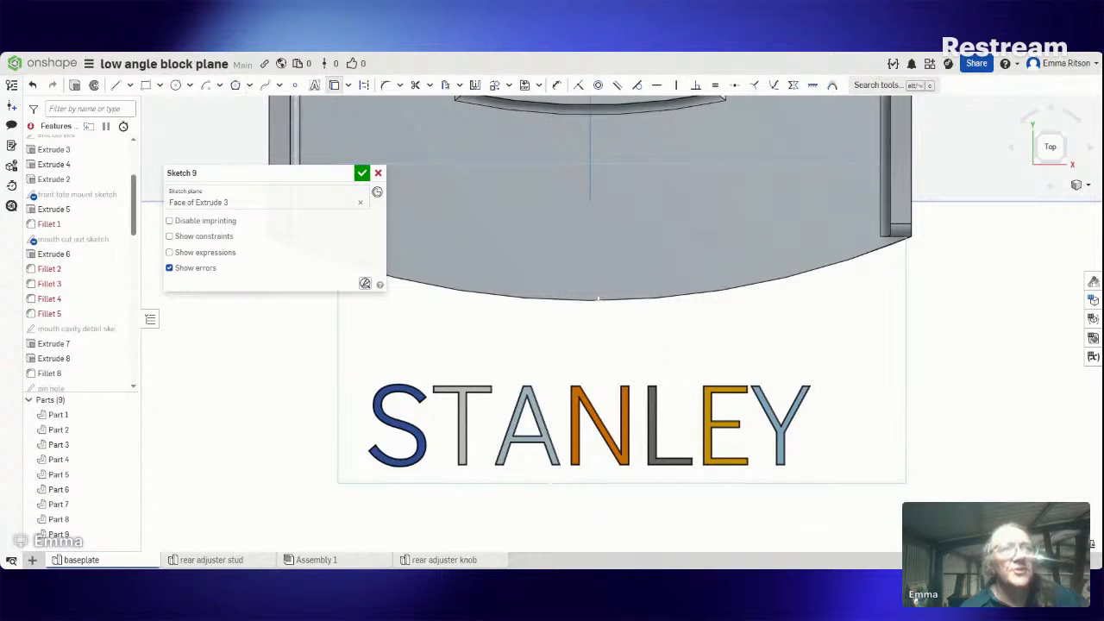
{"action": "left_click", "coordinate": [593, 299]}
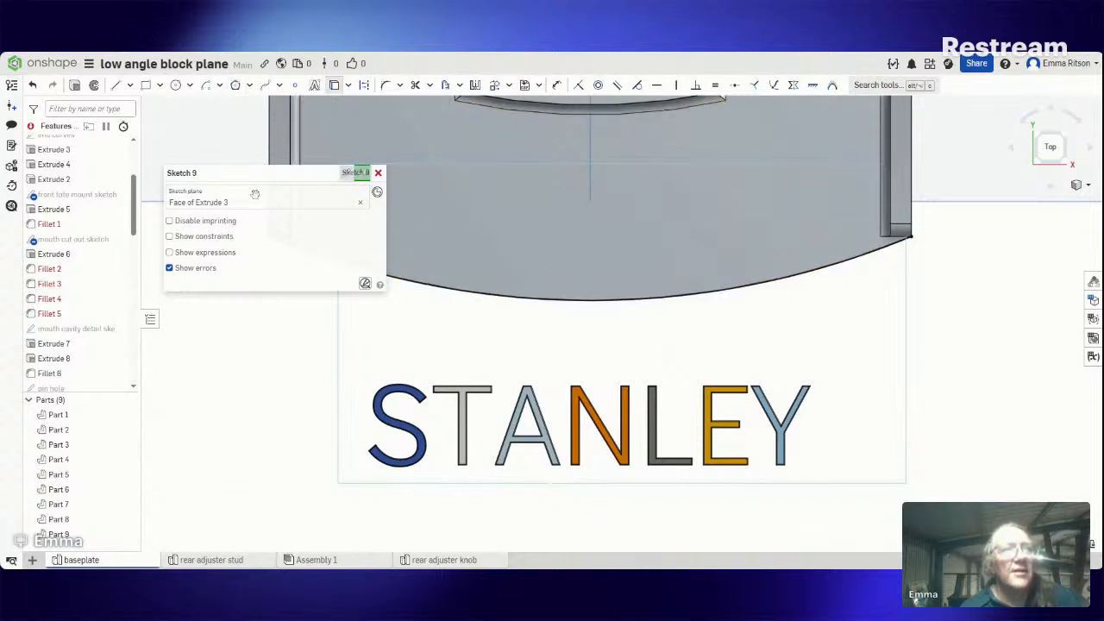
Step: Offset the projected curved end edge of the baseplate by 1.2 mm
{"action": "mouse_move", "coordinate": [324, 172]}
{"action": "left_mouse_down"}
{"action": "mouse_move", "coordinate": [183, 248]}
{"action": "mouse_move", "coordinate": [184, 261]}
{"action": "left_mouse_up"}
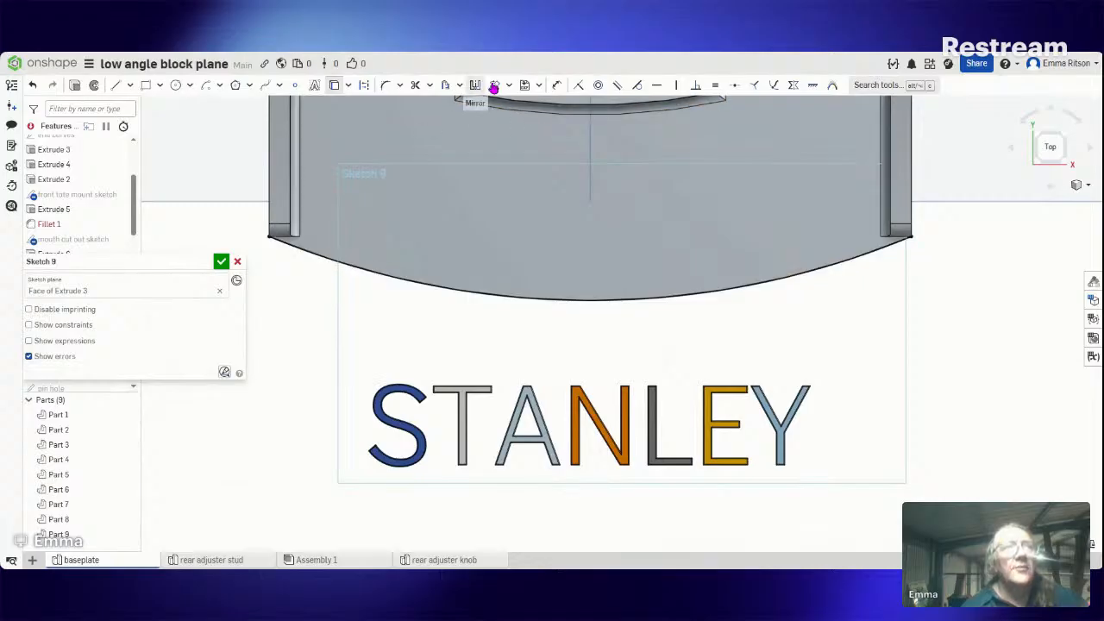
{"action": "left_click", "coordinate": [444, 87]}
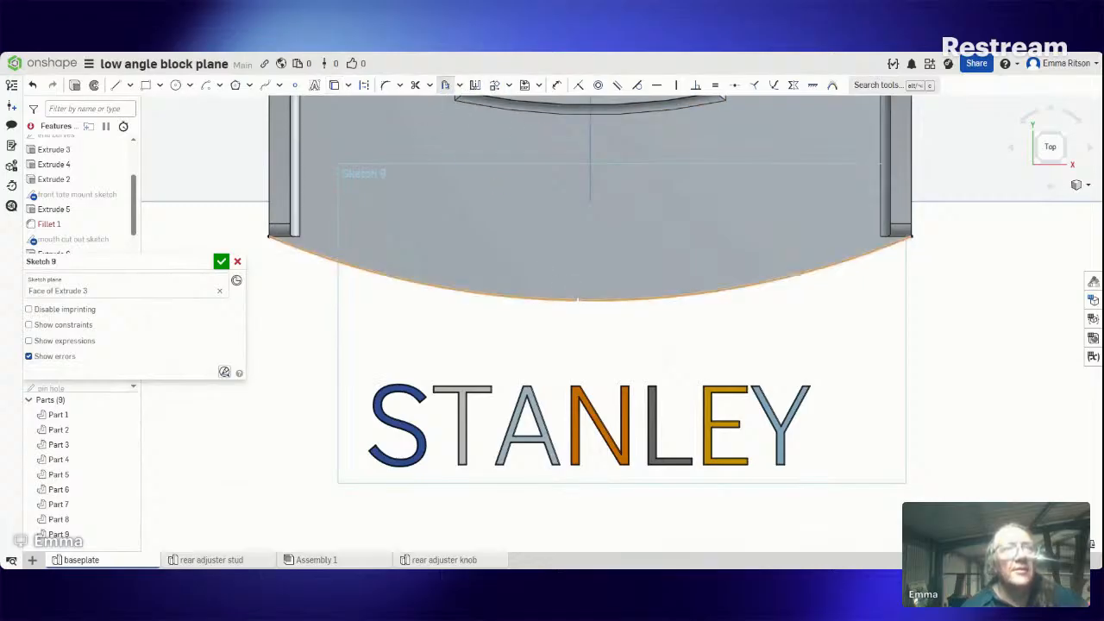
{"action": "left_click", "coordinate": [577, 300]}
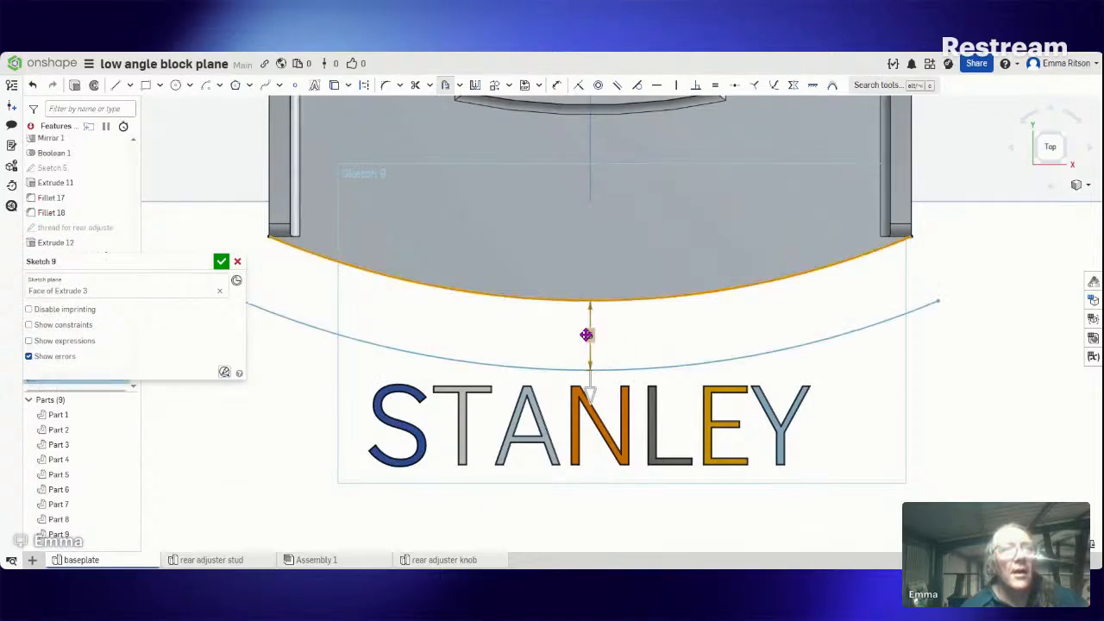
{"action": "left_click", "coordinate": [636, 337]}
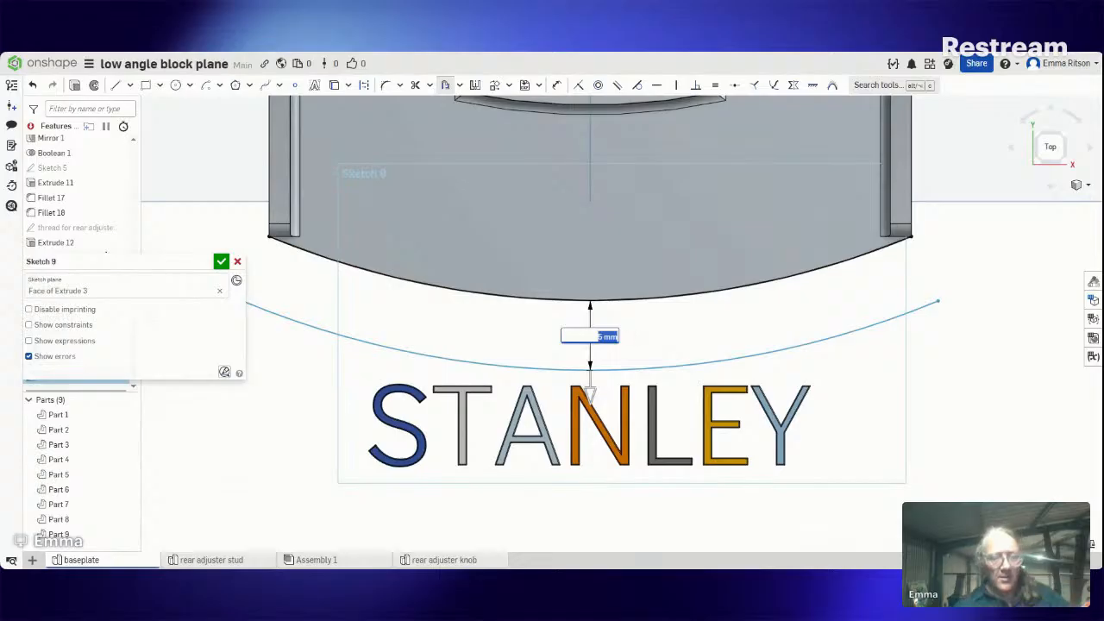
{"action": "key", "text": "BackSpace"}
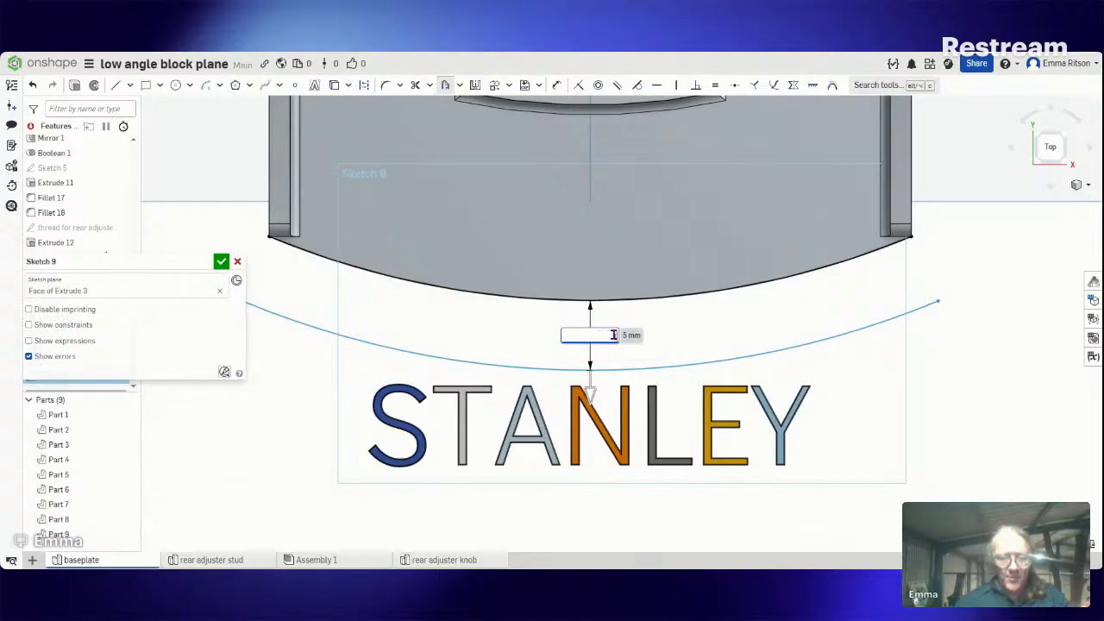
{"action": "type", "text": "1.2"}
{"action": "key", "text": "Return"}
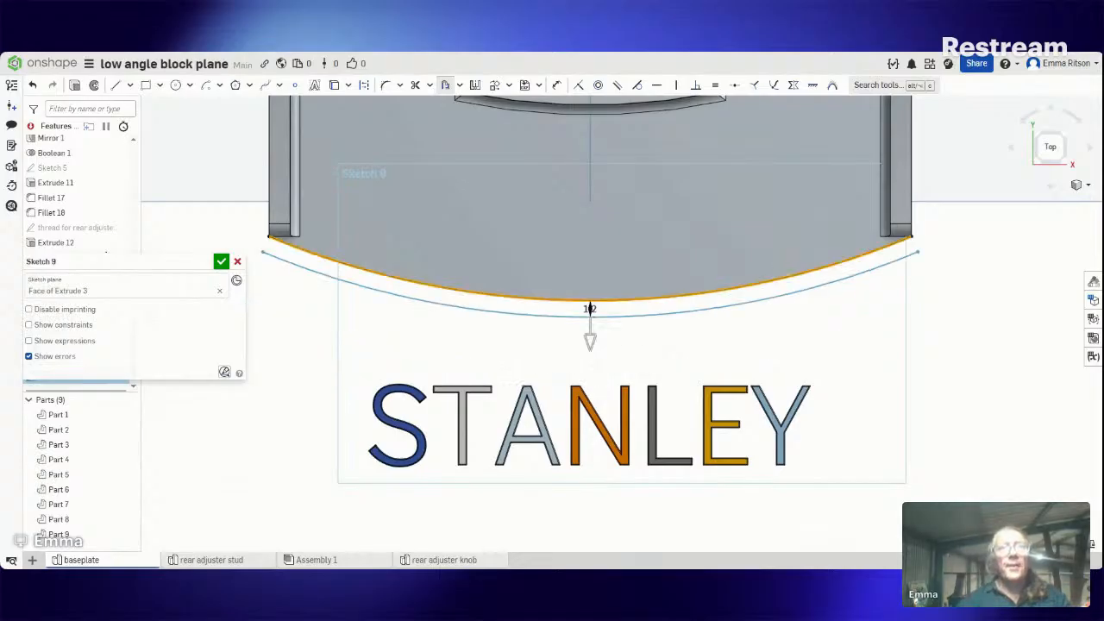
Step: Flip the offset curve to the inside of the baseplate's rounded end and accept the sketch
{"action": "left_click", "coordinate": [590, 341]}
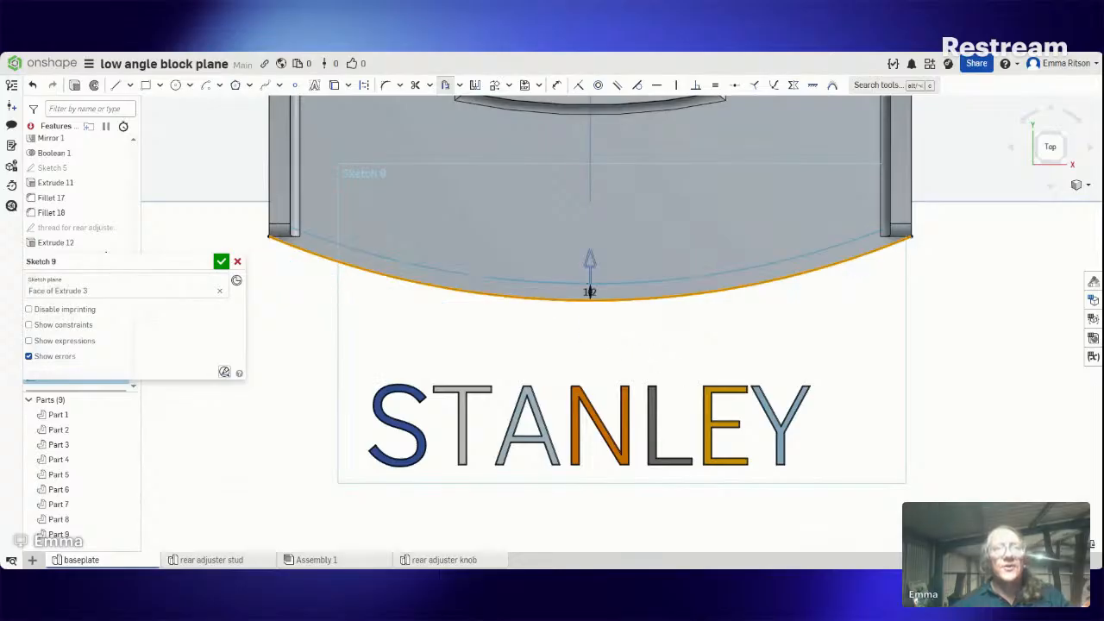
{"action": "left_click", "coordinate": [643, 341]}
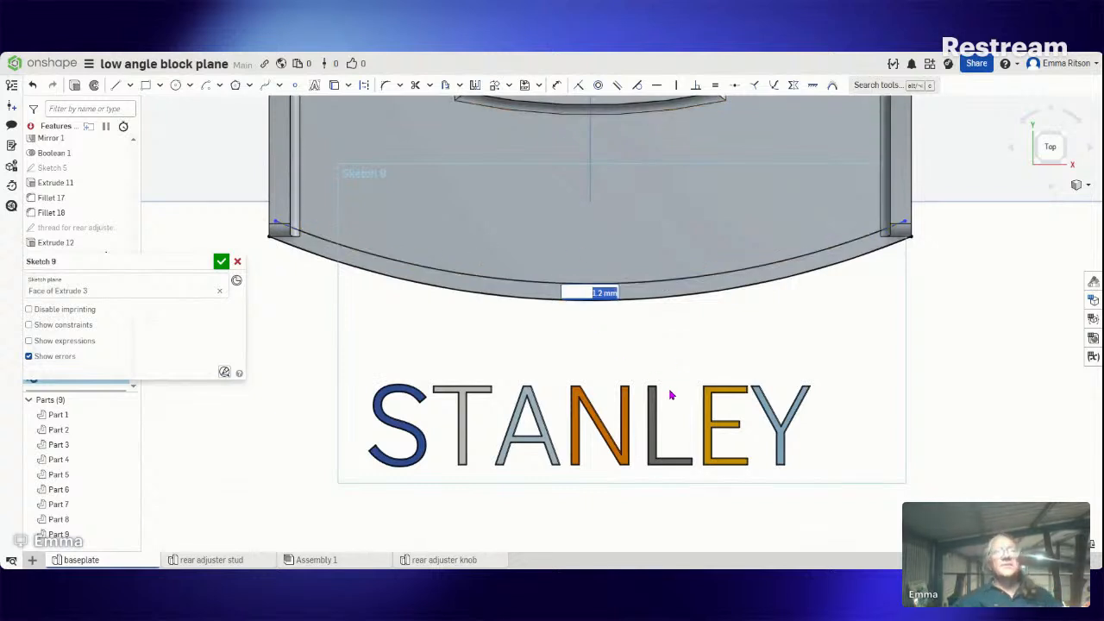
{"action": "key", "text": "Return"}
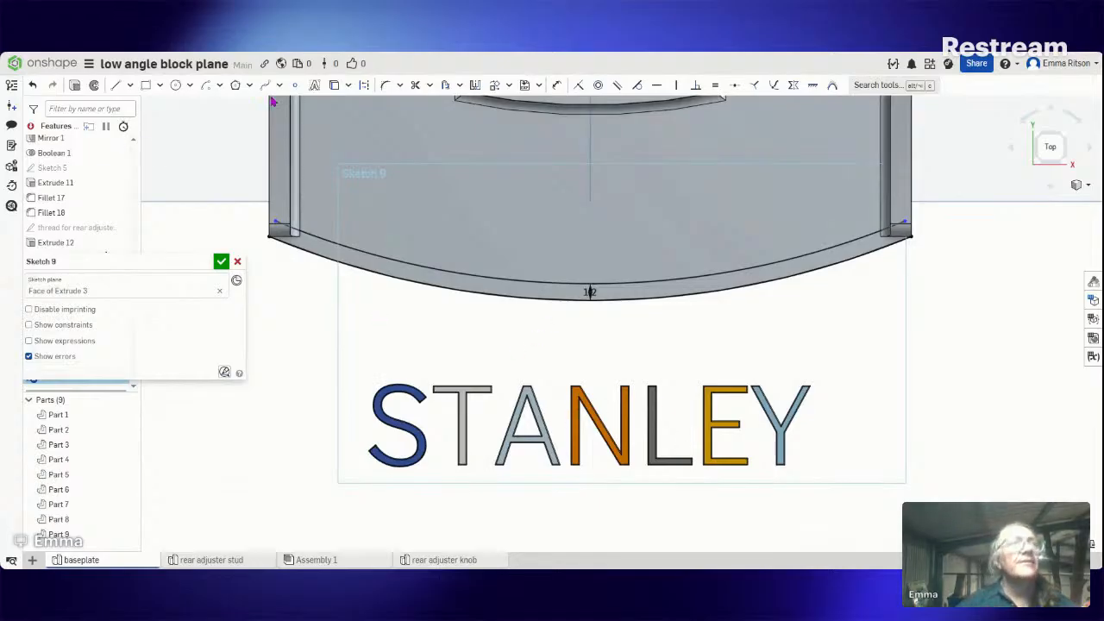
{"action": "left_click", "coordinate": [494, 86]}
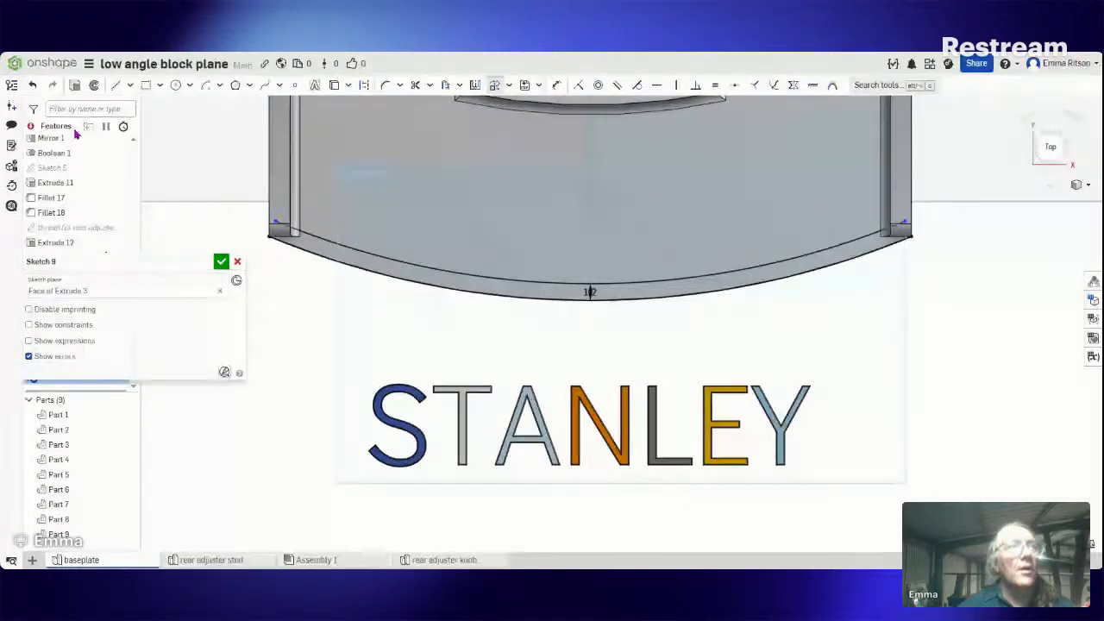
{"action": "left_click", "coordinate": [221, 262]}
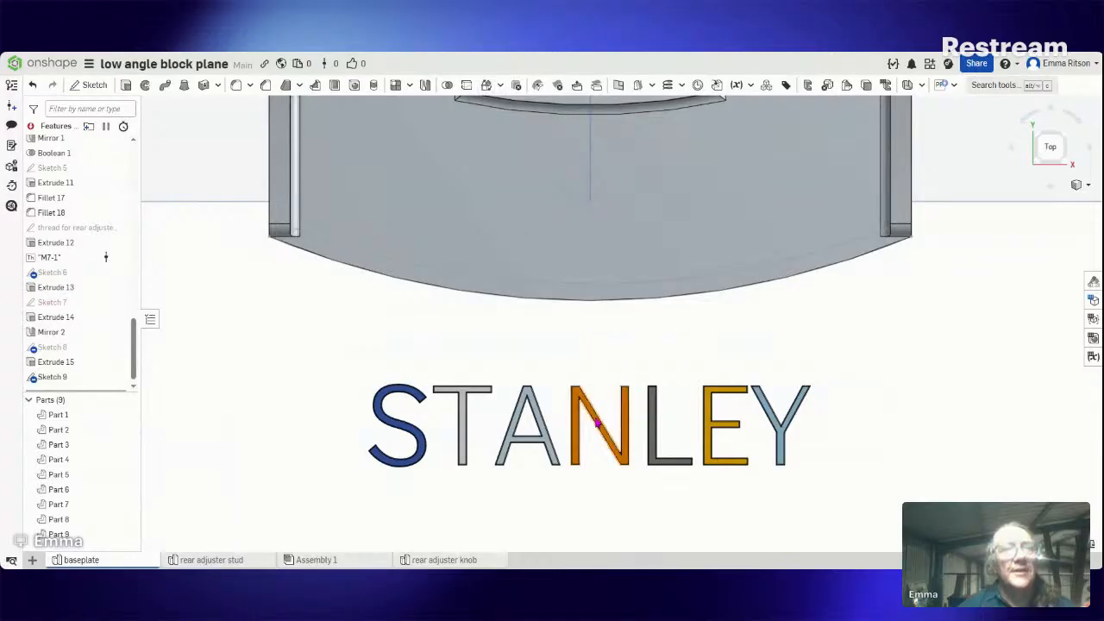
{"action": "left_click", "coordinate": [596, 422]}
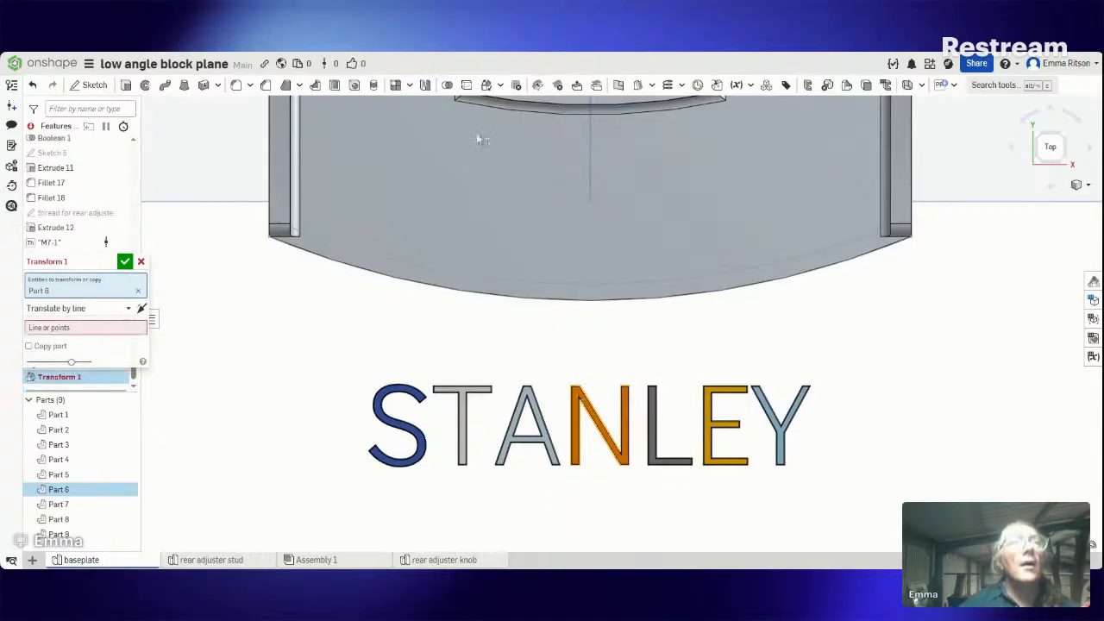
{"action": "left_click", "coordinate": [411, 86]}
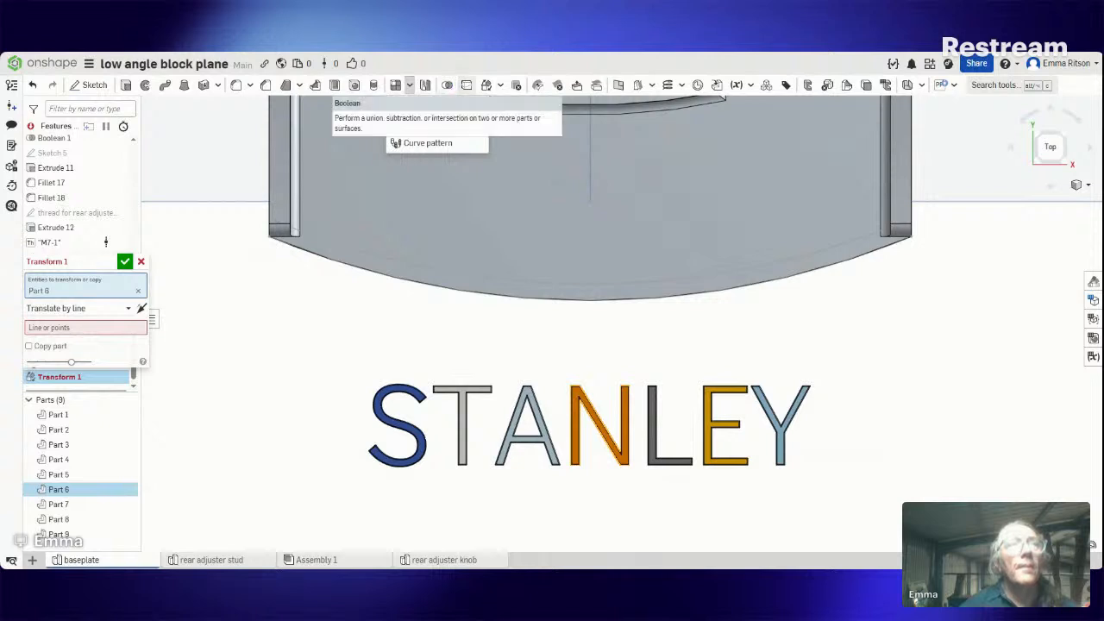
{"action": "left_click", "coordinate": [501, 86]}
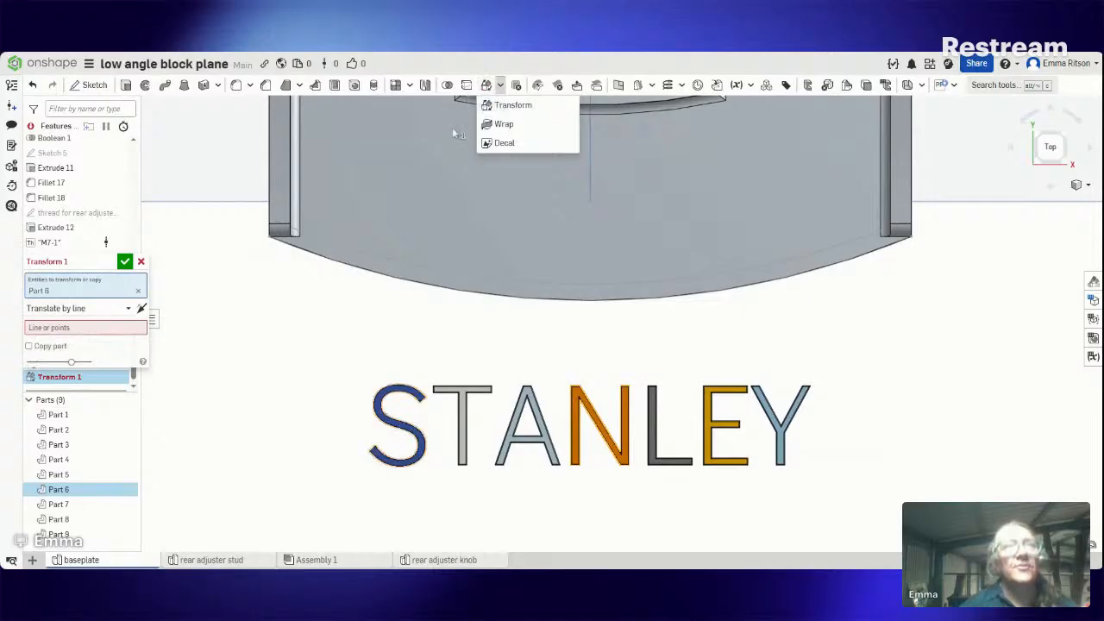
{"action": "left_click", "coordinate": [482, 90]}
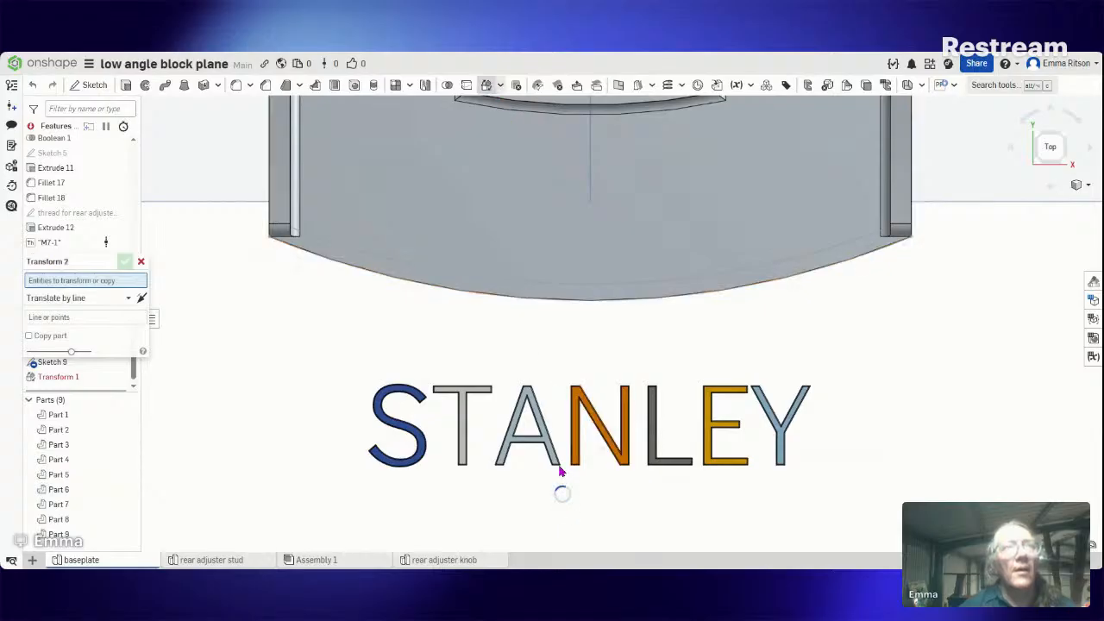
{"action": "left_click", "coordinate": [576, 418]}
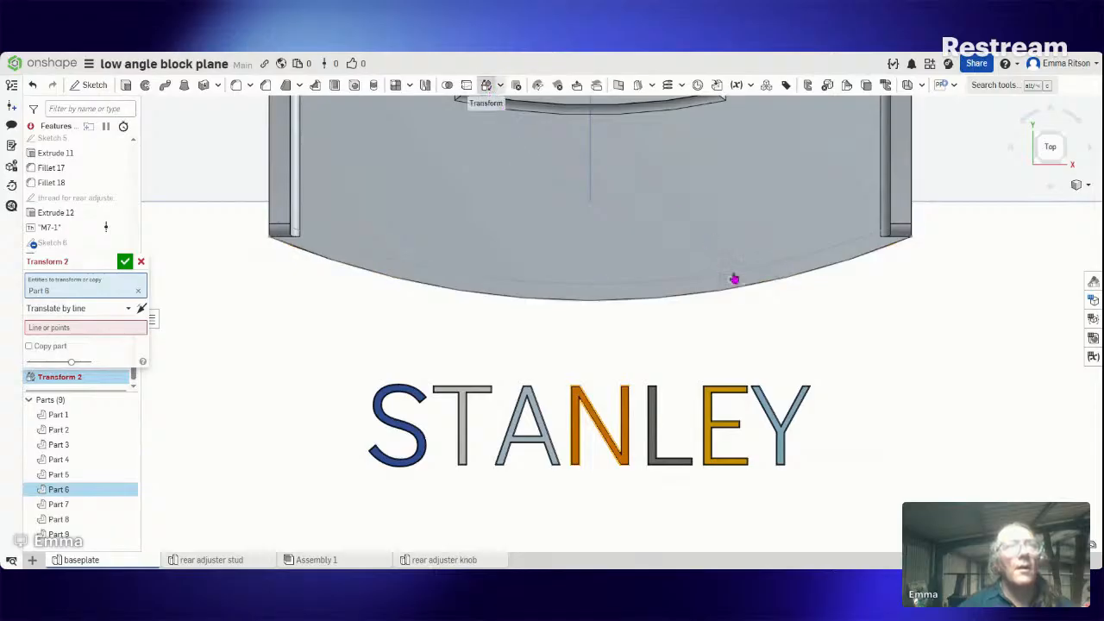
{"action": "key", "text": "Escape"}
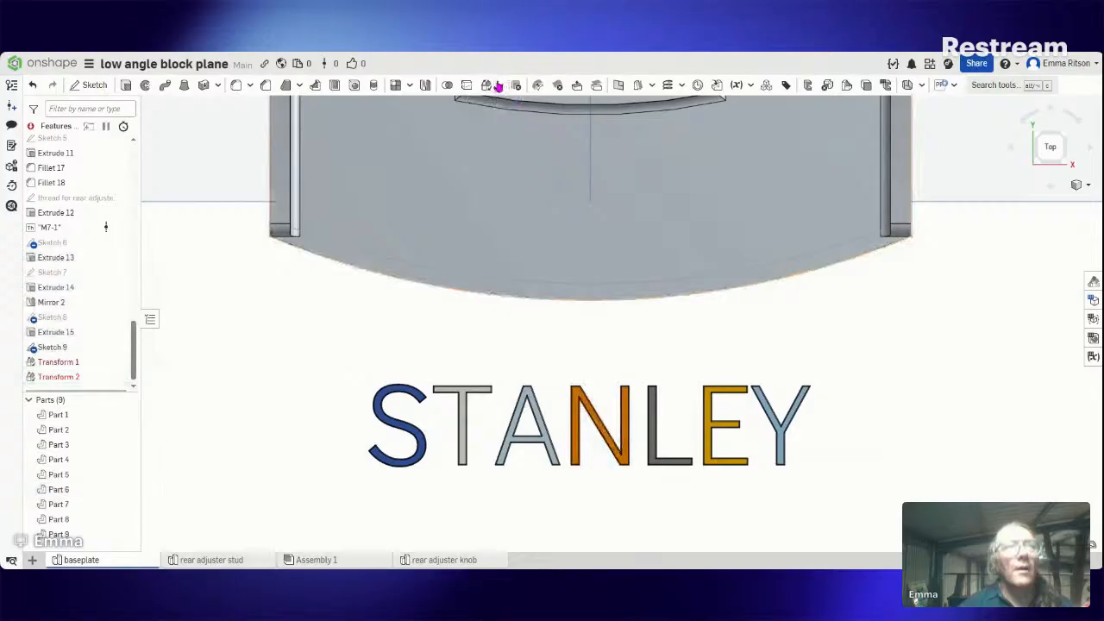
Step: Start a Transform on the letter N and set it to translate by XYZ
{"action": "left_click", "coordinate": [486, 86]}
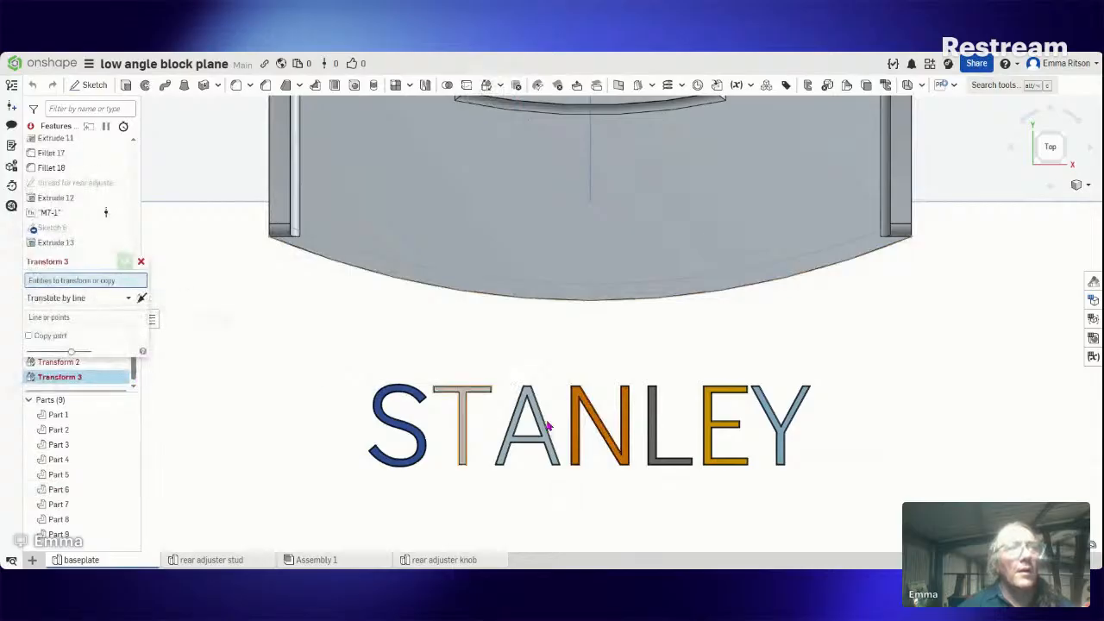
{"action": "left_click", "coordinate": [576, 415]}
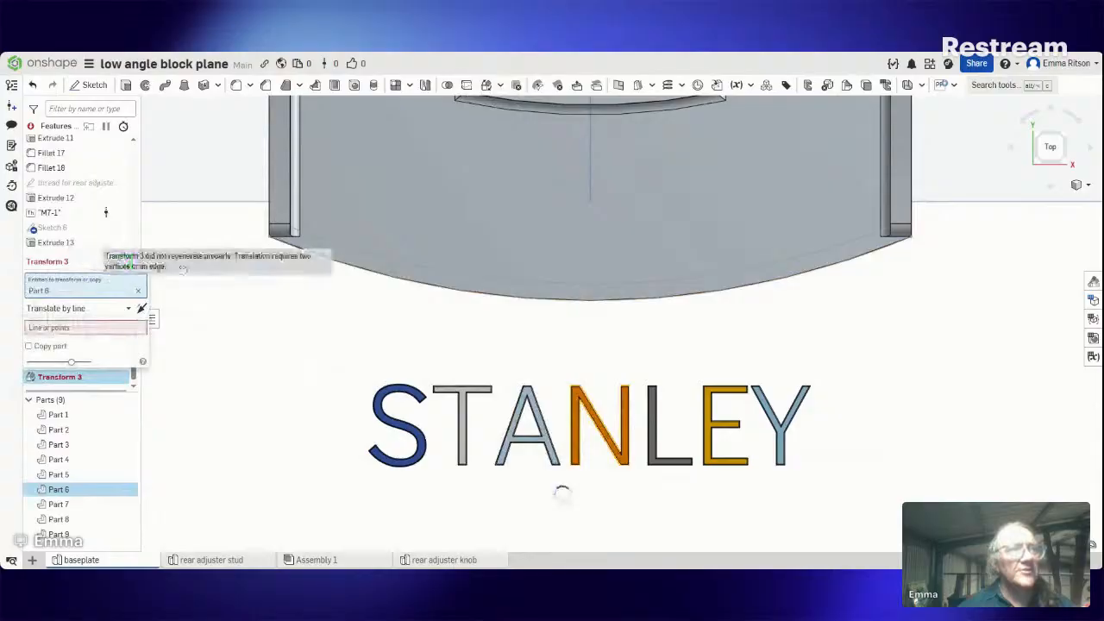
{"action": "left_click_drag", "start_coordinate": [84, 259], "coordinate": [199, 274]}
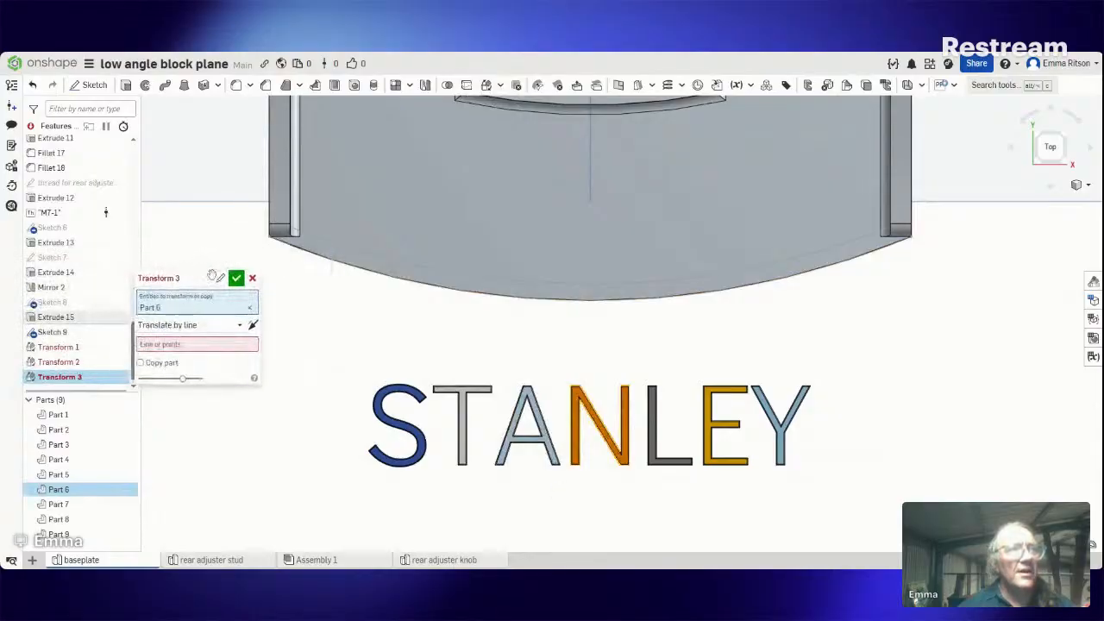
{"action": "left_click", "coordinate": [243, 327]}
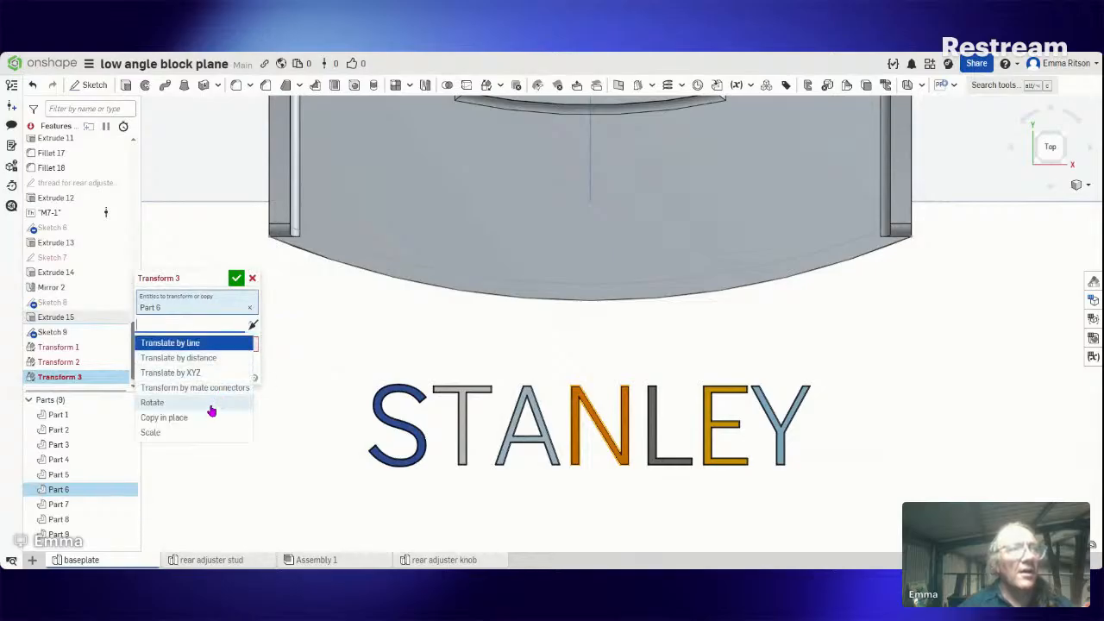
{"action": "left_click", "coordinate": [171, 372]}
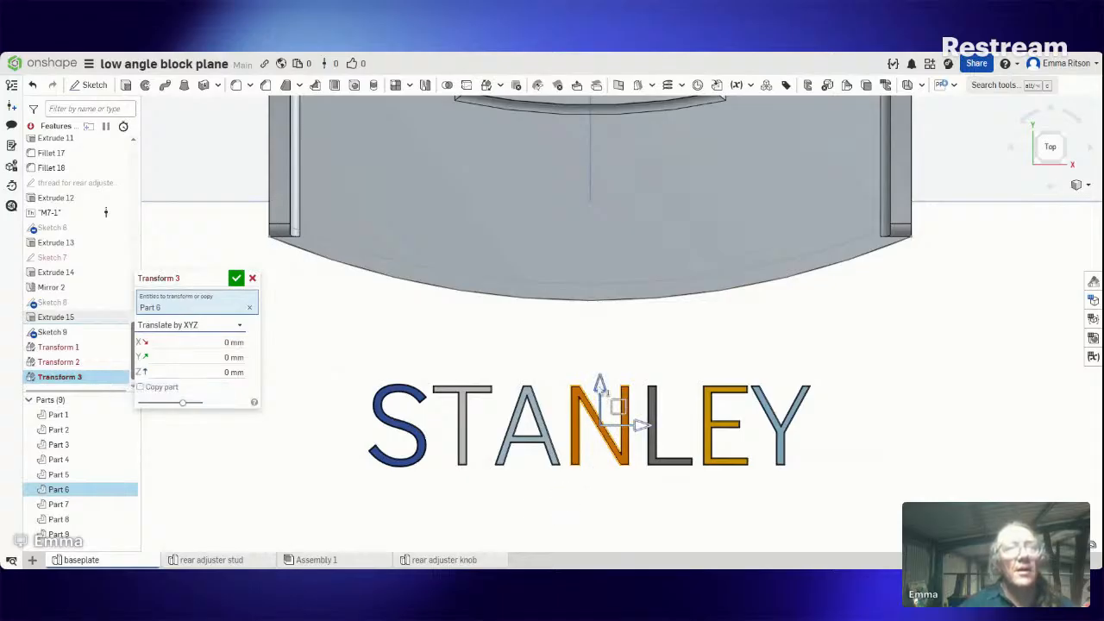
Step: Set the transform's Y translation to 5 mm and take the baseplate out of the entities to transform
{"action": "left_click", "coordinate": [595, 299]}
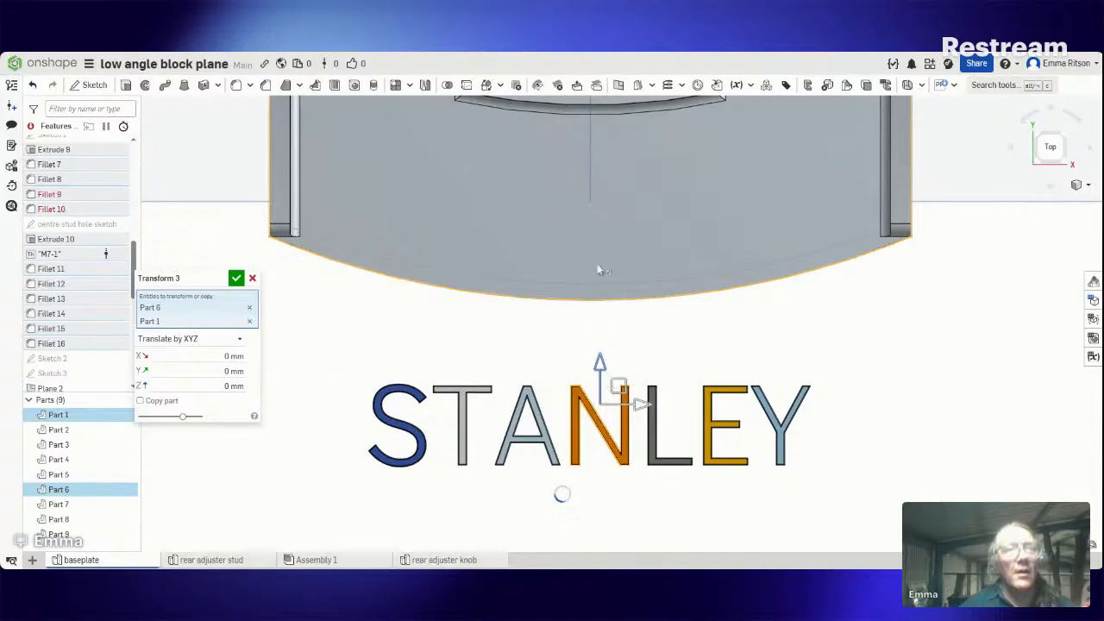
{"action": "left_click_drag", "start_coordinate": [600, 363], "coordinate": [600, 234]}
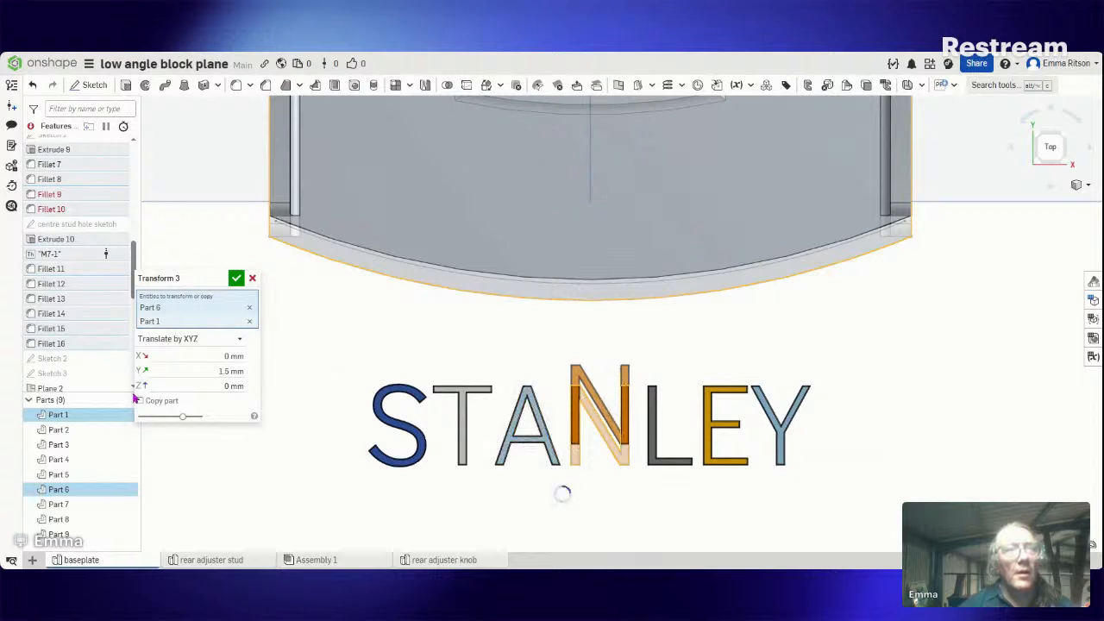
{"action": "left_click", "coordinate": [201, 371]}
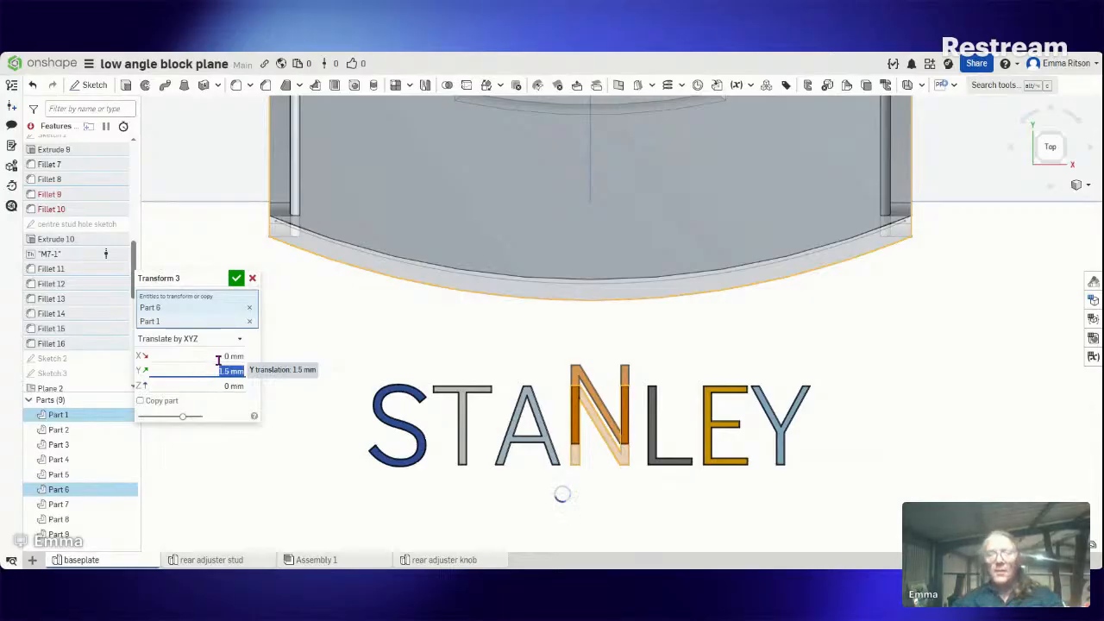
{"action": "type", "text": "5"}
{"action": "key", "text": "Return"}
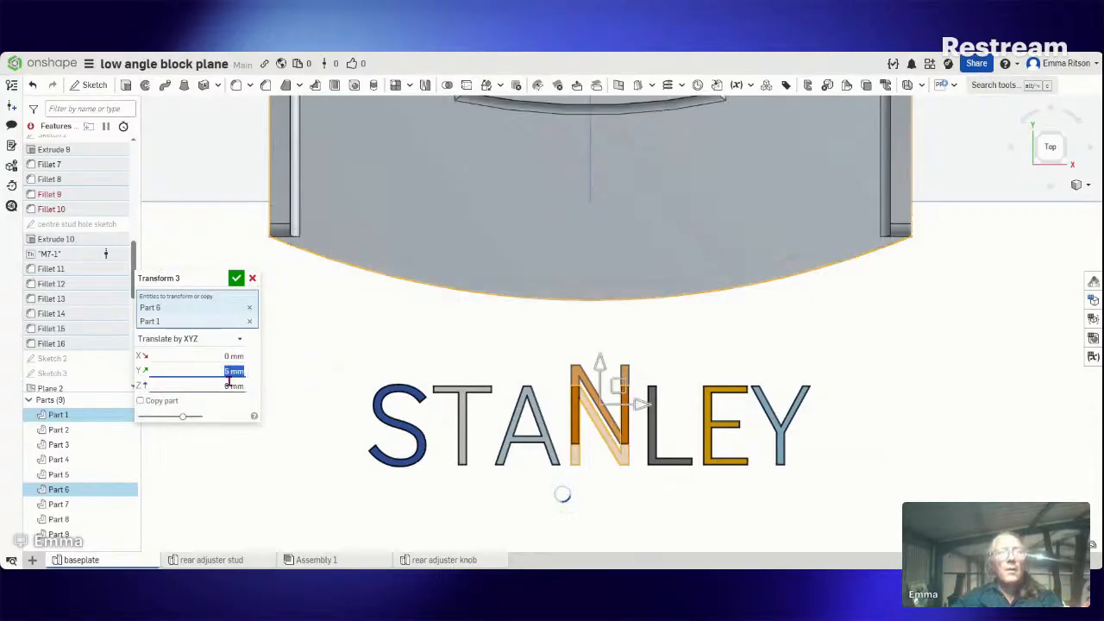
{"action": "left_click", "coordinate": [249, 321]}
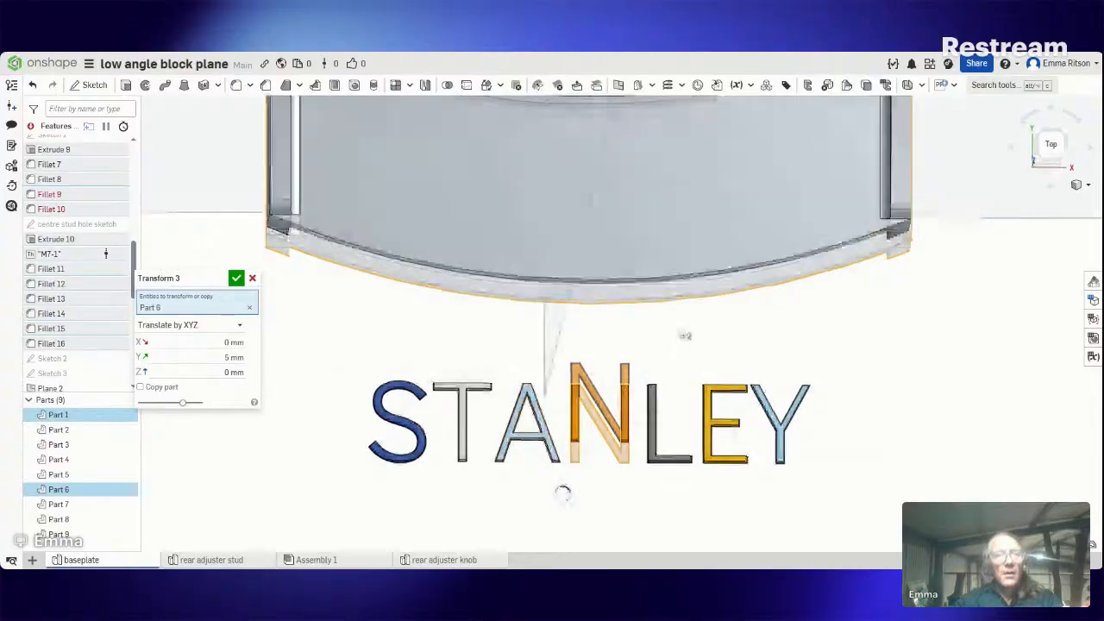
Step: Try moving the letter N freely along Y by about 10.3 mm toward the baseplate's rounded end
{"action": "right_click_drag", "start_coordinate": [685, 336], "coordinate": [793, 331]}
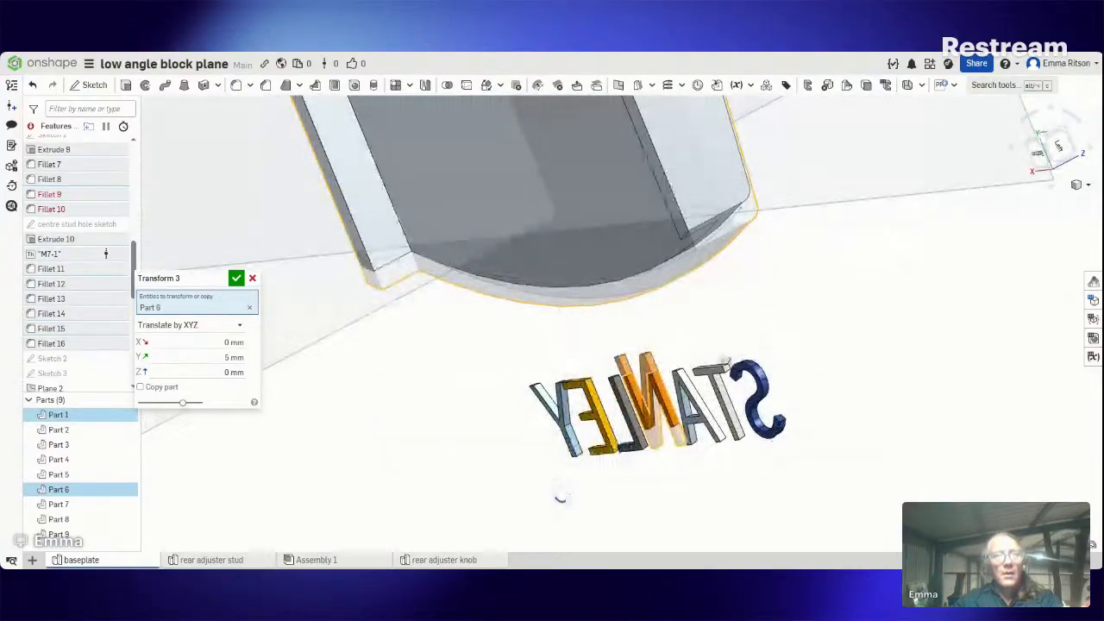
{"action": "right_click_drag", "start_coordinate": [779, 338], "coordinate": [638, 405]}
{"action": "right_click_drag", "start_coordinate": [652, 356], "coordinate": [680, 344]}
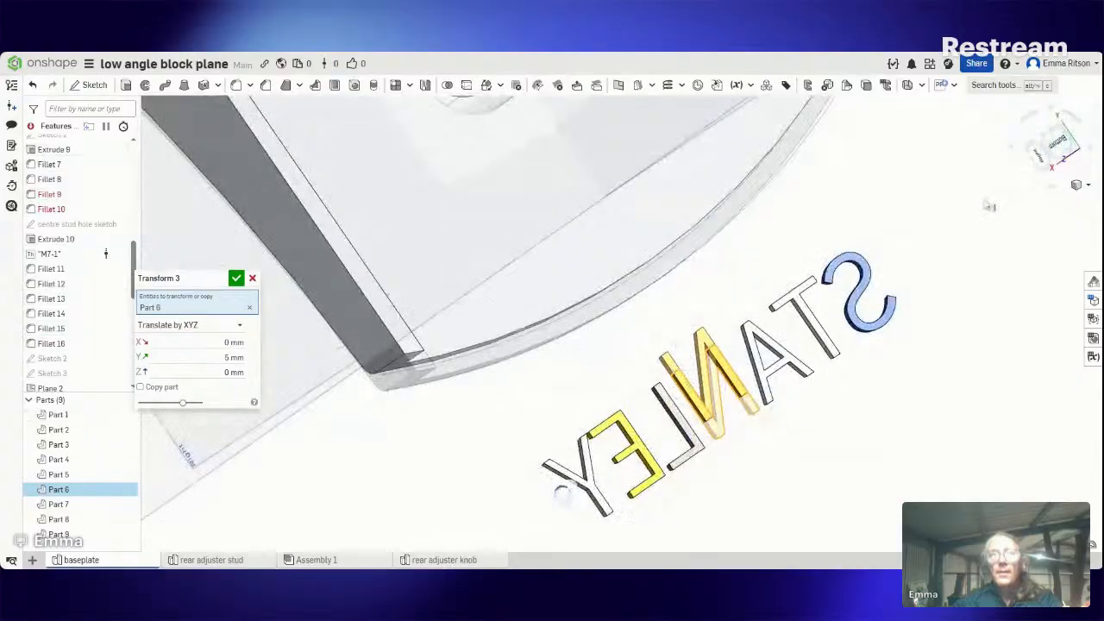
{"action": "right_click_drag", "start_coordinate": [828, 207], "coordinate": [806, 233]}
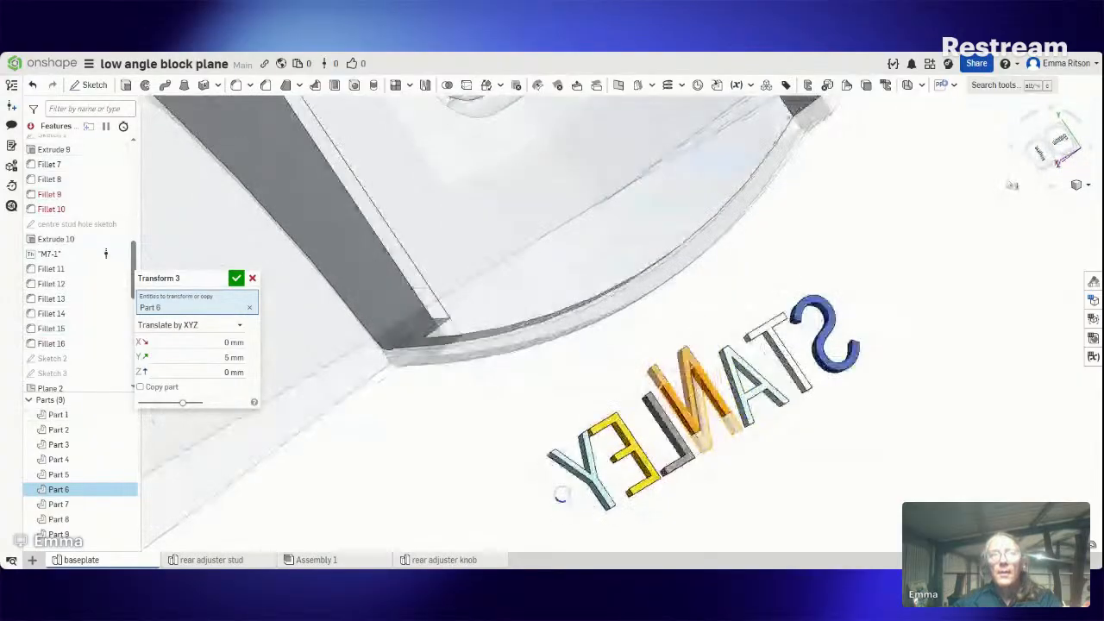
{"action": "right_click_drag", "start_coordinate": [673, 345], "coordinate": [807, 268]}
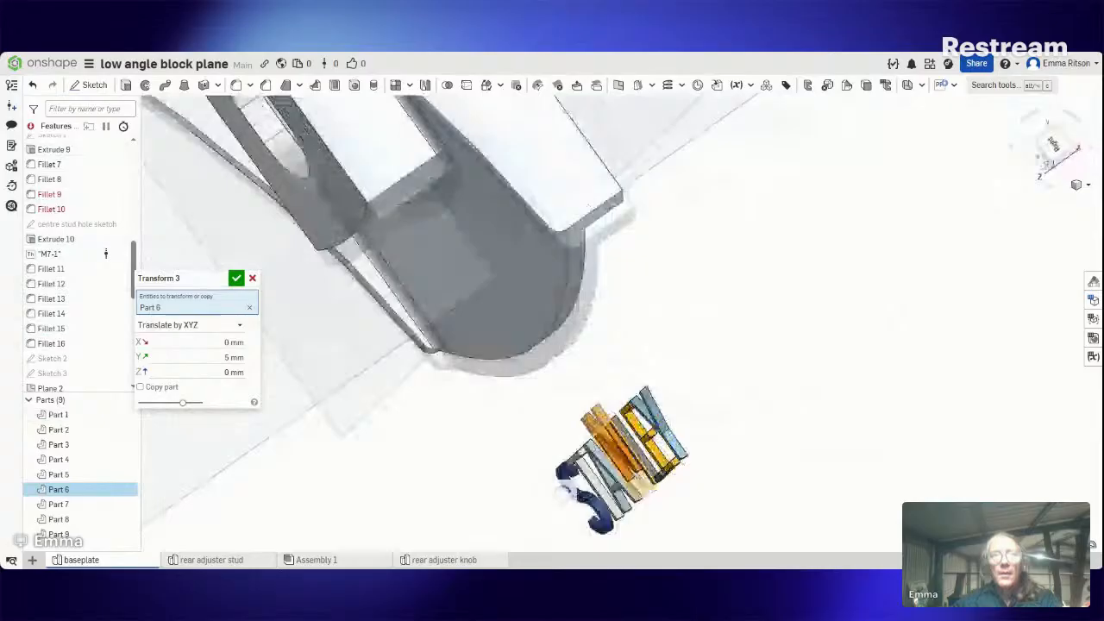
{"action": "left_click_drag", "start_coordinate": [585, 409], "coordinate": [537, 345]}
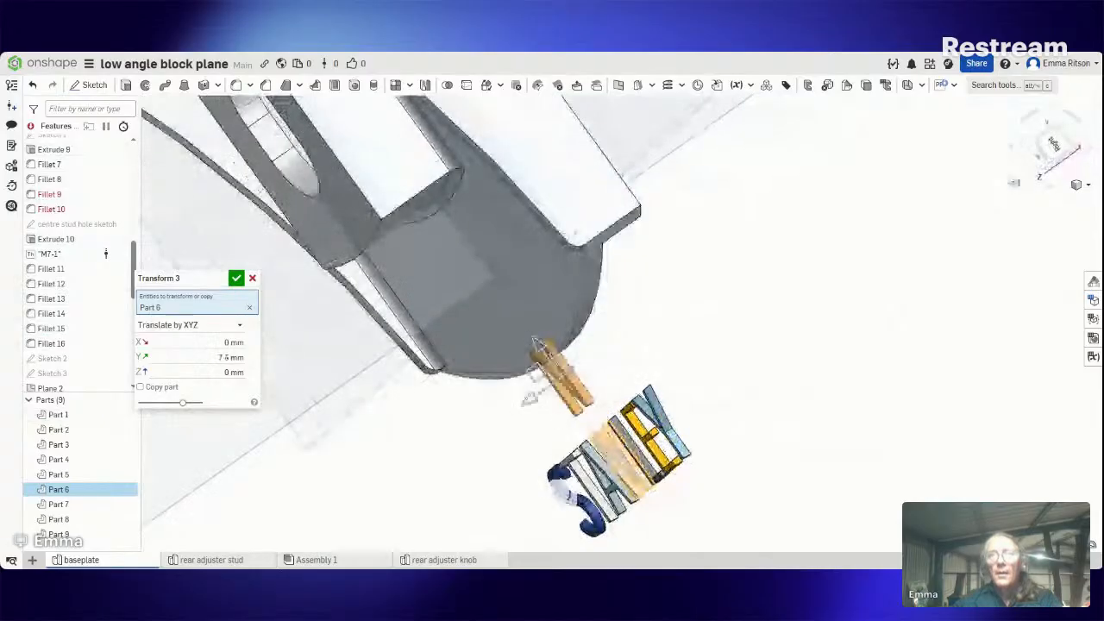
{"action": "right_click_drag", "start_coordinate": [571, 494], "coordinate": [564, 497]}
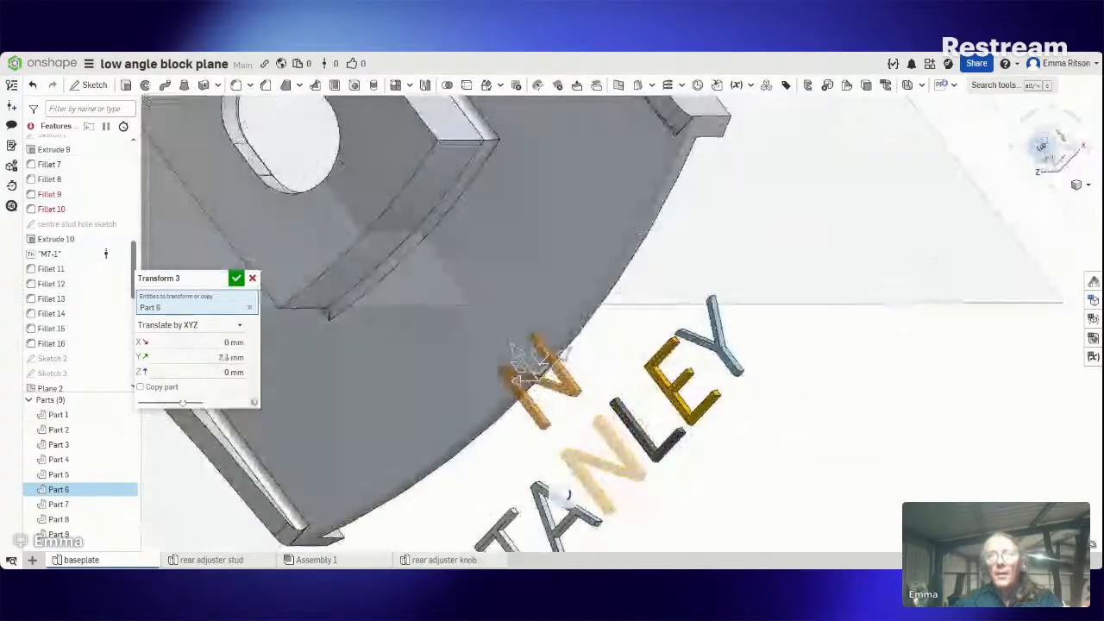
{"action": "key", "text": "shift+5"}
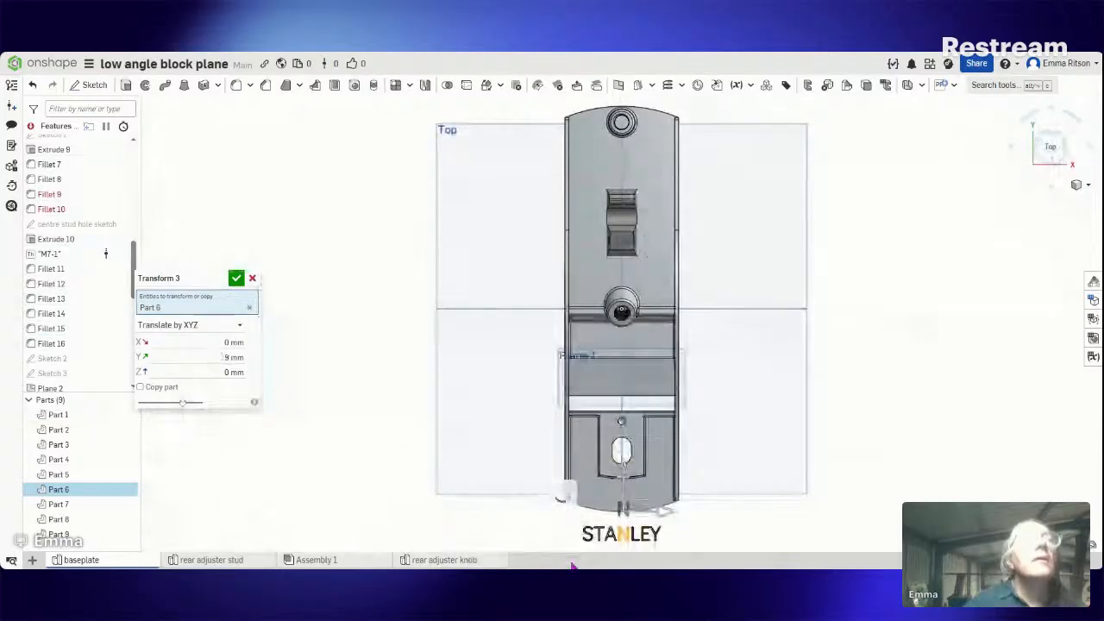
{"action": "left_click_drag", "start_coordinate": [624, 467], "coordinate": [623, 459]}
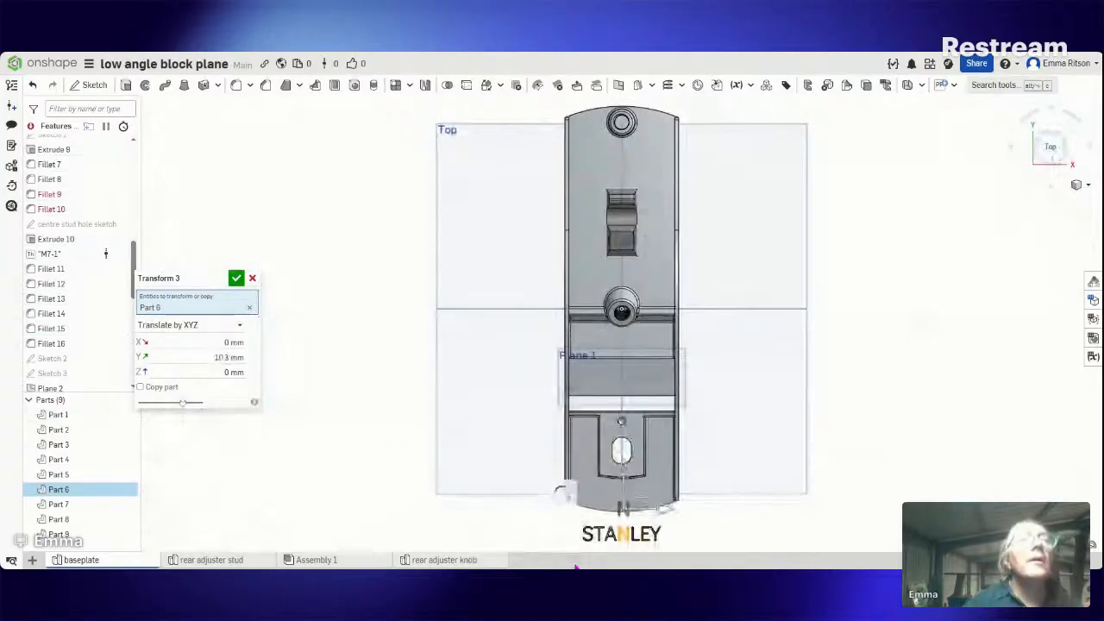
Step: Try Y translations of 12 mm and 13.5 mm for the letter N
{"action": "scroll", "coordinate": [825, 305], "scroll_direction": "up", "scroll_amount": 2}
{"action": "scroll", "coordinate": [738, 334], "scroll_direction": "up", "scroll_amount": 3}
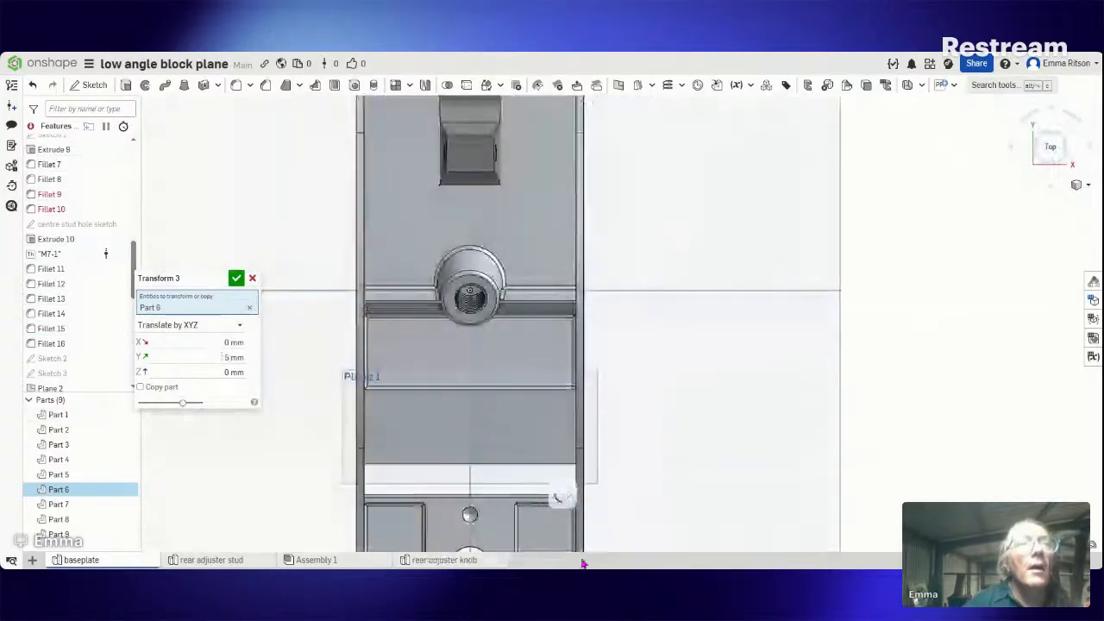
{"action": "scroll", "coordinate": [593, 494], "scroll_direction": "down", "scroll_amount": 8}
{"action": "scroll", "coordinate": [594, 489], "scroll_direction": "up", "scroll_amount": 2}
{"action": "scroll", "coordinate": [586, 474], "scroll_direction": "up", "scroll_amount": 5}
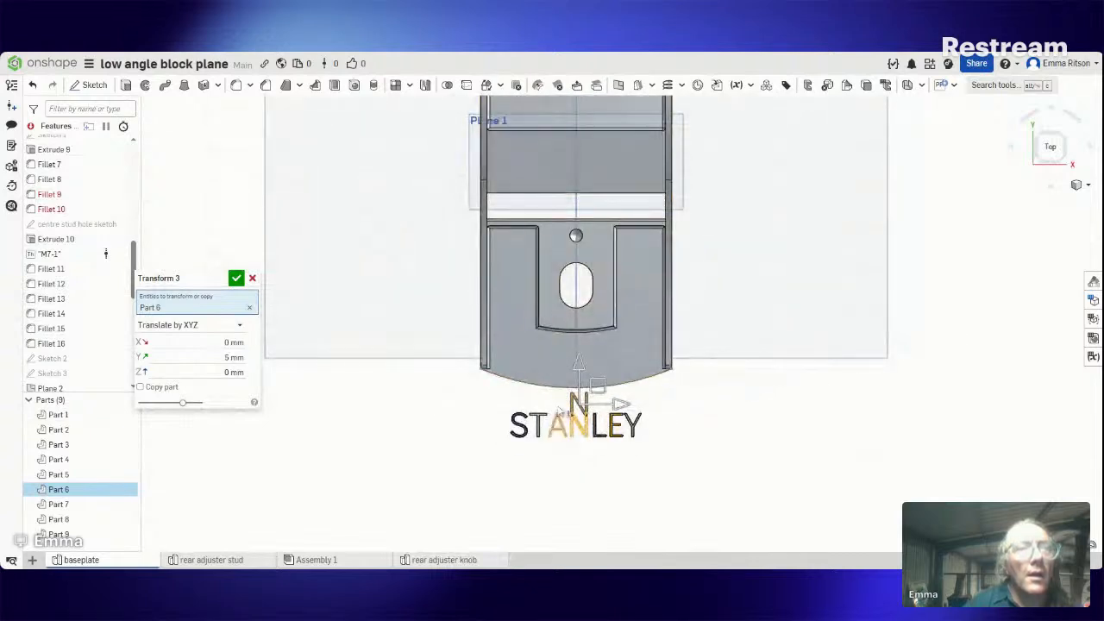
{"action": "scroll", "coordinate": [565, 409], "scroll_direction": "up", "scroll_amount": 3}
{"action": "scroll", "coordinate": [565, 409], "scroll_direction": "down", "scroll_amount": 2}
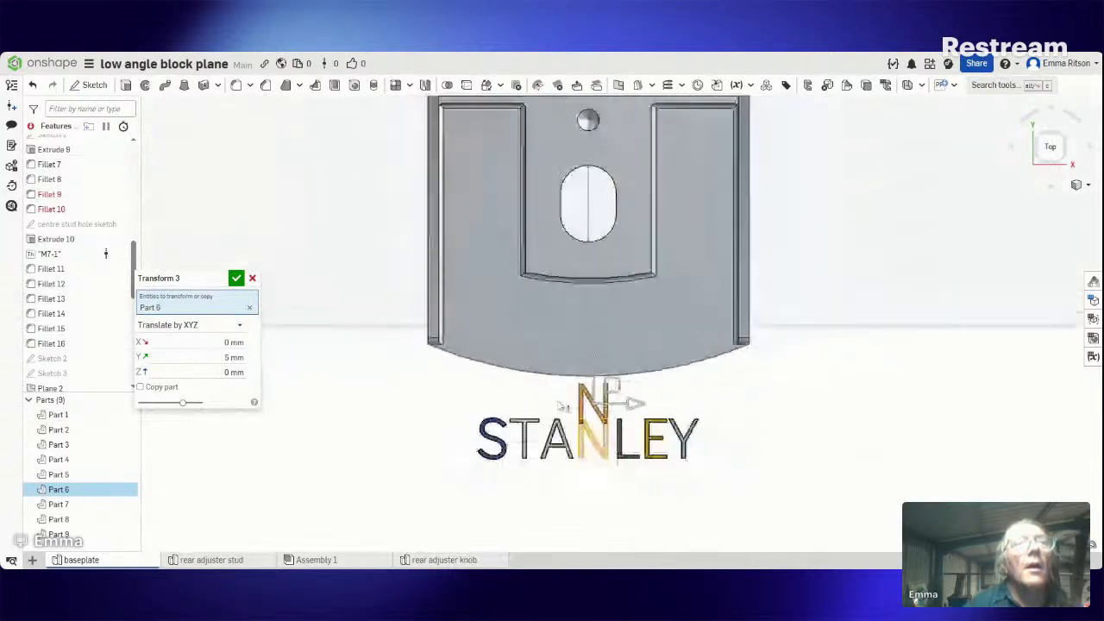
{"action": "left_click", "coordinate": [197, 359]}
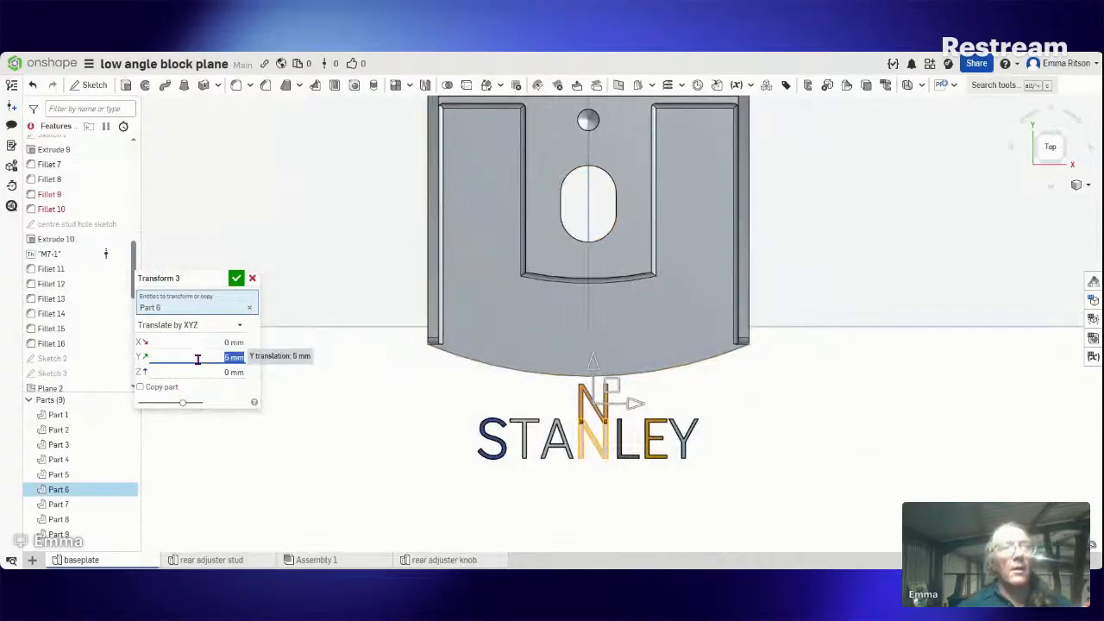
{"action": "type", "text": "12"}
{"action": "key", "text": "Return"}
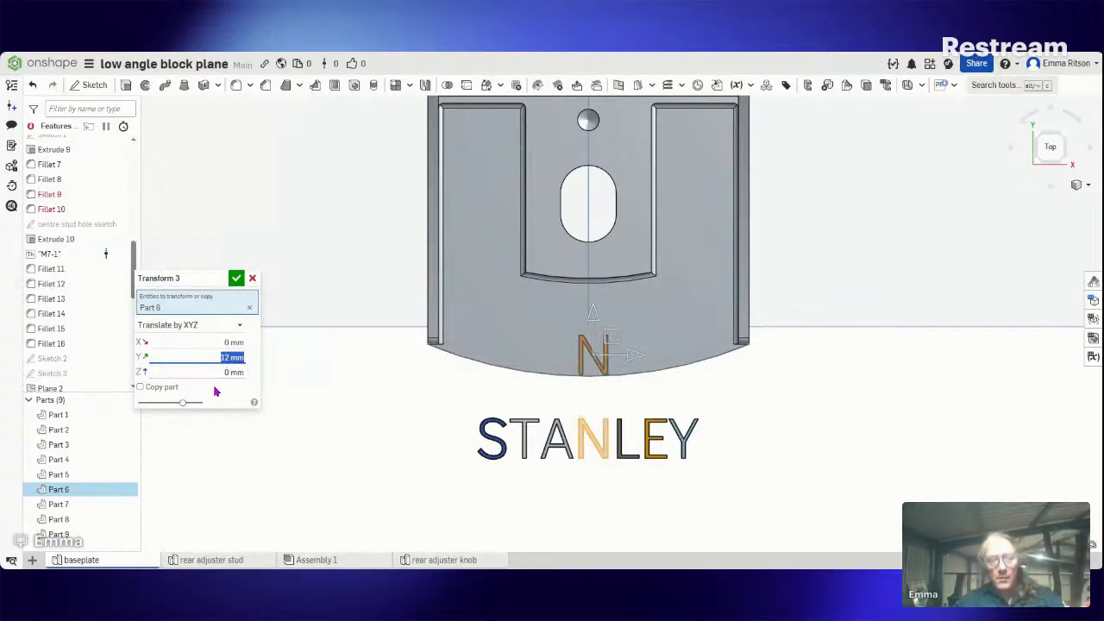
{"action": "type", "text": "1"}
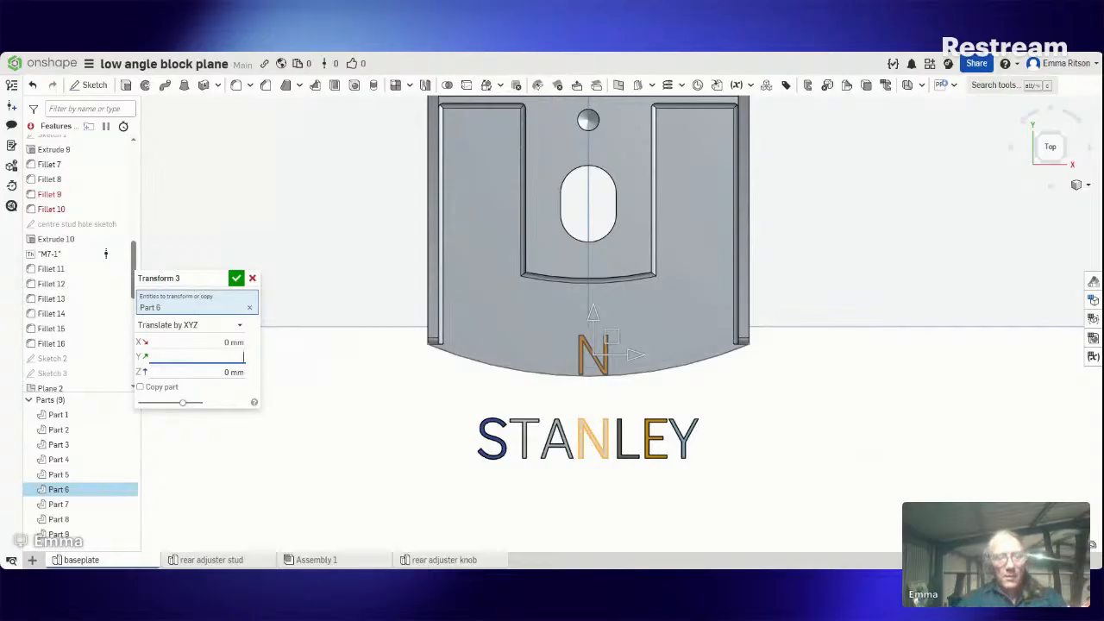
{"action": "type", "text": "3.5"}
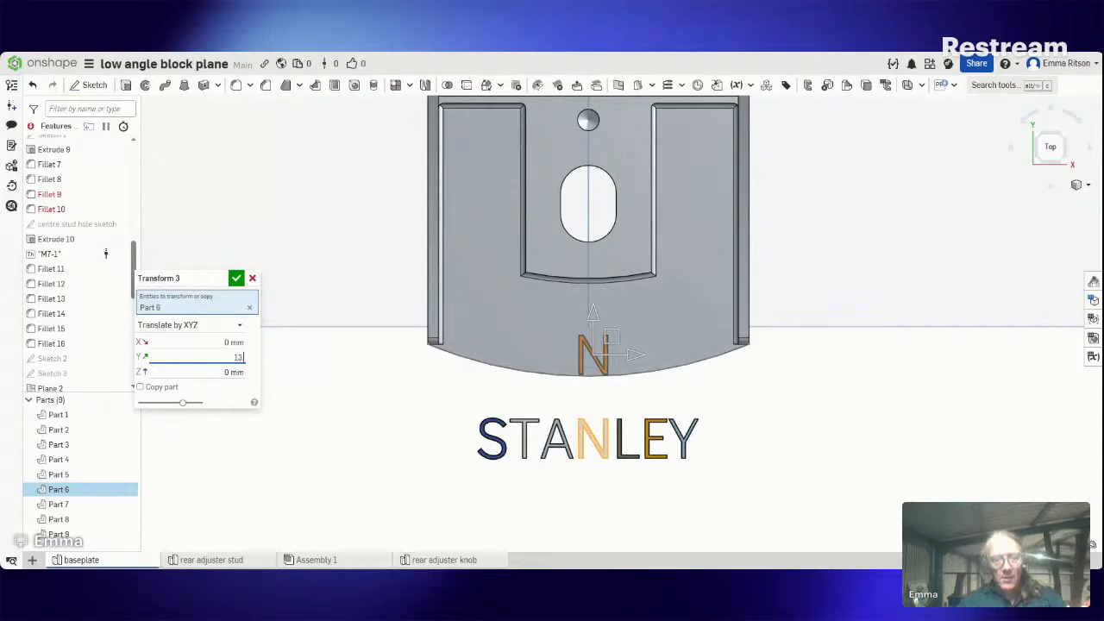
{"action": "key", "text": "Return"}
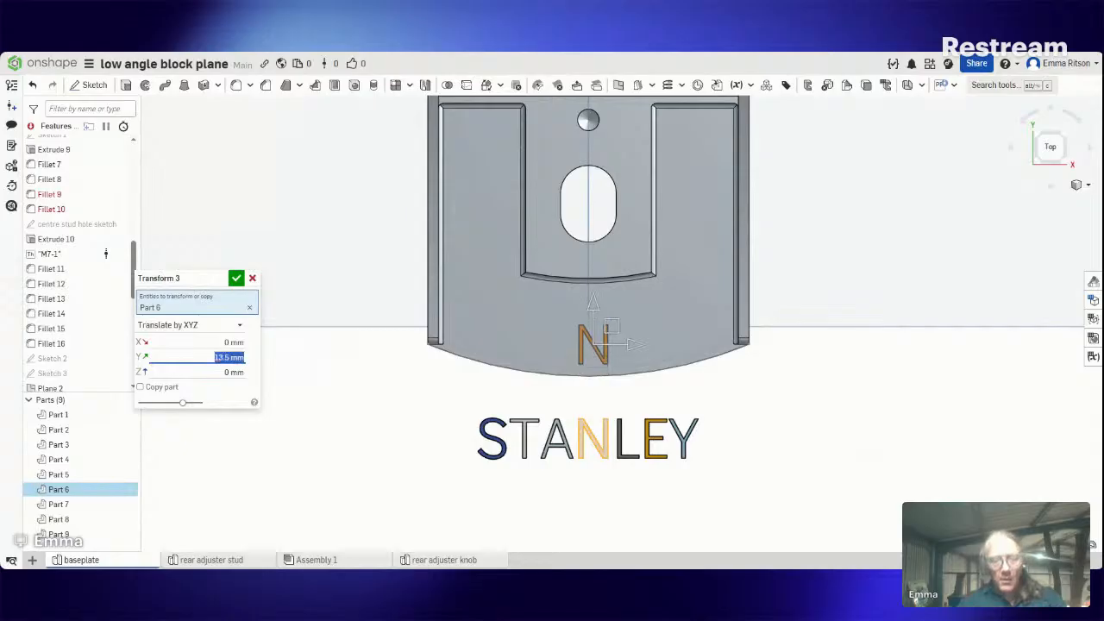
Step: Set the letter N's Y translation to 13.2 mm
{"action": "type", "text": "13"}
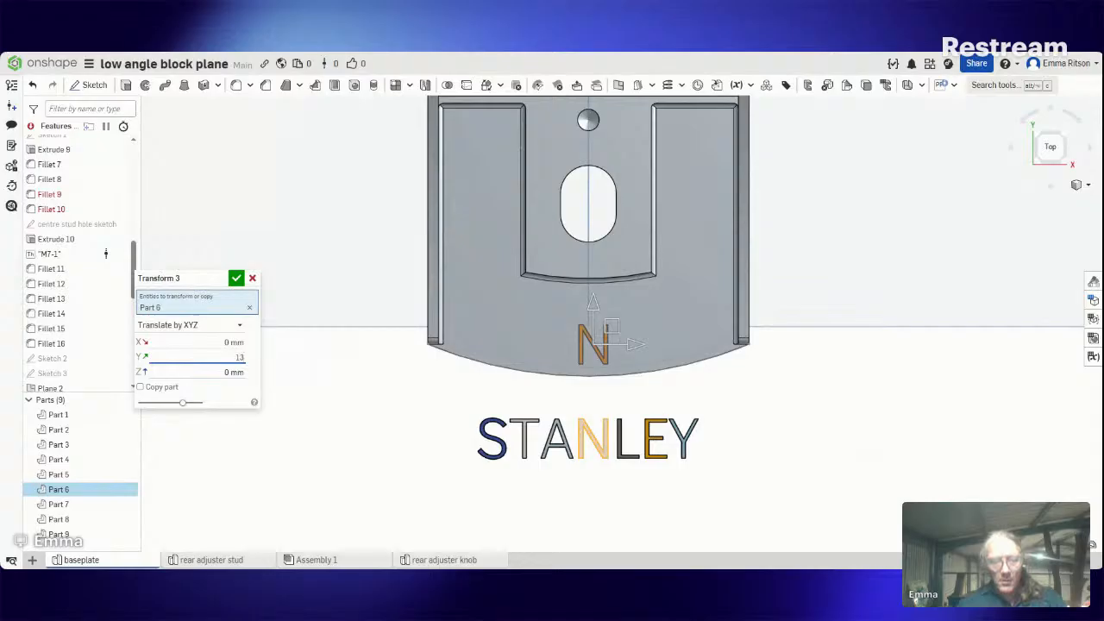
{"action": "type", "text": ".2"}
{"action": "key", "text": "Return"}
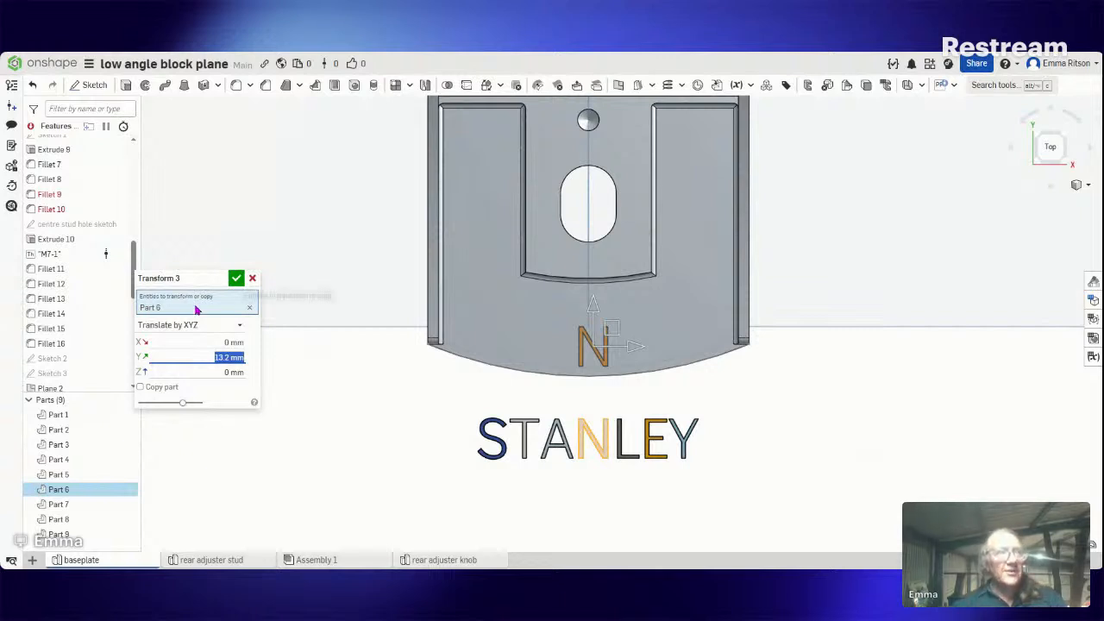
Step: Try X translations of 1 mm and -1 mm to centre the letter N on the baseplate's midline
{"action": "left_click", "coordinate": [208, 338]}
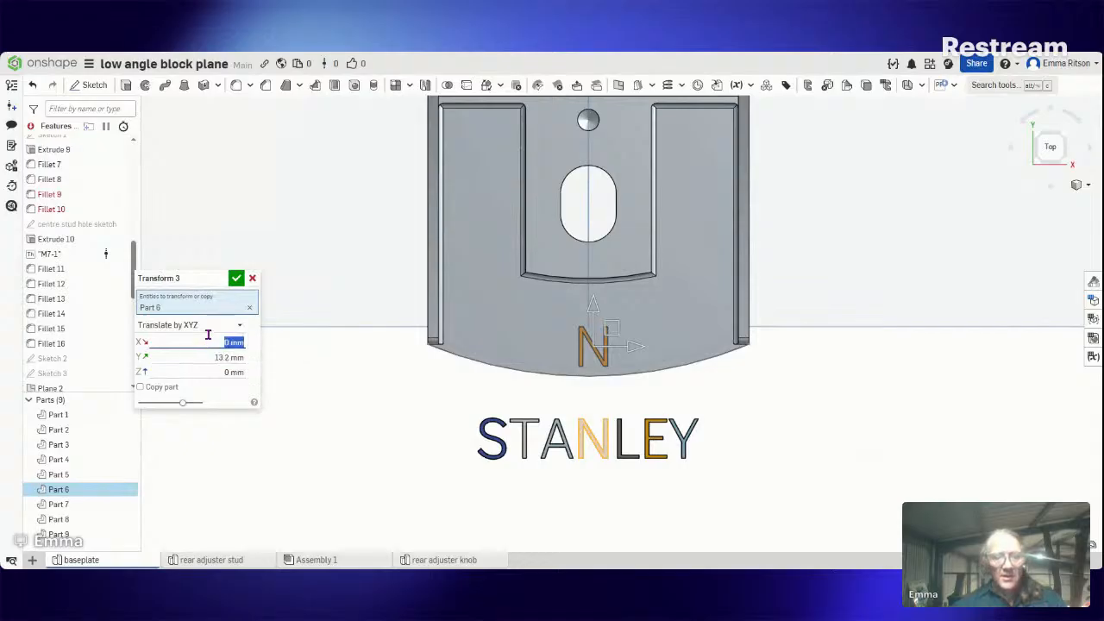
{"action": "type", "text": "1"}
{"action": "key", "text": "Return"}
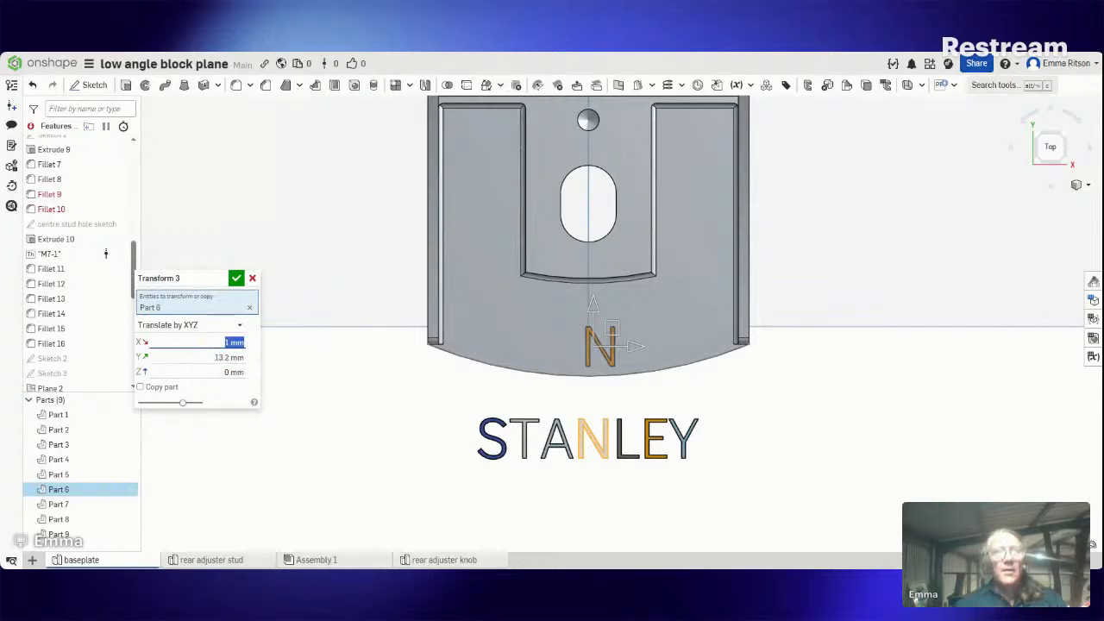
{"action": "type", "text": "-1"}
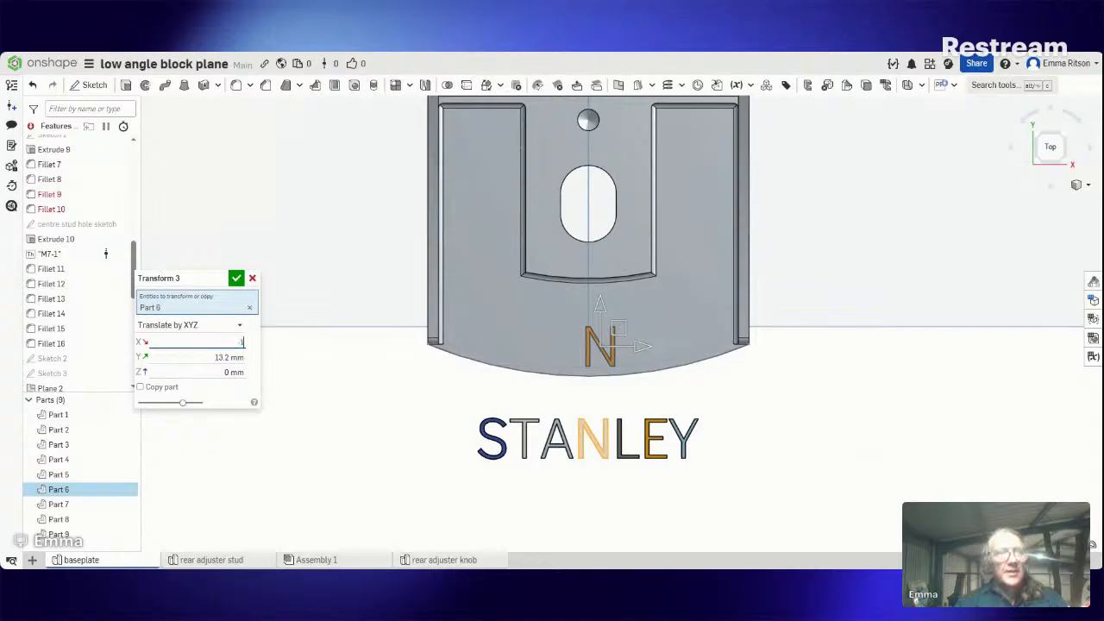
{"action": "key", "text": "Return"}
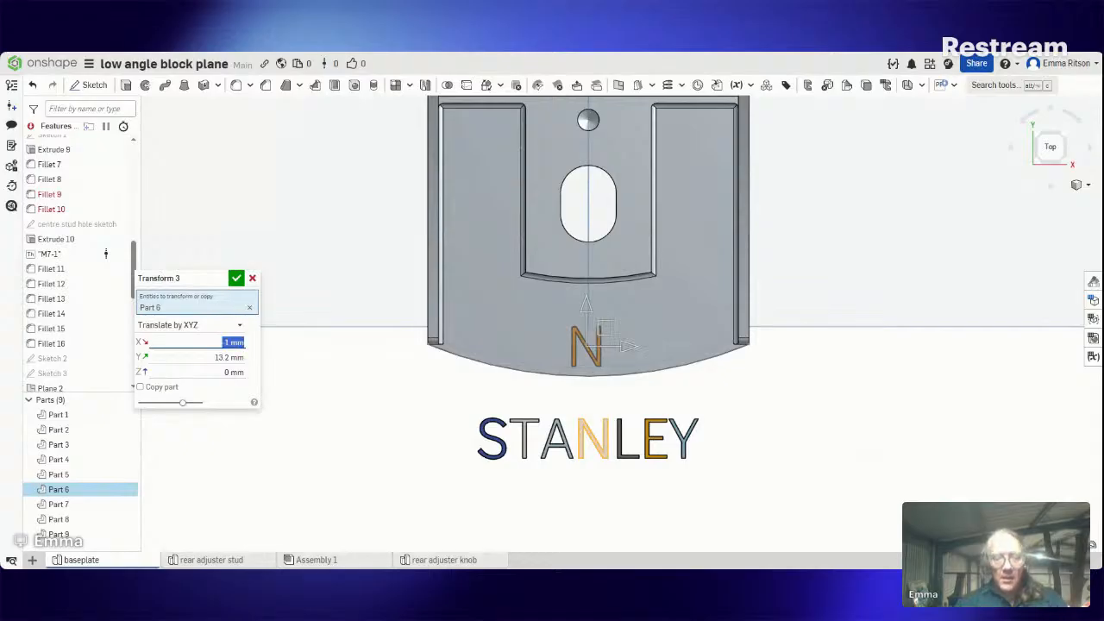
Step: Set the letter N's X translation to -0.8 mm and accept the transform
{"action": "key", "text": "BackSpace"}
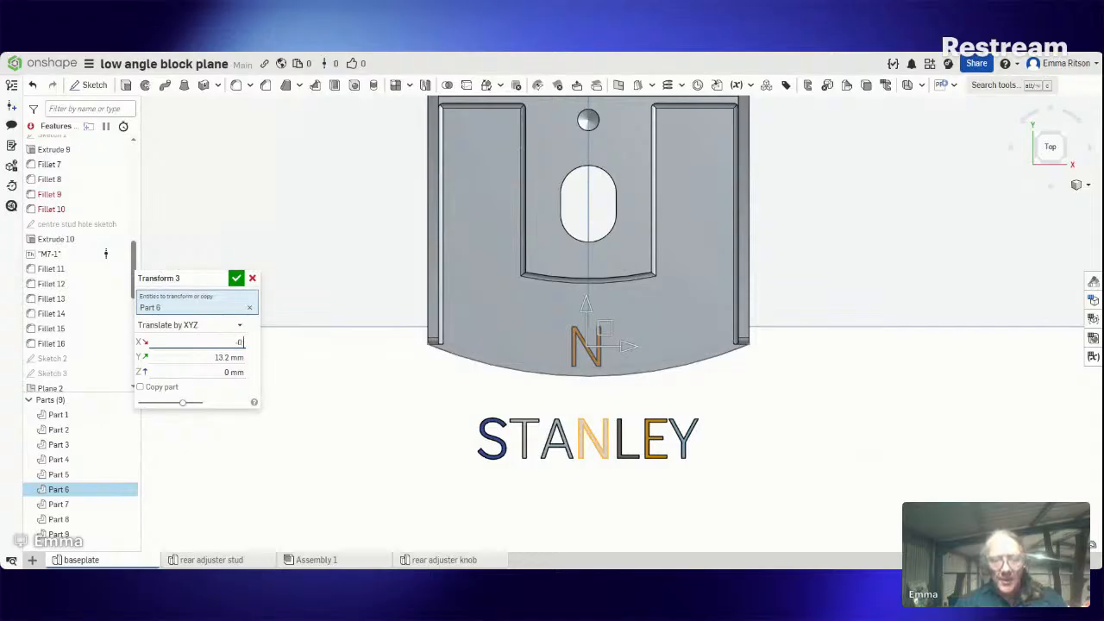
{"action": "type", "text": "-0.8"}
{"action": "key", "text": "Return"}
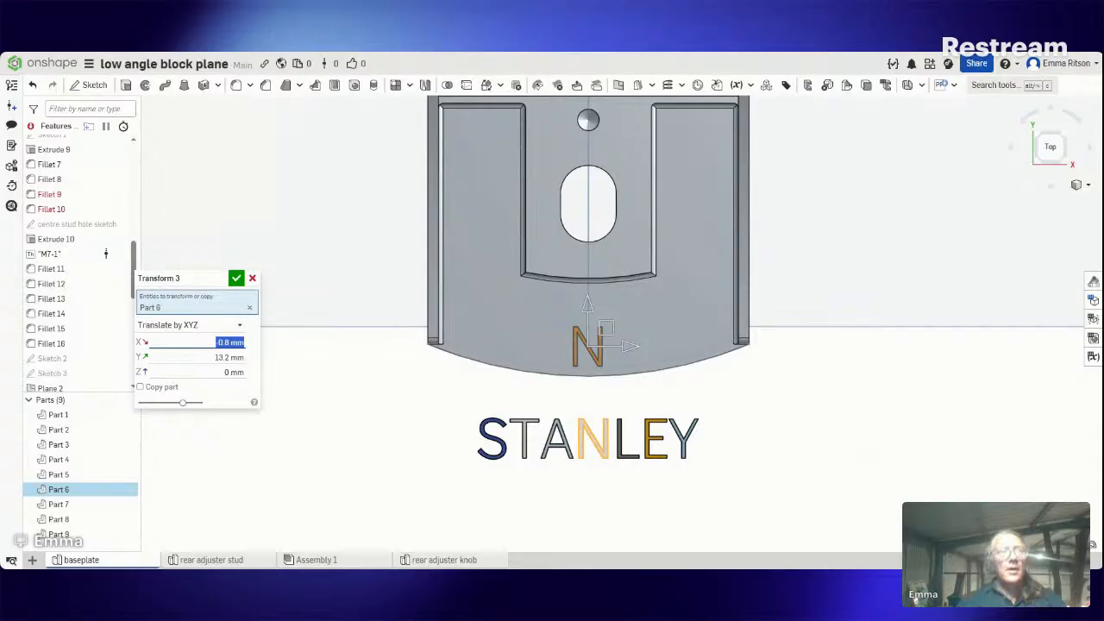
{"action": "left_click", "coordinate": [241, 278]}
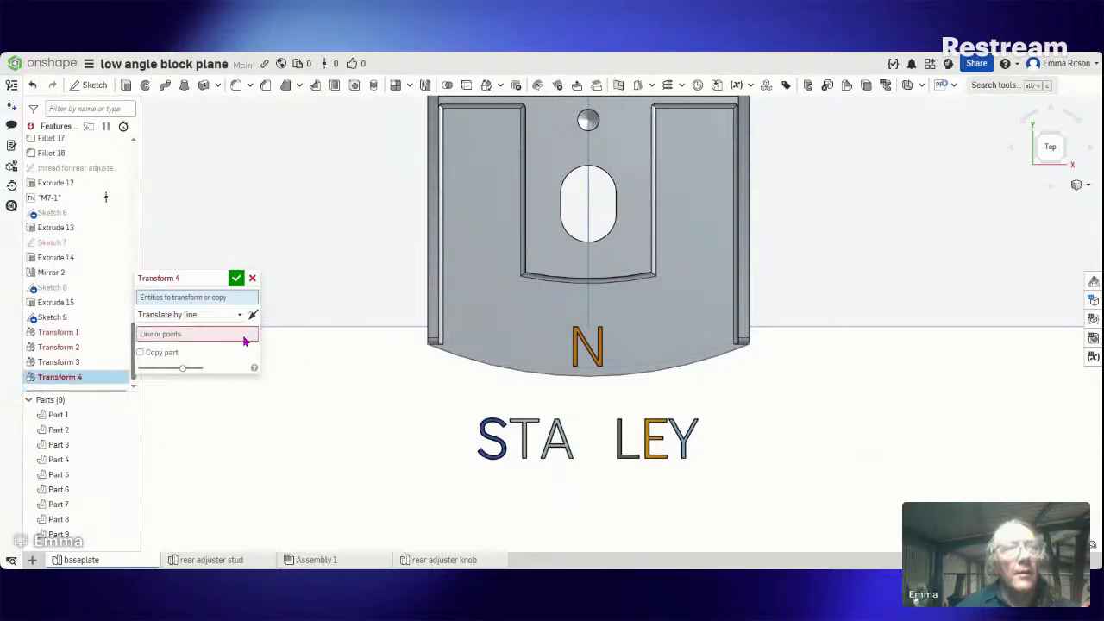
Step: Select the letter A for a new Transform and set it to translate by XYZ
{"action": "left_click", "coordinate": [570, 459]}
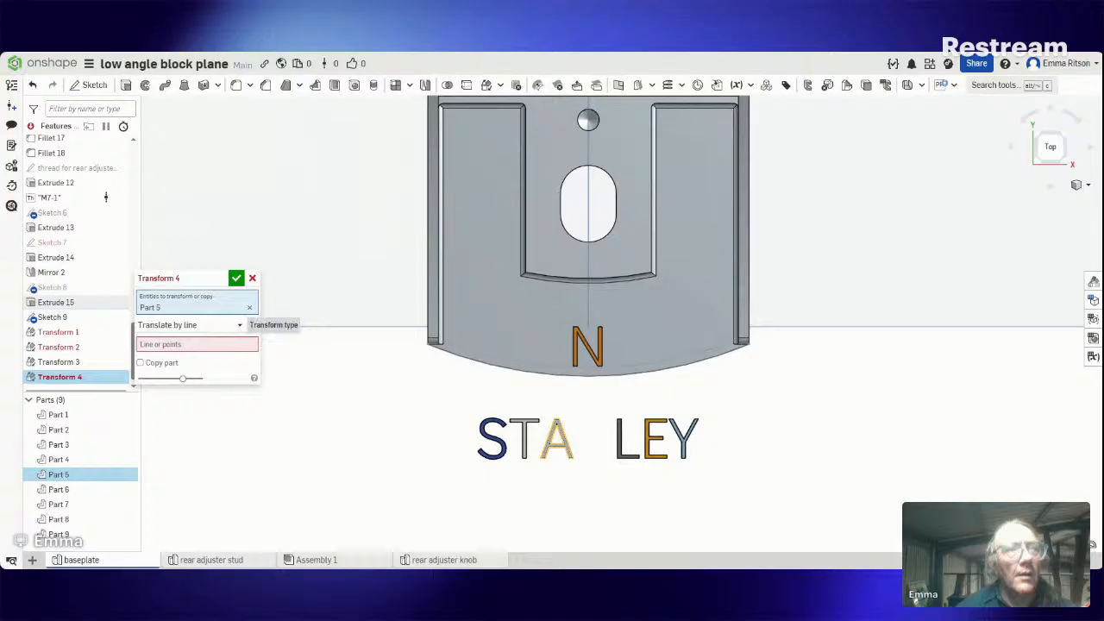
{"action": "left_click", "coordinate": [239, 330]}
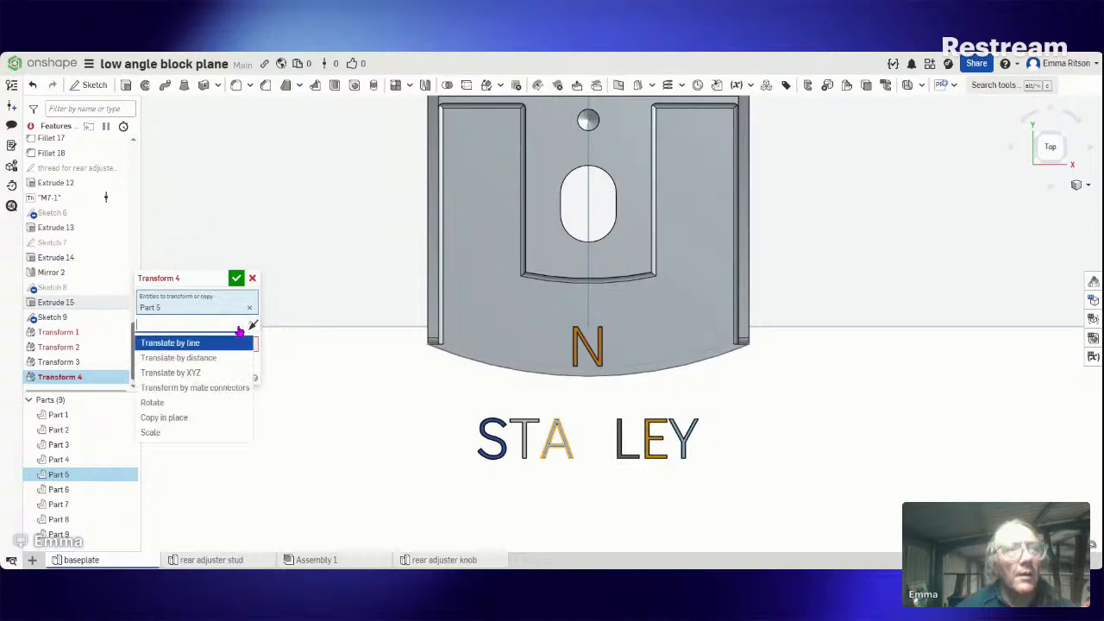
{"action": "left_click", "coordinate": [218, 378]}
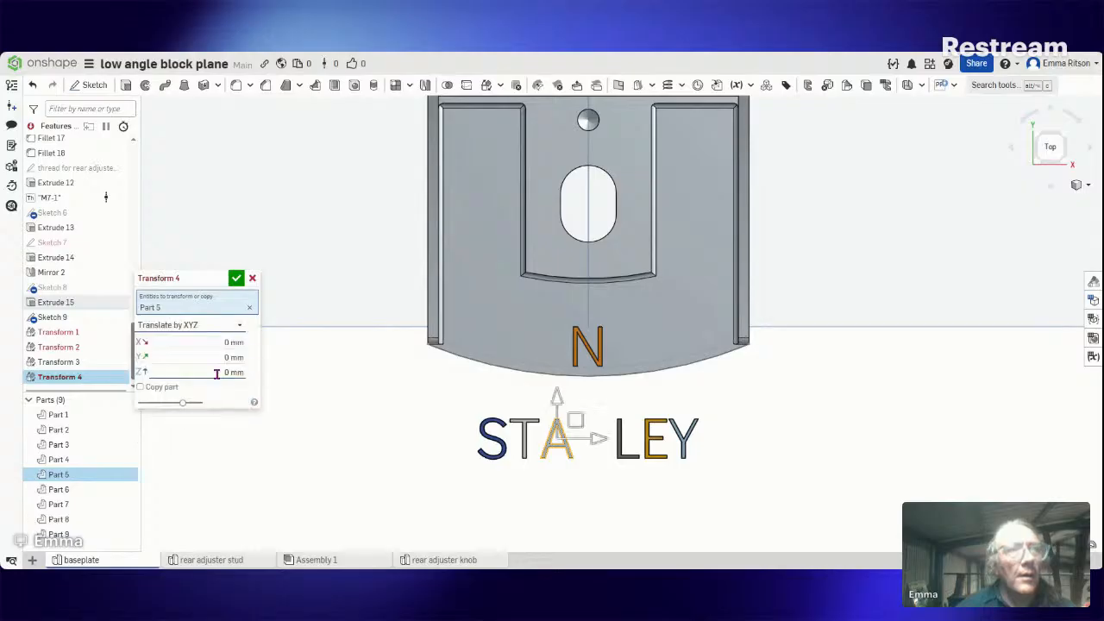
Step: Try Y translations of 11.5, 13.5 and 13 mm to align the letter A with the N
{"action": "left_click", "coordinate": [227, 373]}
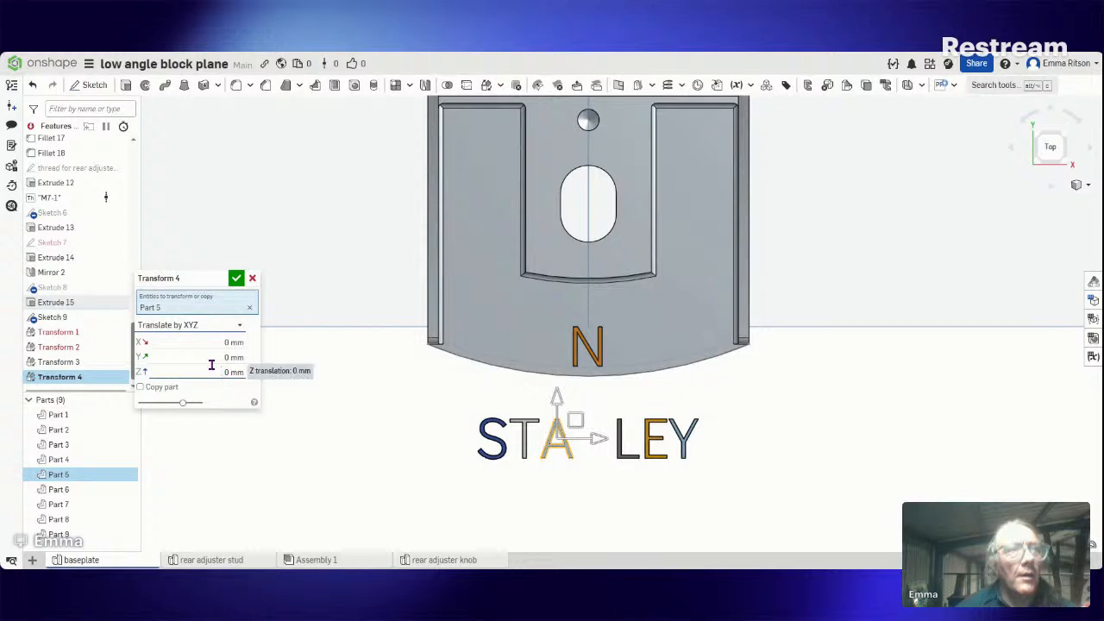
{"action": "left_click", "coordinate": [212, 358]}
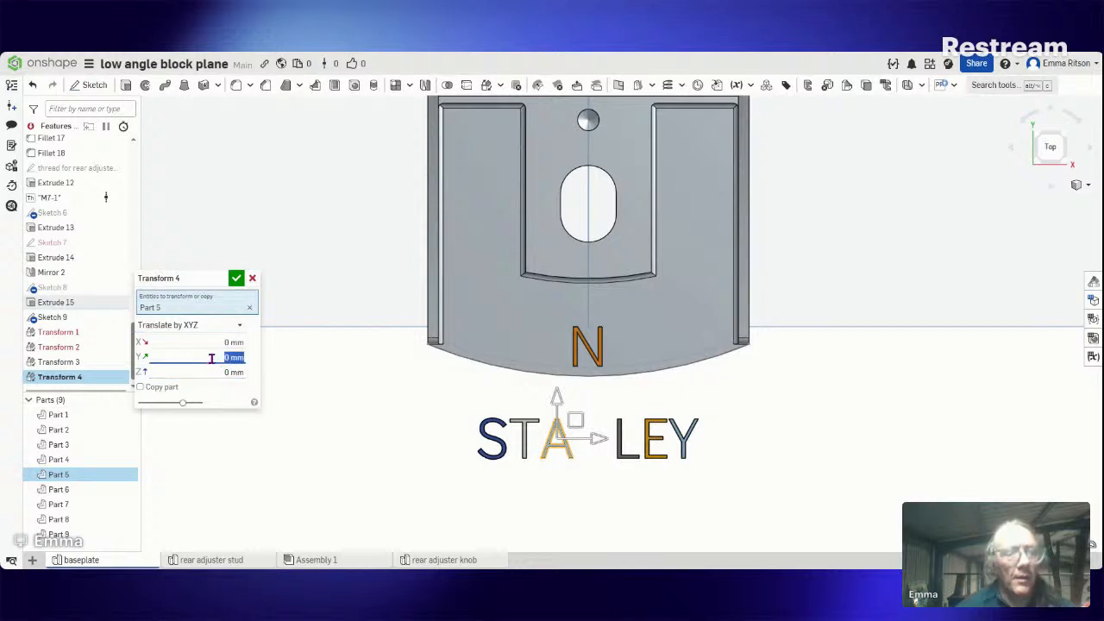
{"action": "type", "text": "11"}
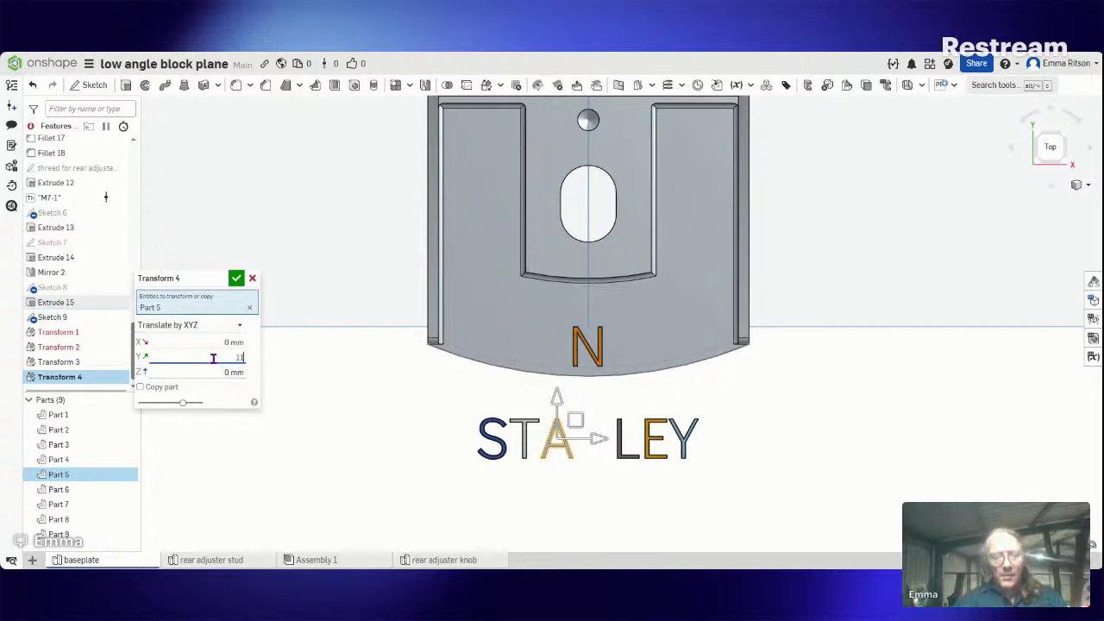
{"action": "type", "text": ".5"}
{"action": "key", "text": "Return"}
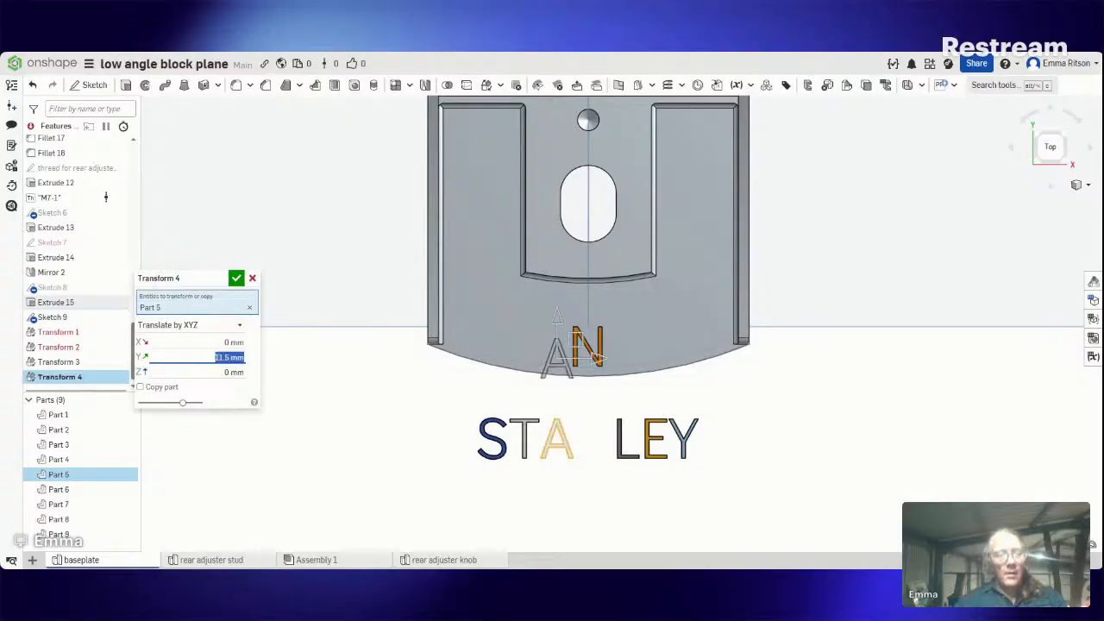
{"action": "type", "text": "13.5"}
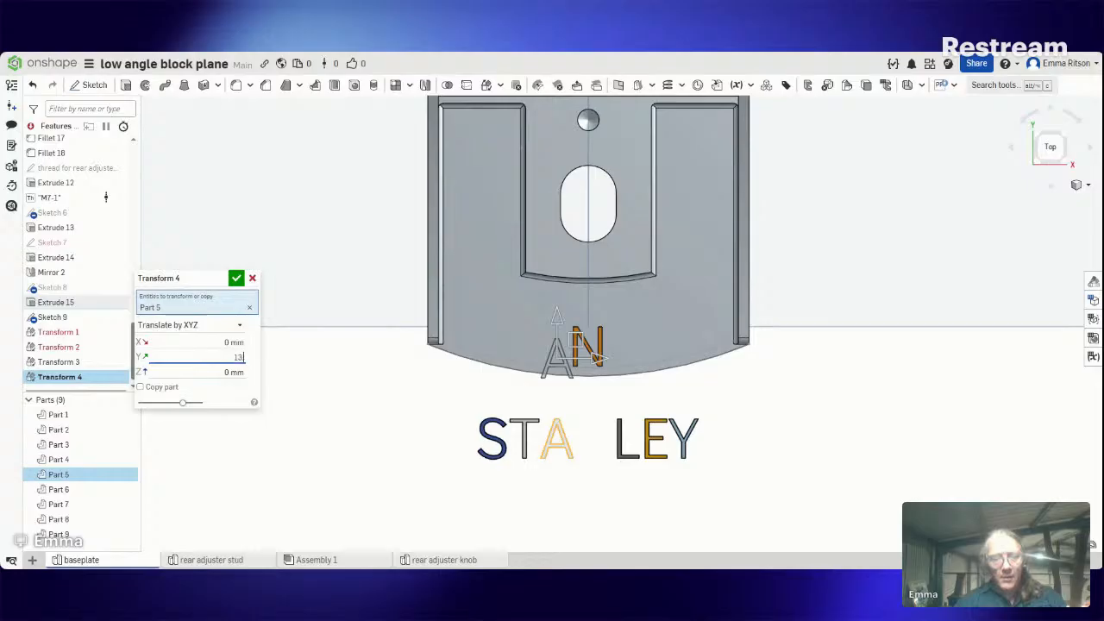
{"action": "key", "text": "Return"}
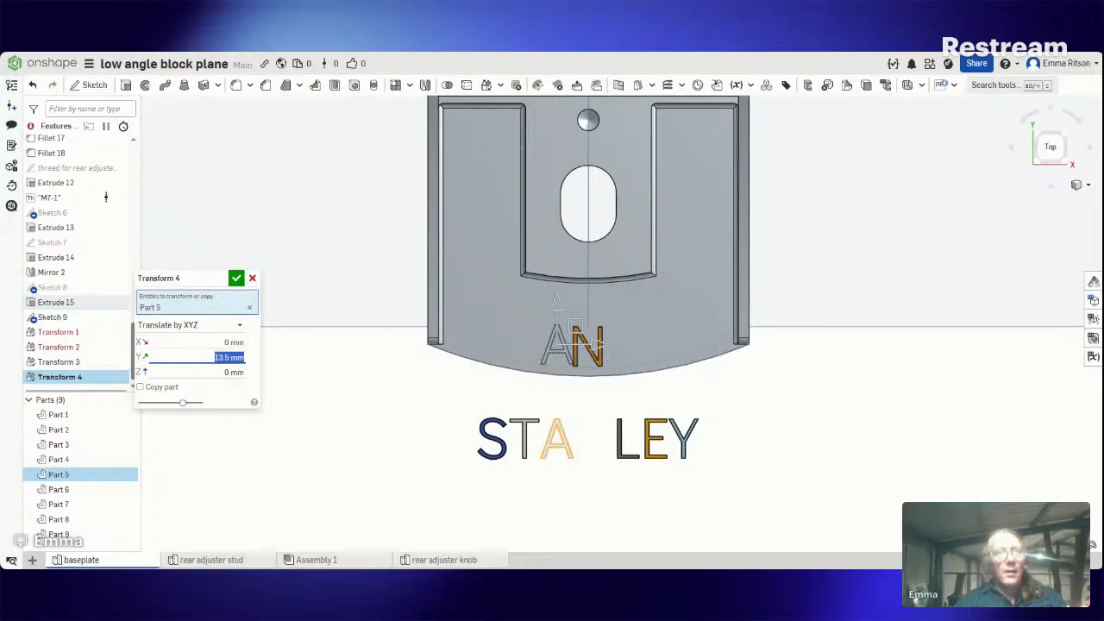
{"action": "type", "text": "`3"}
{"action": "key", "text": "Return"}
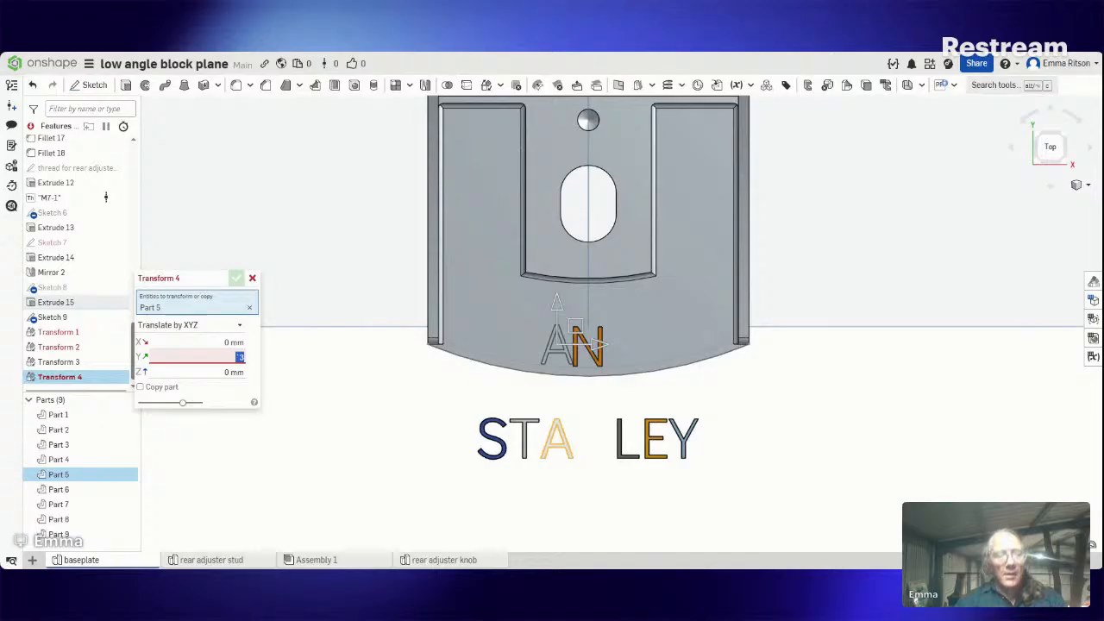
{"action": "key", "text": "BackSpace"}
{"action": "type", "text": "13"}
{"action": "key", "text": "Return"}
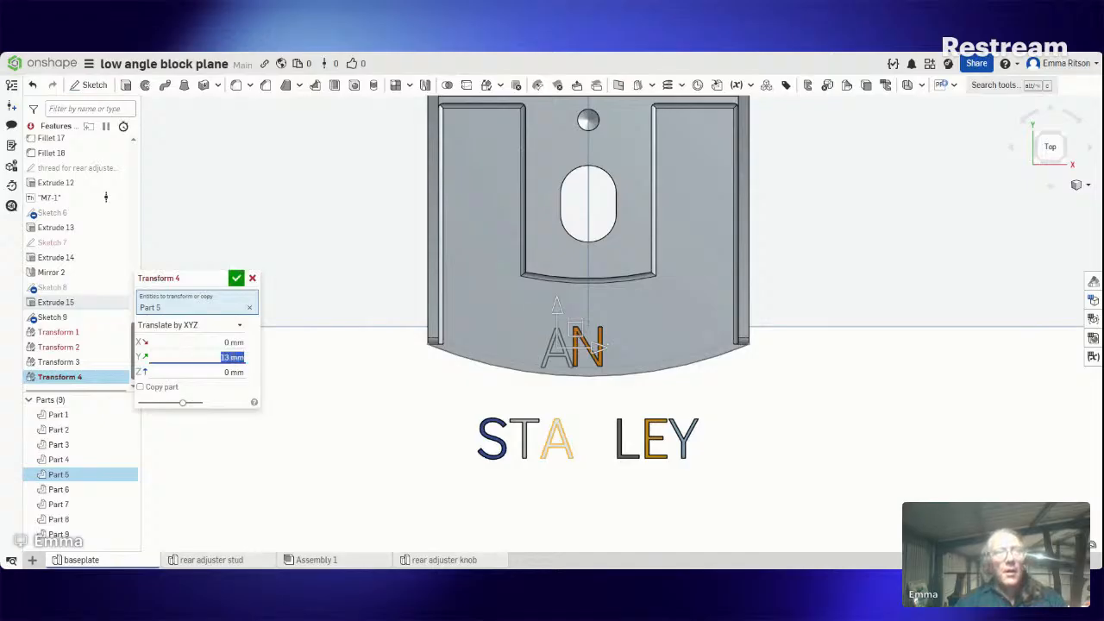
Step: Set the letter A's Y translation to 13.2 mm
{"action": "type", "text": "1"}
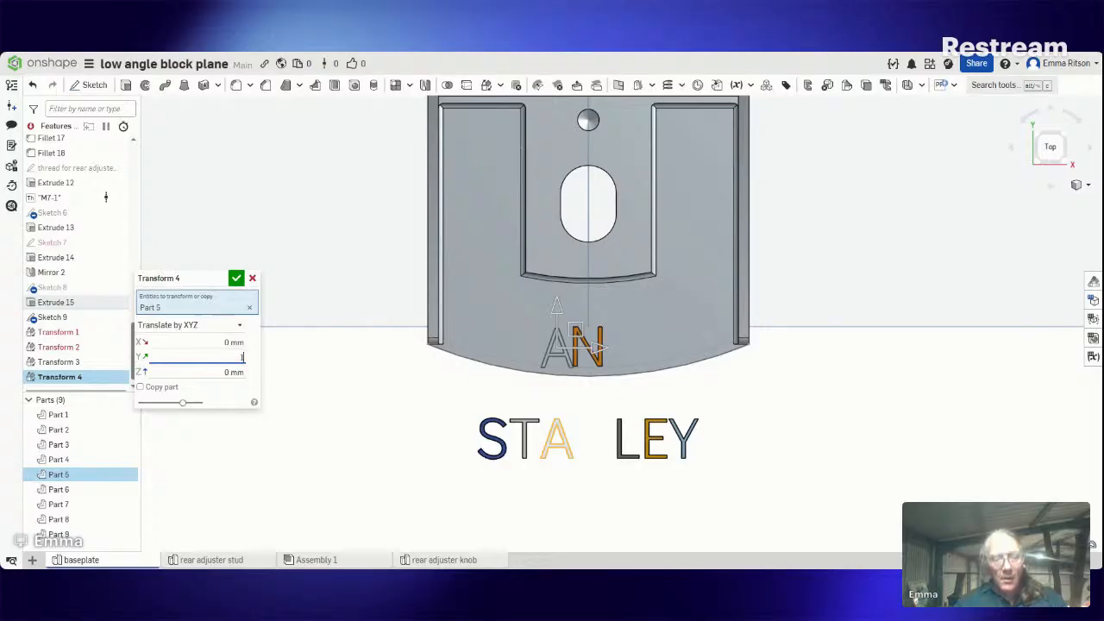
{"action": "type", "text": "3.2"}
{"action": "key", "text": "Return"}
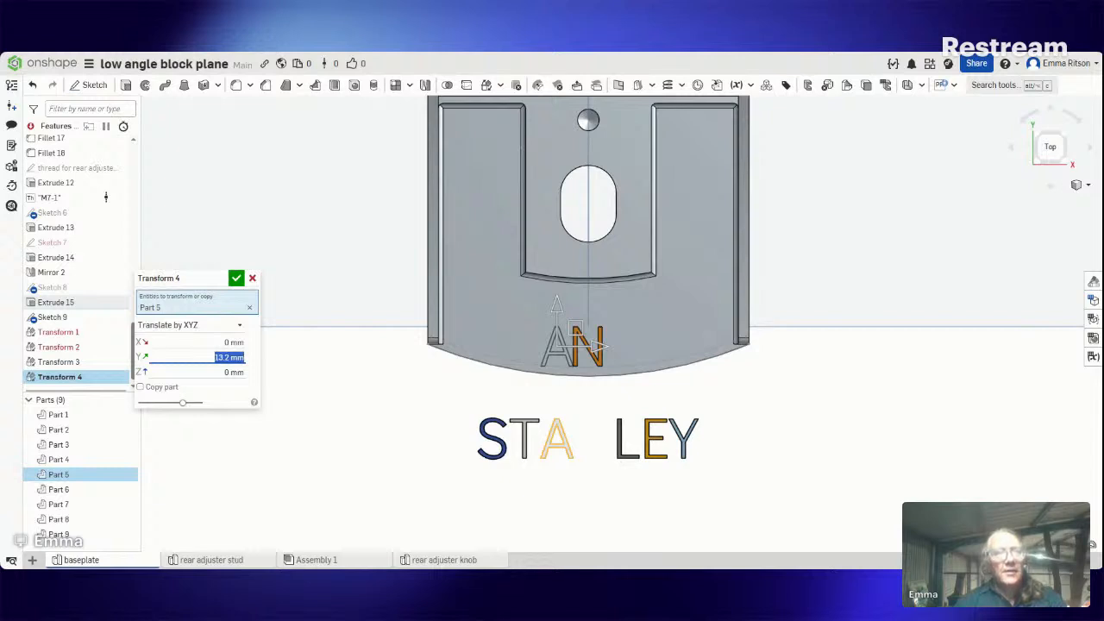
Step: Set the letter A's X translation to -1 mm and accept the transform
{"action": "left_click", "coordinate": [209, 338]}
{"action": "type", "text": "1"}
{"action": "key", "text": "Return"}
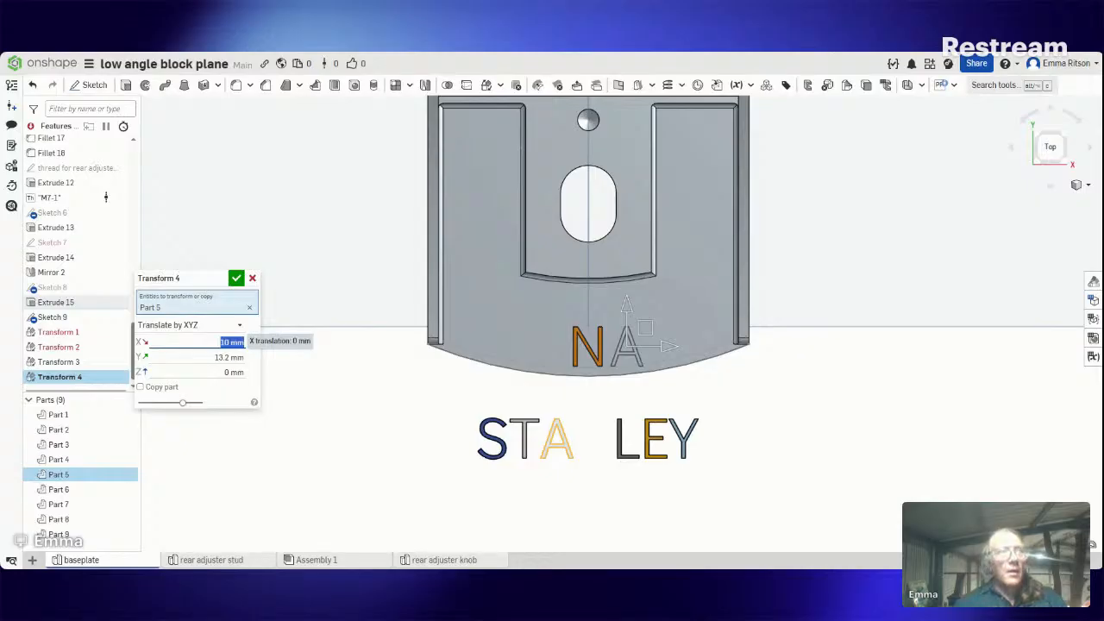
{"action": "type", "text": "2 mm"}
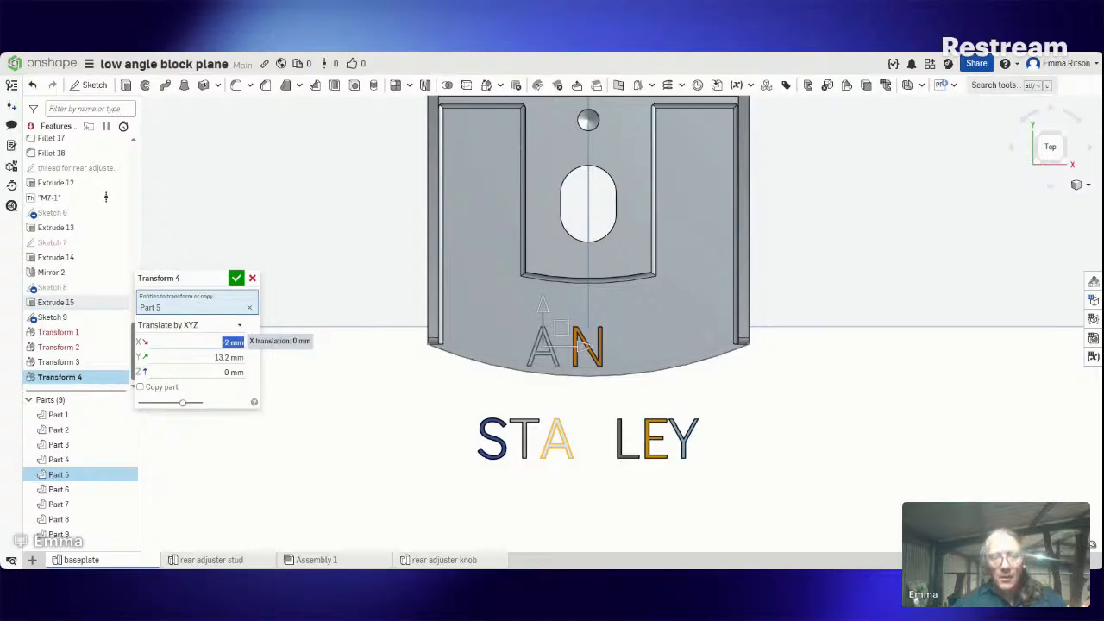
{"action": "type", "text": "1 mm"}
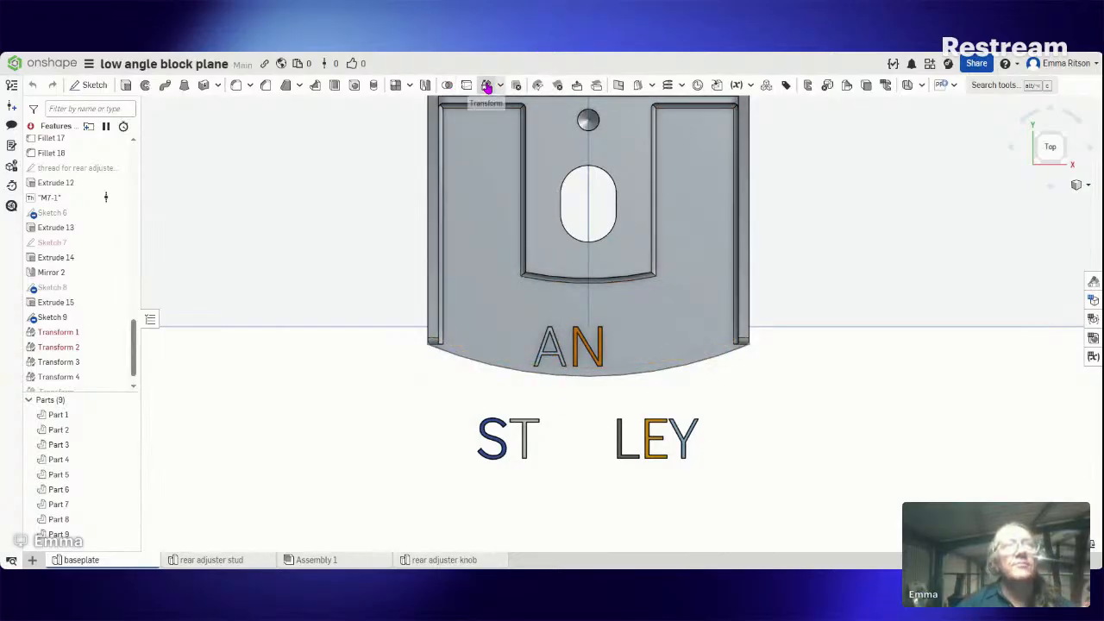
Step: Select the letter A for a new Transform and set it to Rotate
{"action": "left_click", "coordinate": [558, 358]}
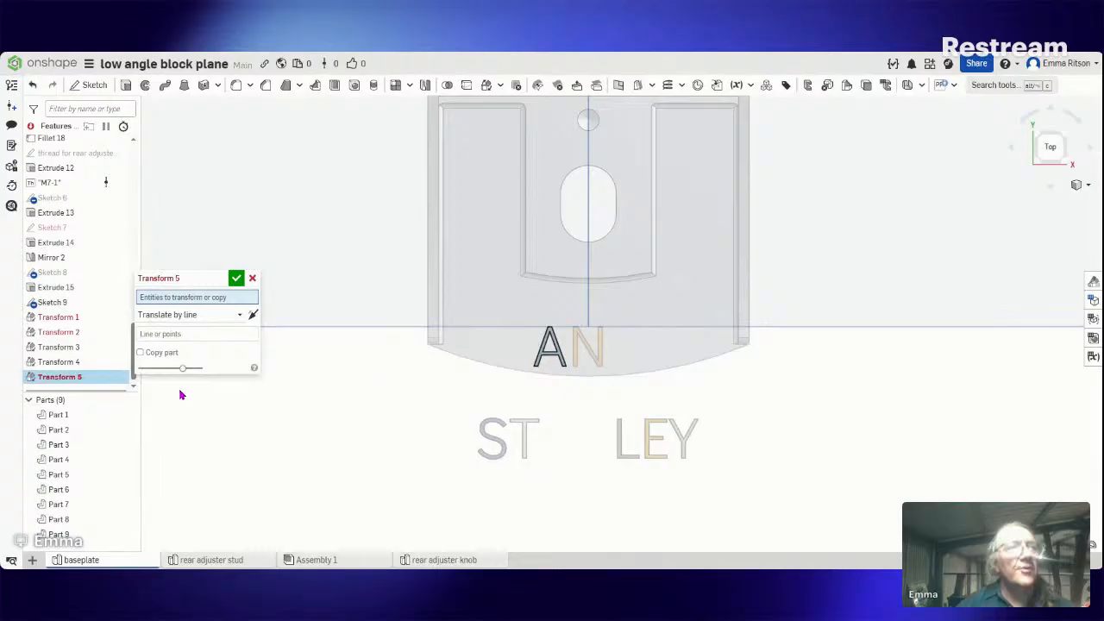
{"action": "left_click", "coordinate": [198, 324]}
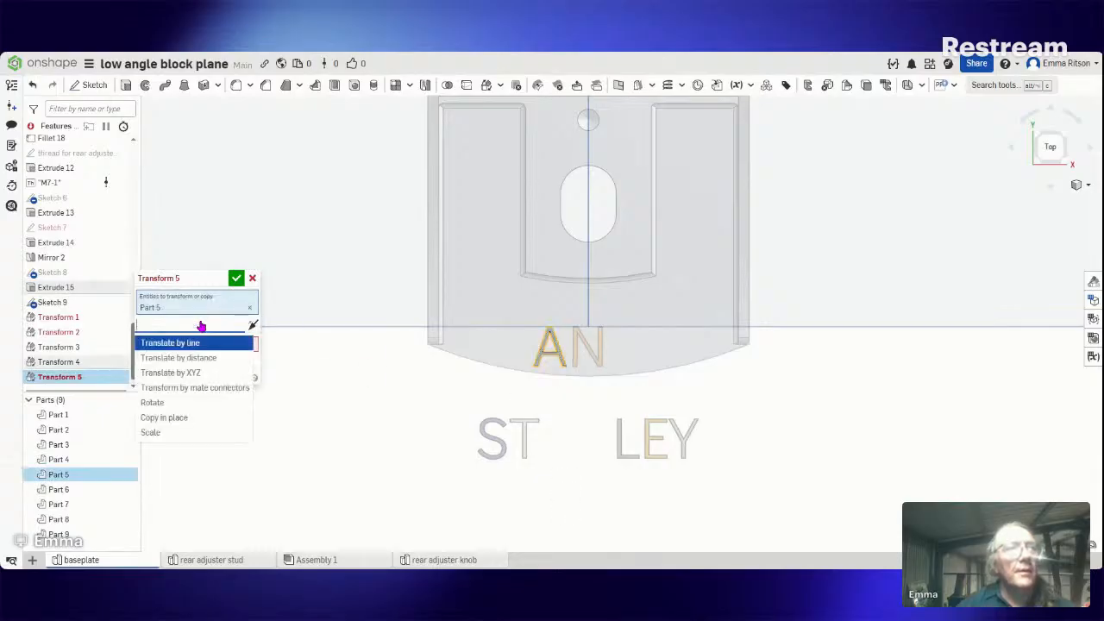
{"action": "left_click", "coordinate": [184, 403]}
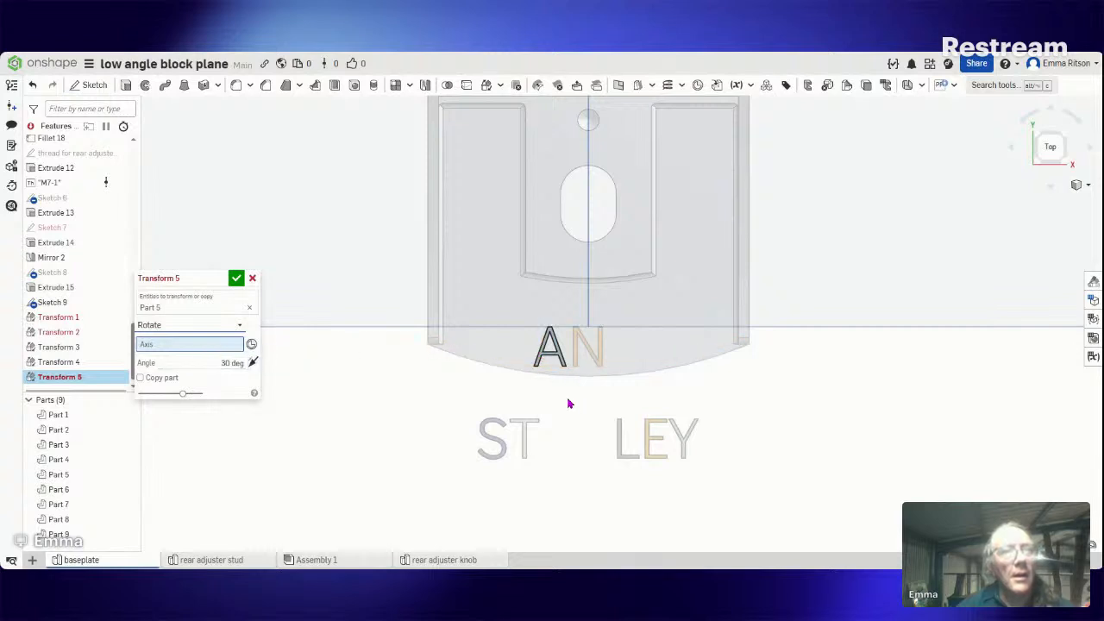
Step: Choose a mate connector at the apex of the letter A as the rotation axis
{"action": "scroll", "coordinate": [562, 400], "scroll_direction": "up", "scroll_amount": 3}
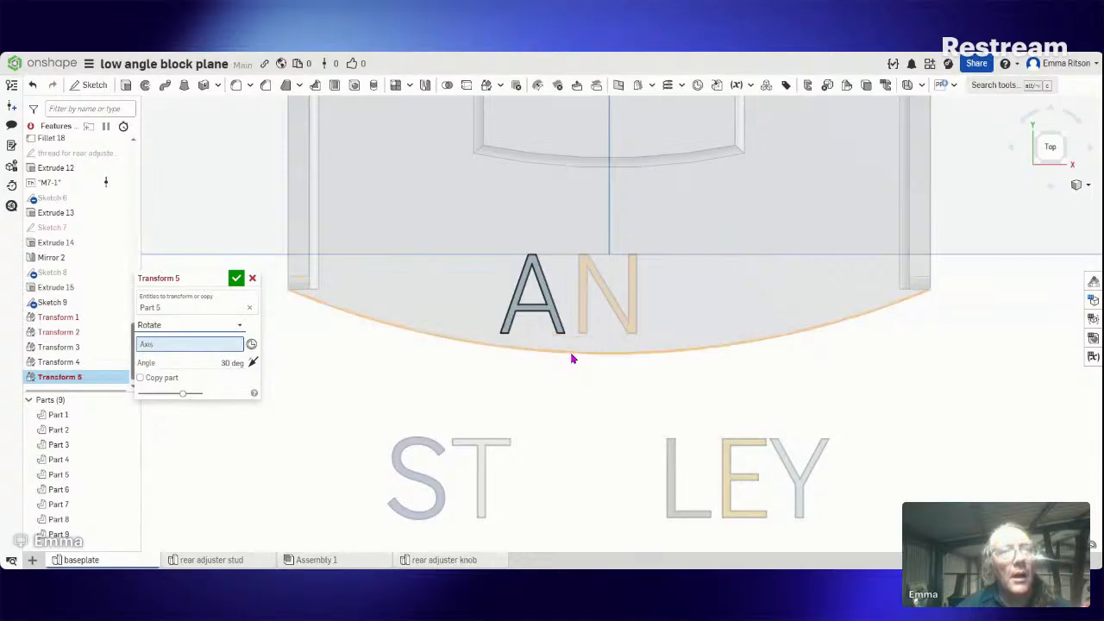
{"action": "scroll", "coordinate": [567, 347], "scroll_direction": "up", "scroll_amount": 3}
{"action": "scroll", "coordinate": [538, 368], "scroll_direction": "down", "scroll_amount": 2}
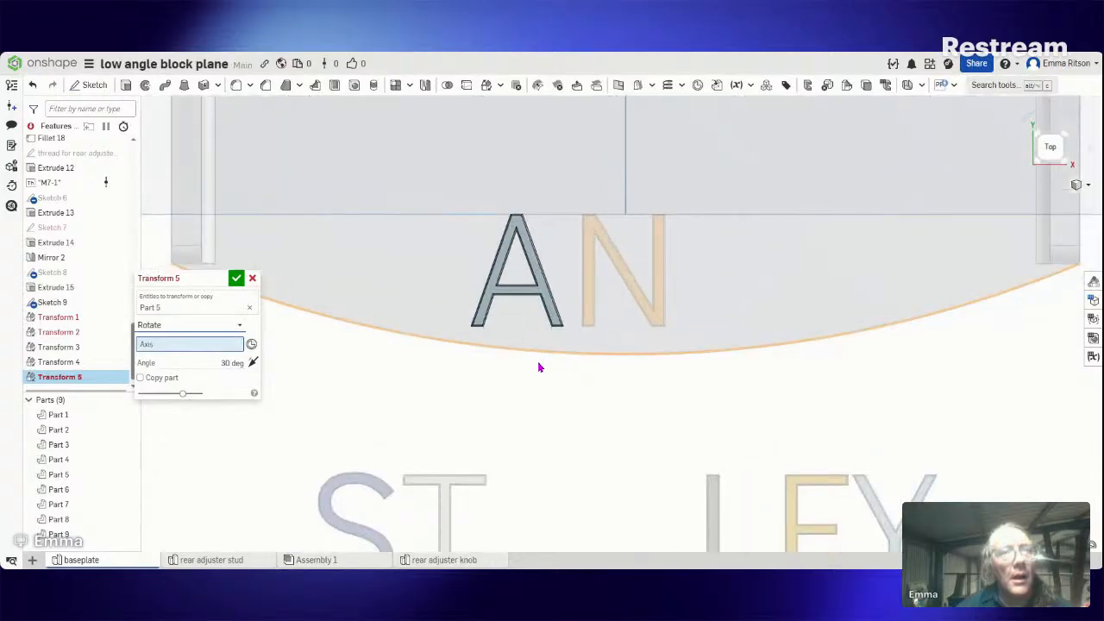
{"action": "mouse_move", "coordinate": [540, 367]}
{"action": "right_mouse_down"}
{"action": "mouse_move", "coordinate": [530, 367]}
{"action": "mouse_move", "coordinate": [546, 363]}
{"action": "right_mouse_up"}
{"action": "scroll", "coordinate": [552, 363], "scroll_direction": "down", "scroll_amount": 3}
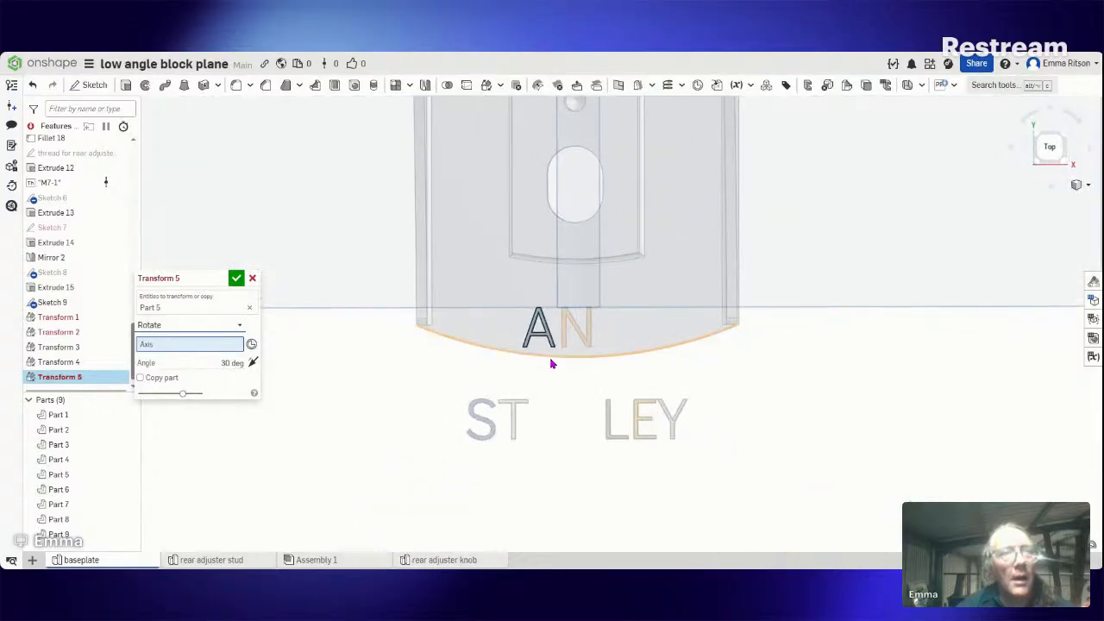
{"action": "scroll", "coordinate": [552, 363], "scroll_direction": "down", "scroll_amount": 2}
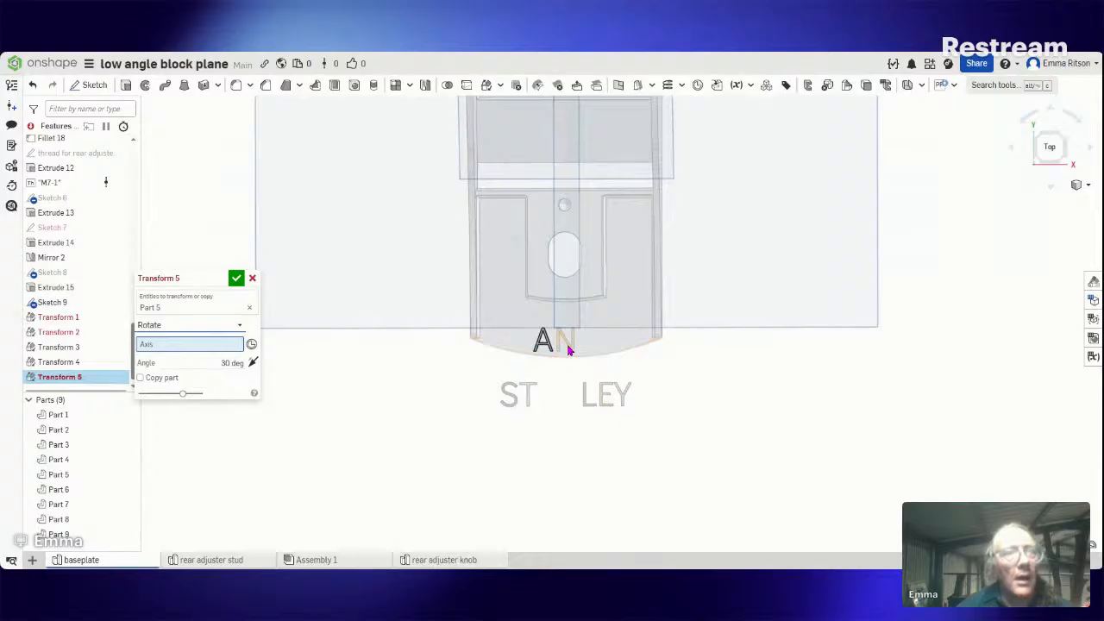
{"action": "scroll", "coordinate": [568, 349], "scroll_direction": "up", "scroll_amount": 2}
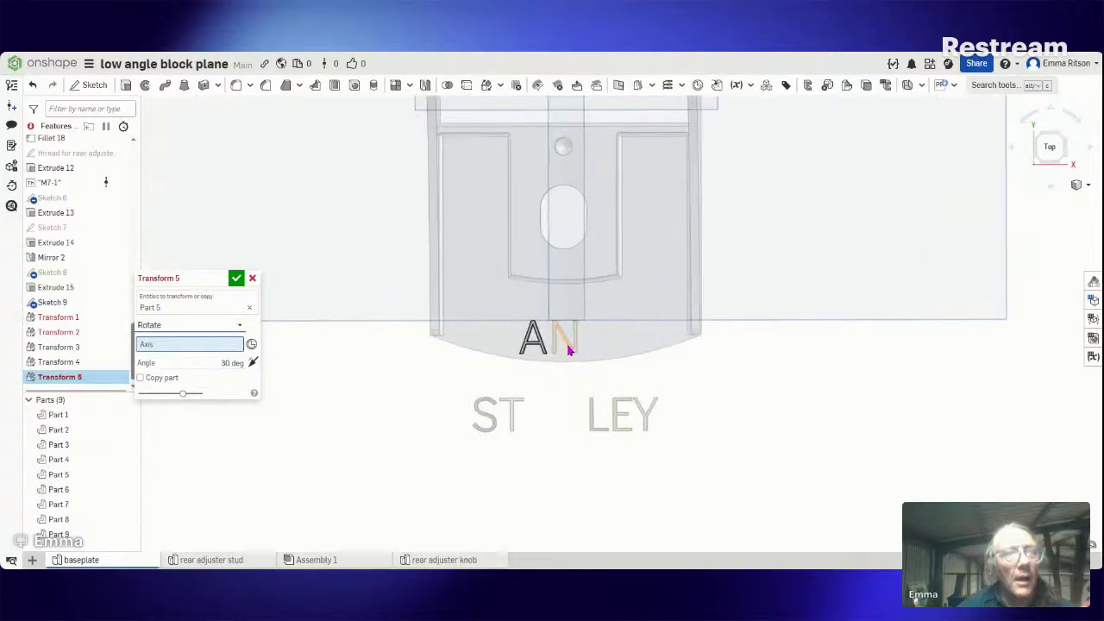
{"action": "scroll", "coordinate": [569, 350], "scroll_direction": "up", "scroll_amount": 1}
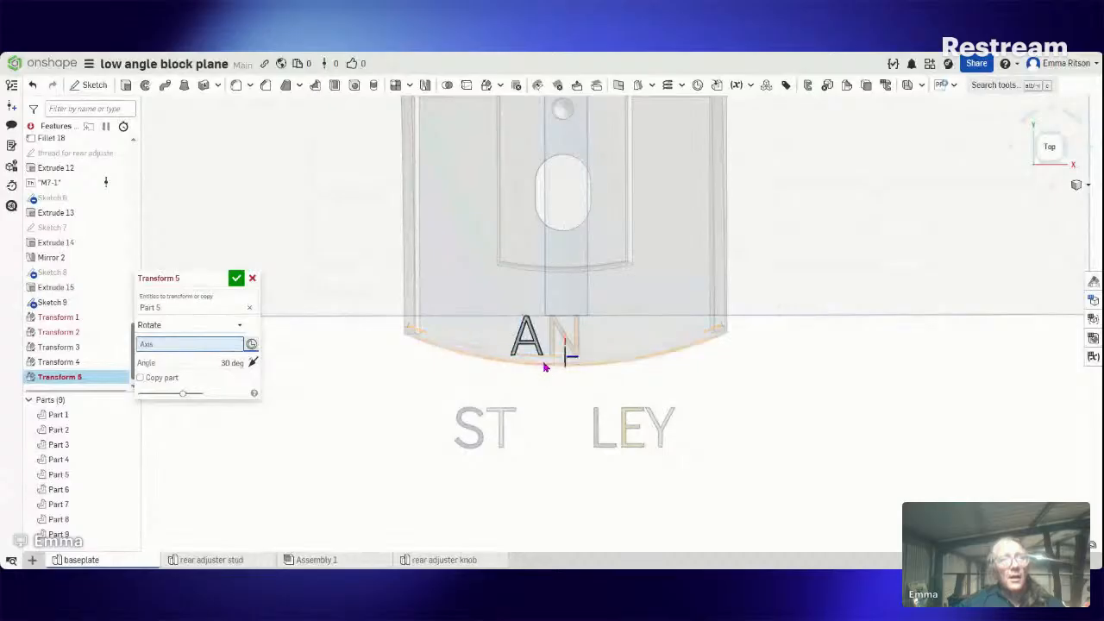
{"action": "scroll", "coordinate": [541, 367], "scroll_direction": "up", "scroll_amount": 3}
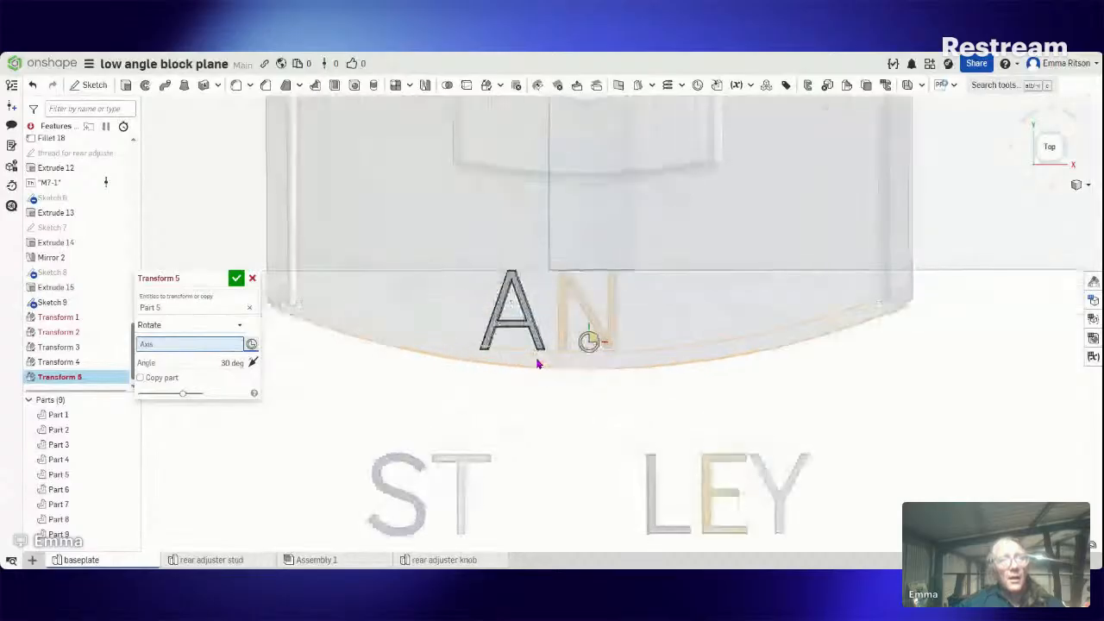
{"action": "scroll", "coordinate": [538, 361], "scroll_direction": "down", "scroll_amount": 1}
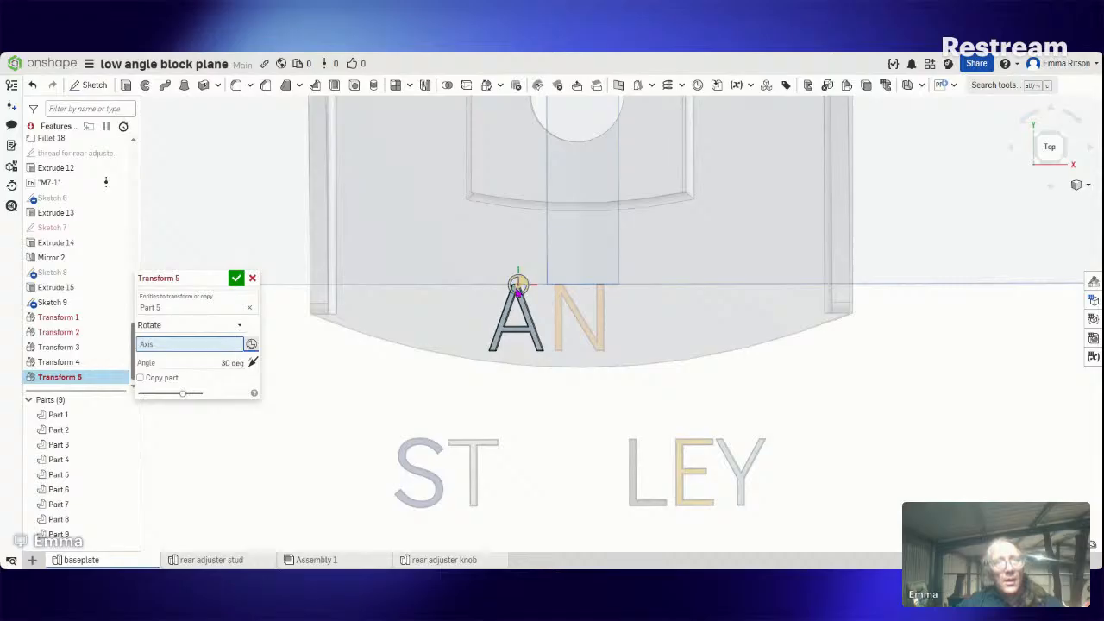
{"action": "left_click", "coordinate": [518, 287]}
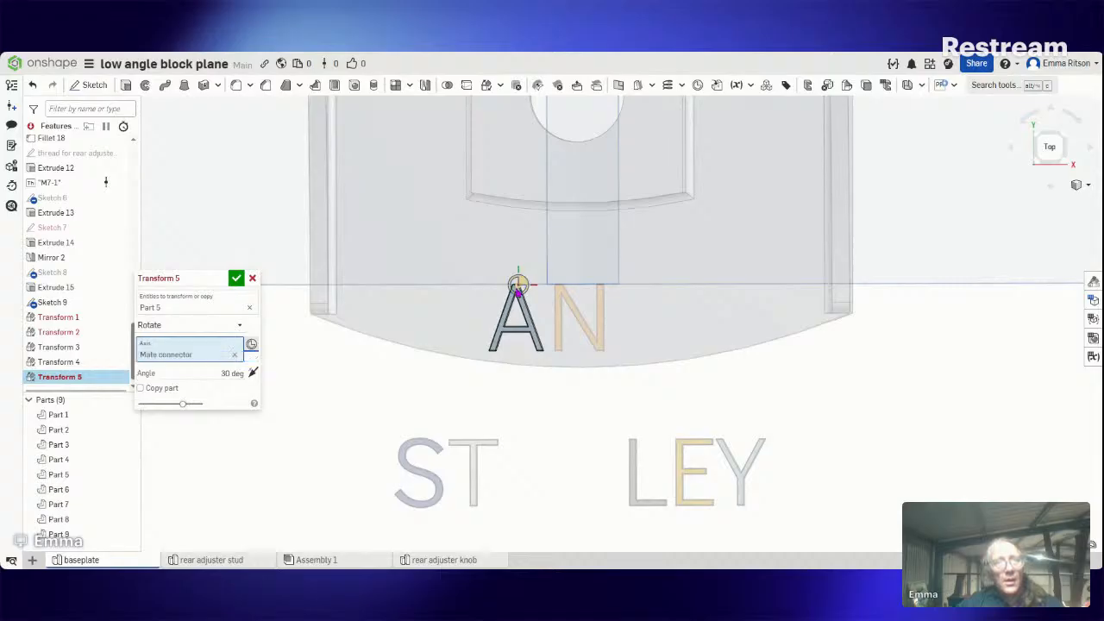
Step: Reverse the rotation direction, set the letter A's angle to 5 degrees and accept the transform
{"action": "left_click", "coordinate": [255, 372]}
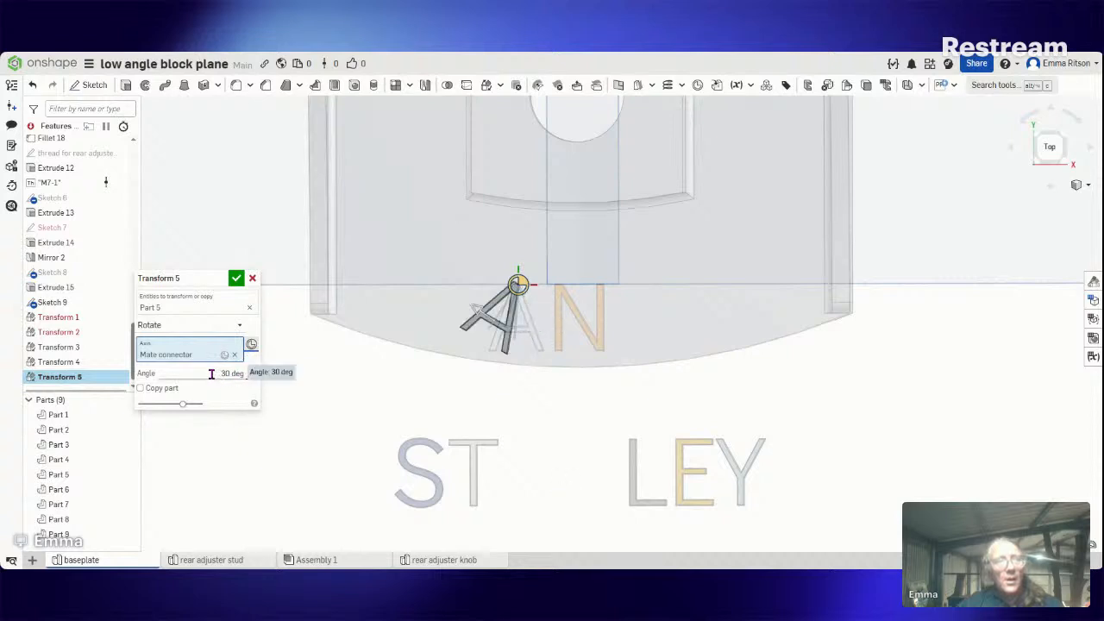
{"action": "left_click", "coordinate": [229, 373]}
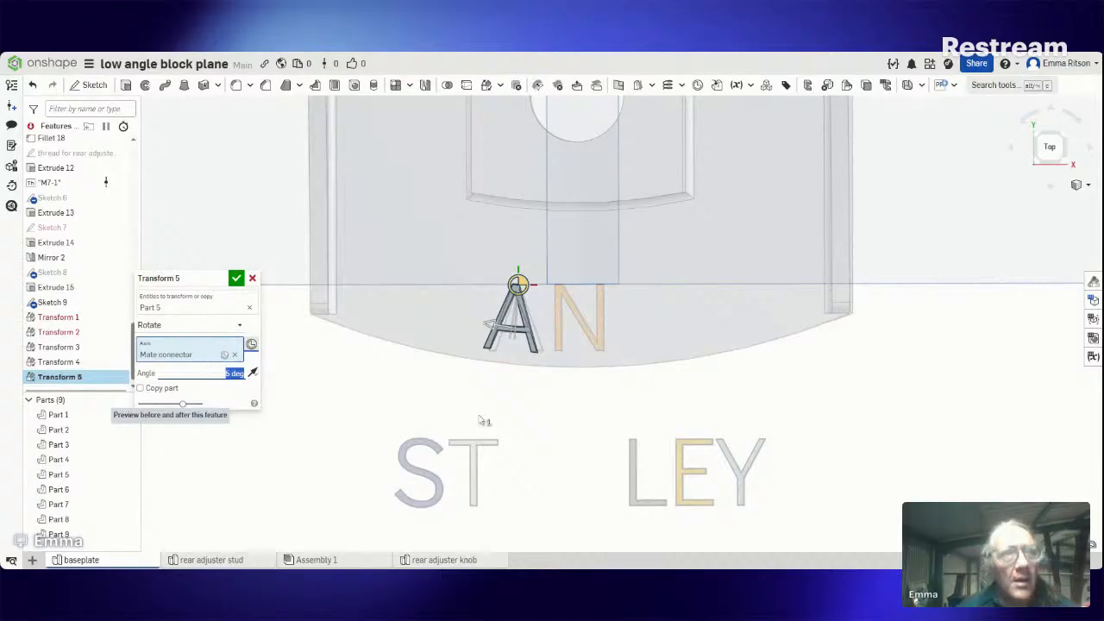
{"action": "scroll", "coordinate": [480, 420], "scroll_direction": "down", "scroll_amount": 1}
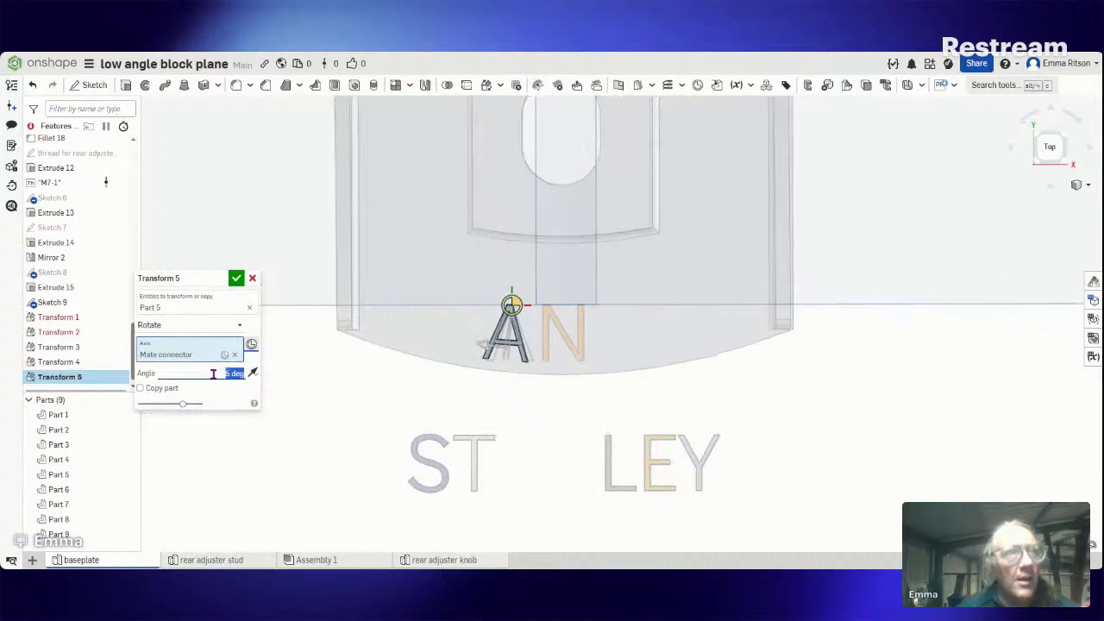
{"action": "left_click", "coordinate": [234, 280]}
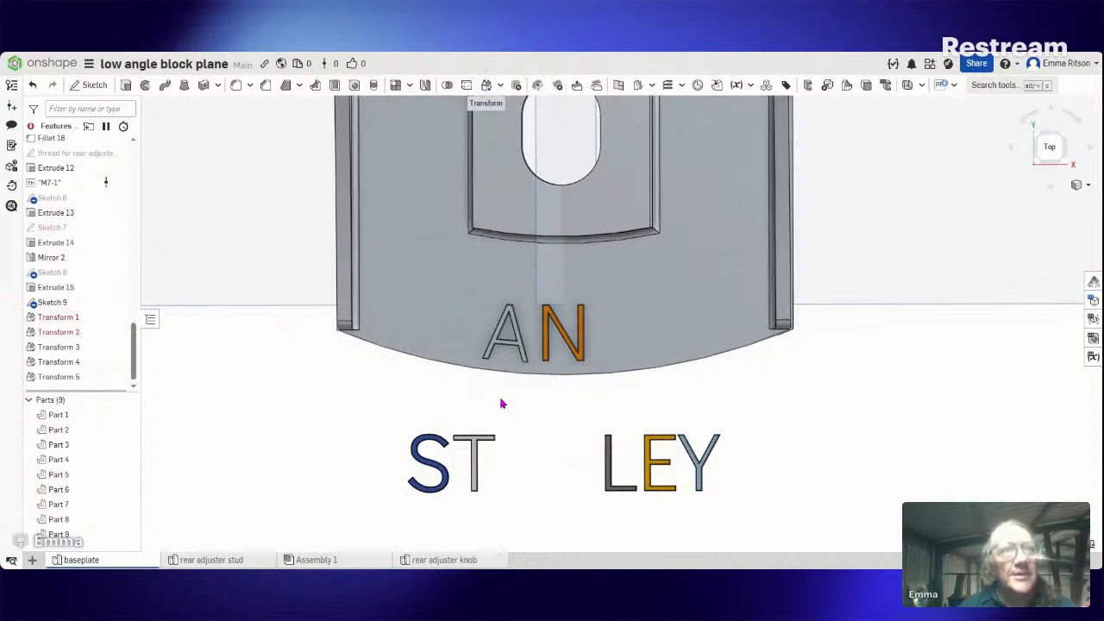
Step: Select the rotated letter A for another Transform and set it to translate by XYZ
{"action": "left_click", "coordinate": [518, 347]}
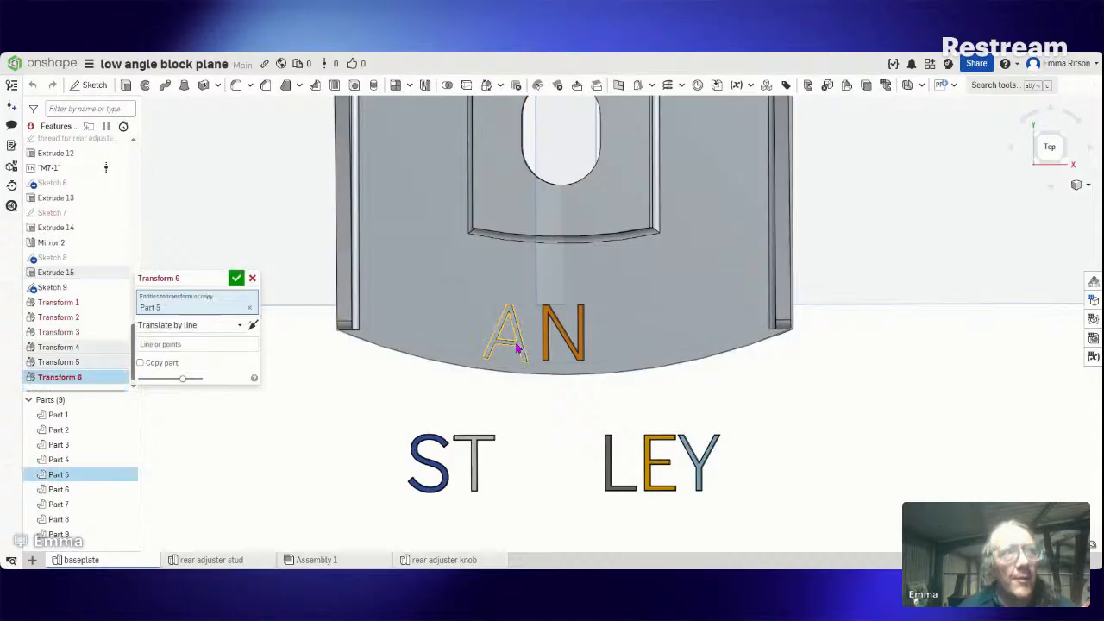
{"action": "left_click", "coordinate": [237, 328]}
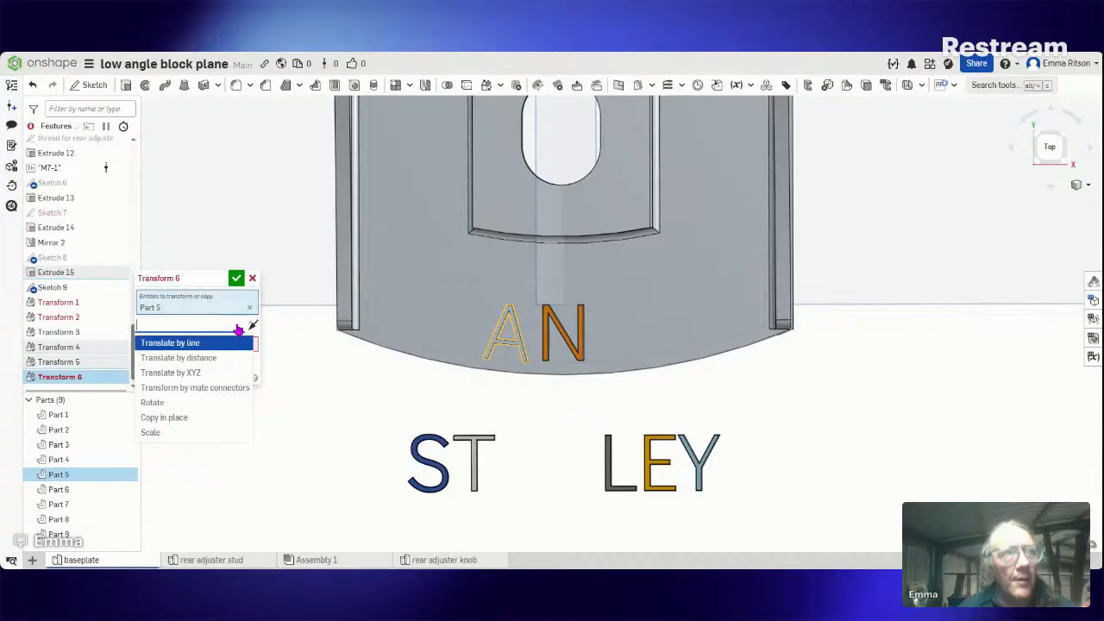
{"action": "left_click", "coordinate": [216, 373]}
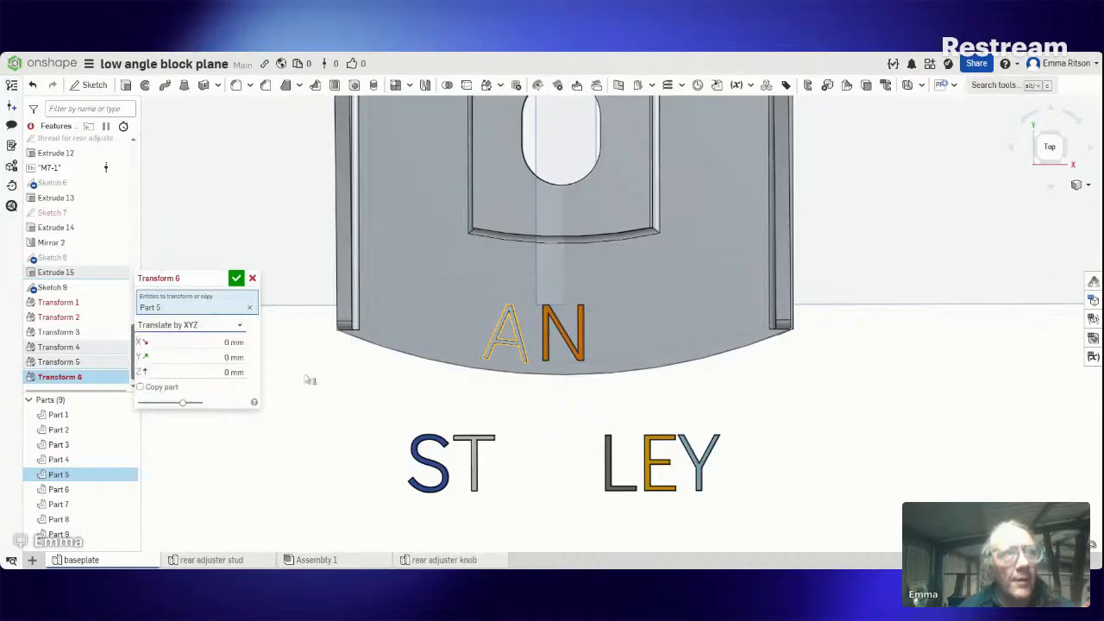
Step: Try Y translations of 0.1, 0.5 and 0.3 mm for the rotated letter A
{"action": "left_click", "coordinate": [187, 357]}
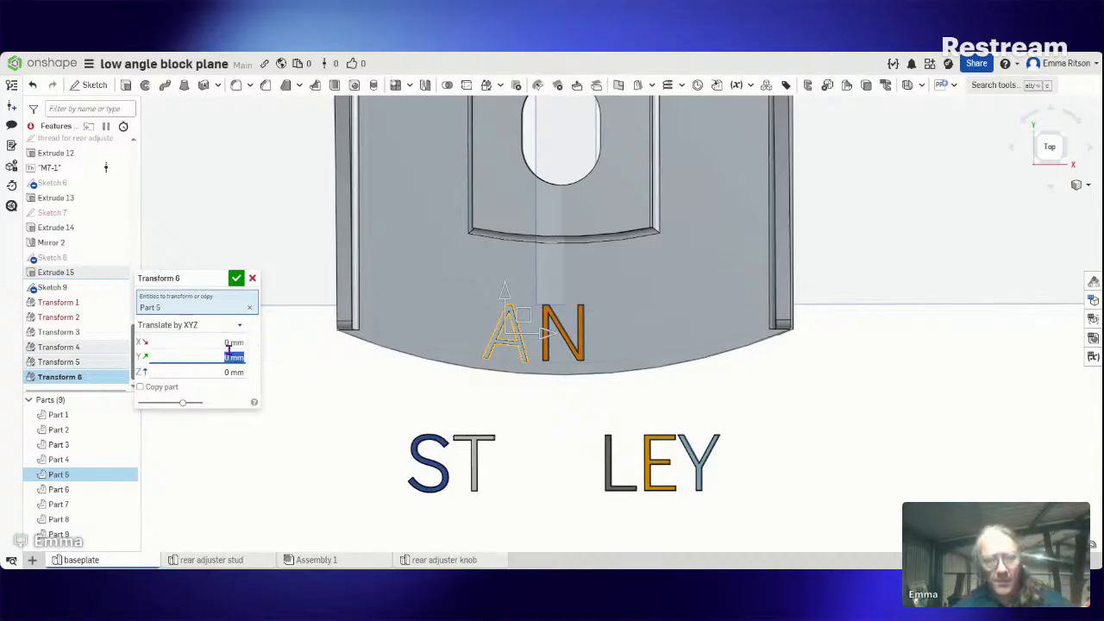
{"action": "type", "text": "0.1"}
{"action": "key", "text": "Return"}
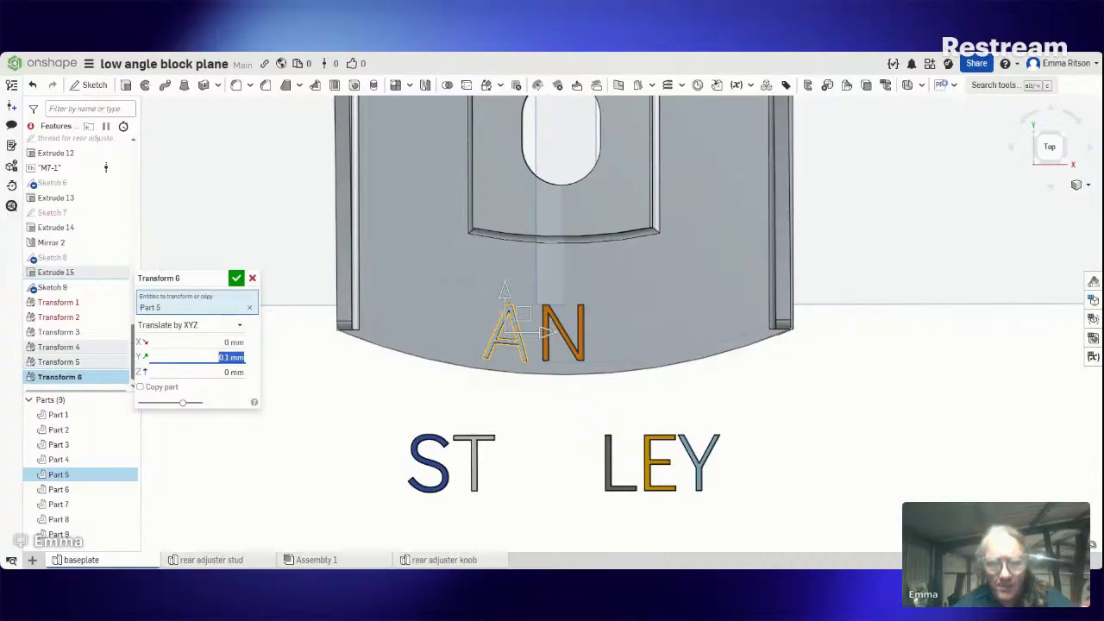
{"action": "type", "text": "0.5"}
{"action": "key", "text": "Return"}
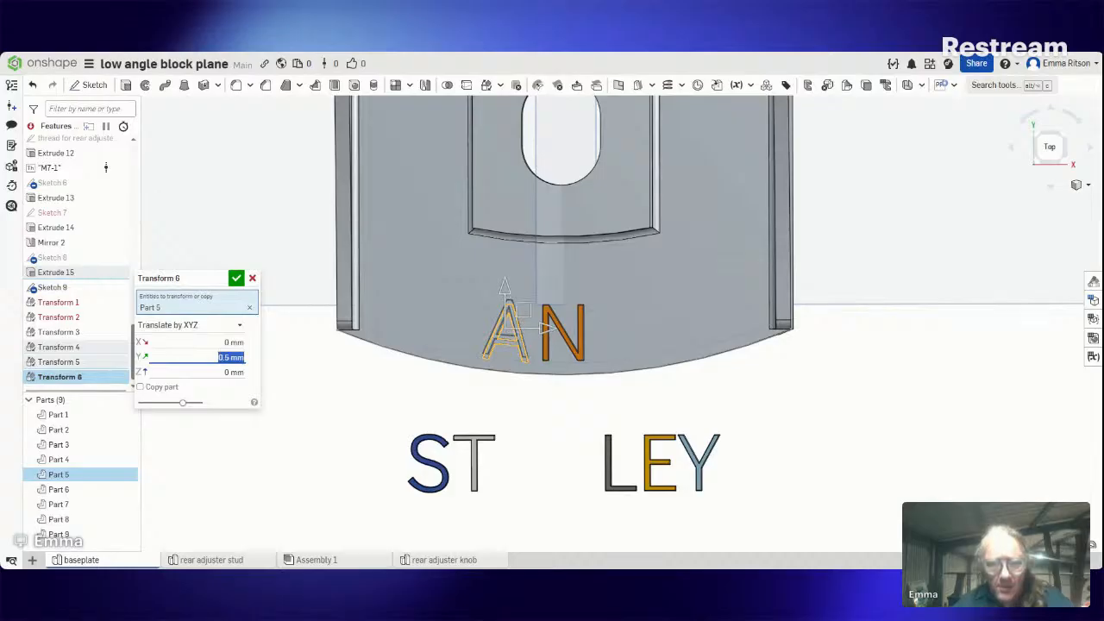
{"action": "type", "text": "0.3"}
{"action": "key", "text": "Return"}
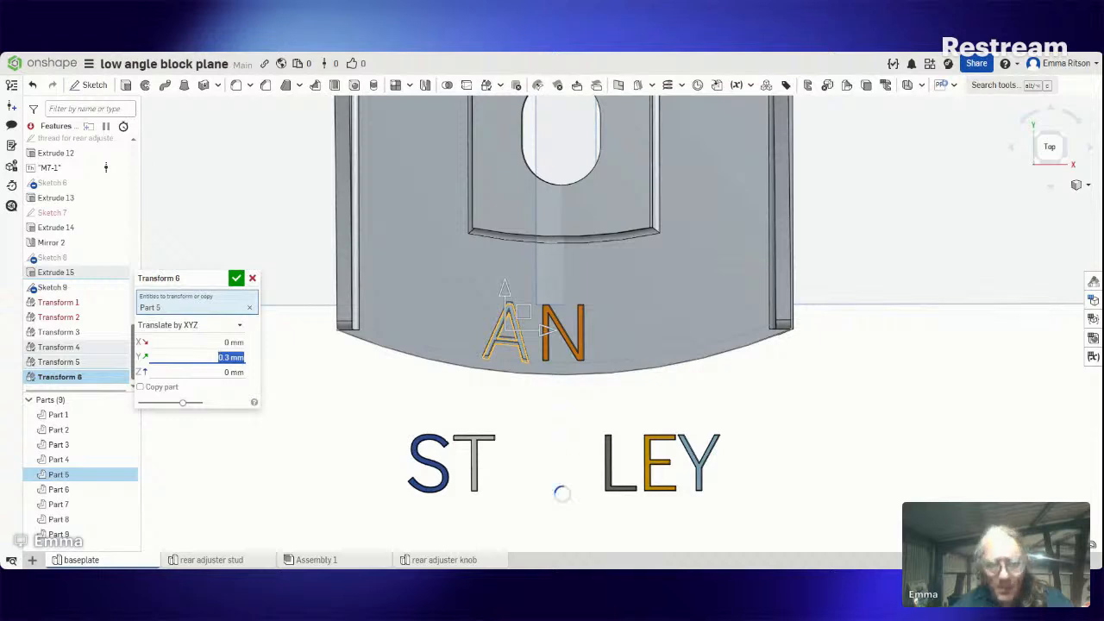
Step: Set the rotated letter A's Y translation to 0.2 mm and accept the transform
{"action": "key", "text": "Down"}
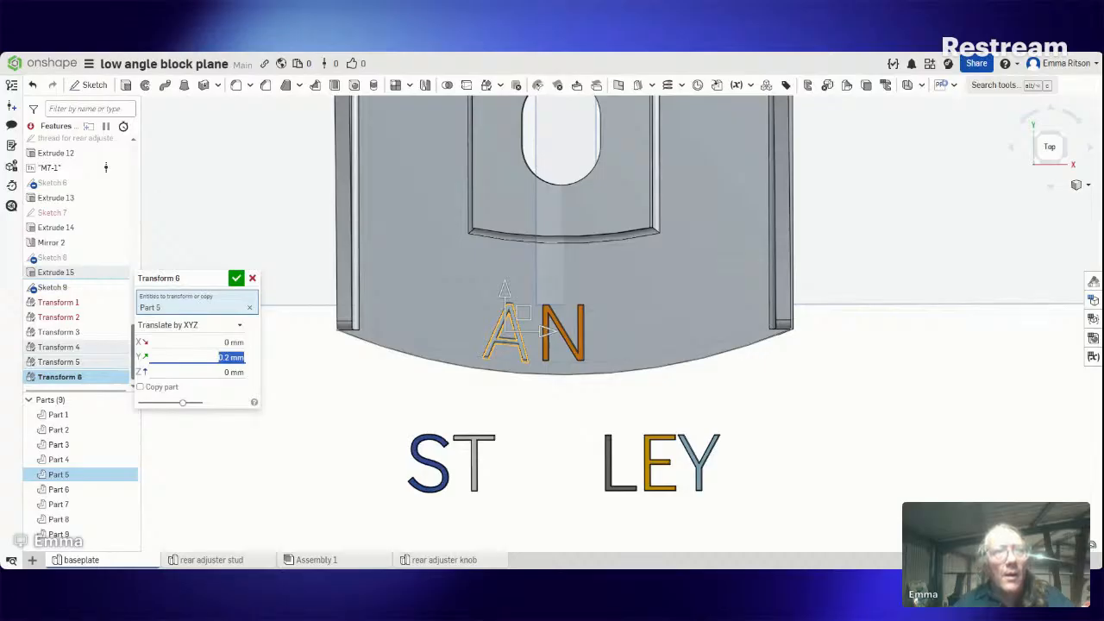
{"action": "left_click", "coordinate": [239, 283]}
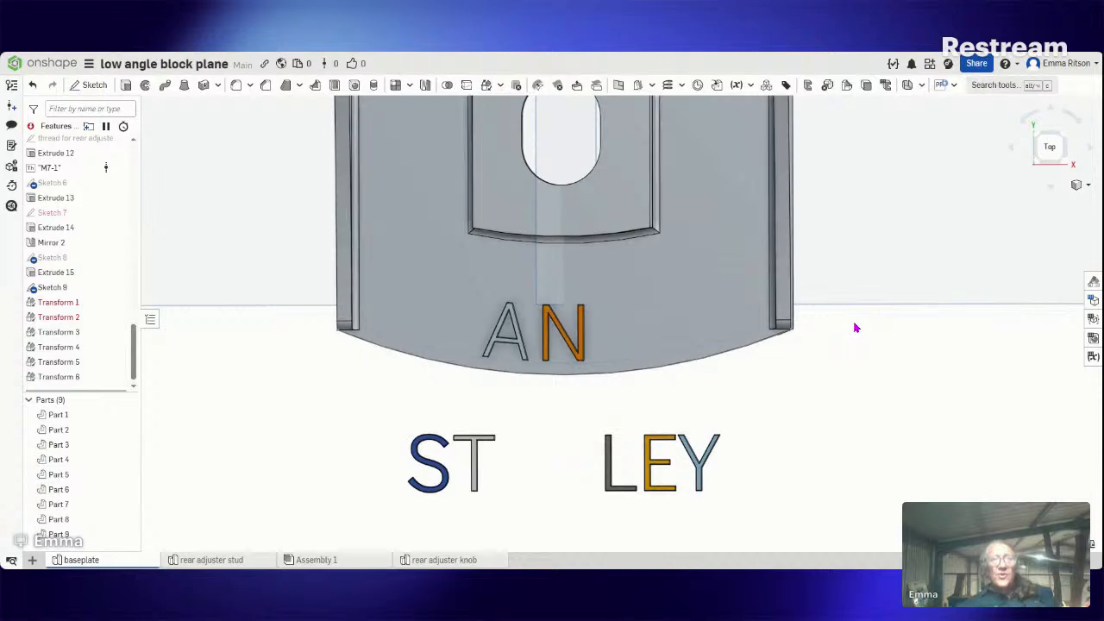
{"action": "right_click_drag", "start_coordinate": [854, 326], "coordinate": [788, 342]}
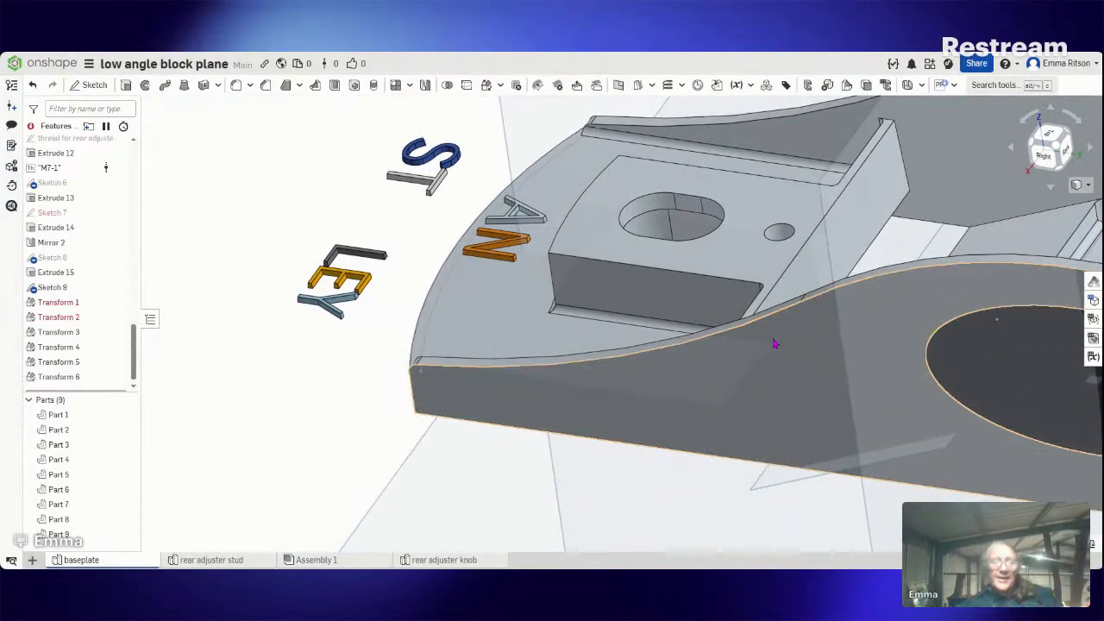